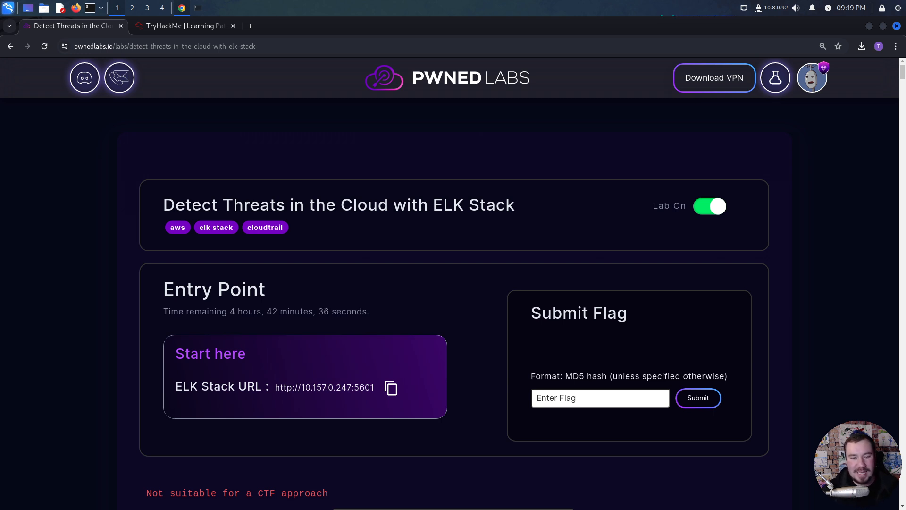
- Review the title, entry point and scenario of the Detect Threats in the Cloud with ELK Stack lab
{"action": "left_click_drag", "start_coordinate": [515, 206], "coordinate": [121, 203]}
{"action": "left_click", "coordinate": [359, 191]}
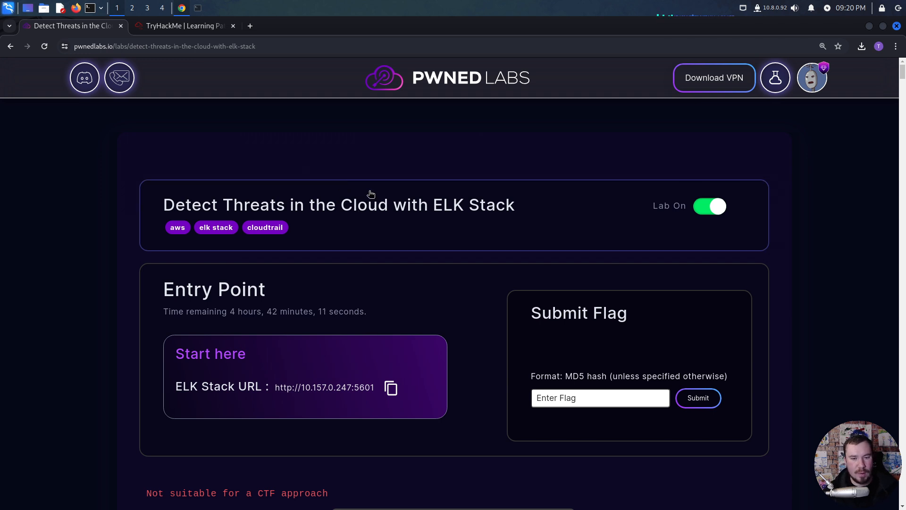
{"action": "scroll", "coordinate": [368, 193], "scroll_direction": "down", "scroll_amount": 3}
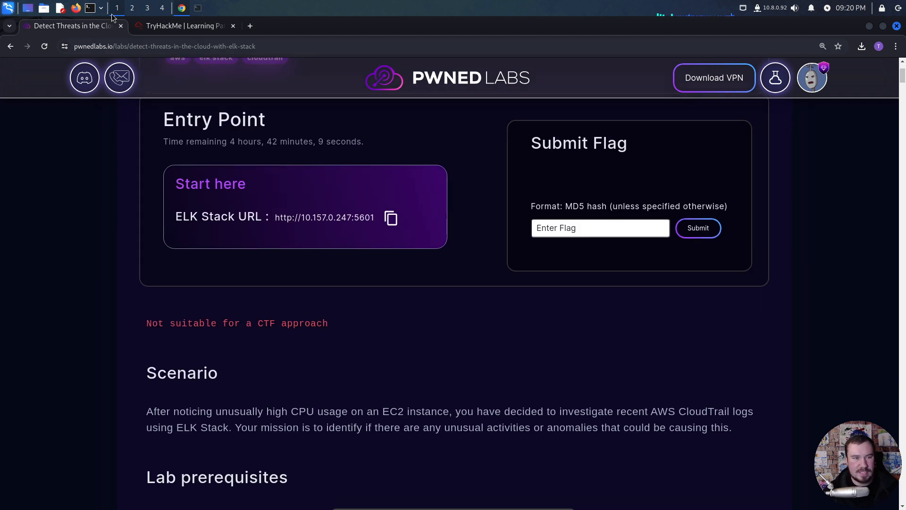
- Switch to the open TryHackMe learning path and examine the SOC Level 2 overview and its module list
{"action": "left_click", "coordinate": [182, 27]}
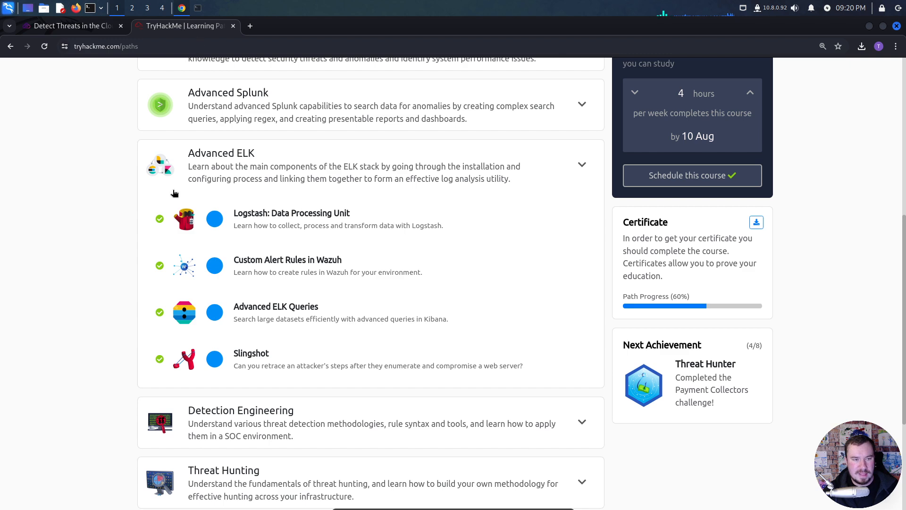
{"action": "scroll", "coordinate": [135, 207], "scroll_direction": "up", "scroll_amount": 3}
{"action": "scroll", "coordinate": [134, 208], "scroll_direction": "up", "scroll_amount": 3}
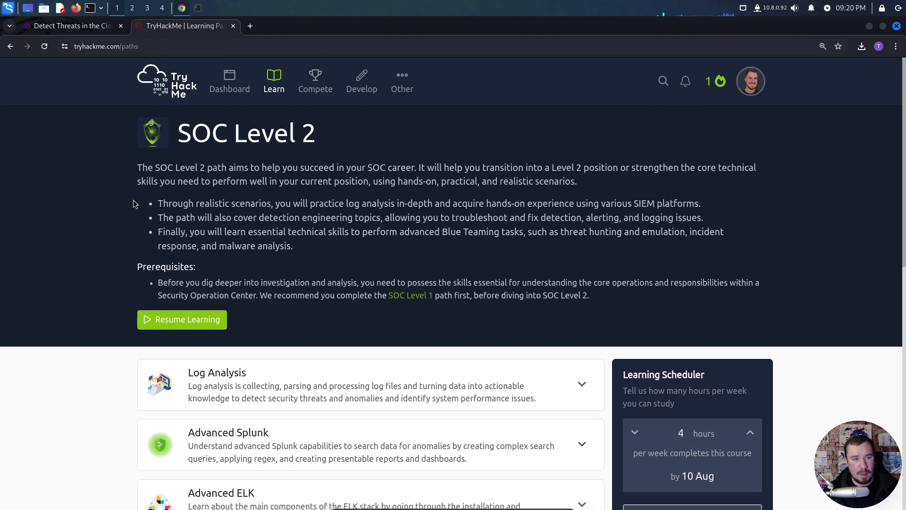
{"action": "scroll", "coordinate": [136, 198], "scroll_direction": "down", "scroll_amount": 2}
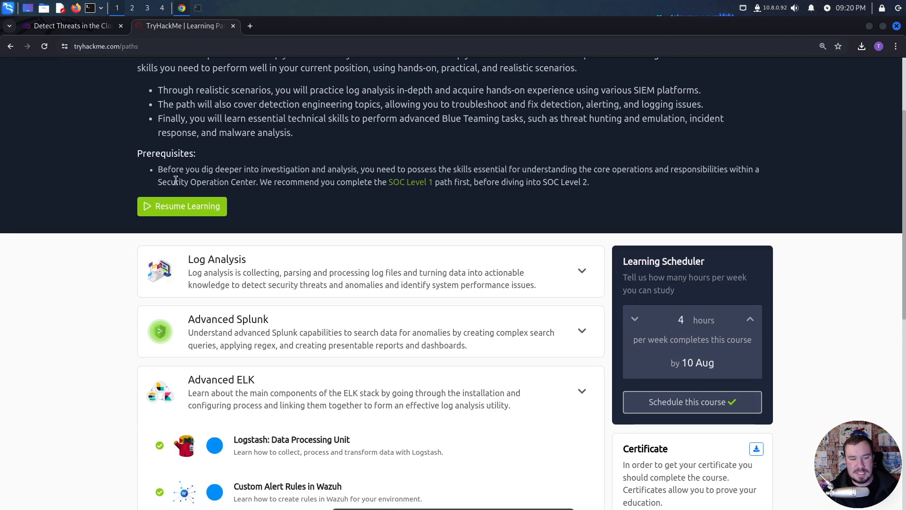
{"action": "scroll", "coordinate": [179, 178], "scroll_direction": "up", "scroll_amount": 2}
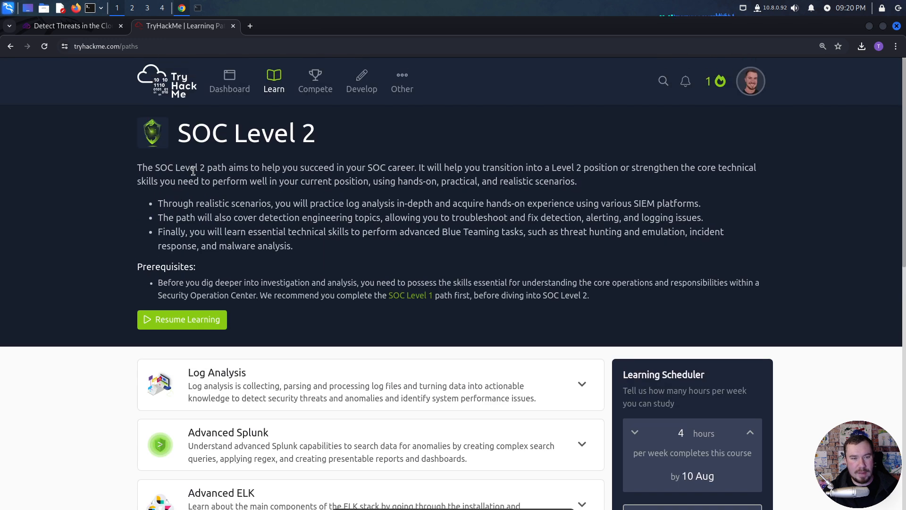
{"action": "scroll", "coordinate": [189, 173], "scroll_direction": "down", "scroll_amount": 1}
{"action": "scroll", "coordinate": [193, 171], "scroll_direction": "down", "scroll_amount": 4}
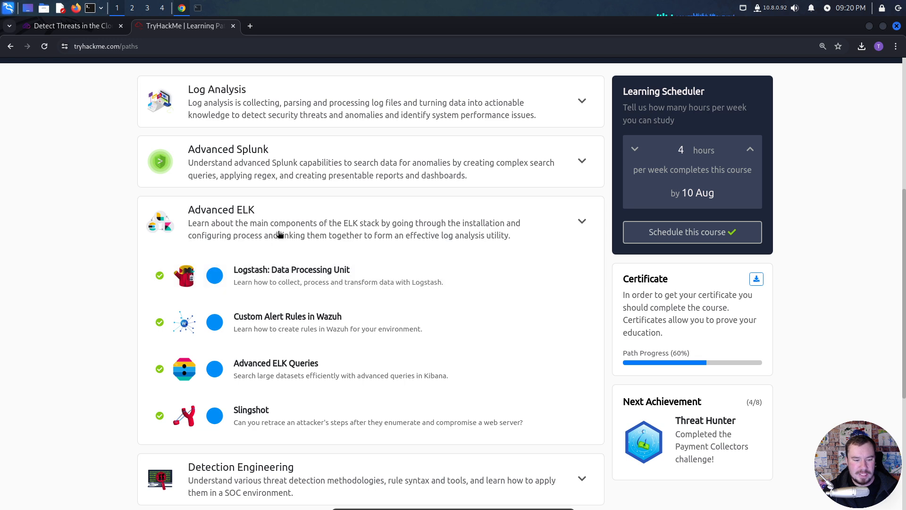
- Expand the Log Analysis and Advanced ELK modules of the SOC Level 2 path and examine their rooms
{"action": "left_click", "coordinate": [249, 176]}
{"action": "left_click", "coordinate": [238, 102]}
{"action": "scroll", "coordinate": [311, 232], "scroll_direction": "down", "scroll_amount": 3}
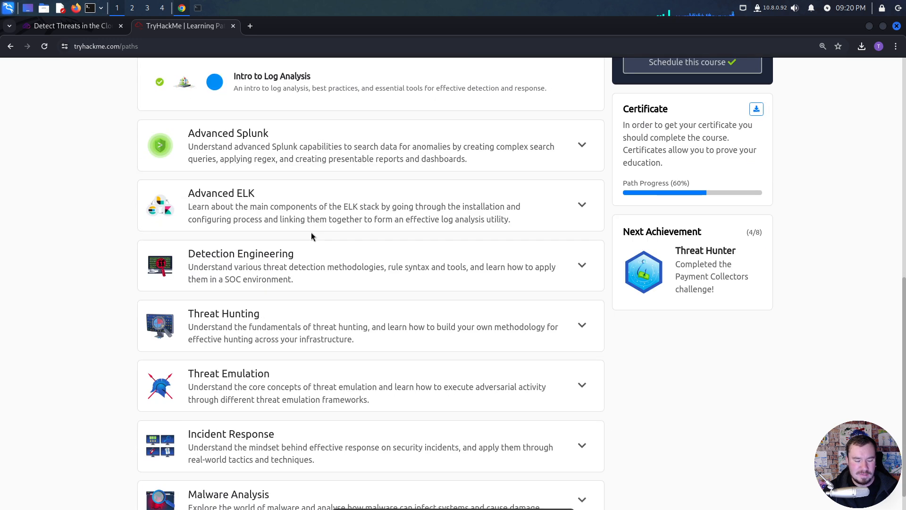
{"action": "left_click", "coordinate": [293, 221]}
{"action": "scroll", "coordinate": [292, 213], "scroll_direction": "down", "scroll_amount": 3}
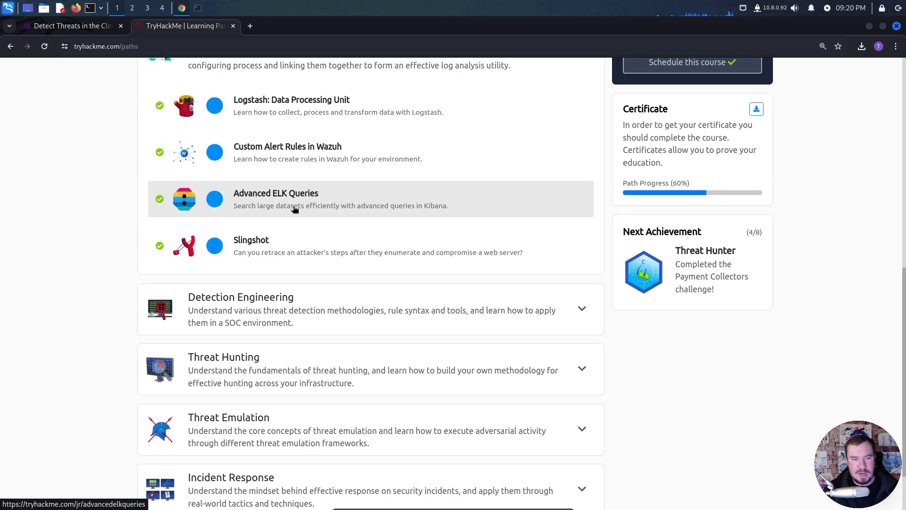
{"action": "scroll", "coordinate": [295, 210], "scroll_direction": "up", "scroll_amount": 3}
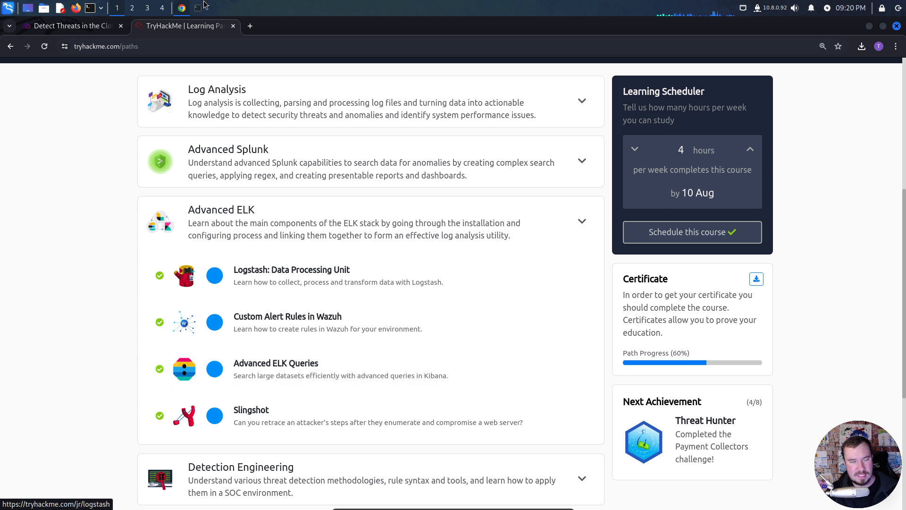
- Return to the Pwned Labs ELK Stack lab page and close the TryHackMe page
{"action": "left_click", "coordinate": [88, 24]}
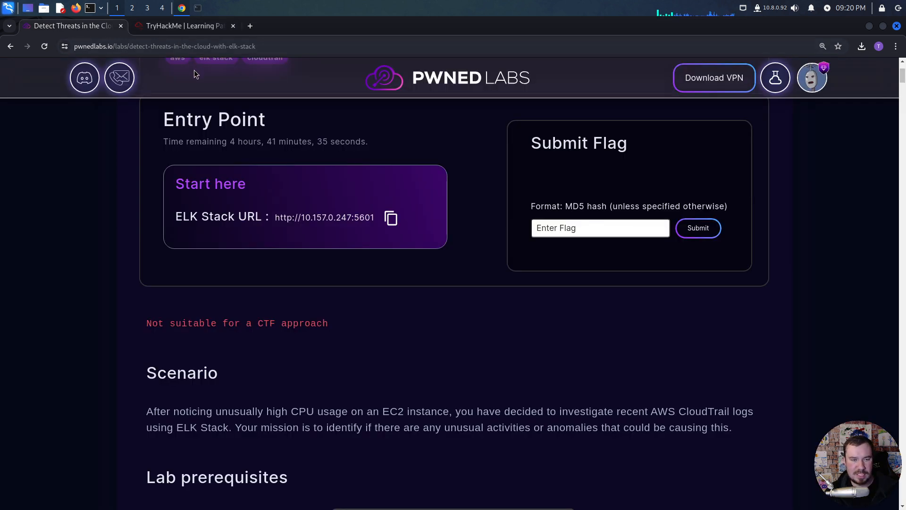
{"action": "left_click", "coordinate": [234, 26]}
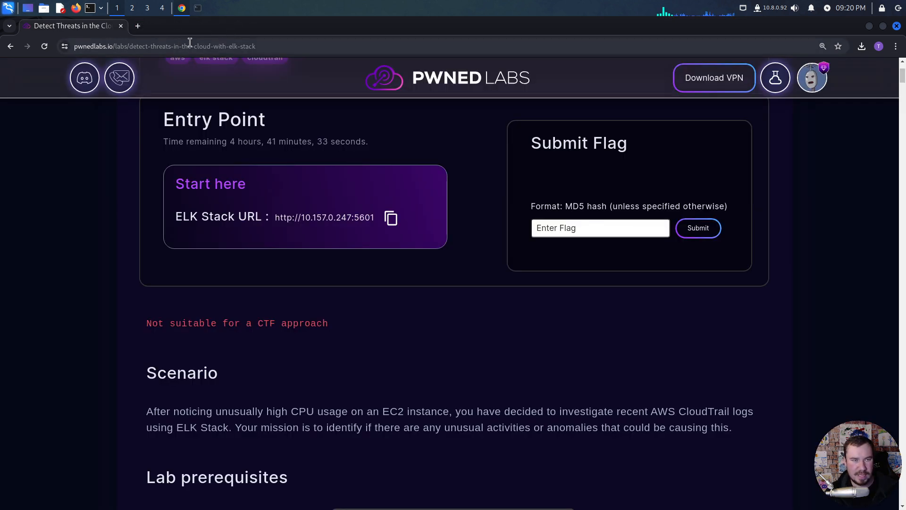
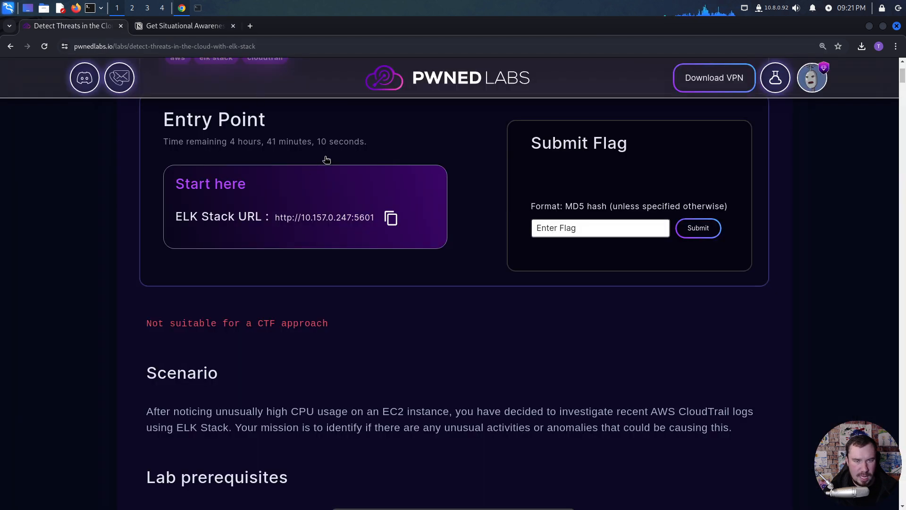
- Create a Notion page under Labs/Boxes titled "Detect Threats in the Cloud with ELK Stack" and open it as a full page
{"action": "scroll", "coordinate": [329, 158], "scroll_direction": "up", "scroll_amount": 3}
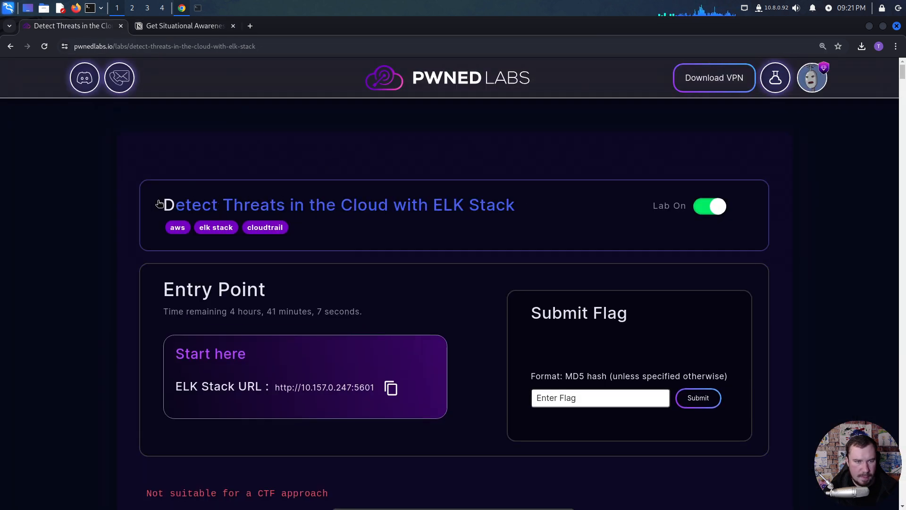
{"action": "left_click", "coordinate": [162, 26]}
{"action": "type", "text": "Detect Threats in the Cloud with ELK Stack"}
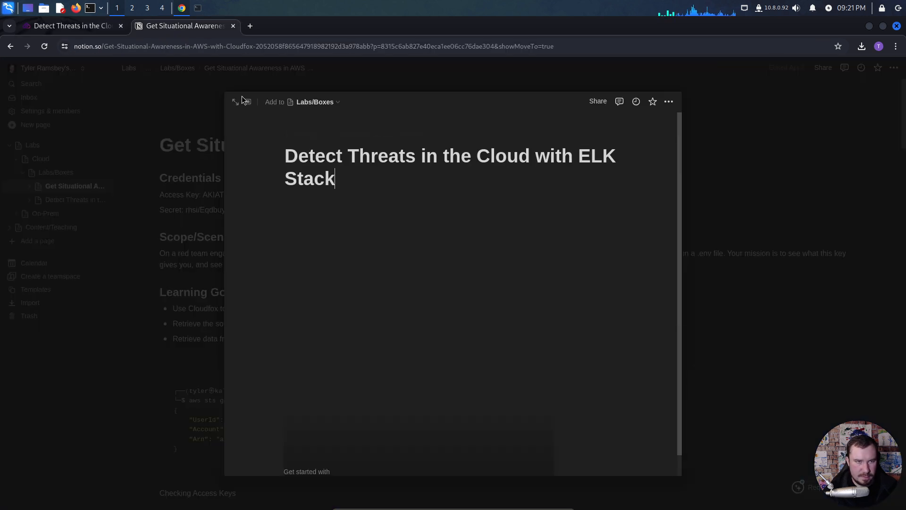
{"action": "left_click", "coordinate": [235, 102]}
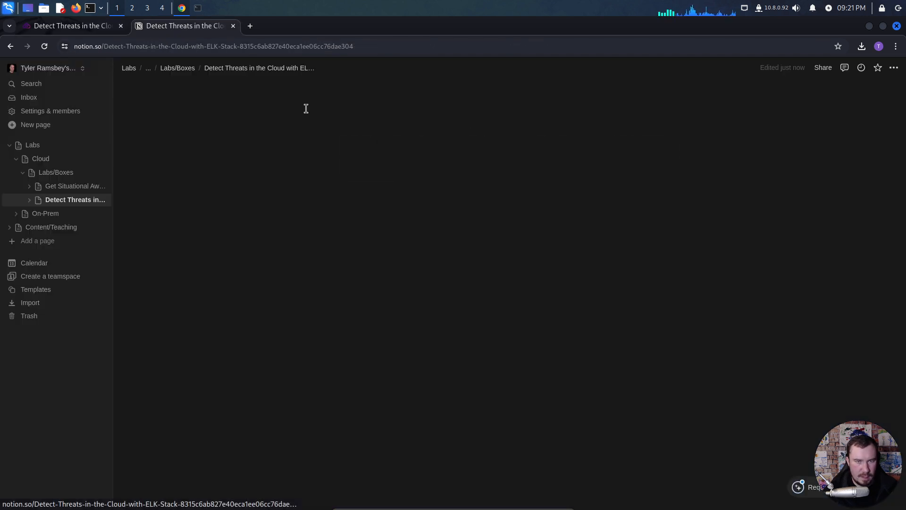
- Turn on full width for the notes page and move it into its own maximized browser window
{"action": "left_click", "coordinate": [894, 68]}
{"action": "left_click", "coordinate": [886, 135]}
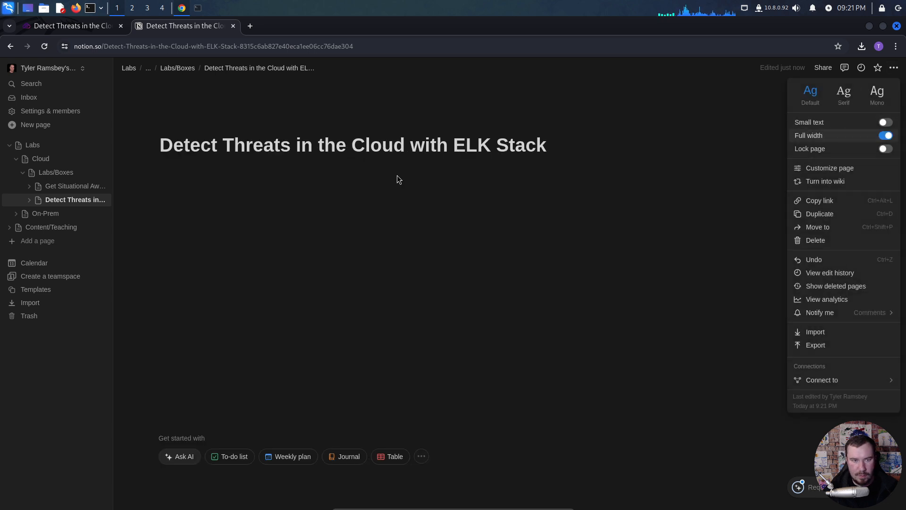
{"action": "left_click", "coordinate": [398, 175]}
{"action": "left_click_drag", "start_coordinate": [170, 26], "coordinate": [118, 85]}
{"action": "double_click", "coordinate": [262, 88]}
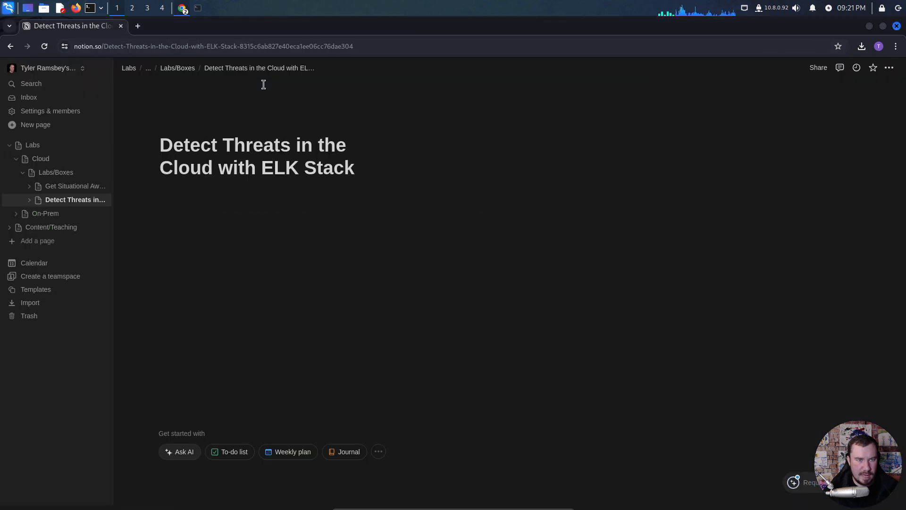
{"action": "key", "text": "alt+Tab"}
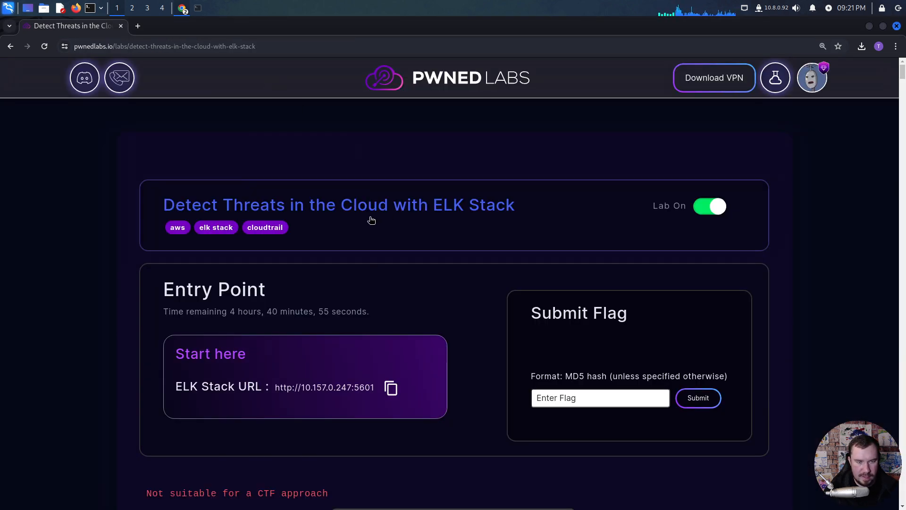
{"action": "scroll", "coordinate": [370, 220], "scroll_direction": "down", "scroll_amount": 1}
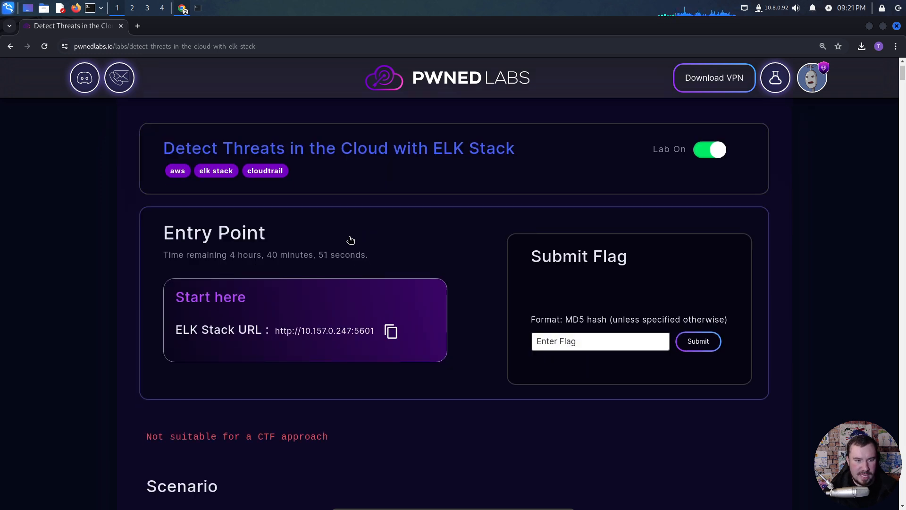
{"action": "scroll", "coordinate": [350, 239], "scroll_direction": "down", "scroll_amount": 3}
{"action": "left_click", "coordinate": [391, 161]}
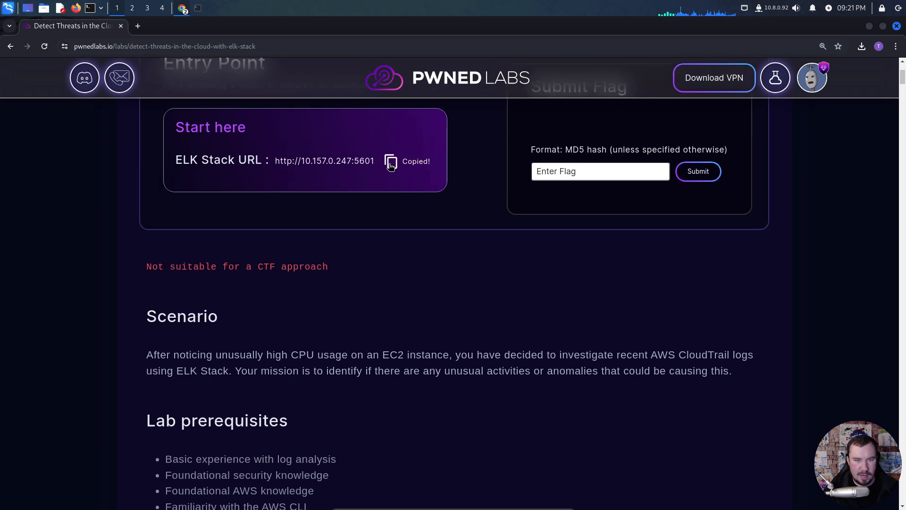
{"action": "key", "text": "alt+Tab"}
{"action": "left_click", "coordinate": [312, 183]}
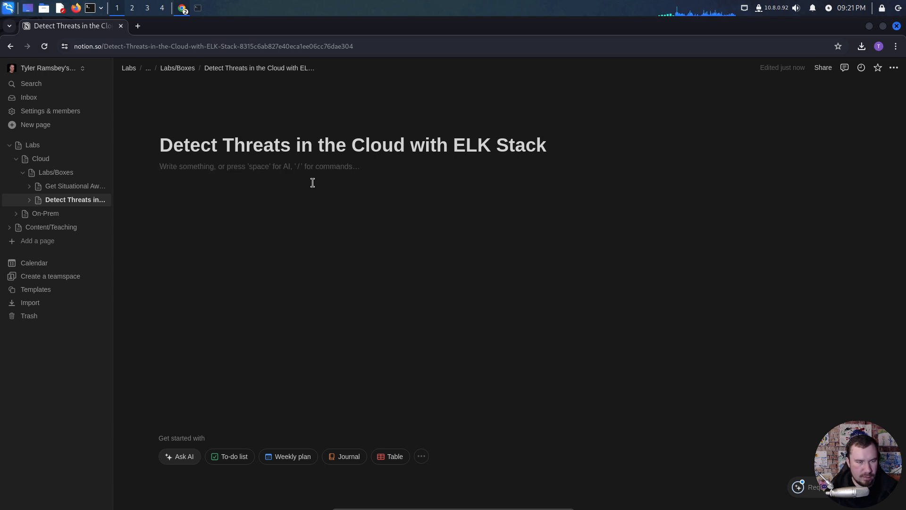
{"action": "type", "text": "Elk Stack URL:"}
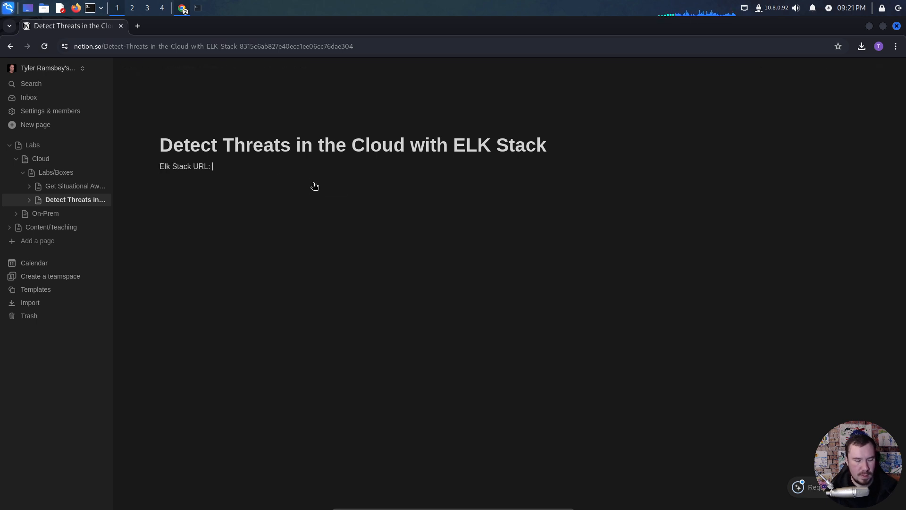
{"action": "key", "text": "ctrl+v"}
{"action": "left_click", "coordinate": [309, 180]}
{"action": "key", "text": "Return"}
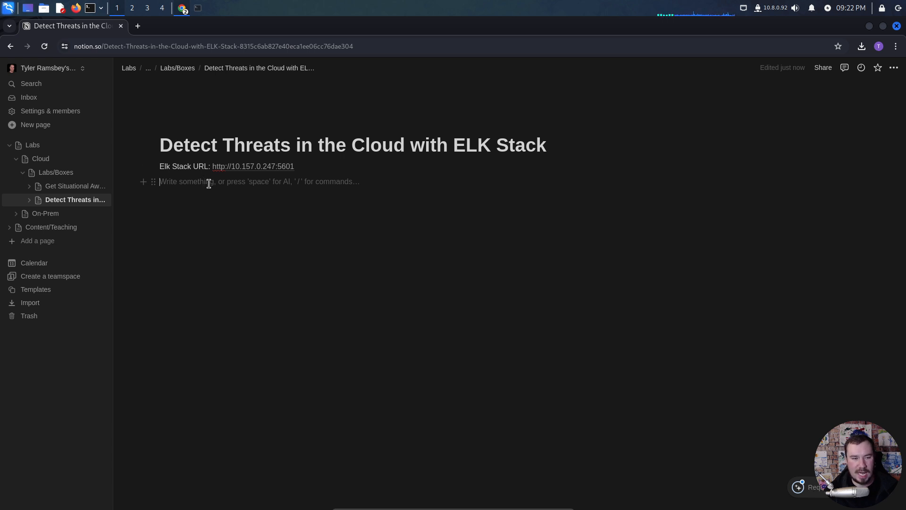
{"action": "left_click", "coordinate": [275, 169]}
{"action": "left_click", "coordinate": [275, 169]}
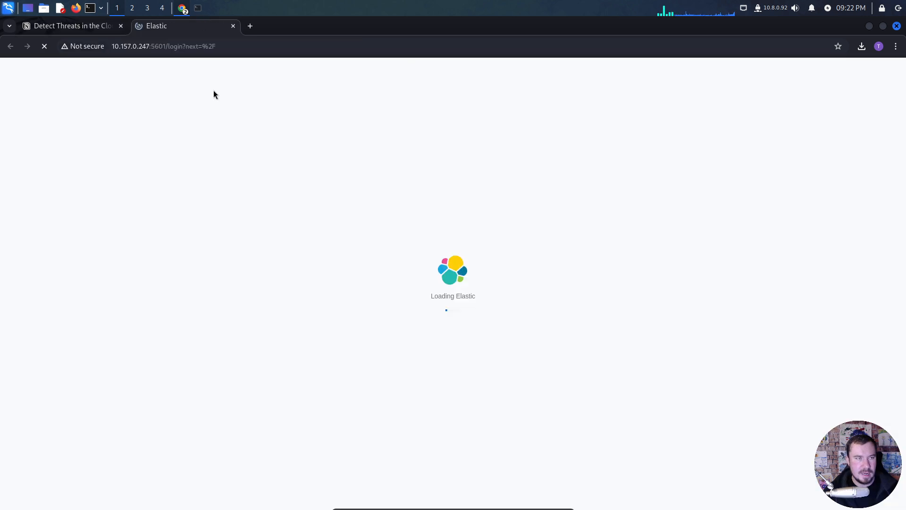
{"action": "left_click", "coordinate": [69, 27]}
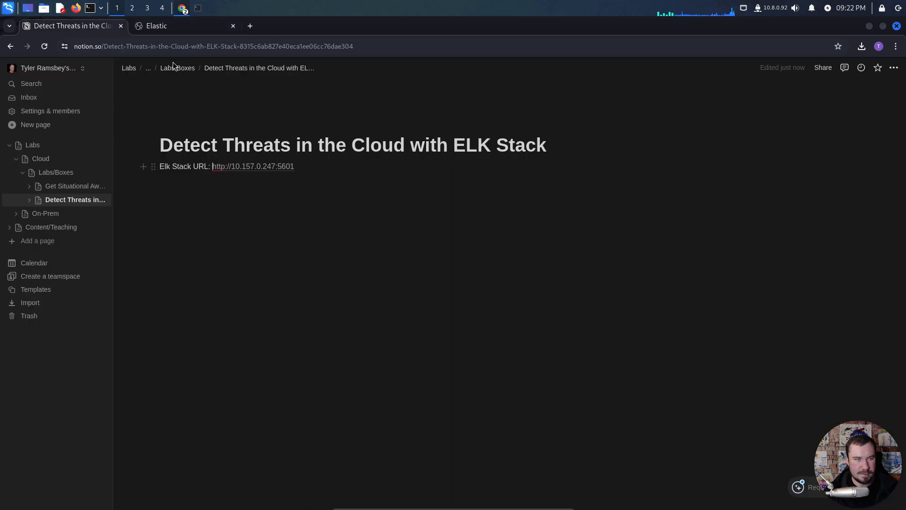
{"action": "left_click", "coordinate": [233, 26]}
- Copy the ELK Stack URL from the notes and open it in a new tab of the lab's browser window
{"action": "left_click_drag", "start_coordinate": [296, 166], "coordinate": [215, 167]}
{"action": "key", "text": "alt+Tab"}
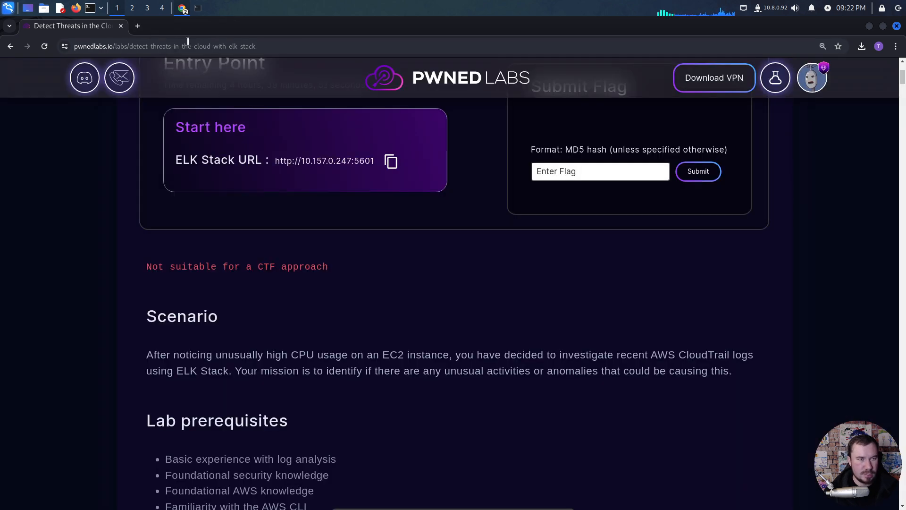
{"action": "left_click", "coordinate": [138, 26]}
{"action": "key", "text": "ctrl+v"}
{"action": "key", "text": "Return"}
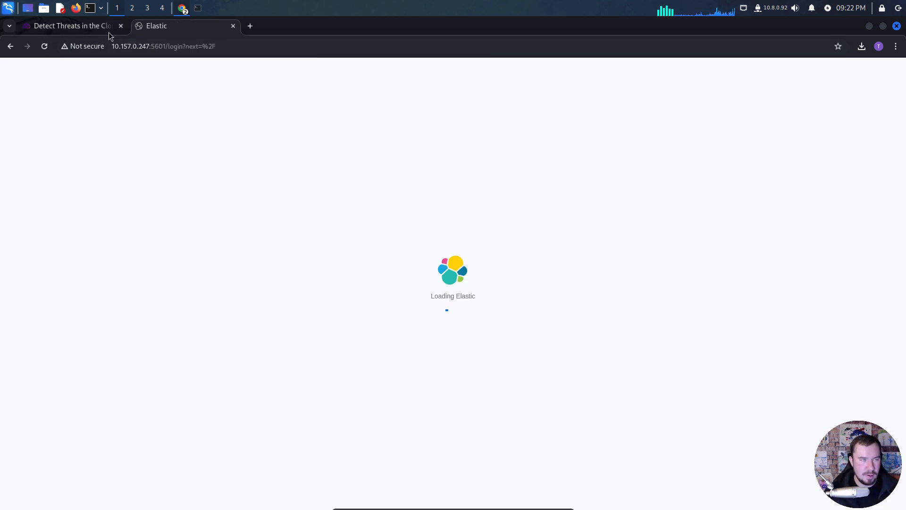
- Return to the Pwned Labs page and copy the full scenario paragraph
{"action": "left_click", "coordinate": [61, 27]}
{"action": "scroll", "coordinate": [115, 279], "scroll_direction": "down", "scroll_amount": 1}
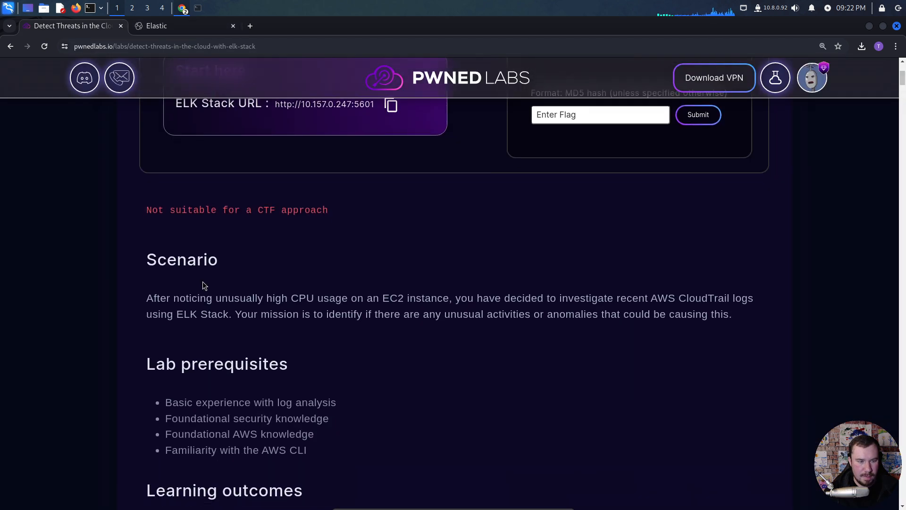
{"action": "scroll", "coordinate": [253, 309], "scroll_direction": "down", "scroll_amount": 1}
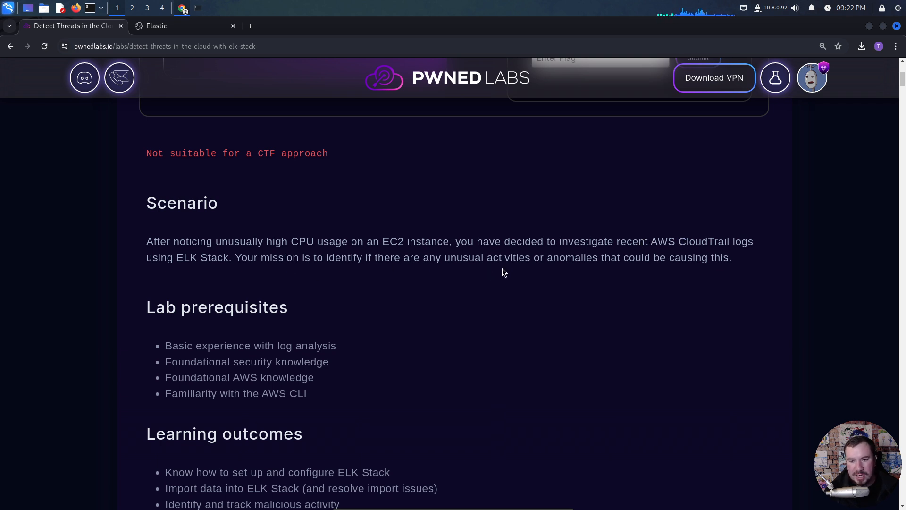
{"action": "left_click_drag", "start_coordinate": [738, 261], "coordinate": [146, 244]}
{"action": "key", "text": "ctrl+c"}
- Add a level 1 heading "Scenario" to the Notion notes with the copied scenario paragraph beneath it and an empty line after it
{"action": "key", "text": "alt+Tab"}
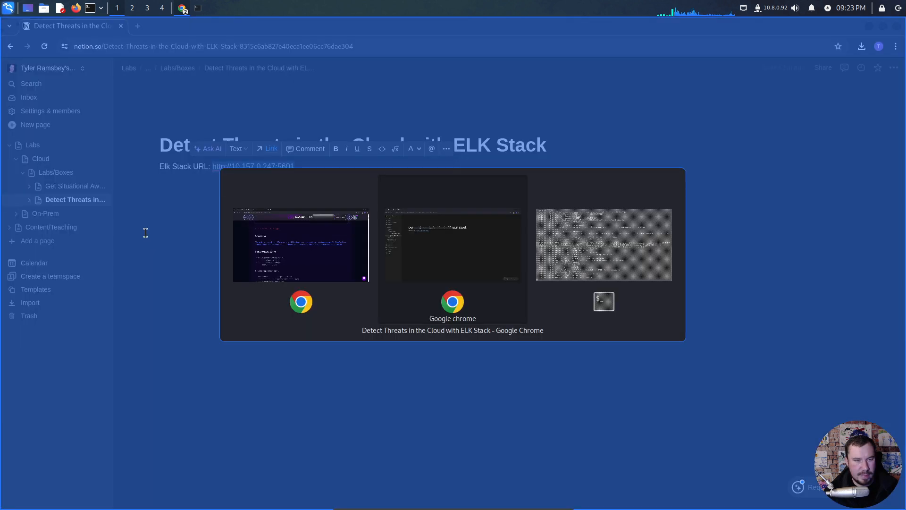
{"action": "left_click", "coordinate": [272, 213]}
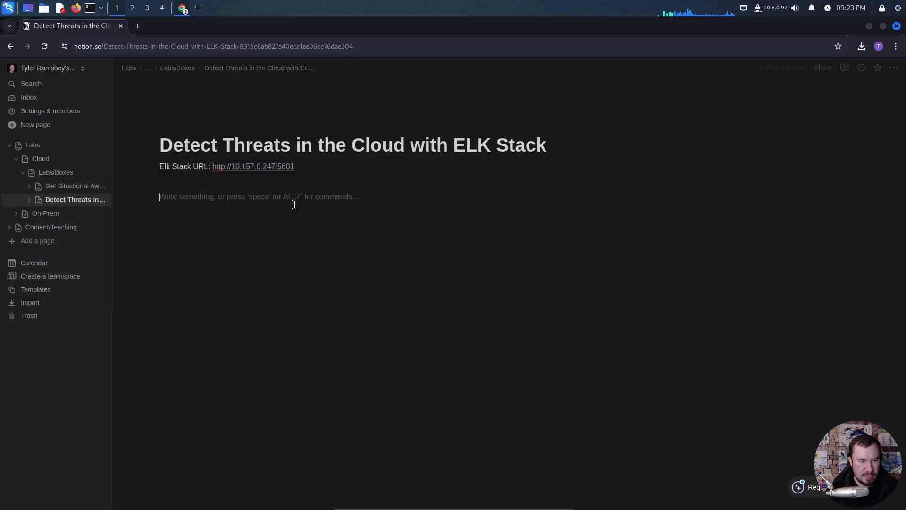
{"action": "type", "text": "/h1"}
{"action": "key", "text": "Return"}
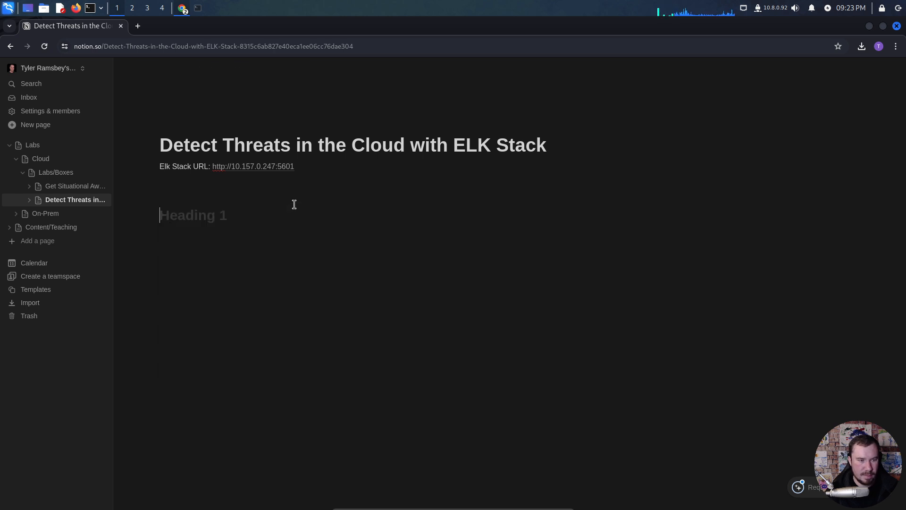
{"action": "type", "text": "Scenario"}
{"action": "key", "text": "Return"}
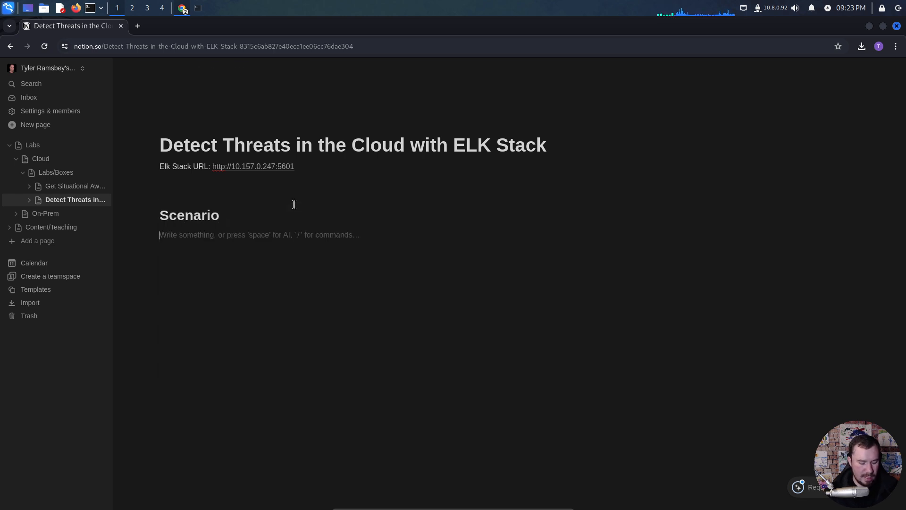
{"action": "key", "text": "ctrl+v"}
{"action": "key", "text": "Return"}
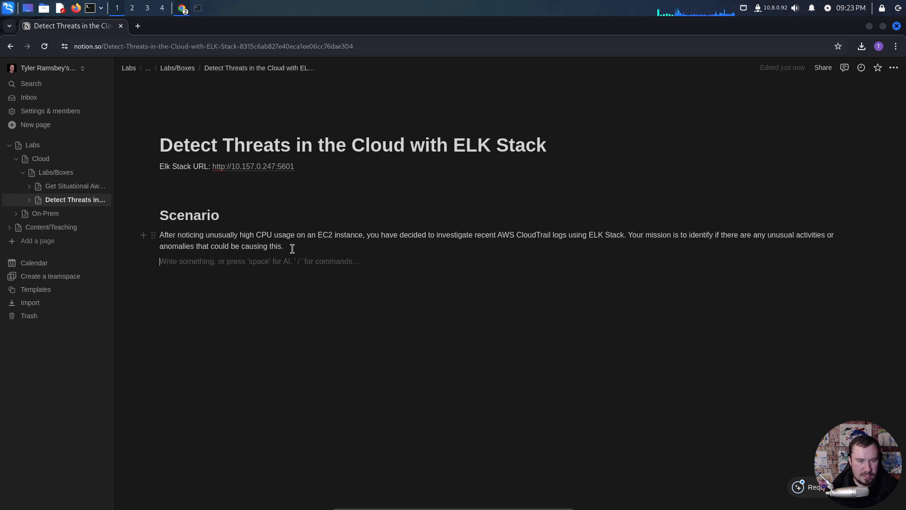
{"action": "key", "text": "ctrl+plus"}
{"action": "left_click", "coordinate": [323, 265]}
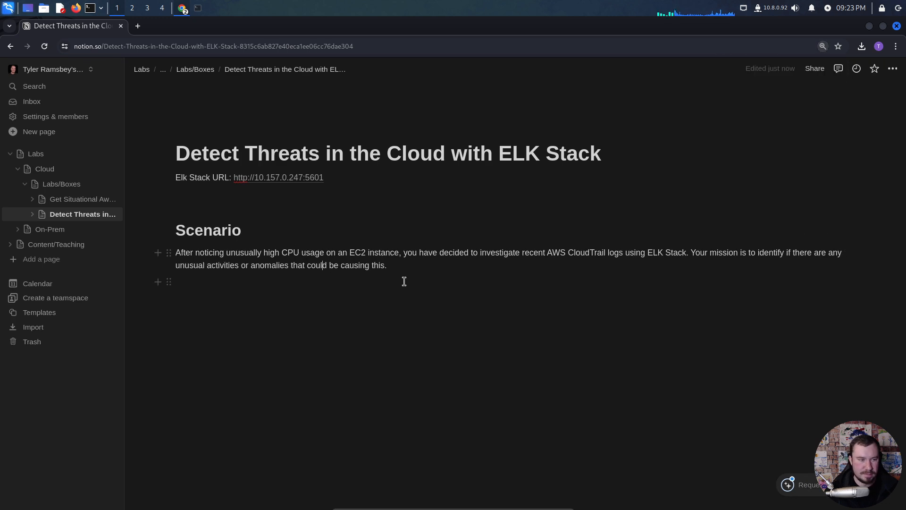
{"action": "key", "text": "Down"}
{"action": "key", "text": "Return"}
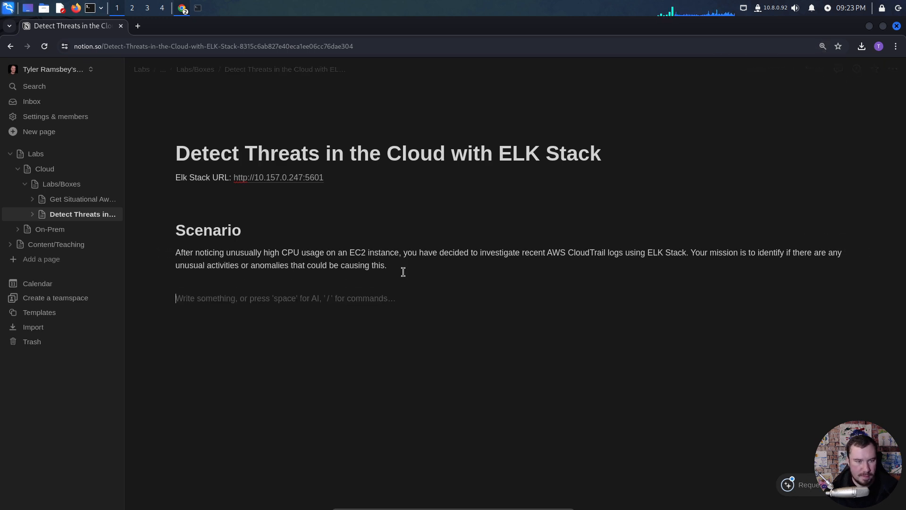
- Switch back to the lab page and review its prerequisites and learning outcomes
{"action": "key", "text": "alt+Tab"}
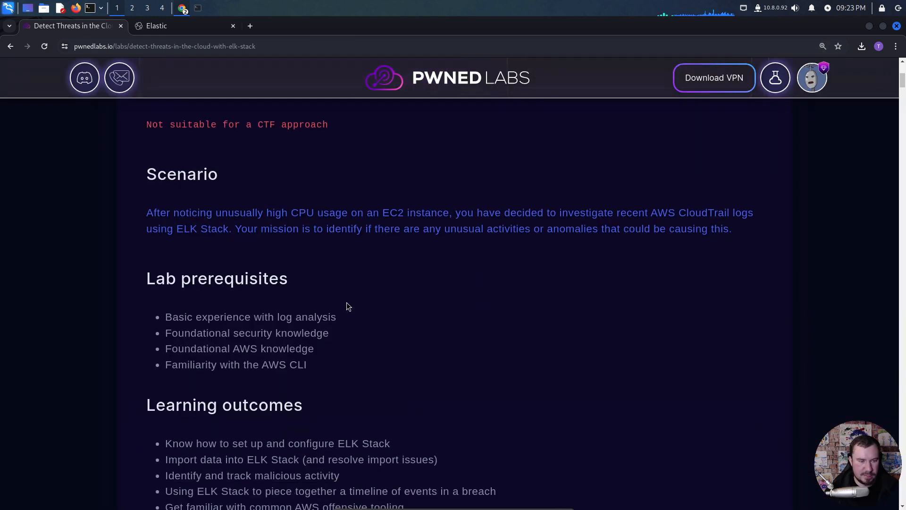
{"action": "scroll", "coordinate": [346, 307], "scroll_direction": "down", "scroll_amount": 2}
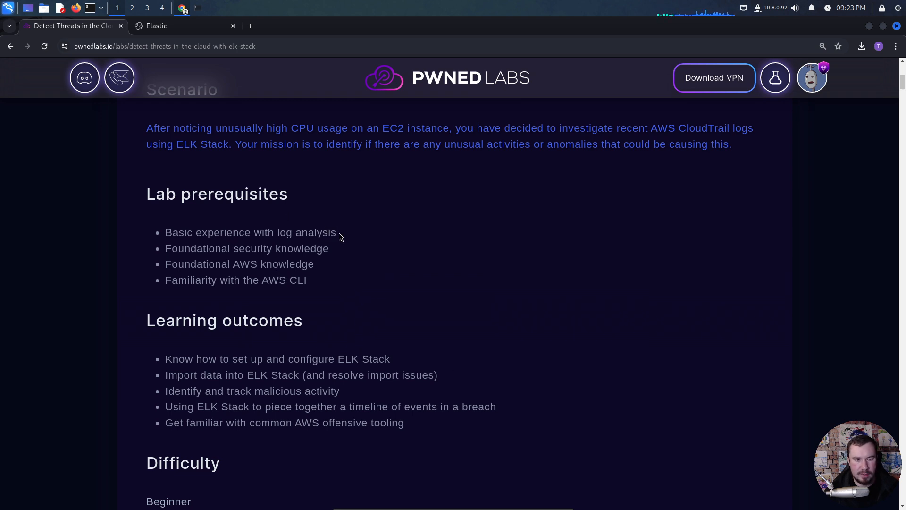
{"action": "left_click_drag", "start_coordinate": [339, 233], "coordinate": [165, 233]}
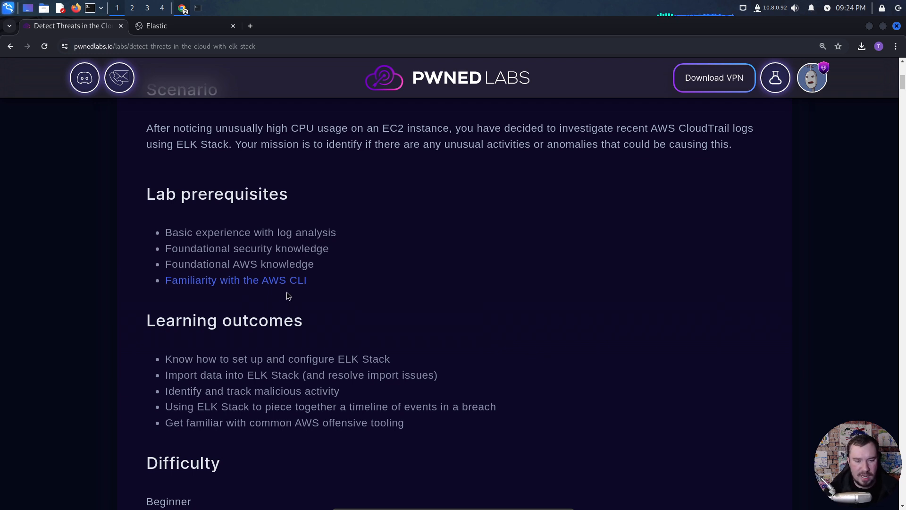
{"action": "scroll", "coordinate": [287, 290], "scroll_direction": "down", "scroll_amount": 2}
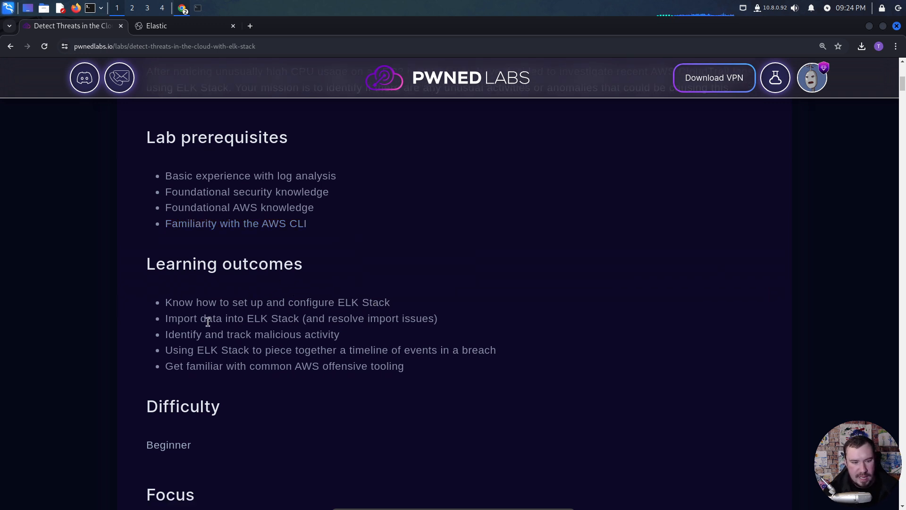
{"action": "left_click_drag", "start_coordinate": [434, 318], "coordinate": [168, 319]}
{"action": "left_click", "coordinate": [221, 330]}
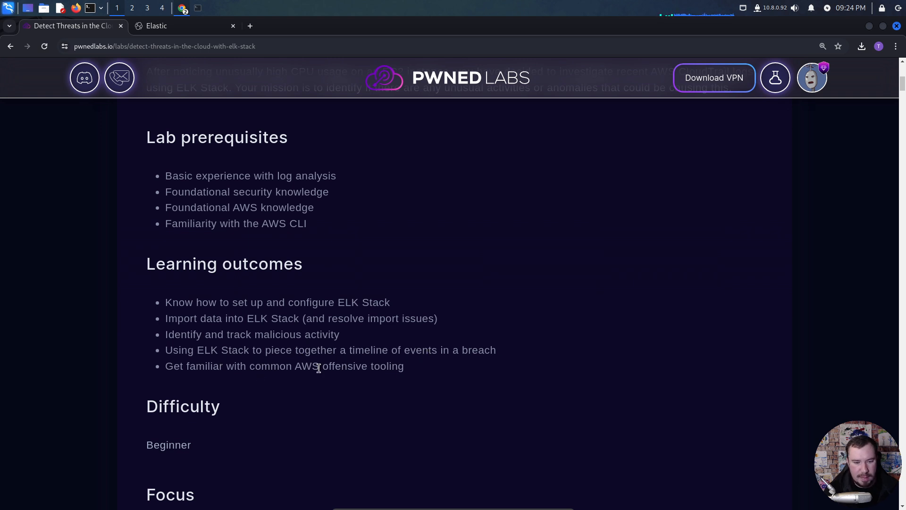
- Review the note about the CTF approach, the real-world context and the start of the Walkthrough and Setup sections
{"action": "scroll", "coordinate": [286, 372], "scroll_direction": "up", "scroll_amount": 3}
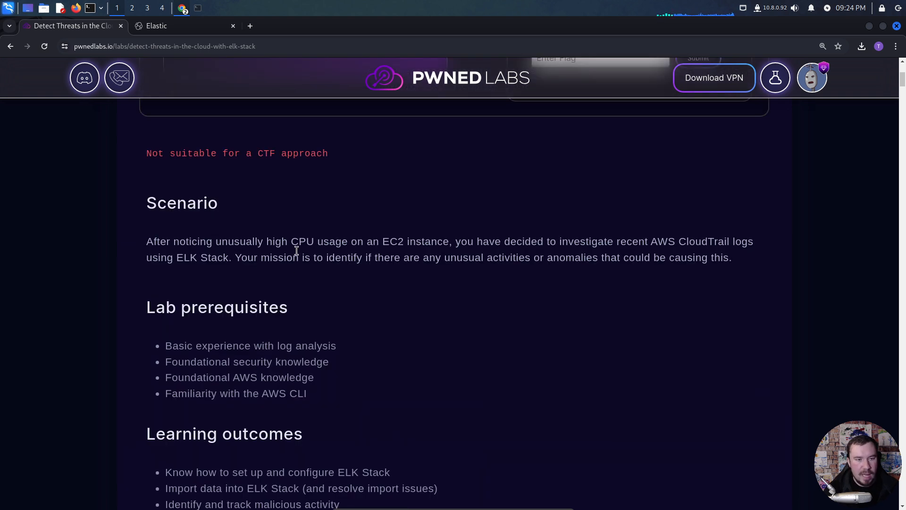
{"action": "scroll", "coordinate": [302, 255], "scroll_direction": "up", "scroll_amount": 2}
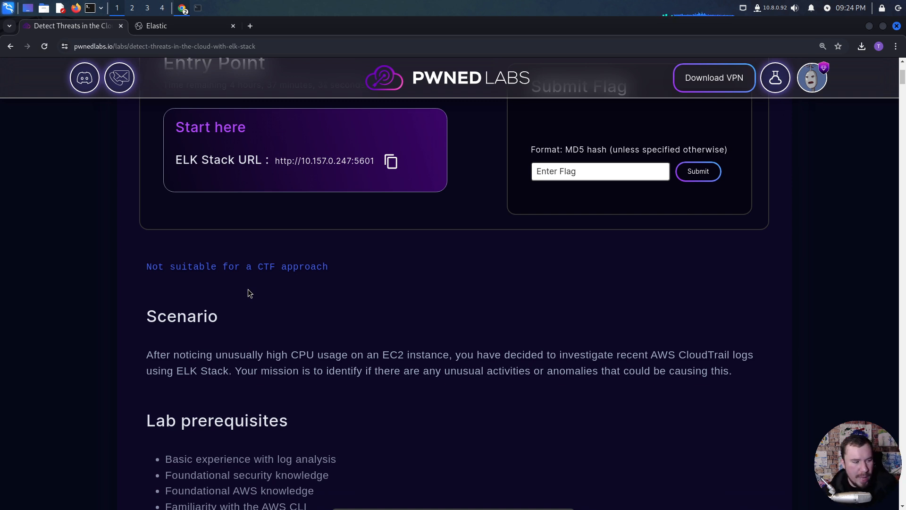
{"action": "scroll", "coordinate": [348, 303], "scroll_direction": "down", "scroll_amount": 4}
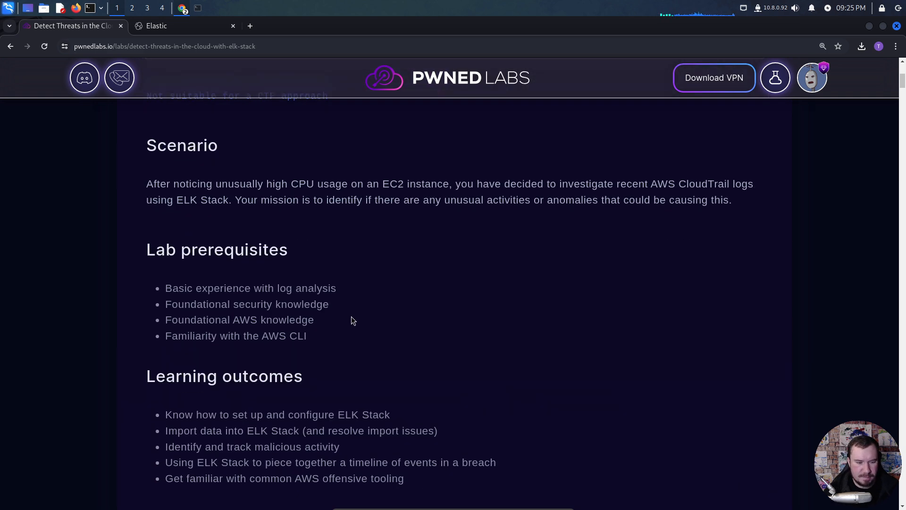
{"action": "scroll", "coordinate": [351, 317], "scroll_direction": "down", "scroll_amount": 10}
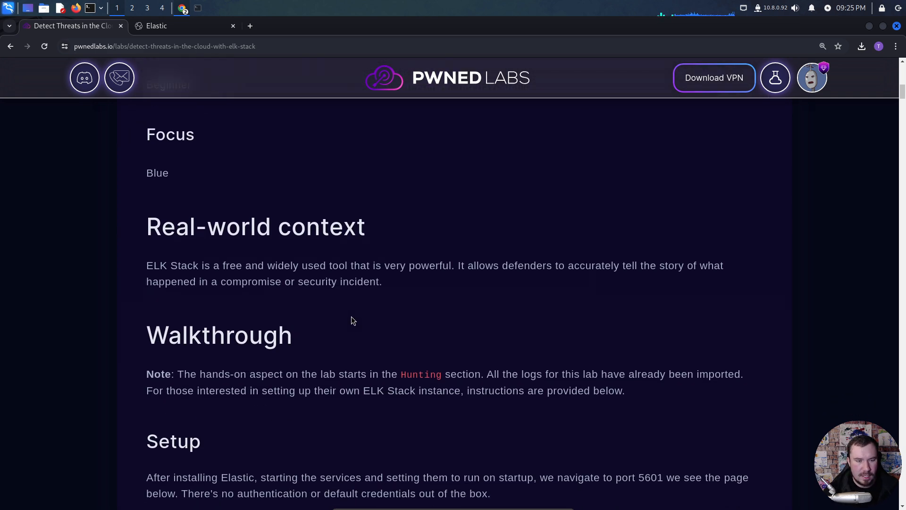
{"action": "scroll", "coordinate": [351, 321], "scroll_direction": "down", "scroll_amount": 1}
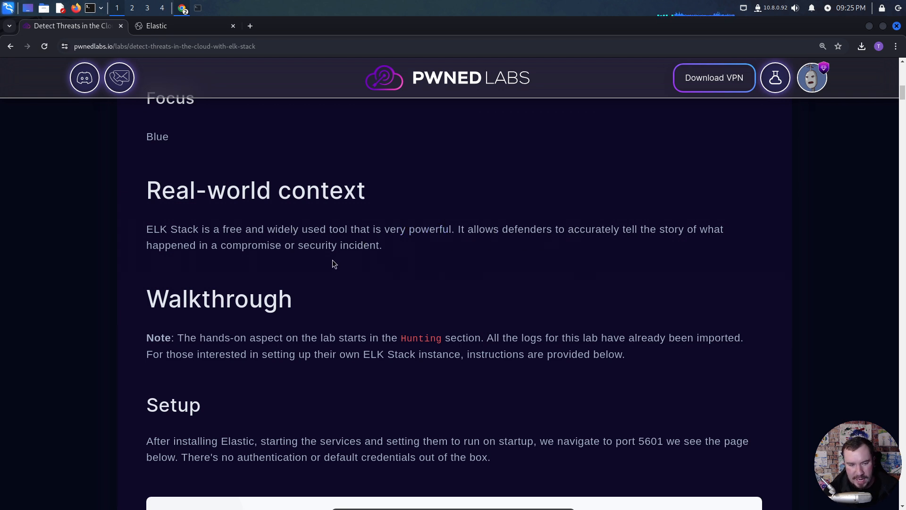
{"action": "scroll", "coordinate": [319, 255], "scroll_direction": "down", "scroll_amount": 3}
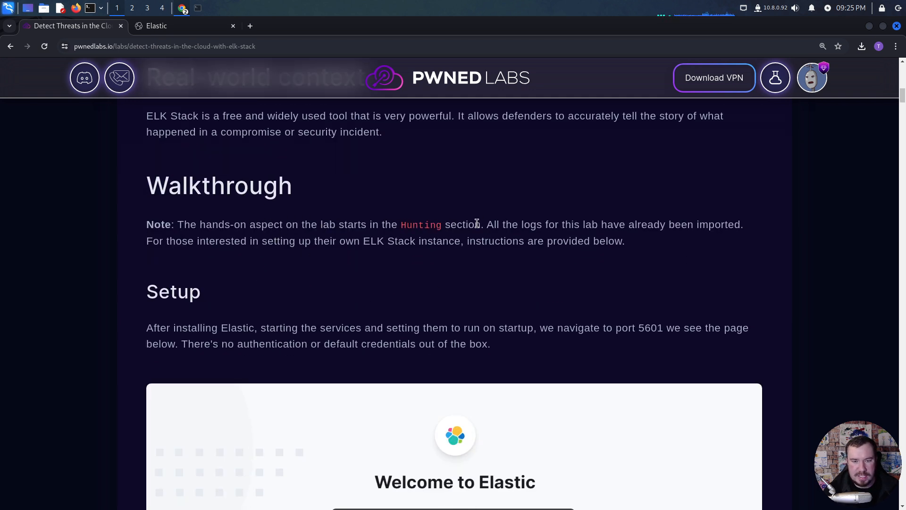
- Read the Walkthrough note about the Hunting section and setting up your own ELK Stack instance
{"action": "left_click_drag", "start_coordinate": [477, 224], "coordinate": [144, 227]}
{"action": "left_click", "coordinate": [559, 248]}
{"action": "left_click_drag", "start_coordinate": [625, 241], "coordinate": [360, 238]}
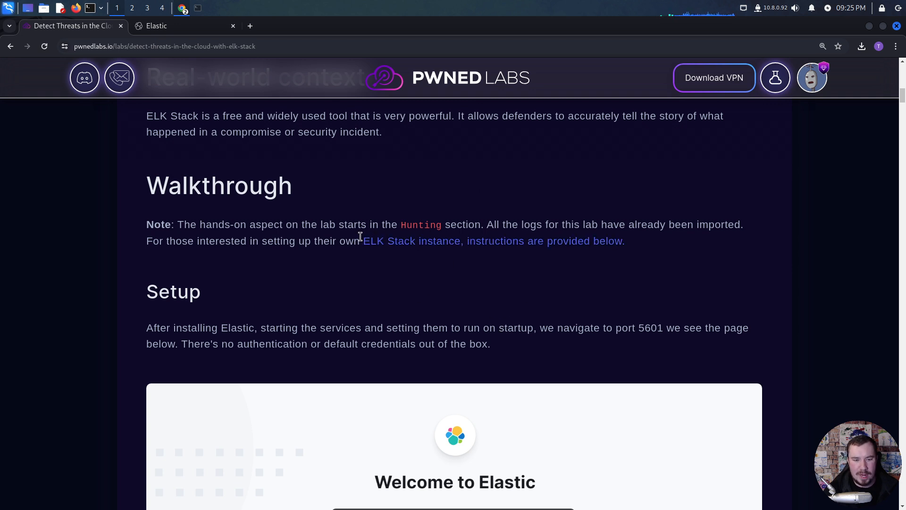
{"action": "left_click", "coordinate": [272, 222]}
- Search Google for "elk stack docker" in a new tab, skim the results and close the tab to return to the lab page
{"action": "left_click", "coordinate": [247, 29]}
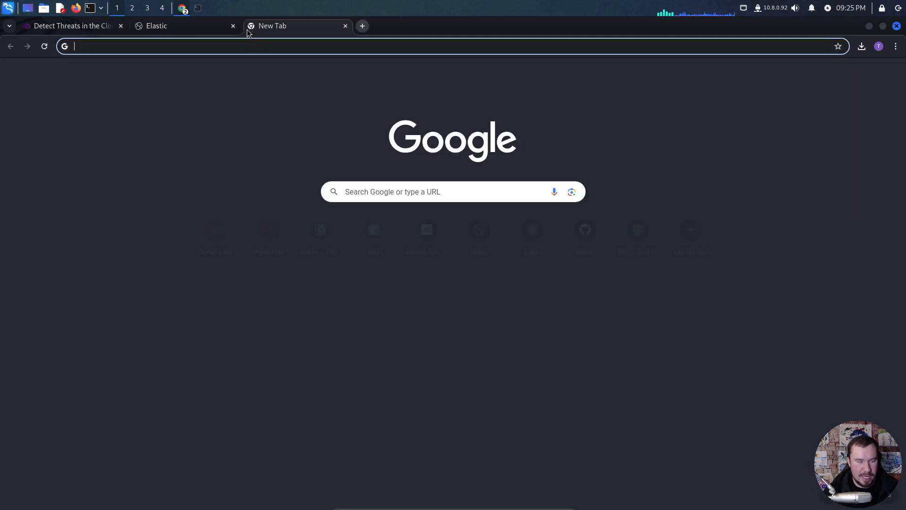
{"action": "type", "text": "elk stack docker"}
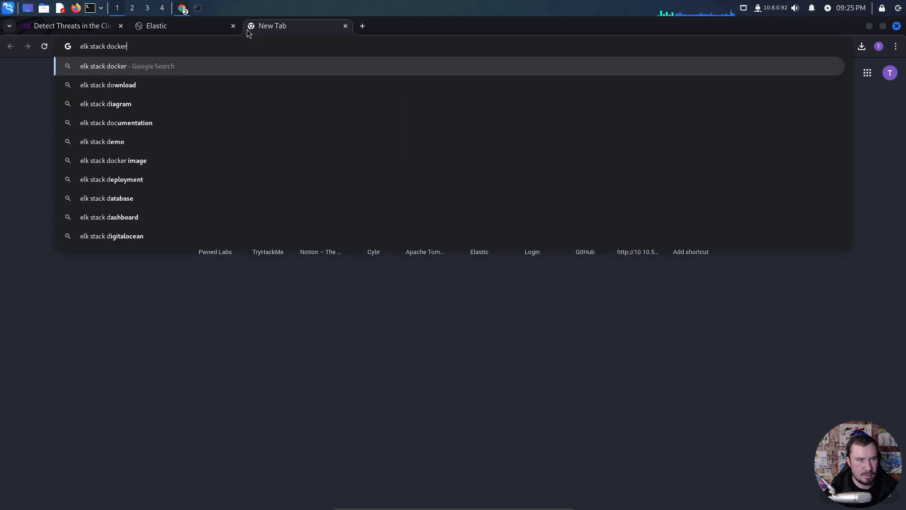
{"action": "key", "text": "Return"}
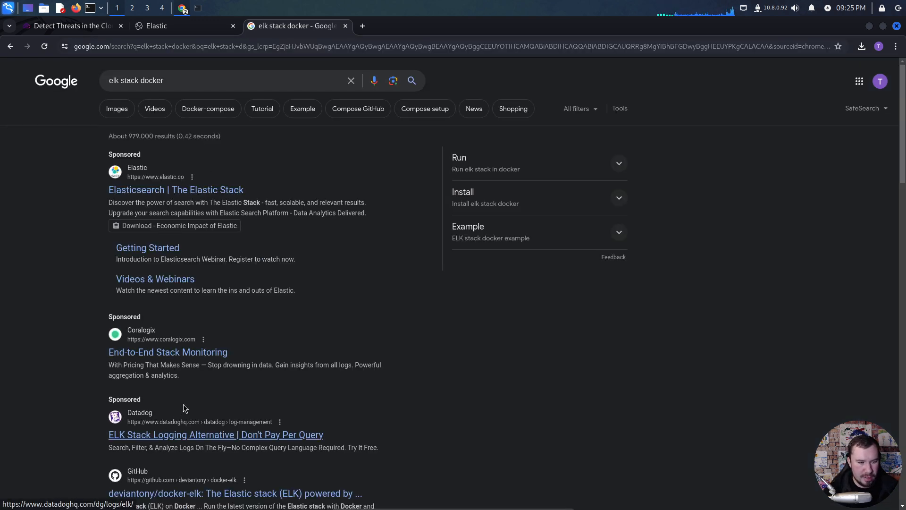
{"action": "scroll", "coordinate": [231, 339], "scroll_direction": "down", "scroll_amount": 5}
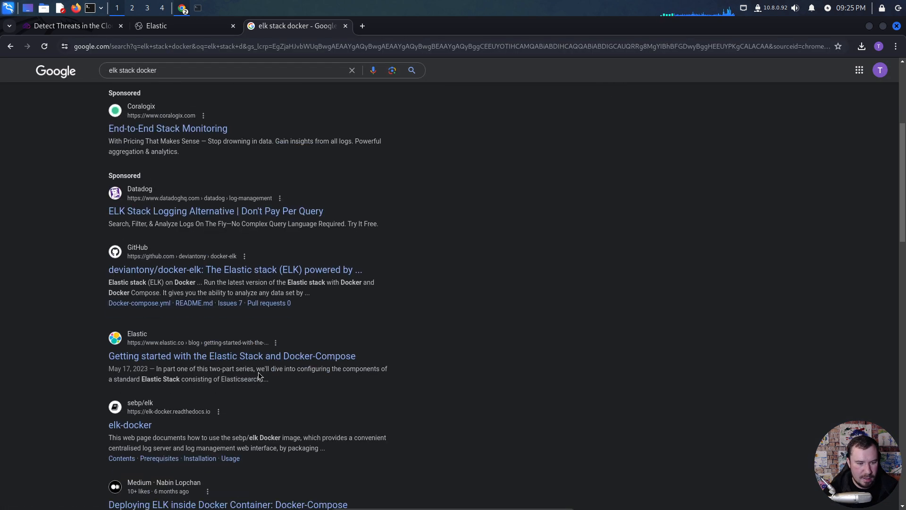
{"action": "scroll", "coordinate": [226, 364], "scroll_direction": "down", "scroll_amount": 1}
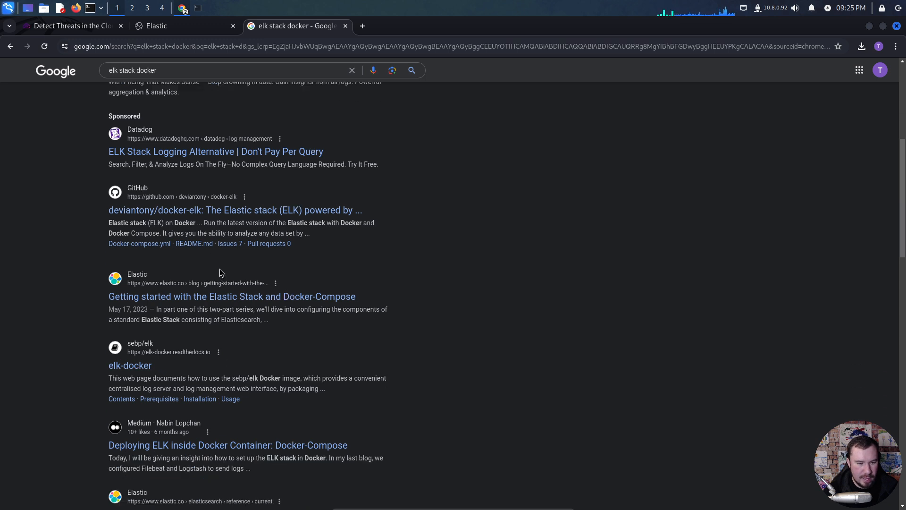
{"action": "scroll", "coordinate": [194, 204], "scroll_direction": "up", "scroll_amount": 3}
{"action": "left_click", "coordinate": [52, 27]}
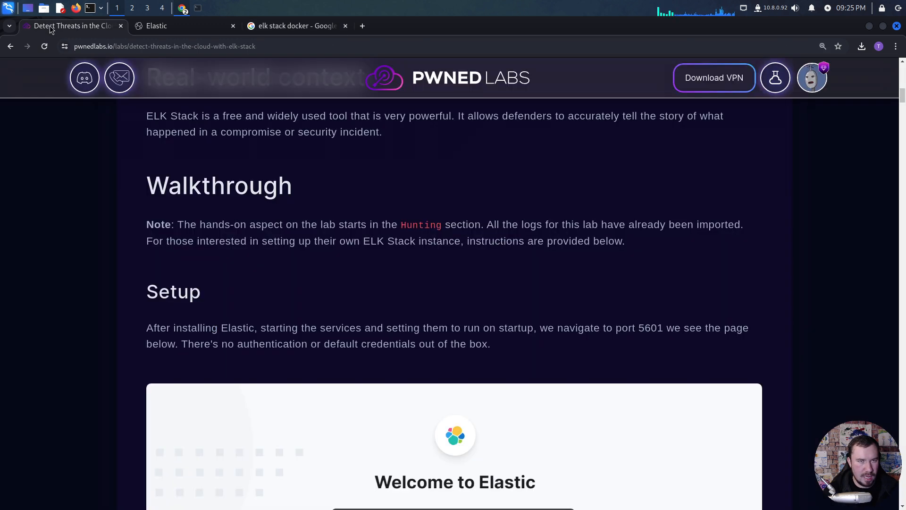
{"action": "left_click", "coordinate": [346, 26]}
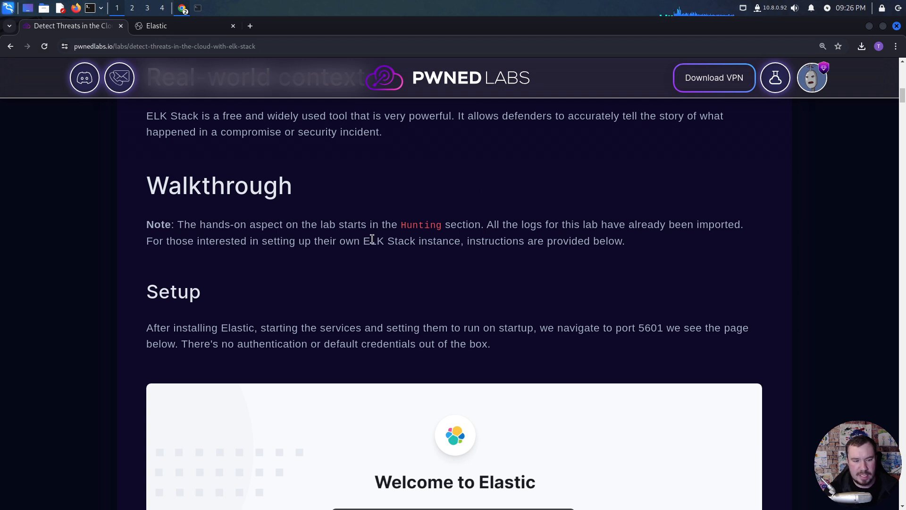
- Move the Elastic login page into its own maximized browser window and return to the lab page
{"action": "scroll", "coordinate": [349, 262], "scroll_direction": "down", "scroll_amount": 1}
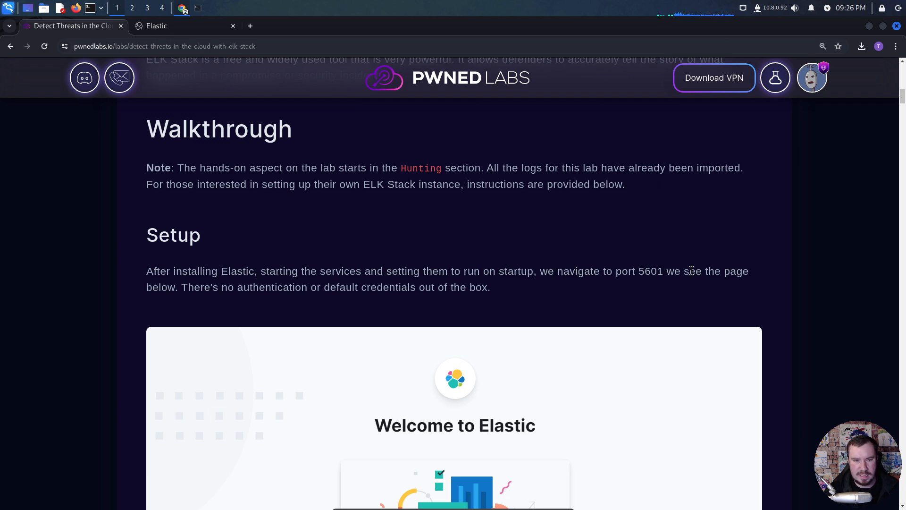
{"action": "left_click", "coordinate": [214, 28]}
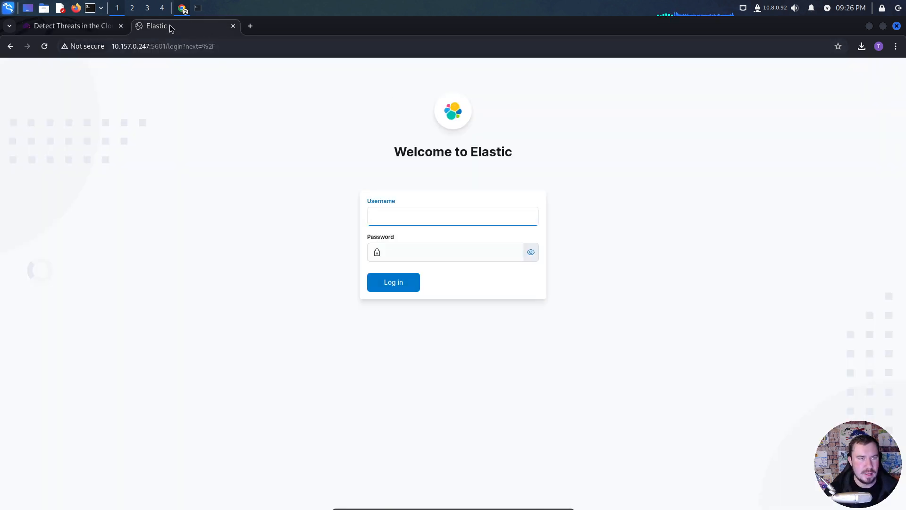
{"action": "left_click_drag", "start_coordinate": [171, 30], "coordinate": [150, 83]}
{"action": "double_click", "coordinate": [299, 86]}
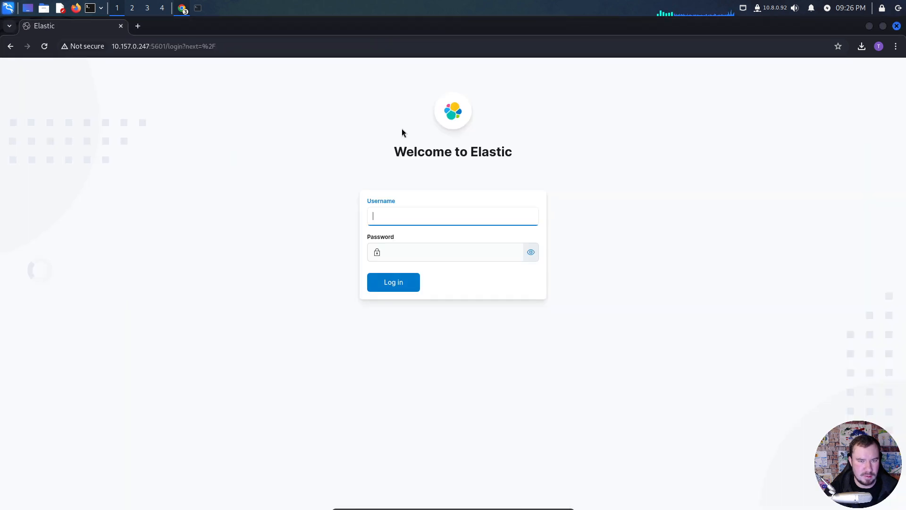
{"action": "key", "text": "alt+Tab"}
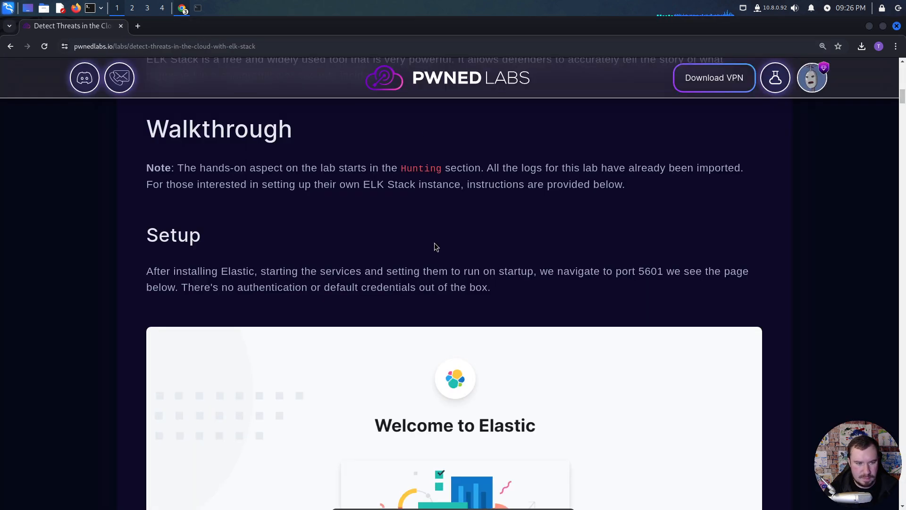
- Read the Setup paragraph on port 5601 and default authentication, along with its Elastic welcome screenshot
{"action": "scroll", "coordinate": [434, 243], "scroll_direction": "down", "scroll_amount": 1}
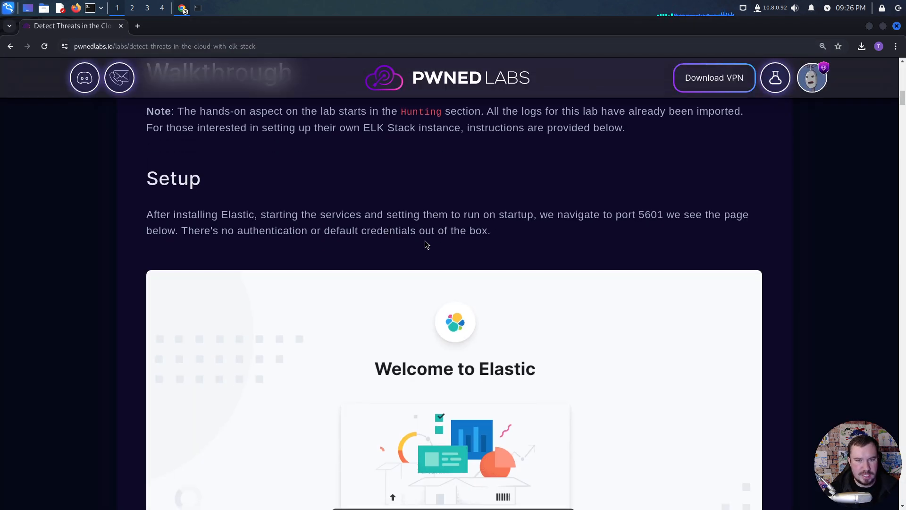
{"action": "scroll", "coordinate": [425, 240], "scroll_direction": "down", "scroll_amount": 4}
{"action": "scroll", "coordinate": [427, 242], "scroll_direction": "up", "scroll_amount": 4}
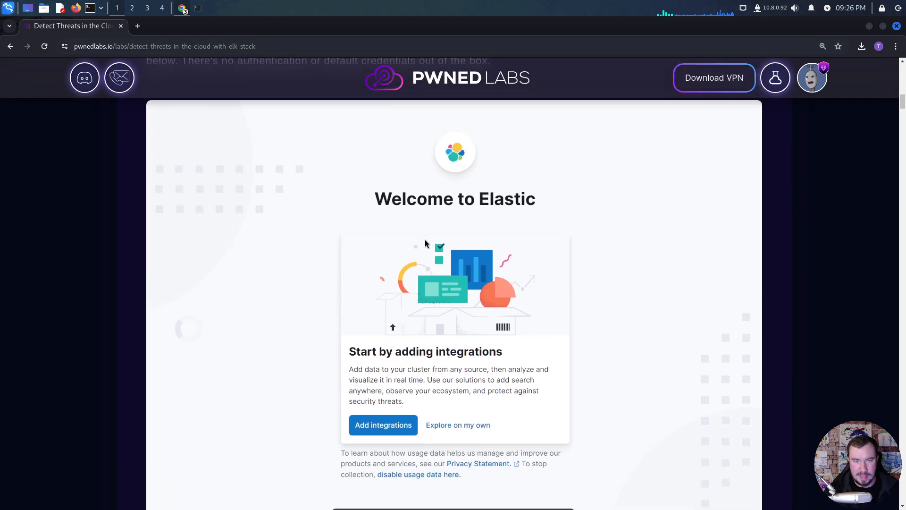
{"action": "left_click_drag", "start_coordinate": [494, 233], "coordinate": [174, 231]}
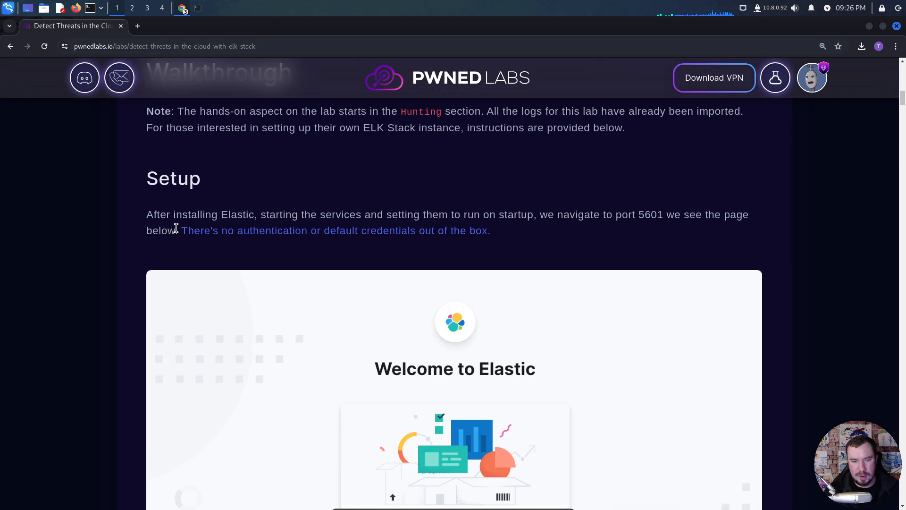
{"action": "left_click", "coordinate": [166, 230]}
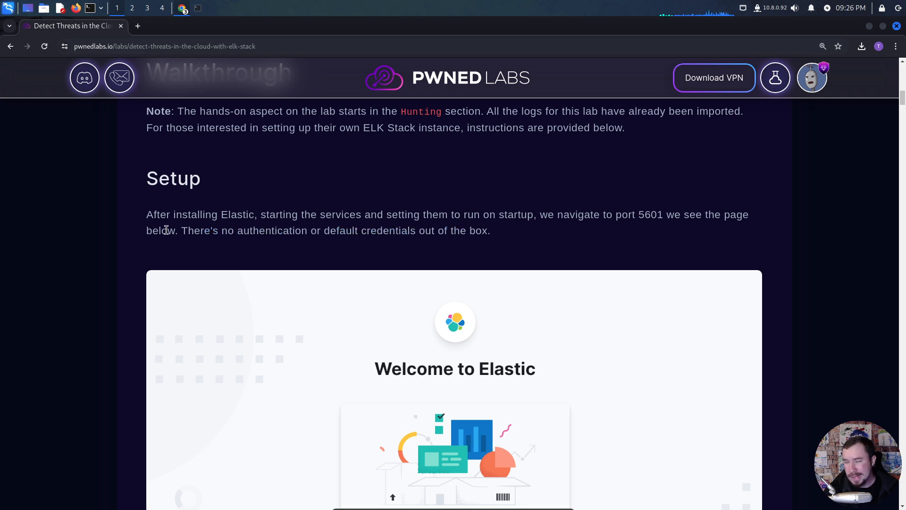
- Review the Add integrations paragraph and the screenshot of available log source integrations
{"action": "scroll", "coordinate": [187, 244], "scroll_direction": "down", "scroll_amount": 9}
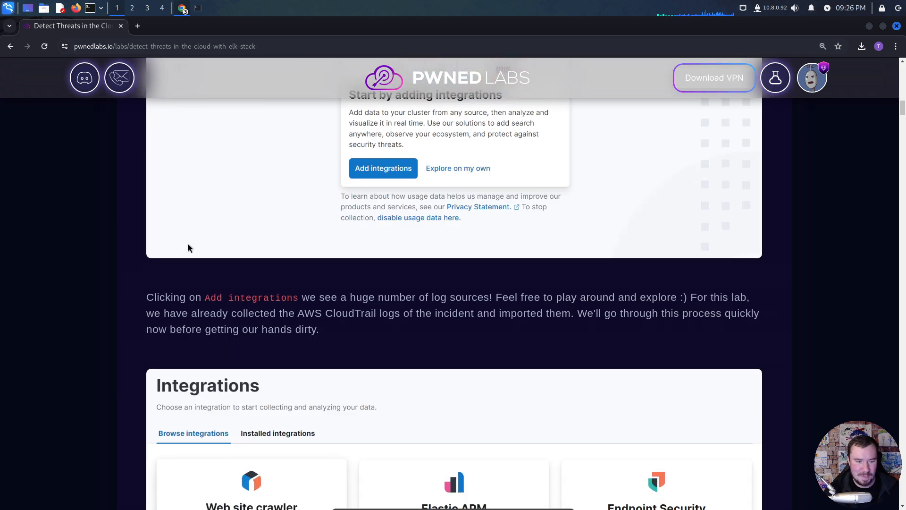
{"action": "scroll", "coordinate": [187, 246], "scroll_direction": "down", "scroll_amount": 2}
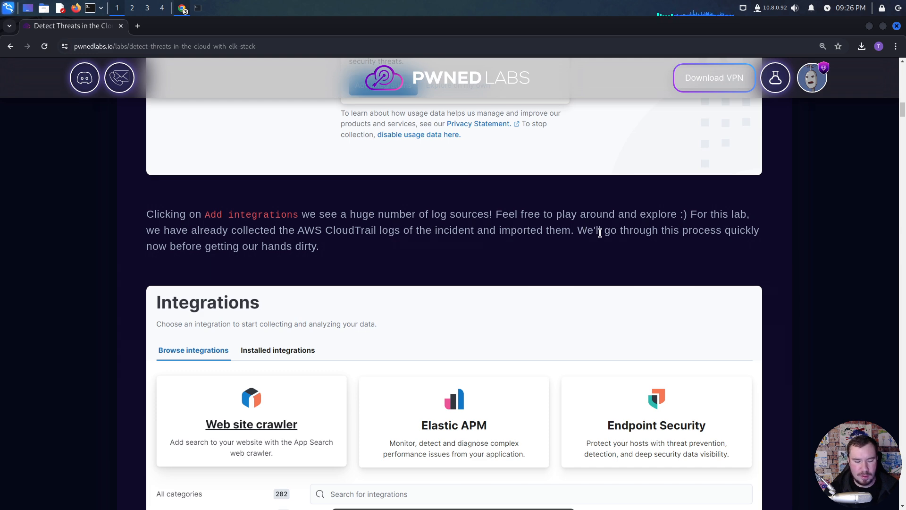
{"action": "scroll", "coordinate": [511, 242], "scroll_direction": "down", "scroll_amount": 1}
{"action": "scroll", "coordinate": [512, 244], "scroll_direction": "up", "scroll_amount": 2}
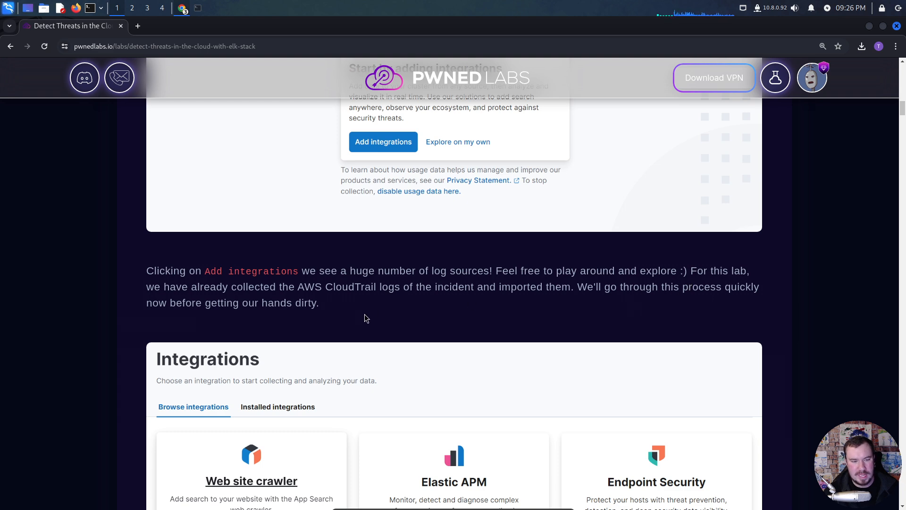
{"action": "scroll", "coordinate": [366, 314], "scroll_direction": "down", "scroll_amount": 5}
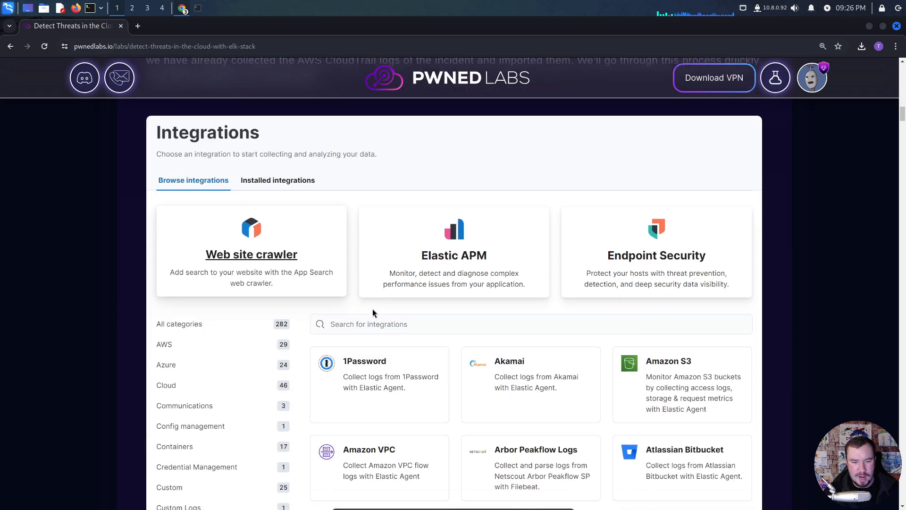
{"action": "scroll", "coordinate": [358, 311], "scroll_direction": "down", "scroll_amount": 4}
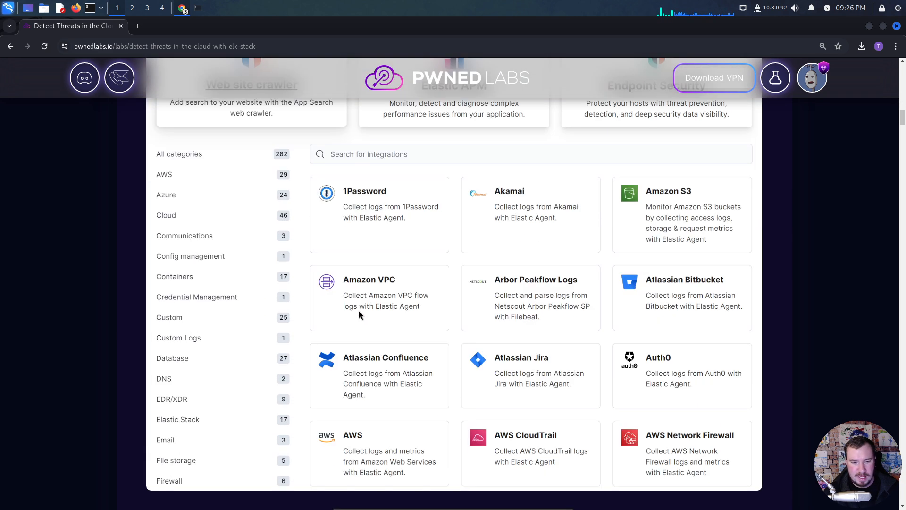
{"action": "scroll", "coordinate": [364, 308], "scroll_direction": "up", "scroll_amount": 4}
{"action": "scroll", "coordinate": [363, 308], "scroll_direction": "up", "scroll_amount": 3}
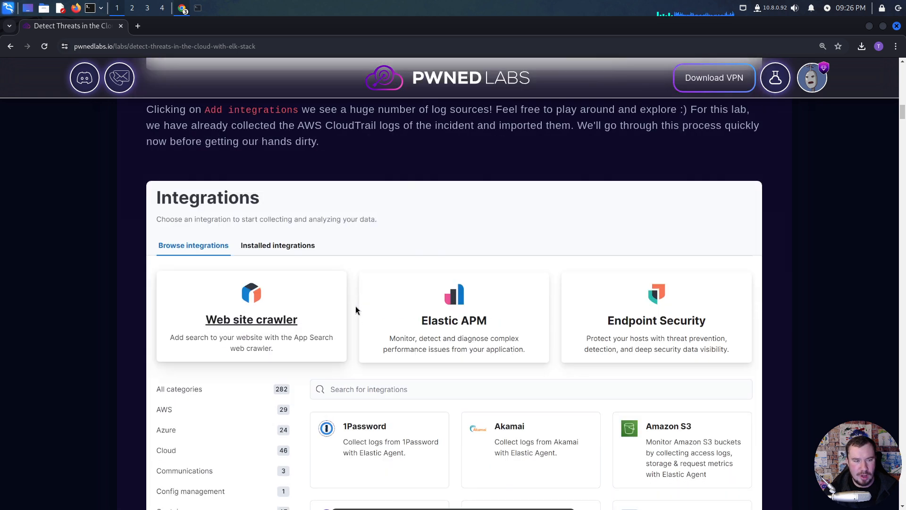
{"action": "scroll", "coordinate": [355, 306], "scroll_direction": "down", "scroll_amount": 5}
{"action": "scroll", "coordinate": [358, 308], "scroll_direction": "down", "scroll_amount": 1}
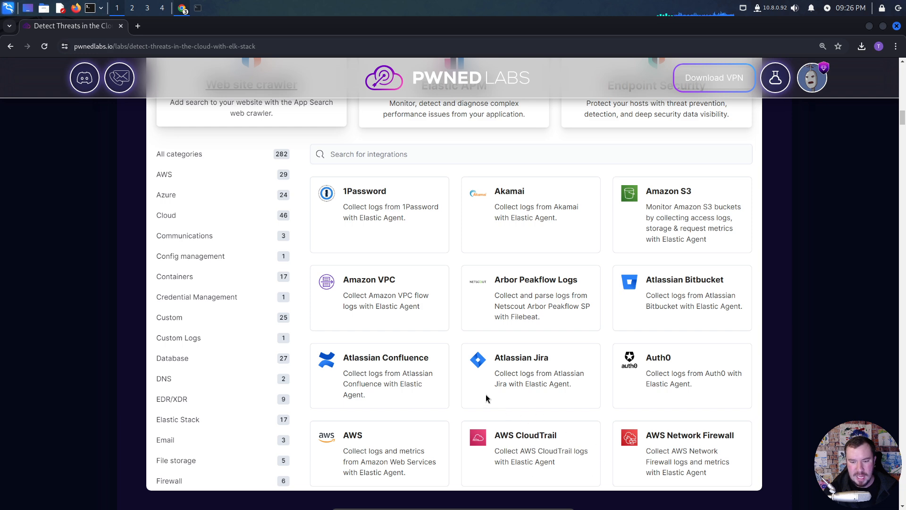
- Review the section on enabling Elasticsearch security and the Fleet screenshot with its missing security requirements
{"action": "scroll", "coordinate": [368, 376], "scroll_direction": "down", "scroll_amount": 5}
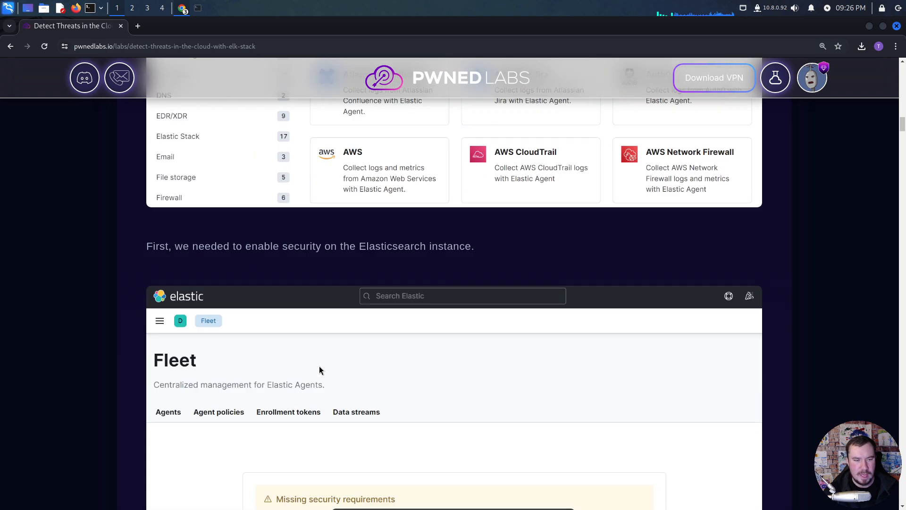
{"action": "scroll", "coordinate": [338, 273], "scroll_direction": "down", "scroll_amount": 1}
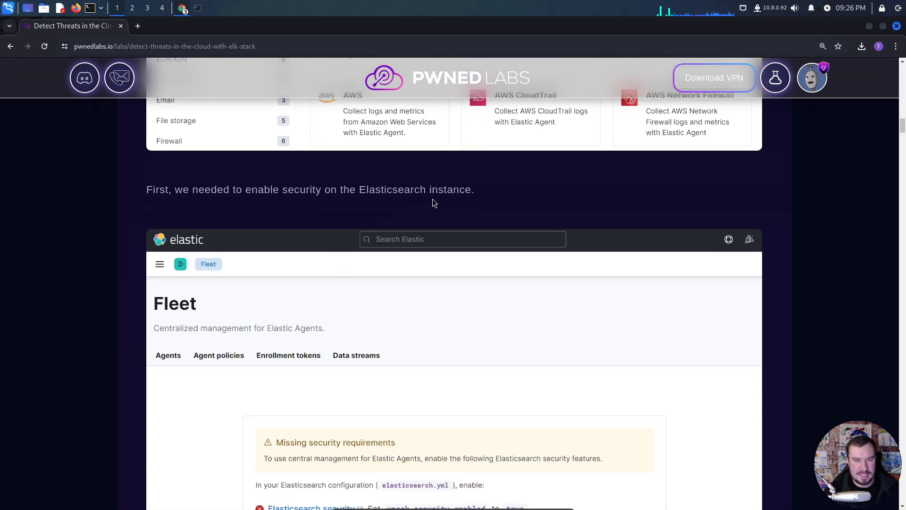
{"action": "left_click_drag", "start_coordinate": [474, 190], "coordinate": [145, 190]}
{"action": "left_click", "coordinate": [200, 209]}
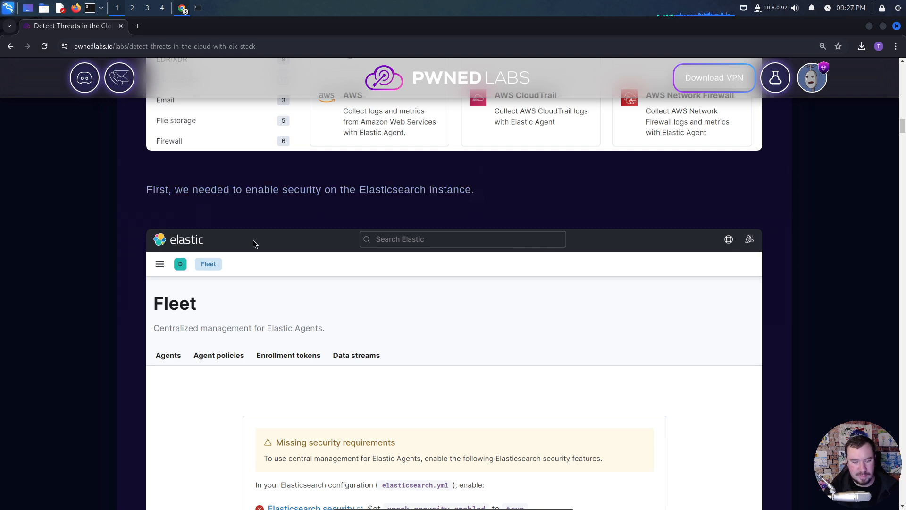
{"action": "scroll", "coordinate": [253, 240], "scroll_direction": "down", "scroll_amount": 3}
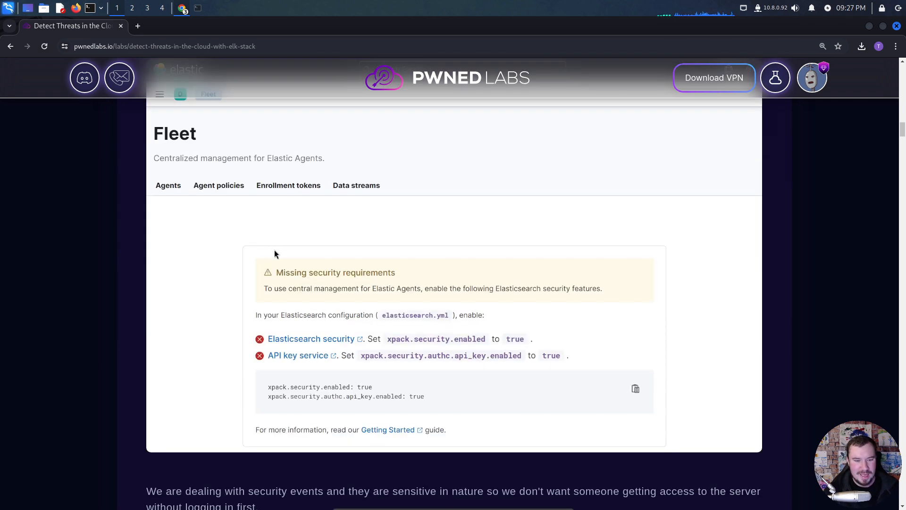
{"action": "scroll", "coordinate": [285, 259], "scroll_direction": "down", "scroll_amount": 4}
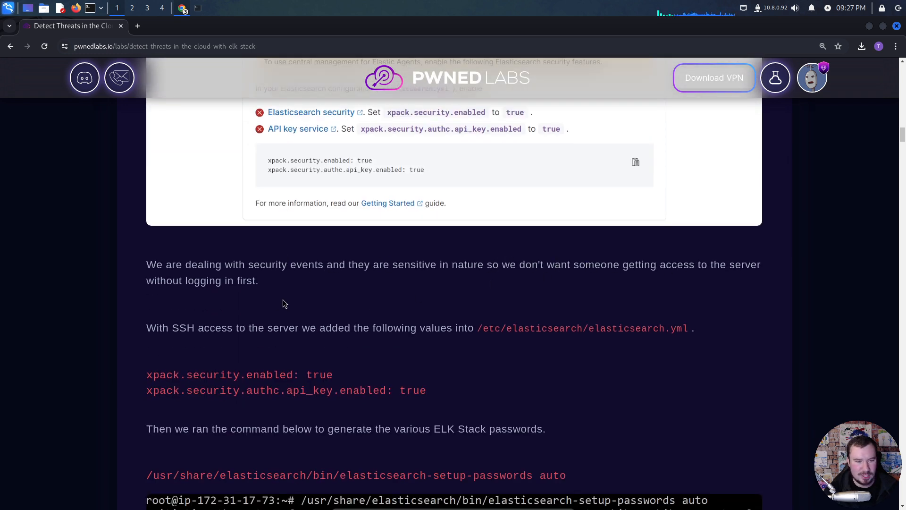
- Examine the two xpack.security settings for elasticsearch.yml and the elasticsearch-setup-passwords auto command
{"action": "scroll", "coordinate": [287, 298], "scroll_direction": "down", "scroll_amount": 2}
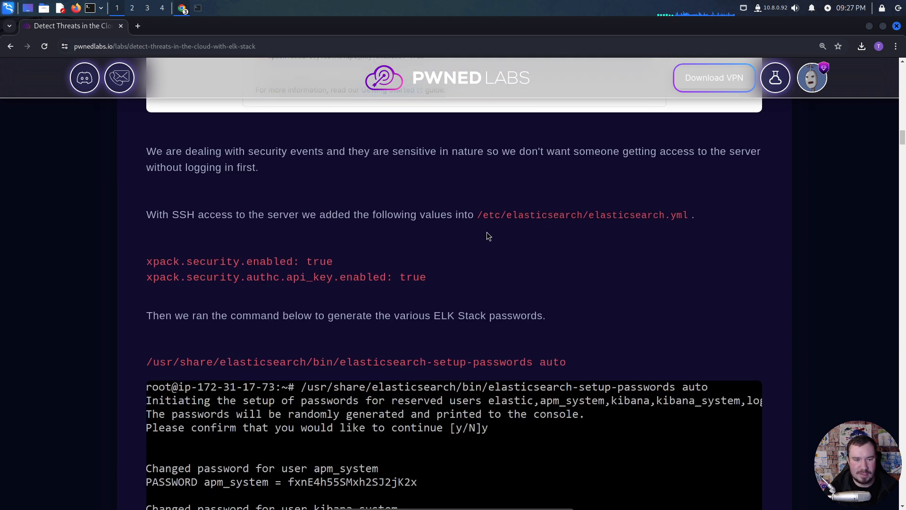
{"action": "left_click_drag", "start_coordinate": [297, 263], "coordinate": [151, 264]}
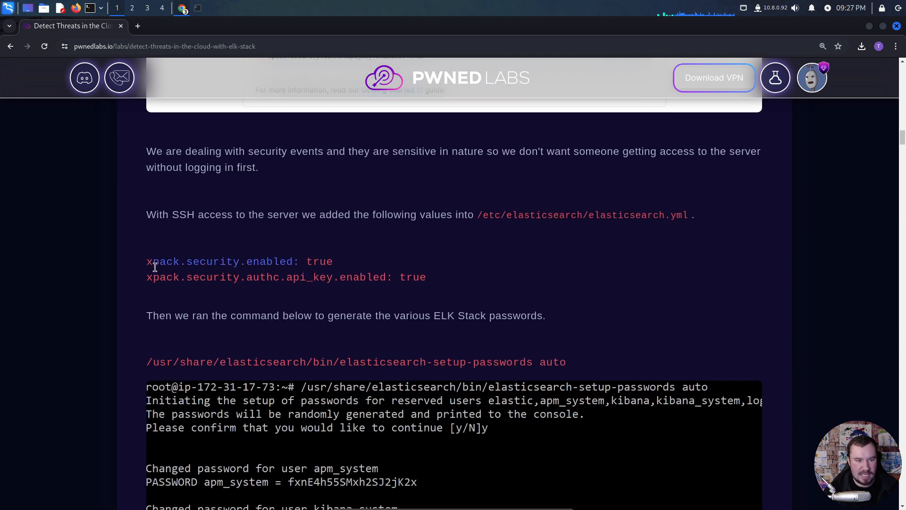
{"action": "left_click", "coordinate": [196, 275]}
{"action": "left_click_drag", "start_coordinate": [388, 275], "coordinate": [240, 279]}
{"action": "left_click", "coordinate": [241, 279]}
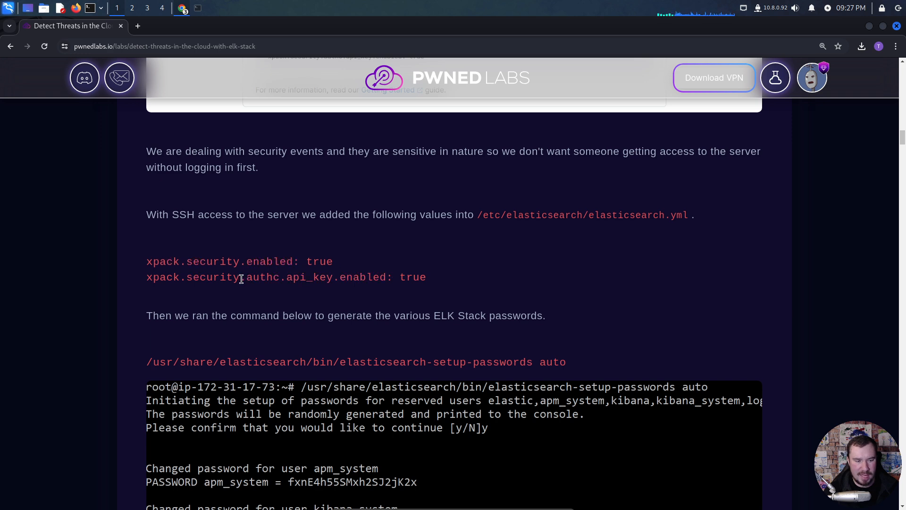
{"action": "scroll", "coordinate": [354, 283], "scroll_direction": "down", "scroll_amount": 3}
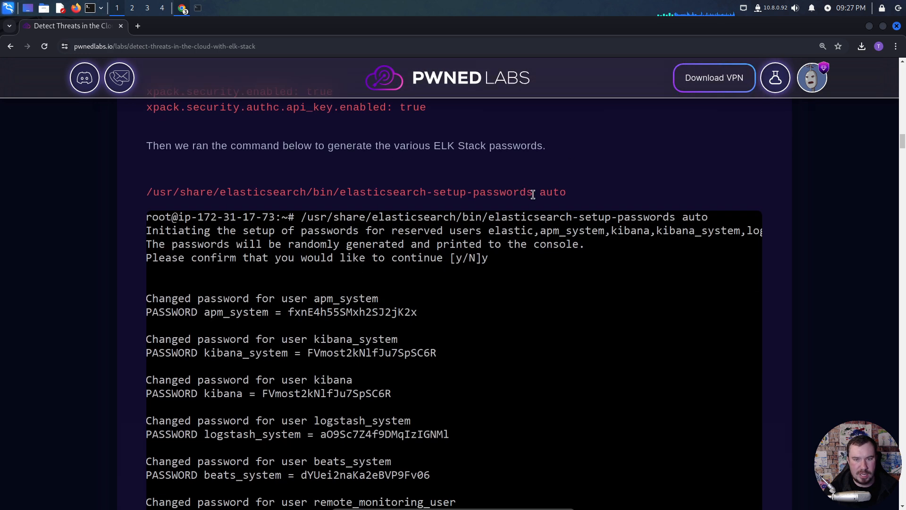
{"action": "left_click_drag", "start_coordinate": [571, 190], "coordinate": [146, 197]}
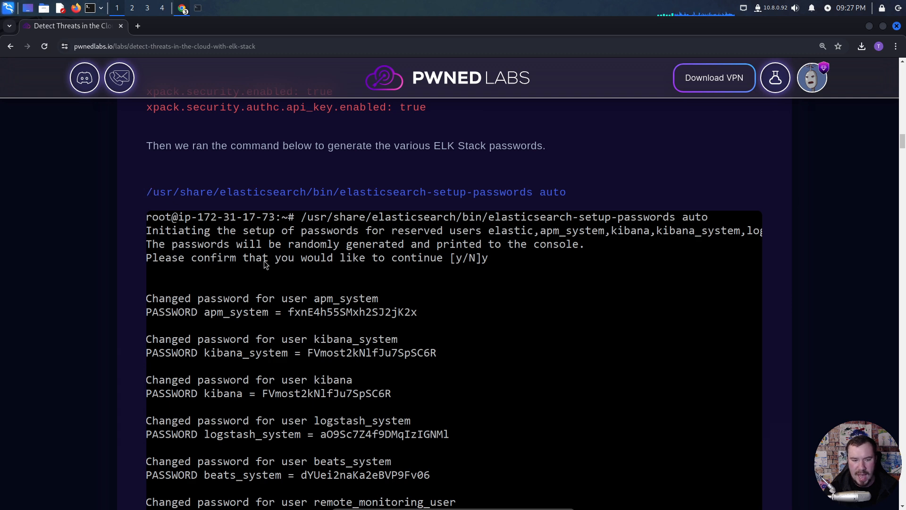
- Review the generated passwords output and the kibana.yml credentials update, then highlight the elastic account's password in the login paragraph
{"action": "scroll", "coordinate": [279, 258], "scroll_direction": "down", "scroll_amount": 2}
{"action": "scroll", "coordinate": [287, 254], "scroll_direction": "down", "scroll_amount": 4}
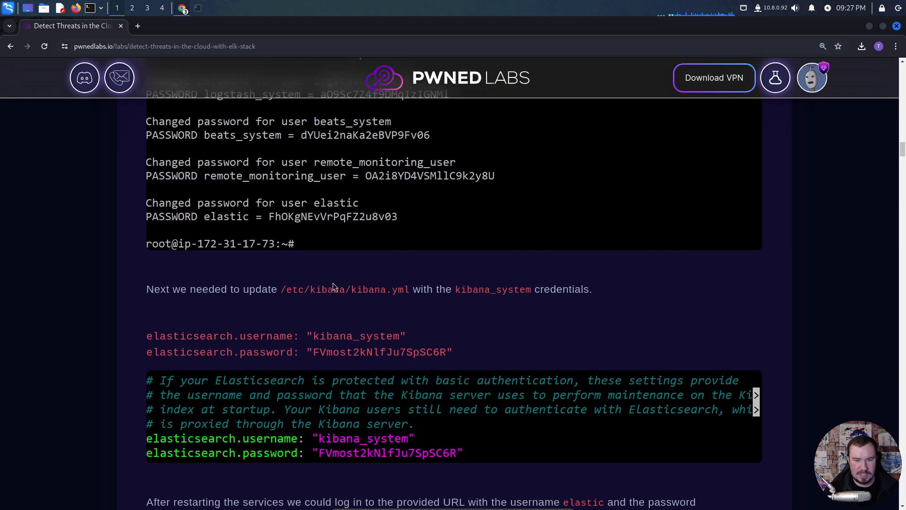
{"action": "left_click_drag", "start_coordinate": [409, 290], "coordinate": [371, 291]}
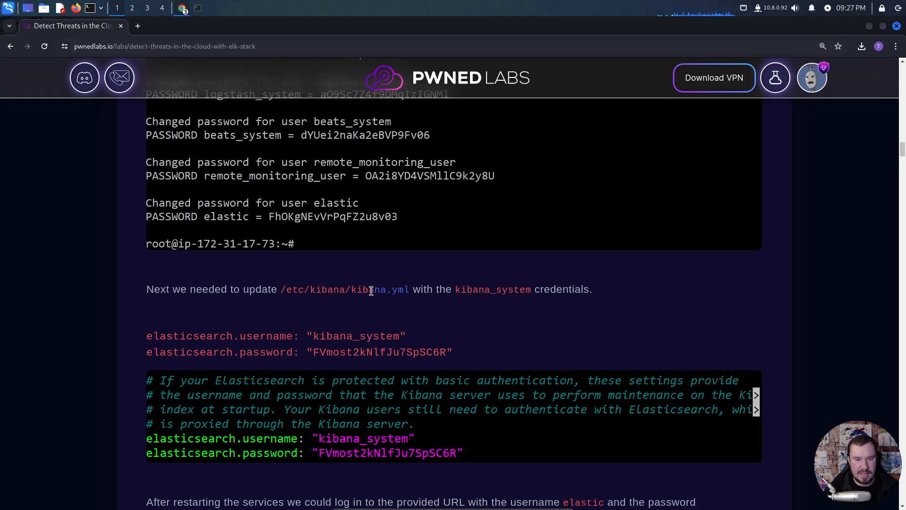
{"action": "left_click", "coordinate": [412, 291]}
{"action": "scroll", "coordinate": [392, 312], "scroll_direction": "up", "scroll_amount": 3}
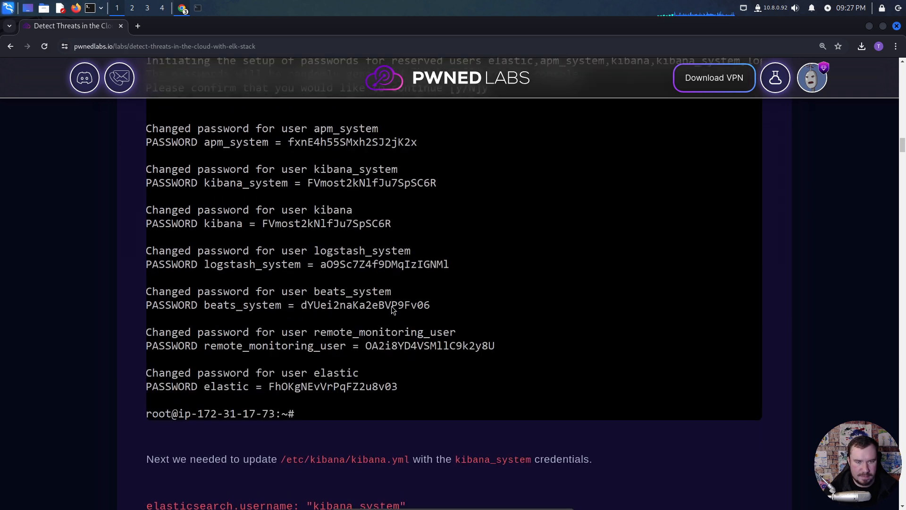
{"action": "scroll", "coordinate": [353, 283], "scroll_direction": "down", "scroll_amount": 5}
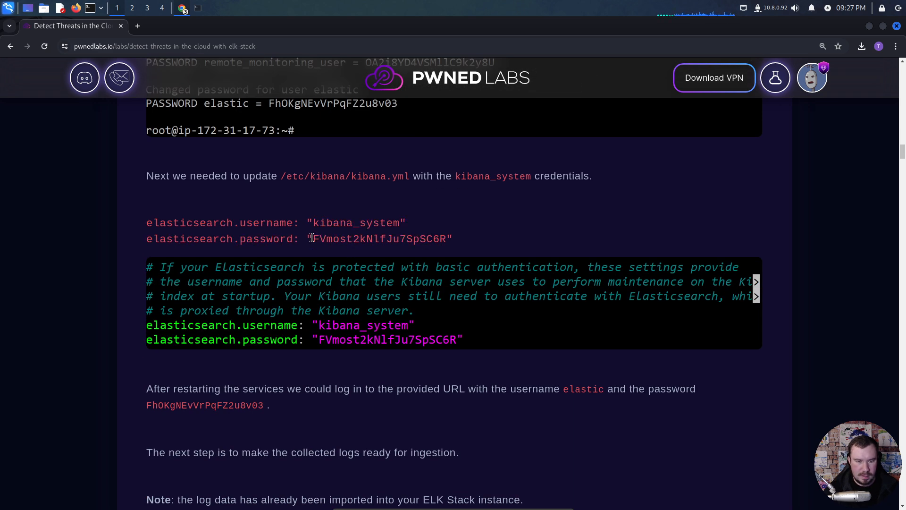
{"action": "scroll", "coordinate": [426, 271], "scroll_direction": "down", "scroll_amount": 2}
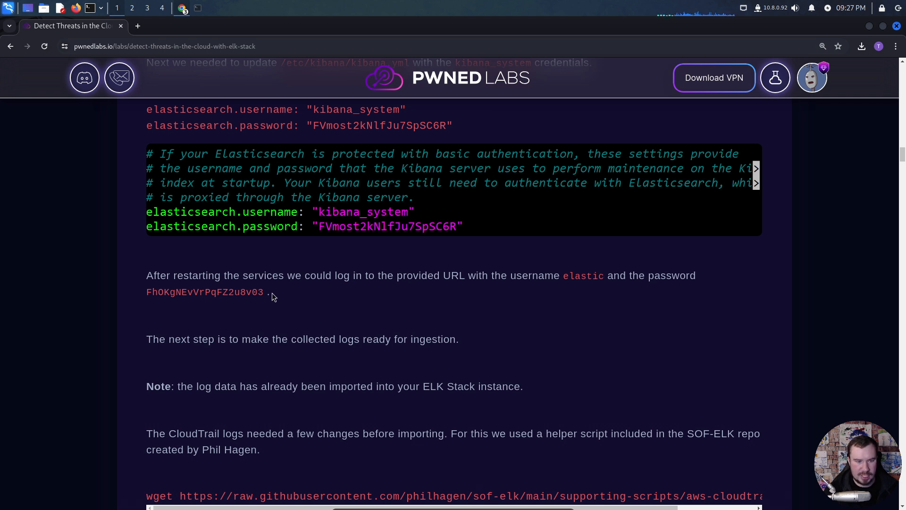
{"action": "left_click_drag", "start_coordinate": [272, 292], "coordinate": [137, 293]}
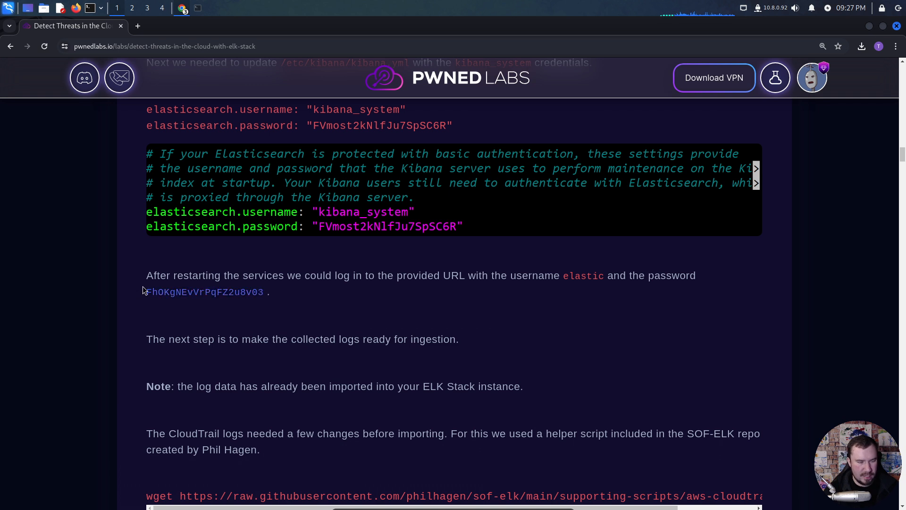
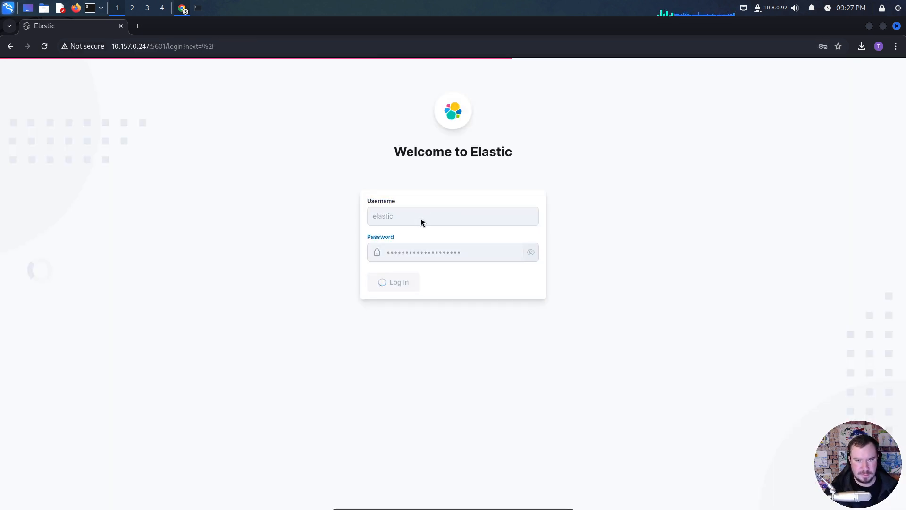
- Switch from Elastic to the lab page and review the notes on already imported log data and changing the CloudTrail logs before importing
{"action": "left_click", "coordinate": [778, 223]}
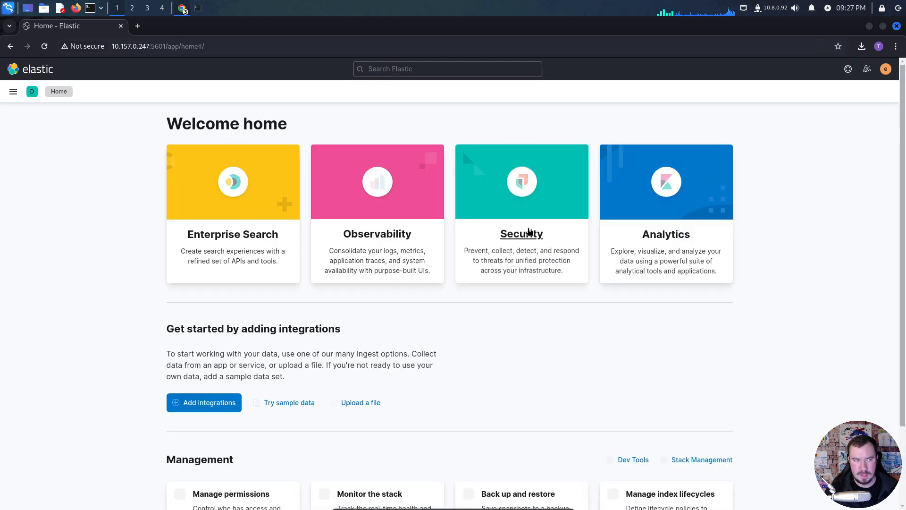
{"action": "key", "text": "alt+Tab"}
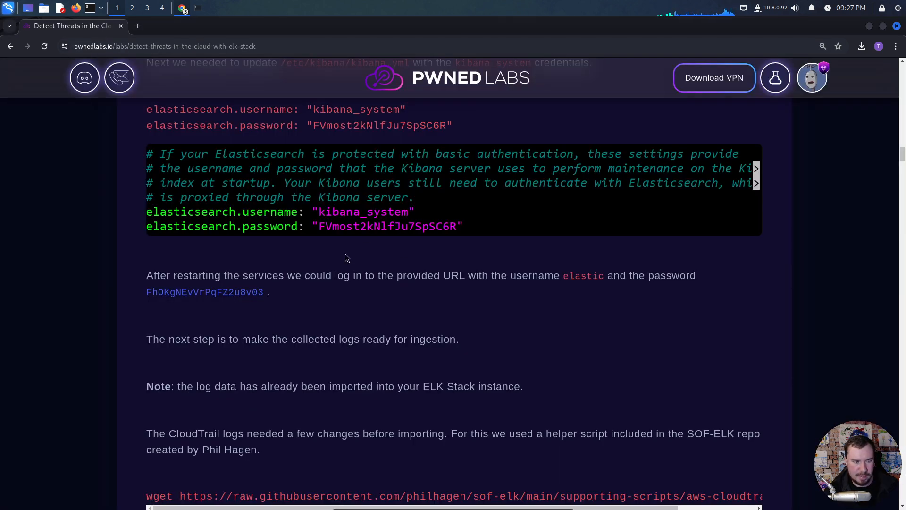
{"action": "scroll", "coordinate": [290, 309], "scroll_direction": "down", "scroll_amount": 1}
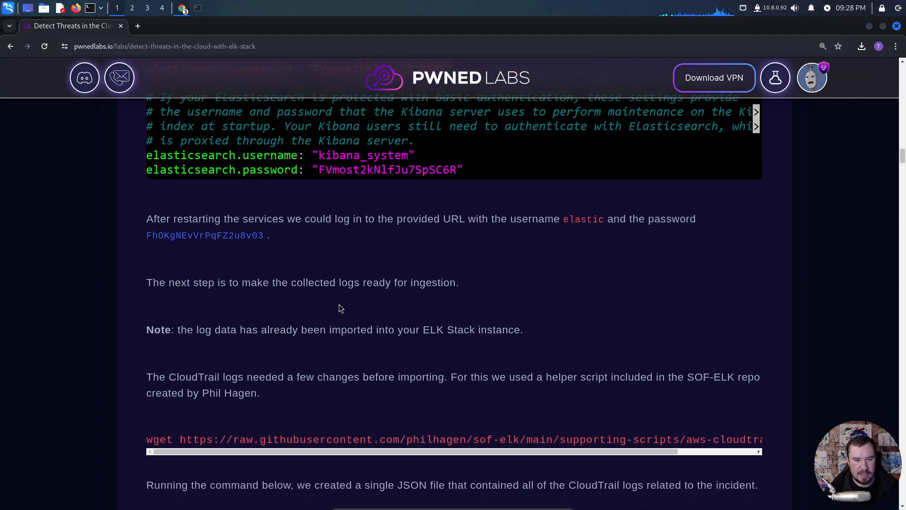
{"action": "scroll", "coordinate": [340, 304], "scroll_direction": "down", "scroll_amount": 1}
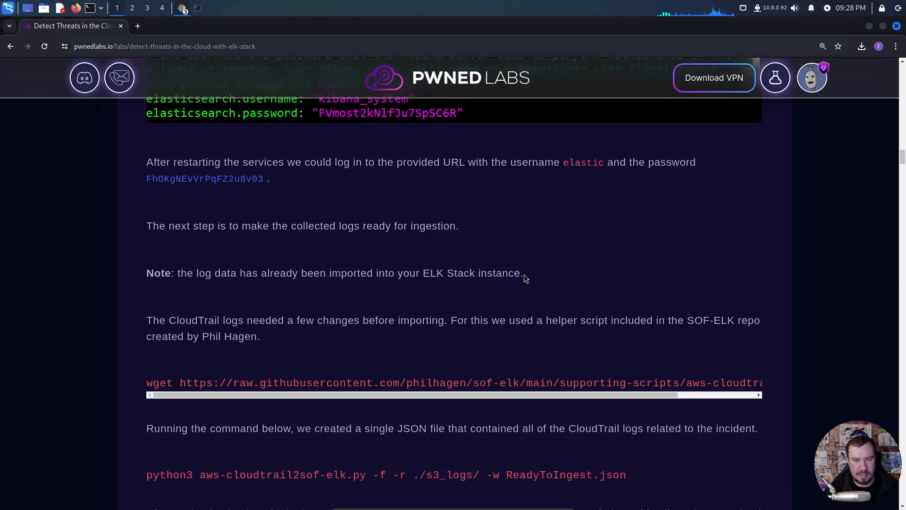
{"action": "left_click_drag", "start_coordinate": [524, 274], "coordinate": [330, 284]}
{"action": "left_click", "coordinate": [330, 284]}
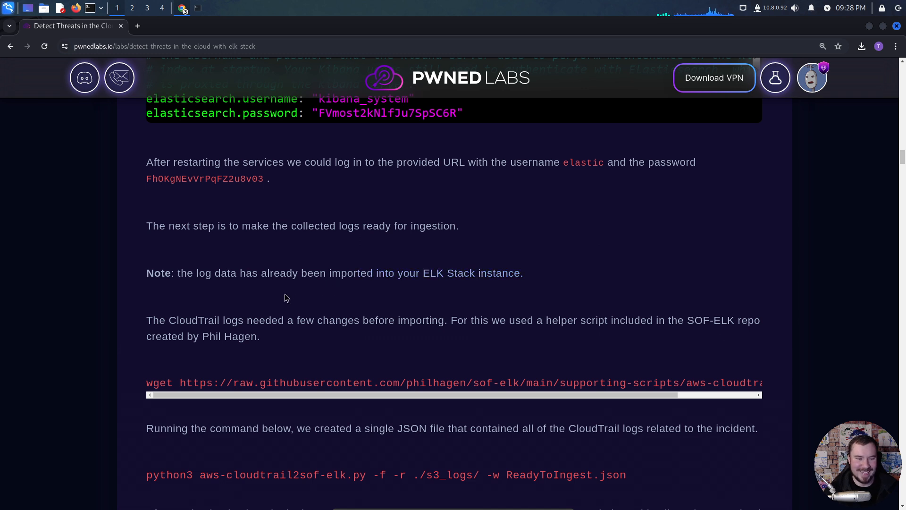
{"action": "scroll", "coordinate": [286, 297], "scroll_direction": "down", "scroll_amount": 1}
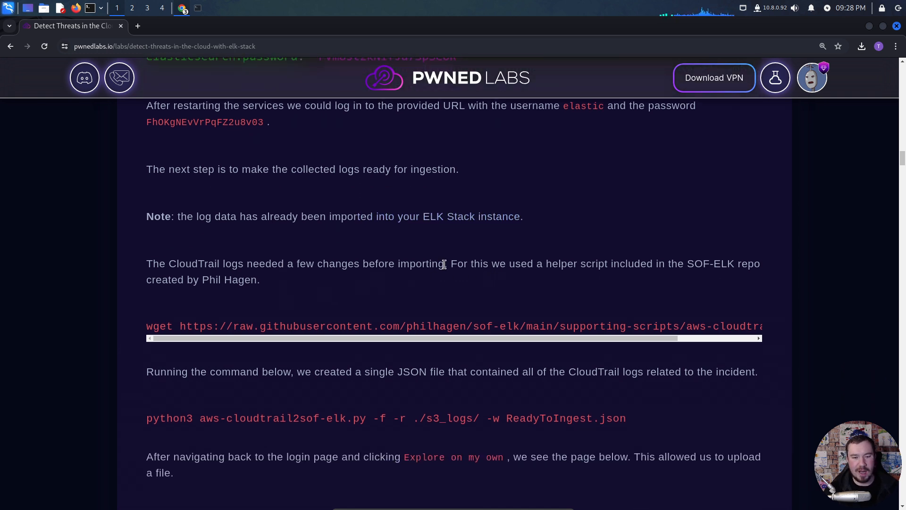
{"action": "left_click_drag", "start_coordinate": [447, 266], "coordinate": [146, 273]}
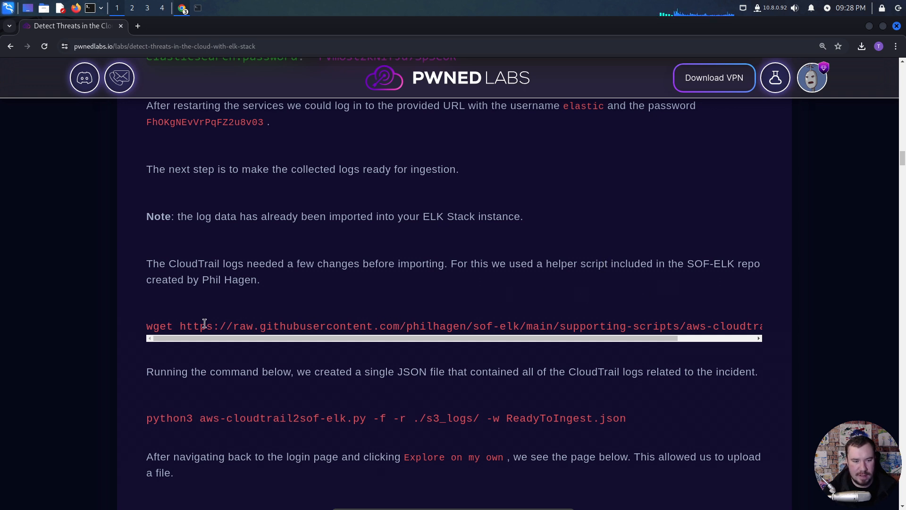
- Open the aws-cloudtrail2sof-elk.py URL from the lab's wget command in a new browser tab
{"action": "left_click_drag", "start_coordinate": [182, 327], "coordinate": [754, 326]}
{"action": "key", "text": "ctrl+c"}
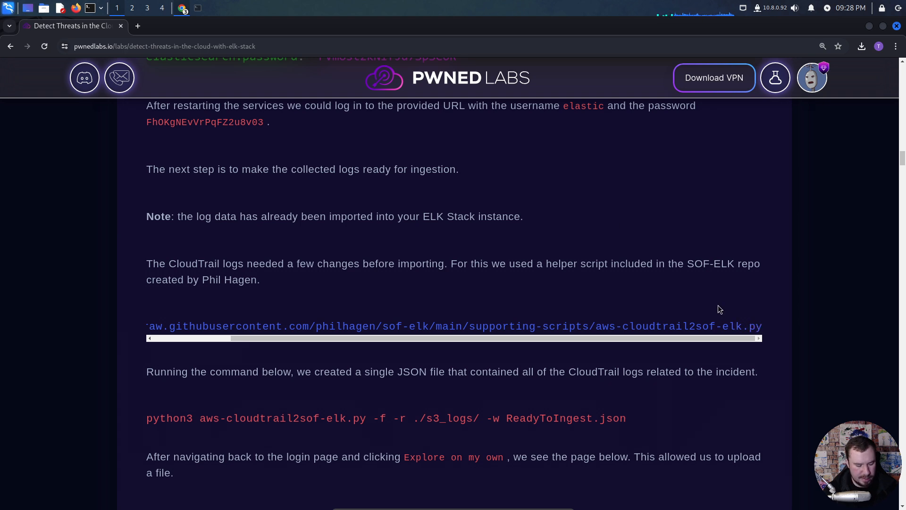
{"action": "left_click", "coordinate": [138, 26]}
{"action": "key", "text": "ctrl+v"}
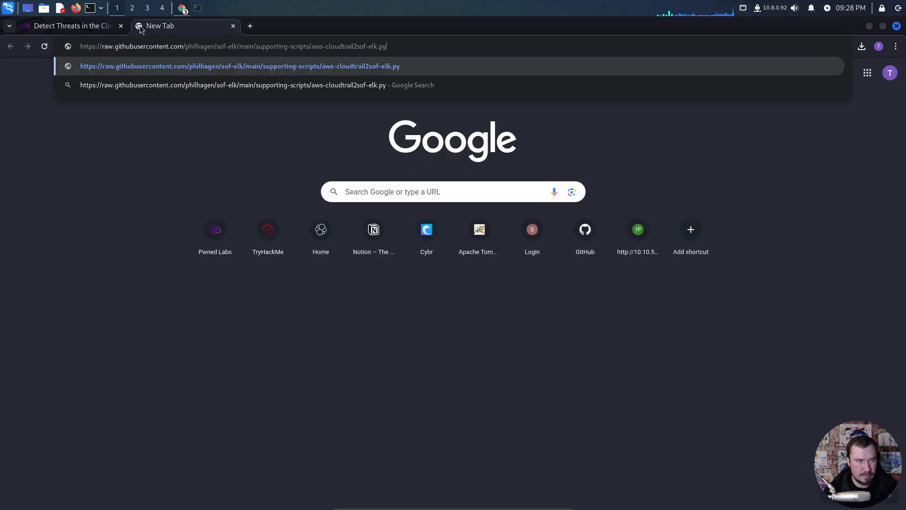
{"action": "key", "text": "Return"}
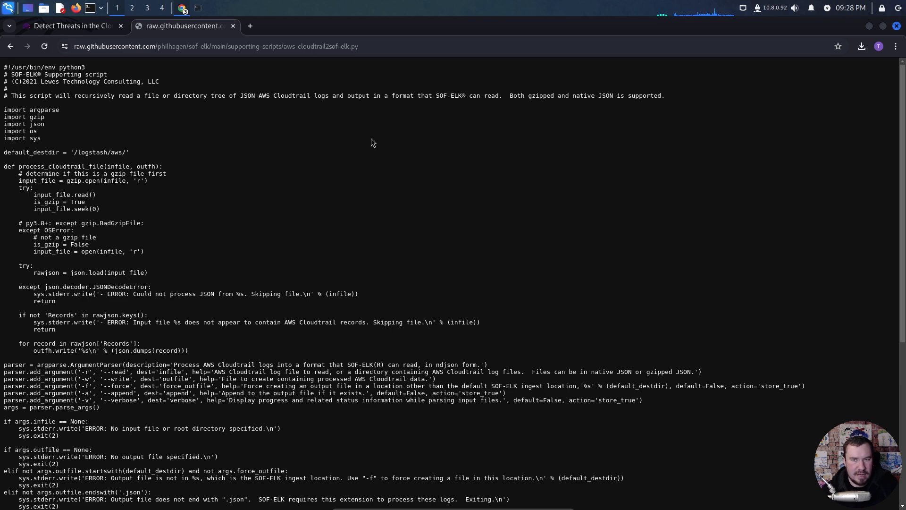
- Examine the helper script's code and arguments alongside the lab's conversion command, highlighting the --force option
{"action": "scroll", "coordinate": [187, 203], "scroll_direction": "down", "scroll_amount": 5}
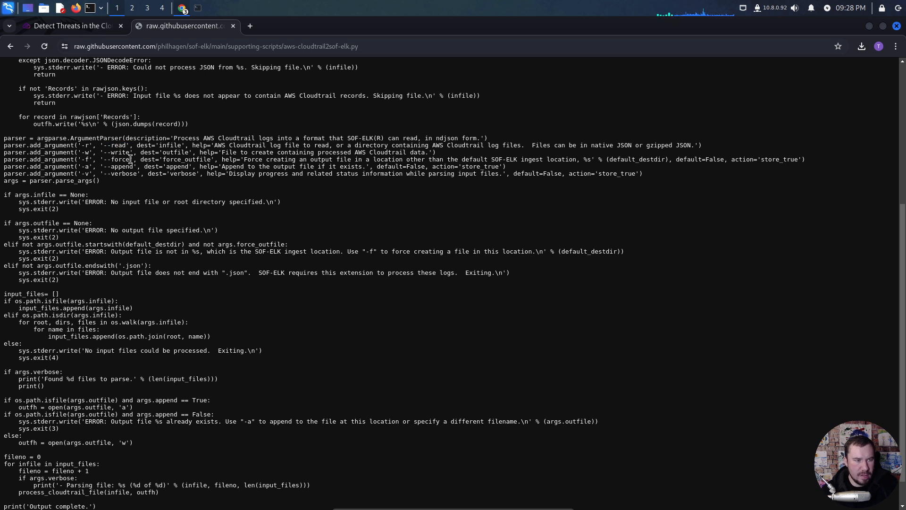
{"action": "scroll", "coordinate": [157, 230], "scroll_direction": "down", "scroll_amount": 1}
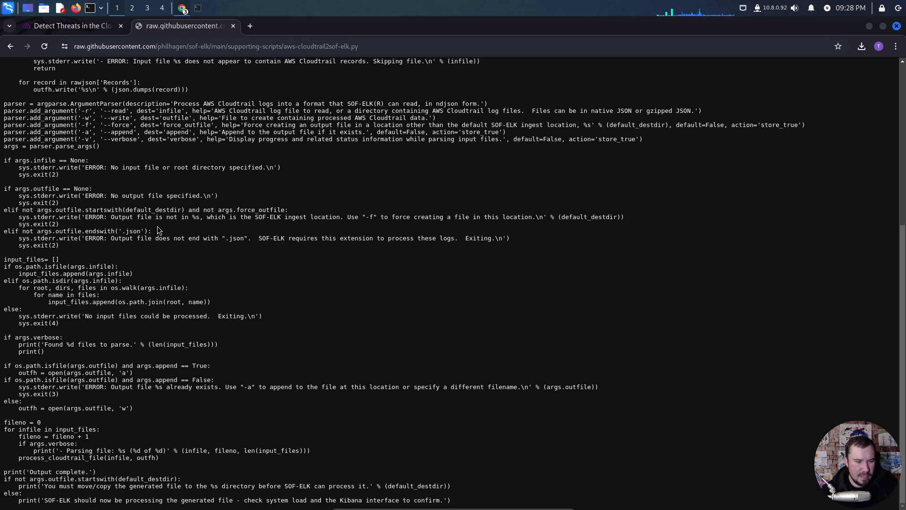
{"action": "left_click", "coordinate": [83, 30]}
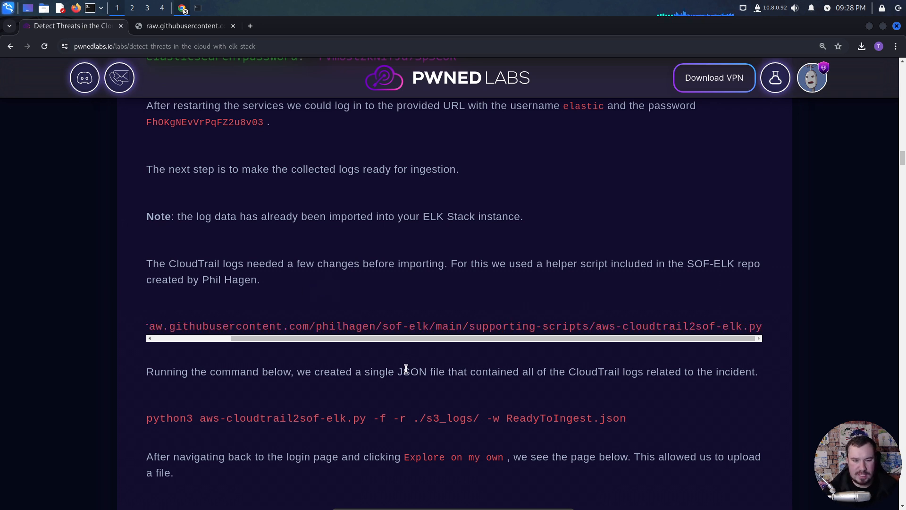
{"action": "scroll", "coordinate": [406, 368], "scroll_direction": "down", "scroll_amount": 4}
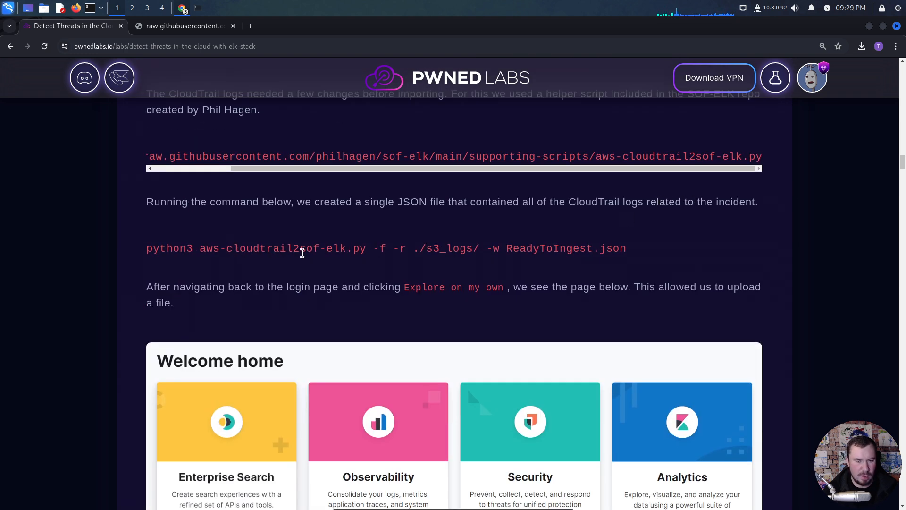
{"action": "left_click", "coordinate": [187, 26]}
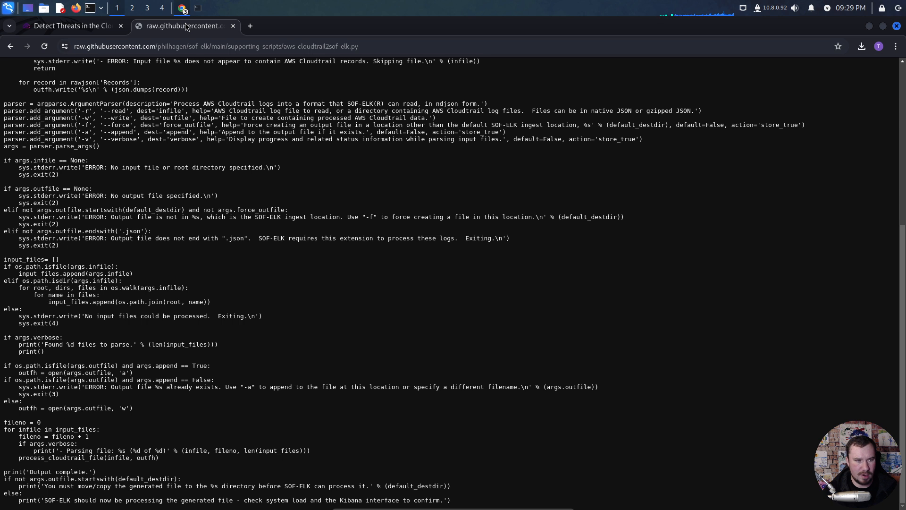
{"action": "left_click_drag", "start_coordinate": [127, 125], "coordinate": [99, 124]}
{"action": "left_click", "coordinate": [122, 128]}
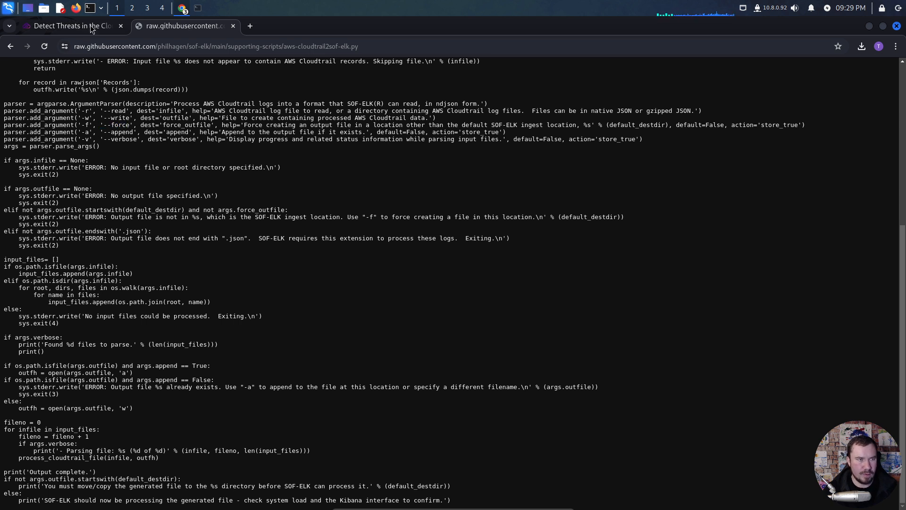
- Back on the lab page, highlight the ./s3_logs/ input folder and the ReadyToIngest.json output file in the python3 command
{"action": "left_click", "coordinate": [71, 26]}
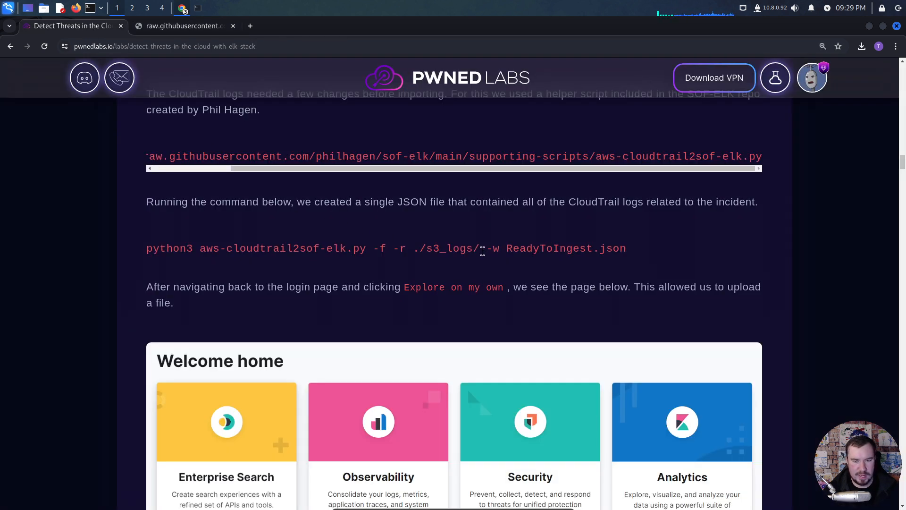
{"action": "left_click_drag", "start_coordinate": [481, 250], "coordinate": [413, 252]}
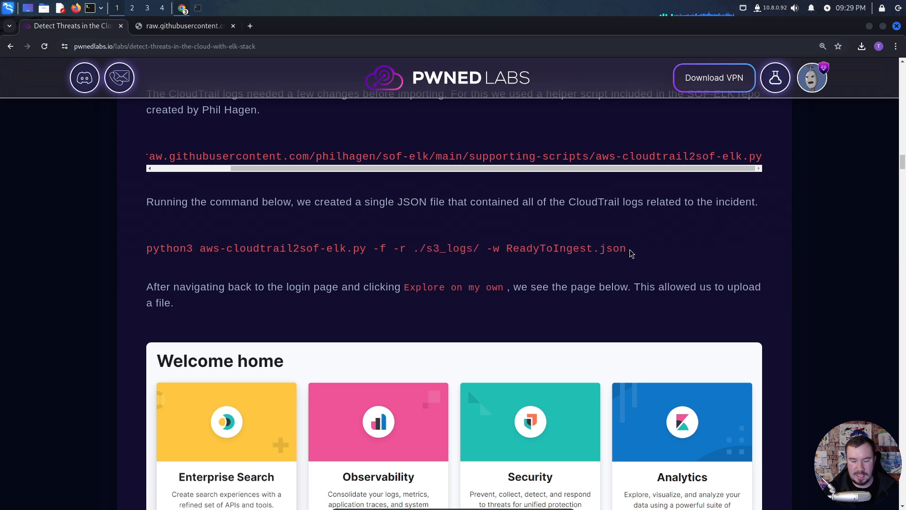
{"action": "left_click_drag", "start_coordinate": [629, 249], "coordinate": [505, 250]}
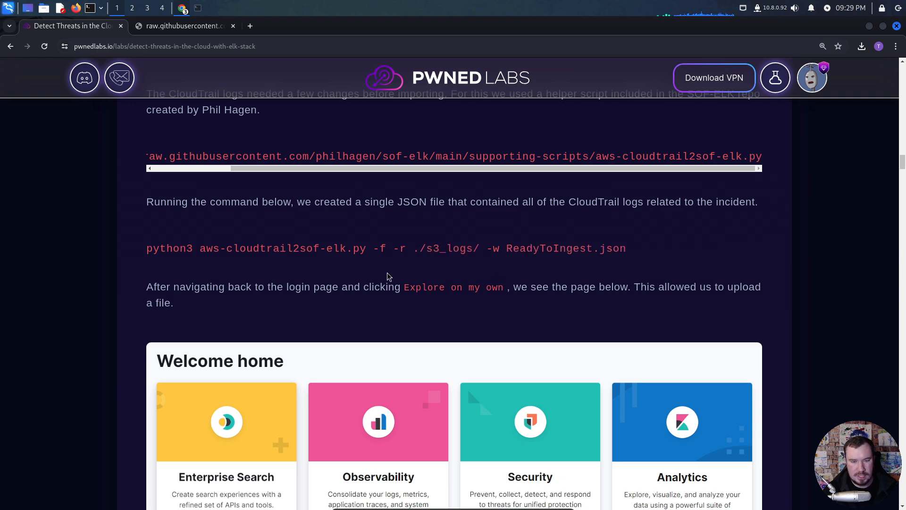
- Review the lab's instructions and screenshots for uploading ReadyToIngest.json and importing it with the Simple option
{"action": "scroll", "coordinate": [274, 280], "scroll_direction": "down", "scroll_amount": 3}
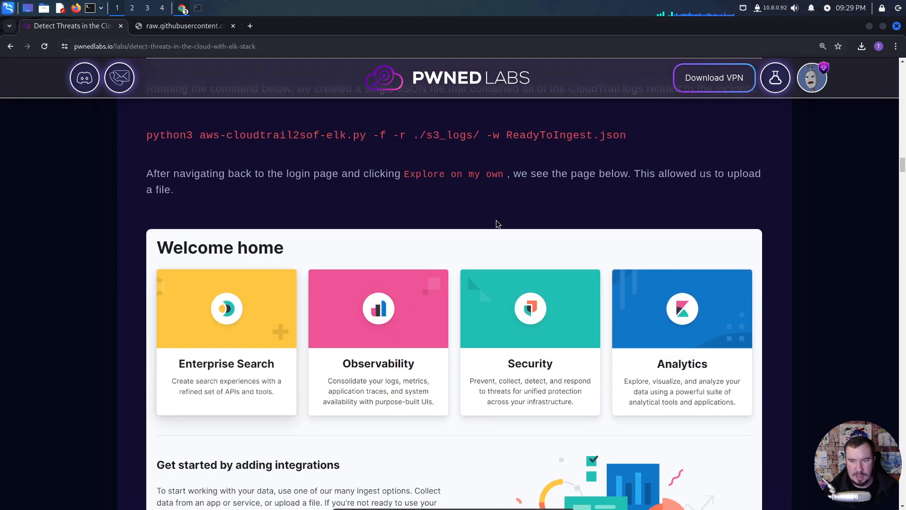
{"action": "scroll", "coordinate": [351, 240], "scroll_direction": "down", "scroll_amount": 3}
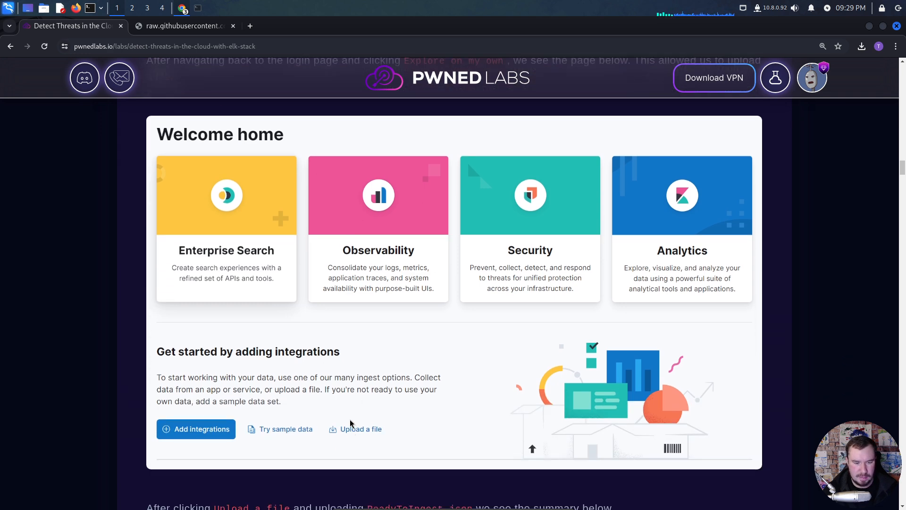
{"action": "scroll", "coordinate": [351, 415], "scroll_direction": "down", "scroll_amount": 2}
{"action": "scroll", "coordinate": [351, 414], "scroll_direction": "down", "scroll_amount": 3}
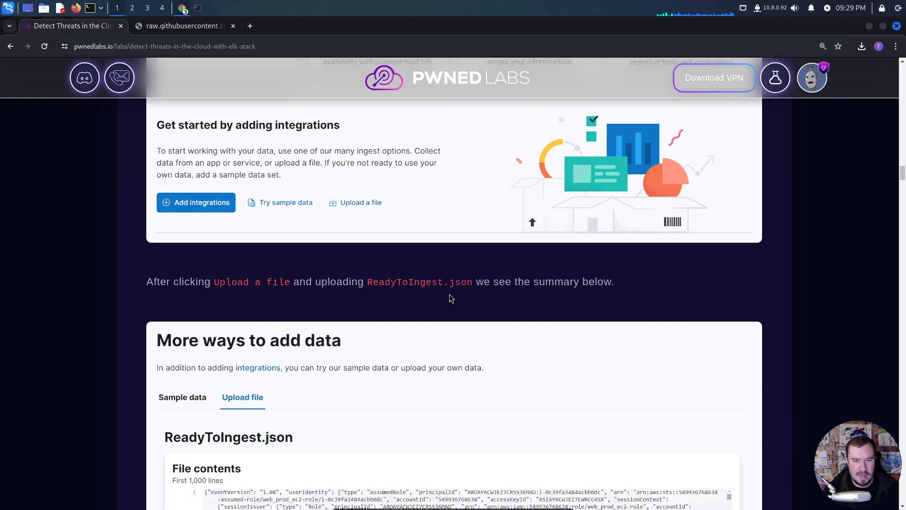
{"action": "scroll", "coordinate": [491, 307], "scroll_direction": "down", "scroll_amount": 1}
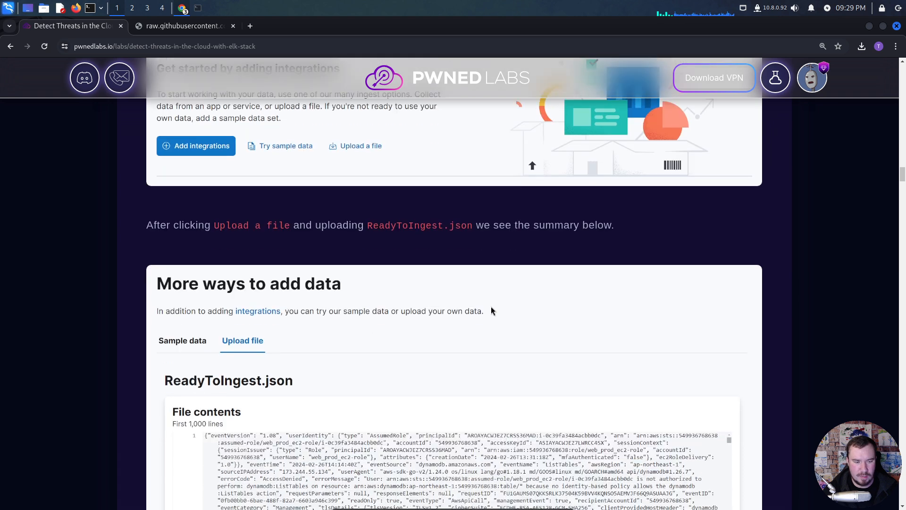
{"action": "scroll", "coordinate": [493, 309], "scroll_direction": "down", "scroll_amount": 5}
{"action": "scroll", "coordinate": [405, 291], "scroll_direction": "down", "scroll_amount": 5}
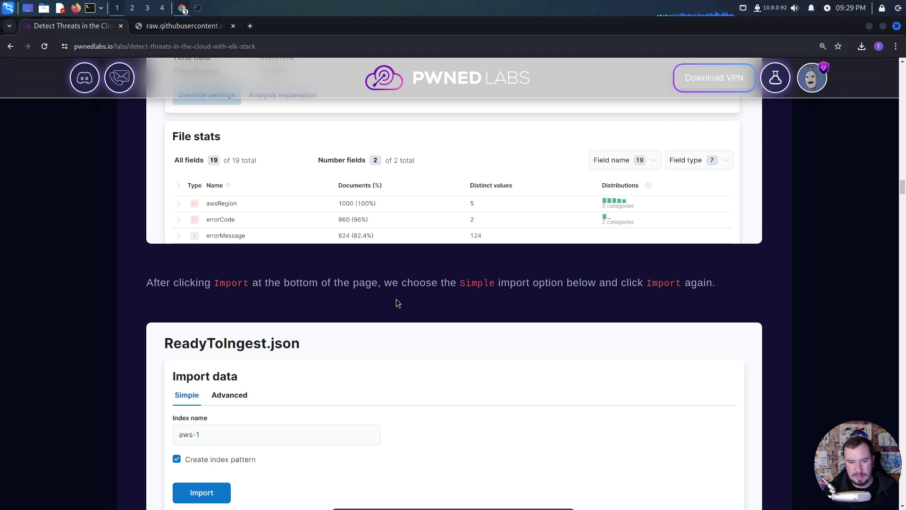
- Review the import results section, highlighting the phrase about documents that couldn't be imported, and examine the failed documents screenshot
{"action": "scroll", "coordinate": [395, 305], "scroll_direction": "down", "scroll_amount": 6}
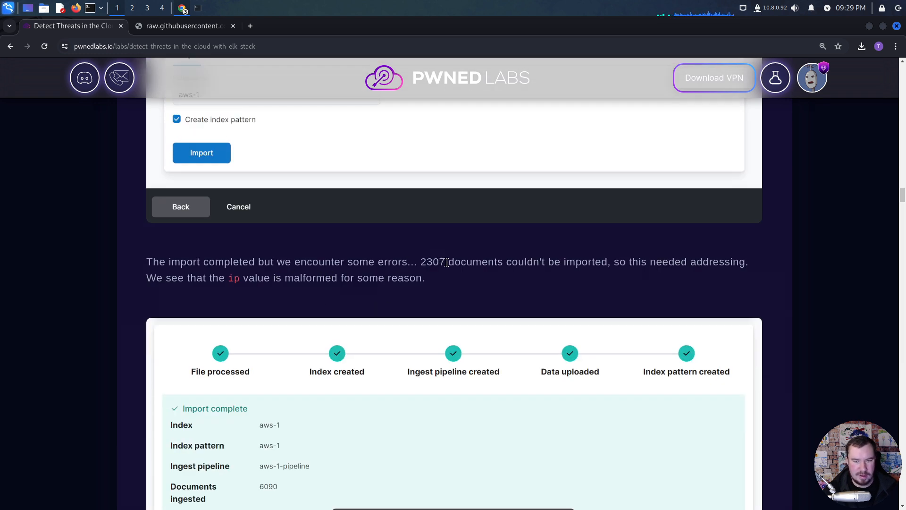
{"action": "left_click_drag", "start_coordinate": [607, 261], "coordinate": [420, 263]}
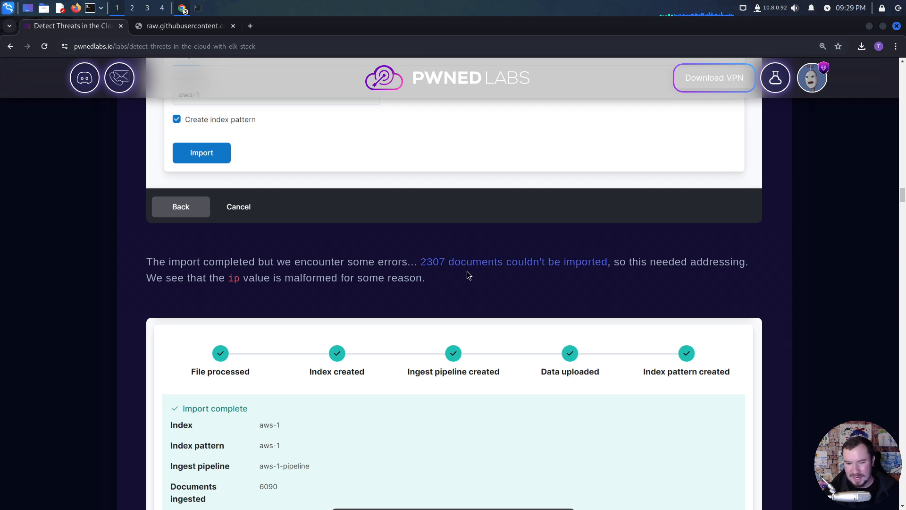
{"action": "left_click", "coordinate": [467, 272]}
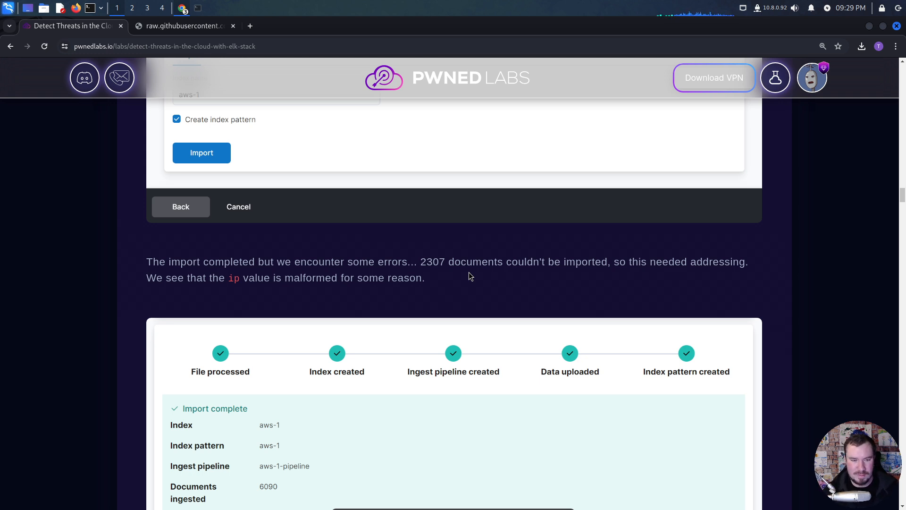
{"action": "scroll", "coordinate": [305, 274], "scroll_direction": "down", "scroll_amount": 3}
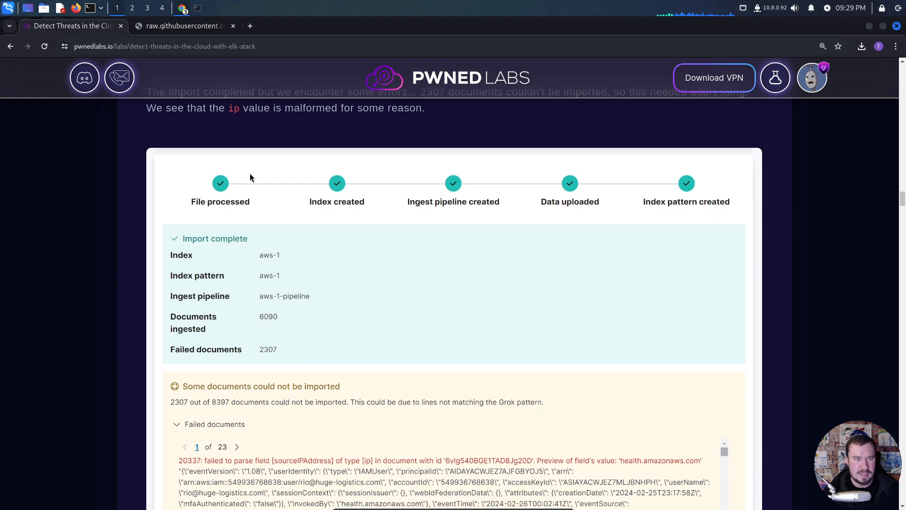
{"action": "scroll", "coordinate": [280, 310], "scroll_direction": "down", "scroll_amount": 5}
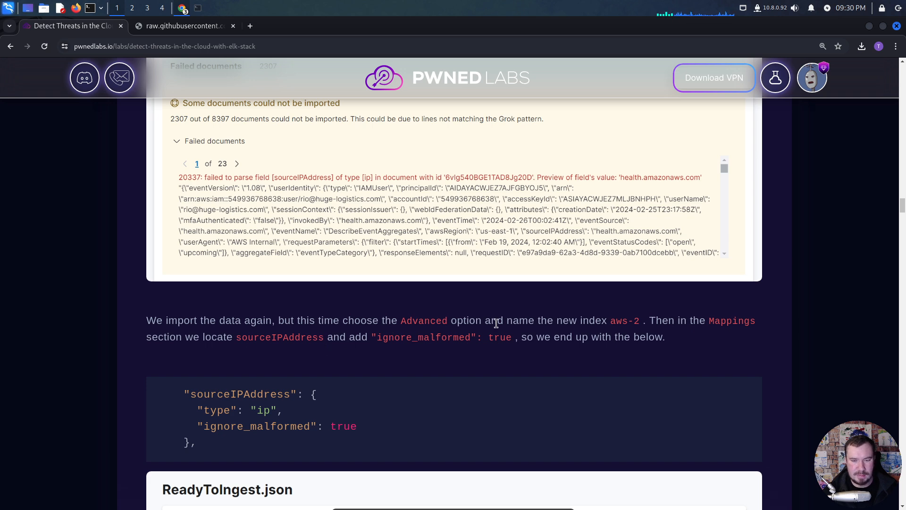
- Highlight the aws-2 index name in the lab, switch to Elastic, open Discover and select the aws-2 index pattern
{"action": "left_click_drag", "start_coordinate": [642, 321], "coordinate": [610, 321]}
{"action": "key", "text": "alt+Tab"}
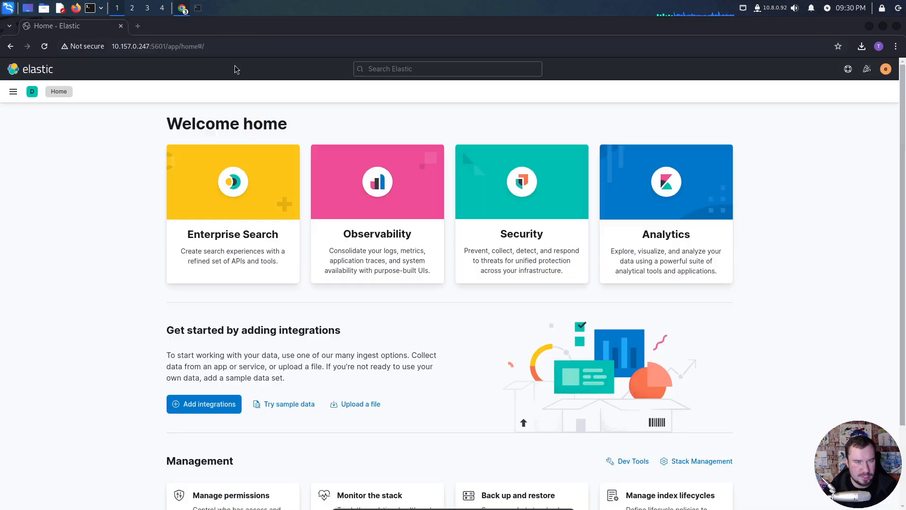
{"action": "left_click", "coordinate": [14, 92]}
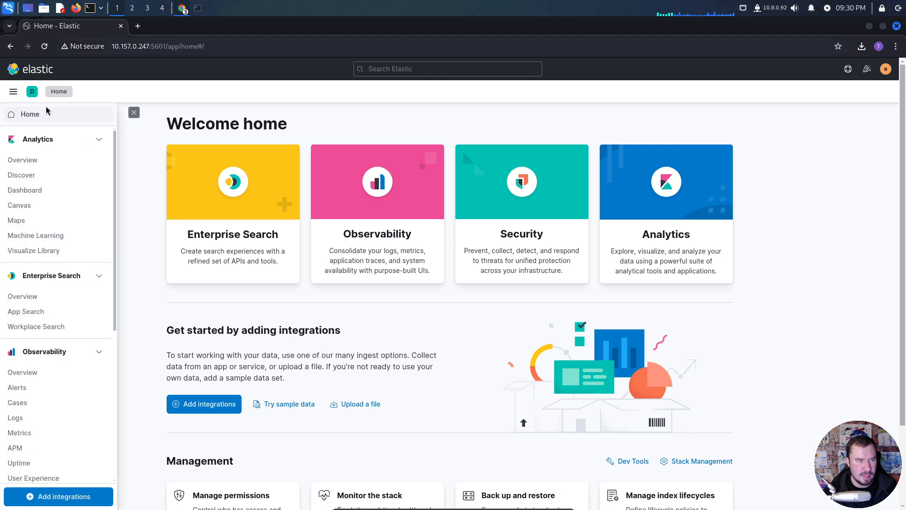
{"action": "left_click", "coordinate": [35, 176]}
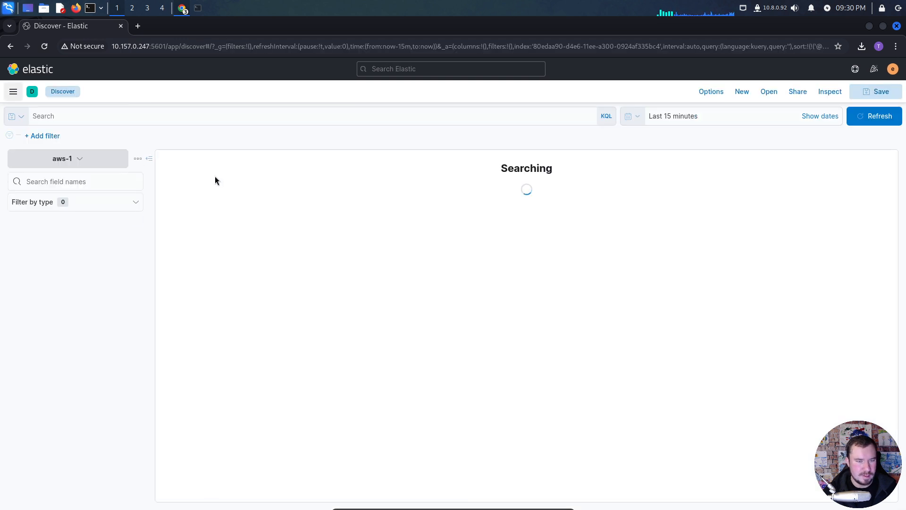
{"action": "left_click", "coordinate": [88, 159]}
{"action": "left_click", "coordinate": [55, 233]}
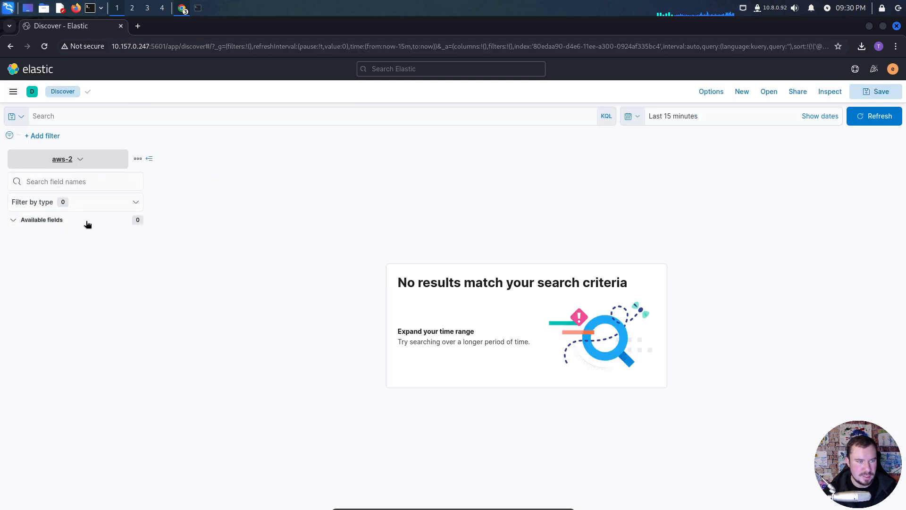
- Return to the lab page and review the Advanced import mapping for sourceIPAddress and the Hunting instructions up to selecting the aws-2 index
{"action": "key", "text": "alt+Tab"}
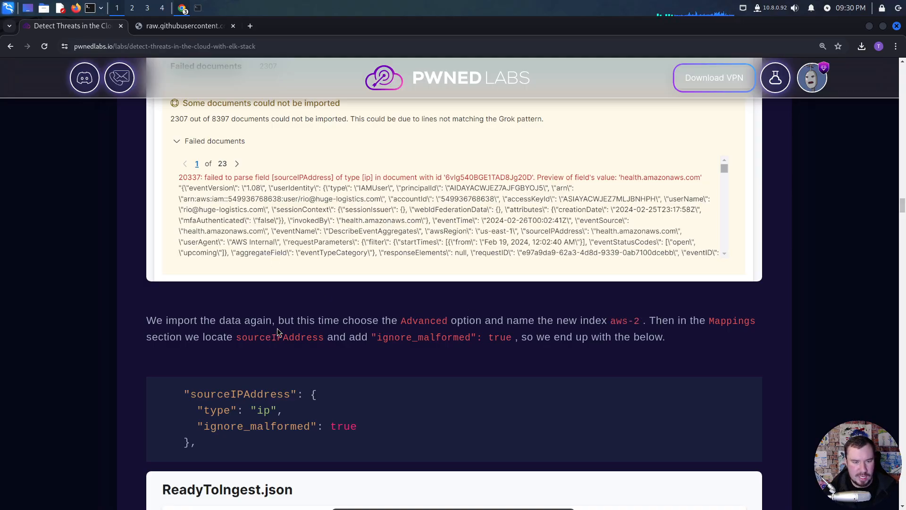
{"action": "scroll", "coordinate": [277, 331], "scroll_direction": "down", "scroll_amount": 2}
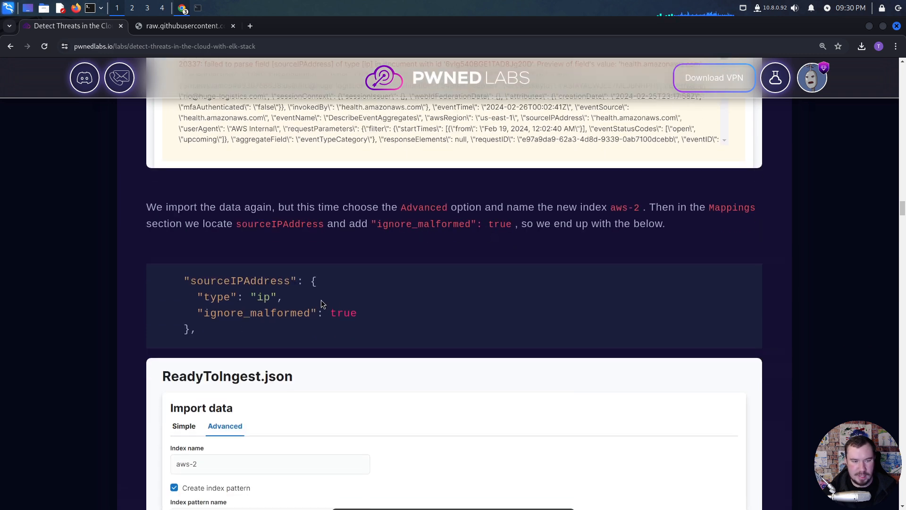
{"action": "scroll", "coordinate": [321, 299], "scroll_direction": "down", "scroll_amount": 2}
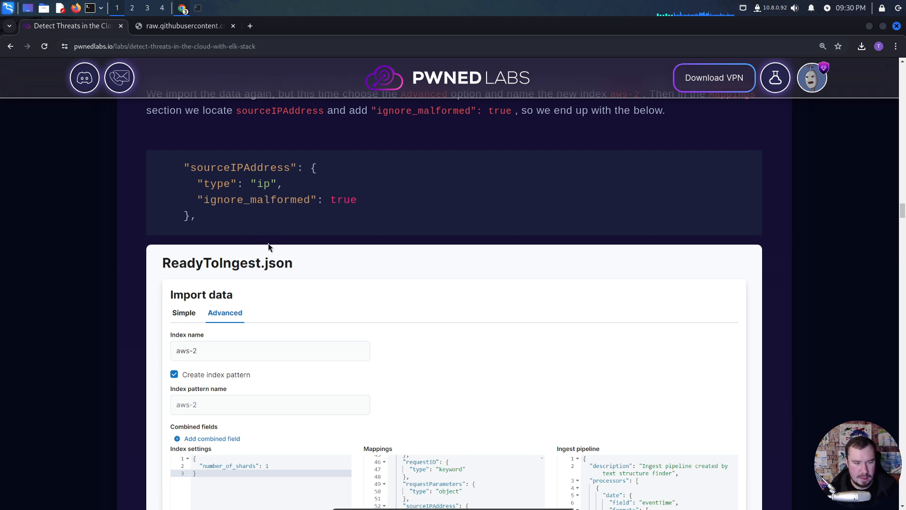
{"action": "scroll", "coordinate": [268, 243], "scroll_direction": "down", "scroll_amount": 2}
{"action": "scroll", "coordinate": [270, 244], "scroll_direction": "down", "scroll_amount": 5}
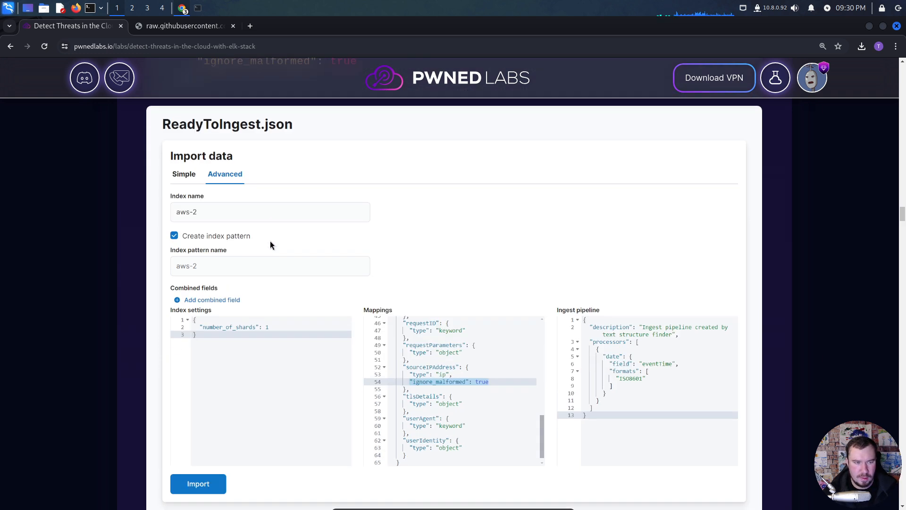
{"action": "scroll", "coordinate": [275, 242], "scroll_direction": "down", "scroll_amount": 8}
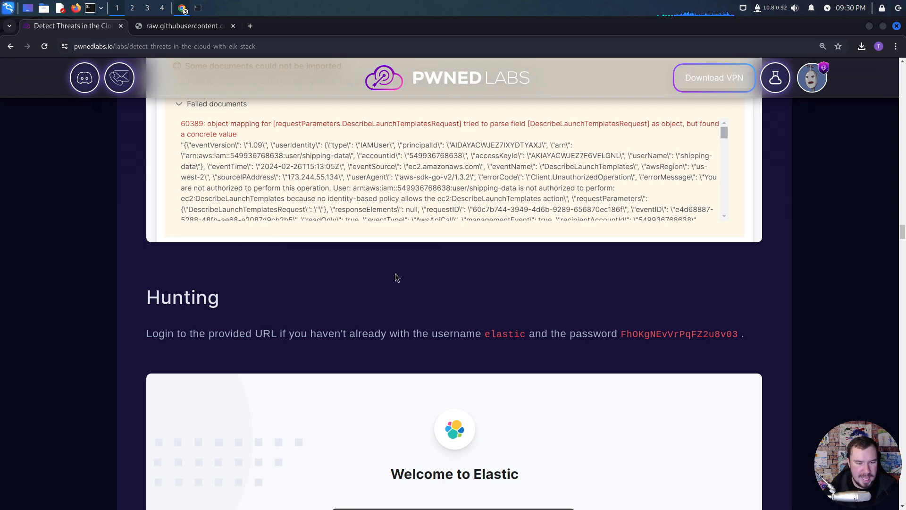
{"action": "scroll", "coordinate": [396, 276], "scroll_direction": "down", "scroll_amount": 1}
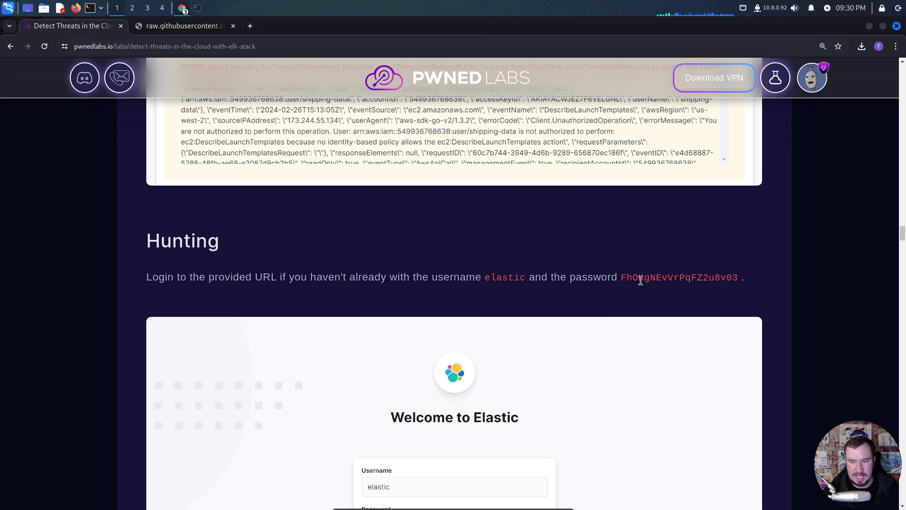
{"action": "scroll", "coordinate": [460, 295], "scroll_direction": "down", "scroll_amount": 3}
{"action": "scroll", "coordinate": [459, 298], "scroll_direction": "down", "scroll_amount": 3}
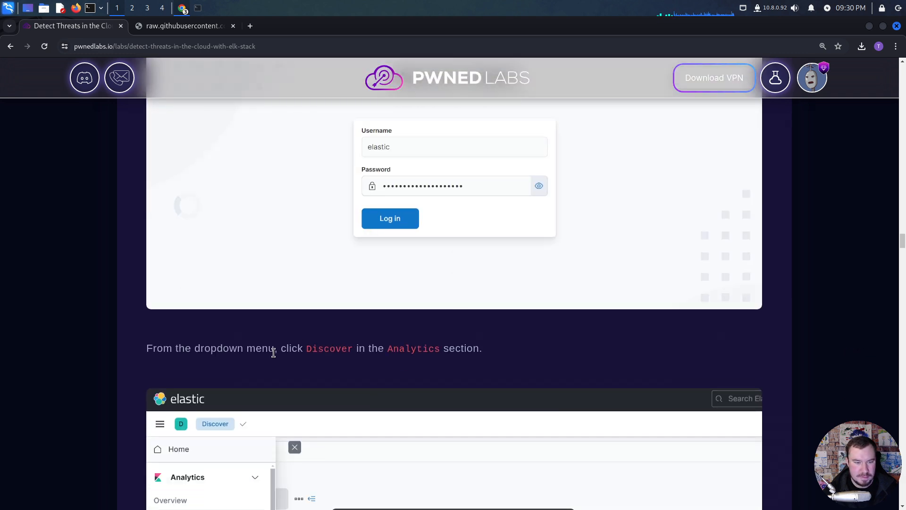
{"action": "scroll", "coordinate": [321, 353], "scroll_direction": "down", "scroll_amount": 5}
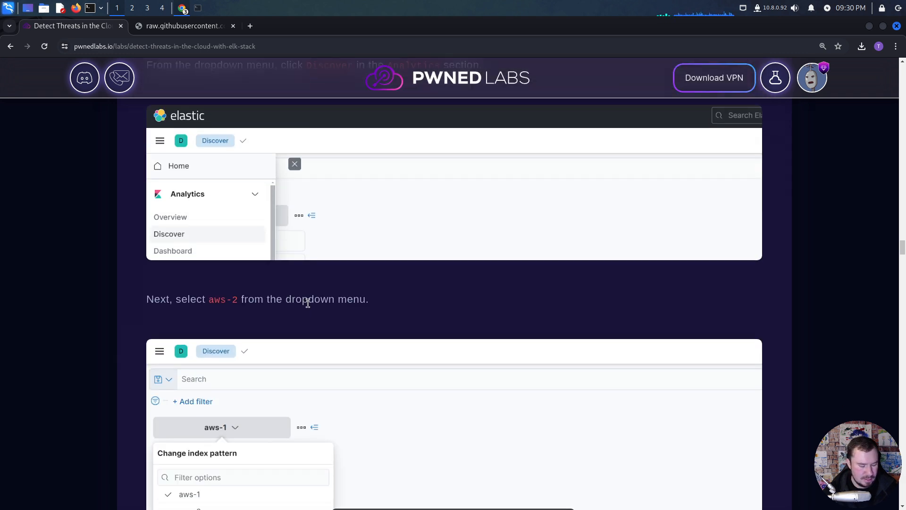
- Switch to Elastic, change the Discover index pattern to aws-1 and set it back to aws-2
{"action": "key", "text": "alt+Tab"}
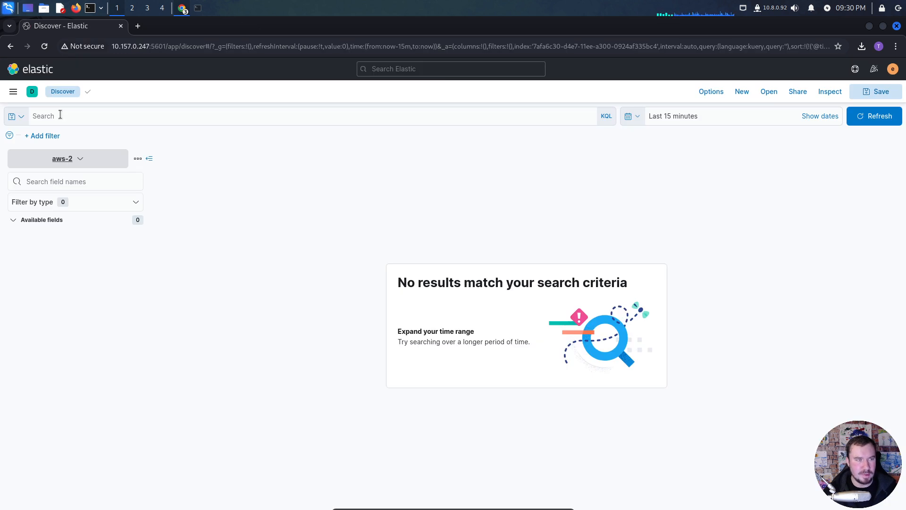
{"action": "left_click", "coordinate": [81, 159]}
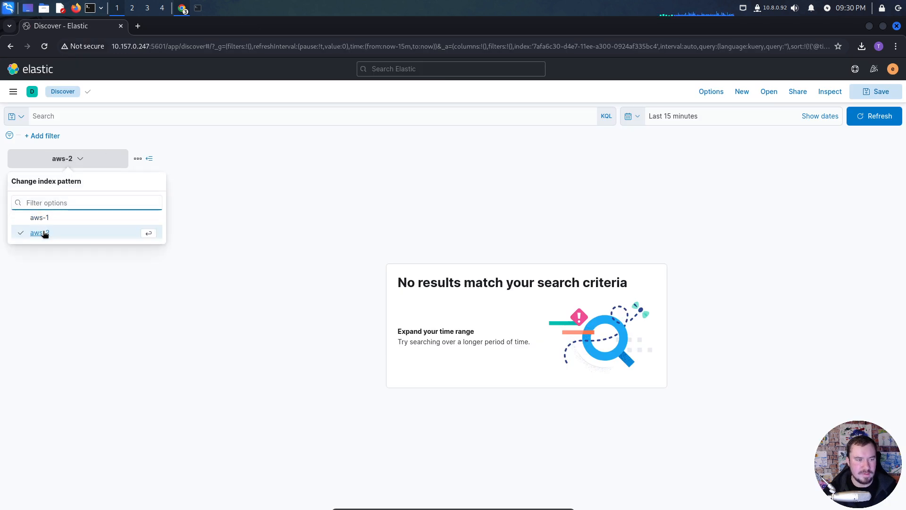
{"action": "left_click", "coordinate": [45, 218]}
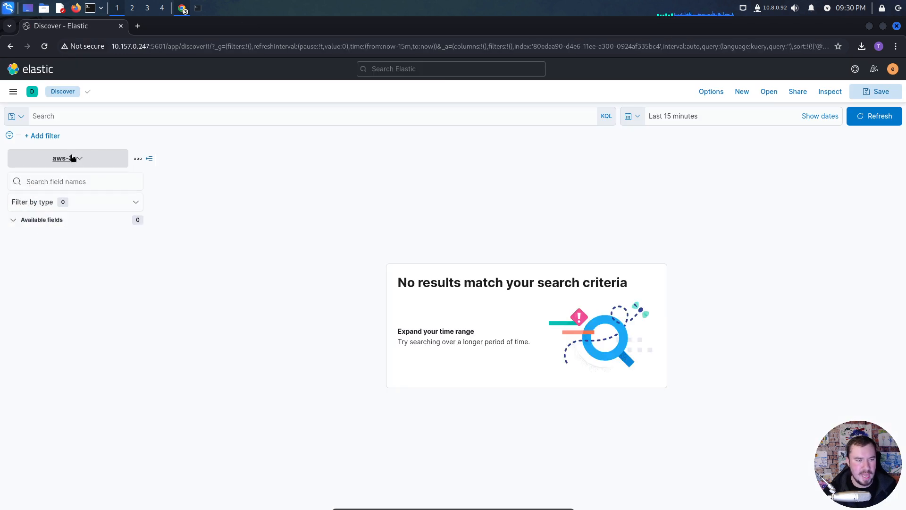
{"action": "left_click", "coordinate": [72, 159]}
{"action": "left_click", "coordinate": [52, 232]}
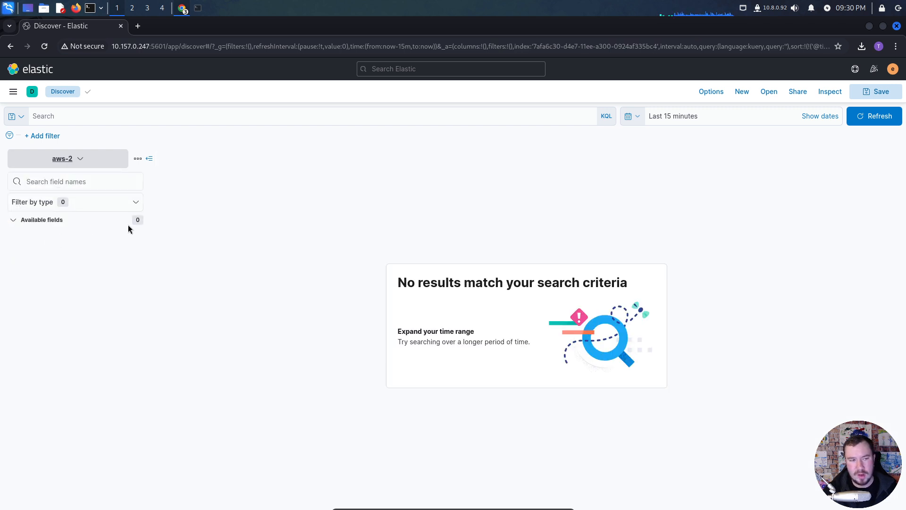
- Return to the lab page, read the time range instructions and highlight the start date Feb 25, 2024 @ 00:00:01.000
{"action": "key", "text": "alt+Tab"}
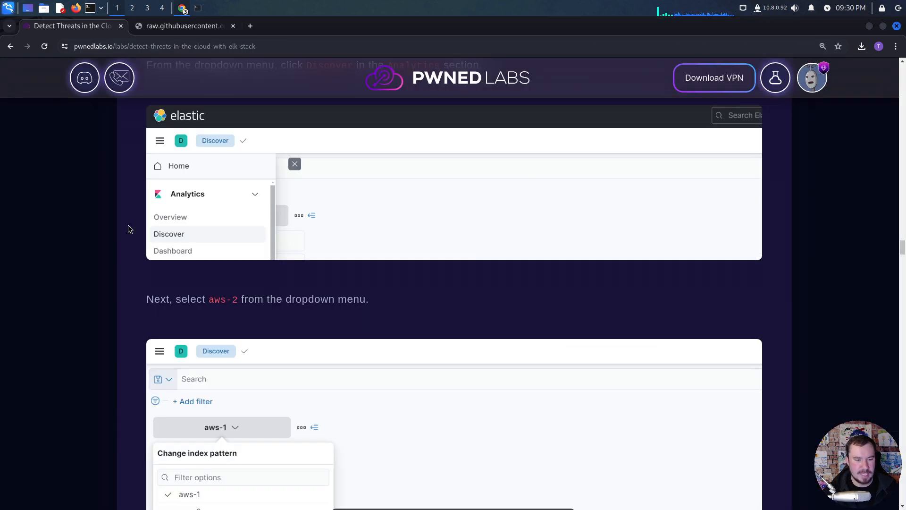
{"action": "scroll", "coordinate": [227, 274], "scroll_direction": "down", "scroll_amount": 2}
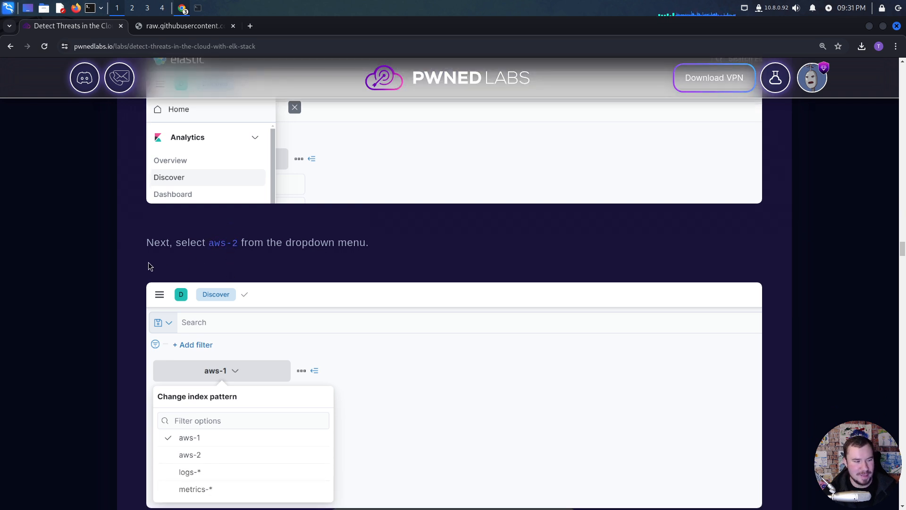
{"action": "scroll", "coordinate": [160, 259], "scroll_direction": "down", "scroll_amount": 5}
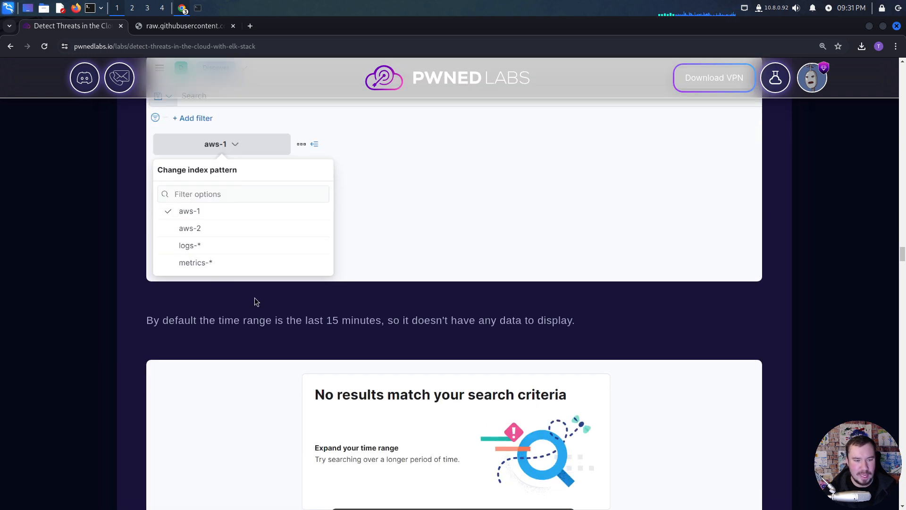
{"action": "scroll", "coordinate": [391, 321], "scroll_direction": "down", "scroll_amount": 3}
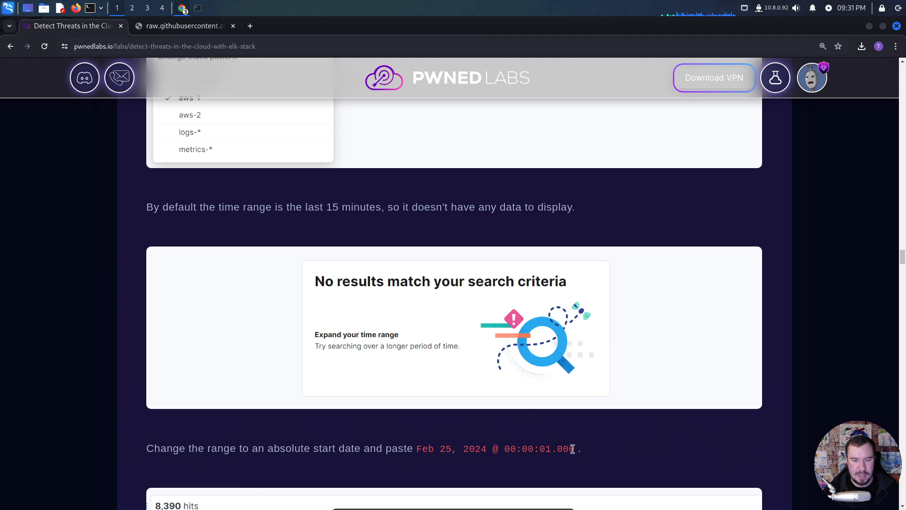
{"action": "left_click_drag", "start_coordinate": [574, 449], "coordinate": [416, 448]}
{"action": "key", "text": "ctrl+c"}
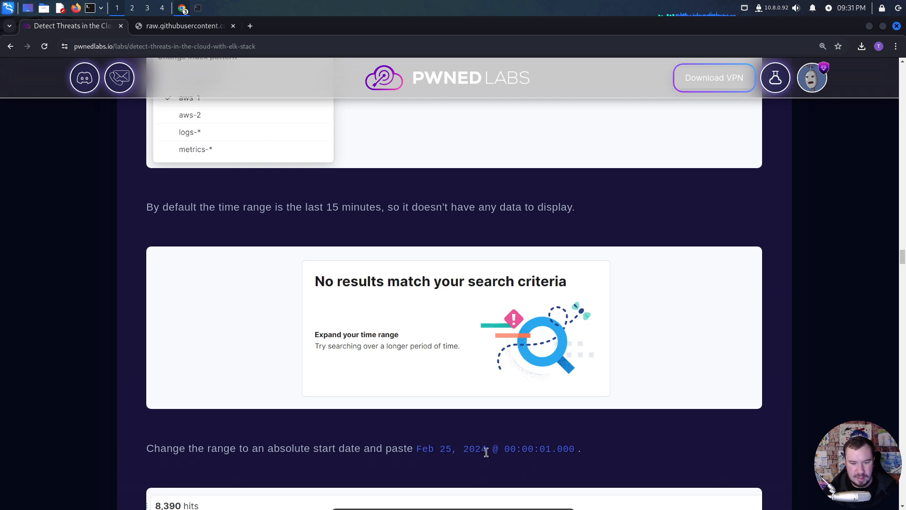
- In Elastic, set the time range's absolute start date to Feb 25, 2024 @ 00:00:01.000 and update the aws-2 results
{"action": "key", "text": "alt+Tab"}
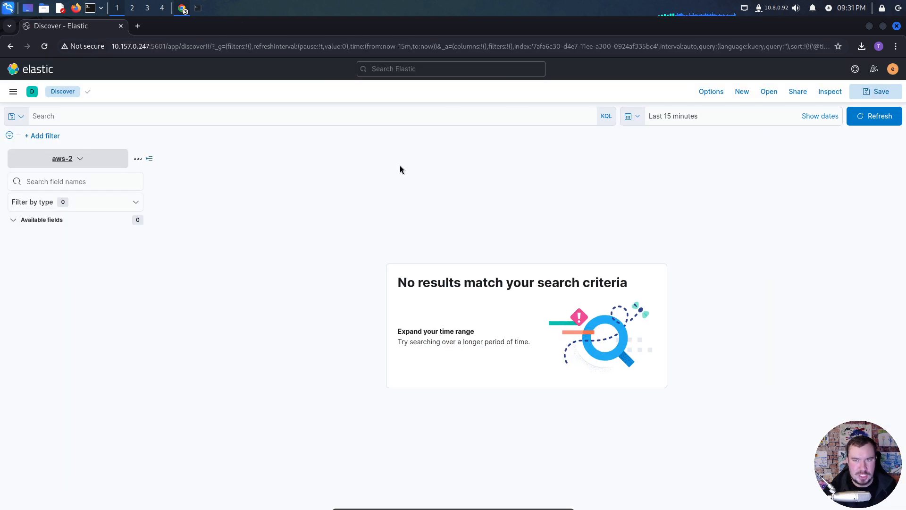
{"action": "left_click", "coordinate": [310, 118]}
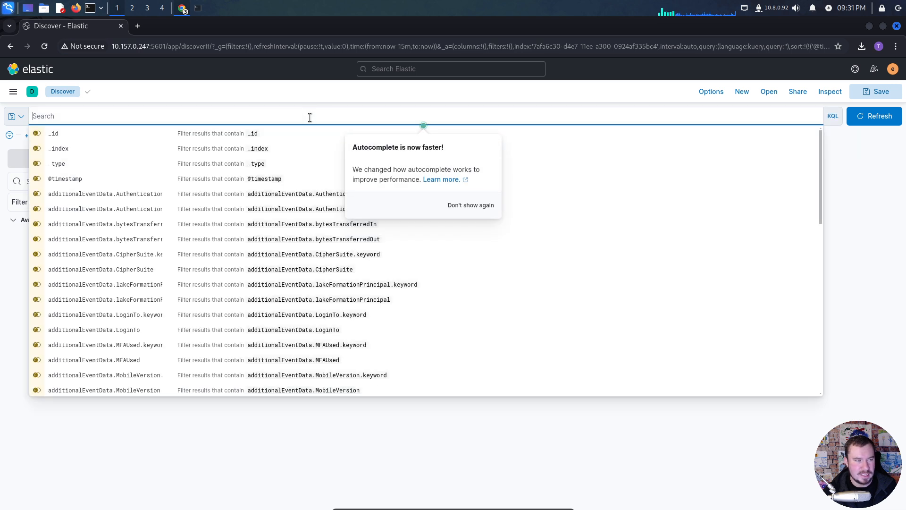
{"action": "left_click", "coordinate": [438, 95]}
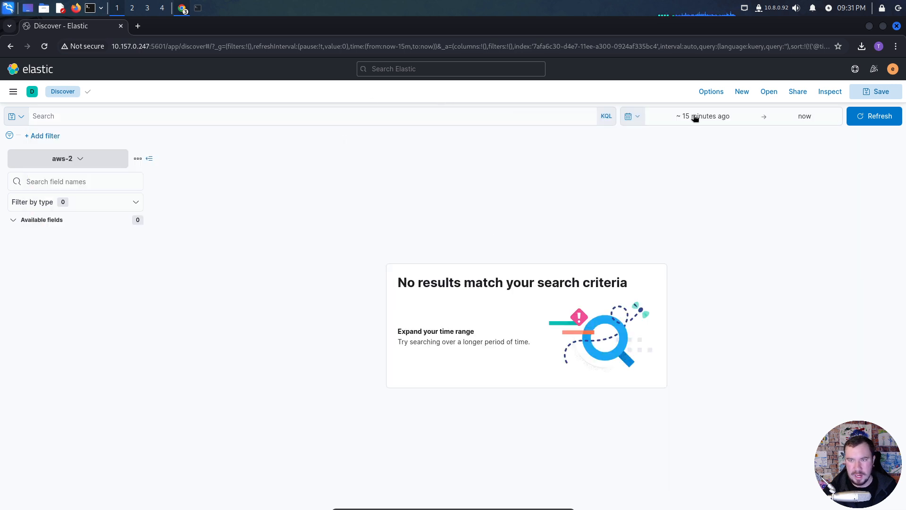
{"action": "left_click", "coordinate": [695, 118]}
{"action": "left_click", "coordinate": [675, 137]}
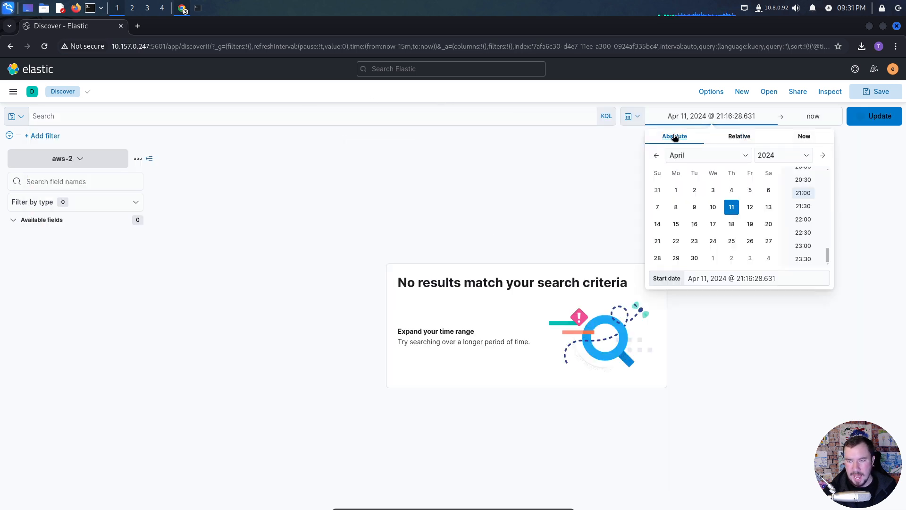
{"action": "left_click", "coordinate": [711, 279]}
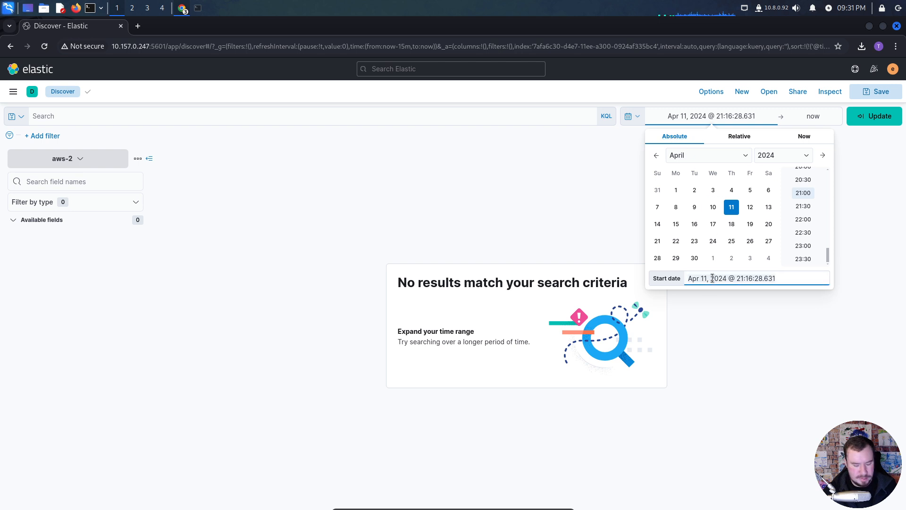
{"action": "key", "text": "ctrl+a"}
{"action": "key", "text": "ctrl+v"}
{"action": "left_click", "coordinate": [874, 116]}
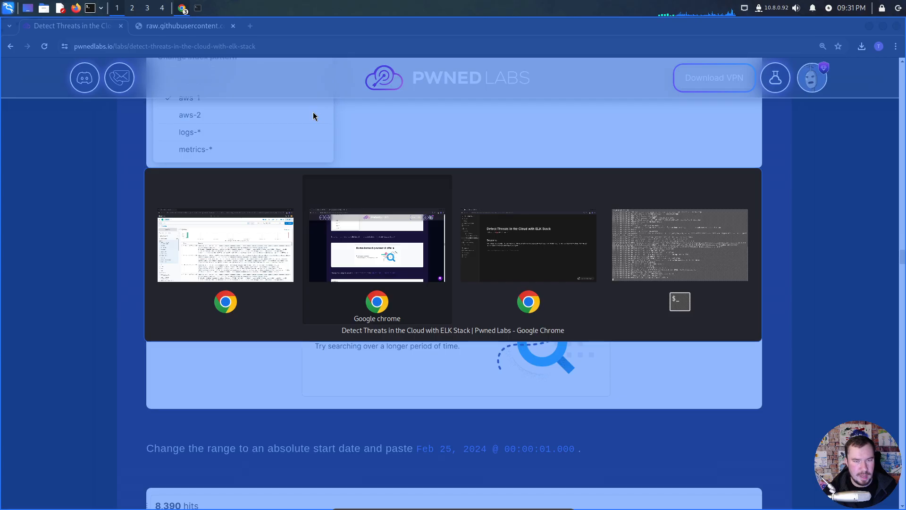
- Switch to the Notion notes and review the scenario about high CPU usage on an EC2 instance and the CloudTrail investigation
{"action": "key", "text": "alt+Tab"}
{"action": "key", "text": "alt+Tab"}
{"action": "left_click", "coordinate": [309, 265]}
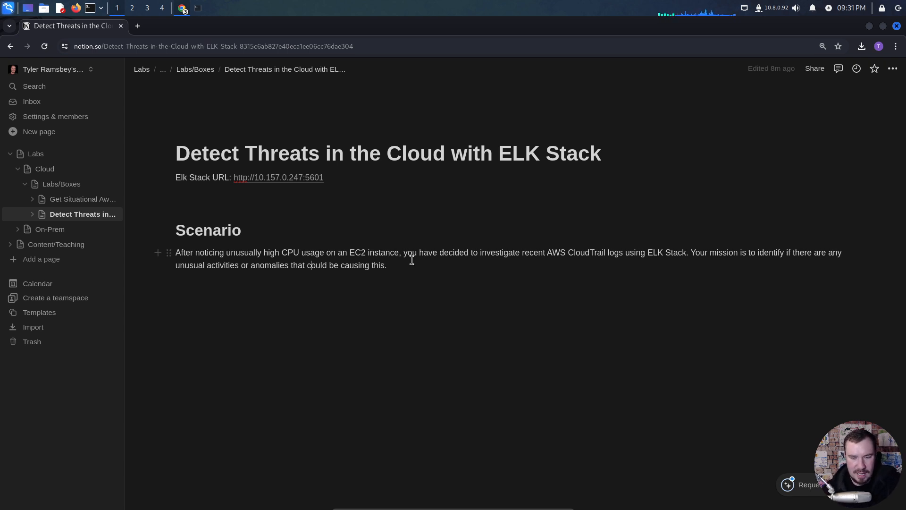
{"action": "left_click", "coordinate": [748, 253]}
{"action": "left_click", "coordinate": [787, 252]}
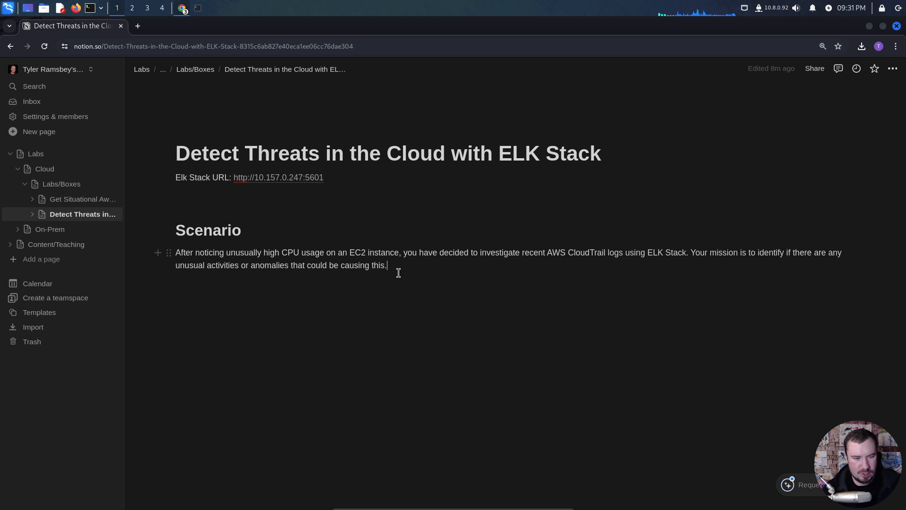
{"action": "key", "text": "alt+Tab"}
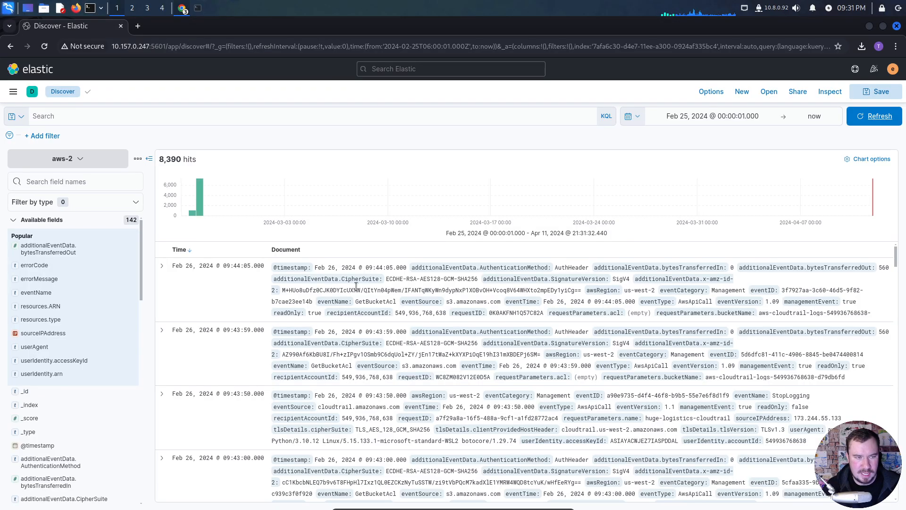
{"action": "mouse_move", "coordinate": [191, 217]}
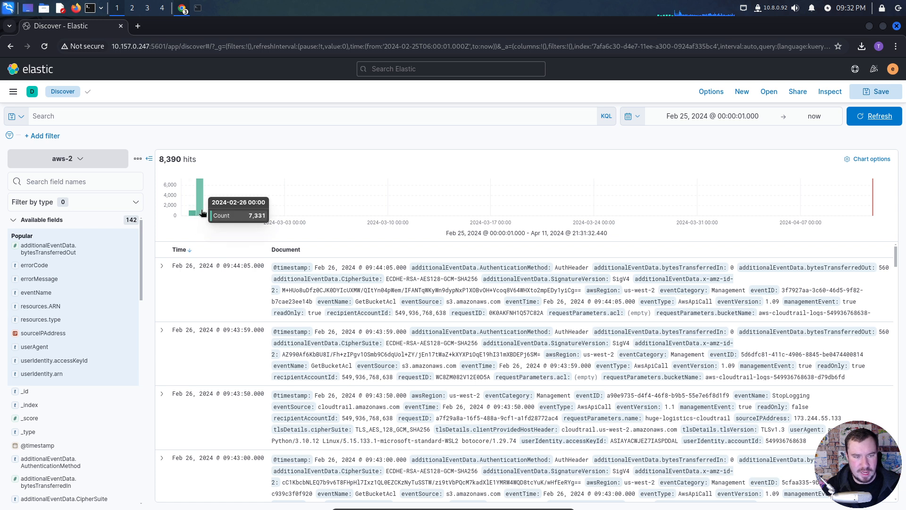
{"action": "left_click", "coordinate": [201, 214]}
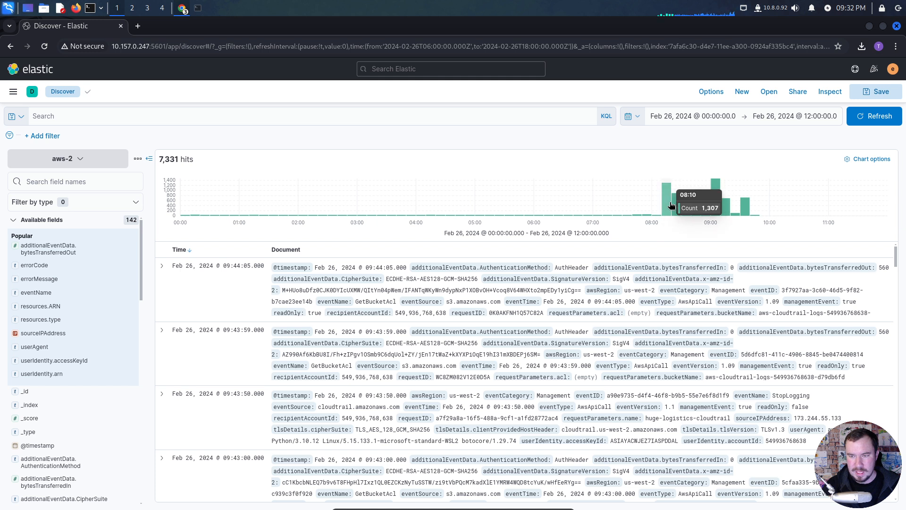
{"action": "mouse_move", "coordinate": [703, 209]}
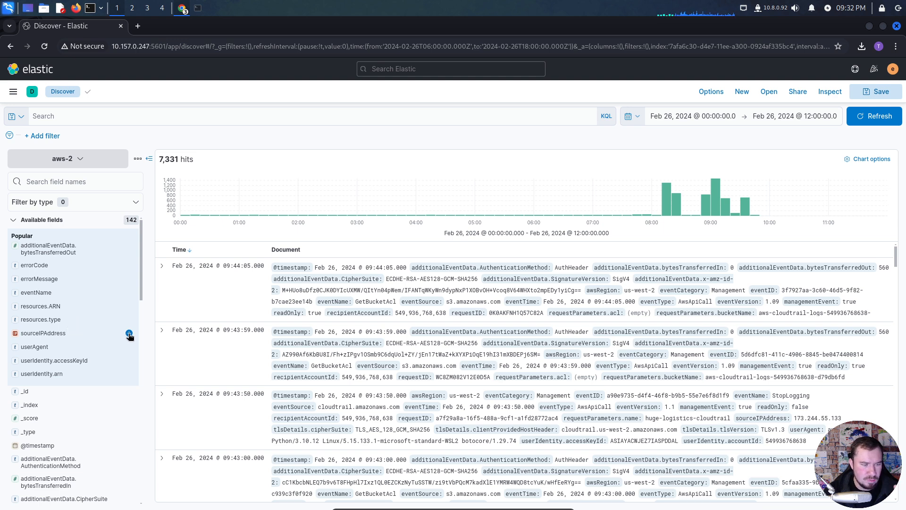
- Add sourceIPAddress, userAgent, userIdentity.accessKeyId and userIdentity.arn as columns in the results table
{"action": "left_click", "coordinate": [129, 334]}
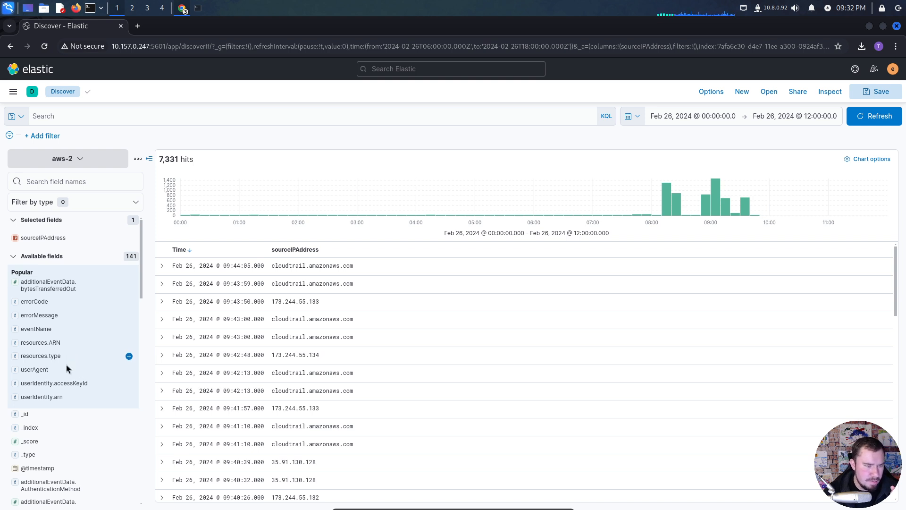
{"action": "left_click", "coordinate": [129, 370]}
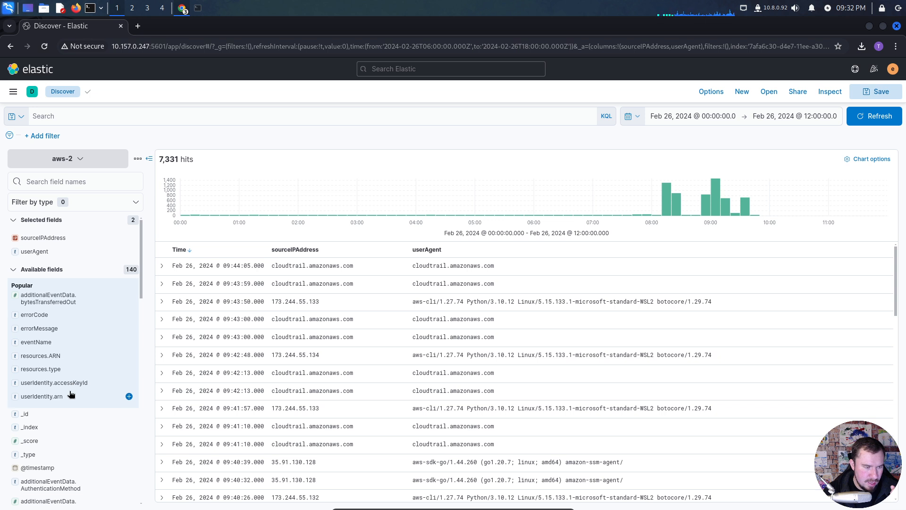
{"action": "left_click", "coordinate": [129, 382]}
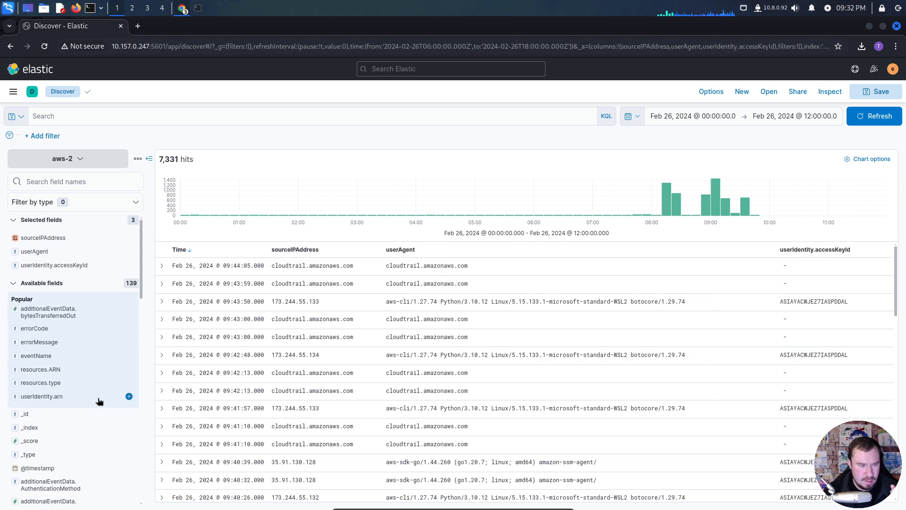
{"action": "left_click", "coordinate": [129, 396]}
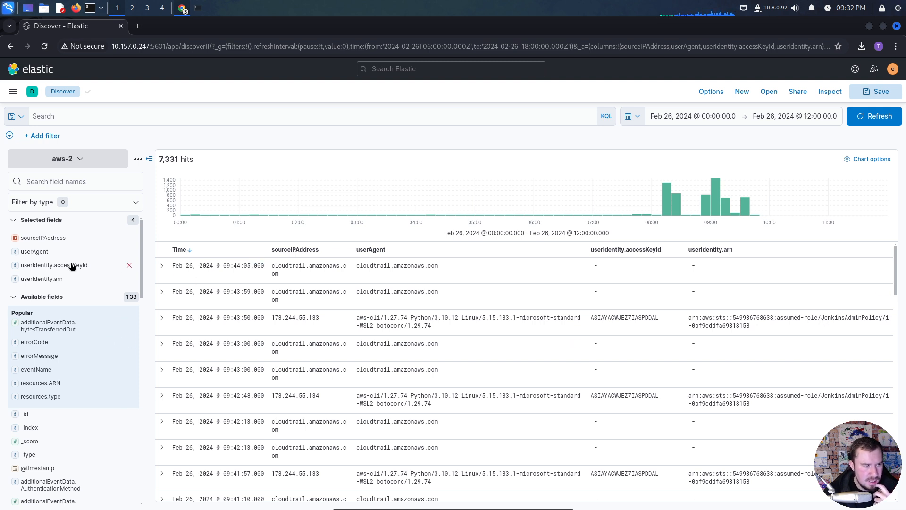
- Look through the available fields and expand the first event, from Feb 26, 2024 @ 09:44:05.000, to view its details
{"action": "scroll", "coordinate": [65, 319], "scroll_direction": "down", "scroll_amount": 1}
{"action": "scroll", "coordinate": [64, 316], "scroll_direction": "down", "scroll_amount": 2}
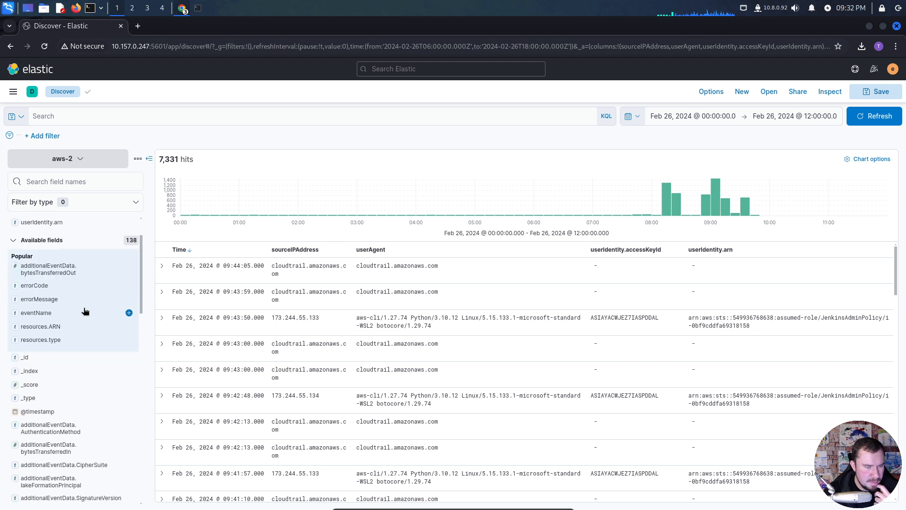
{"action": "left_click", "coordinate": [161, 266]}
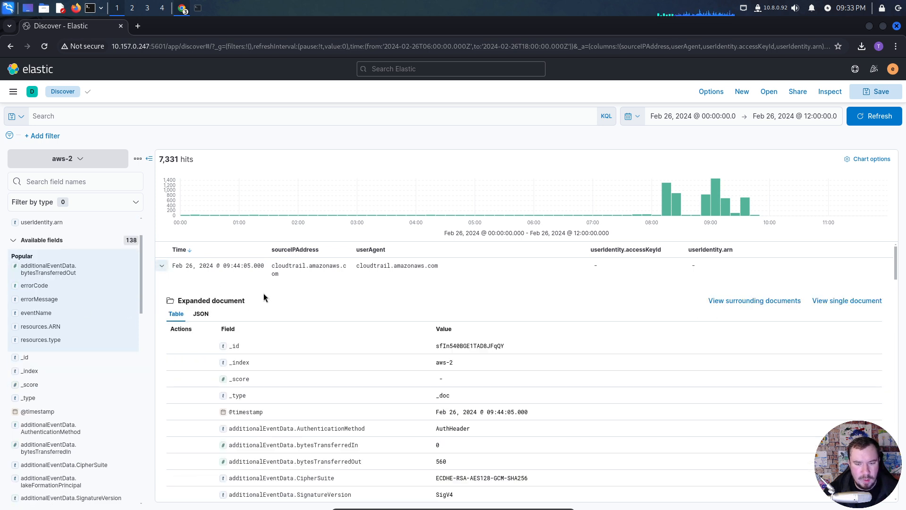
- Read through the expanded event's fields and add eventType as a column in the results table
{"action": "scroll", "coordinate": [345, 349], "scroll_direction": "down", "scroll_amount": 2}
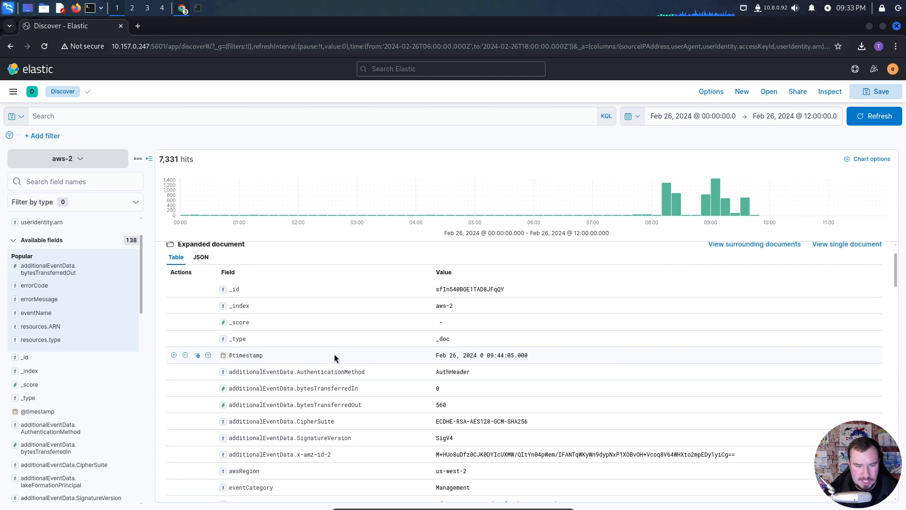
{"action": "scroll", "coordinate": [335, 354], "scroll_direction": "down", "scroll_amount": 2}
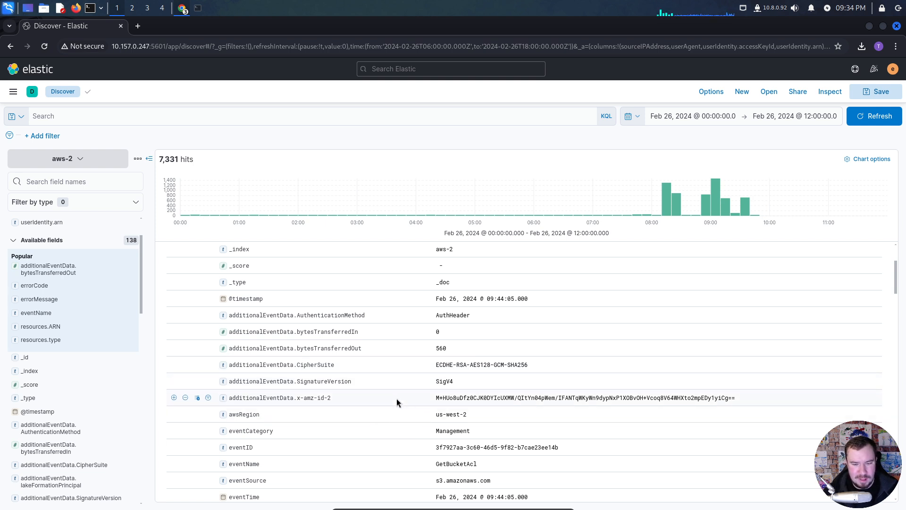
{"action": "scroll", "coordinate": [464, 409], "scroll_direction": "down", "scroll_amount": 1}
{"action": "scroll", "coordinate": [465, 406], "scroll_direction": "down", "scroll_amount": 3}
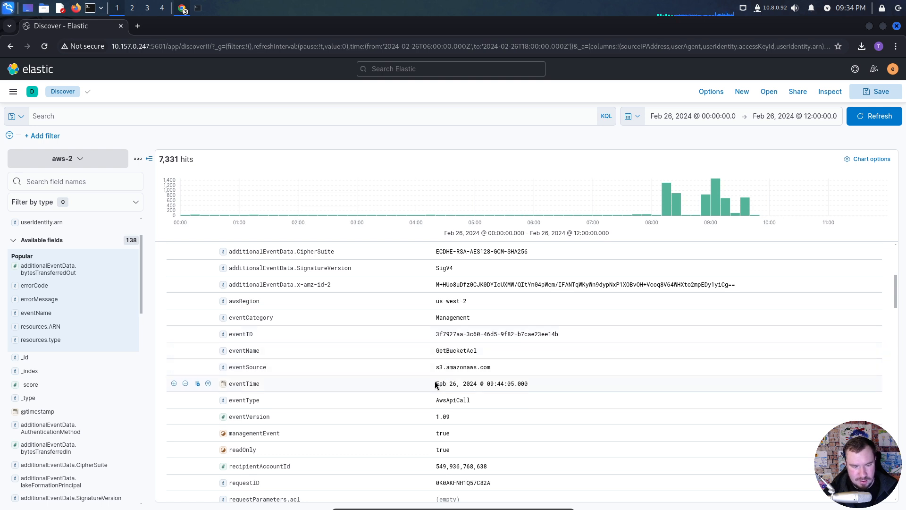
{"action": "scroll", "coordinate": [434, 381], "scroll_direction": "down", "scroll_amount": 2}
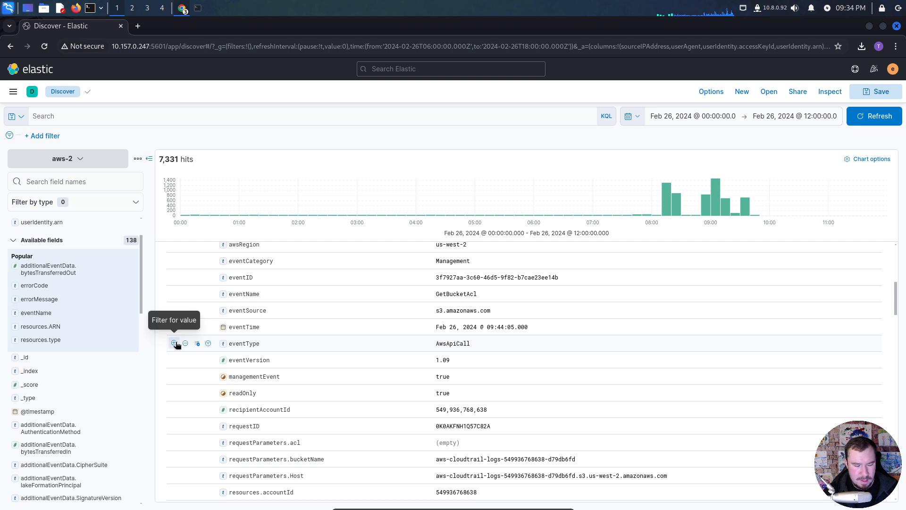
{"action": "left_click", "coordinate": [59, 185]}
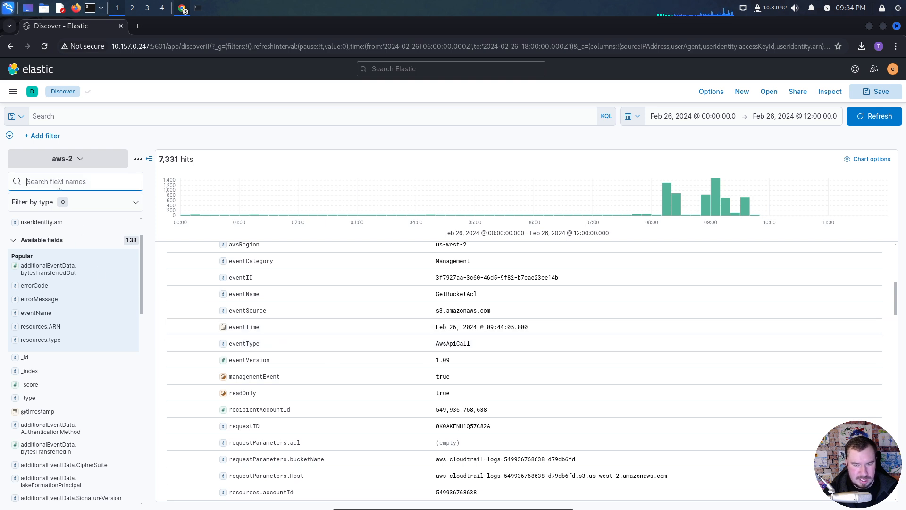
{"action": "type", "text": "eventTy"}
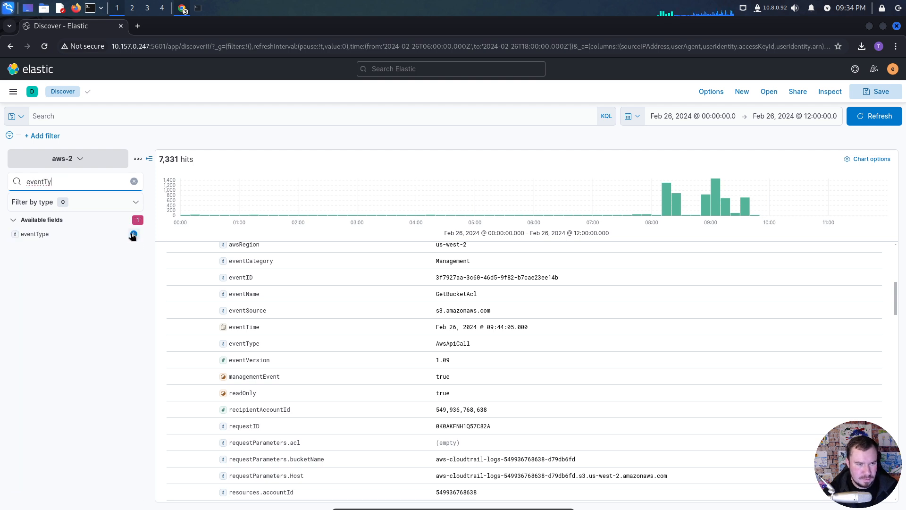
{"action": "left_click", "coordinate": [135, 234]}
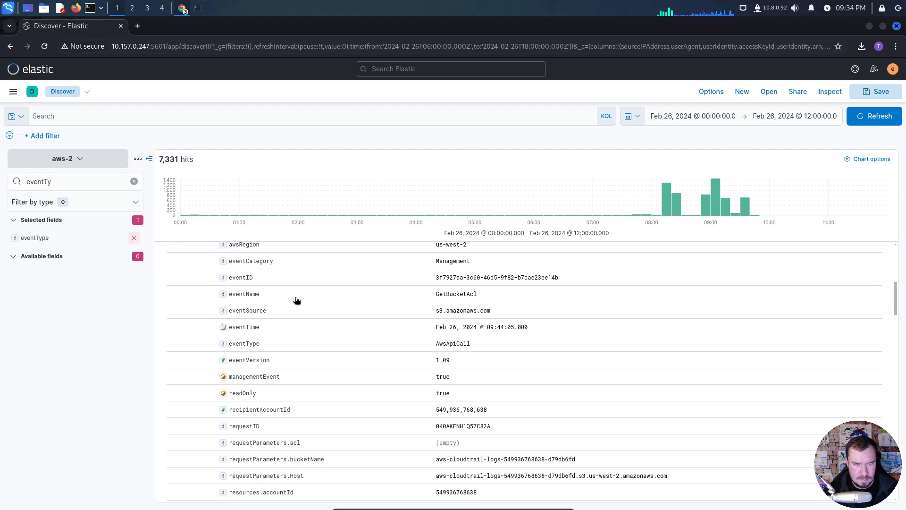
- Finish reading the first event, then expand the Feb 26, 2024 @ 09:43:50.000 event from 173.244.55.133 and examine its event fields
{"action": "scroll", "coordinate": [449, 346], "scroll_direction": "down", "scroll_amount": 3}
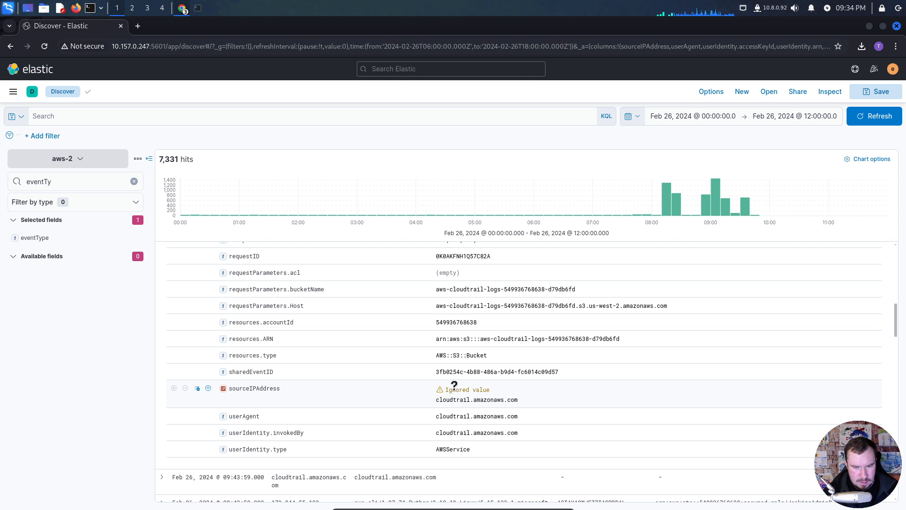
{"action": "mouse_move", "coordinate": [454, 385]}
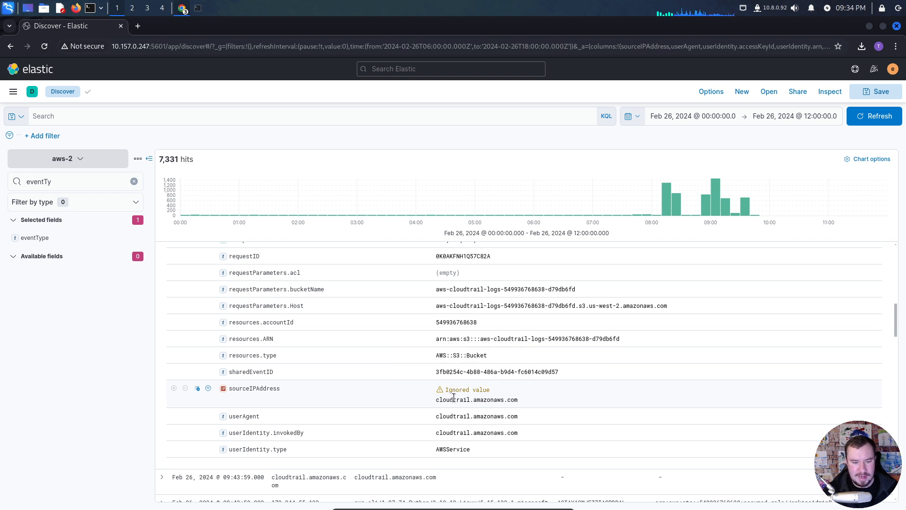
{"action": "scroll", "coordinate": [456, 405], "scroll_direction": "down", "scroll_amount": 3}
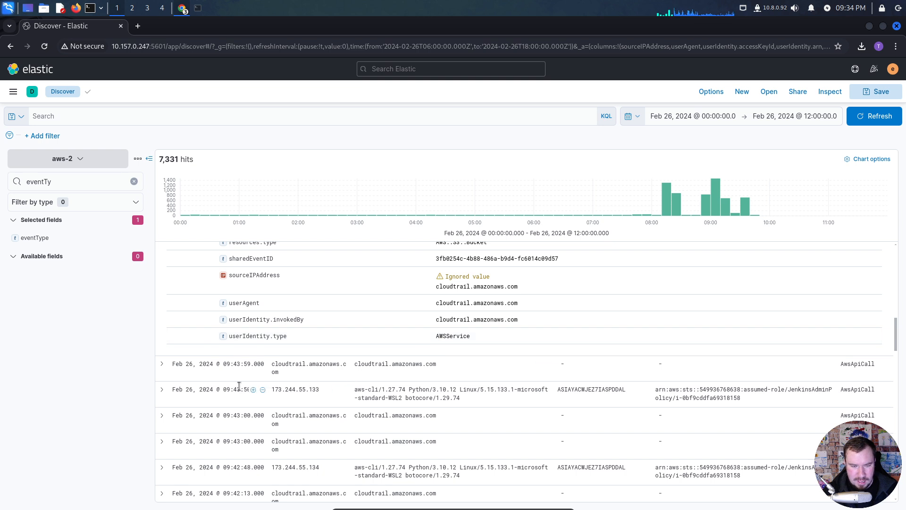
{"action": "left_click", "coordinate": [162, 389]}
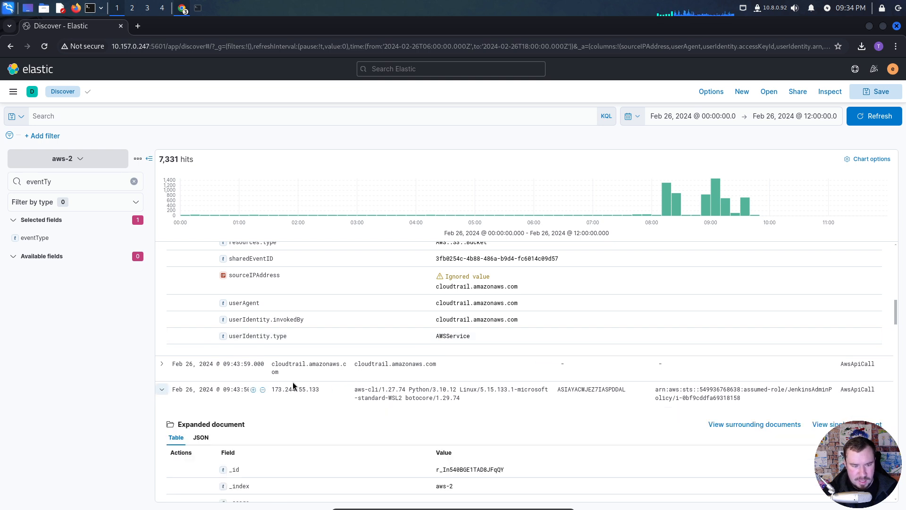
{"action": "scroll", "coordinate": [298, 381], "scroll_direction": "down", "scroll_amount": 4}
{"action": "scroll", "coordinate": [302, 379], "scroll_direction": "down", "scroll_amount": 1}
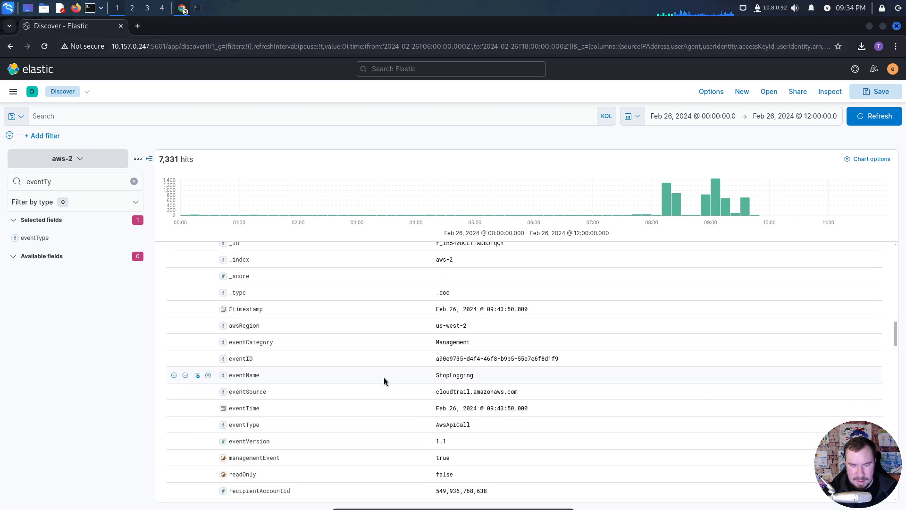
{"action": "scroll", "coordinate": [384, 377], "scroll_direction": "up", "scroll_amount": 1}
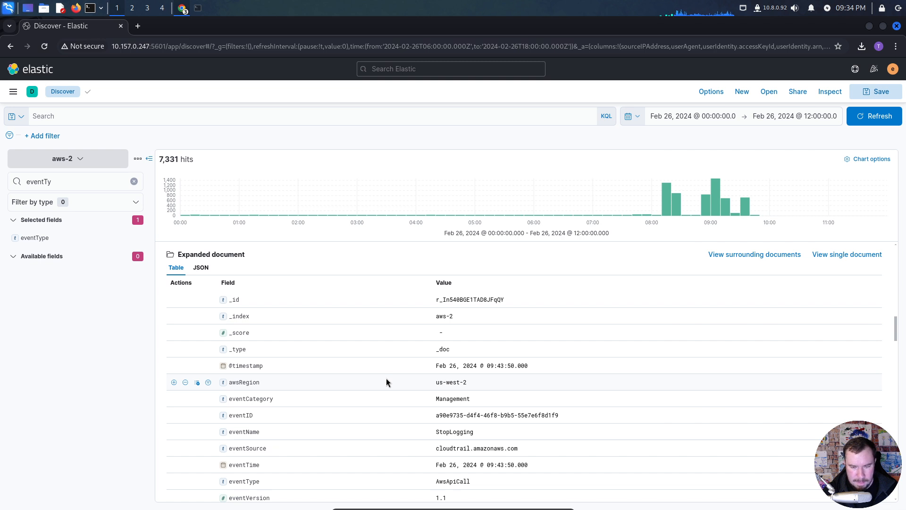
{"action": "scroll", "coordinate": [387, 378], "scroll_direction": "down", "scroll_amount": 2}
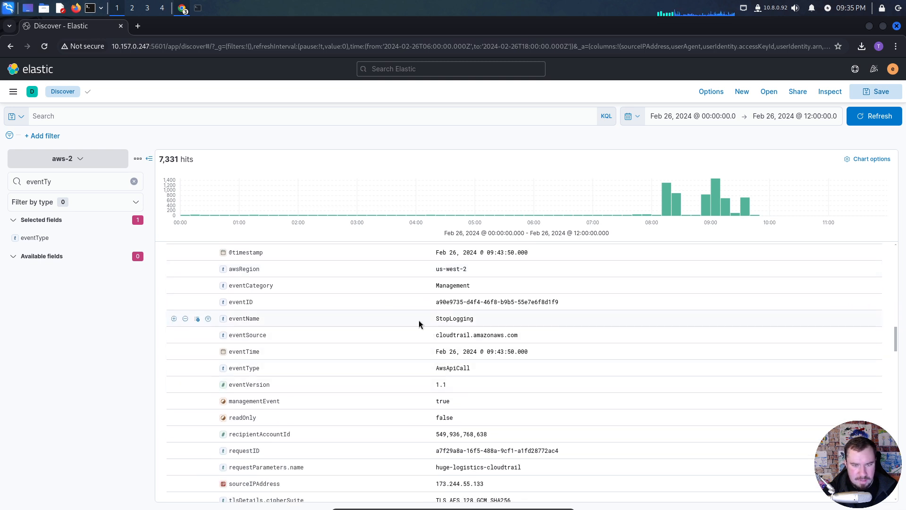
- Find the eventName field and add it as a column in the results table
{"action": "left_click", "coordinate": [89, 186]}
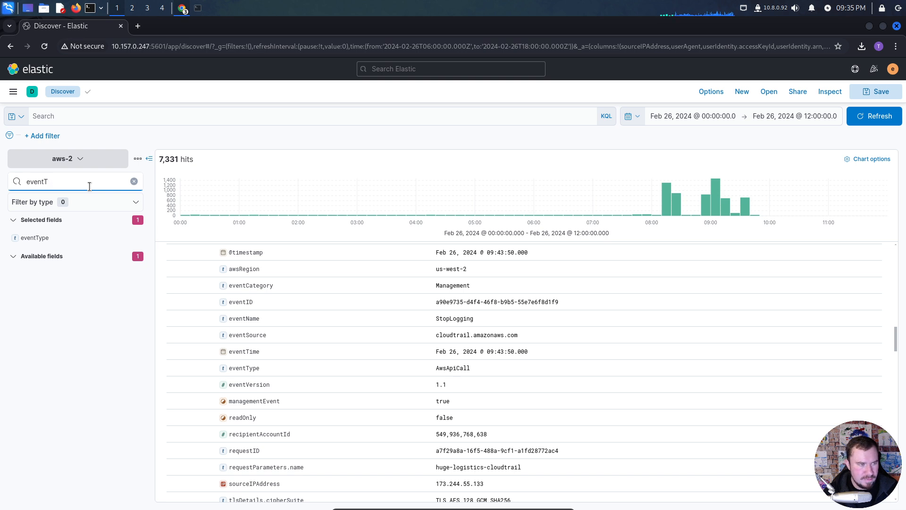
{"action": "key", "text": "BackSpace"}
{"action": "type", "text": "nam e"}
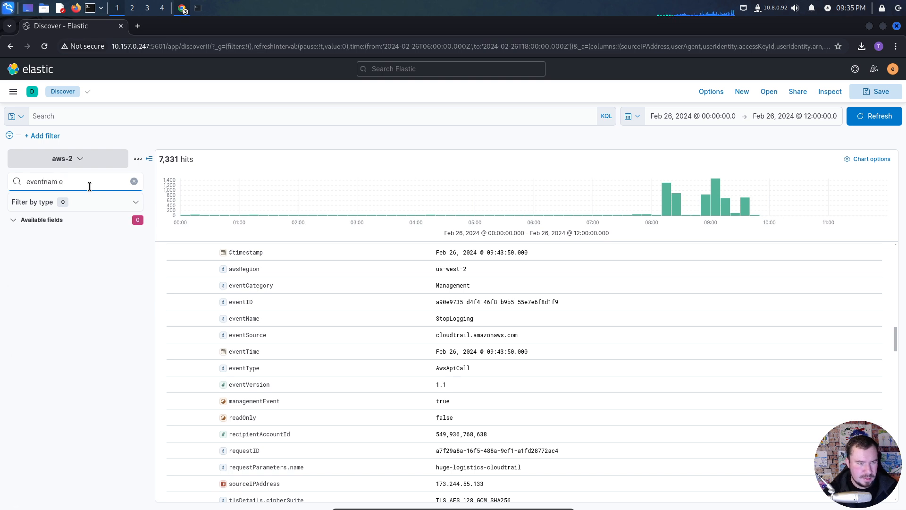
{"action": "key", "text": "BackSpace"}
{"action": "key", "text": "BackSpace"}
{"action": "type", "text": "e"}
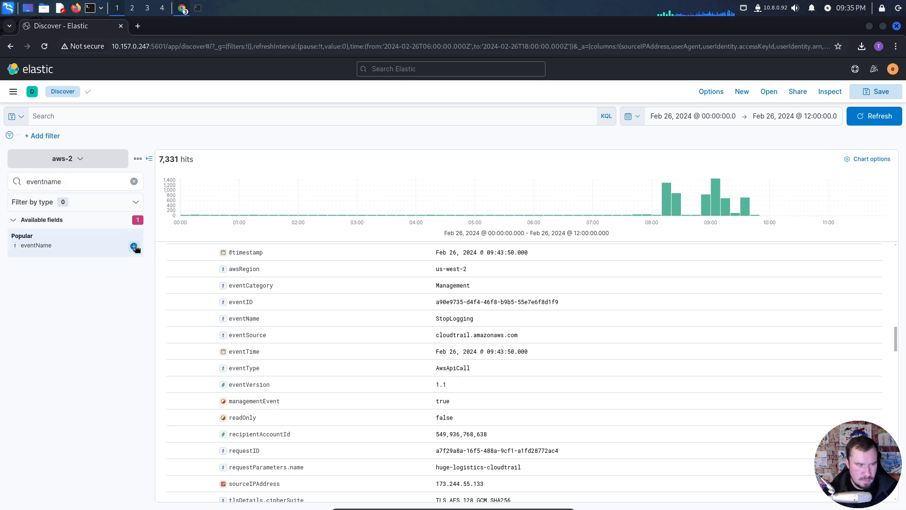
{"action": "left_click", "coordinate": [134, 247]}
- Examine the expanded event's requestParameters.name, source IP, user agent and userIdentity session details
{"action": "scroll", "coordinate": [369, 384], "scroll_direction": "down", "scroll_amount": 2}
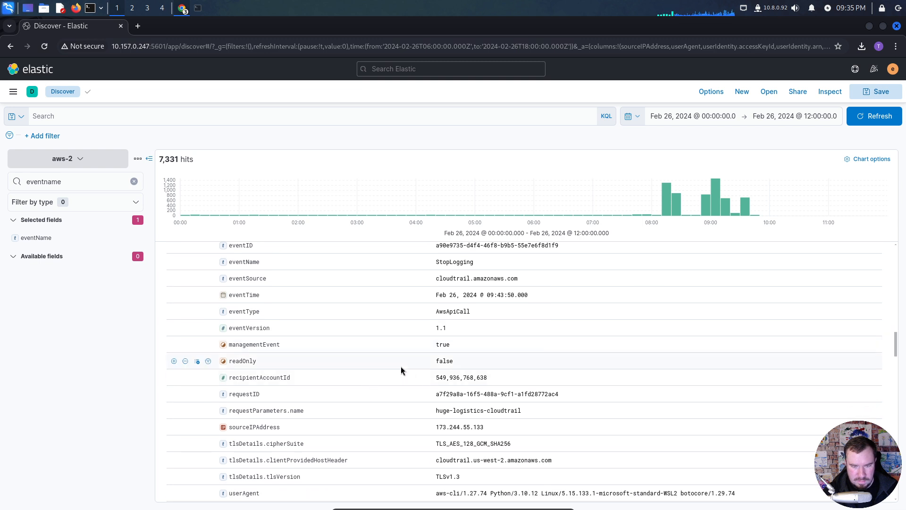
{"action": "scroll", "coordinate": [404, 368], "scroll_direction": "down", "scroll_amount": 3}
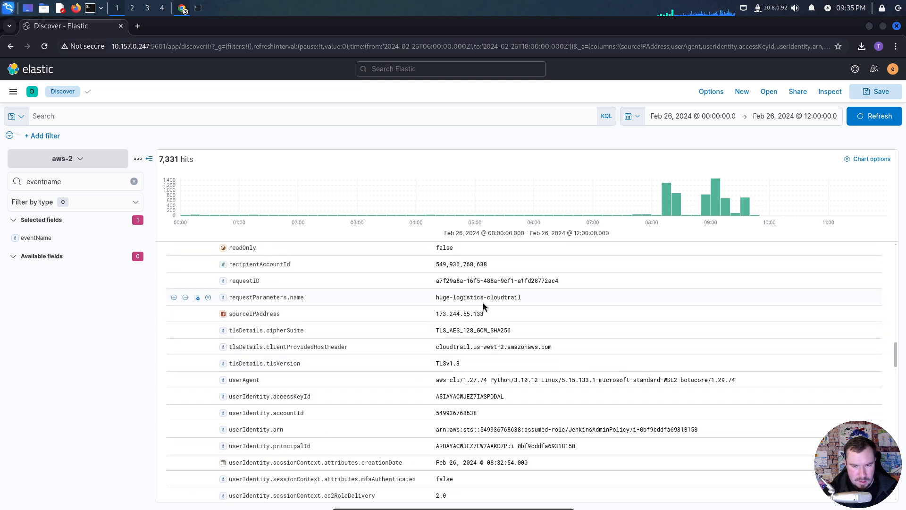
{"action": "left_click_drag", "start_coordinate": [528, 296], "coordinate": [434, 299]}
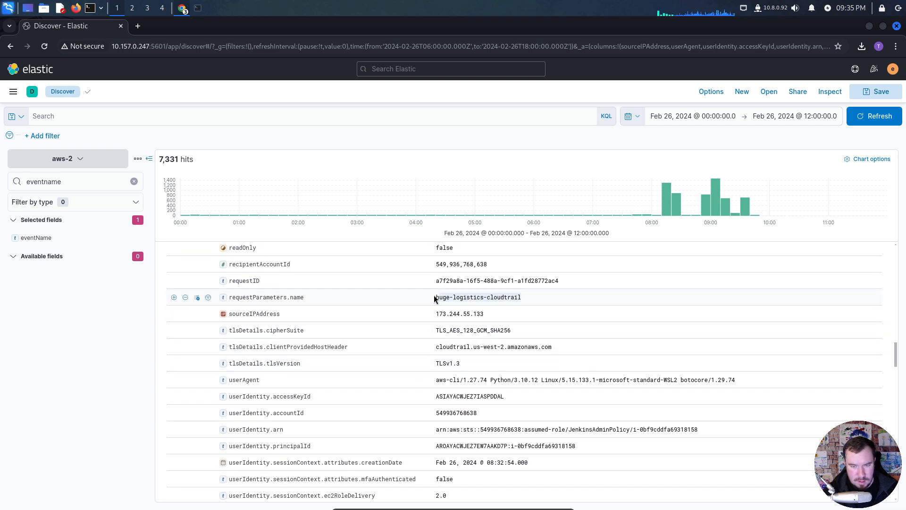
{"action": "left_click", "coordinate": [490, 296]}
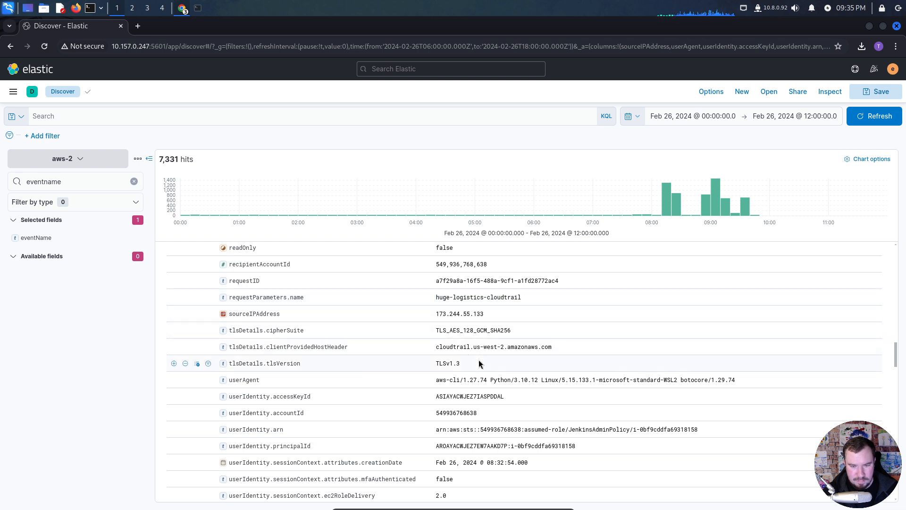
{"action": "scroll", "coordinate": [479, 363], "scroll_direction": "down", "scroll_amount": 3}
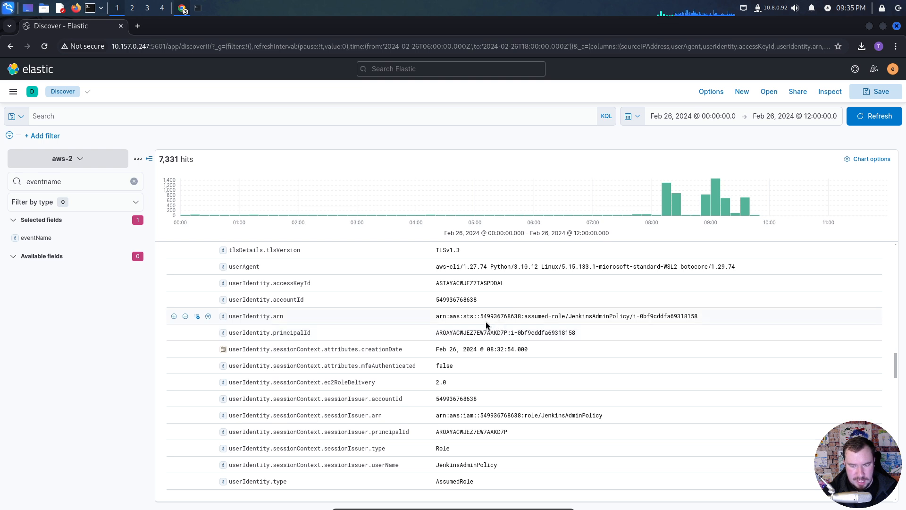
{"action": "scroll", "coordinate": [441, 332], "scroll_direction": "down", "scroll_amount": 3}
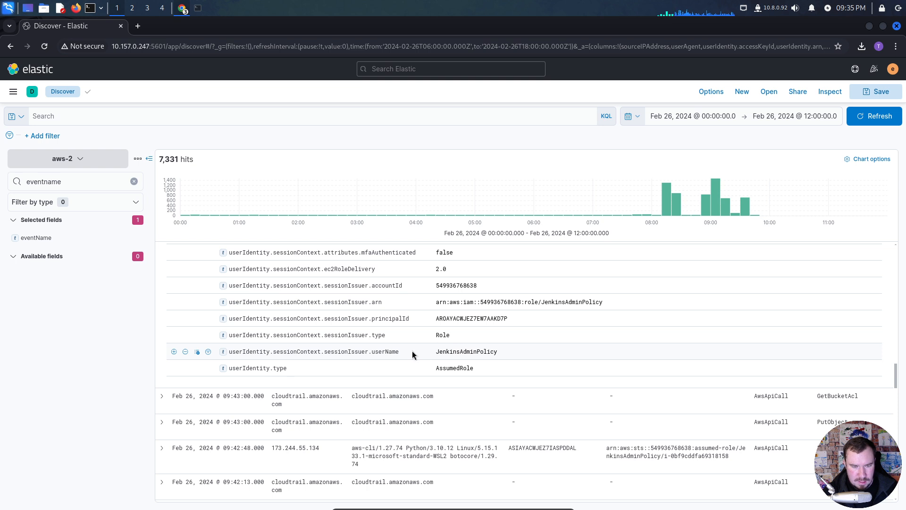
{"action": "scroll", "coordinate": [413, 350], "scroll_direction": "up", "scroll_amount": 1}
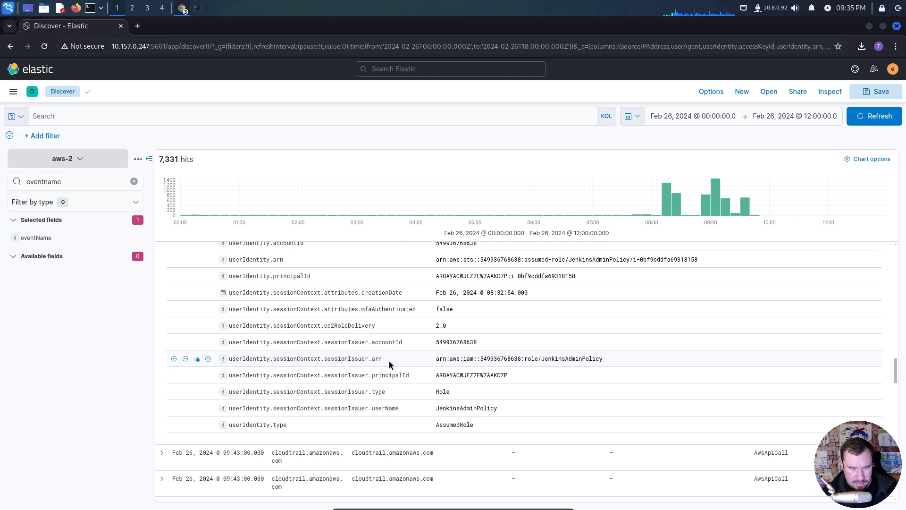
- Add userIdentity.sessionContext.sessionIssuer.arn and userIdentity.sessionContext.sessionIssuer.principalId as columns in the results table
{"action": "left_click_drag", "start_coordinate": [389, 361], "coordinate": [228, 356]}
{"action": "key", "text": "ctrl+c"}
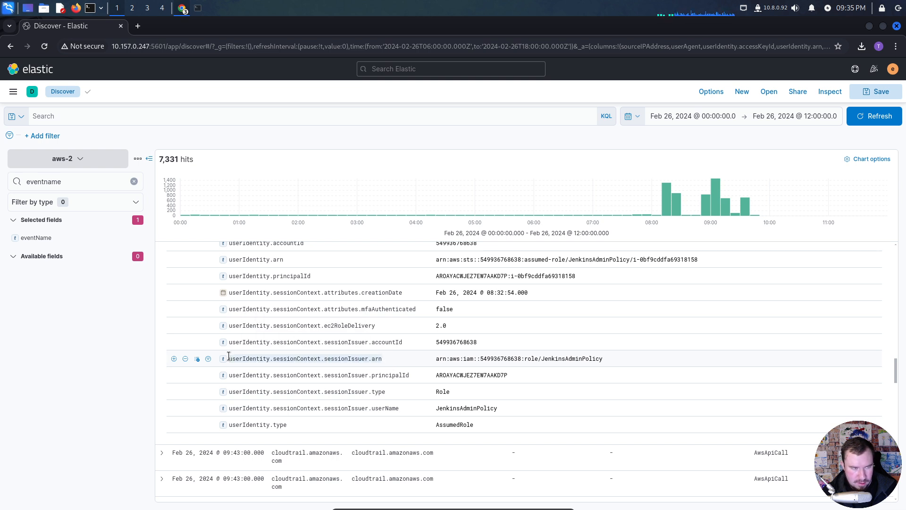
{"action": "left_click", "coordinate": [71, 182]}
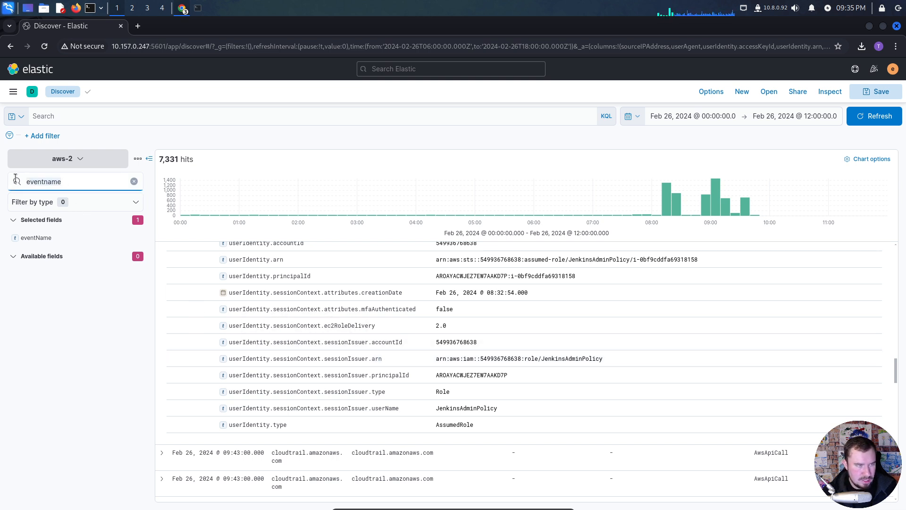
{"action": "key", "text": "ctrl+v"}
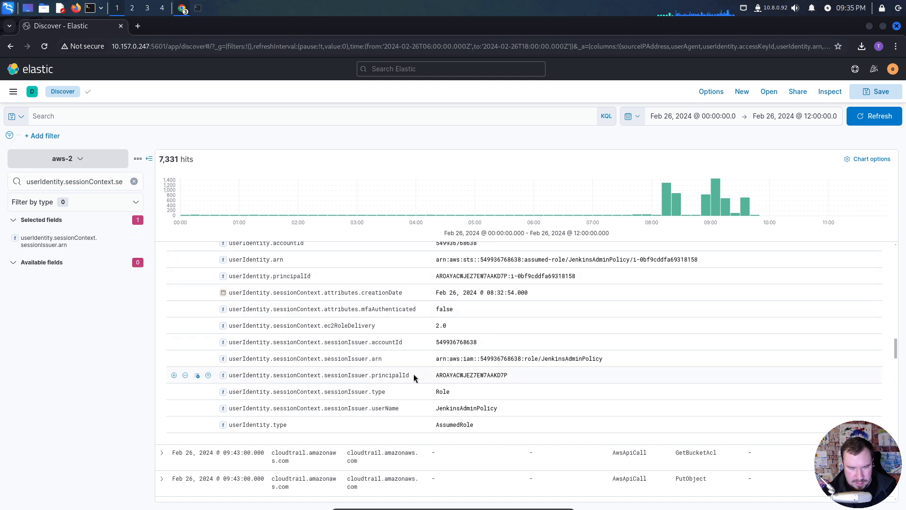
{"action": "left_click_drag", "start_coordinate": [415, 378], "coordinate": [228, 377]}
{"action": "key", "text": "ctrl+c"}
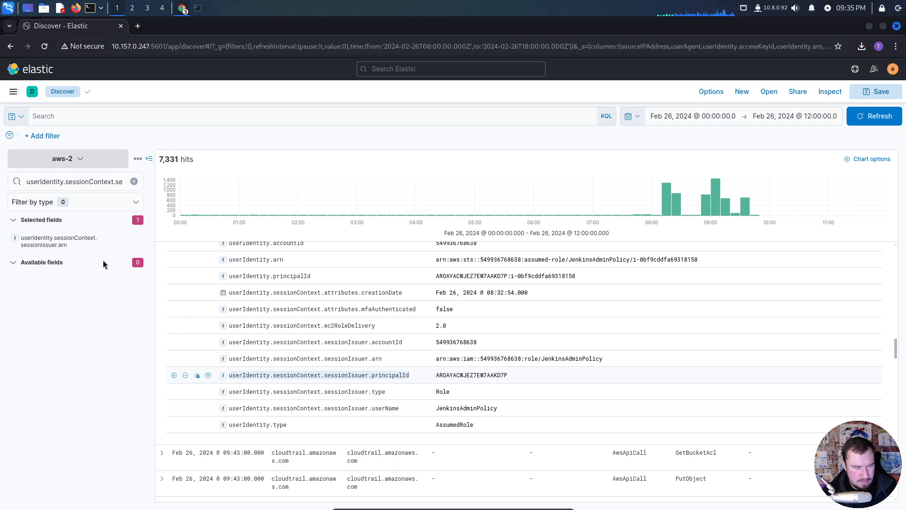
{"action": "left_click", "coordinate": [134, 181]}
{"action": "key", "text": "ctrl+v"}
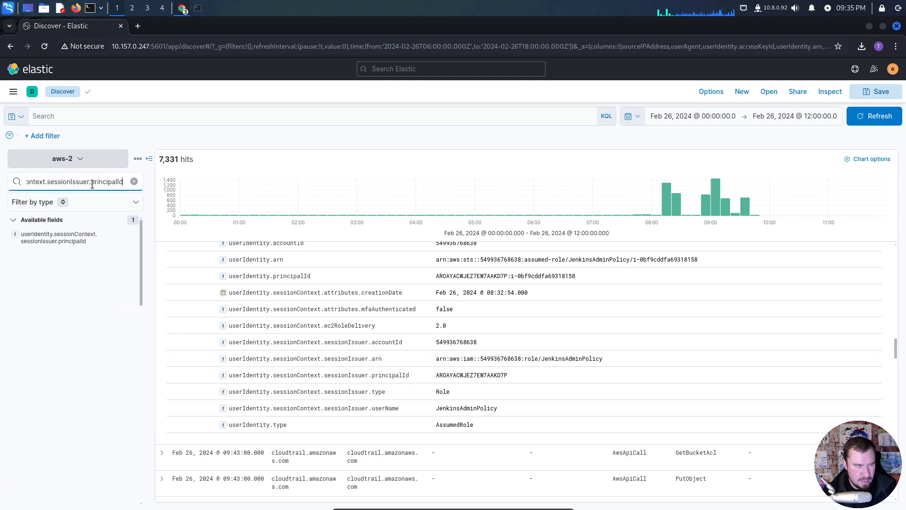
{"action": "left_click", "coordinate": [134, 238]}
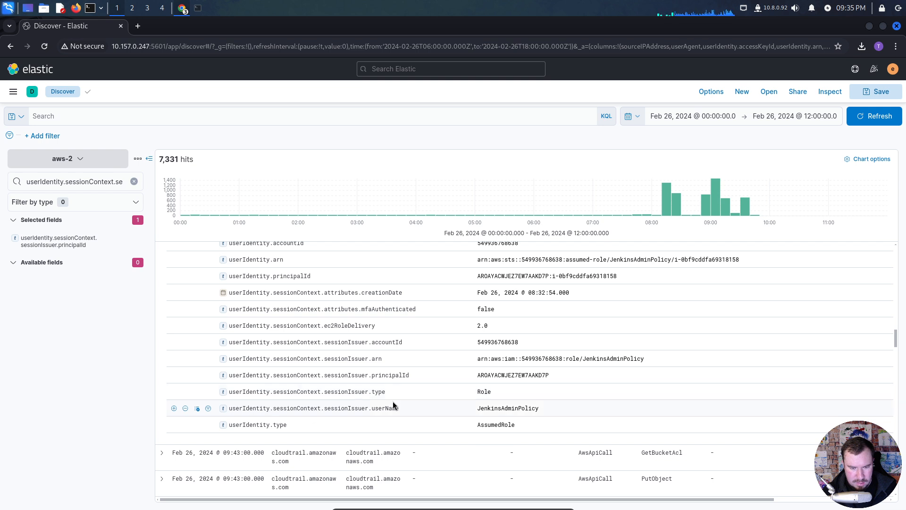
- Find the userIdentity.type field and add it as a column in the results table
{"action": "left_click_drag", "start_coordinate": [287, 428], "coordinate": [223, 426]}
{"action": "key", "text": "ctrl+c"}
{"action": "left_click", "coordinate": [134, 182]}
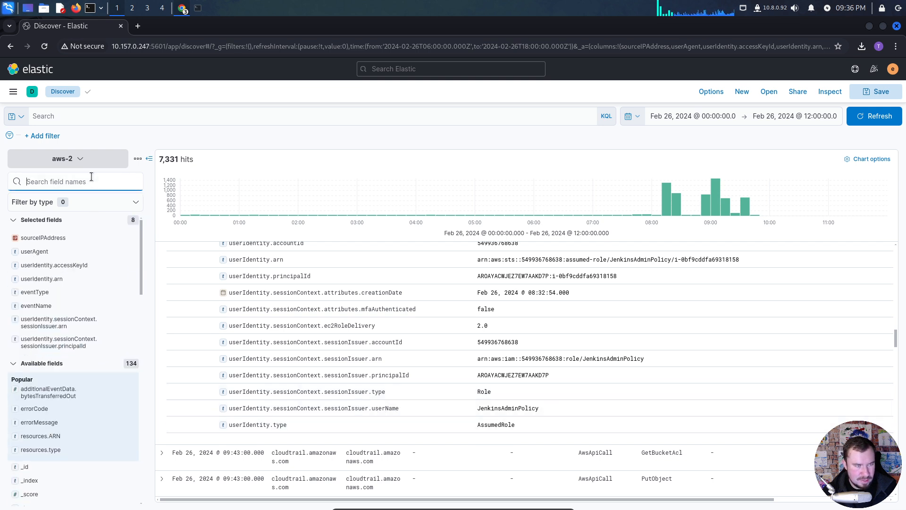
{"action": "key", "text": "ctrl+v"}
{"action": "left_click", "coordinate": [135, 235]}
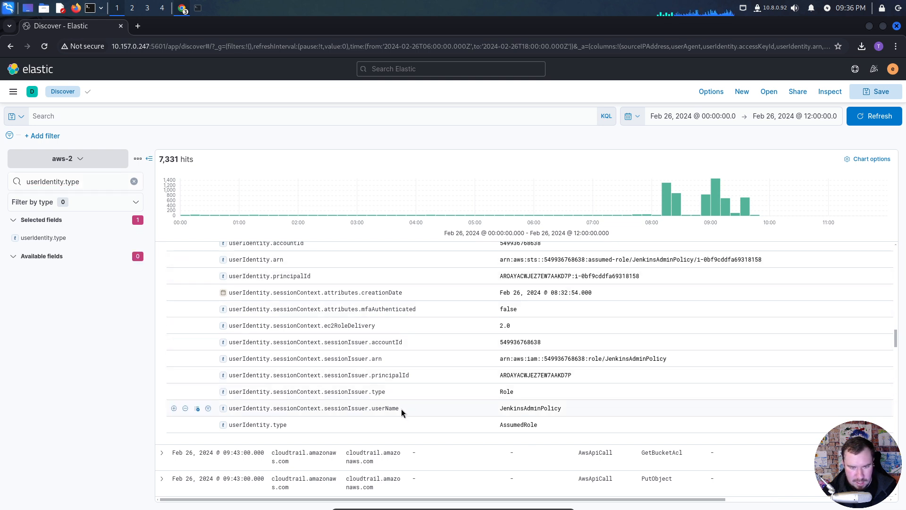
- Compare the expanded event's sessionIssuer.userName with the role name in sessionIssuer.arn
{"action": "left_click_drag", "start_coordinate": [401, 409], "coordinate": [282, 407]}
{"action": "left_click_drag", "start_coordinate": [261, 408], "coordinate": [229, 409]}
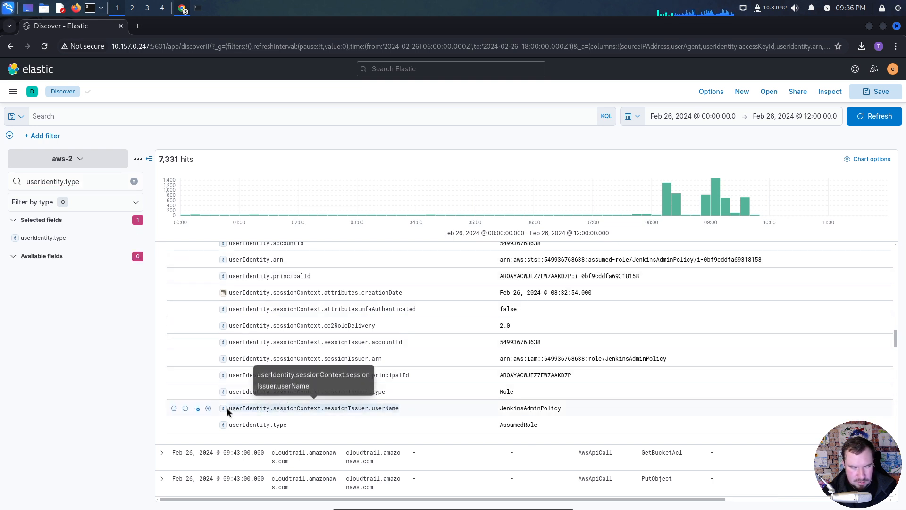
{"action": "left_click", "coordinate": [356, 409]}
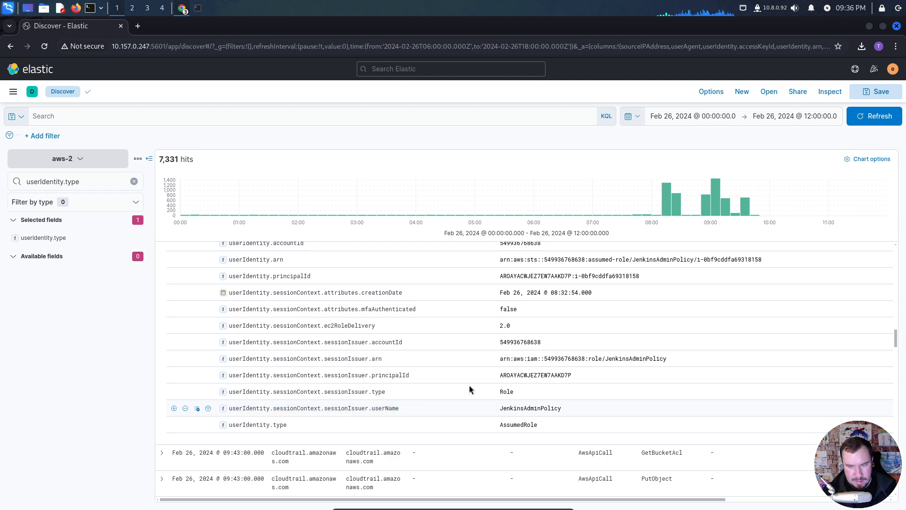
{"action": "left_click_drag", "start_coordinate": [612, 359], "coordinate": [644, 360]}
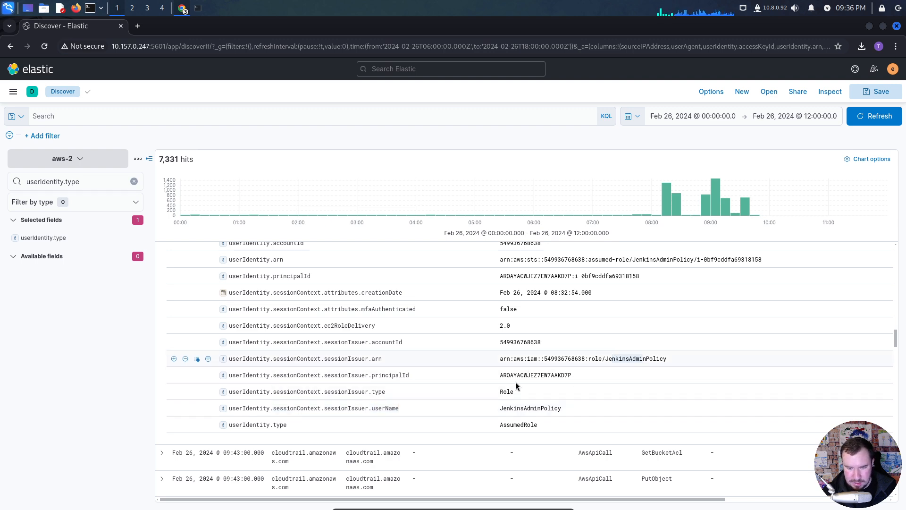
- Collapse the expanded StopLogging event and the expanded GetBucketAcl event in the results table
{"action": "left_click", "coordinate": [515, 381]}
{"action": "scroll", "coordinate": [413, 347], "scroll_direction": "up", "scroll_amount": 15}
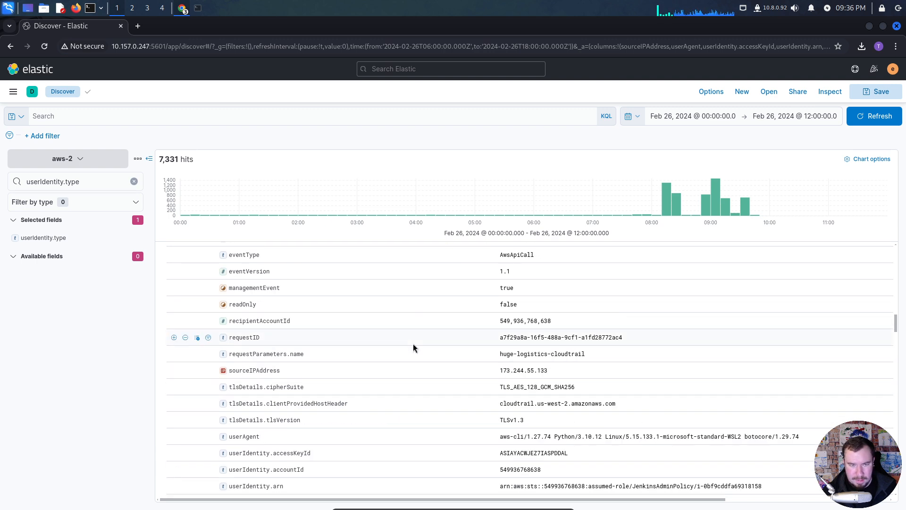
{"action": "scroll", "coordinate": [412, 349], "scroll_direction": "down", "scroll_amount": 3}
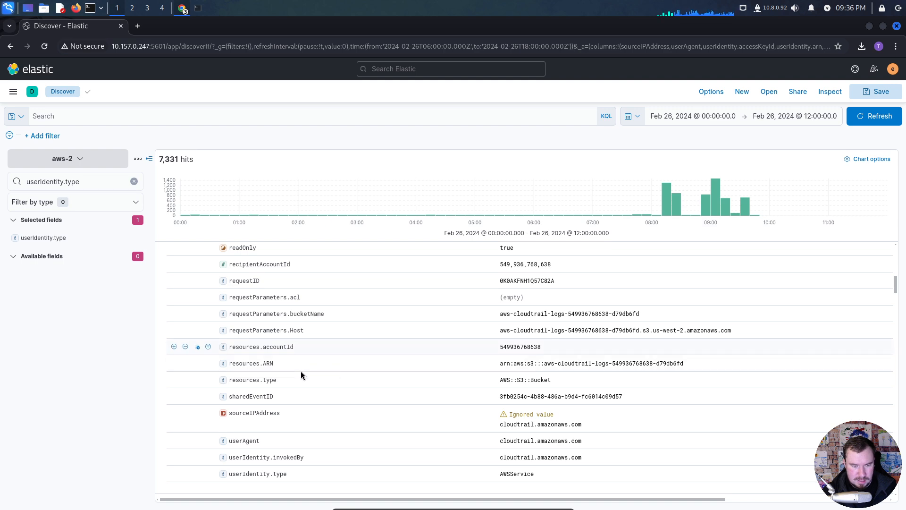
{"action": "scroll", "coordinate": [297, 374], "scroll_direction": "down", "scroll_amount": 5}
{"action": "left_click", "coordinate": [162, 300]}
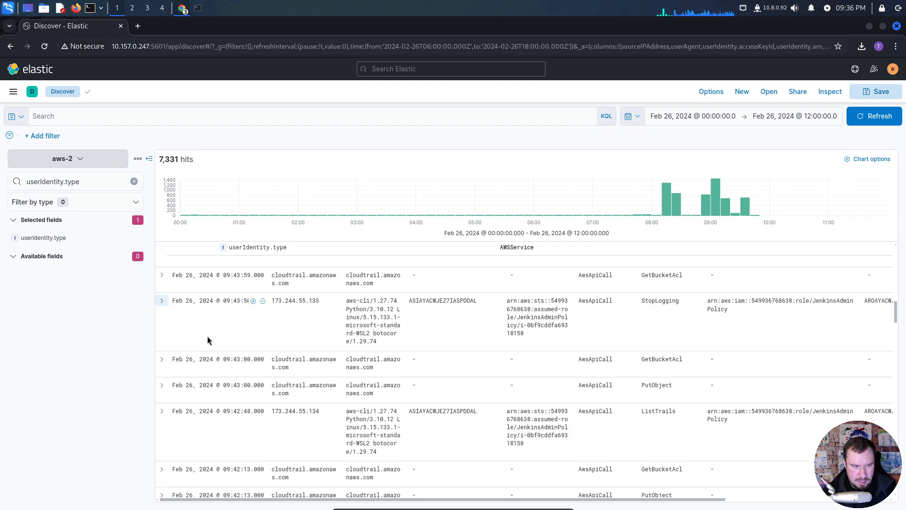
{"action": "scroll", "coordinate": [211, 329], "scroll_direction": "up", "scroll_amount": 5}
{"action": "scroll", "coordinate": [212, 330], "scroll_direction": "up", "scroll_amount": 10}
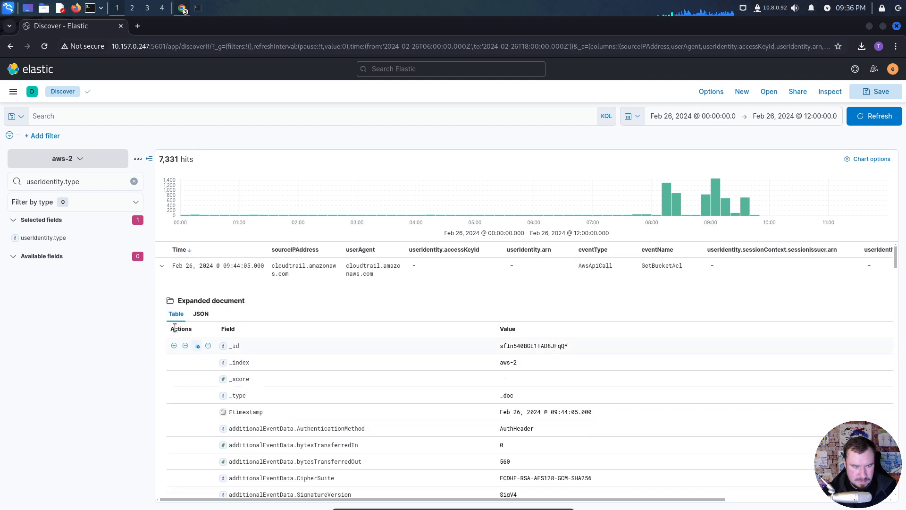
{"action": "left_click", "coordinate": [162, 267]}
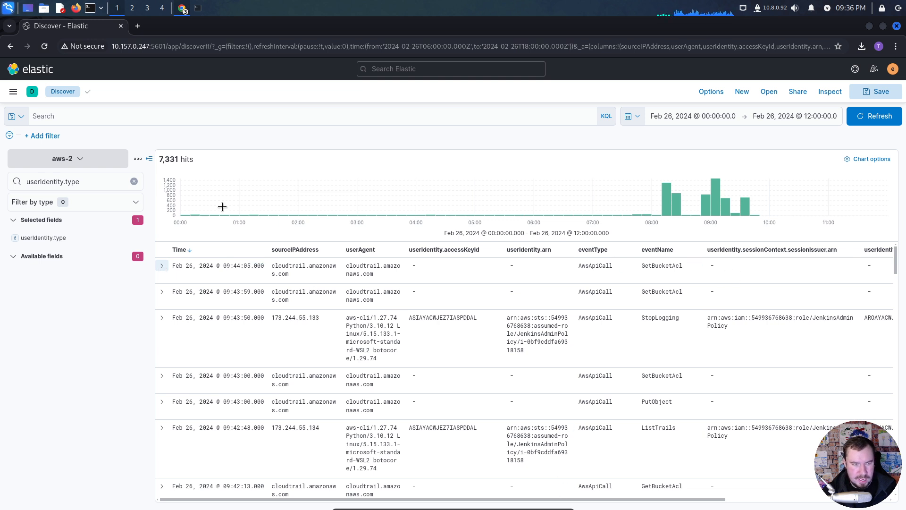
- Hide the field list and sort the events by Time with the oldest first
{"action": "left_click", "coordinate": [148, 161]}
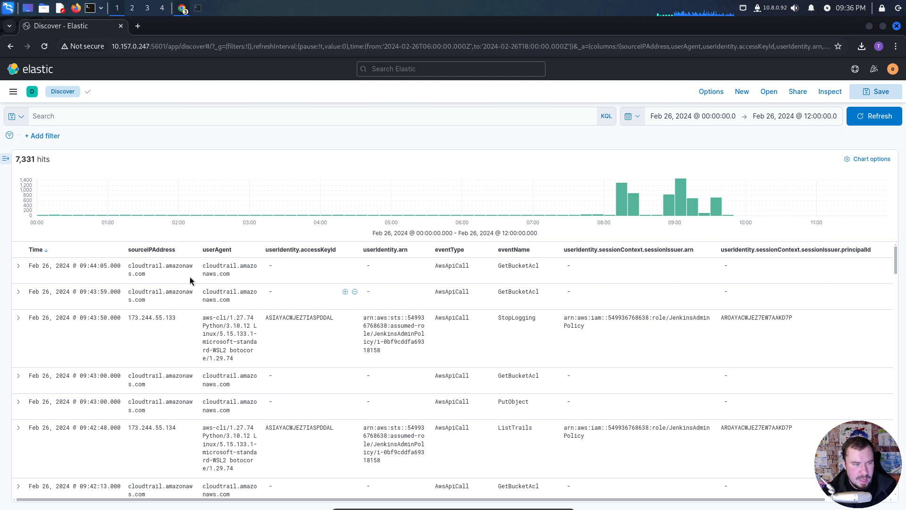
{"action": "left_click", "coordinate": [44, 253]}
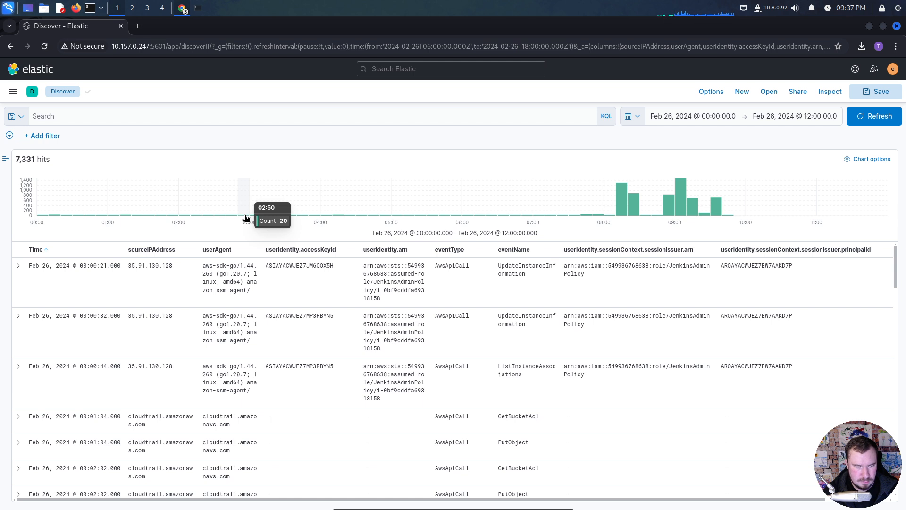
- Narrow the histogram to 08:10–08:20, reread the lab scenario in Notion, and narrow the range to 08:14:00–08:14:10 in Elastic
{"action": "left_click", "coordinate": [624, 210]}
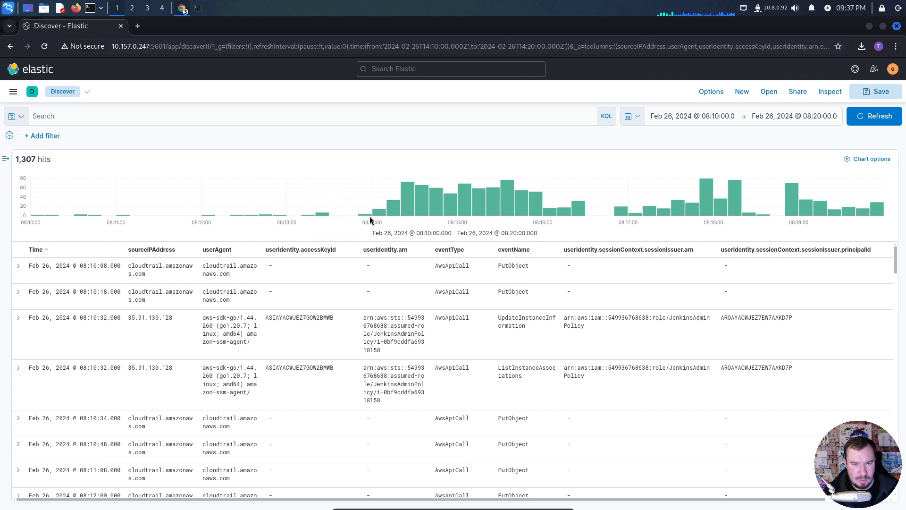
{"action": "key", "text": "alt+Tab"}
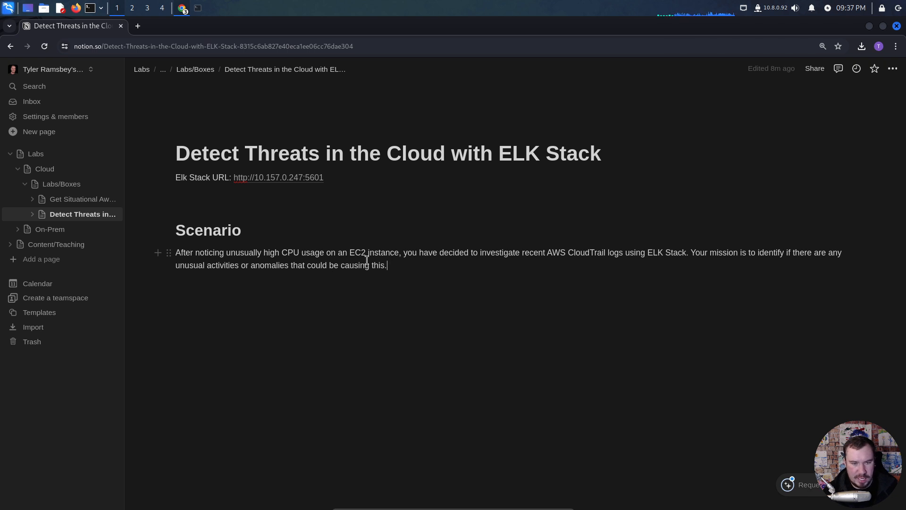
{"action": "key", "text": "alt+Tab"}
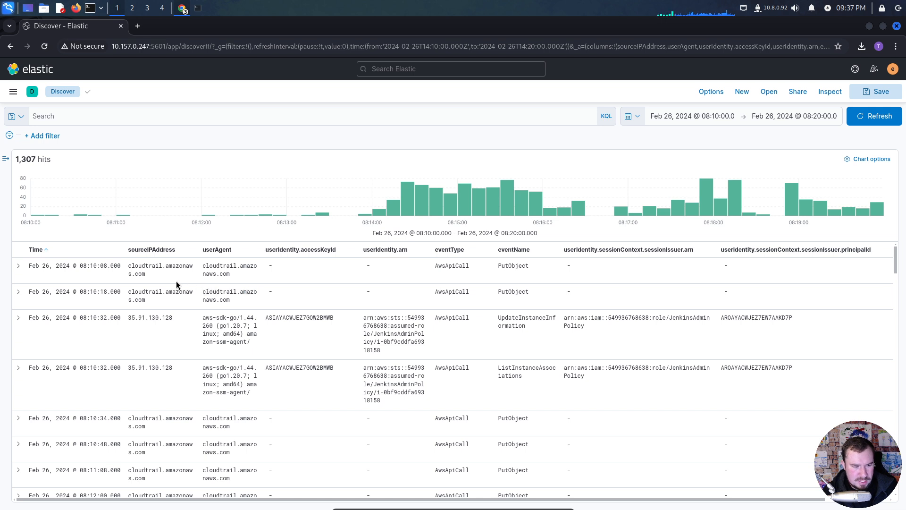
{"action": "left_click", "coordinate": [374, 212]}
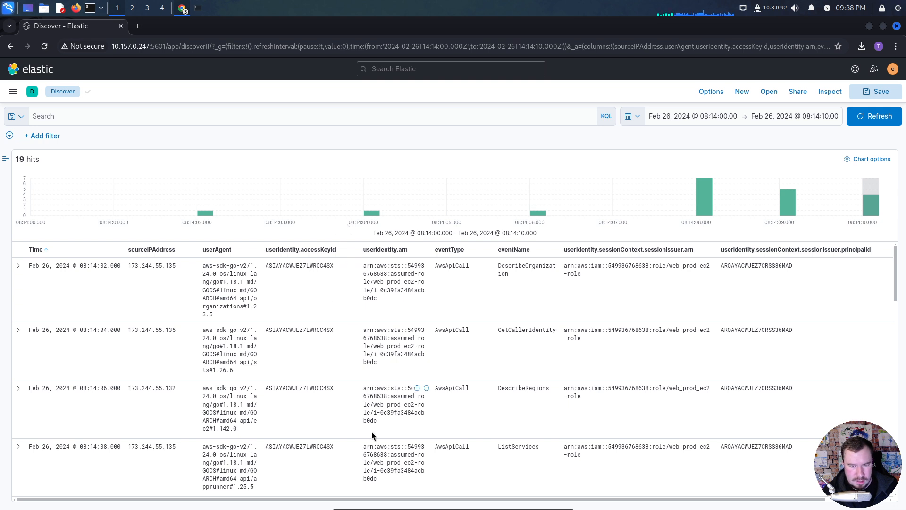
- Expand the DescribeOrganization event at 08:14:02 and examine its error, source IP, user agent and userIdentity fields
{"action": "left_click_drag", "start_coordinate": [416, 502], "coordinate": [379, 489]}
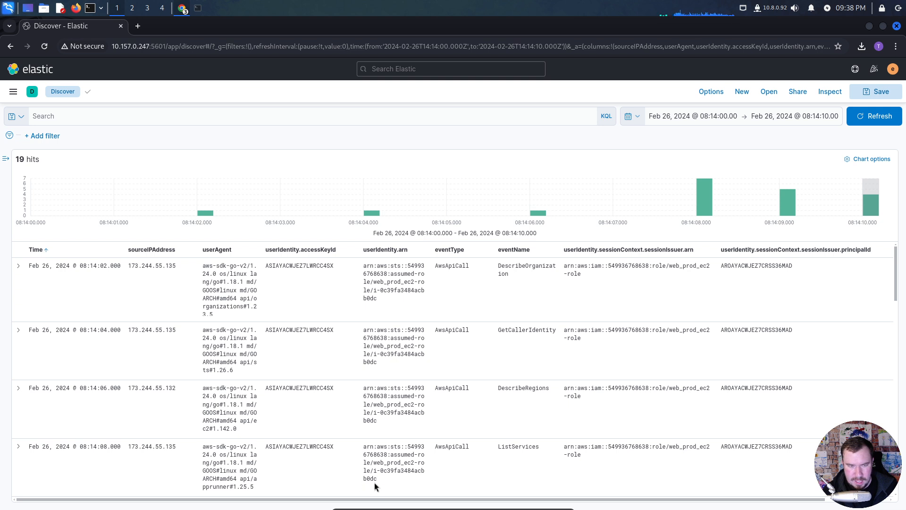
{"action": "scroll", "coordinate": [427, 484], "scroll_direction": "right", "scroll_amount": 3}
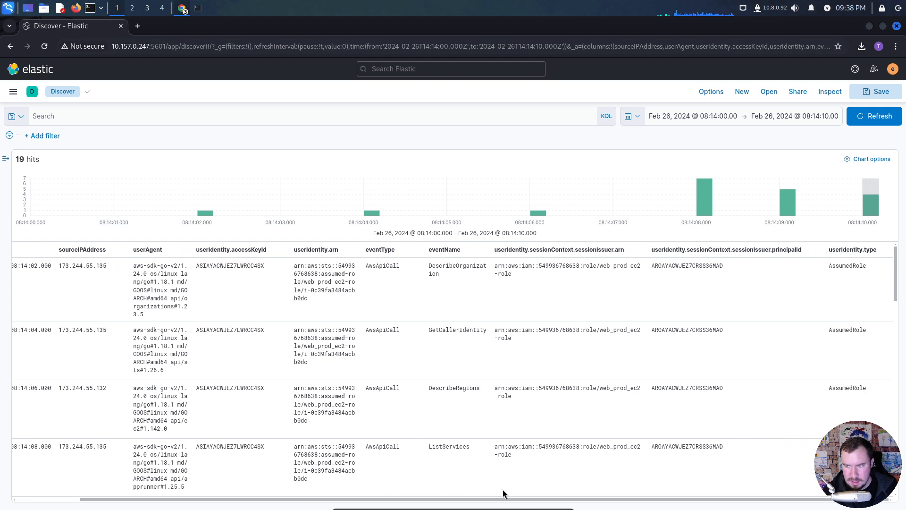
{"action": "scroll", "coordinate": [442, 489], "scroll_direction": "left", "scroll_amount": 3}
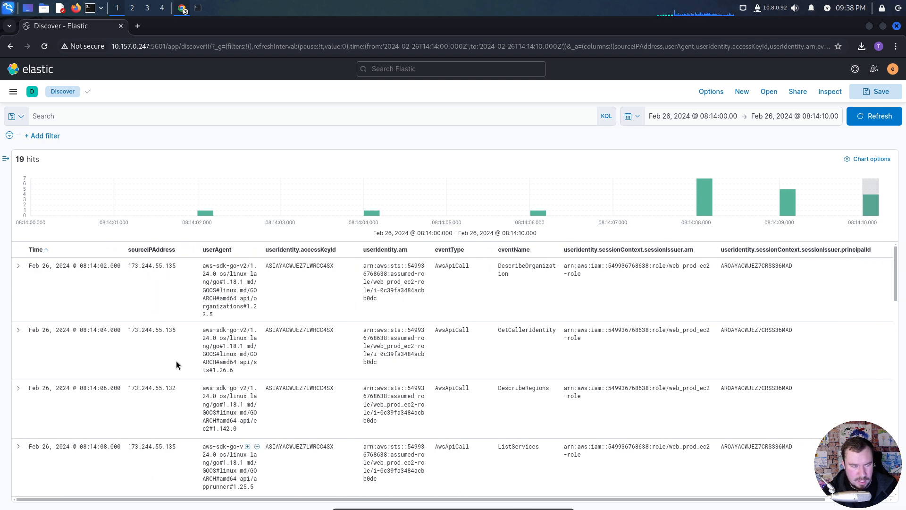
{"action": "left_click", "coordinate": [19, 267]}
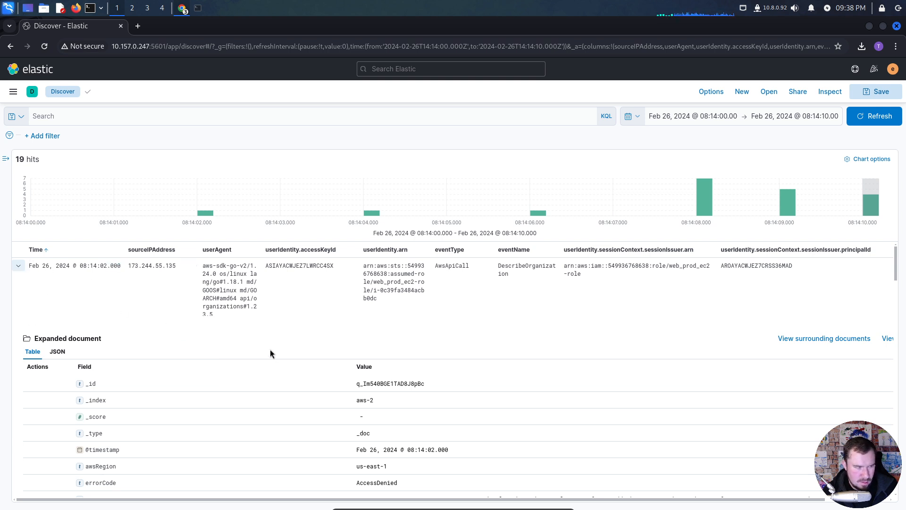
{"action": "scroll", "coordinate": [251, 366], "scroll_direction": "down", "scroll_amount": 2}
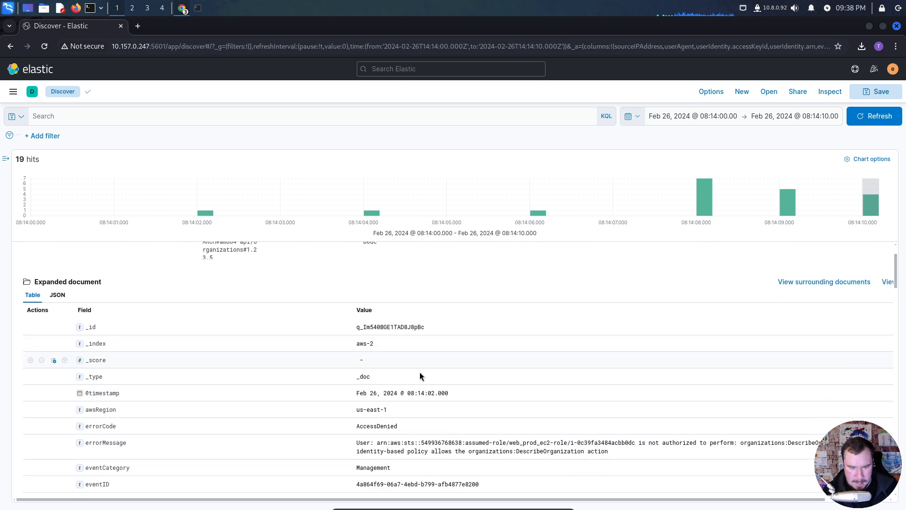
{"action": "scroll", "coordinate": [382, 382], "scroll_direction": "down", "scroll_amount": 4}
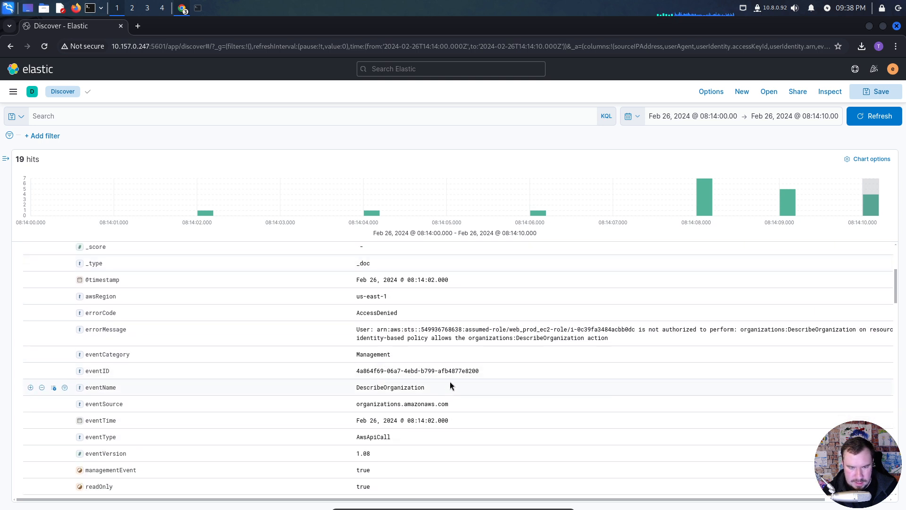
{"action": "scroll", "coordinate": [409, 383], "scroll_direction": "down", "scroll_amount": 4}
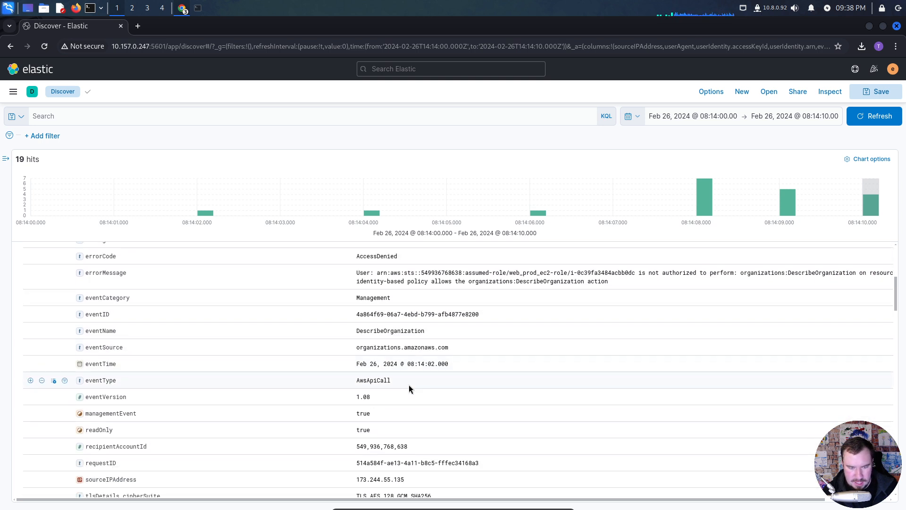
{"action": "scroll", "coordinate": [407, 382], "scroll_direction": "down", "scroll_amount": 4}
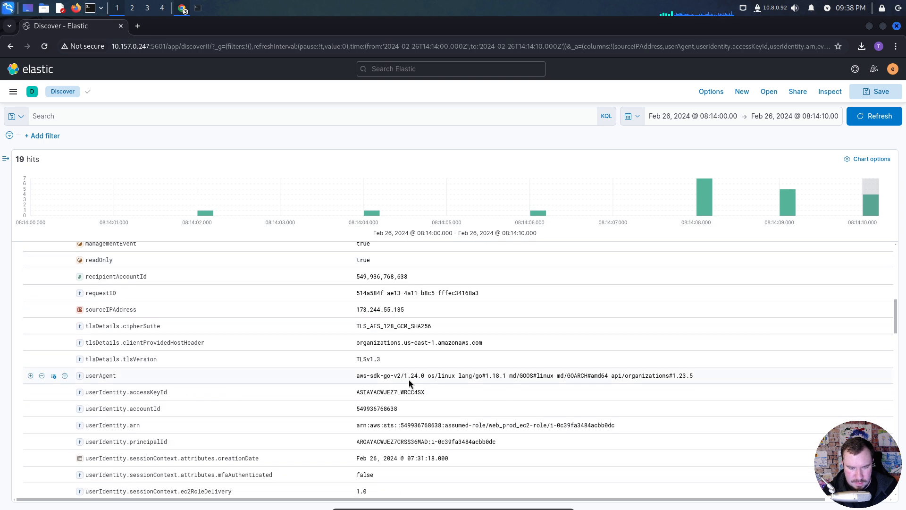
{"action": "scroll", "coordinate": [405, 378], "scroll_direction": "down", "scroll_amount": 4}
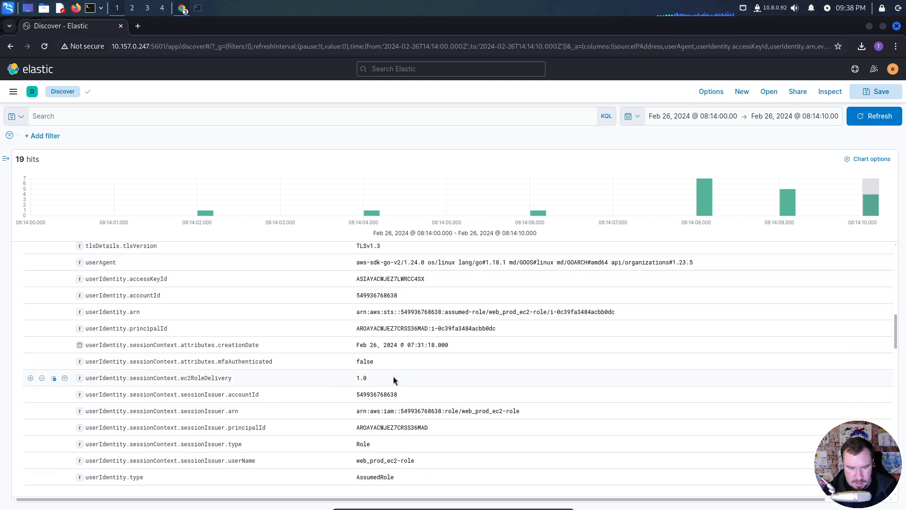
{"action": "scroll", "coordinate": [388, 376], "scroll_direction": "down", "scroll_amount": 4}
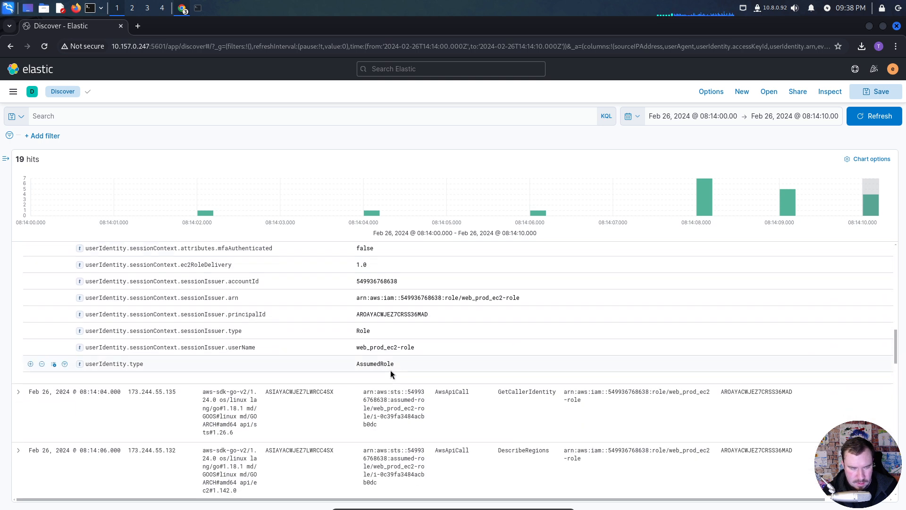
{"action": "scroll", "coordinate": [396, 364], "scroll_direction": "up", "scroll_amount": 4}
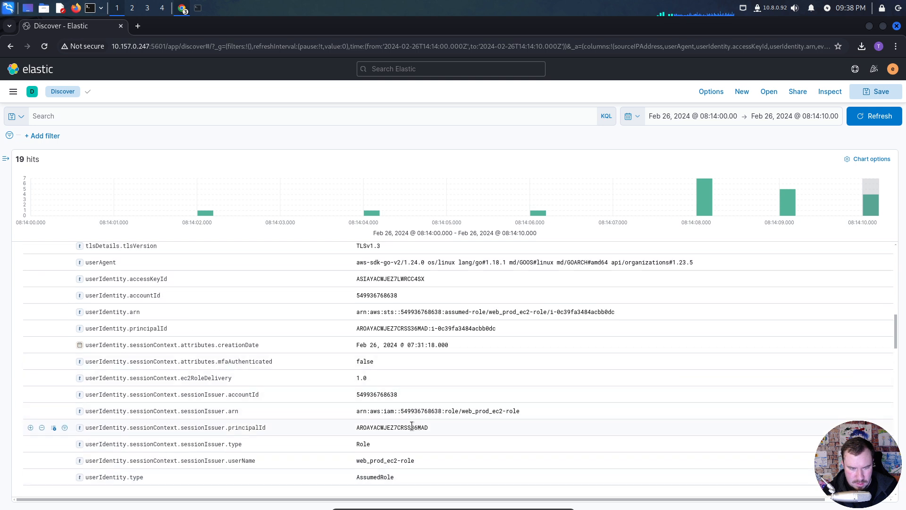
{"action": "scroll", "coordinate": [409, 428], "scroll_direction": "up", "scroll_amount": 4}
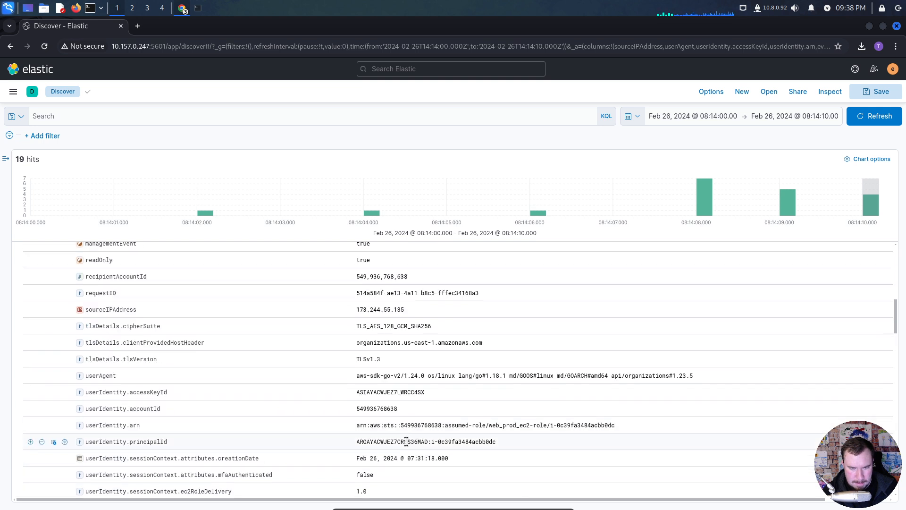
{"action": "scroll", "coordinate": [392, 412], "scroll_direction": "up", "scroll_amount": 2}
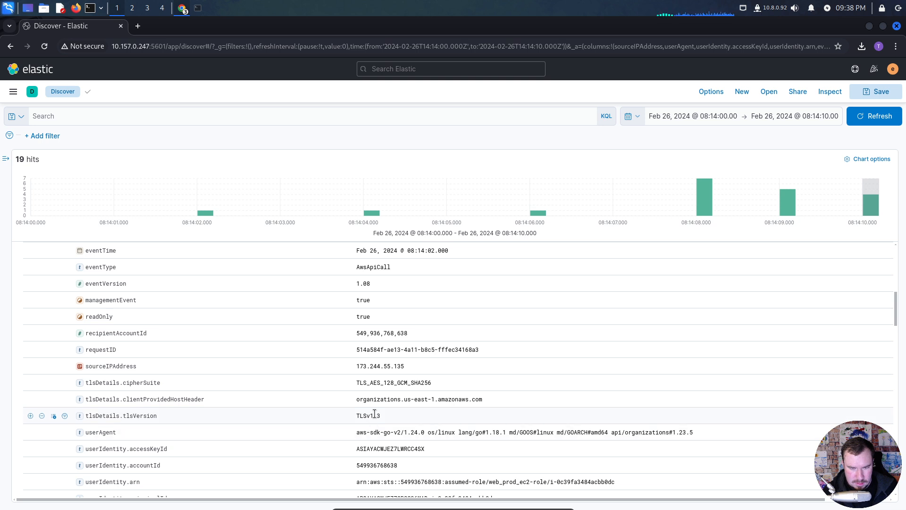
{"action": "scroll", "coordinate": [381, 389], "scroll_direction": "up", "scroll_amount": 3}
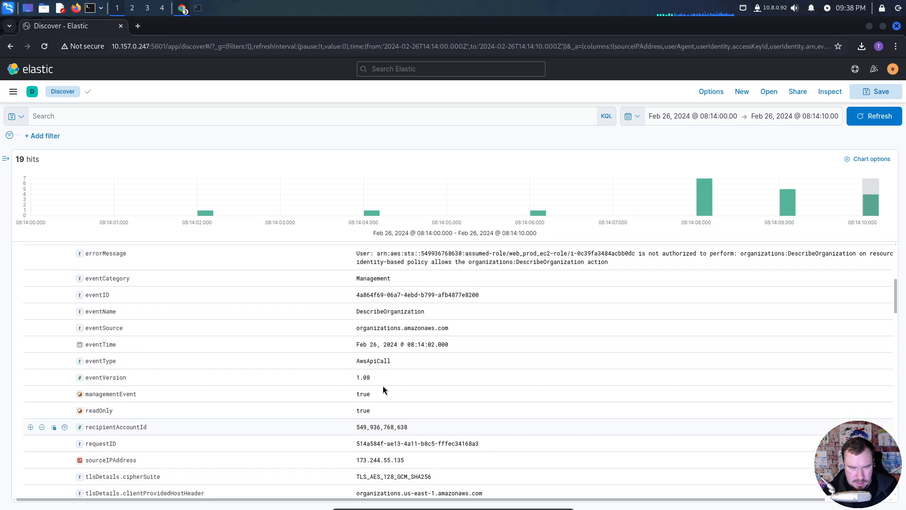
{"action": "scroll", "coordinate": [385, 389], "scroll_direction": "up", "scroll_amount": 4}
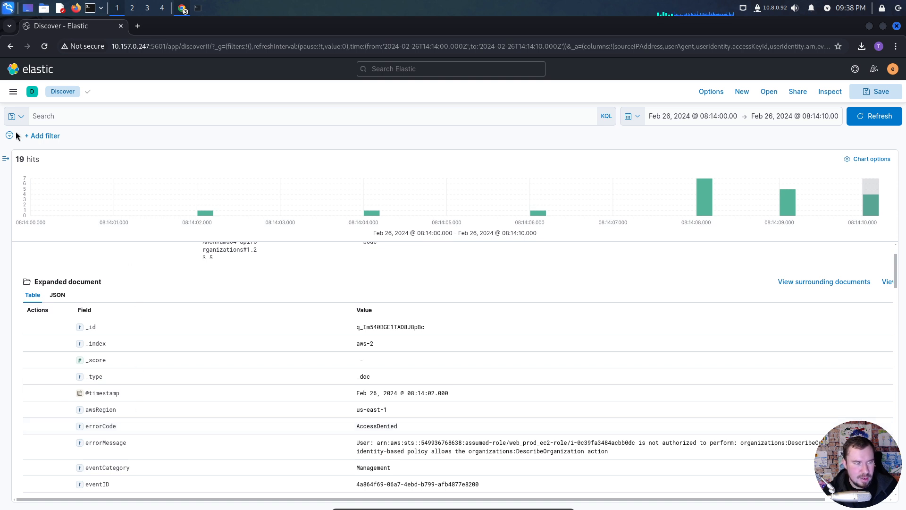
- Search the fields for "error", add errorCode as a column, and collapse the field list and the DescribeOrganization event
{"action": "left_click", "coordinate": [5, 158]}
{"action": "left_click", "coordinate": [72, 184]}
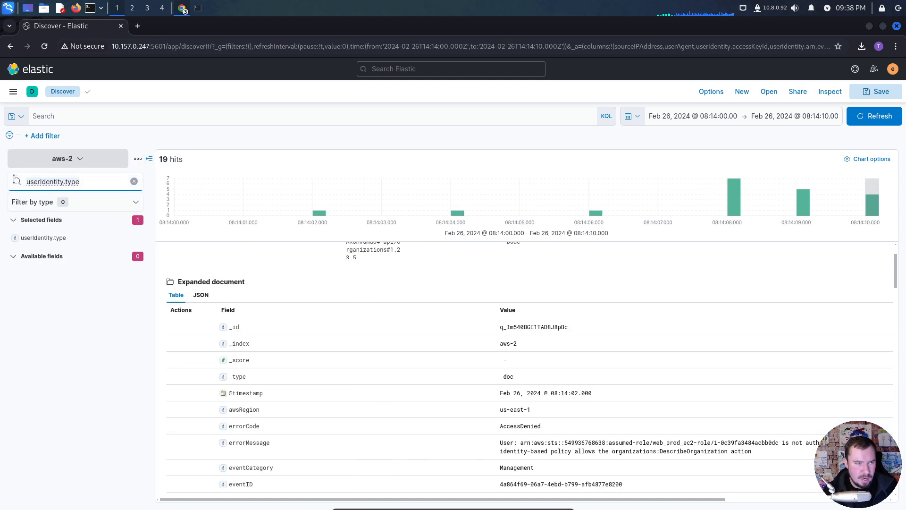
{"action": "key", "text": "ctrl+a"}
{"action": "type", "text": "error"}
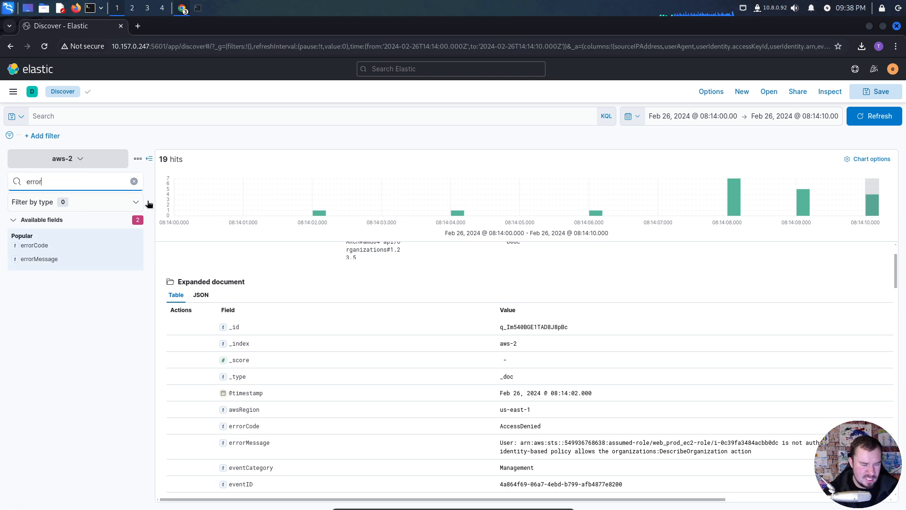
{"action": "left_click", "coordinate": [133, 245]}
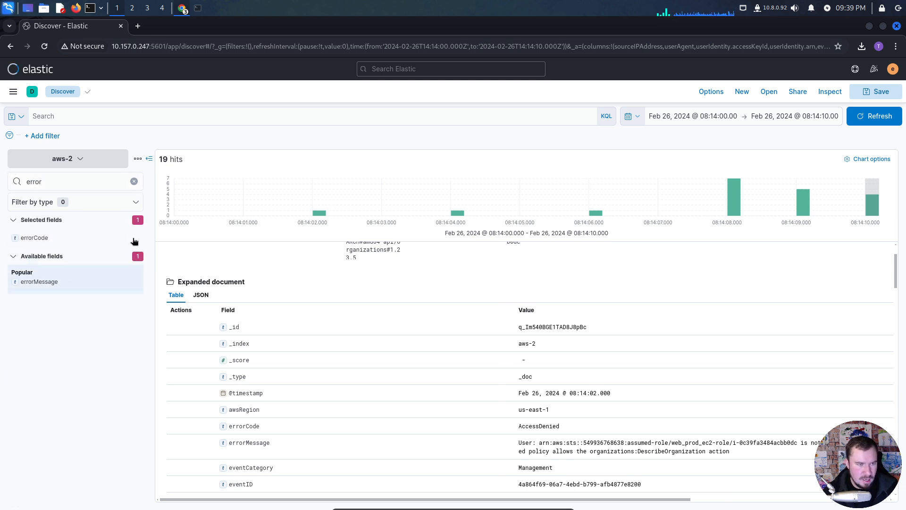
{"action": "left_click", "coordinate": [149, 158]}
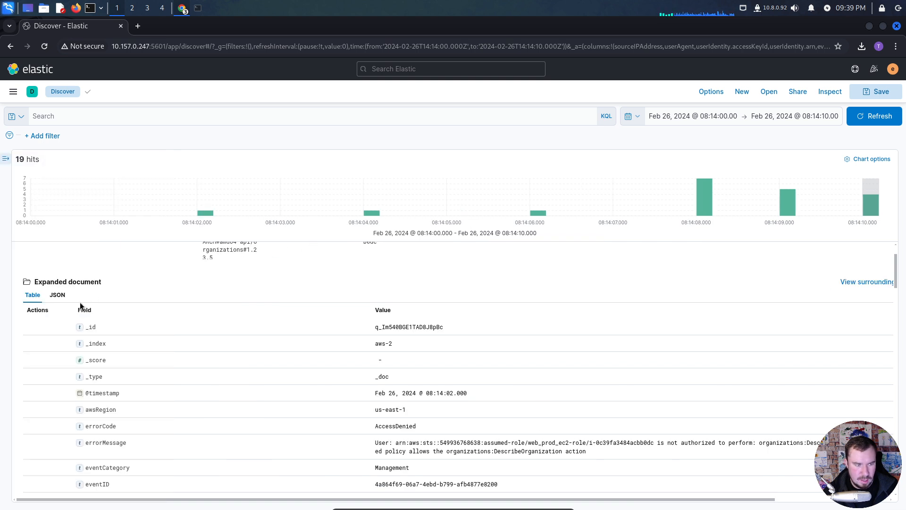
{"action": "scroll", "coordinate": [80, 306], "scroll_direction": "up", "scroll_amount": 3}
{"action": "left_click", "coordinate": [17, 266]}
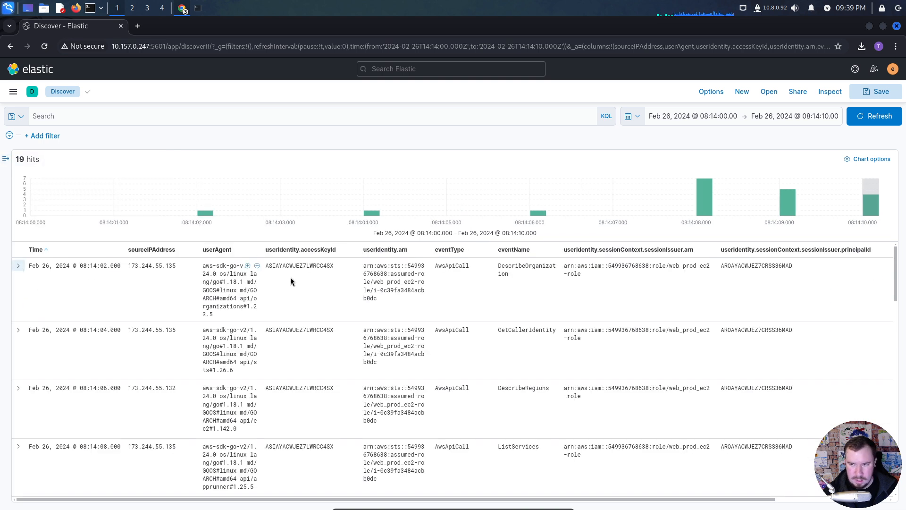
- Move the errorCode column directly after eventName, and the userIdentity.type column directly after errorCode
{"action": "left_click_drag", "start_coordinate": [565, 499], "coordinate": [712, 498]}
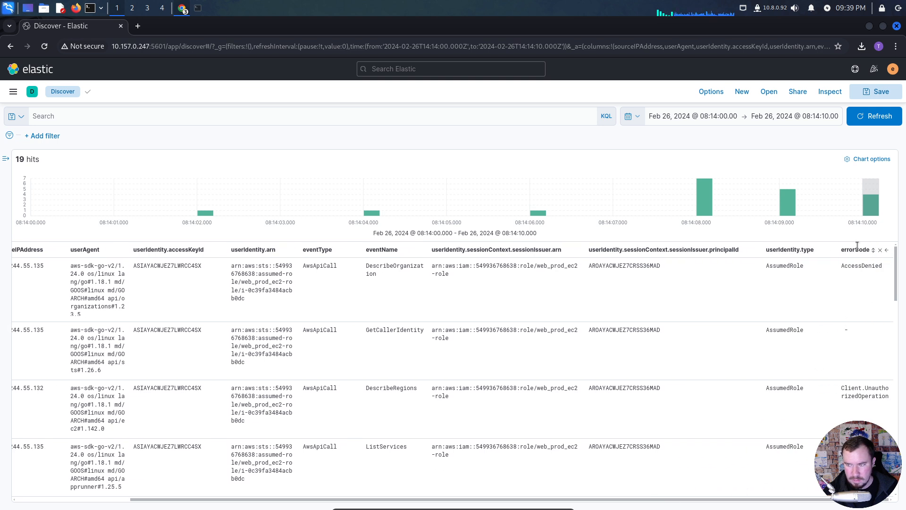
{"action": "left_click", "coordinate": [887, 251]}
{"action": "left_click", "coordinate": [812, 251]}
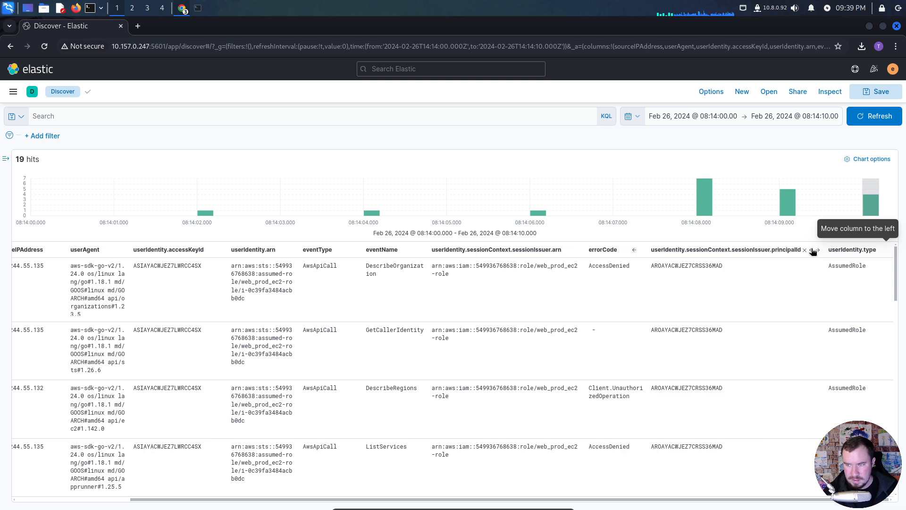
{"action": "left_click", "coordinate": [634, 250]}
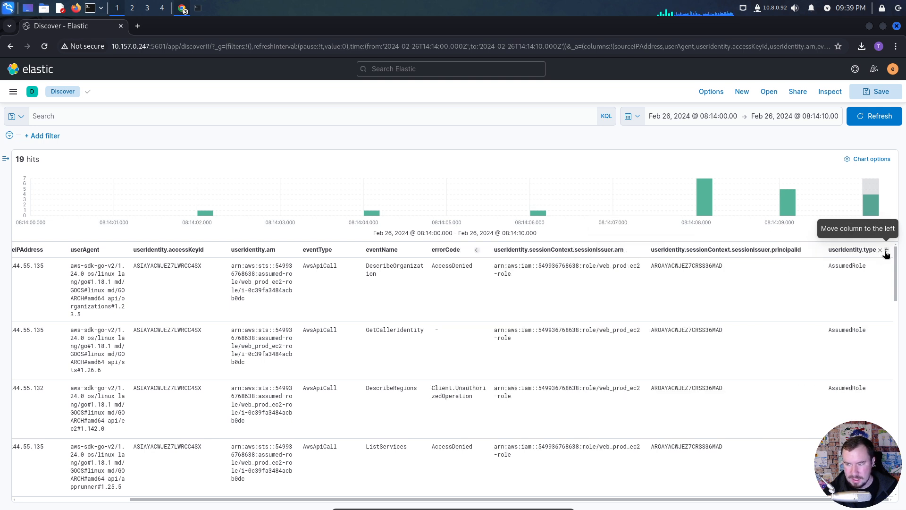
{"action": "left_click", "coordinate": [886, 250]}
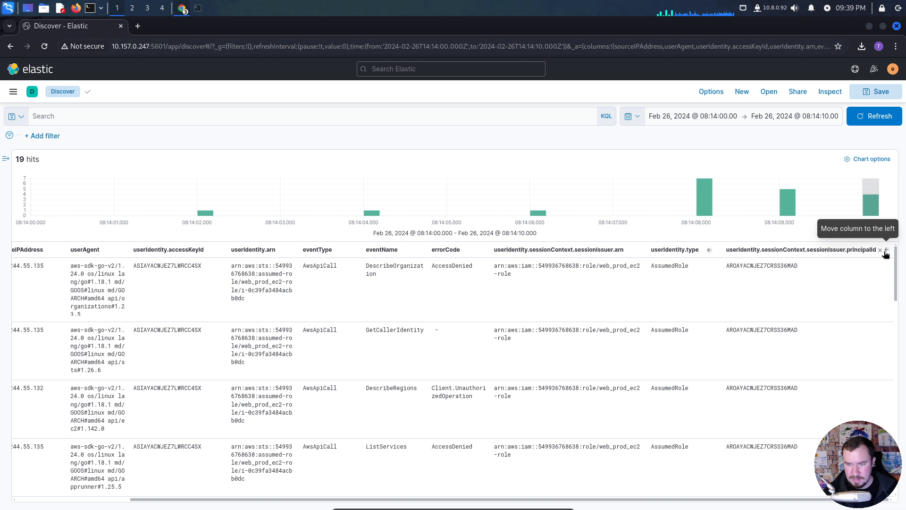
{"action": "left_click", "coordinate": [710, 250]}
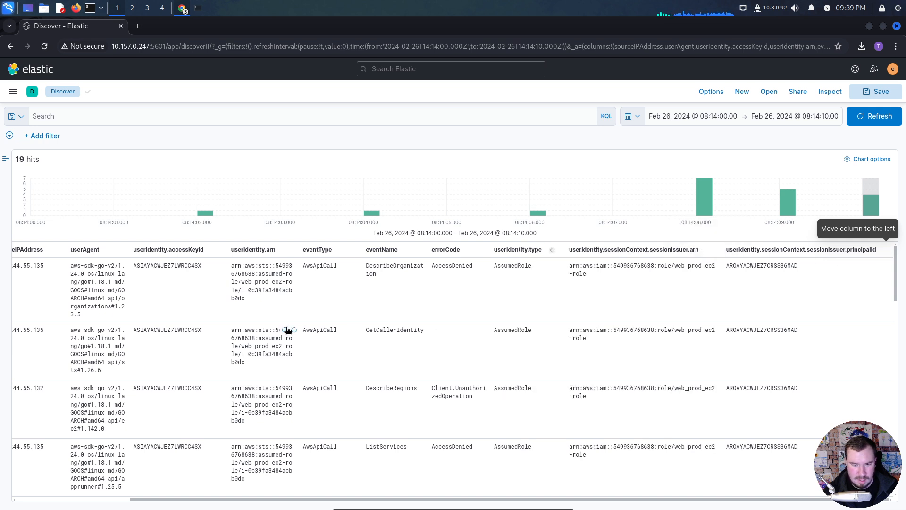
{"action": "left_click_drag", "start_coordinate": [441, 499], "coordinate": [283, 487]}
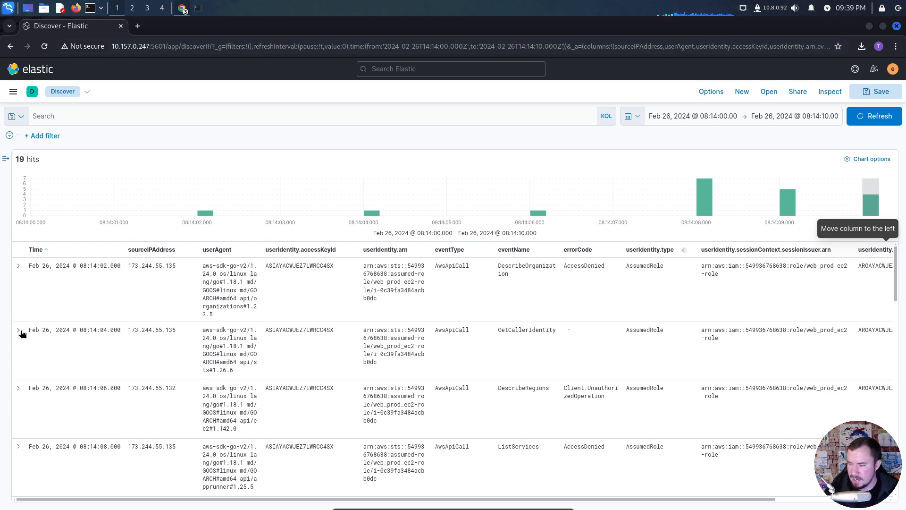
- Switch to the terminal window running the VPN, open a new tab in it, and name the tab Terminal
{"action": "left_click", "coordinate": [202, 9]}
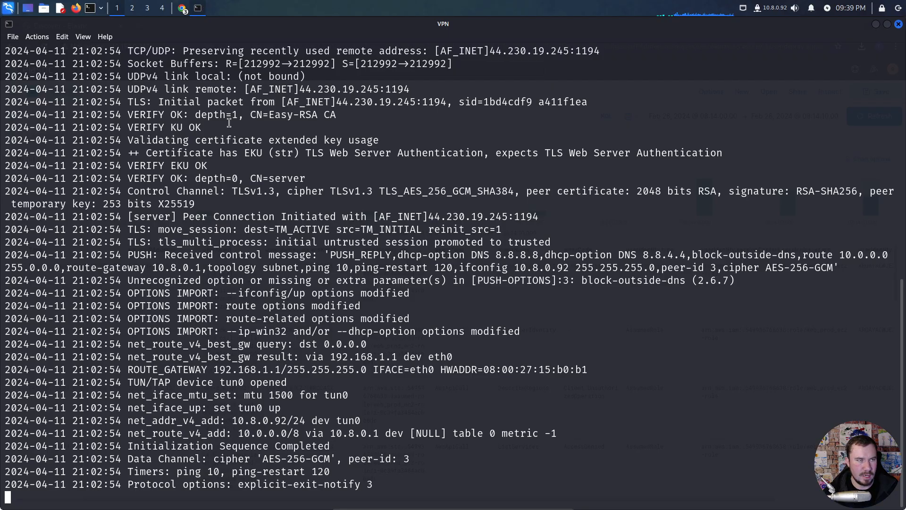
{"action": "key", "text": "ctrl+shift+t"}
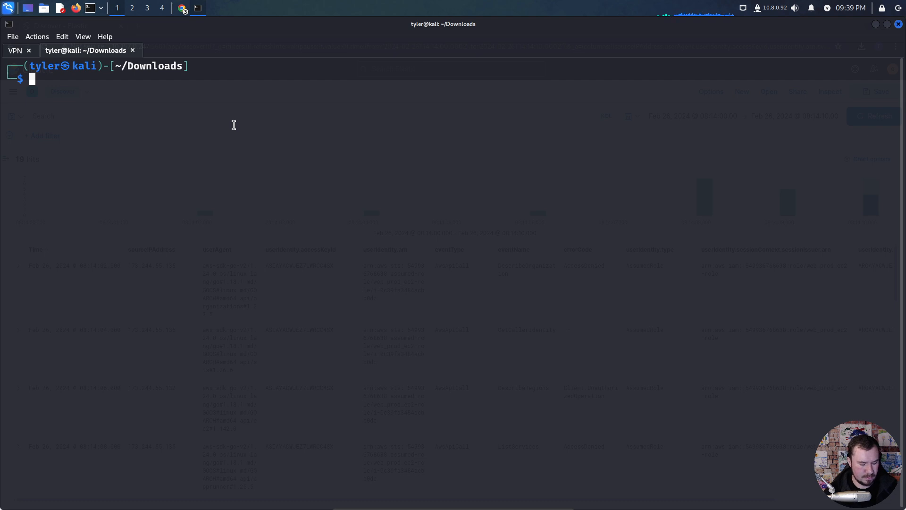
{"action": "key", "text": "alt+shift+s"}
{"action": "type", "text": "Terminal"}
{"action": "key", "text": "Return"}
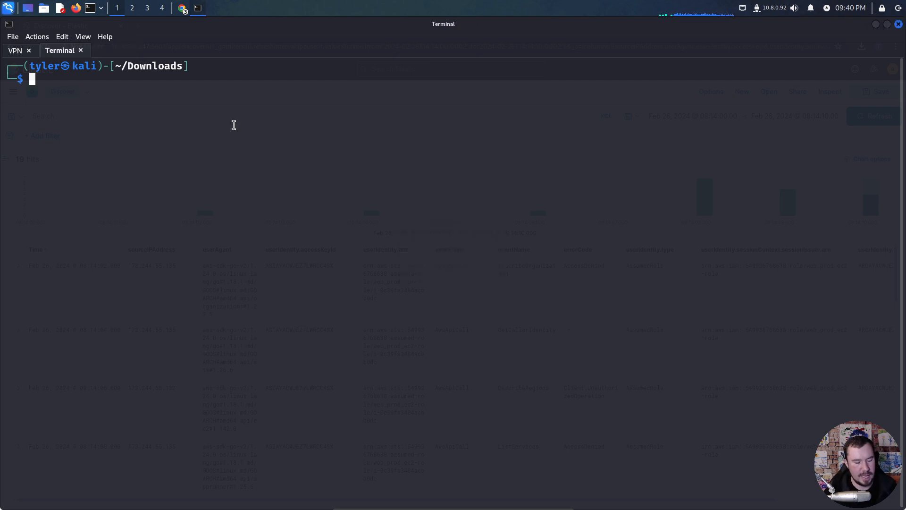
- Run whoami in the new terminal tab and examine the command and its output
{"action": "type", "text": "whoami"}
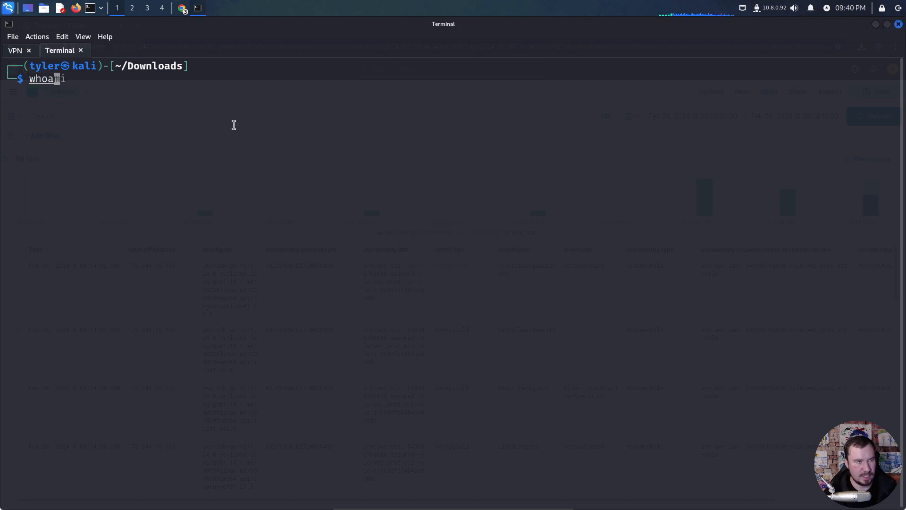
{"action": "key", "text": "Return"}
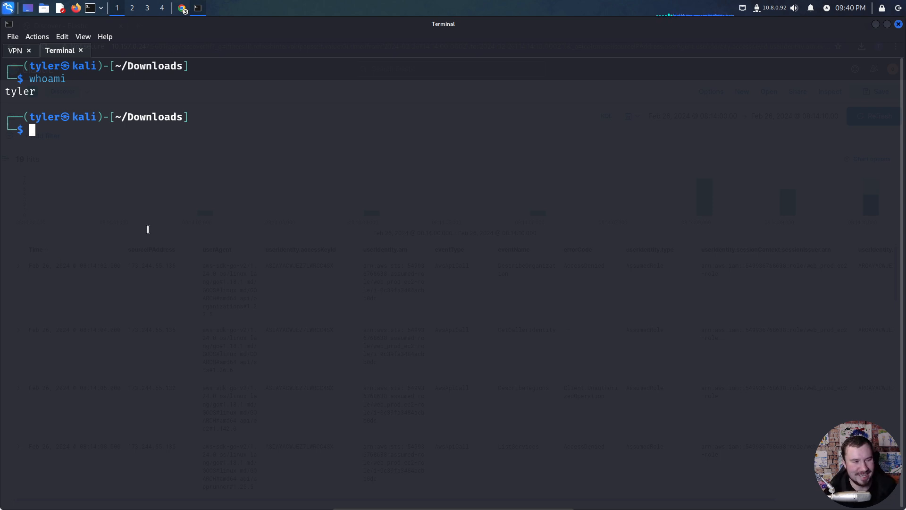
{"action": "left_click_drag", "start_coordinate": [71, 82], "coordinate": [37, 83]}
{"action": "left_click", "coordinate": [45, 96]}
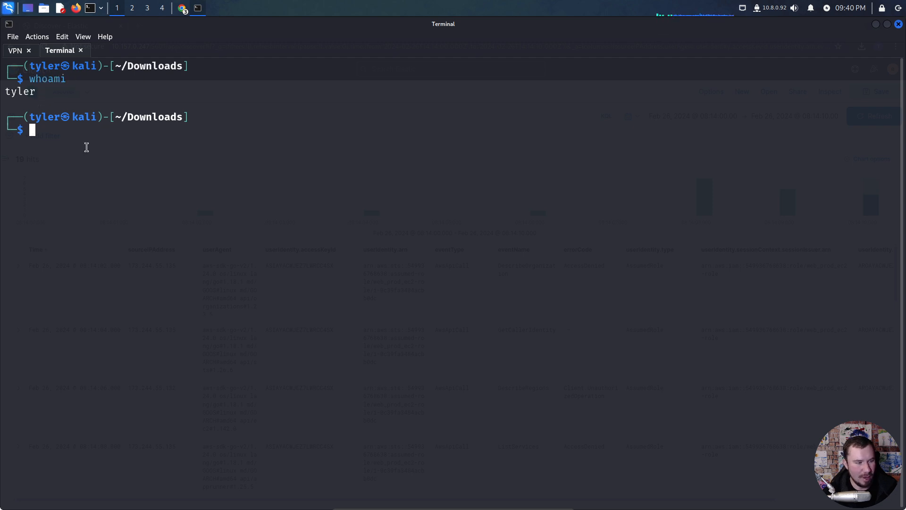
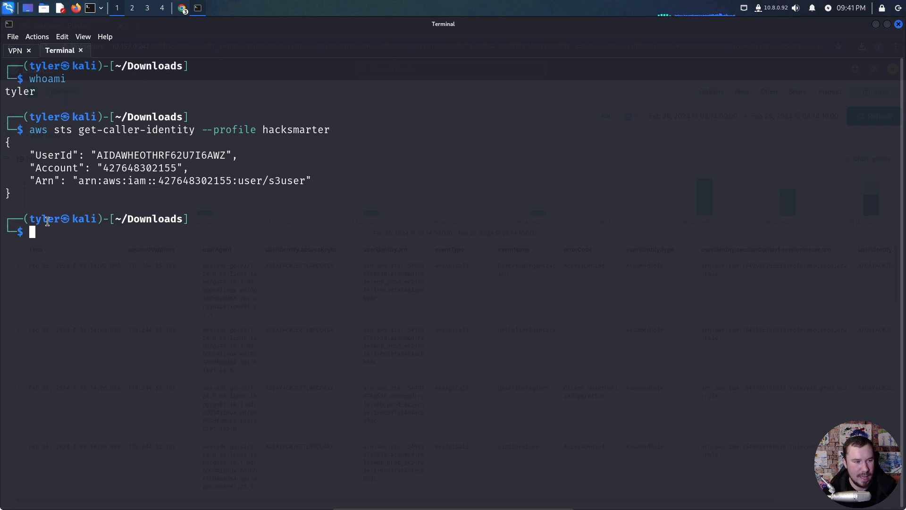
- Examine the aws sts get-caller-identity command for the hacksmarter profile and the identity details it returns
{"action": "left_click_drag", "start_coordinate": [31, 194], "coordinate": [5, 116]}
{"action": "left_click", "coordinate": [162, 144]}
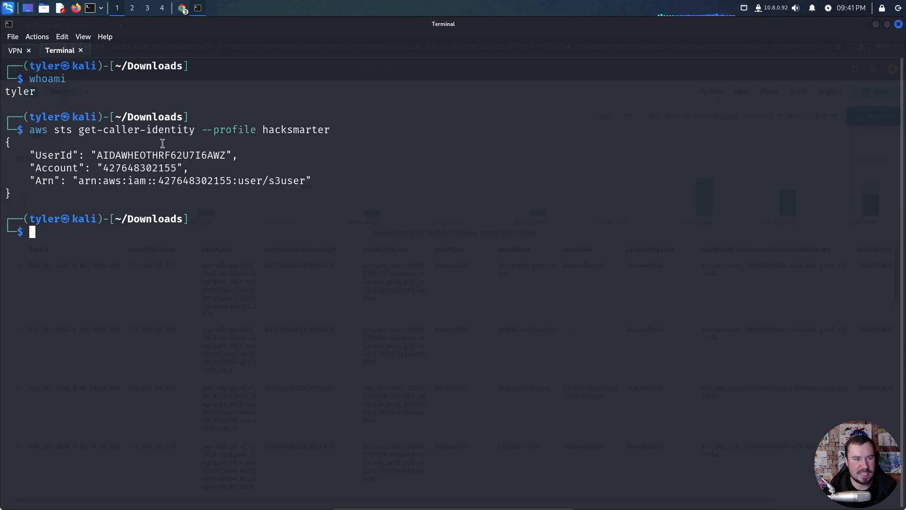
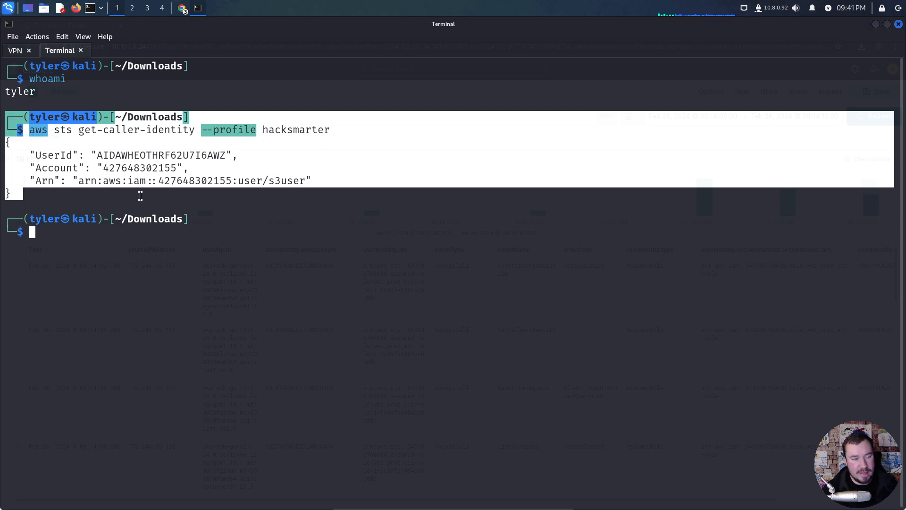
{"action": "left_click", "coordinate": [140, 196]}
{"action": "left_click_drag", "start_coordinate": [24, 194], "coordinate": [4, 121]}
{"action": "left_click", "coordinate": [75, 166]}
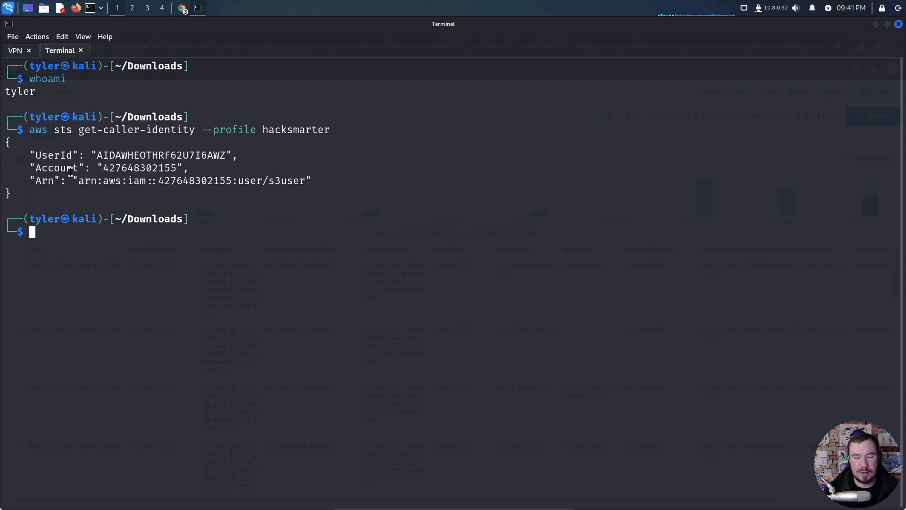
- Switch to Elastic Discover and copy a screenshot of the first two event rows, from the sourceIPAddress column through userIdentity.sessionContext.sessionIssuer.arn
{"action": "key", "text": "alt+Tab"}
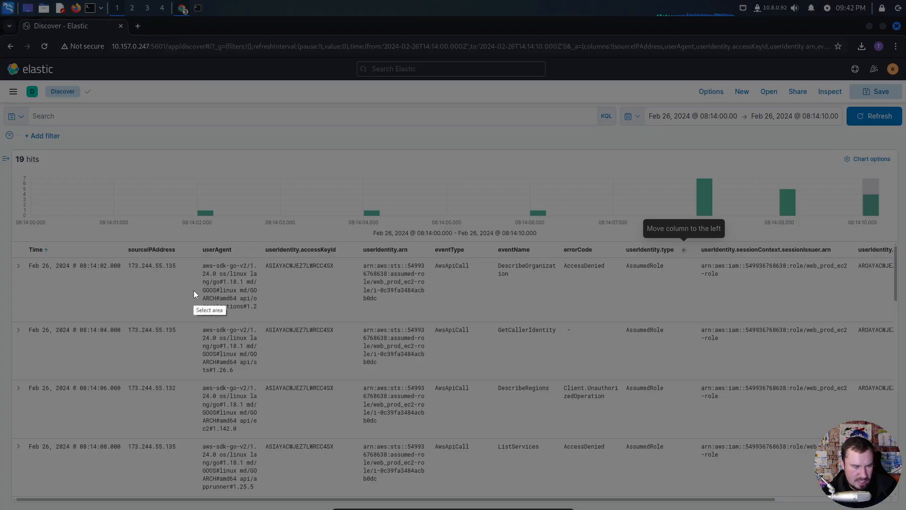
{"action": "left_click_drag", "start_coordinate": [122, 235], "coordinate": [358, 345]}
{"action": "left_click_drag", "start_coordinate": [431, 357], "coordinate": [863, 387]}
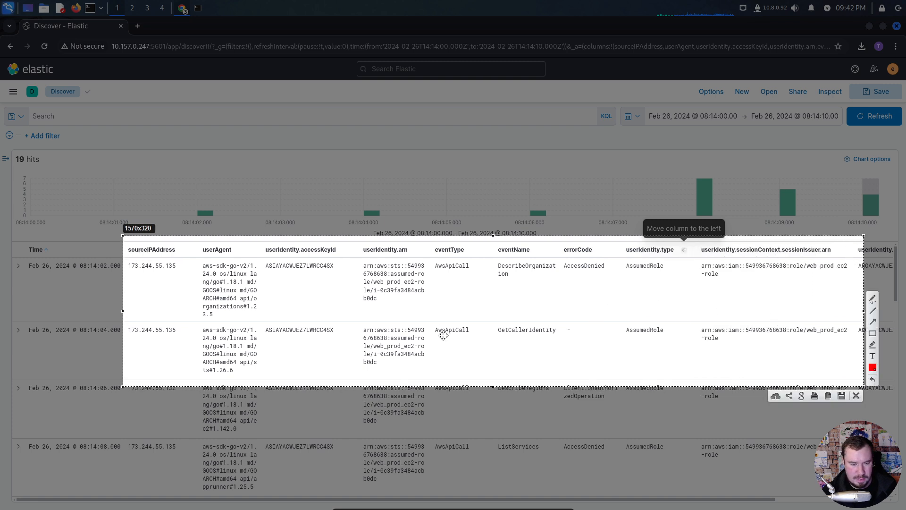
{"action": "key", "text": "ctrl+c"}
{"action": "key", "text": "alt+Tab"}
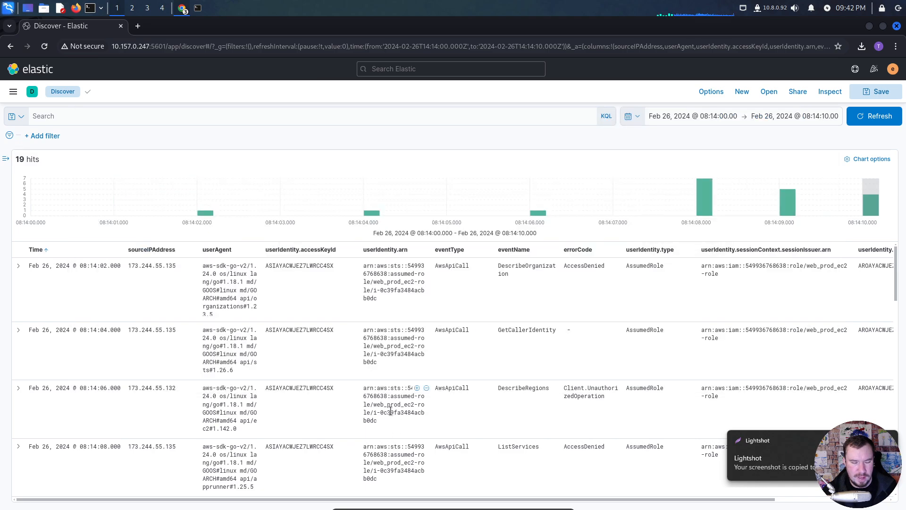
- Switch to the Notion page "Detect Threats in the Cloud with ELK Stack" and try to paste the screenshot below the scenario text
{"action": "key", "text": "alt+Tab"}
{"action": "key", "text": "alt+Tab"}
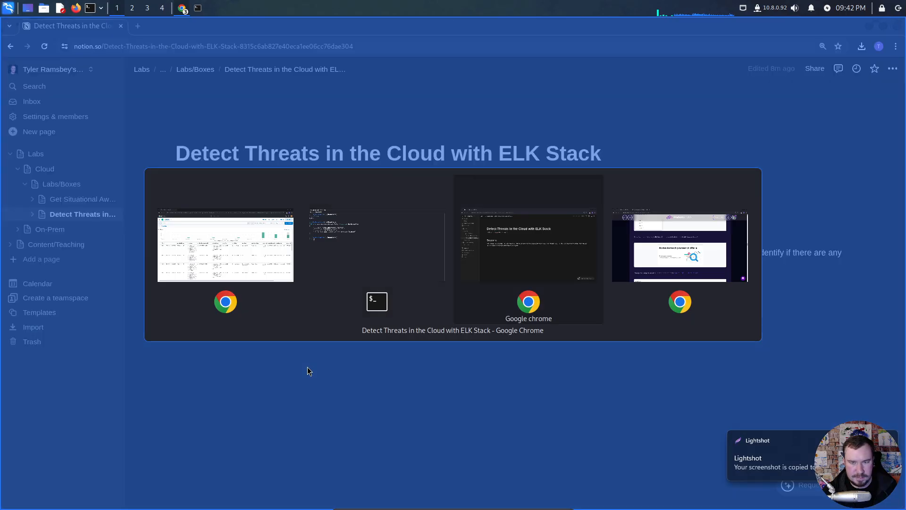
{"action": "left_click", "coordinate": [460, 286]}
{"action": "key", "text": "Return"}
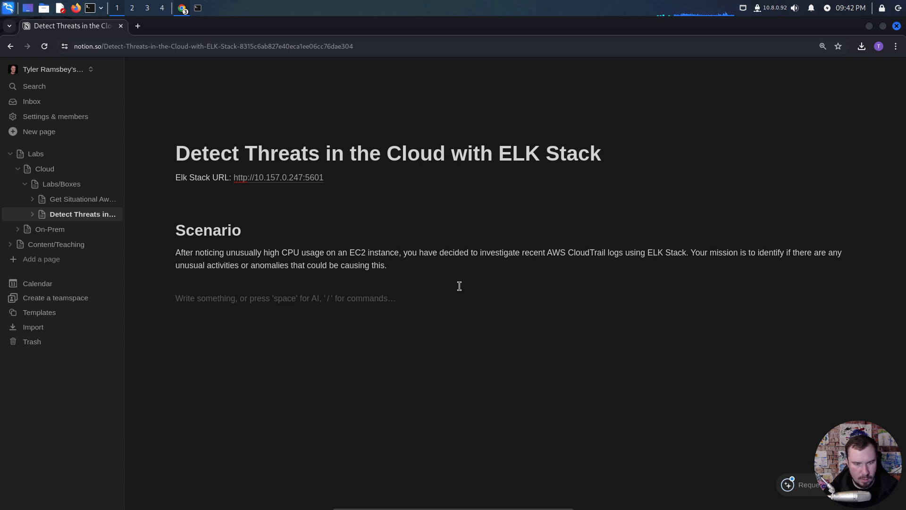
{"action": "right_click", "coordinate": [315, 313]}
{"action": "key", "text": "Escape"}
{"action": "left_click", "coordinate": [242, 292]}
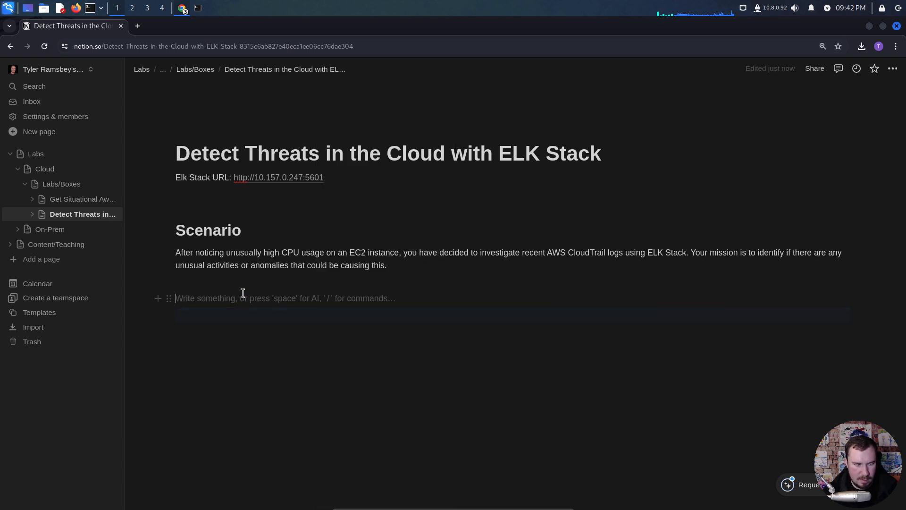
{"action": "right_click", "coordinate": [240, 297]}
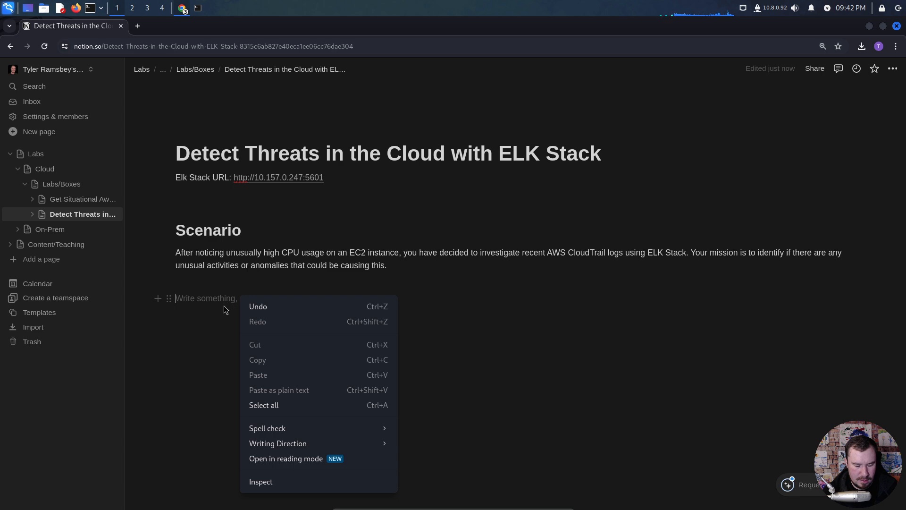
{"action": "key", "text": "Escape"}
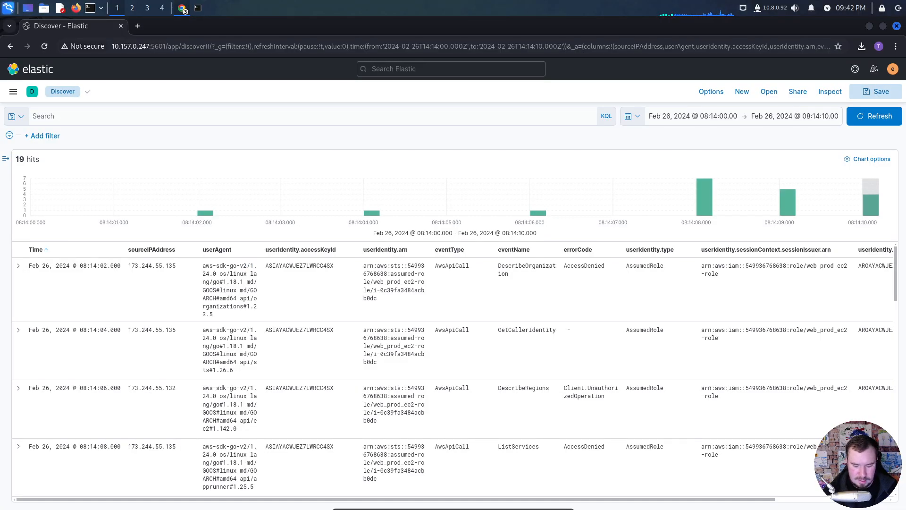
- Copy a screenshot of the first two Elastic events from Time through userIdentity.sessionContext.sessionIssuer.arn, and return to the Notion notes page
{"action": "key", "text": "Print"}
{"action": "mouse_move", "coordinate": [11, 236]}
{"action": "left_mouse_down"}
{"action": "mouse_move", "coordinate": [439, 364]}
{"action": "mouse_move", "coordinate": [683, 386]}
{"action": "mouse_move", "coordinate": [861, 386]}
{"action": "mouse_move", "coordinate": [853, 380]}
{"action": "left_mouse_up"}
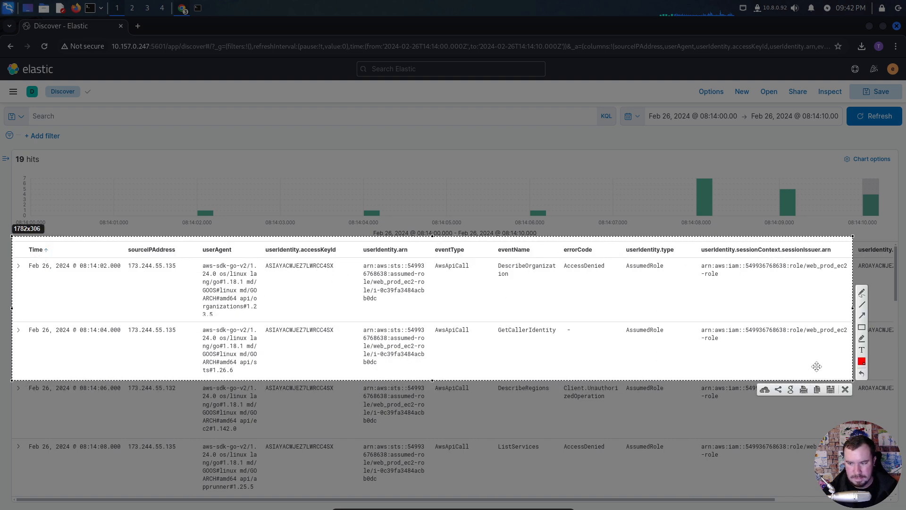
{"action": "key", "text": "ctrl+c"}
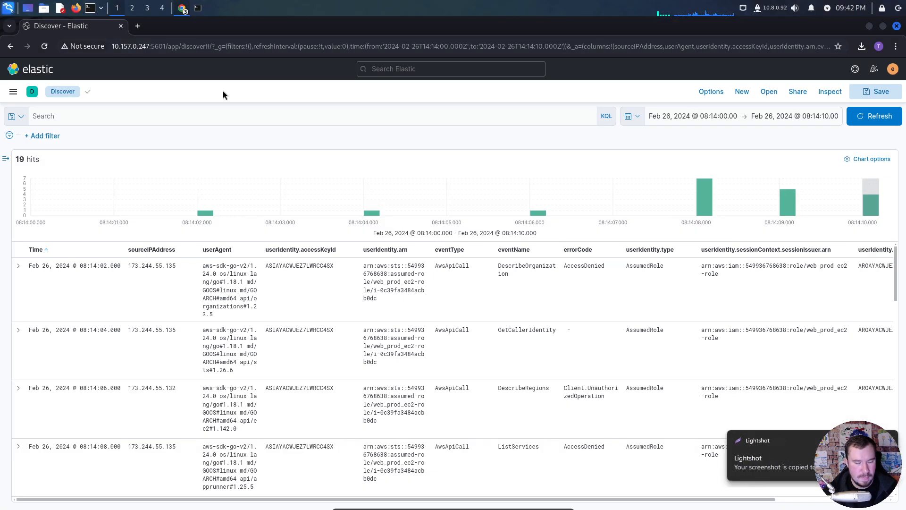
{"action": "left_click", "coordinate": [198, 113]}
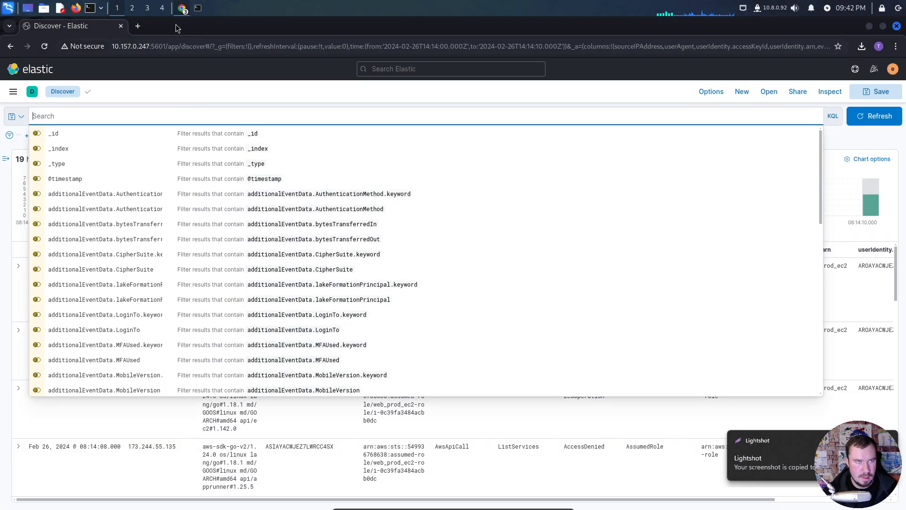
{"action": "left_click", "coordinate": [181, 8]}
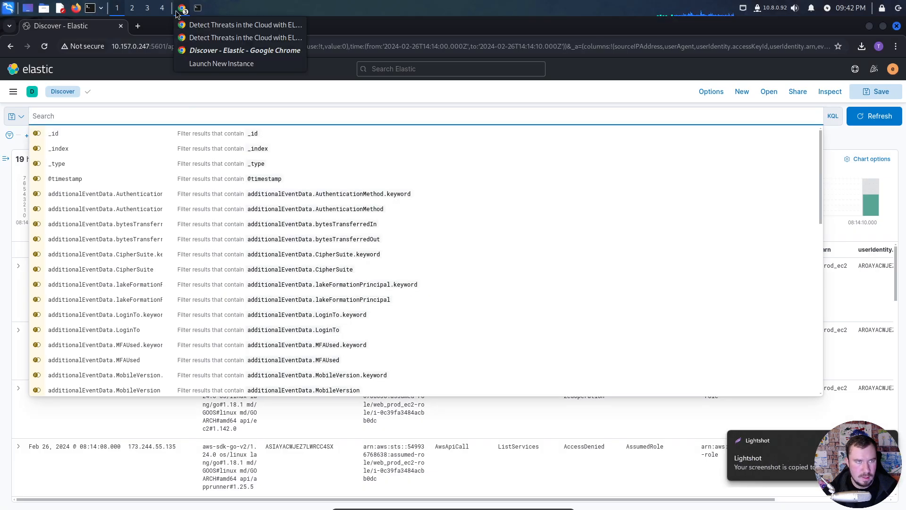
{"action": "left_click", "coordinate": [208, 38]}
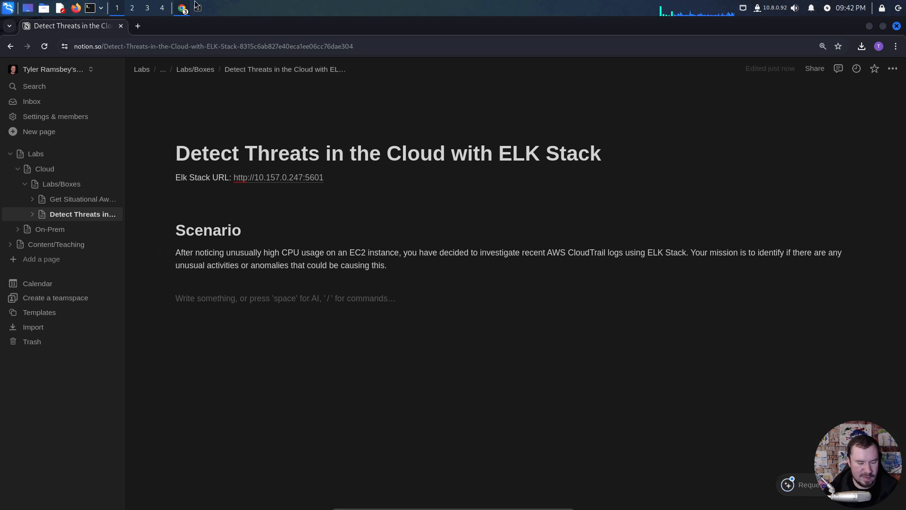
- Search Google in a new browser tab for "greenshot kali"
{"action": "left_click", "coordinate": [138, 26]}
{"action": "type", "text": "g"}
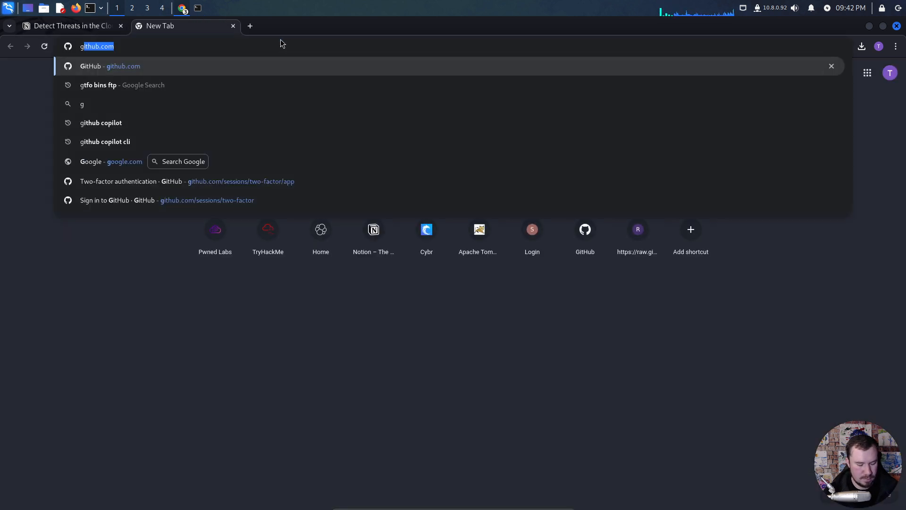
{"action": "type", "text": "reenshot kali"}
{"action": "key", "text": "Return"}
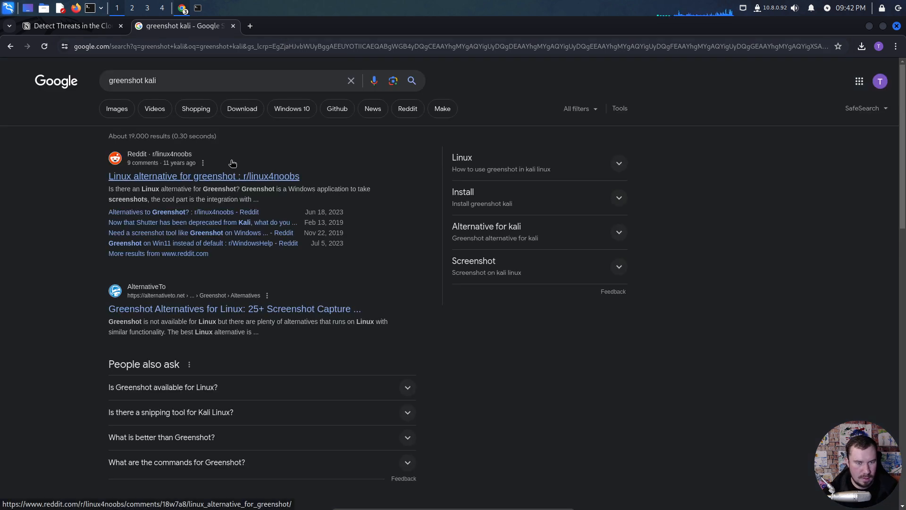
- Replace the search query with "lightshot kali" and run the search
{"action": "left_click_drag", "start_coordinate": [160, 81], "coordinate": [100, 78]}
{"action": "type", "text": "lig"}
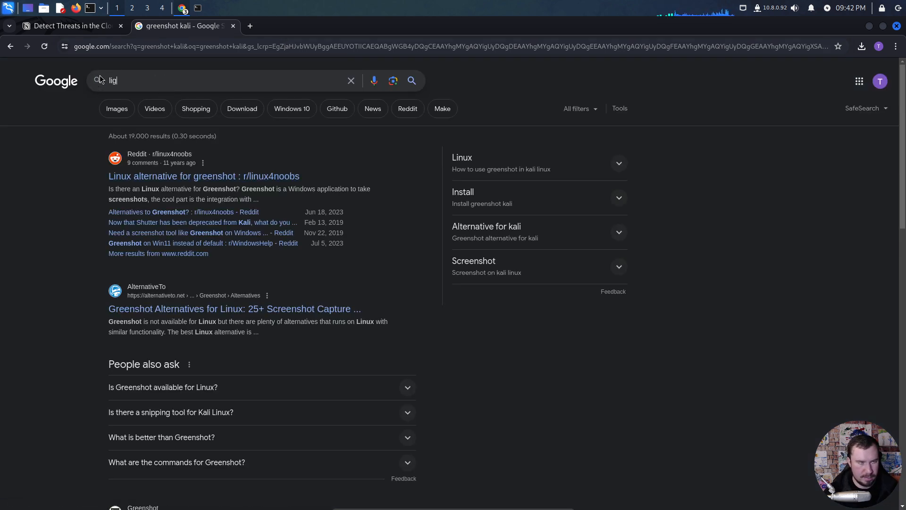
{"action": "type", "text": "htshot kali"}
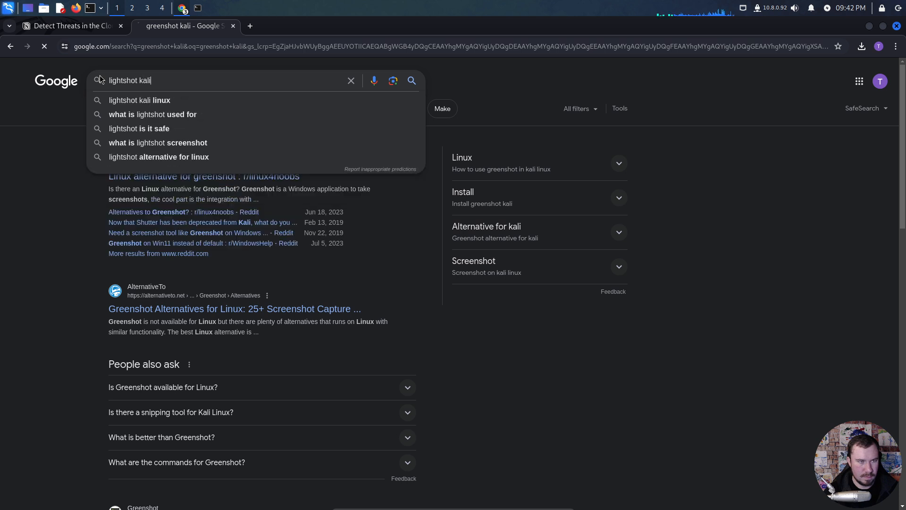
{"action": "key", "text": "Return"}
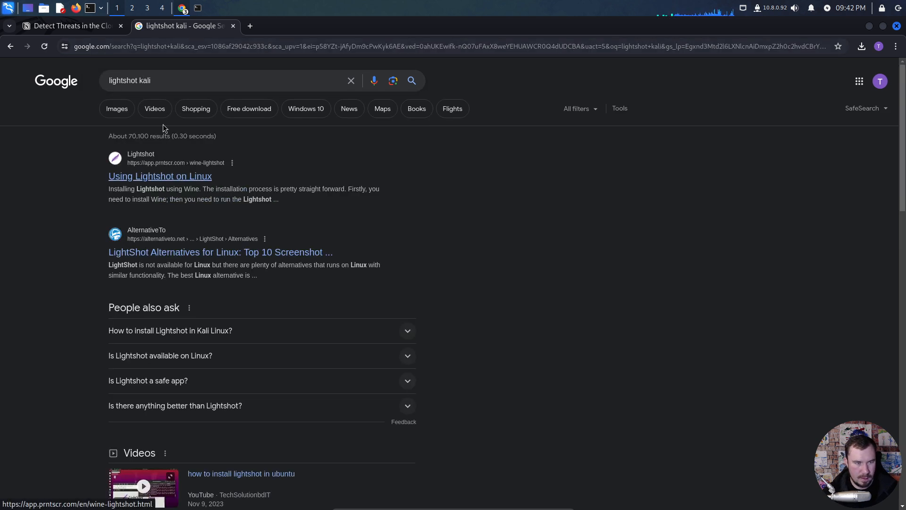
- Search for "lightshot linux alternative" and open the r/archlinux thread "best lightshot alternative?"
{"action": "left_click_drag", "start_coordinate": [160, 80], "coordinate": [62, 69]}
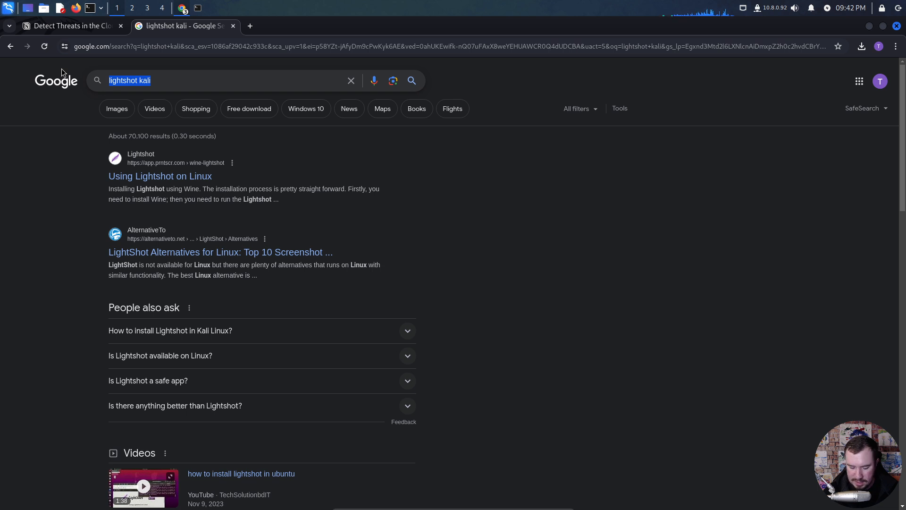
{"action": "type", "text": "light shot"}
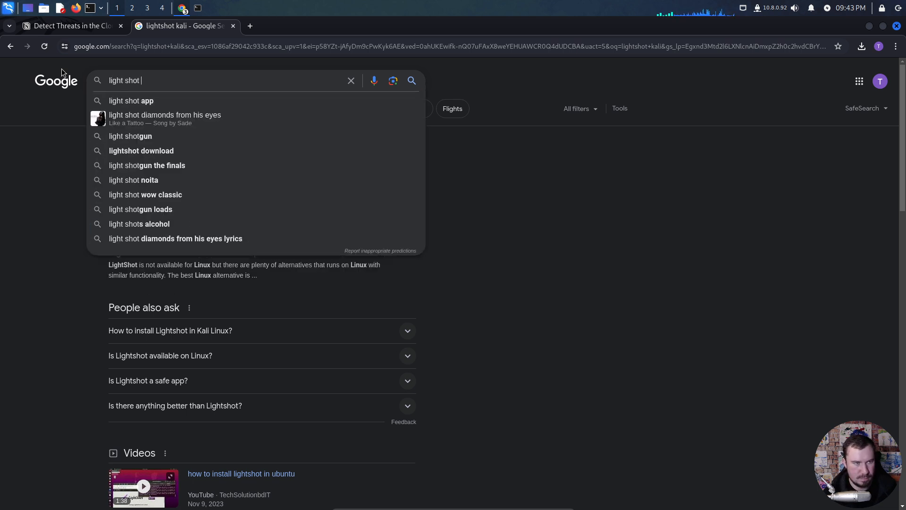
{"action": "key", "text": "BackSpace"}
{"action": "key", "text": "BackSpace"}
{"action": "key", "text": "BackSpace"}
{"action": "key", "text": "BackSpace"}
{"action": "key", "text": "BackSpace"}
{"action": "type", "text": "shot linux a"}
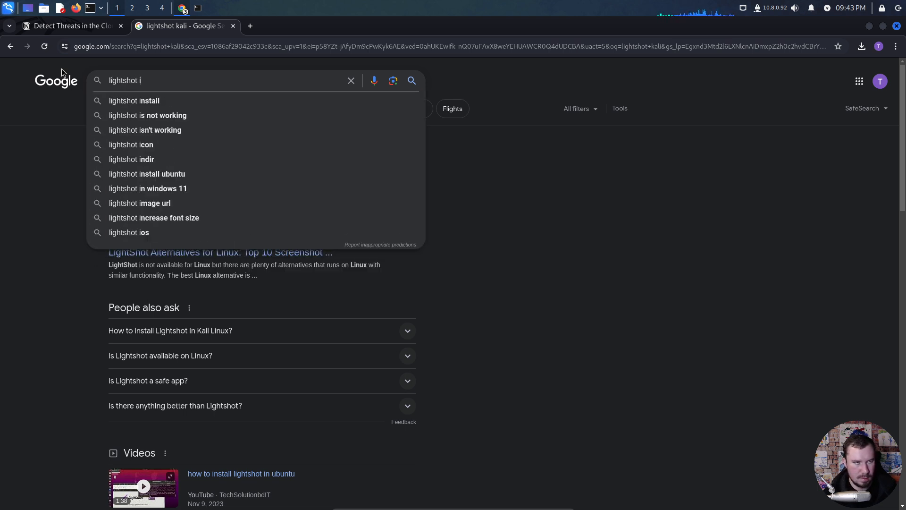
{"action": "type", "text": "lternative"}
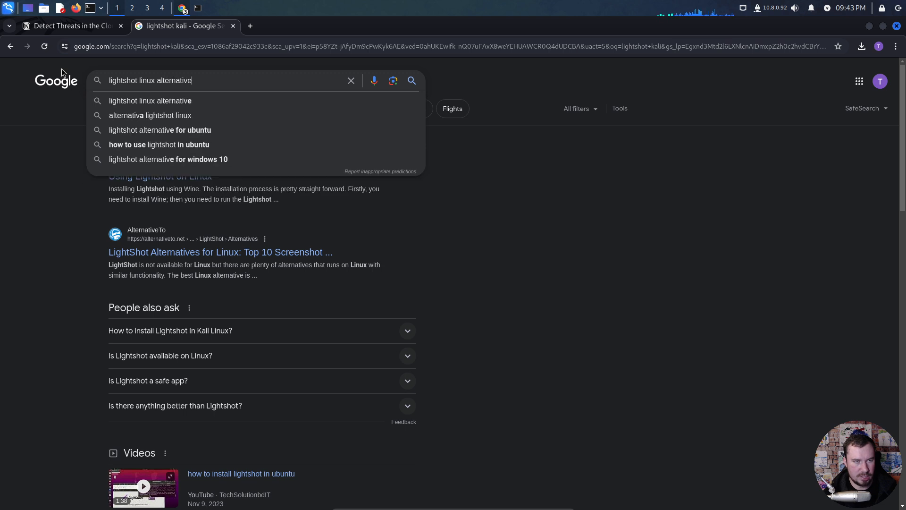
{"action": "key", "text": "Return"}
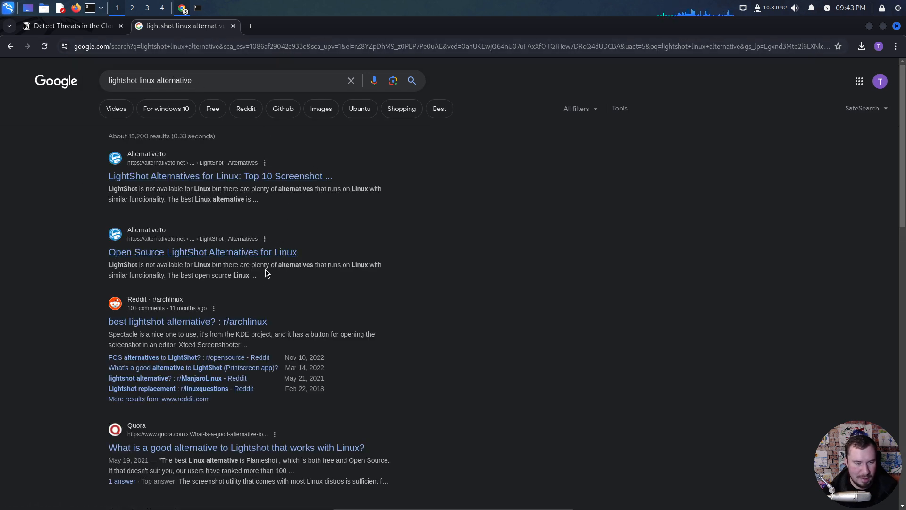
{"action": "left_click", "coordinate": [258, 322]}
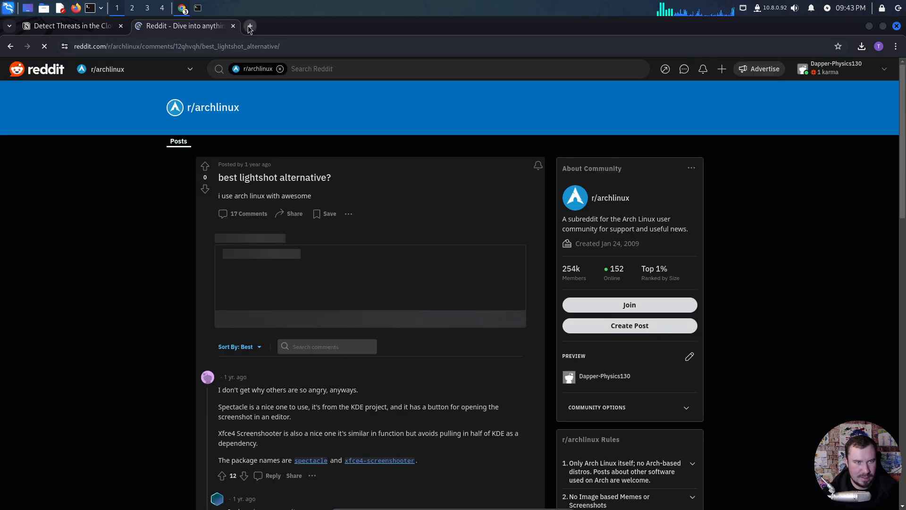
- Search for "fireshot kali" in a new browser tab and open Flameshot's Install on Linux documentation page
{"action": "left_click", "coordinate": [250, 26]}
{"action": "type", "text": "greenshot"}
{"action": "key", "text": "BackSpace"}
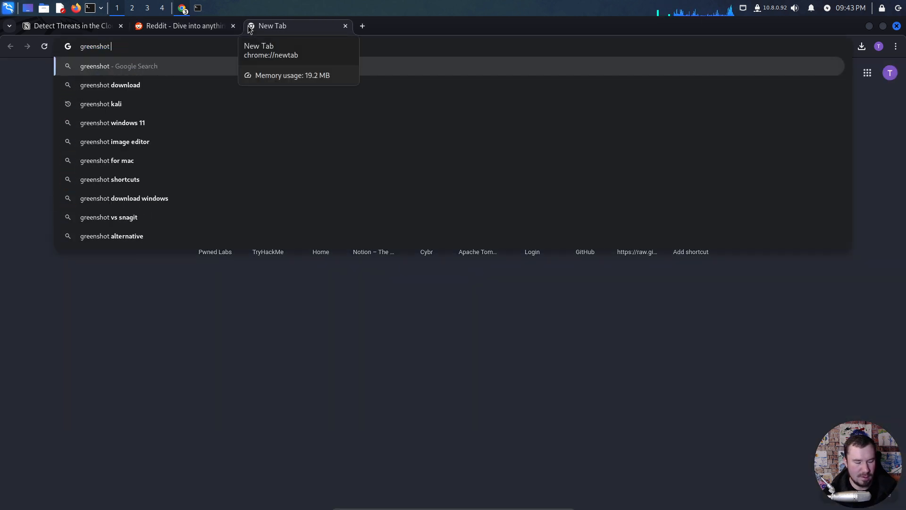
{"action": "key", "text": "BackSpace"}
{"action": "key", "text": "BackSpace"}
{"action": "key", "text": "BackSpace"}
{"action": "key", "text": "BackSpace"}
{"action": "key", "text": "BackSpace"}
{"action": "key", "text": "BackSpace"}
{"action": "key", "text": "BackSpace"}
{"action": "key", "text": "BackSpace"}
{"action": "key", "text": "BackSpace"}
{"action": "type", "text": "fireshot kali"}
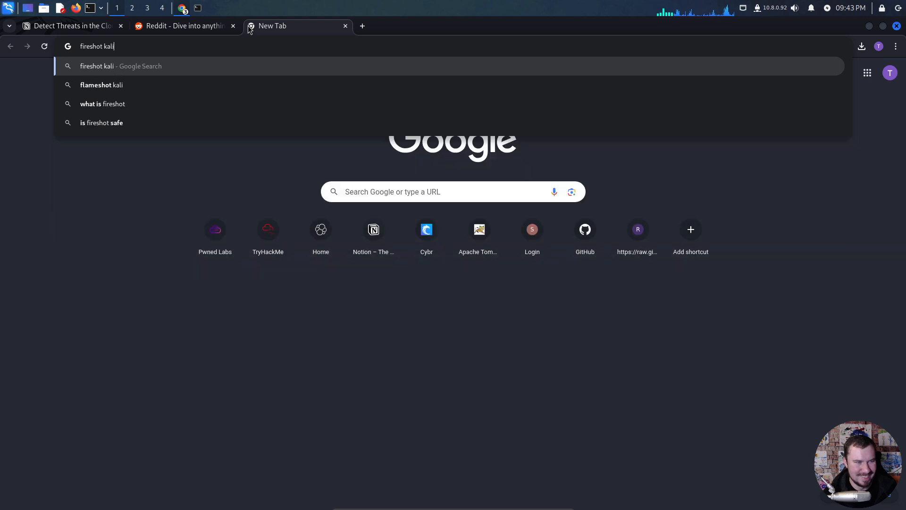
{"action": "key", "text": "Return"}
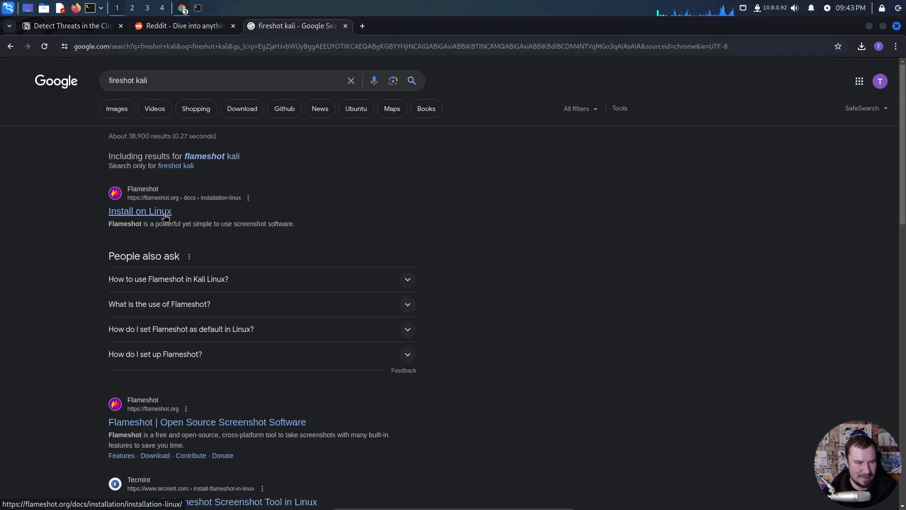
{"action": "left_click", "coordinate": [164, 217]}
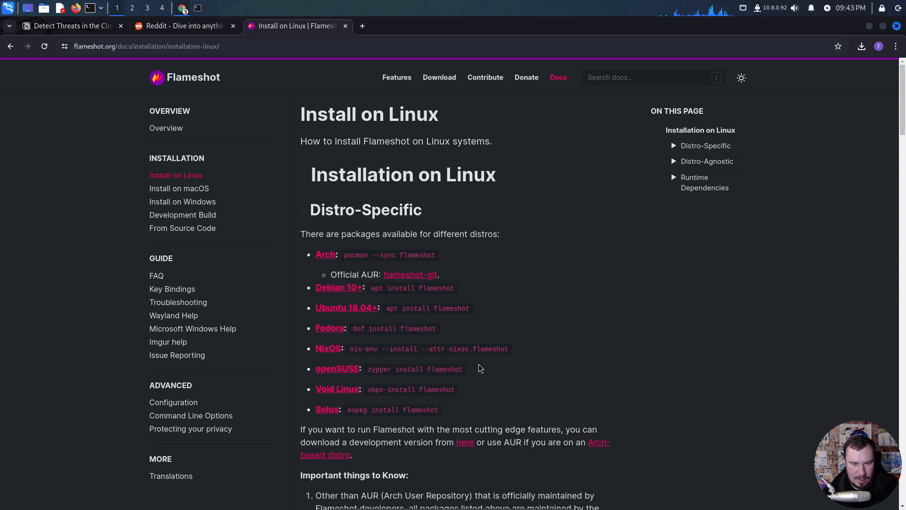
- Install Flameshot from the terminal with "sudo apt install flameshot", entering the sudo password and accepting the installation
{"action": "left_click", "coordinate": [200, 9]}
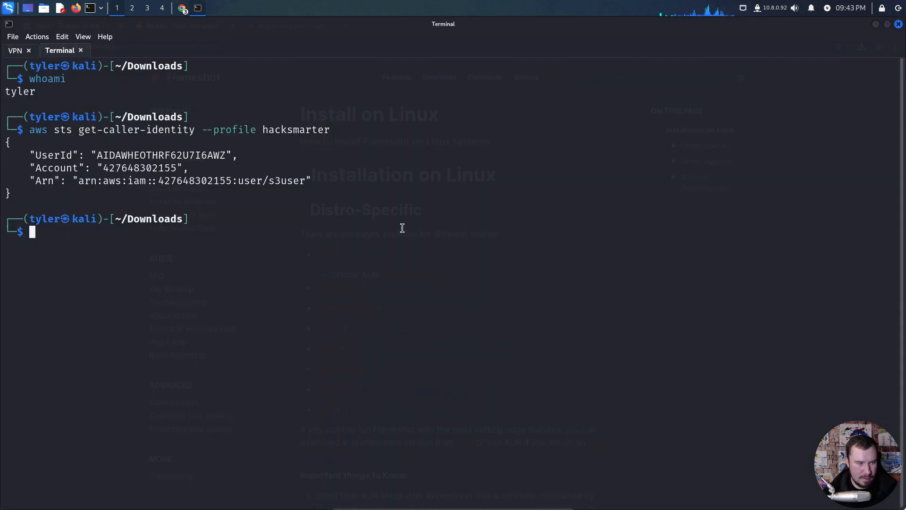
{"action": "type", "text": "sudo apt install fal"}
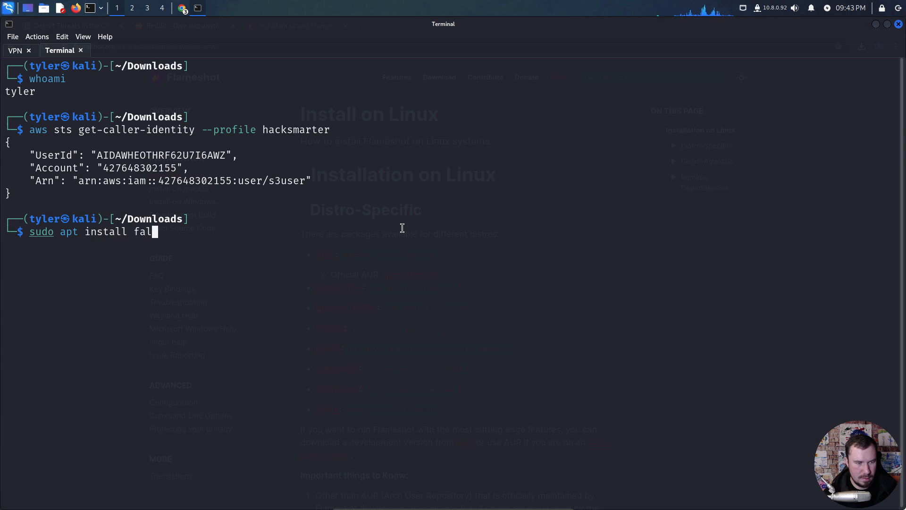
{"action": "key", "text": "BackSpace"}
{"action": "key", "text": "BackSpace"}
{"action": "type", "text": "lameshot"}
{"action": "key", "text": "Return"}
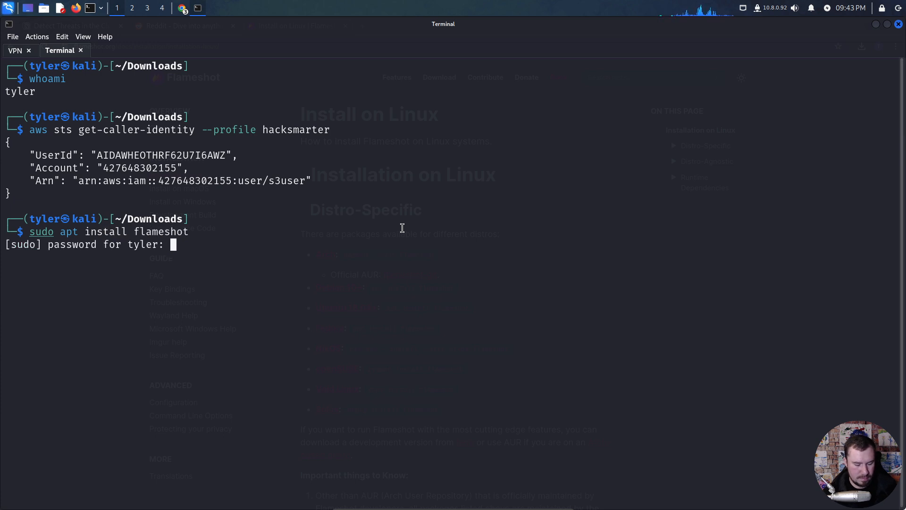
{"action": "key", "text": "Return"}
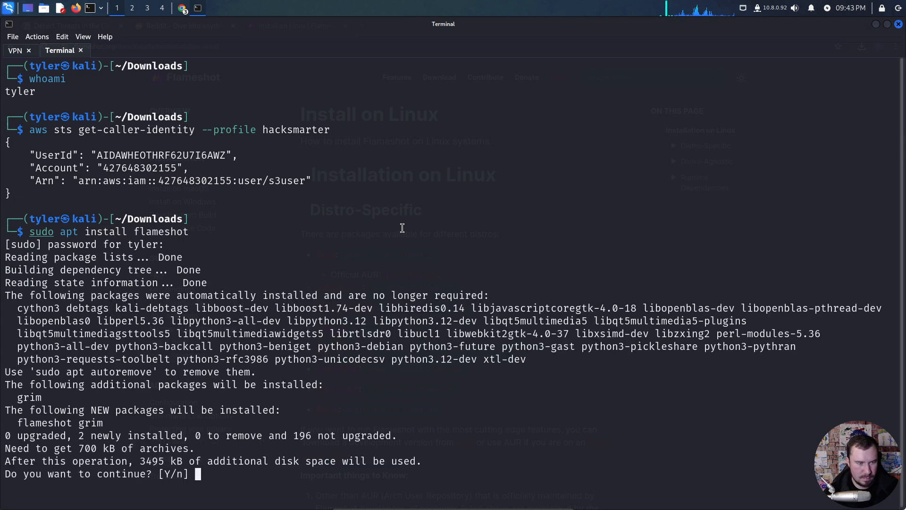
{"action": "type", "text": "y"}
{"action": "key", "text": "Return"}
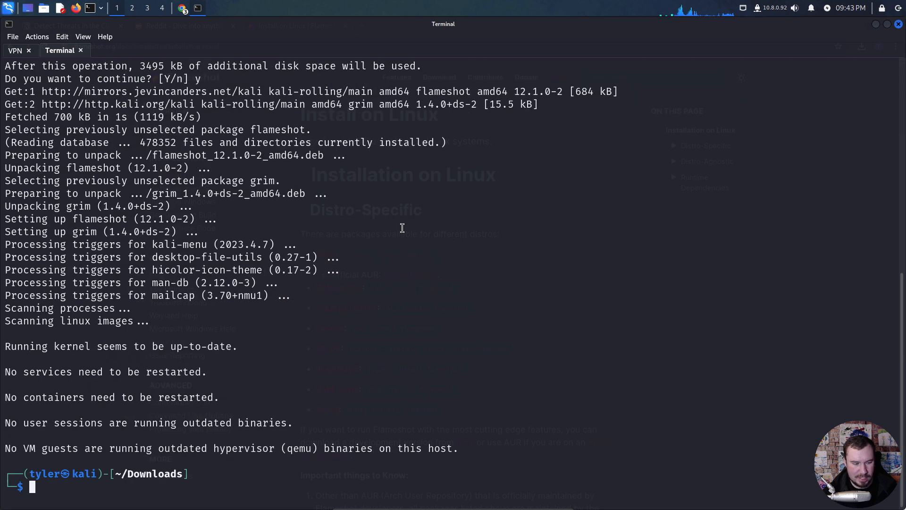
- Launch Flameshot by searching the applications for "flame" and open its configuration window
{"action": "key", "text": "super"}
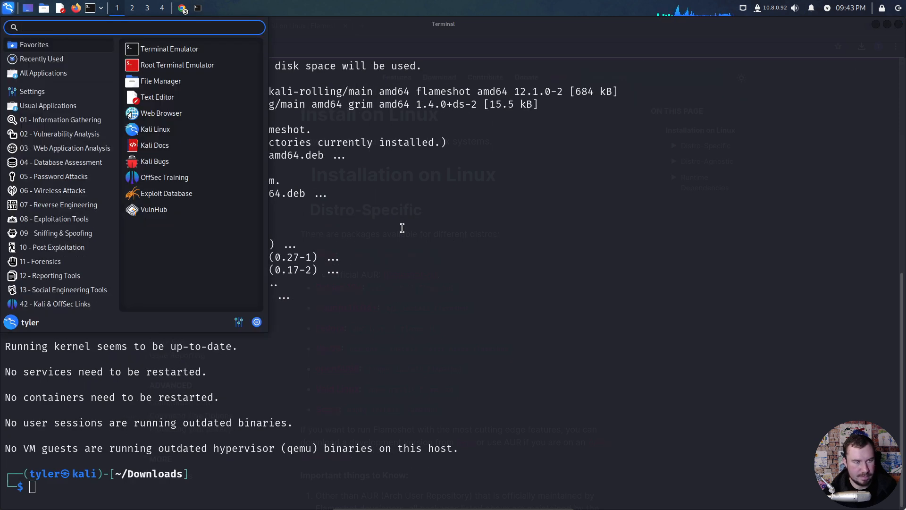
{"action": "type", "text": "flame"}
{"action": "left_click", "coordinate": [144, 55]}
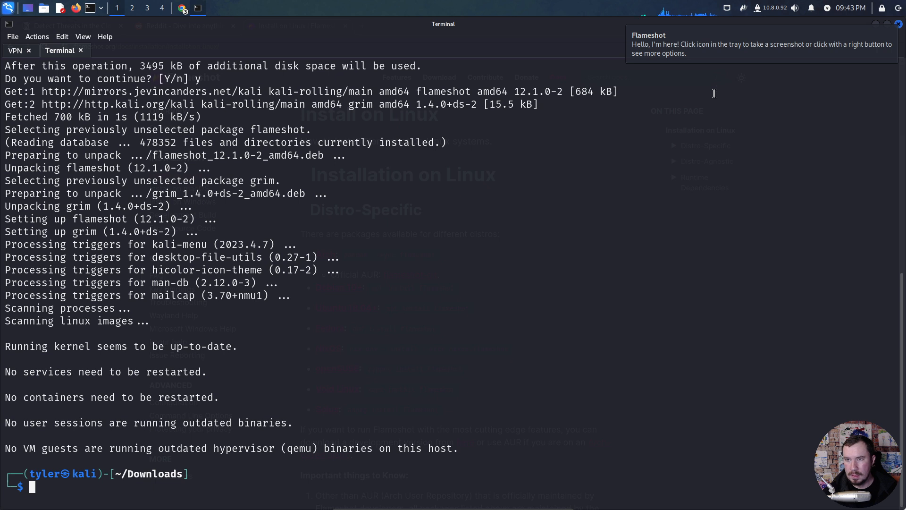
{"action": "right_click", "coordinate": [748, 8]}
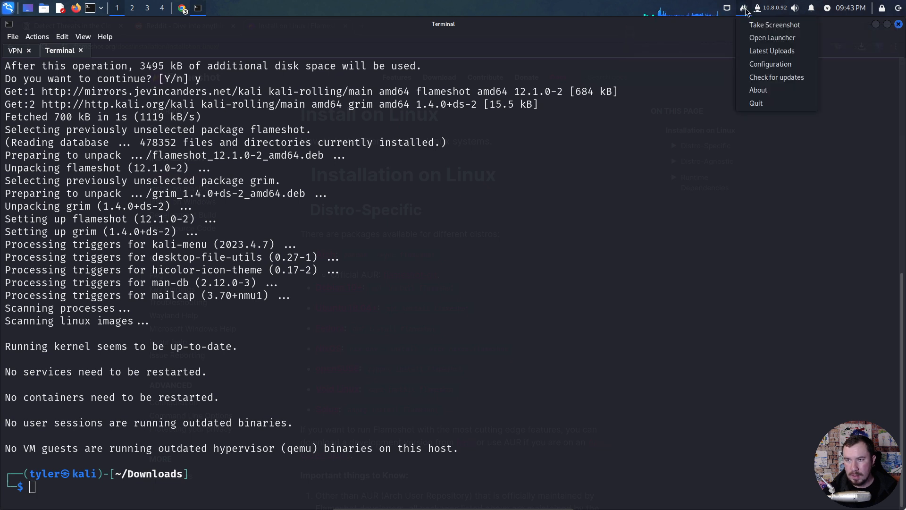
{"action": "left_click", "coordinate": [760, 65]}
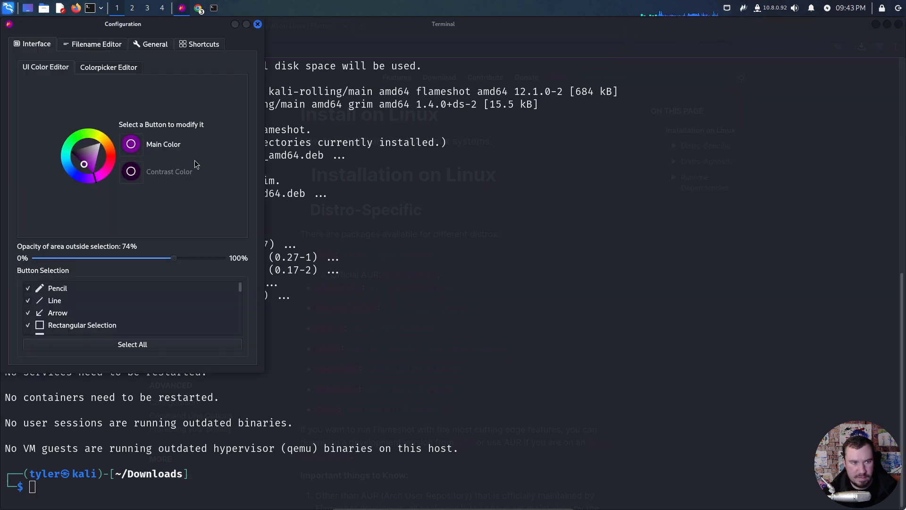
- Examine Flameshot's shortcut list and general options for how captures are triggered, copied and saved
{"action": "left_click", "coordinate": [199, 45]}
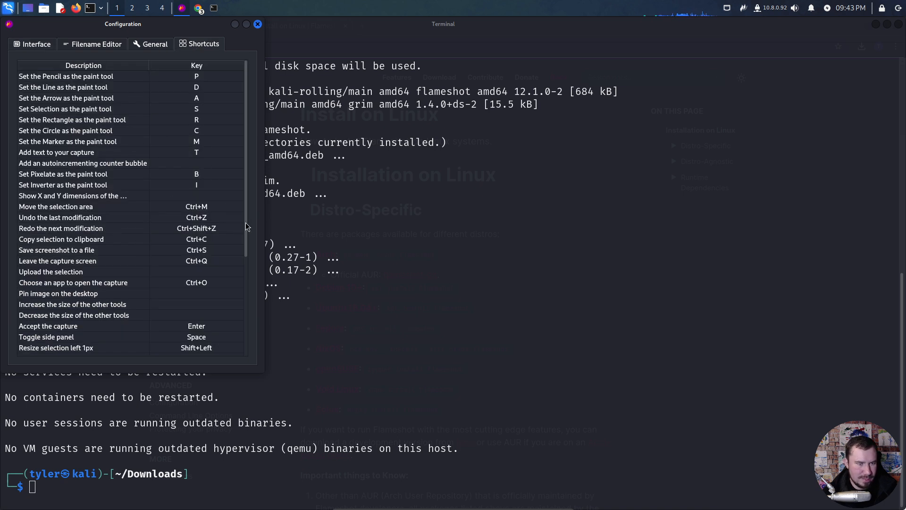
{"action": "left_click_drag", "start_coordinate": [247, 228], "coordinate": [242, 345]}
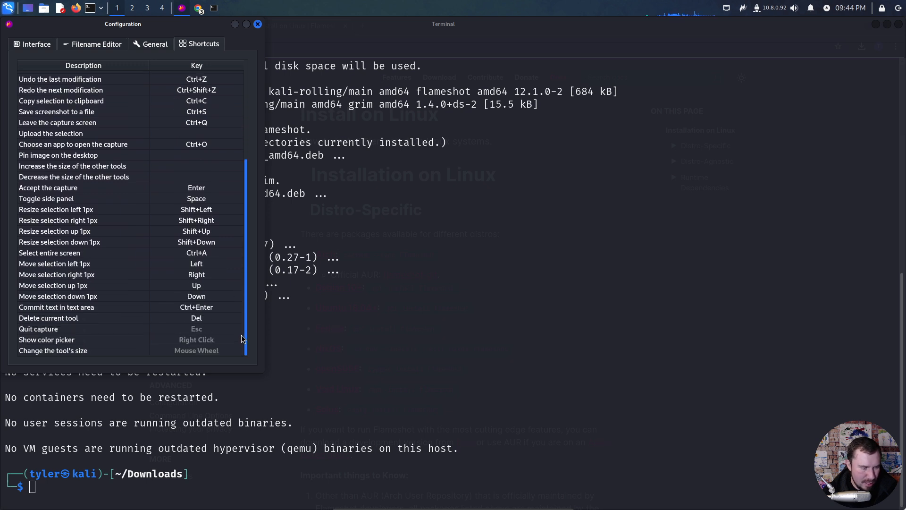
{"action": "scroll", "coordinate": [242, 314], "scroll_direction": "up", "scroll_amount": 2}
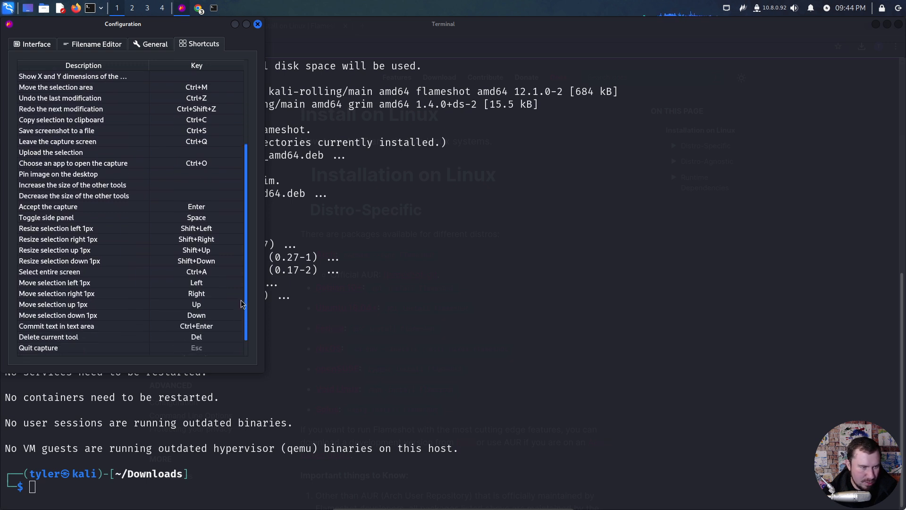
{"action": "left_click_drag", "start_coordinate": [241, 300], "coordinate": [241, 207]}
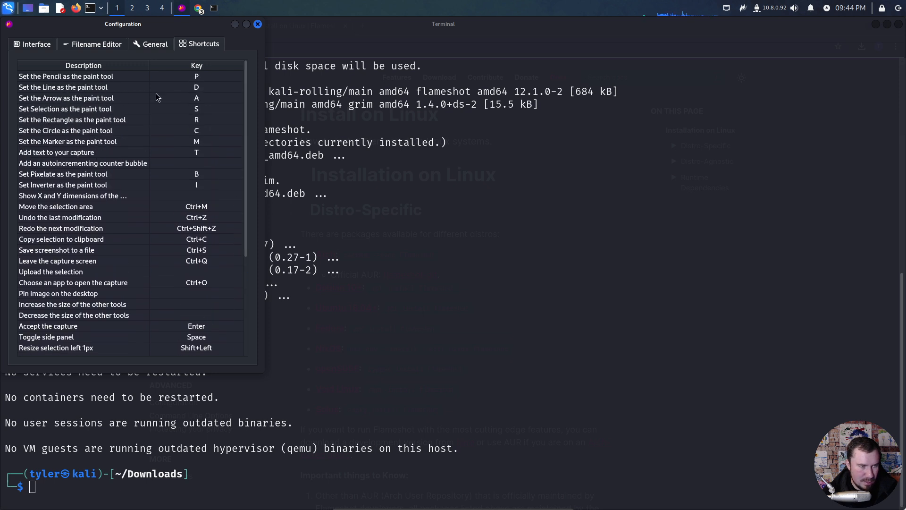
{"action": "left_click", "coordinate": [147, 45]}
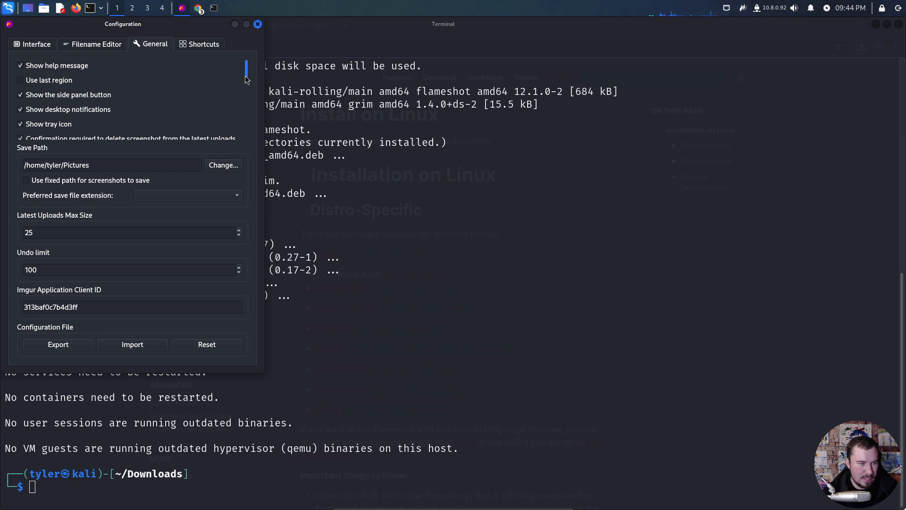
{"action": "mouse_move", "coordinate": [246, 68]}
{"action": "left_mouse_down"}
{"action": "mouse_move", "coordinate": [246, 111]}
{"action": "mouse_move", "coordinate": [246, 71]}
{"action": "left_mouse_up"}
{"action": "left_click", "coordinate": [199, 44]}
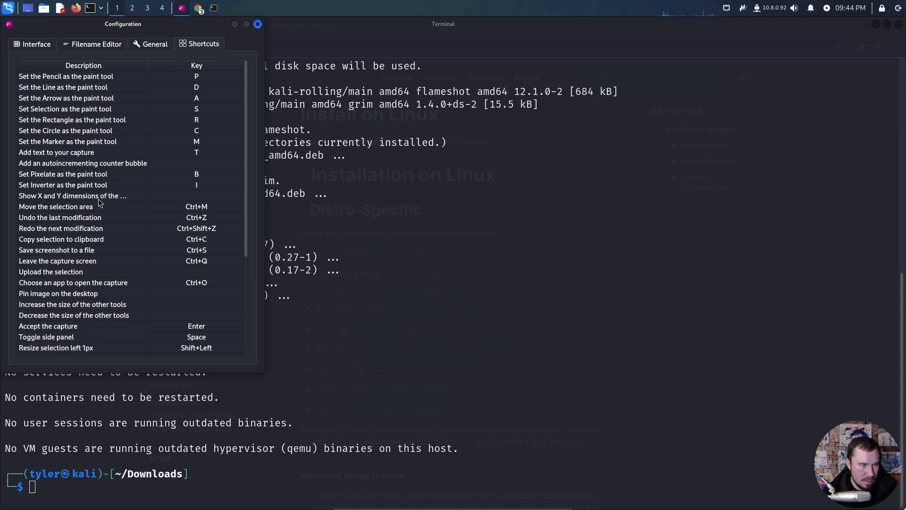
{"action": "scroll", "coordinate": [88, 276], "scroll_direction": "down", "scroll_amount": 5}
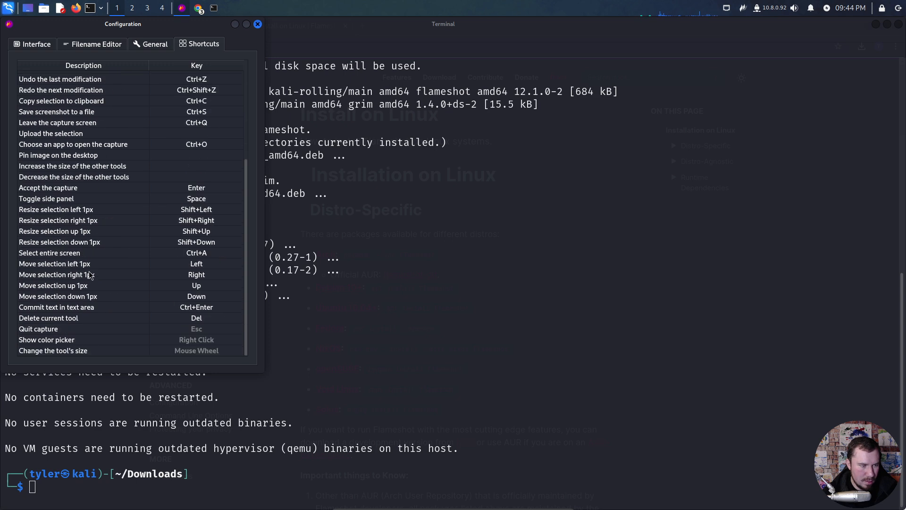
{"action": "scroll", "coordinate": [90, 275], "scroll_direction": "up", "scroll_amount": 5}
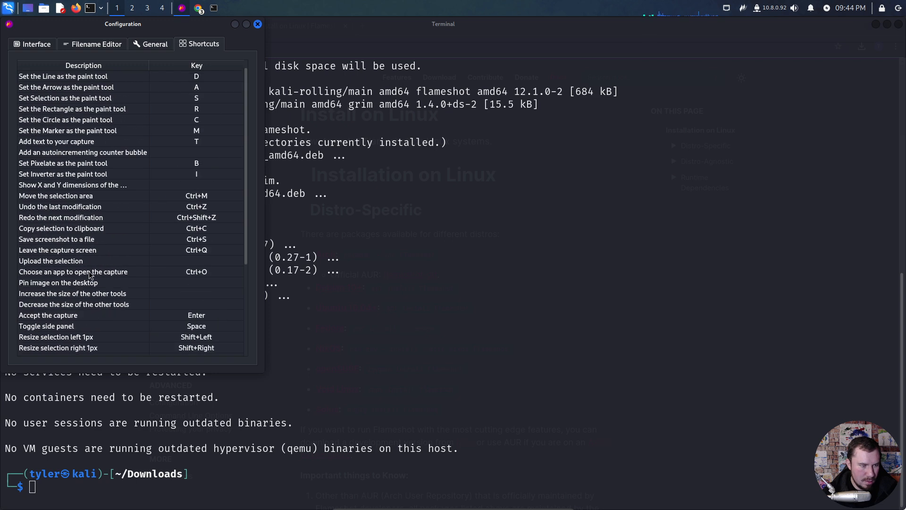
- Look through Flameshot's filename and general settings, recheck the shortcut list, and close the configuration window
{"action": "left_click", "coordinate": [37, 41]}
{"action": "left_click", "coordinate": [75, 44]}
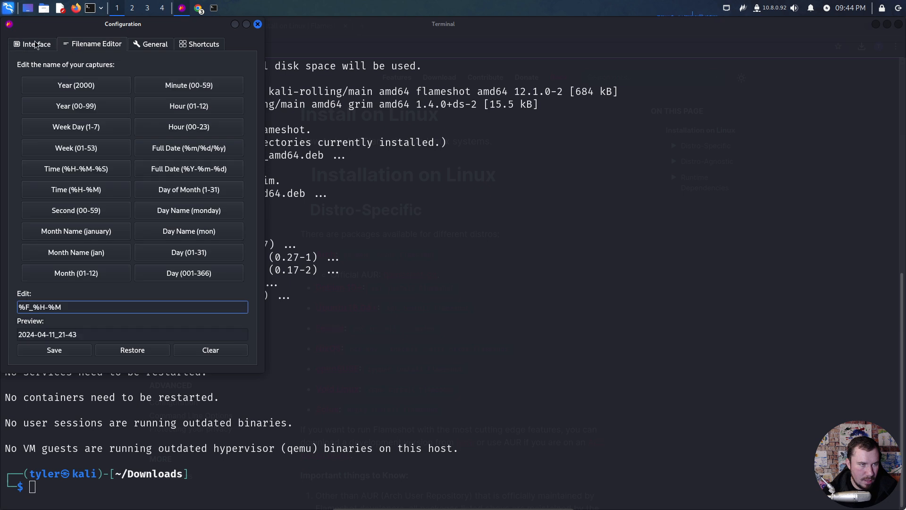
{"action": "left_click", "coordinate": [147, 43]}
{"action": "scroll", "coordinate": [126, 115], "scroll_direction": "down", "scroll_amount": 10}
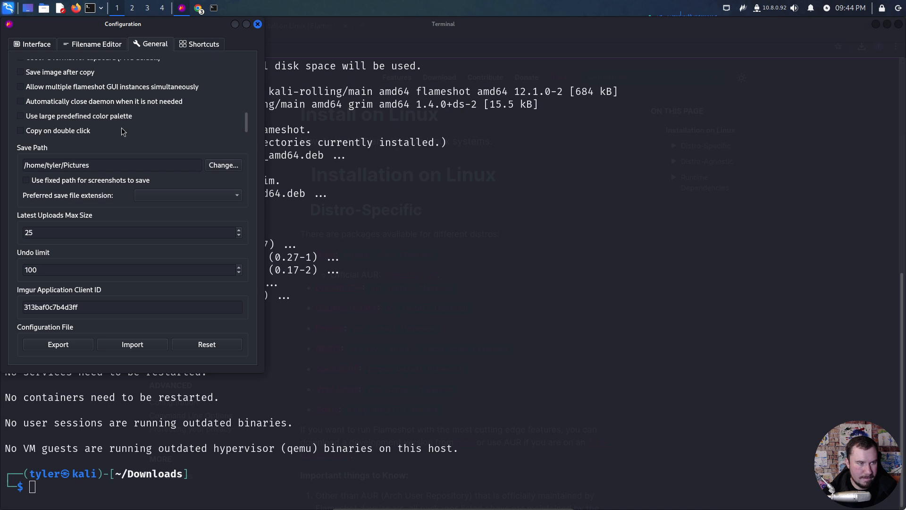
{"action": "scroll", "coordinate": [110, 234], "scroll_direction": "down", "scroll_amount": 3}
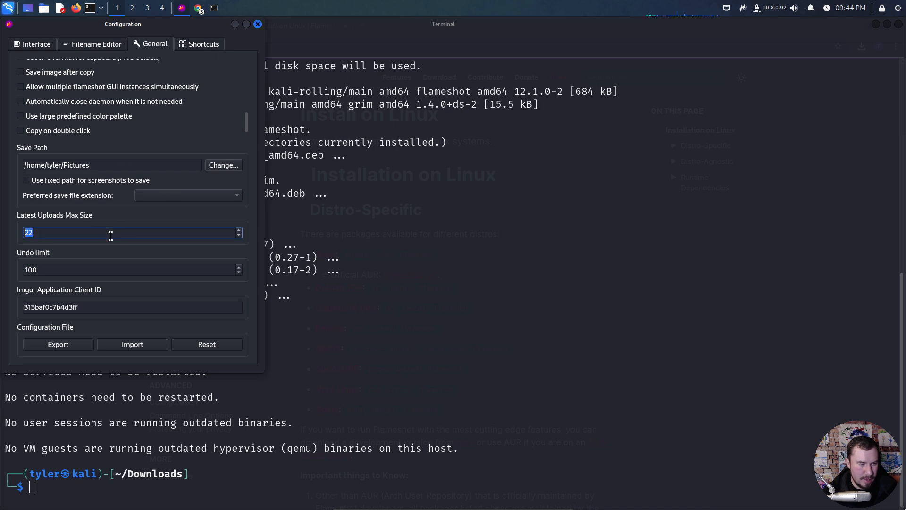
{"action": "left_click", "coordinate": [192, 46]}
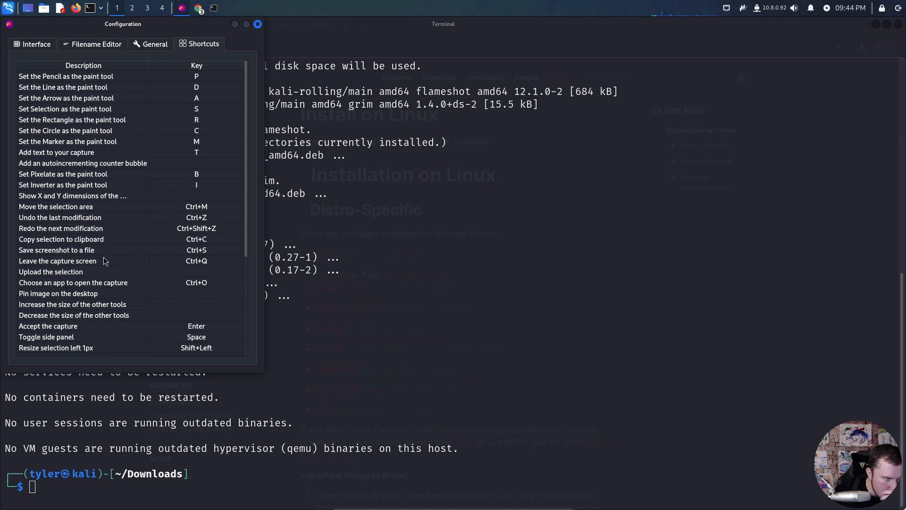
{"action": "scroll", "coordinate": [140, 305], "scroll_direction": "down", "scroll_amount": 4}
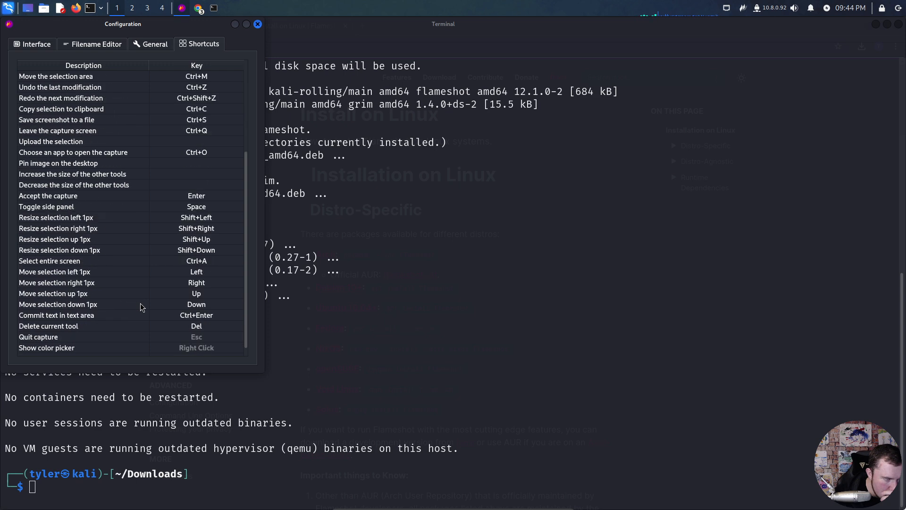
{"action": "left_click", "coordinate": [258, 25]}
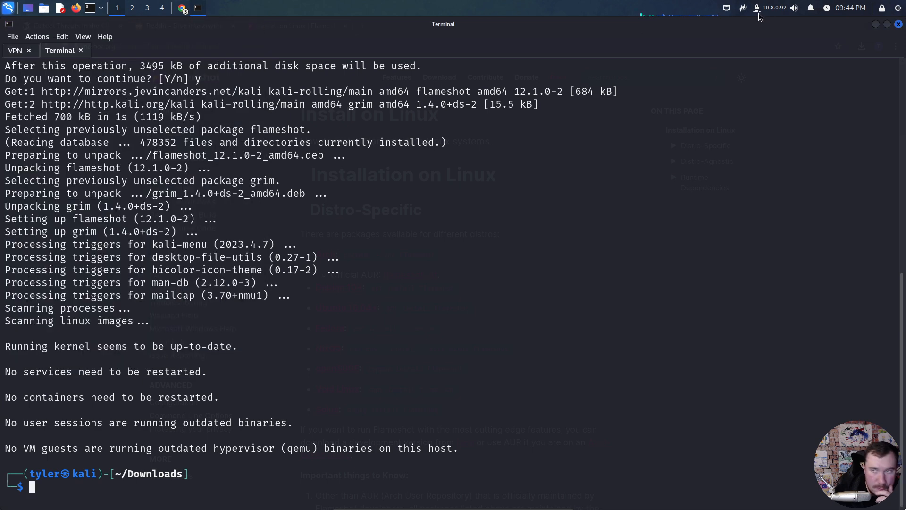
{"action": "left_click", "coordinate": [745, 7]}
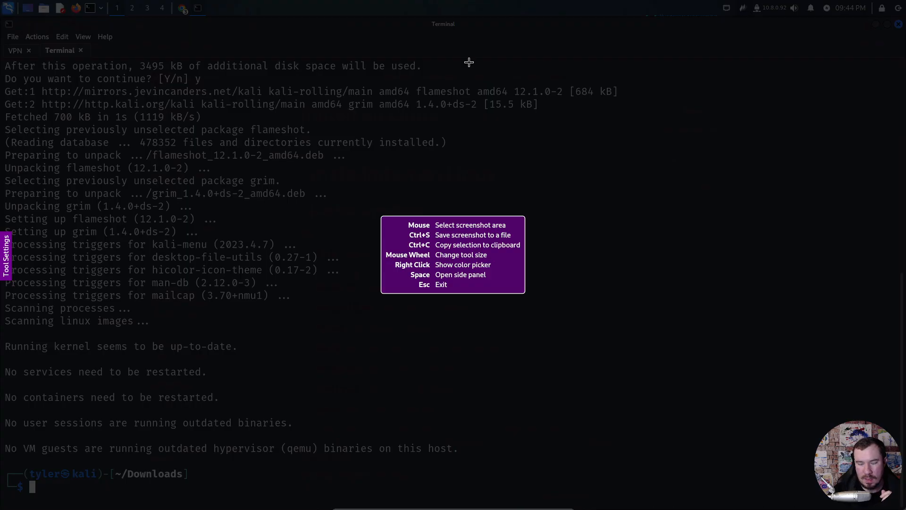
{"action": "left_click_drag", "start_coordinate": [466, 72], "coordinate": [587, 135]}
{"action": "key", "text": "Escape"}
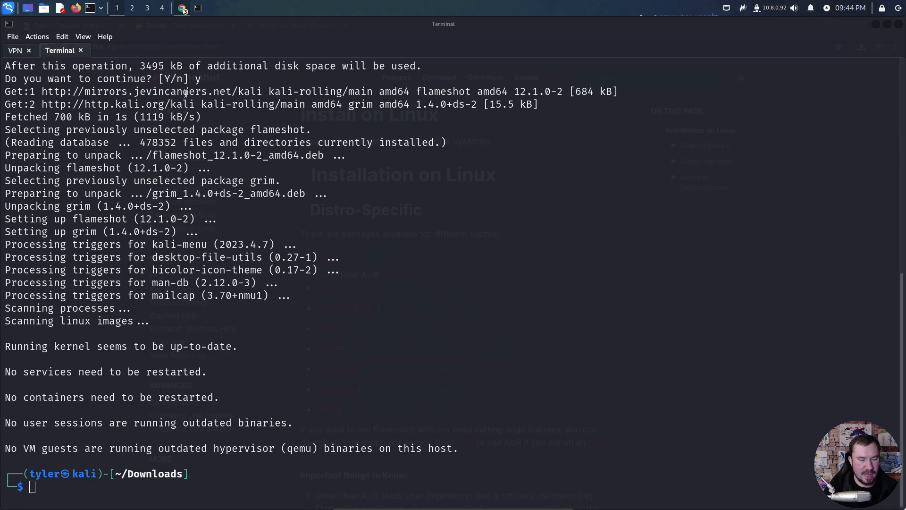
- Return to the browser and close the Flameshot documentation and r/archlinux thread tabs, dismissing Reddit's notification request
{"action": "key", "text": "alt+Tab"}
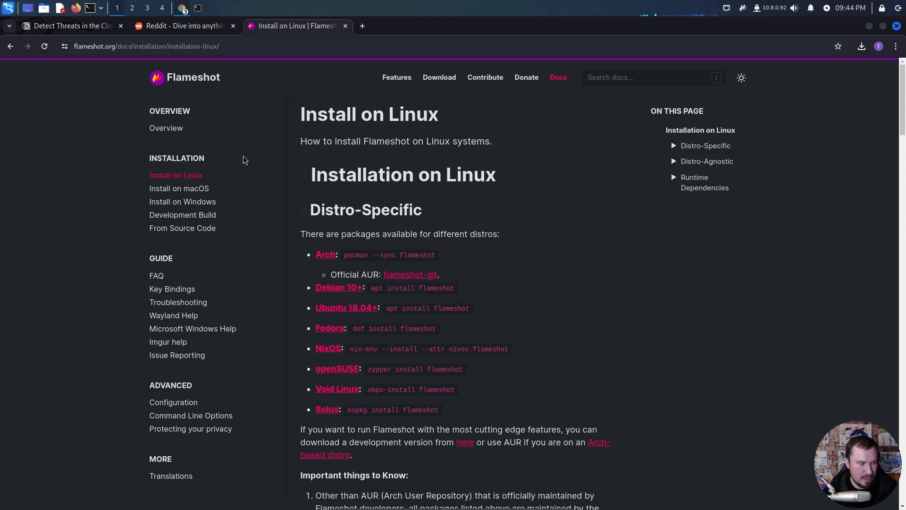
{"action": "key", "text": "alt+Tab"}
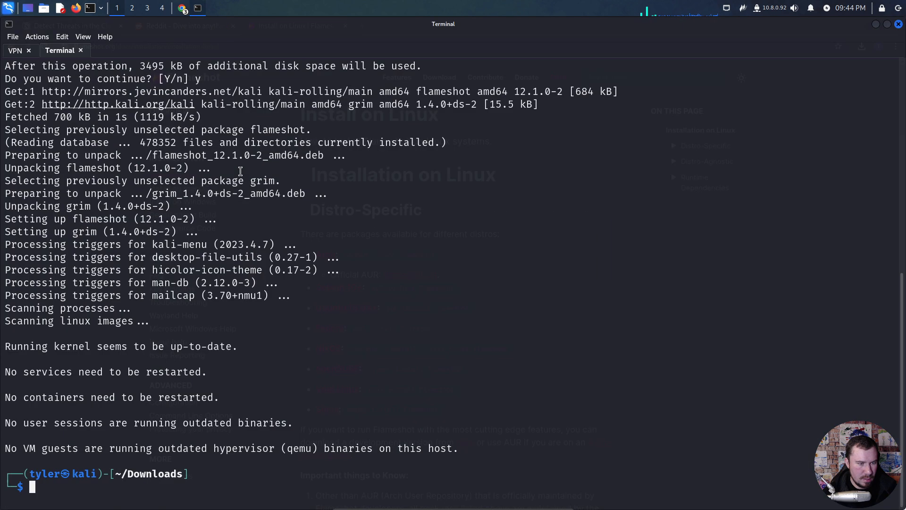
{"action": "key", "text": "alt+Tab"}
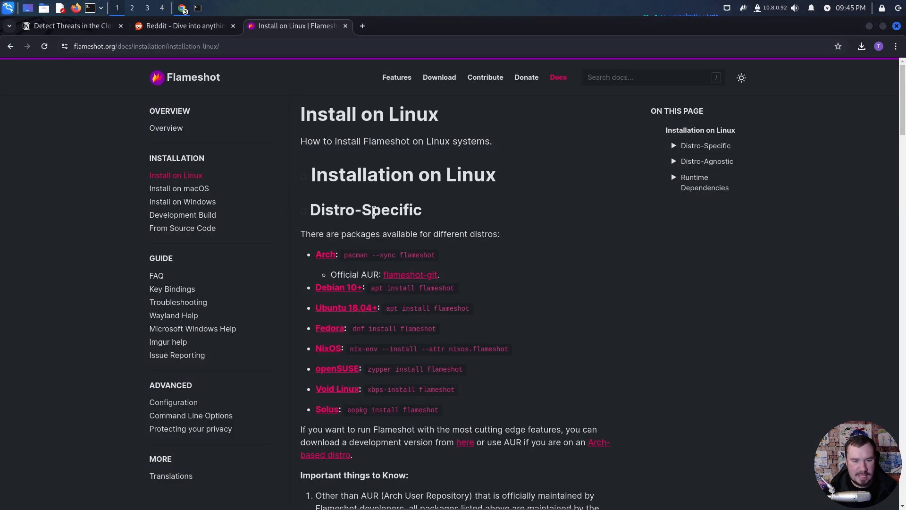
{"action": "left_click", "coordinate": [345, 26]}
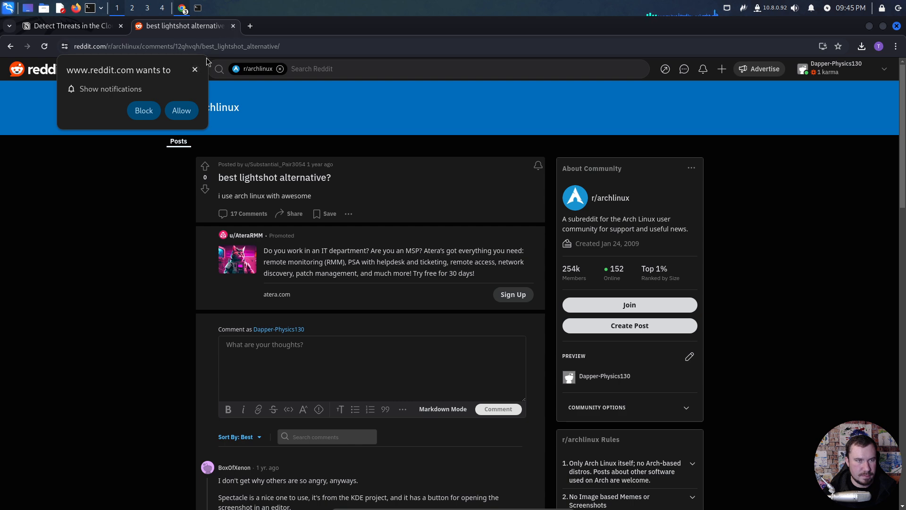
{"action": "left_click", "coordinate": [196, 70]}
{"action": "left_click", "coordinate": [233, 26]}
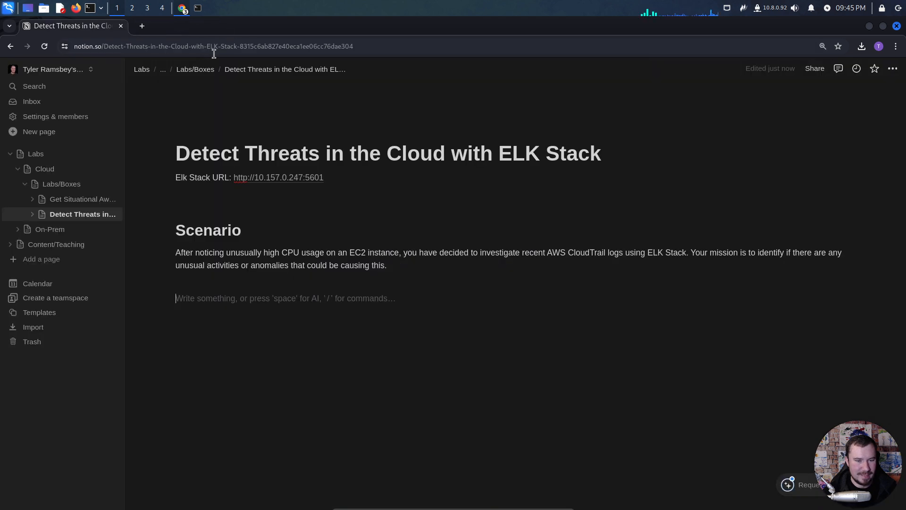
- Switch to the Elastic Discover window and select the first two event rows with their column headers as a Flameshot capture area
{"action": "key", "text": "alt+Tab"}
{"action": "key", "text": "alt+Tab"}
{"action": "key", "text": "alt+Tab"}
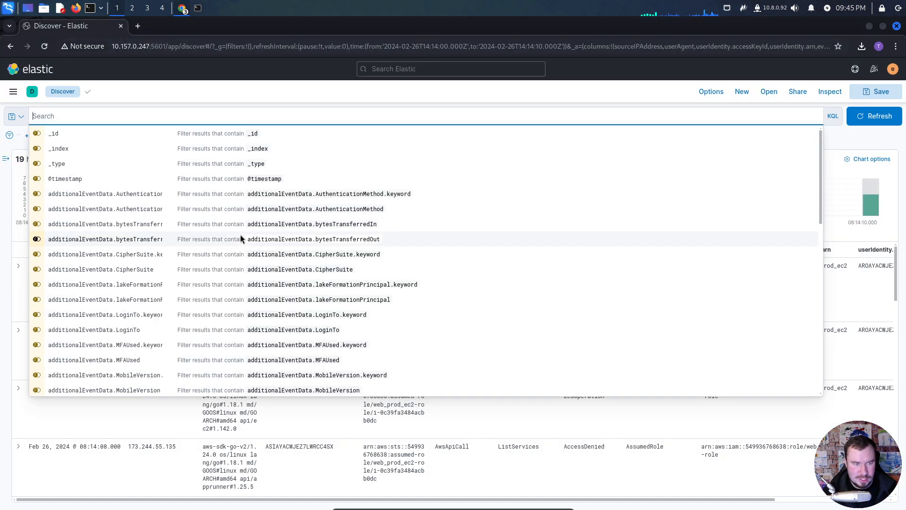
{"action": "left_click", "coordinate": [224, 417]}
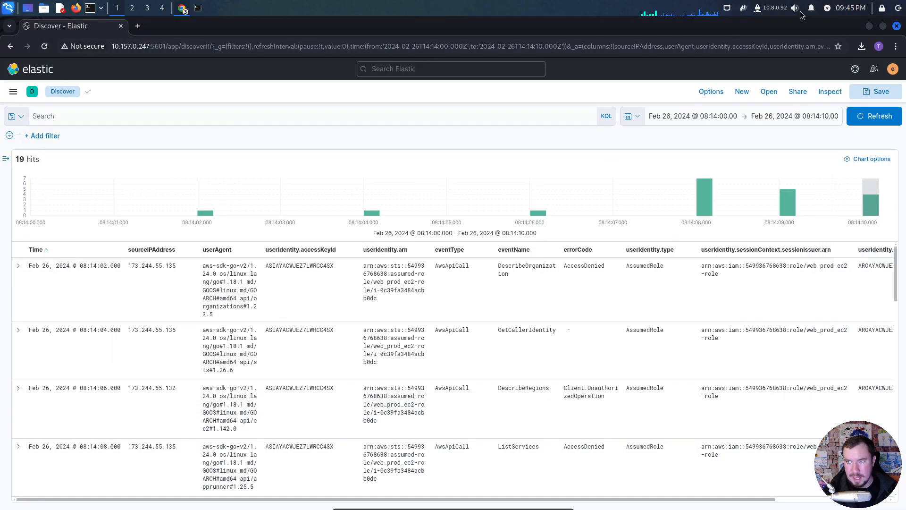
{"action": "key", "text": "Print"}
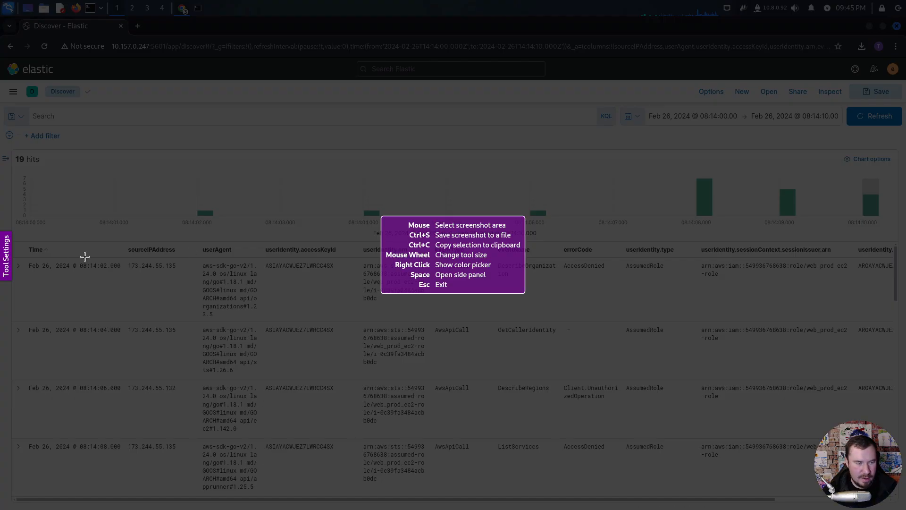
{"action": "left_click_drag", "start_coordinate": [126, 242], "coordinate": [861, 385]}
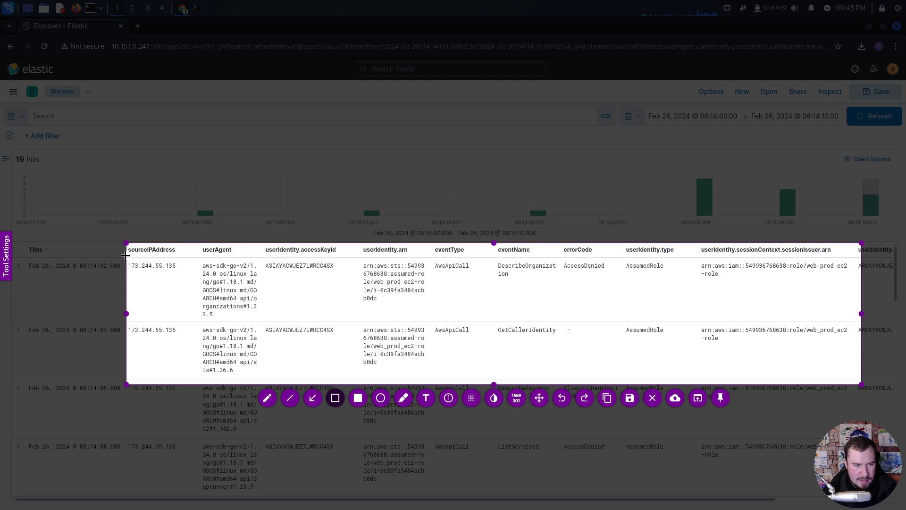
- Box the first event's source IP, access key ID, AccessDenied error code and session issuer ARN in red, and copy the capture
{"action": "left_click_drag", "start_coordinate": [126, 255], "coordinate": [177, 271]}
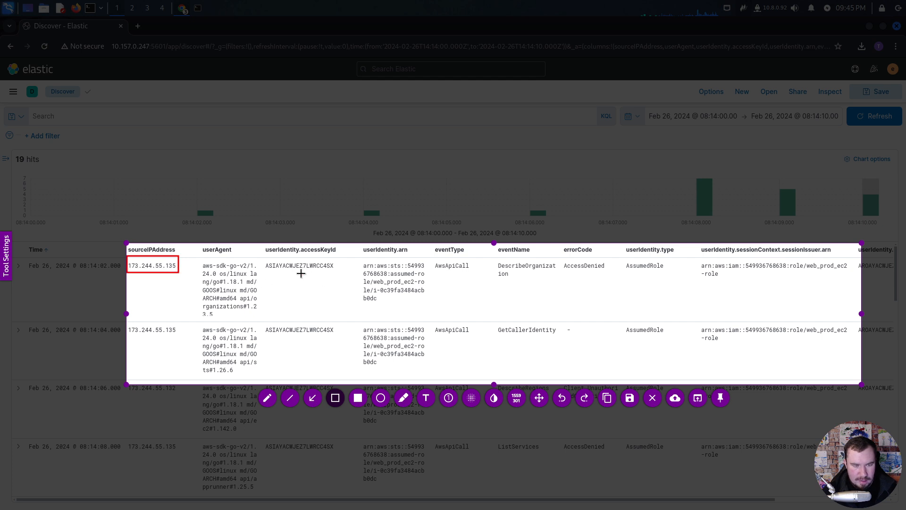
{"action": "left_click_drag", "start_coordinate": [262, 257], "coordinate": [335, 273]}
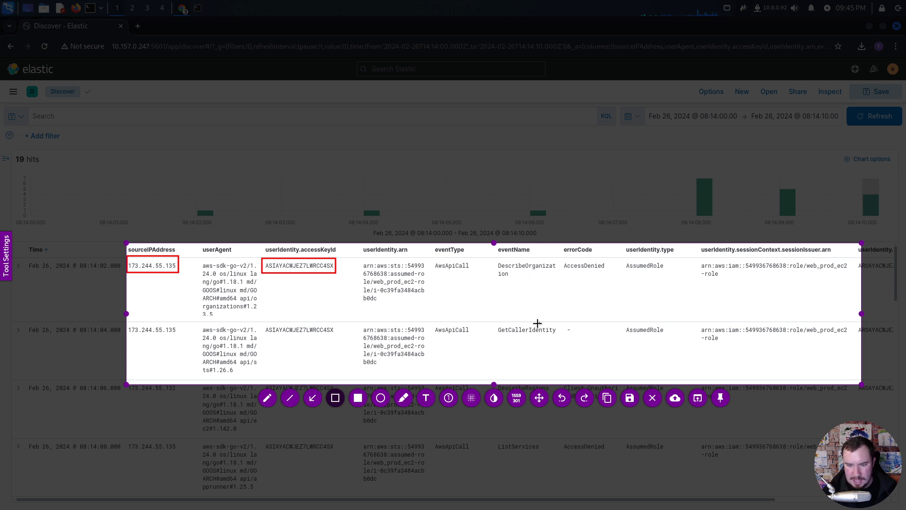
{"action": "left_click_drag", "start_coordinate": [563, 257], "coordinate": [608, 273]}
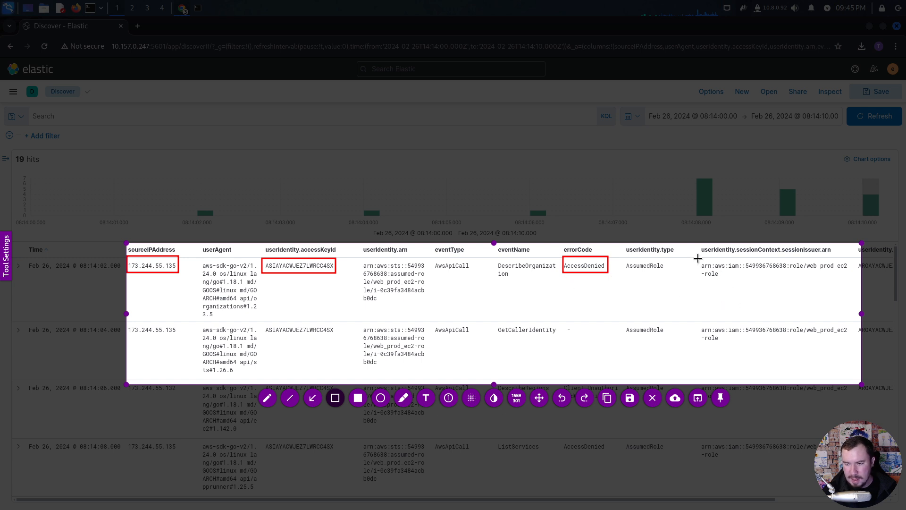
{"action": "left_click_drag", "start_coordinate": [698, 259], "coordinate": [850, 282]}
{"action": "key", "text": "ctrl+c"}
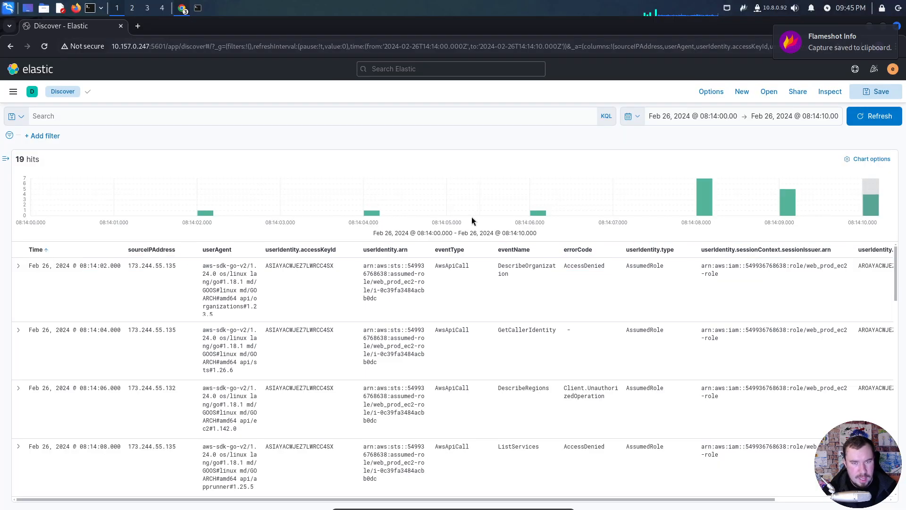
- Switch to the Notion page "Detect Threats in the Cloud with ELK Stack" and paste the annotated screenshot below the Scenario text
{"action": "key", "text": "alt+Tab"}
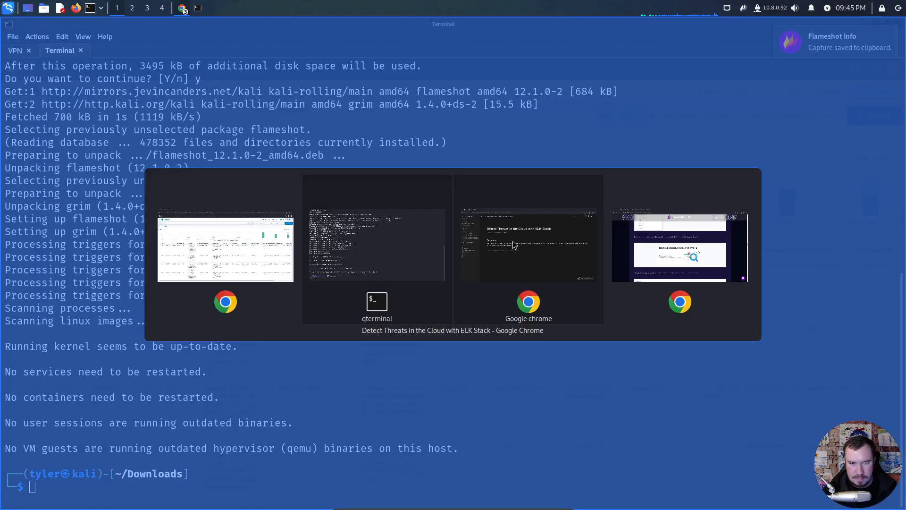
{"action": "left_click", "coordinate": [511, 259]}
{"action": "key", "text": "ctrl+v"}
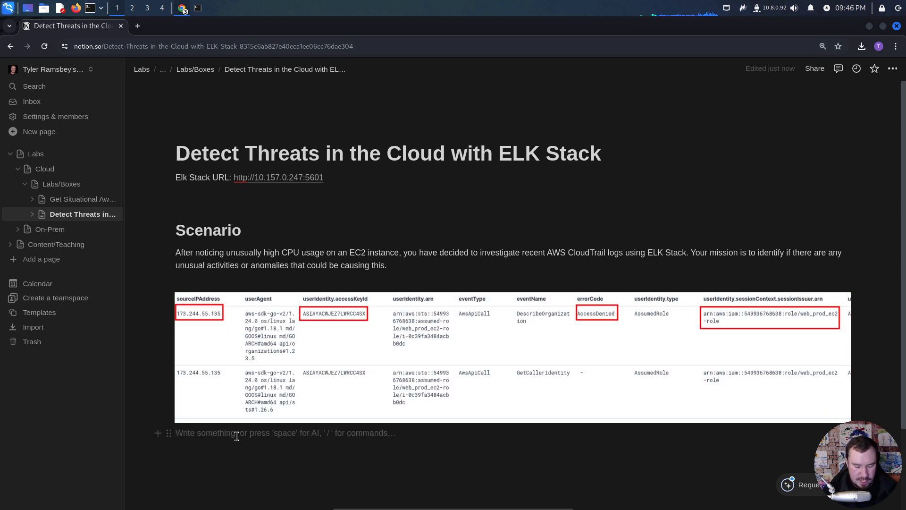
{"action": "key", "text": "Return"}
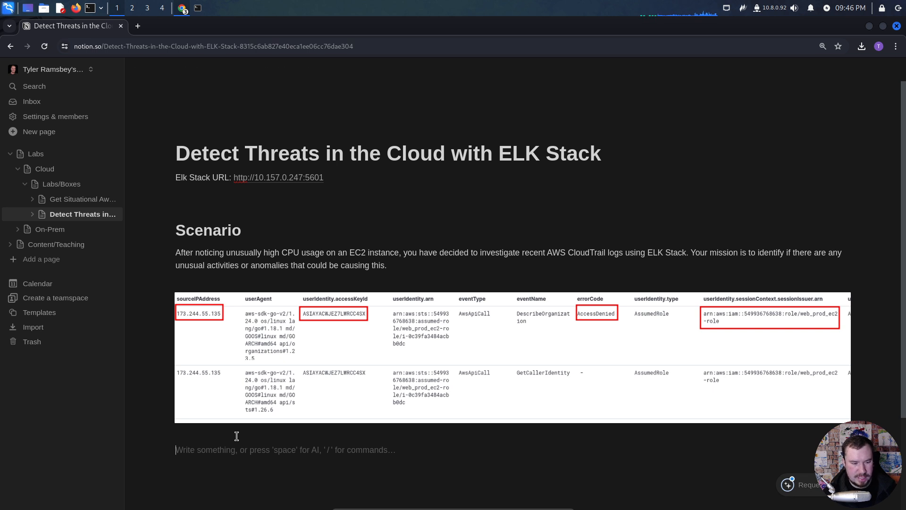
{"action": "type", "text": "Source IP"}
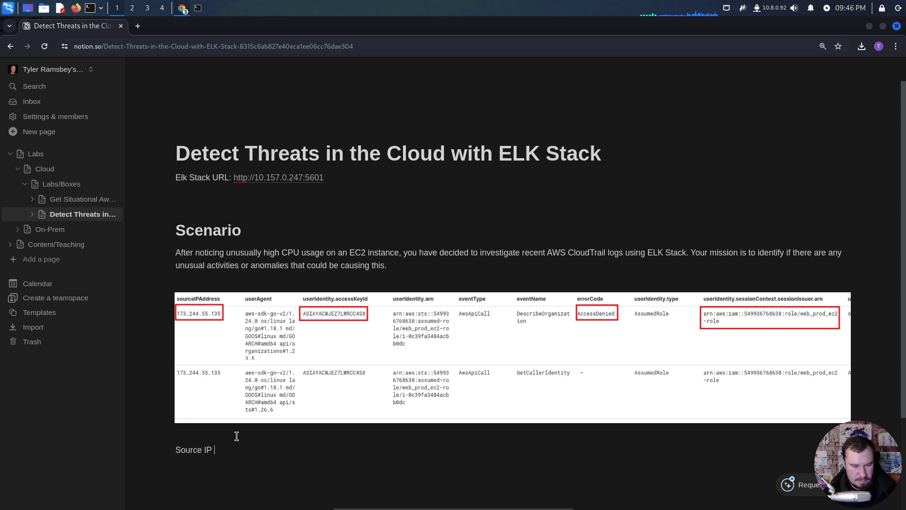
{"action": "type", "text": "Address"}
{"action": "key", "text": "Return"}
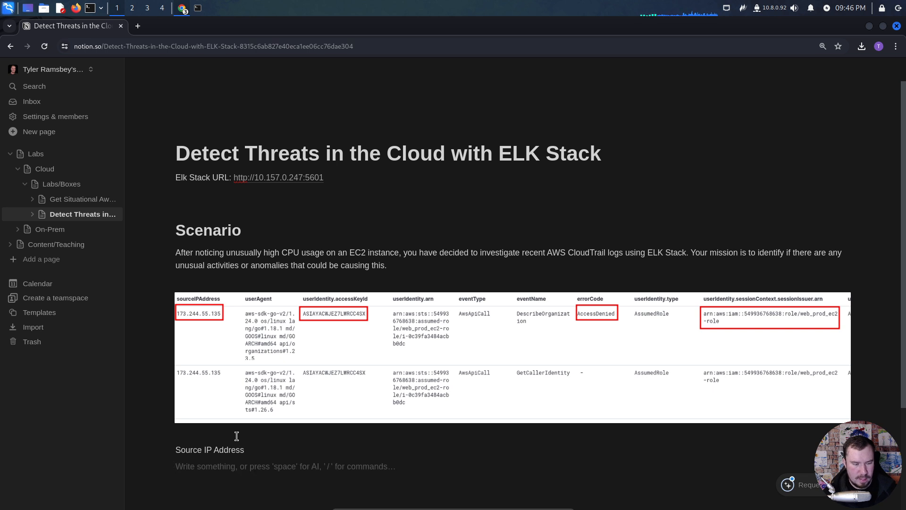
{"action": "type", "text": "/code"}
{"action": "key", "text": "Return"}
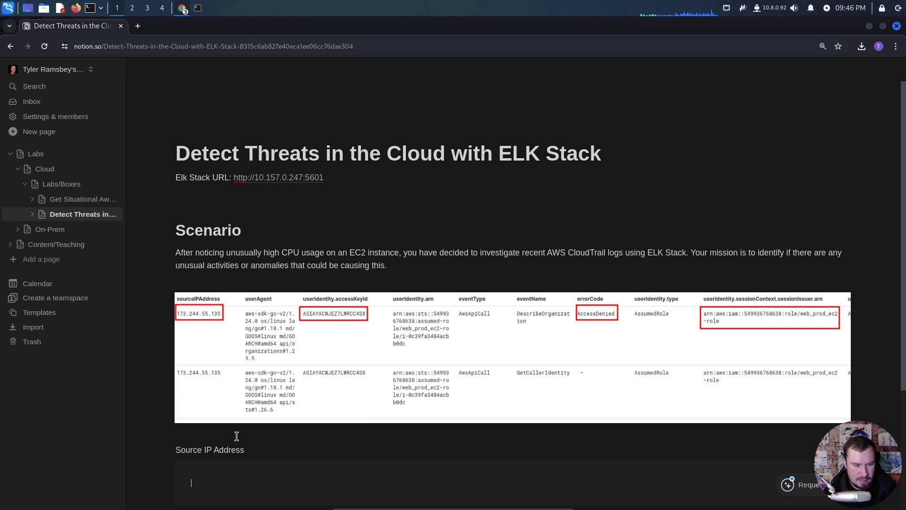
{"action": "key", "text": "ctrl+z"}
{"action": "left_click_drag", "start_coordinate": [216, 467], "coordinate": [178, 448]}
{"action": "key", "text": "BackSpace"}
- Insert a code block below the event screenshot and start it with the comment "# Source IP Address"
{"action": "type", "text": "/code"}
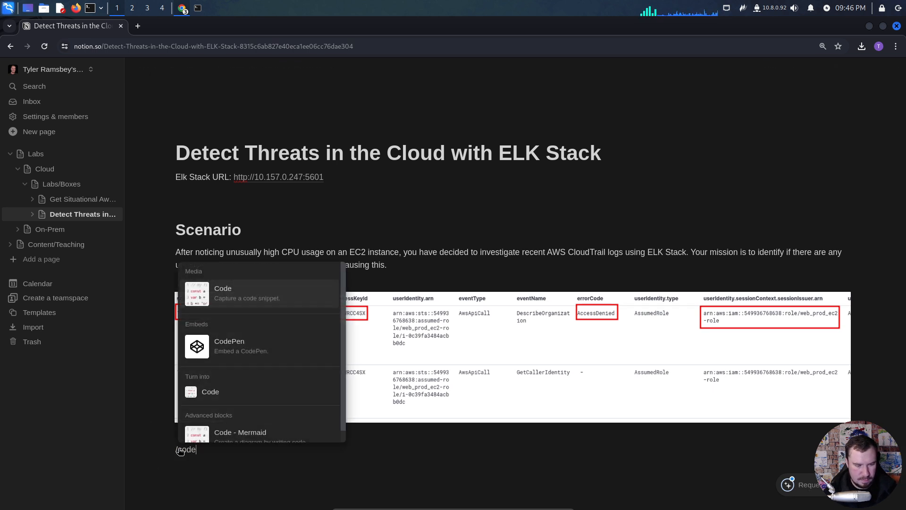
{"action": "key", "text": "Return"}
{"action": "type", "text": "# SOurce I"}
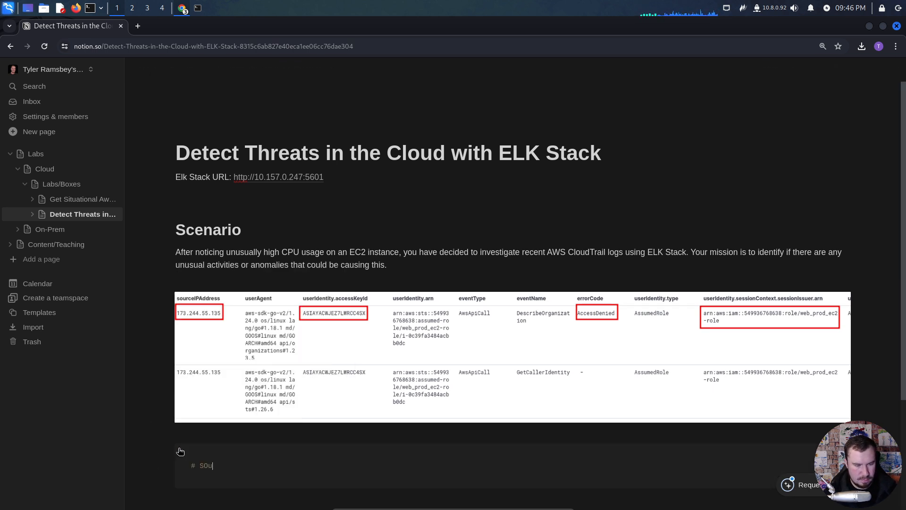
{"action": "key", "text": "BackSpace"}
{"action": "key", "text": "BackSpace"}
{"action": "key", "text": "BackSpace"}
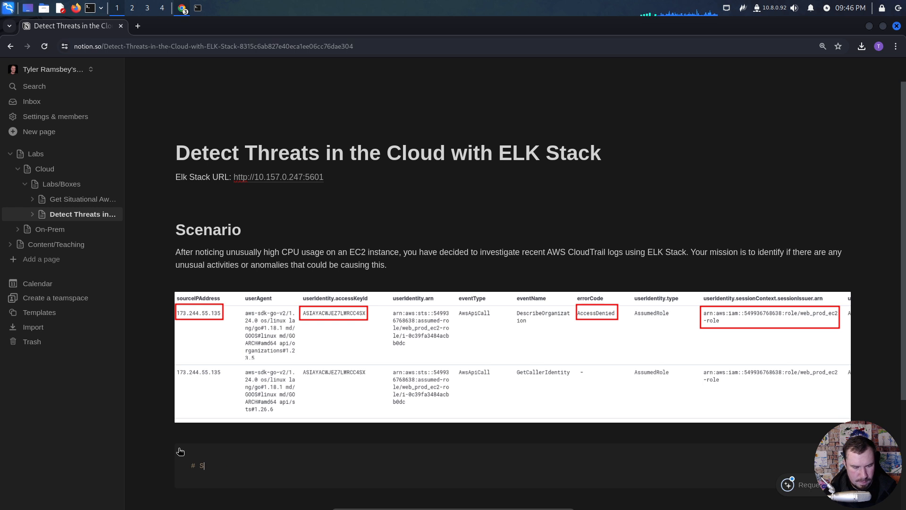
{"action": "type", "text": "ource IP Address"}
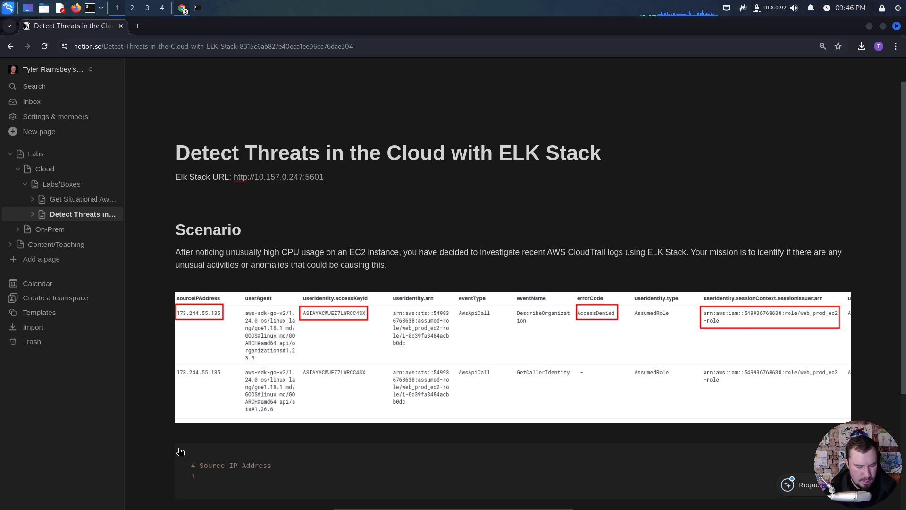
{"action": "type", "text": "173.244"}
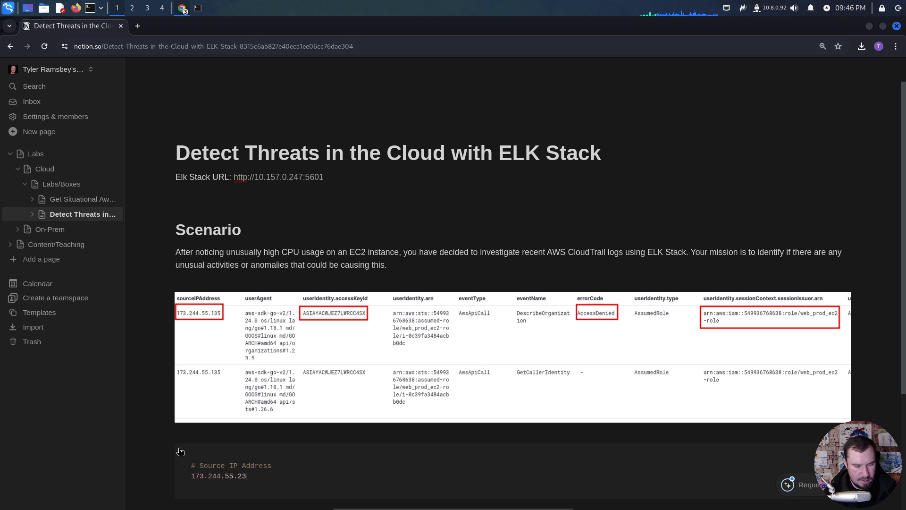
{"action": "type", "text": ".55.23"}
- Enter 173.244.55.135 beneath the source IP comment in the code block
{"action": "key", "text": "BackSpace"}
{"action": "key", "text": "BackSpace"}
{"action": "type", "text": "135"}
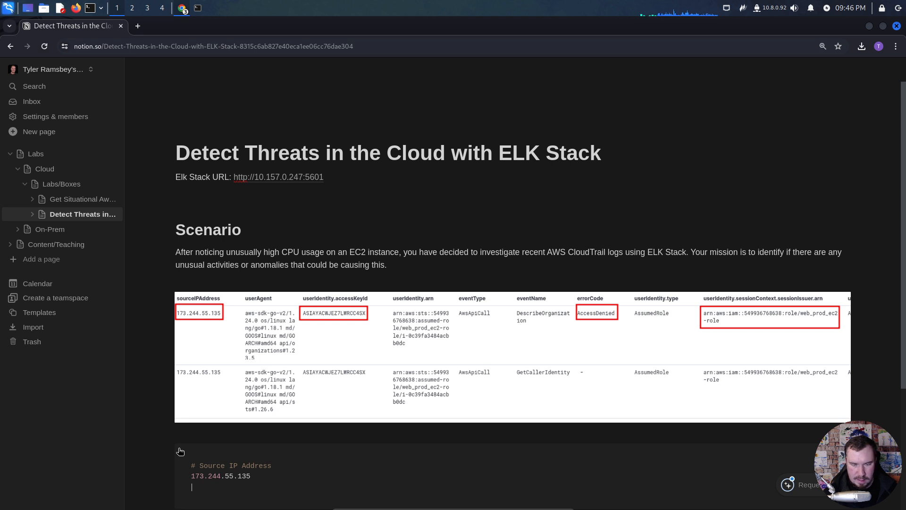
{"action": "key", "text": "Return"}
- Add a "# Username" comment after a blank line in the code block, with web_prod_ec2-role beneath it
{"action": "scroll", "coordinate": [274, 427], "scroll_direction": "down", "scroll_amount": 2}
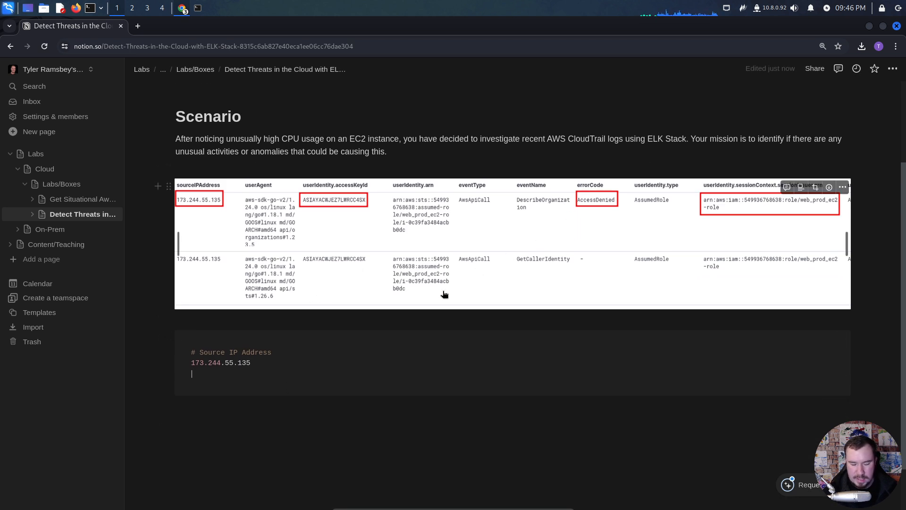
{"action": "key", "text": "Return"}
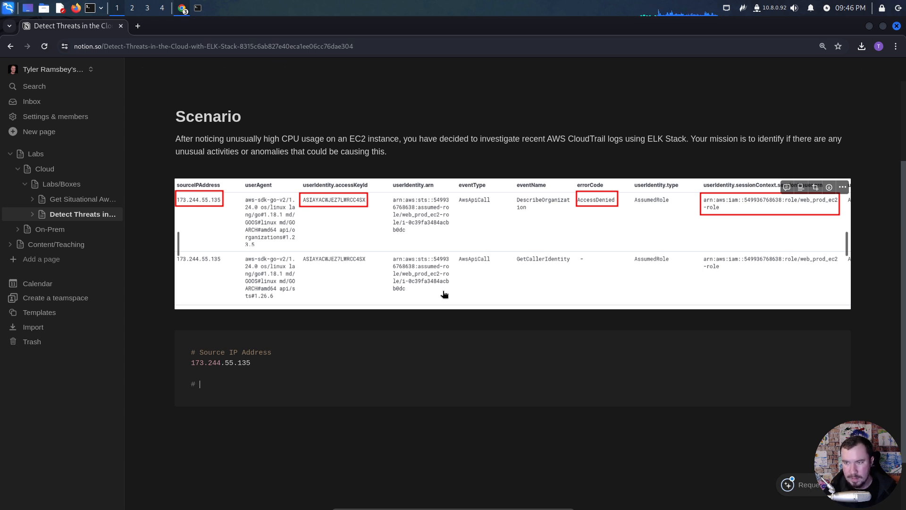
{"action": "type", "text": "# Username "}
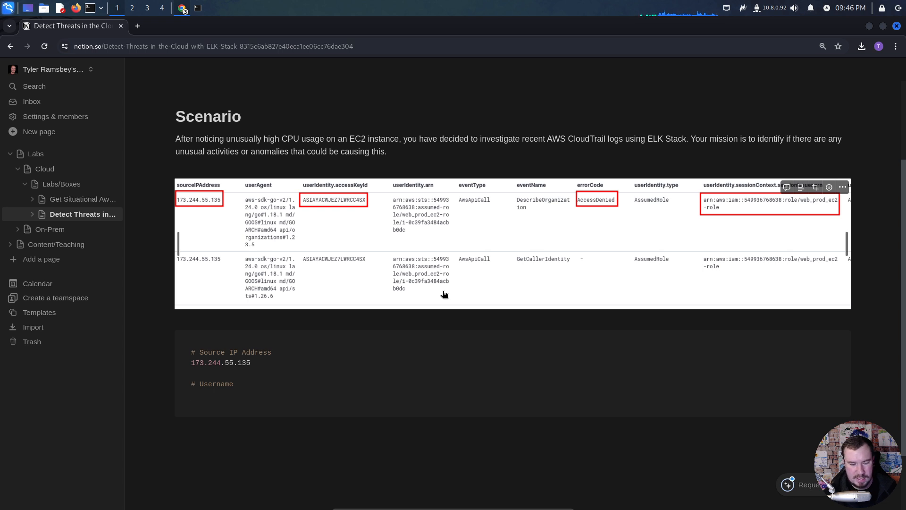
{"action": "type", "text": "web_prod_ec"}
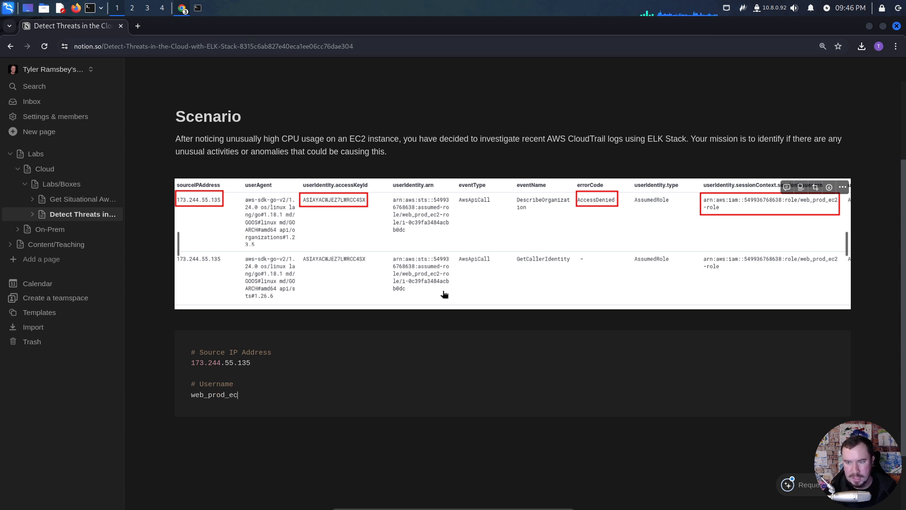
{"action": "type", "text": "2-role"}
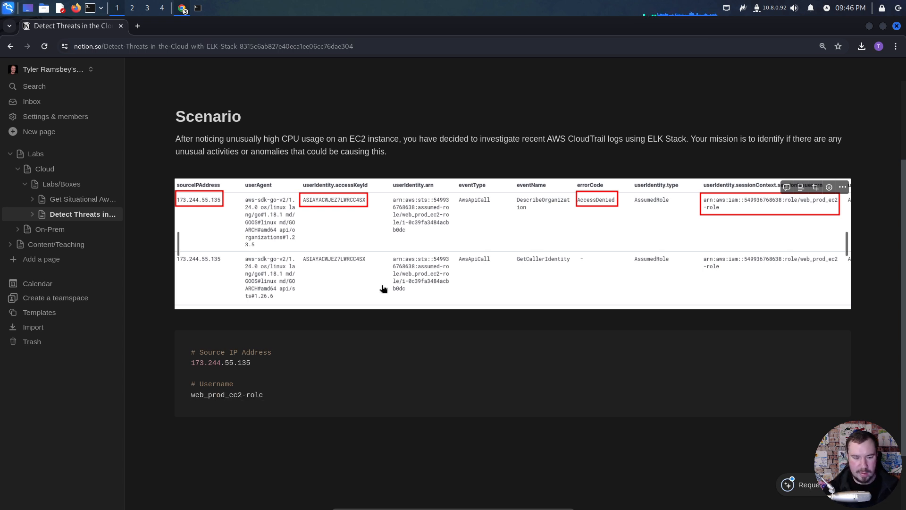
{"action": "left_click_drag", "start_coordinate": [388, 155], "coordinate": [397, 144]}
{"action": "left_click", "coordinate": [397, 146]}
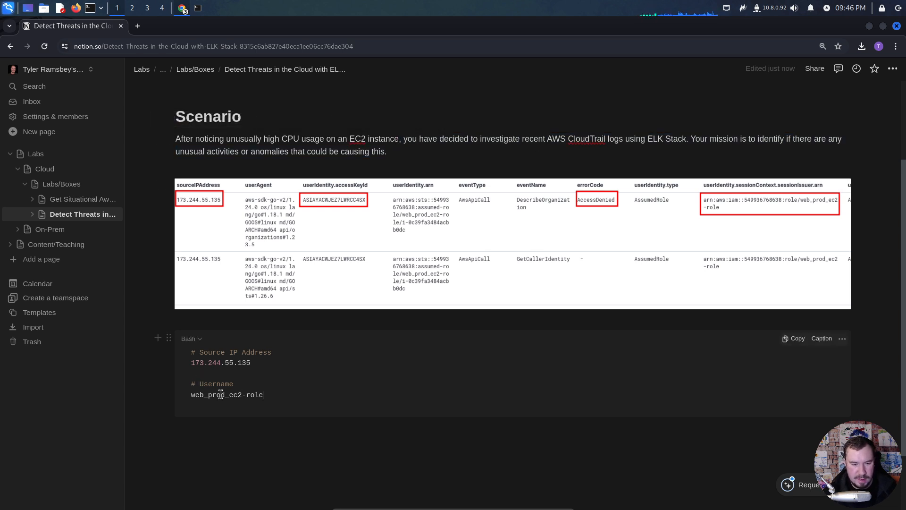
- Copy the source IP 173.244.55.135 from the code block and switch to the Elastic Discover browser window
{"action": "left_click_drag", "start_coordinate": [250, 363], "coordinate": [173, 365]}
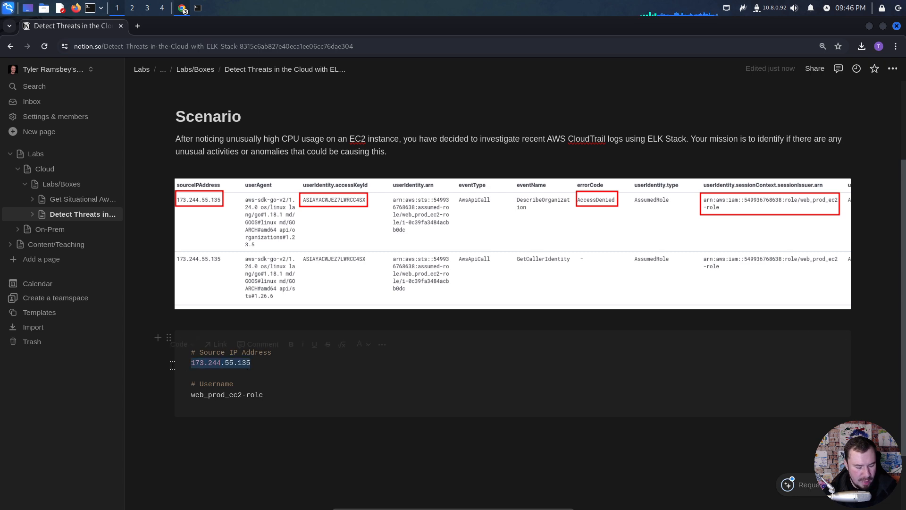
{"action": "key", "text": "ctrl+c"}
{"action": "key", "text": "alt+Tab"}
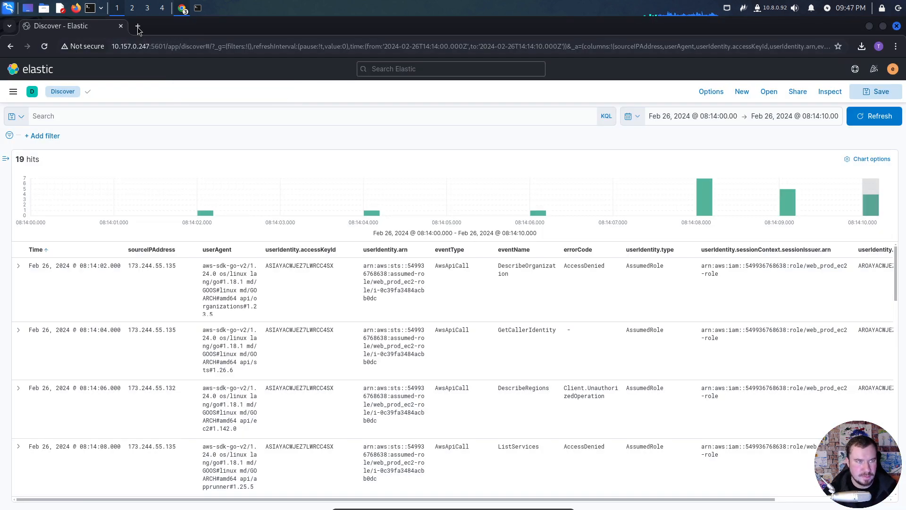
- Search the web for "ip reputation check" in a new tab and look up the copied IP in Cisco Talos's IP and Domain Reputation Center
{"action": "left_click", "coordinate": [138, 26]}
{"action": "type", "text": "ip re"}
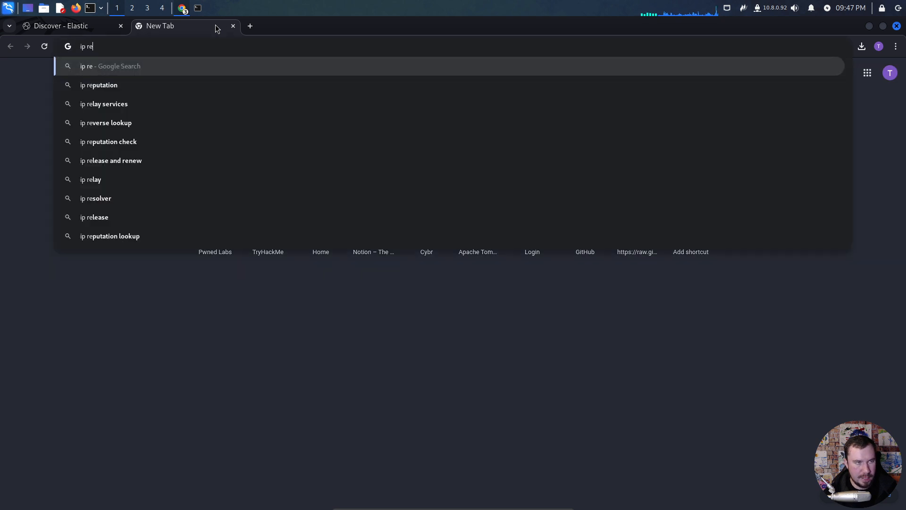
{"action": "type", "text": "ptutation check"}
{"action": "key", "text": "Return"}
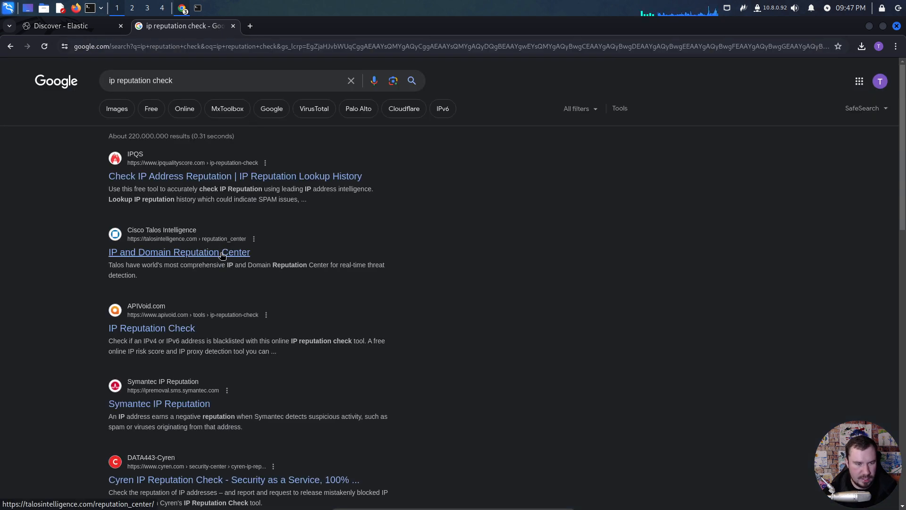
{"action": "left_click", "coordinate": [221, 253]}
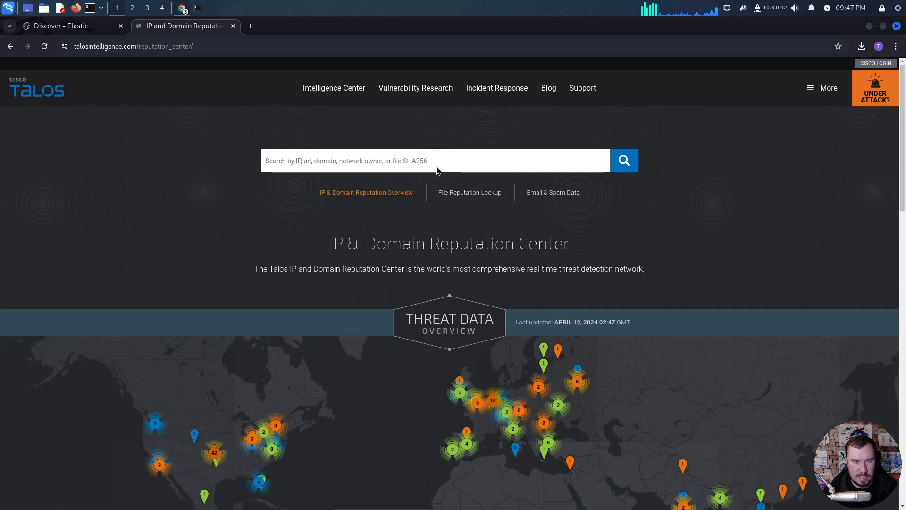
{"action": "key", "text": "ctrl+v"}
{"action": "key", "text": "Return"}
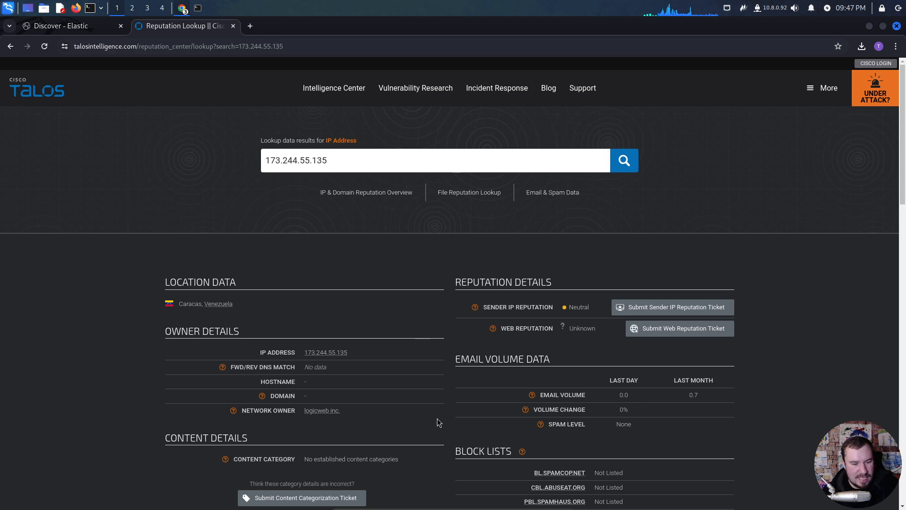
- Examine the Talos lookup's location data, owner details, reputation details, block lists and related IP addresses
{"action": "scroll", "coordinate": [437, 419], "scroll_direction": "down", "scroll_amount": 5}
{"action": "scroll", "coordinate": [434, 418], "scroll_direction": "up", "scroll_amount": 2}
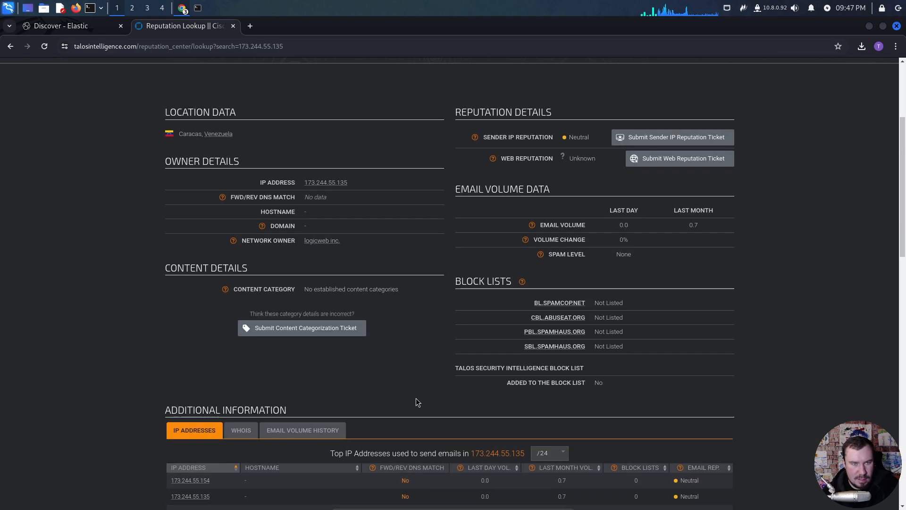
{"action": "scroll", "coordinate": [417, 399], "scroll_direction": "down", "scroll_amount": 5}
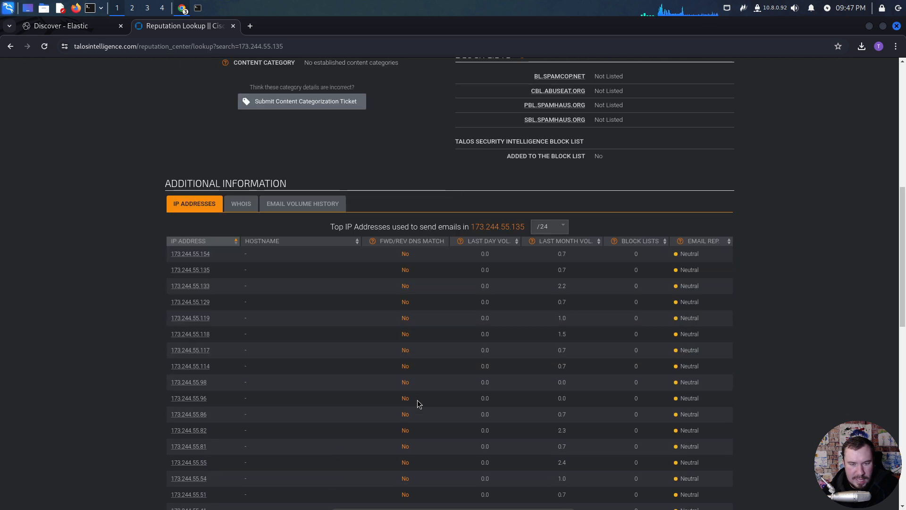
{"action": "scroll", "coordinate": [417, 400], "scroll_direction": "up", "scroll_amount": 8}
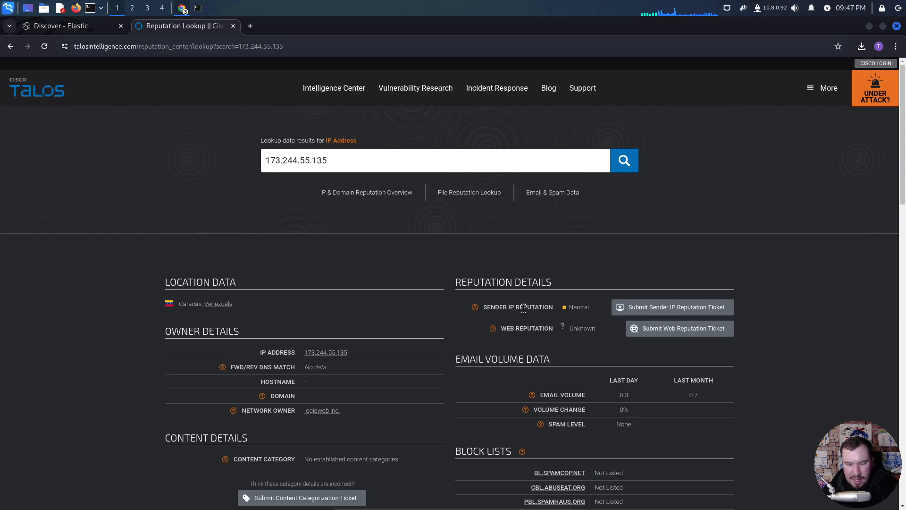
{"action": "left_click_drag", "start_coordinate": [558, 283], "coordinate": [452, 288]}
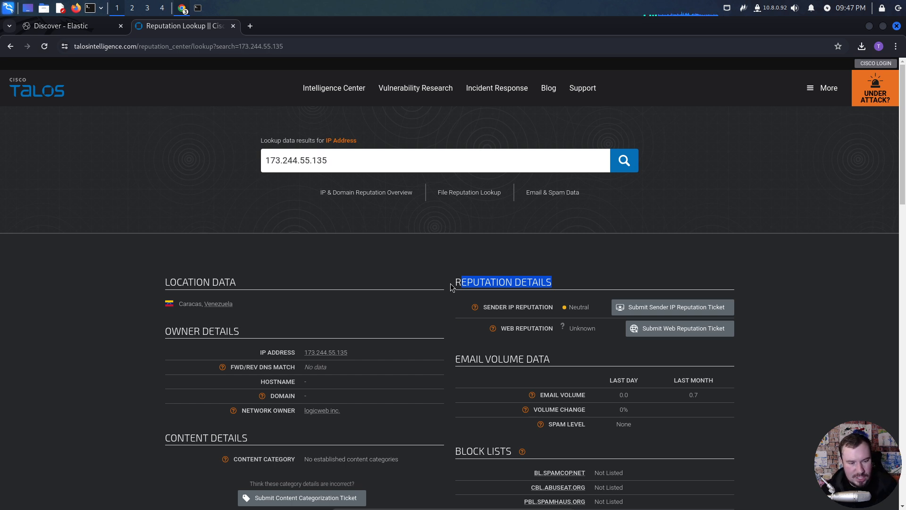
{"action": "left_click_drag", "start_coordinate": [257, 302], "coordinate": [177, 310]}
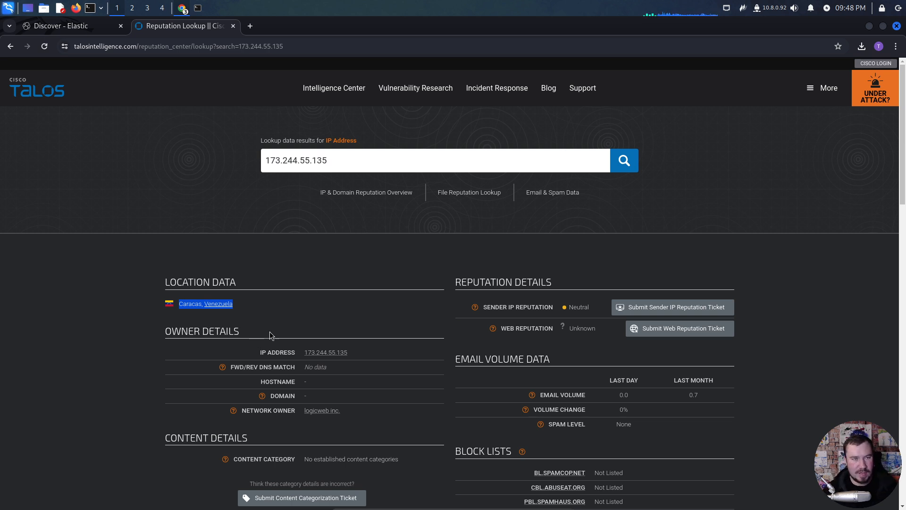
{"action": "left_click", "coordinate": [283, 284]}
{"action": "left_click_drag", "start_coordinate": [243, 315], "coordinate": [180, 312]}
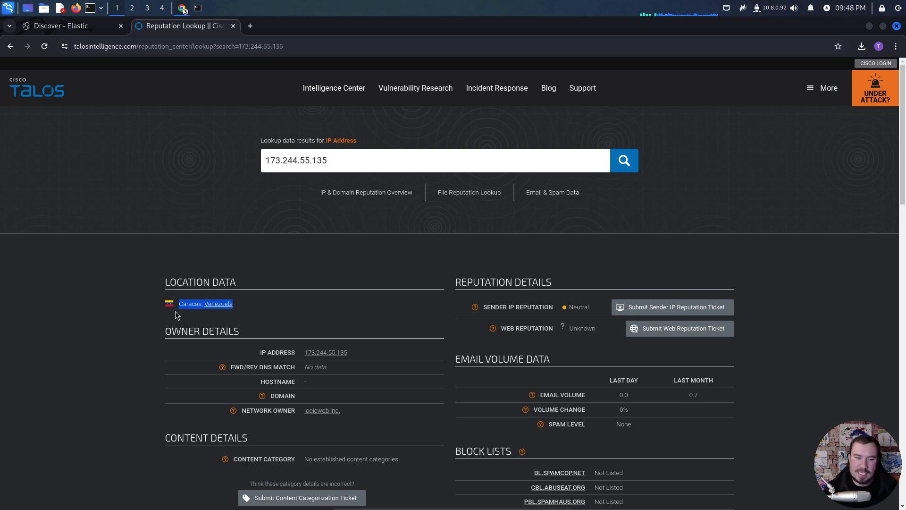
{"action": "left_click", "coordinate": [239, 276]}
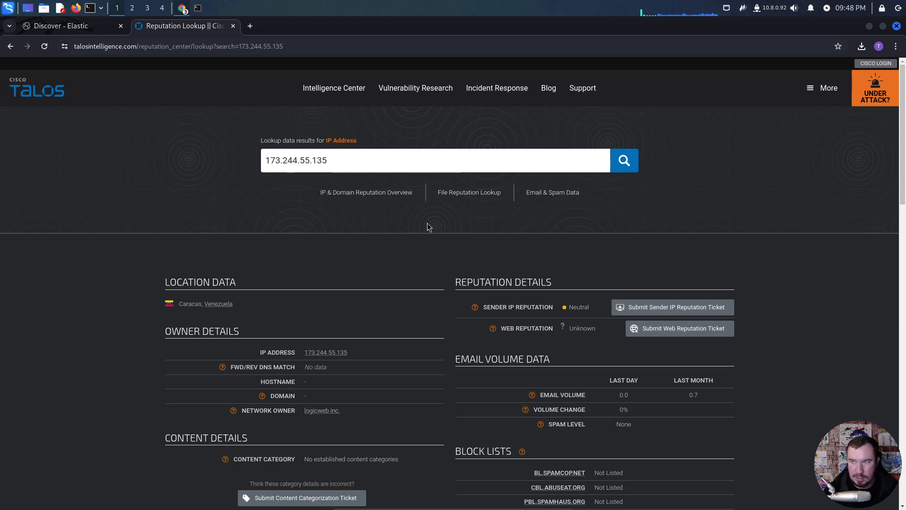
- Capture the Location Data and Owner Details sections with Flameshot, box "Caracas, Venezuela" in red, and copy the capture
{"action": "key", "text": "Print"}
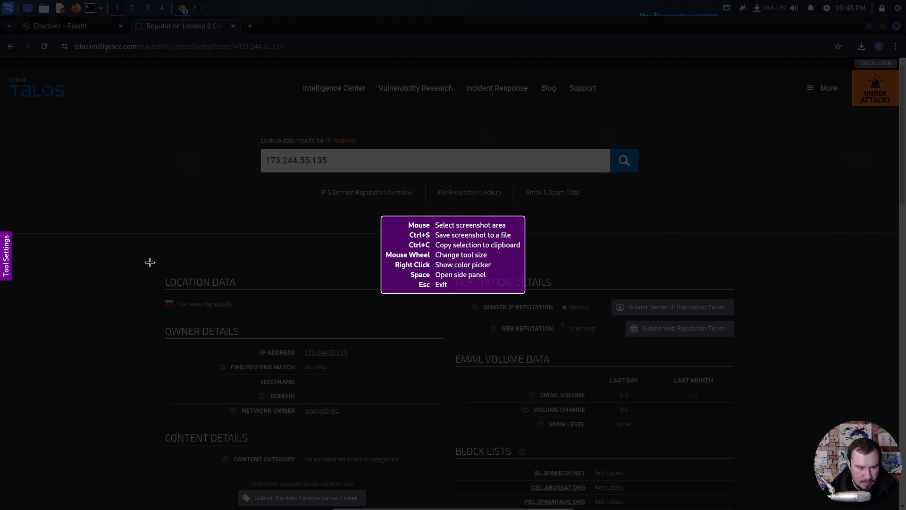
{"action": "left_click_drag", "start_coordinate": [149, 263], "coordinate": [448, 431]}
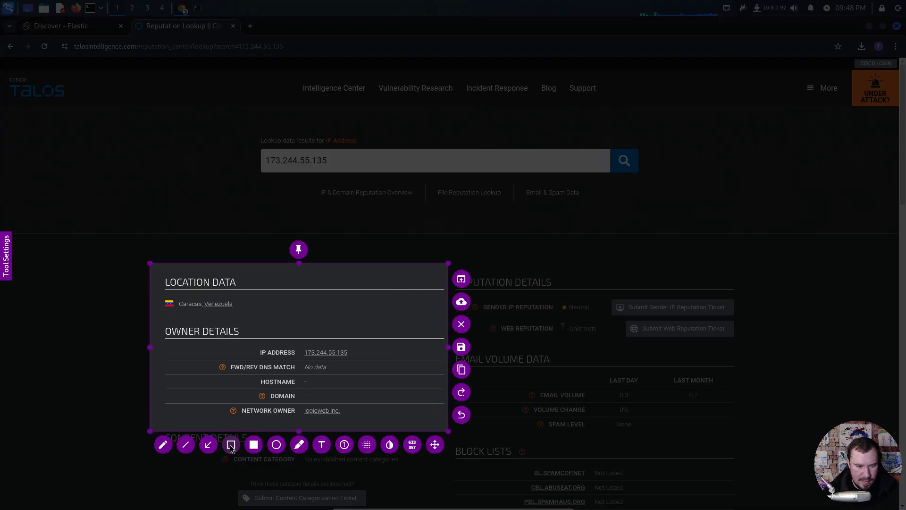
{"action": "left_click_drag", "start_coordinate": [162, 295], "coordinate": [243, 315]}
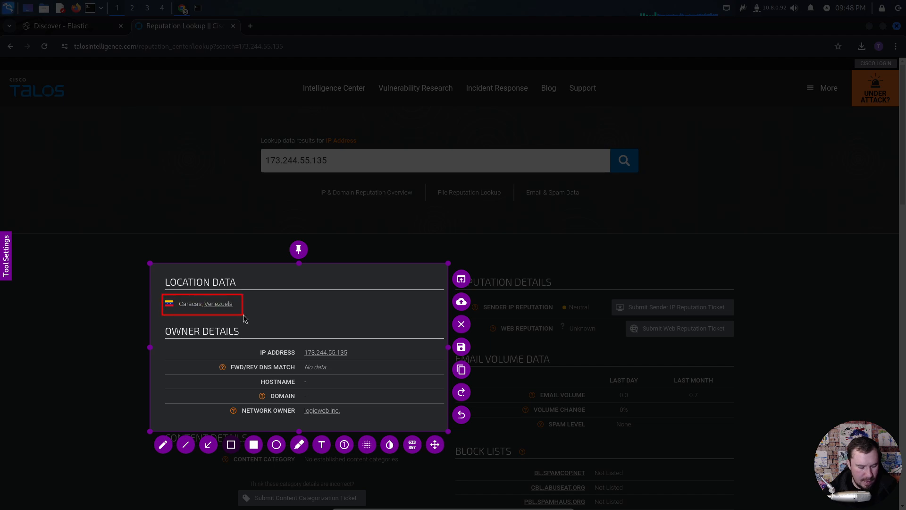
{"action": "key", "text": "ctrl+c"}
- Switch to the Notion lab page and add the text "Suspicious IP" below the code block, followed by the pasted Talos capture
{"action": "key", "text": "alt+Tab"}
{"action": "key", "text": "alt+Tab"}
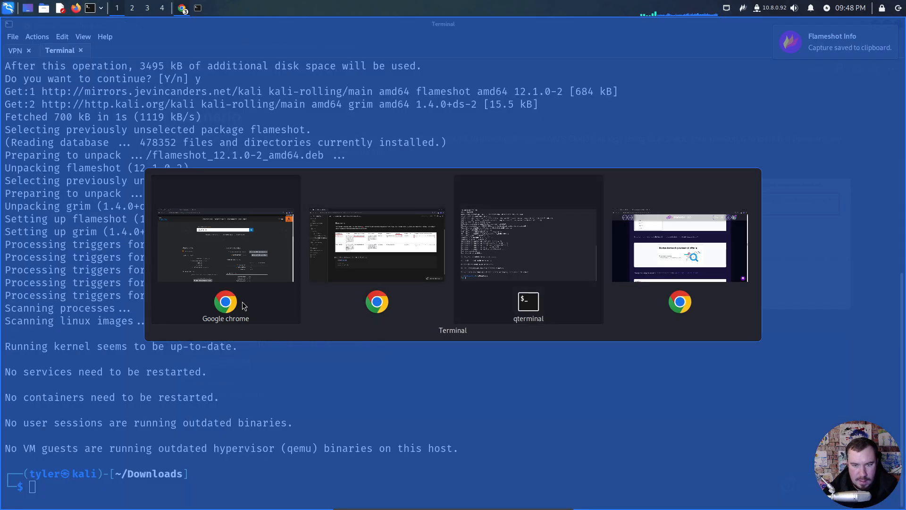
{"action": "key", "text": "alt+Tab"}
{"action": "key", "text": "alt+Tab"}
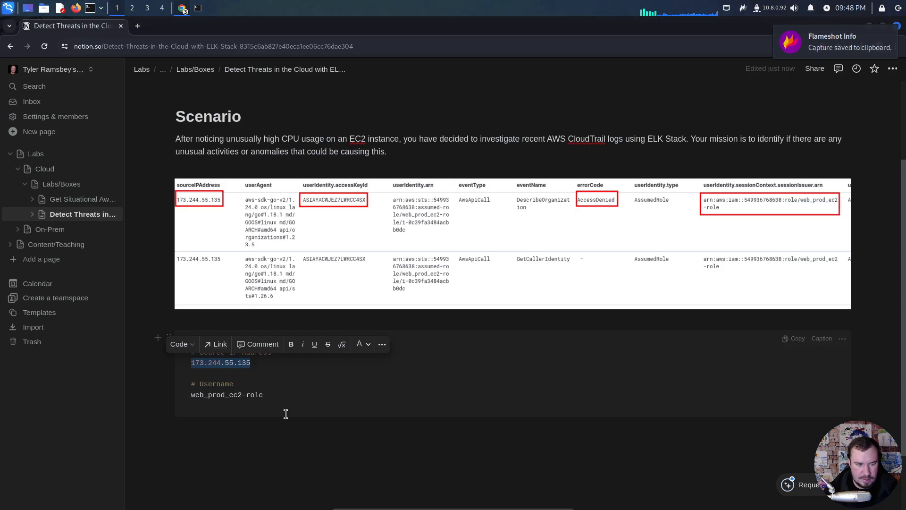
{"action": "left_click", "coordinate": [280, 430]}
{"action": "key", "text": "Return"}
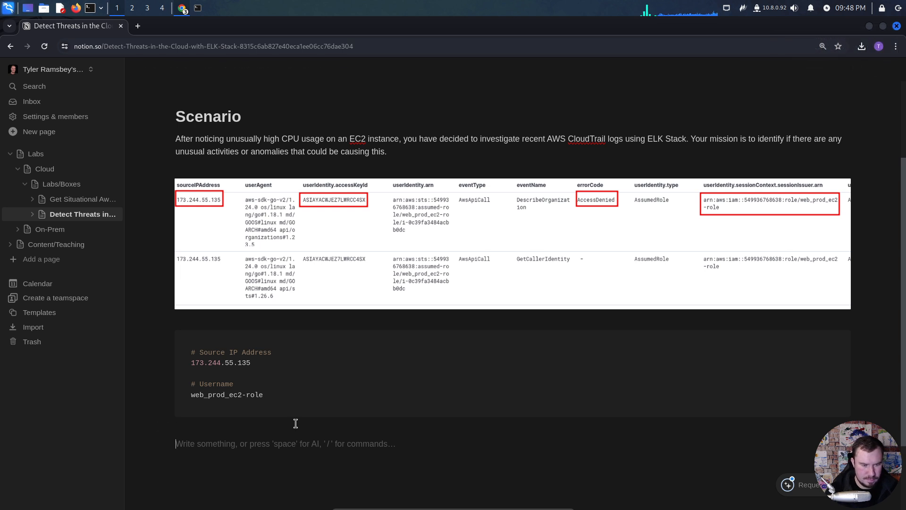
{"action": "type", "text": "Suspicious"}
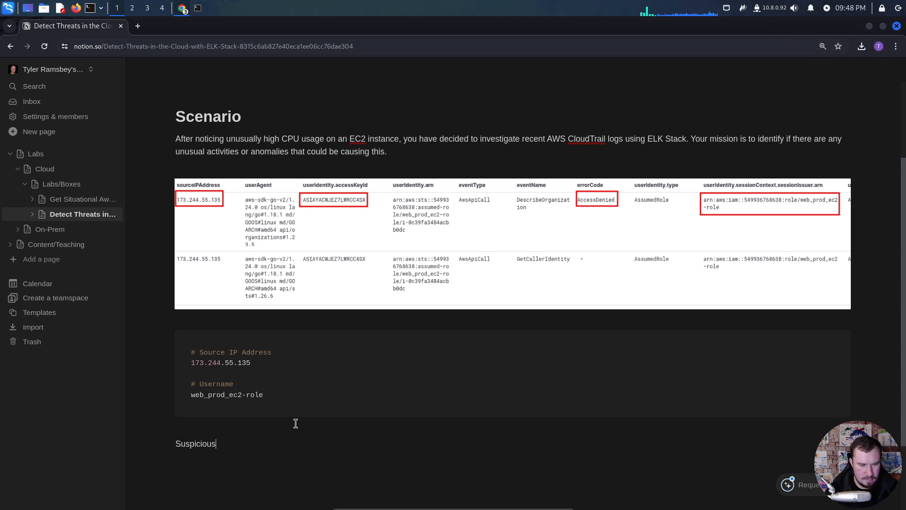
{"action": "type", "text": " IP"}
{"action": "key", "text": "ctrl+v"}
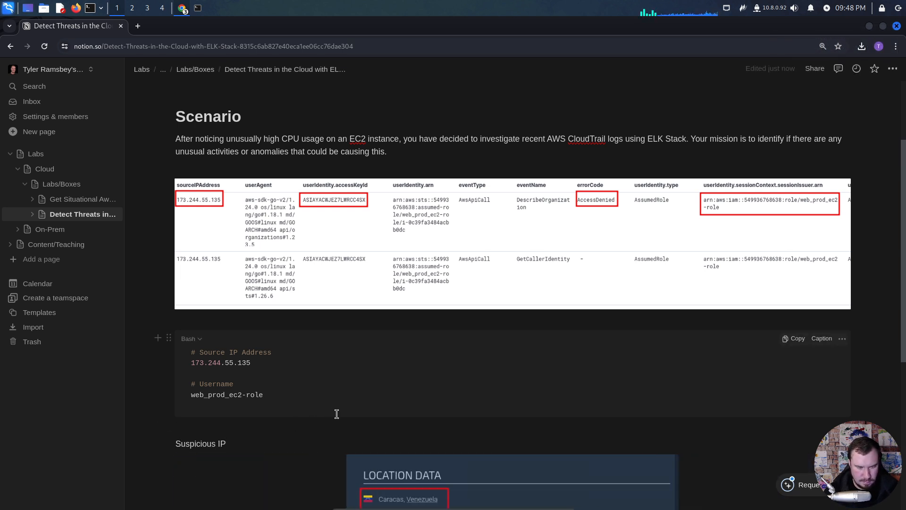
- Align the pasted Location Data and Owner Details image to the left
{"action": "scroll", "coordinate": [359, 449], "scroll_direction": "down", "scroll_amount": 3}
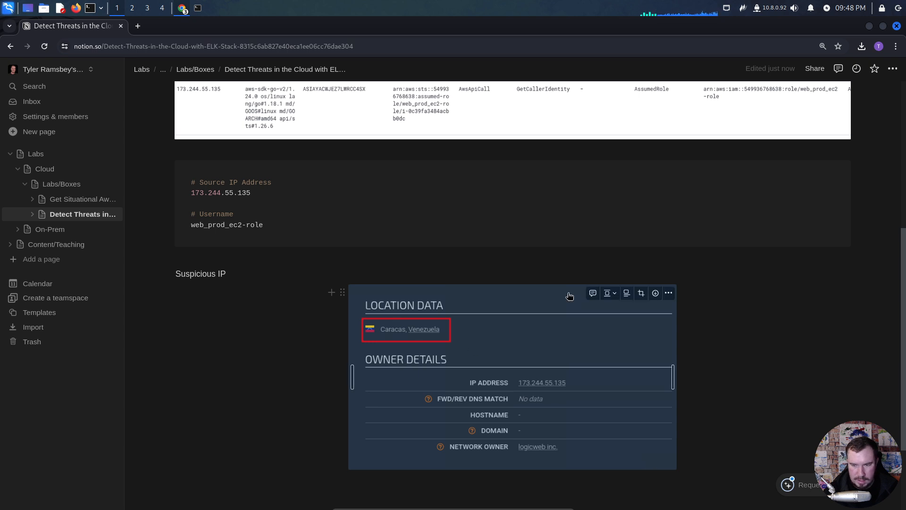
{"action": "left_click", "coordinate": [614, 296]}
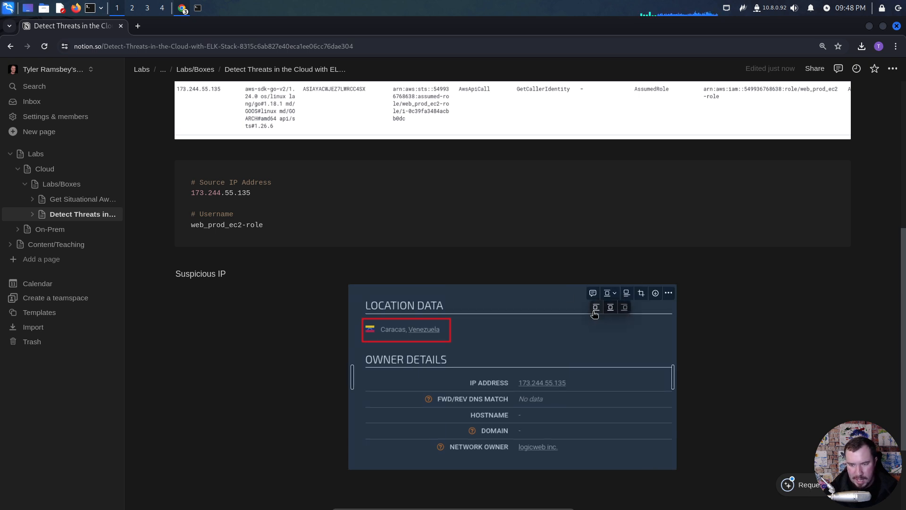
{"action": "left_click", "coordinate": [592, 309]}
{"action": "left_click", "coordinate": [330, 277]}
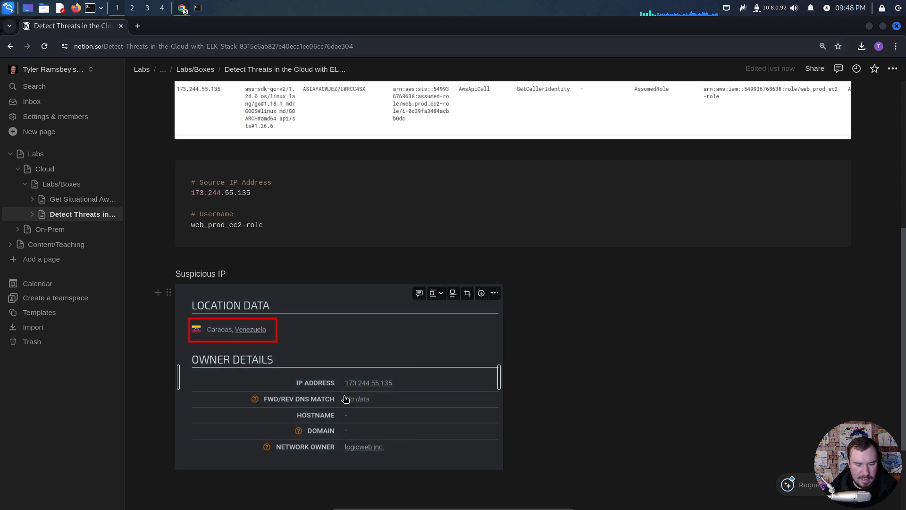
- Turn the "Suspicious IP" line above the image into a Heading 2
{"action": "scroll", "coordinate": [372, 420], "scroll_direction": "down", "scroll_amount": 2}
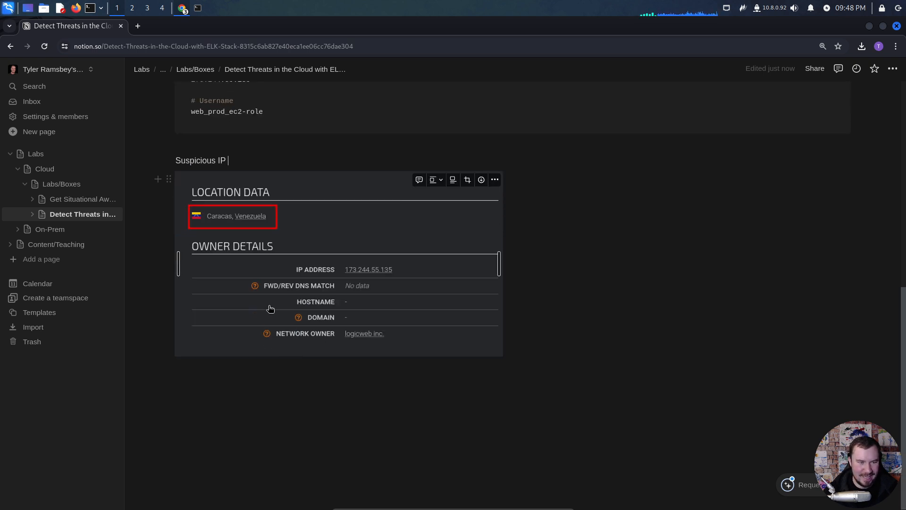
{"action": "left_click_drag", "start_coordinate": [226, 160], "coordinate": [175, 160]}
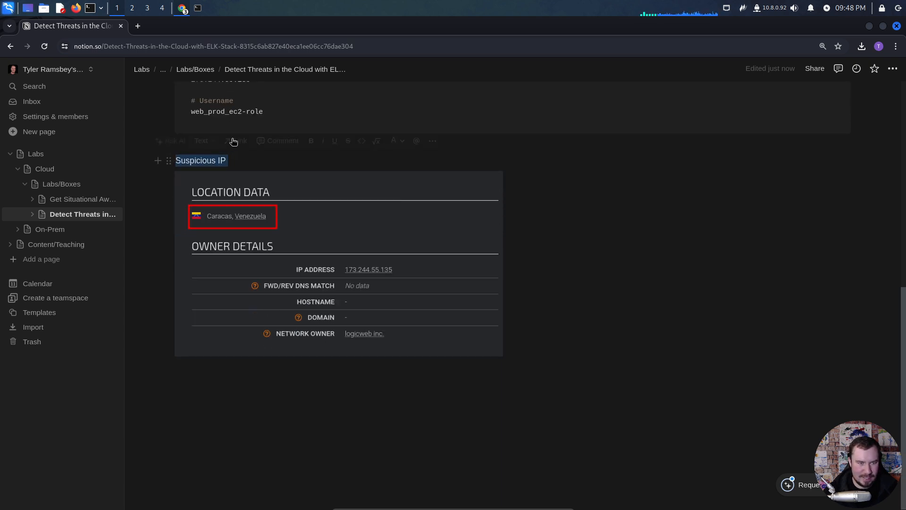
{"action": "left_click", "coordinate": [204, 141]}
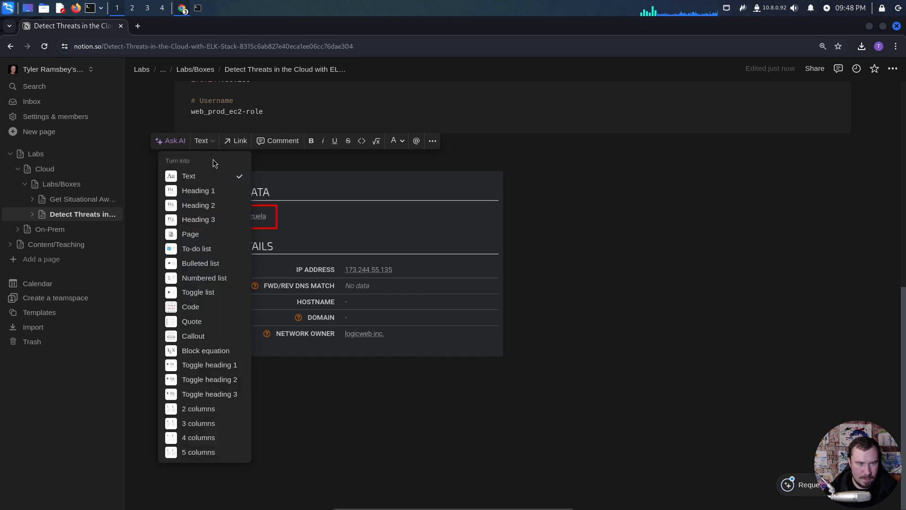
{"action": "left_click", "coordinate": [214, 205]}
{"action": "left_click", "coordinate": [318, 175]}
{"action": "scroll", "coordinate": [323, 219], "scroll_direction": "up", "scroll_amount": 4}
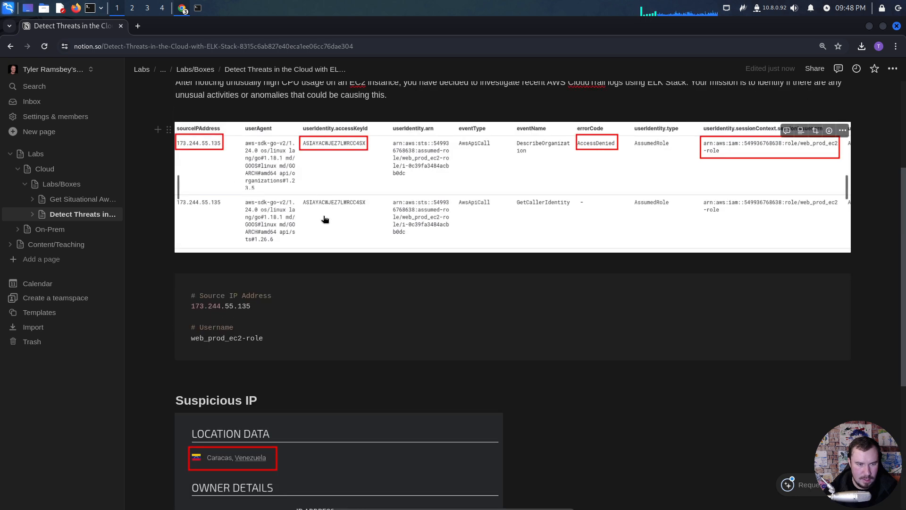
{"action": "scroll", "coordinate": [310, 328], "scroll_direction": "down", "scroll_amount": 3}
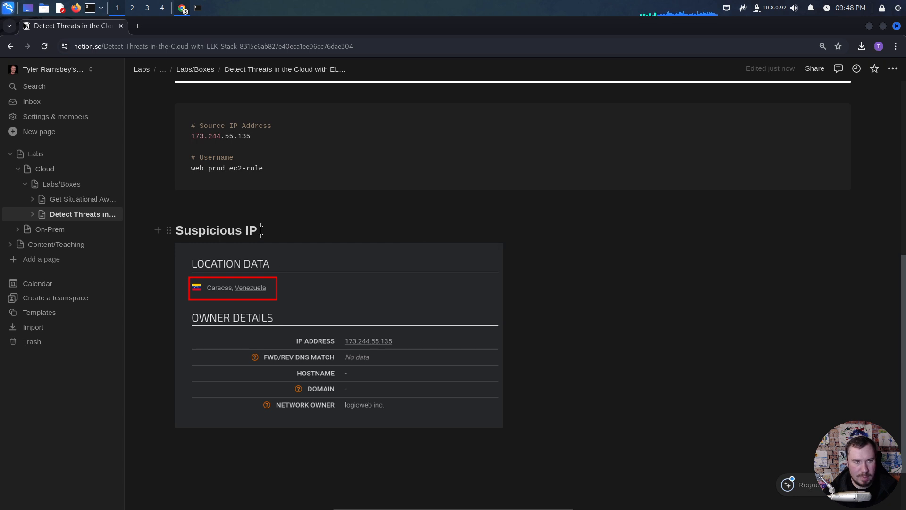
- Switch to the browser window with Elastic Discover and close the Talos Reputation Lookup page
{"action": "key", "text": "alt+Tab"}
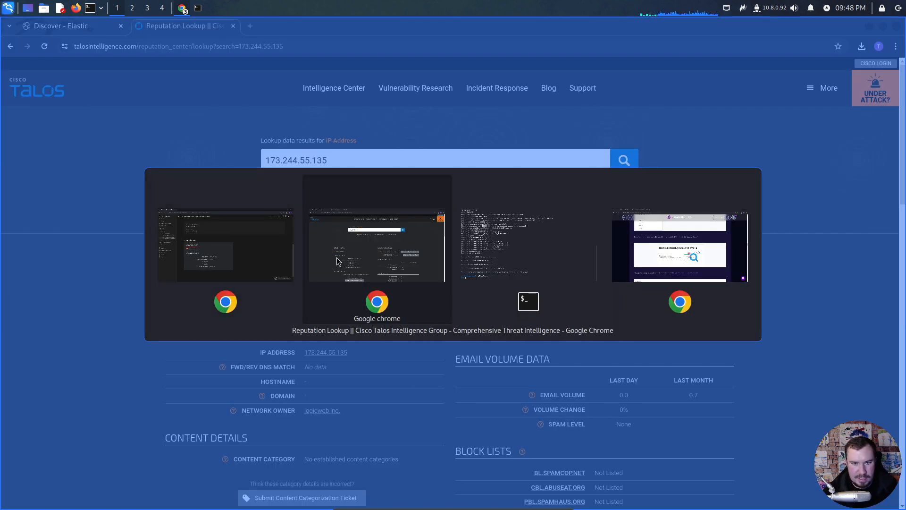
{"action": "left_click", "coordinate": [405, 259]}
{"action": "left_click", "coordinate": [94, 29]}
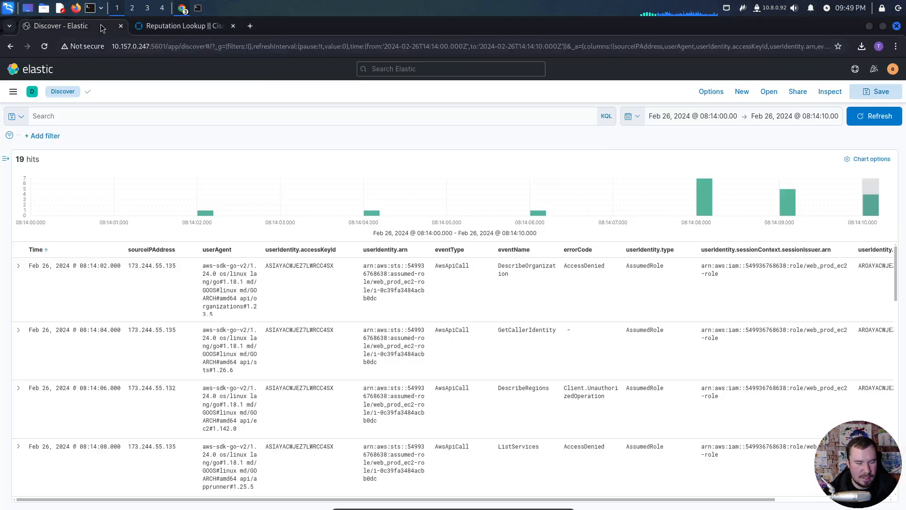
{"action": "left_click", "coordinate": [233, 26]}
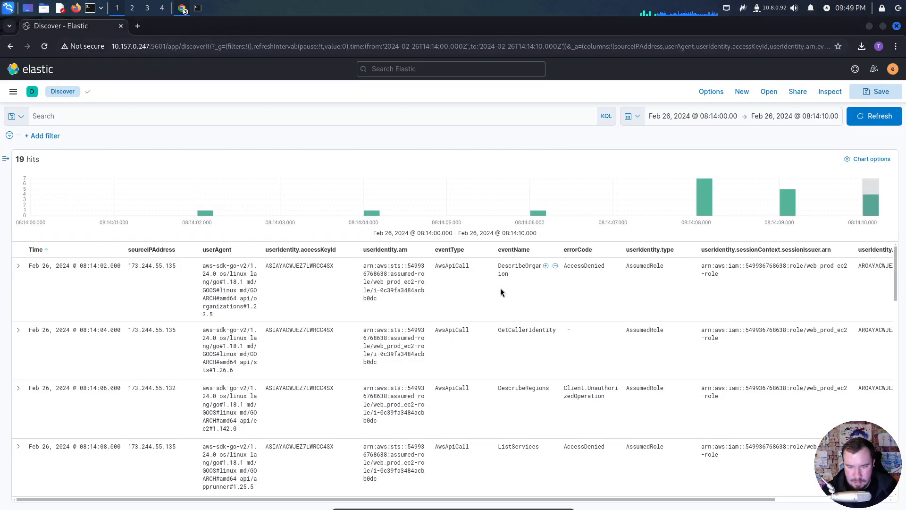
- Examine the source IP addresses, event names and error codes across the listed CloudTrail events
{"action": "scroll", "coordinate": [498, 292], "scroll_direction": "down", "scroll_amount": 1}
{"action": "scroll", "coordinate": [498, 292], "scroll_direction": "down", "scroll_amount": 1}
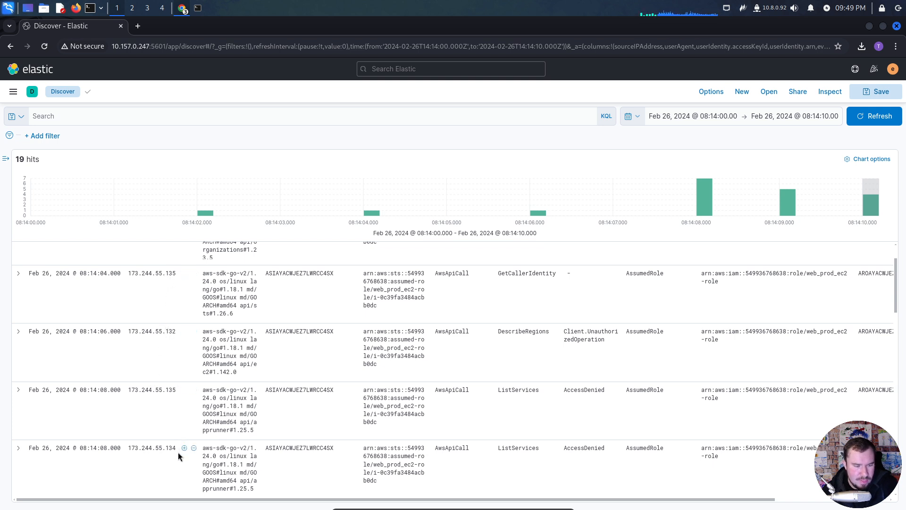
{"action": "scroll", "coordinate": [177, 452], "scroll_direction": "down", "scroll_amount": 5}
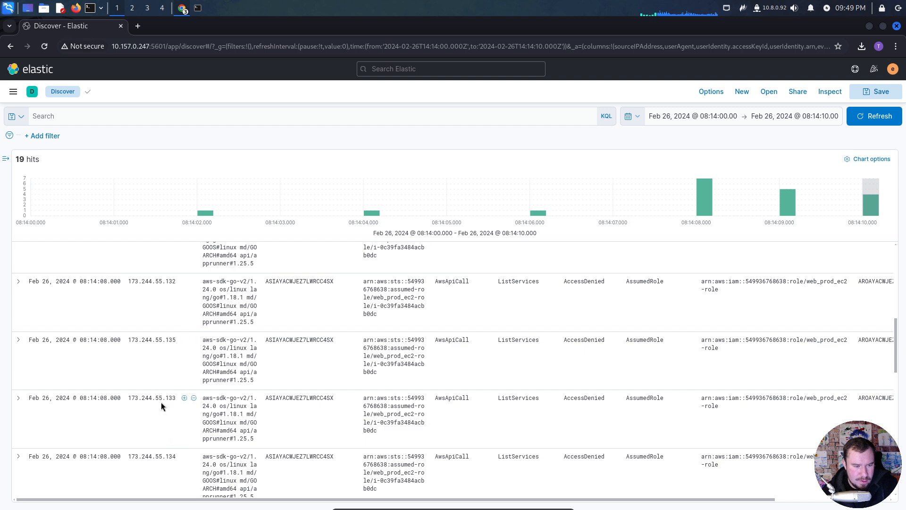
{"action": "scroll", "coordinate": [161, 404], "scroll_direction": "down", "scroll_amount": 5}
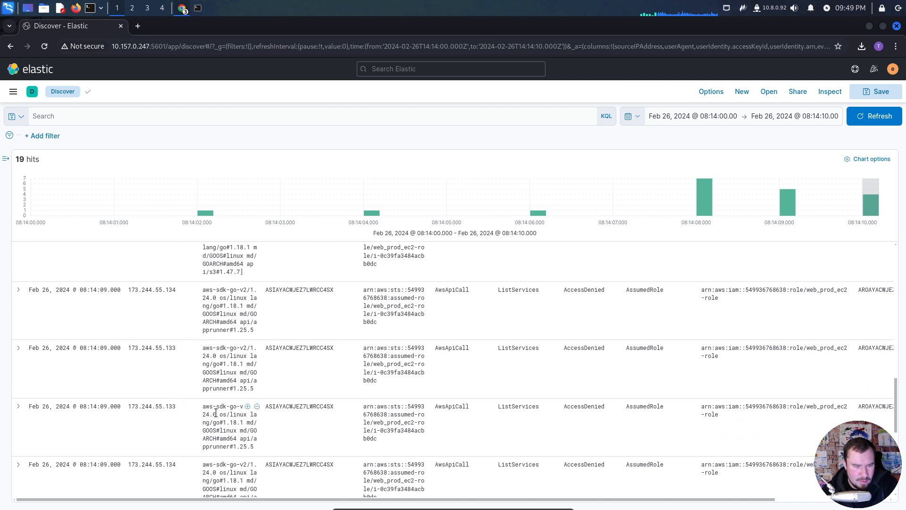
{"action": "scroll", "coordinate": [180, 410], "scroll_direction": "down", "scroll_amount": 3}
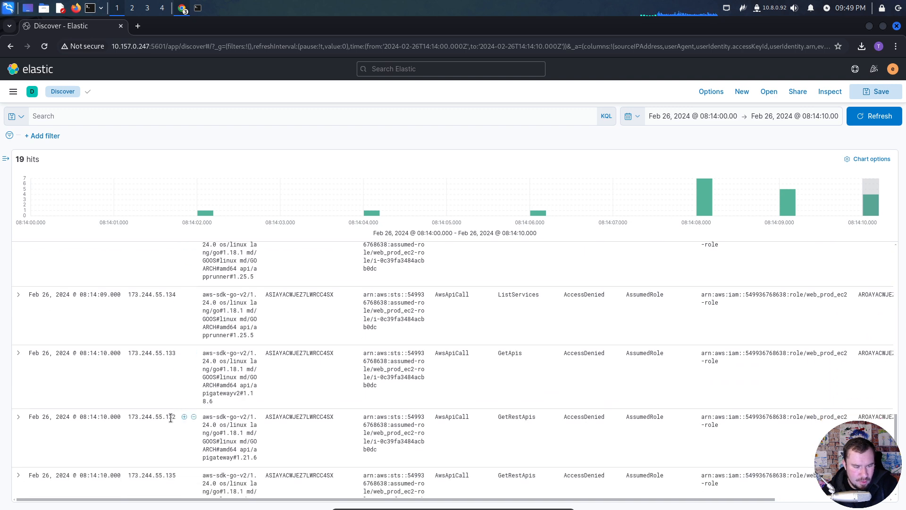
{"action": "scroll", "coordinate": [176, 417], "scroll_direction": "up", "scroll_amount": 4}
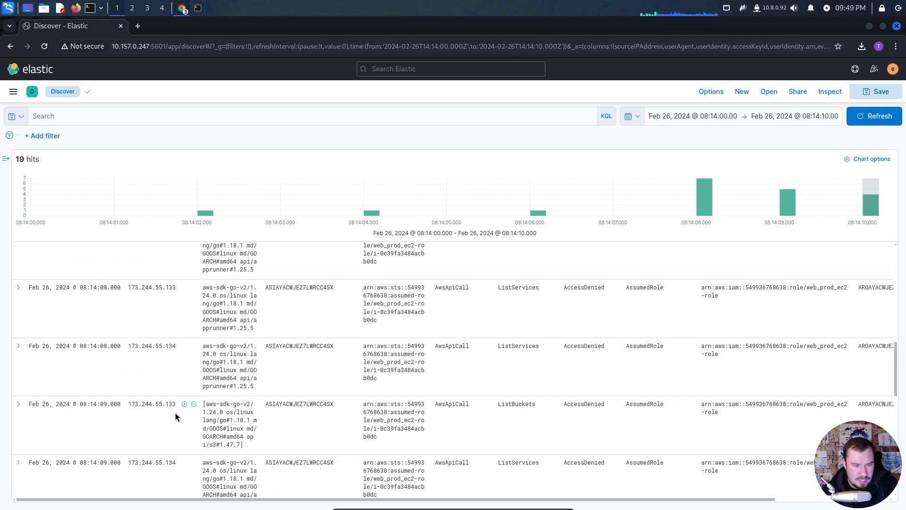
{"action": "scroll", "coordinate": [176, 416], "scroll_direction": "up", "scroll_amount": 5}
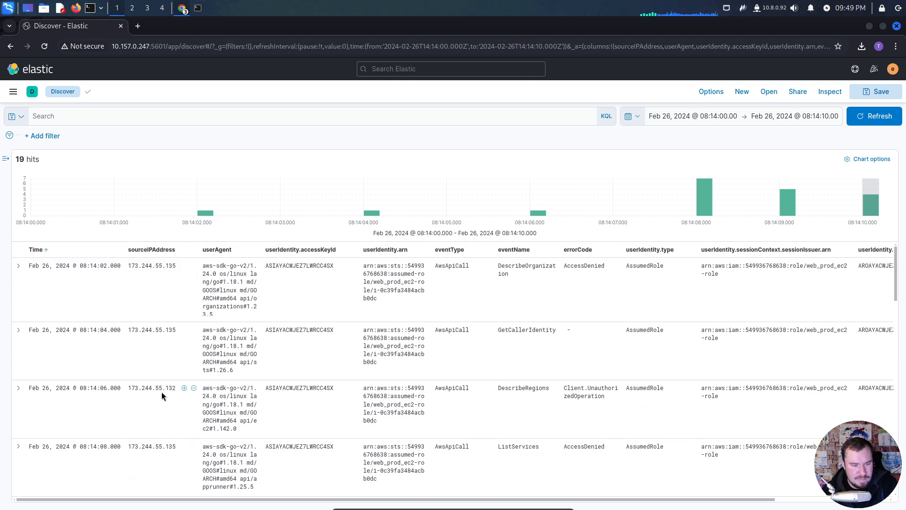
{"action": "left_click_drag", "start_coordinate": [161, 389], "coordinate": [130, 390]}
{"action": "left_click", "coordinate": [156, 388]}
{"action": "left_click", "coordinate": [162, 401]}
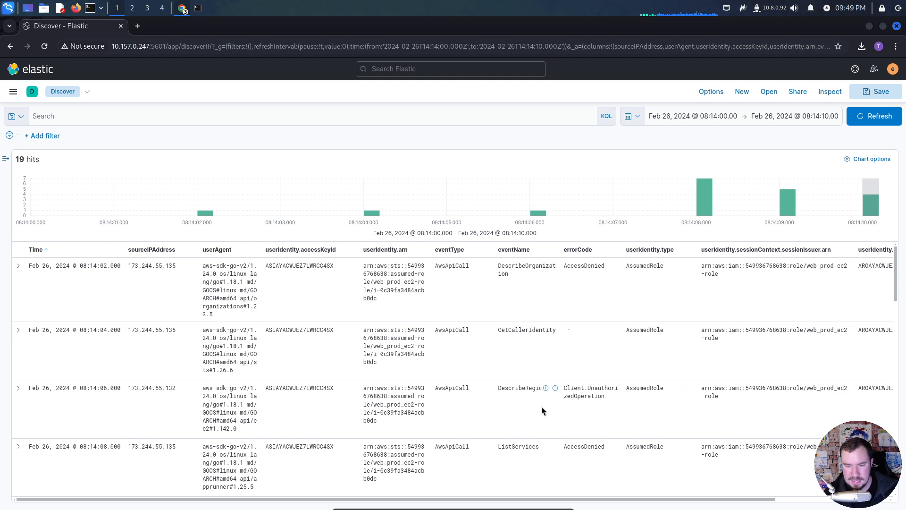
{"action": "scroll", "coordinate": [458, 384], "scroll_direction": "down", "scroll_amount": 3}
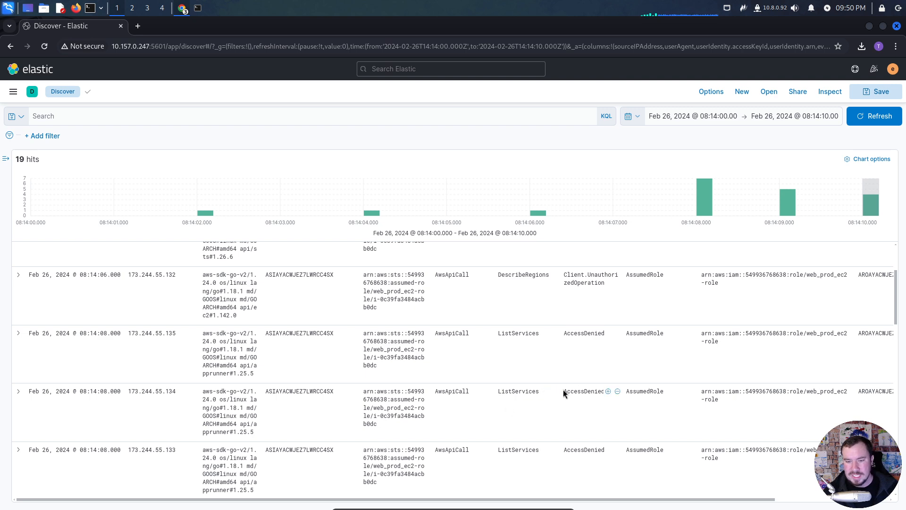
{"action": "scroll", "coordinate": [511, 351], "scroll_direction": "down", "scroll_amount": 12}
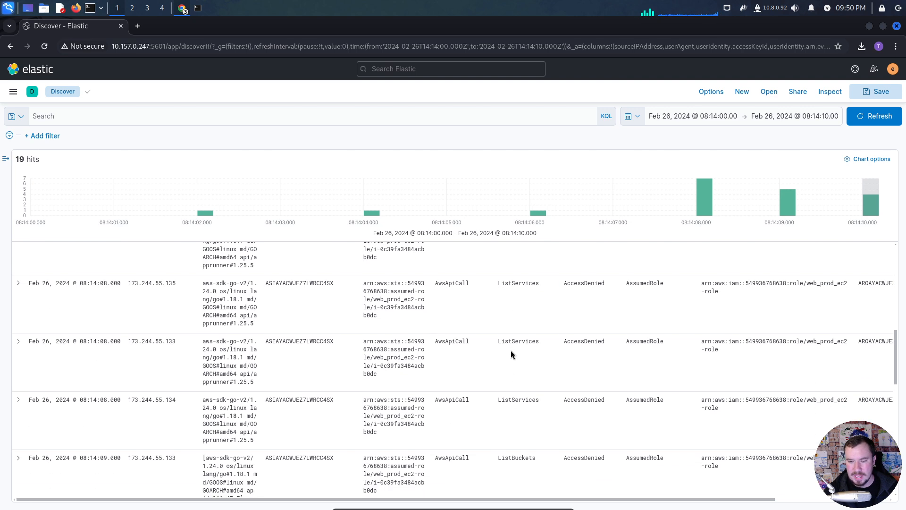
{"action": "scroll", "coordinate": [511, 351], "scroll_direction": "down", "scroll_amount": 3}
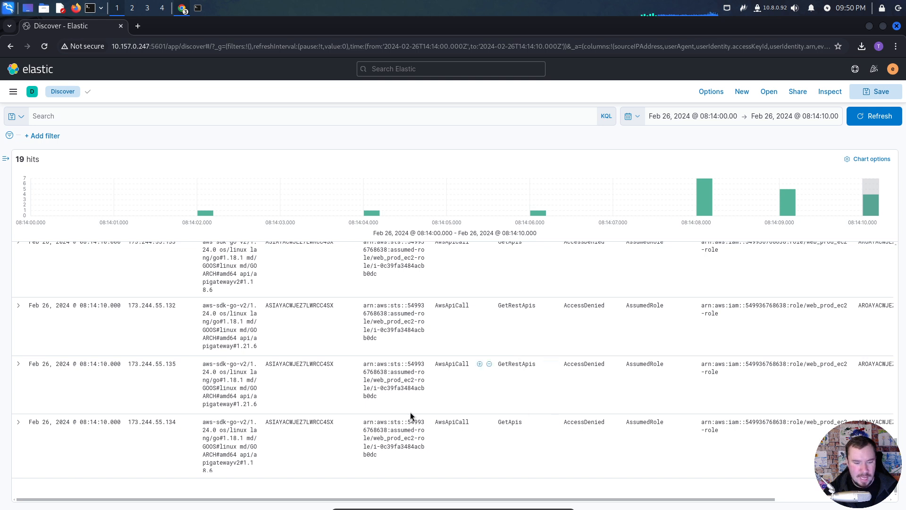
{"action": "scroll", "coordinate": [483, 426], "scroll_direction": "up", "scroll_amount": 15}
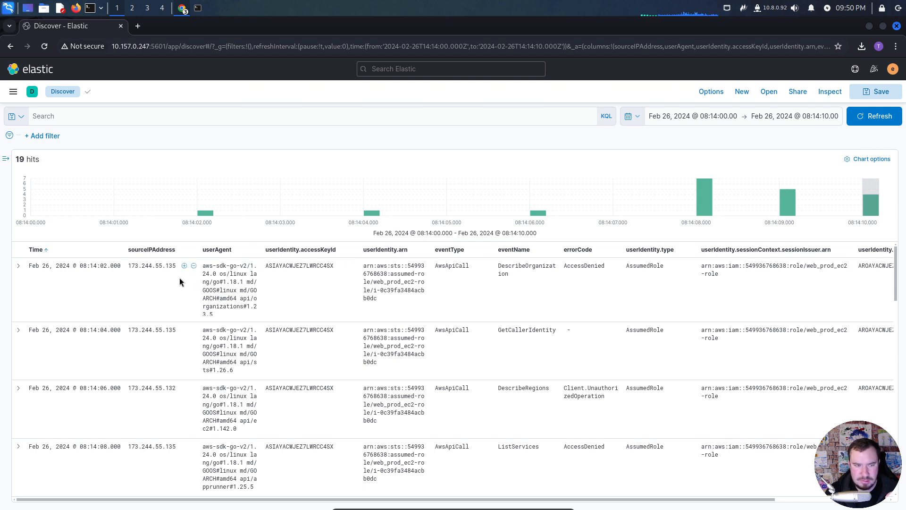
{"action": "left_click", "coordinate": [183, 266]}
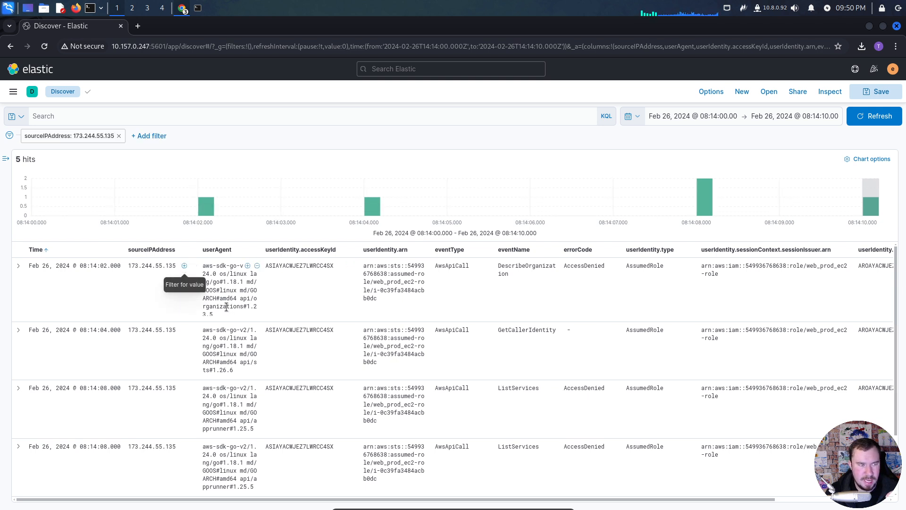
{"action": "left_click", "coordinate": [78, 137]}
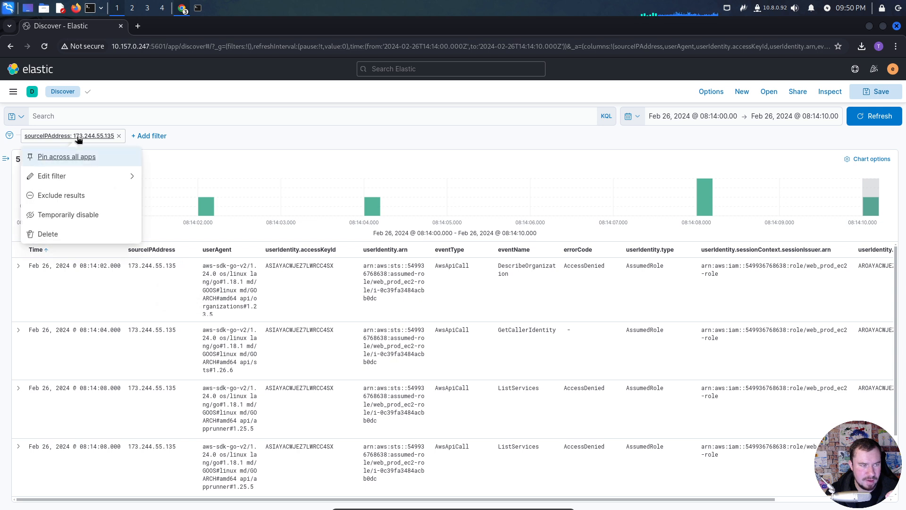
{"action": "left_click", "coordinate": [74, 173]}
{"action": "left_click", "coordinate": [115, 229]}
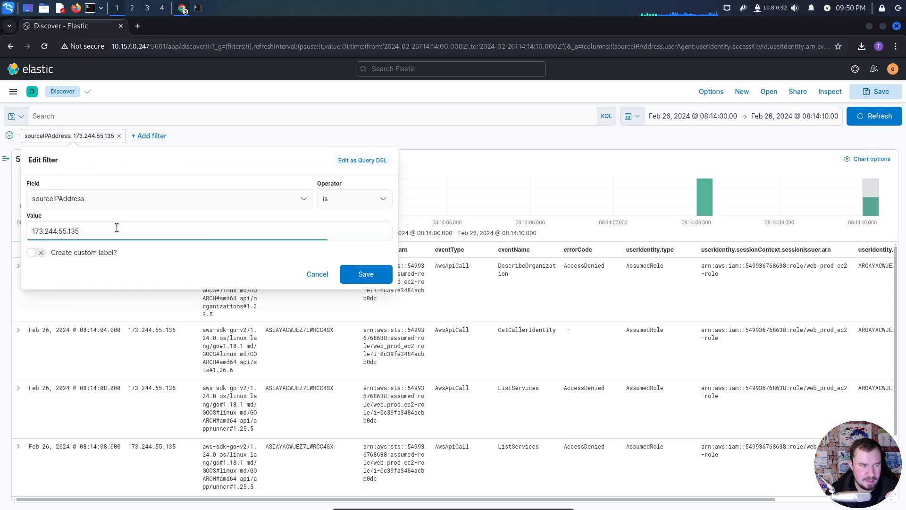
{"action": "key", "text": "BackSpace"}
{"action": "key", "text": "BackSpace"}
{"action": "key", "text": "BackSpace"}
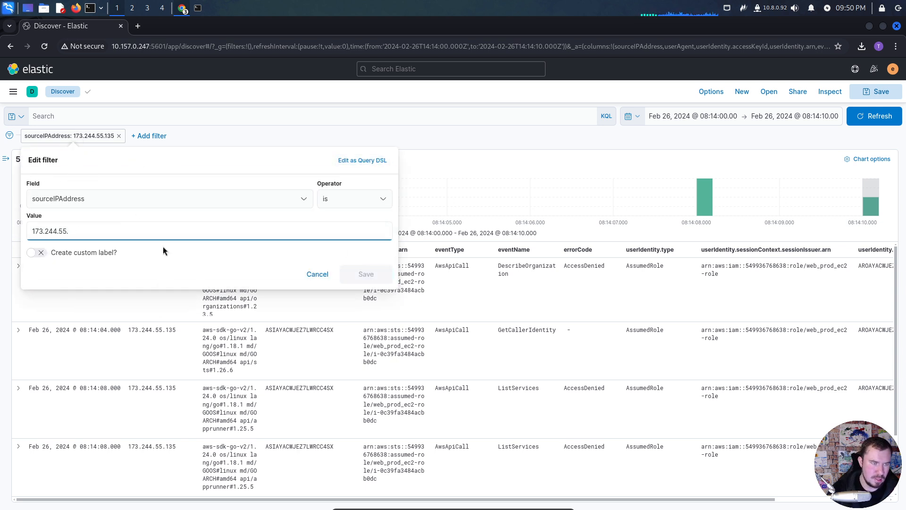
{"action": "key", "text": "BackSpace"}
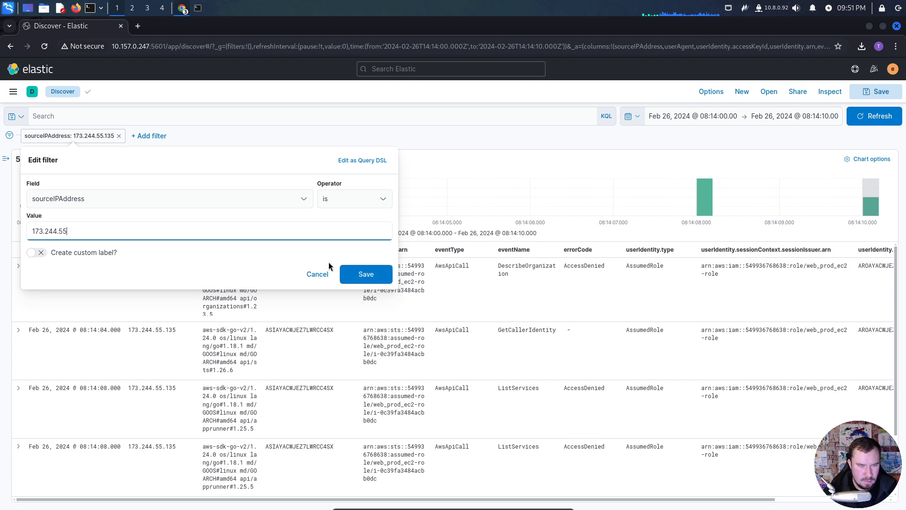
- Try the wildcard values 173.244.55.* and 173.244.55* in the sourceIPAddress filter
{"action": "type", "text": ".*"}
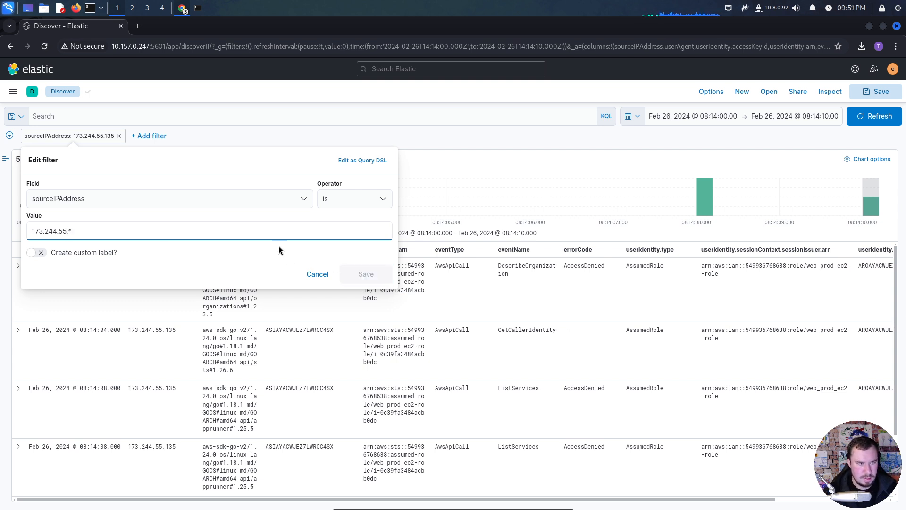
{"action": "key", "text": "BackSpace"}
{"action": "key", "text": "BackSpace"}
{"action": "type", "text": "*"}
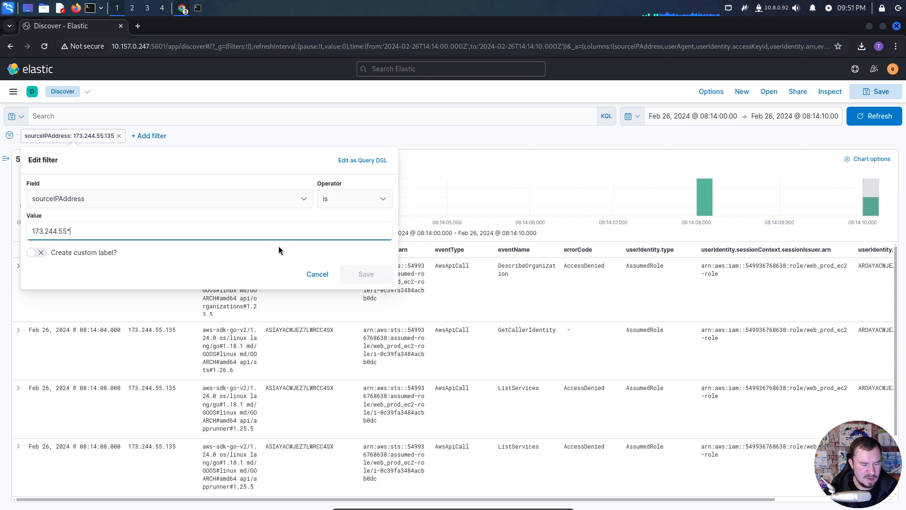
{"action": "key", "text": "BackSpace"}
- Try the exists operator in the sourceIPAddress filter, return to is, and save the filter with the value 173.244.55
{"action": "left_click", "coordinate": [339, 205]}
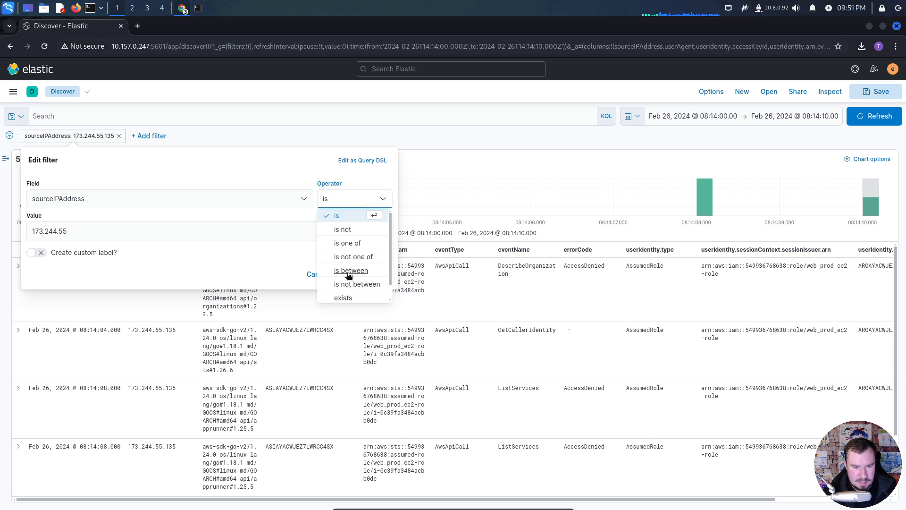
{"action": "left_click", "coordinate": [343, 298]}
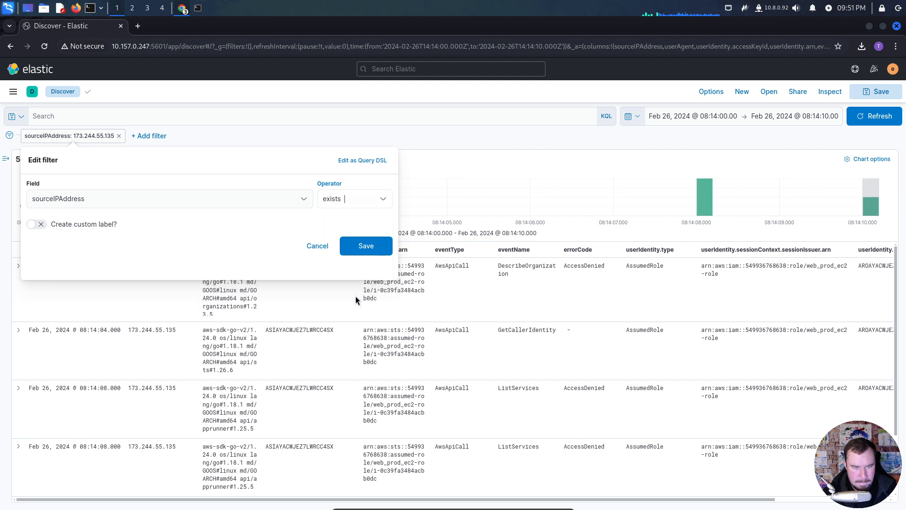
{"action": "left_click", "coordinate": [337, 200]}
{"action": "left_click", "coordinate": [337, 216]}
{"action": "left_click", "coordinate": [244, 231]}
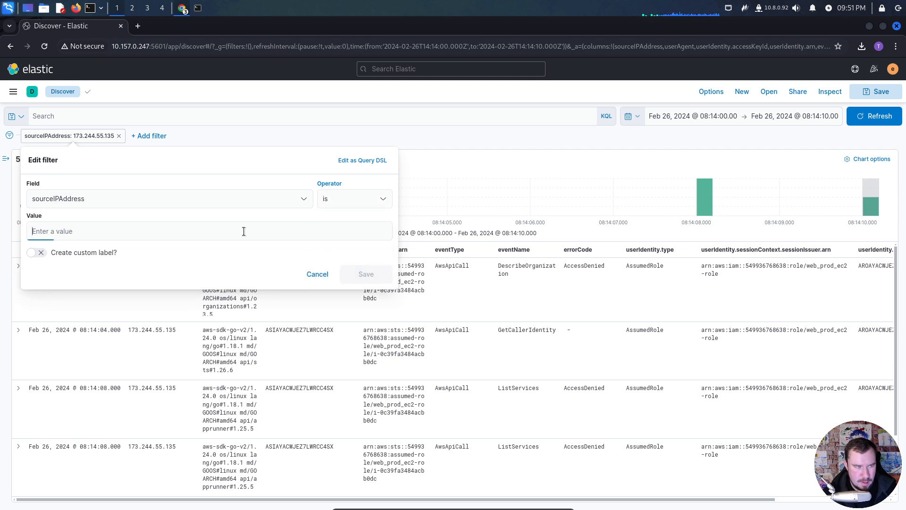
{"action": "type", "text": "173"}
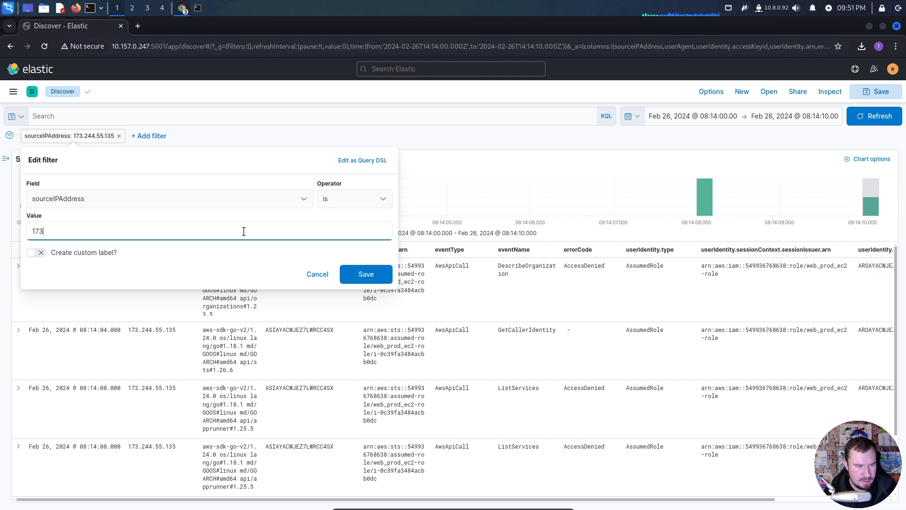
{"action": "type", "text": ".244.55."}
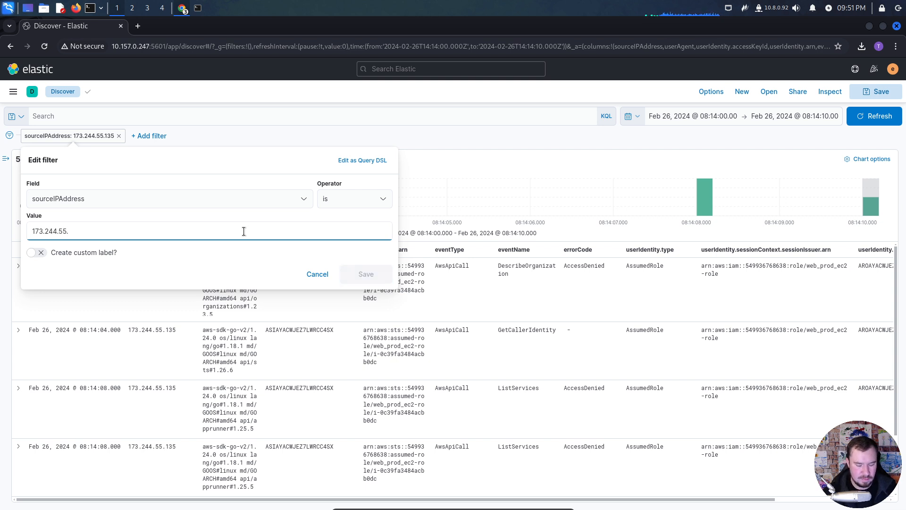
{"action": "key", "text": "BackSpace"}
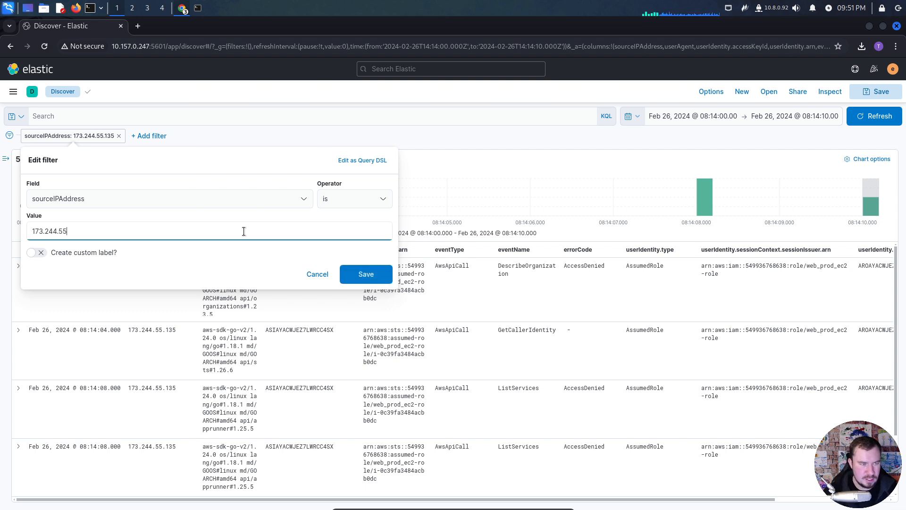
{"action": "left_click", "coordinate": [366, 275]}
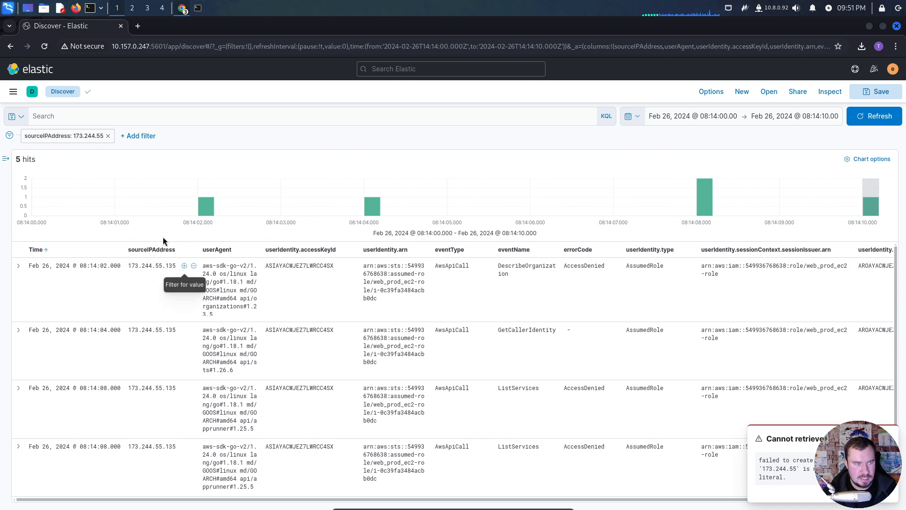
- Change the sourceIPAddress filter to is between, with the range 173.244.55.0 to 173.244.55.245, and save it
{"action": "left_click", "coordinate": [86, 136]}
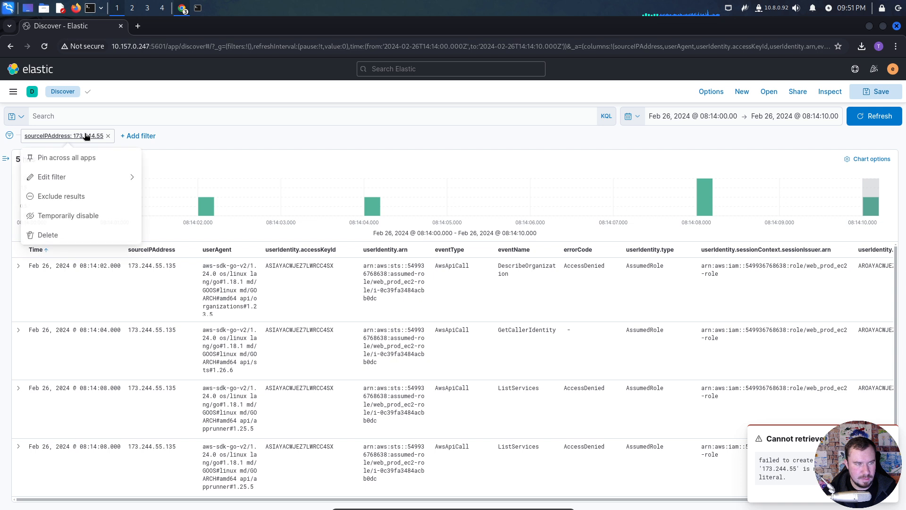
{"action": "left_click", "coordinate": [78, 178]}
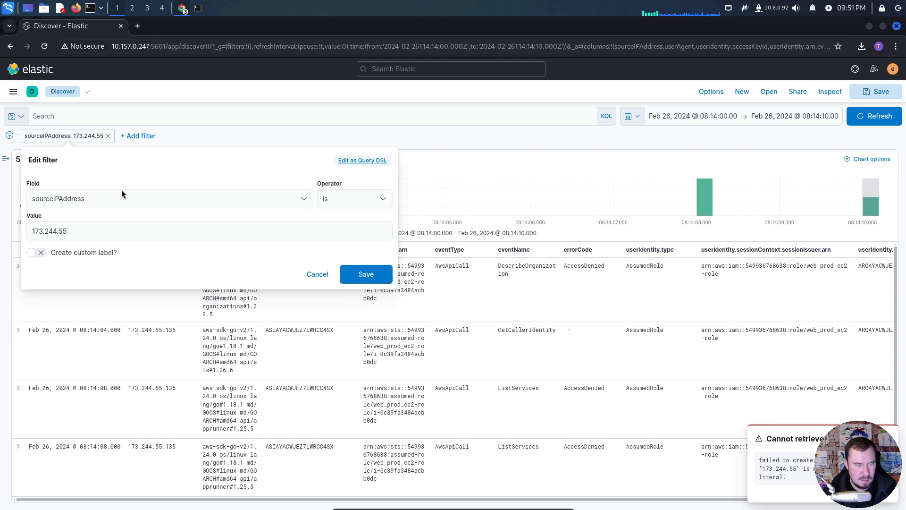
{"action": "left_click", "coordinate": [332, 207]}
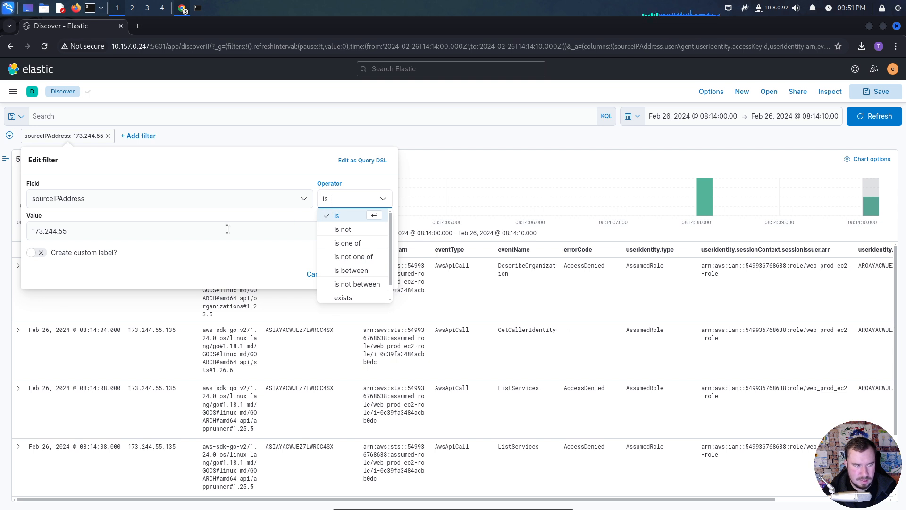
{"action": "left_click", "coordinate": [340, 268]}
{"action": "left_click", "coordinate": [164, 225]}
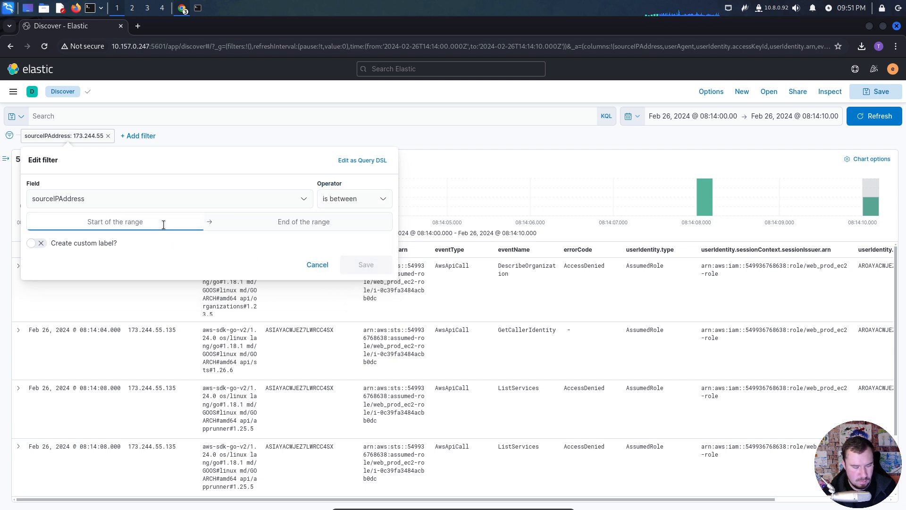
{"action": "type", "text": "173.244."}
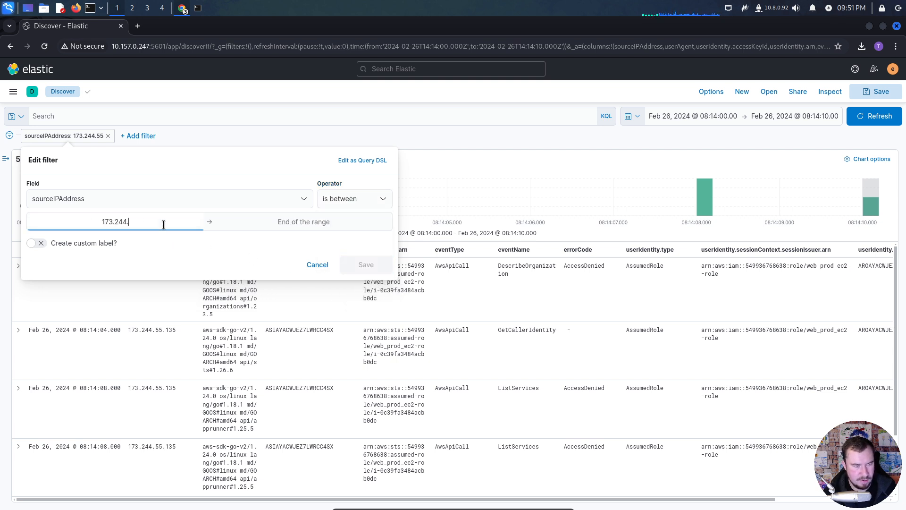
{"action": "type", "text": "55.0"}
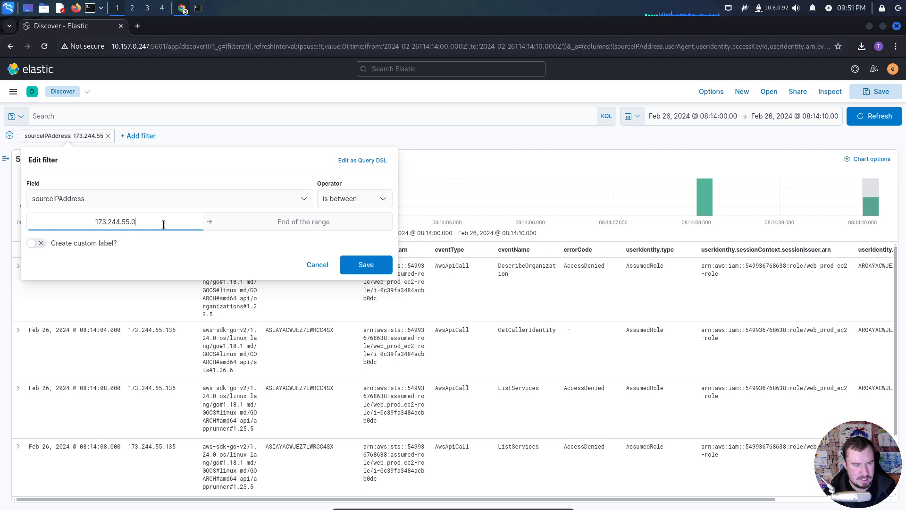
{"action": "left_click", "coordinate": [277, 223]}
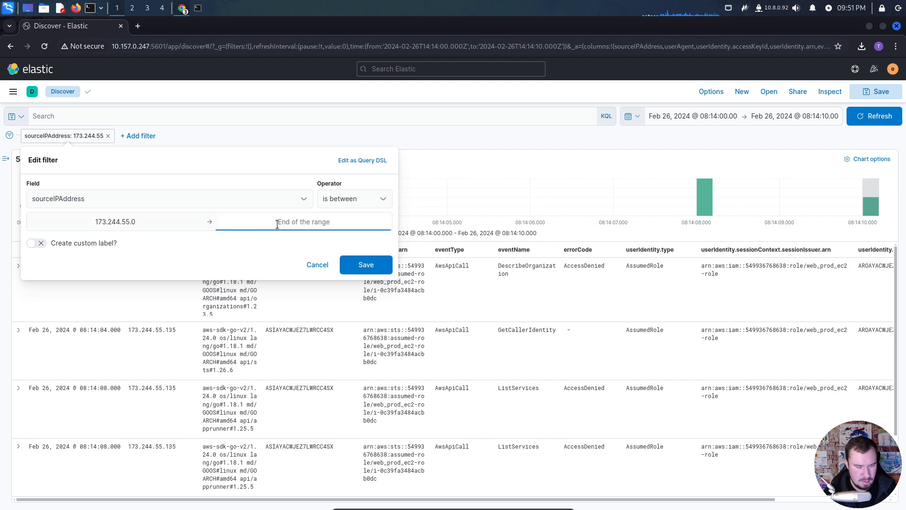
{"action": "type", "text": "173.24"}
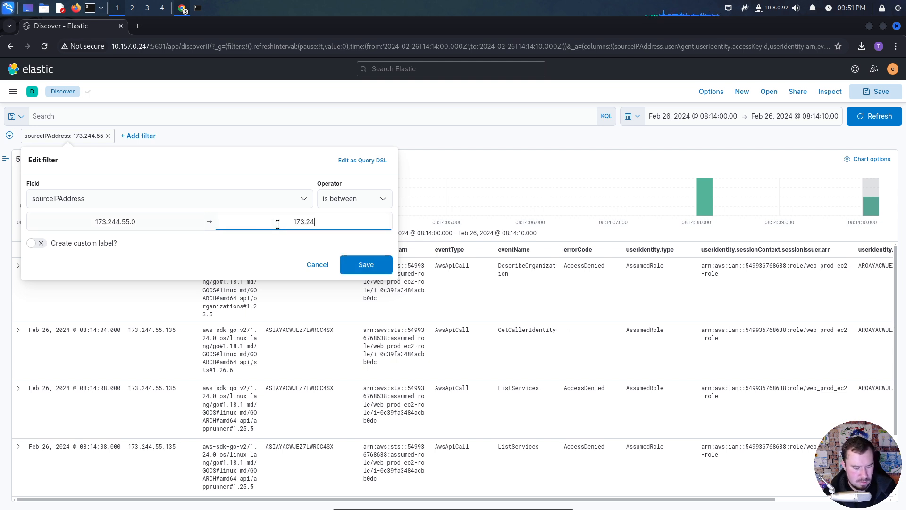
{"action": "type", "text": "4.55.245"}
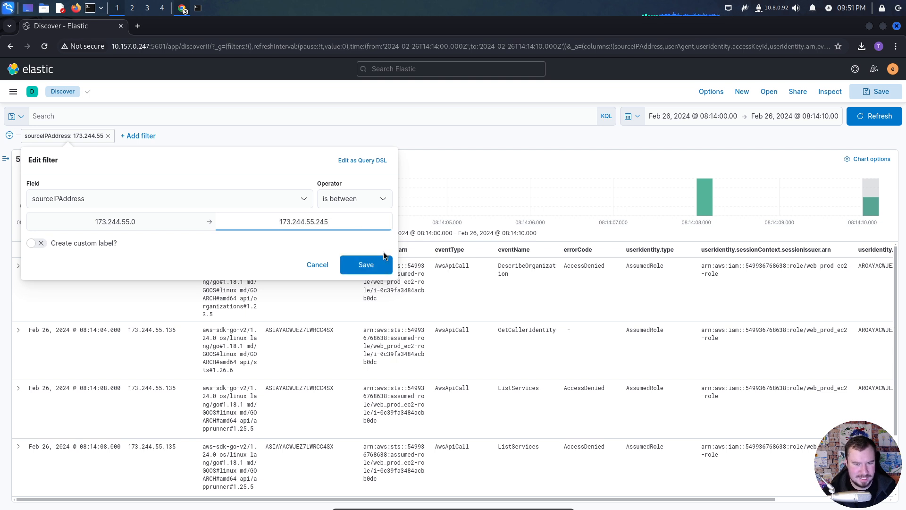
{"action": "left_click", "coordinate": [377, 260]}
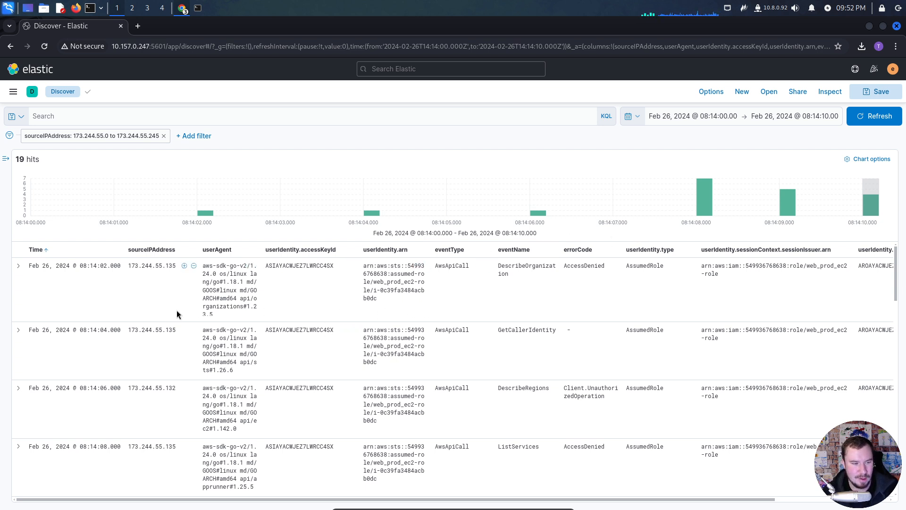
- Examine the source IP addresses and event names of the range-filtered events, keeping the range filter applied
{"action": "scroll", "coordinate": [161, 315], "scroll_direction": "down", "scroll_amount": 2}
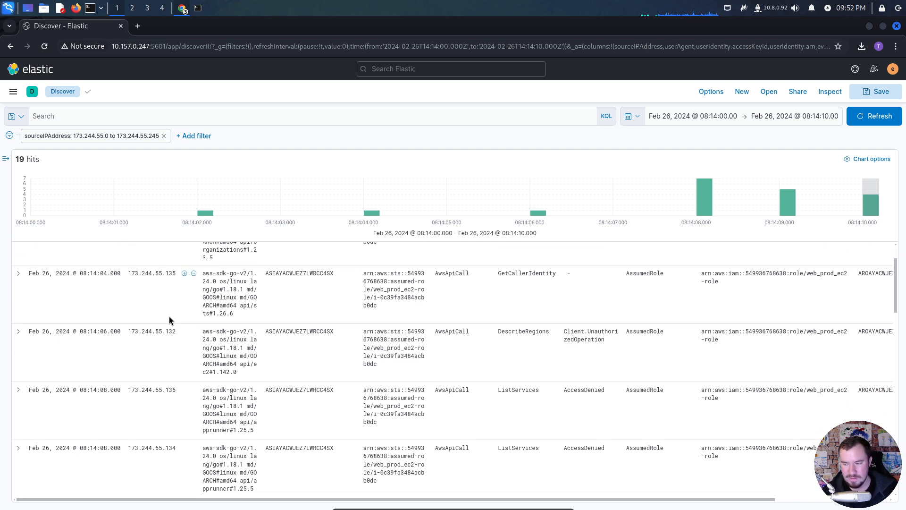
{"action": "left_click_drag", "start_coordinate": [500, 500], "coordinate": [425, 479]}
{"action": "scroll", "coordinate": [399, 431], "scroll_direction": "up", "scroll_amount": 2}
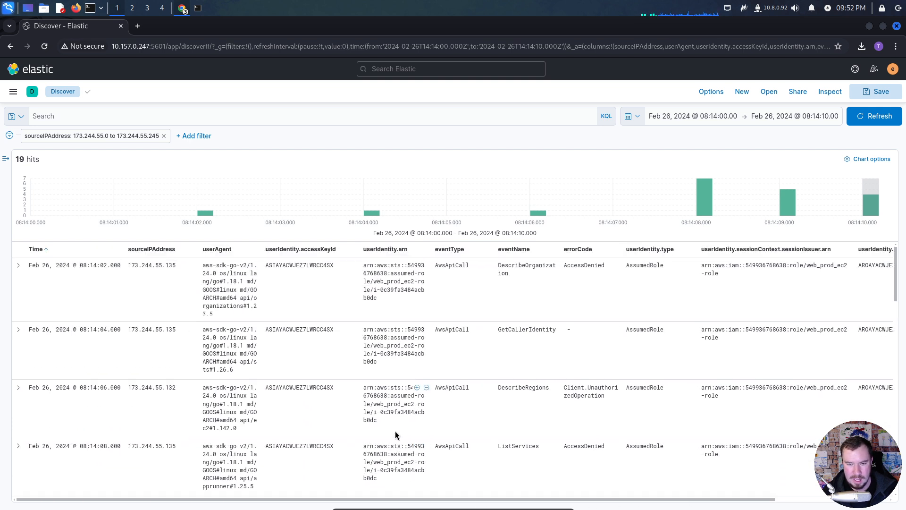
{"action": "left_click", "coordinate": [11, 46]}
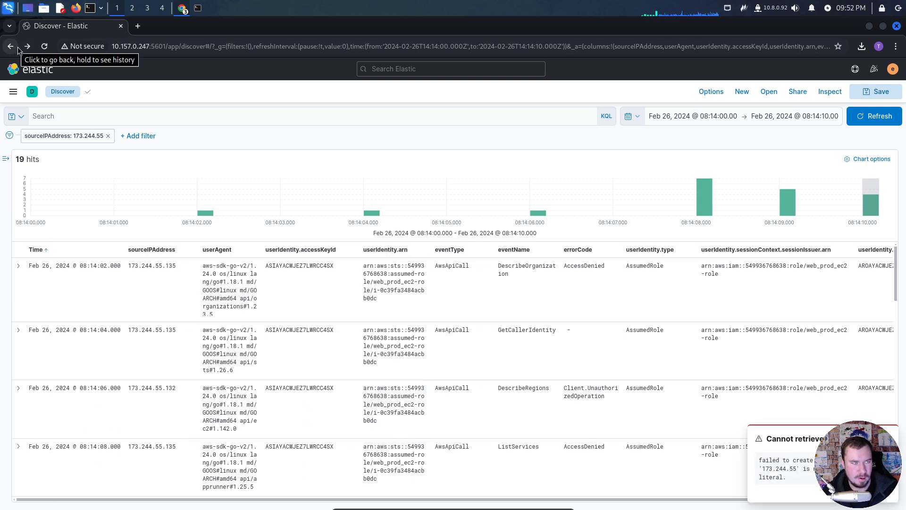
{"action": "left_click", "coordinate": [27, 46]}
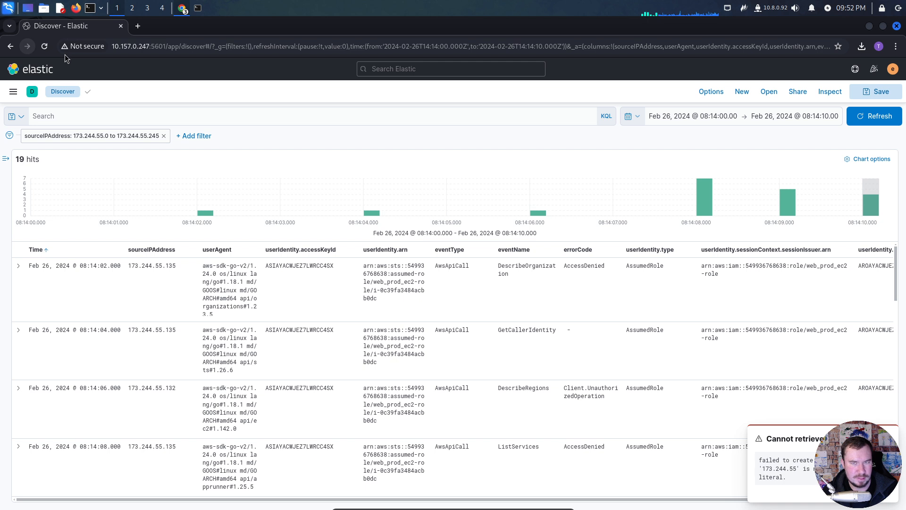
- Set the start of the time range to Feb 26, 2024 @ 00:00:00.000 and update the results
{"action": "left_click", "coordinate": [686, 117]}
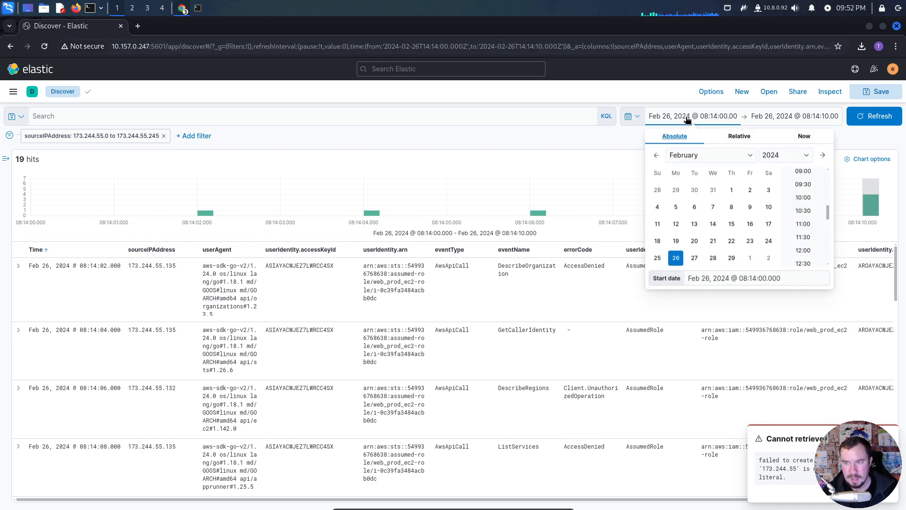
{"action": "left_click", "coordinate": [753, 279]}
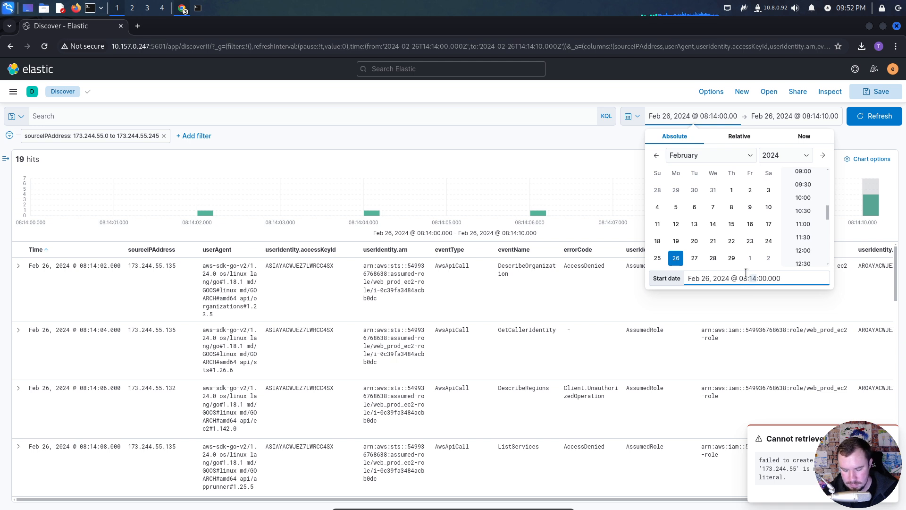
{"action": "type", "text": "00"}
{"action": "left_click", "coordinate": [747, 280]}
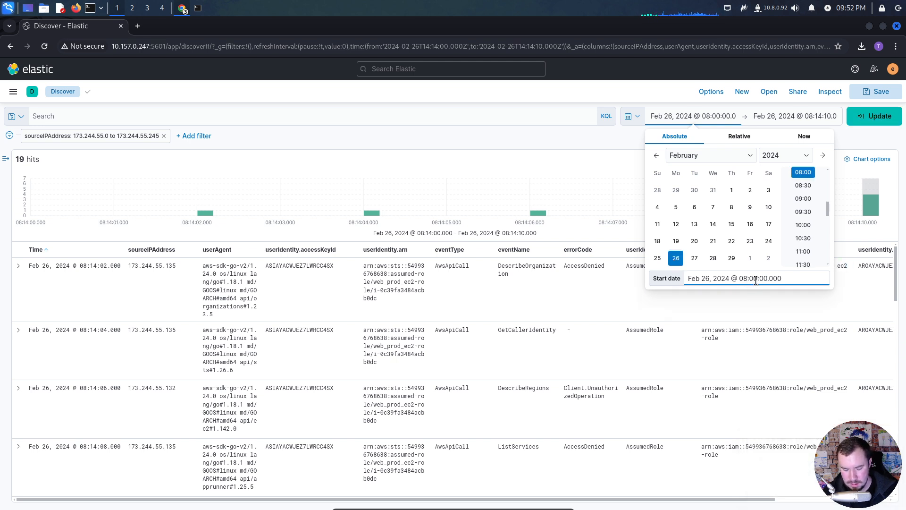
{"action": "key", "text": "BackSpace"}
{"action": "type", "text": "0"}
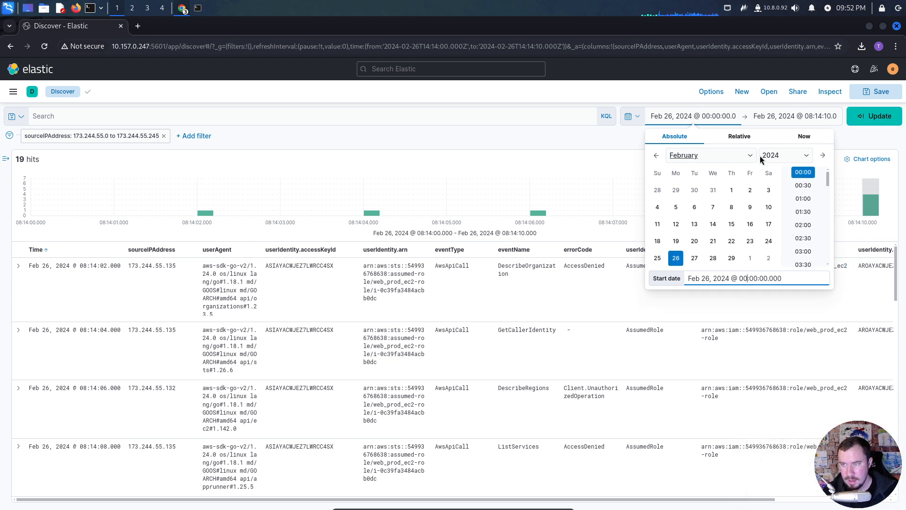
{"action": "left_click", "coordinate": [784, 120]}
{"action": "left_click", "coordinate": [813, 138]}
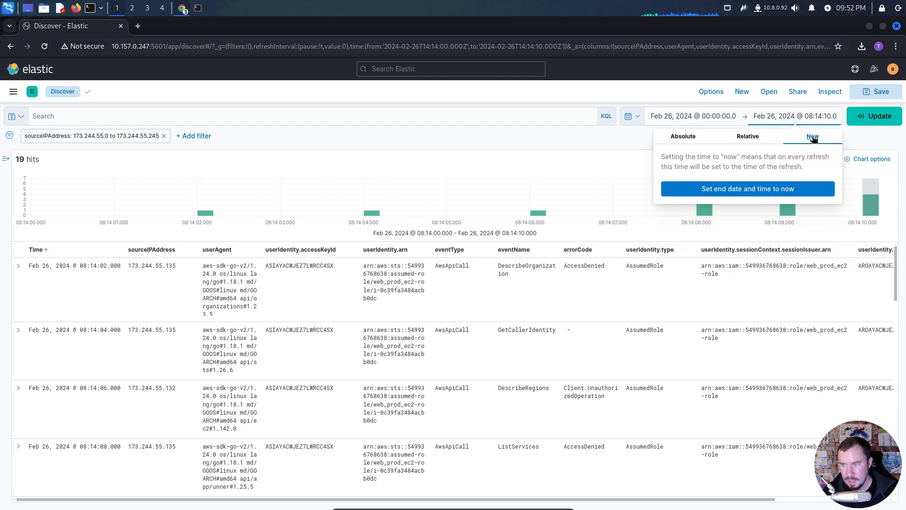
{"action": "left_click", "coordinate": [870, 116]}
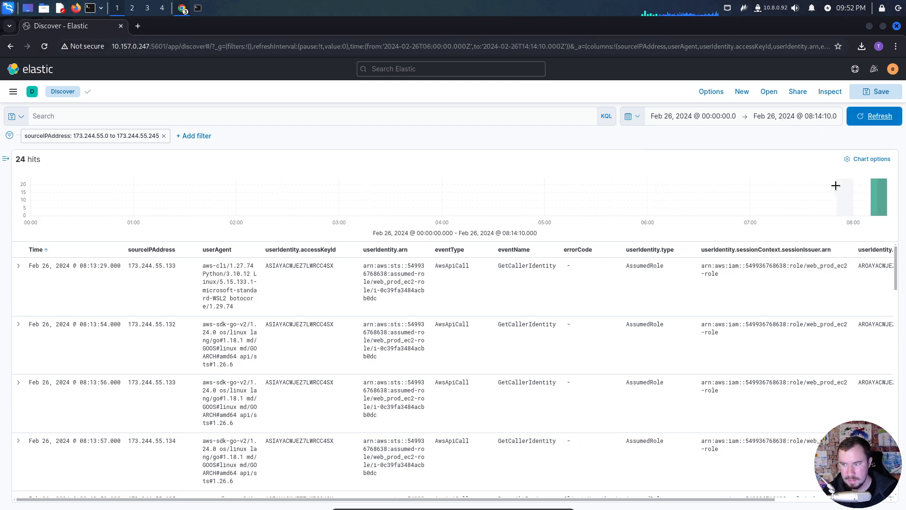
- Set the end of the time range to now and refresh the results
{"action": "left_click", "coordinate": [825, 119]}
{"action": "left_click", "coordinate": [813, 136]}
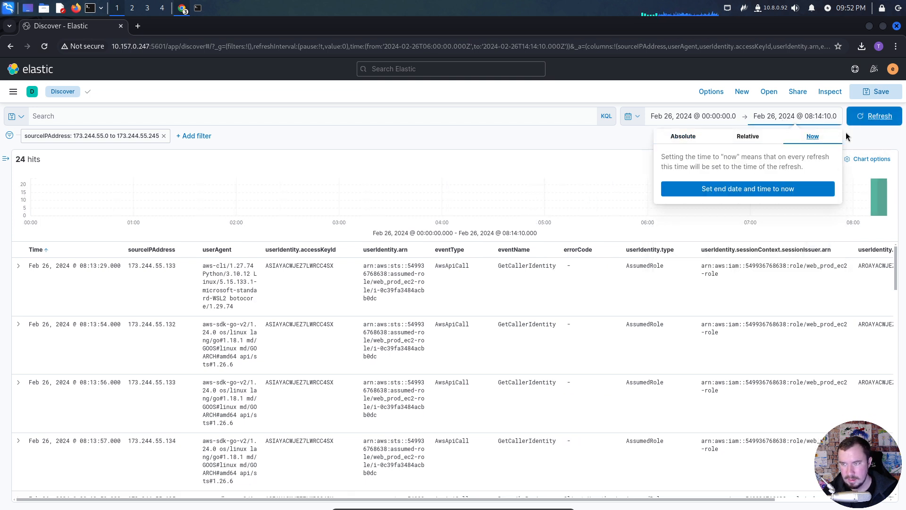
{"action": "left_click", "coordinate": [873, 116]}
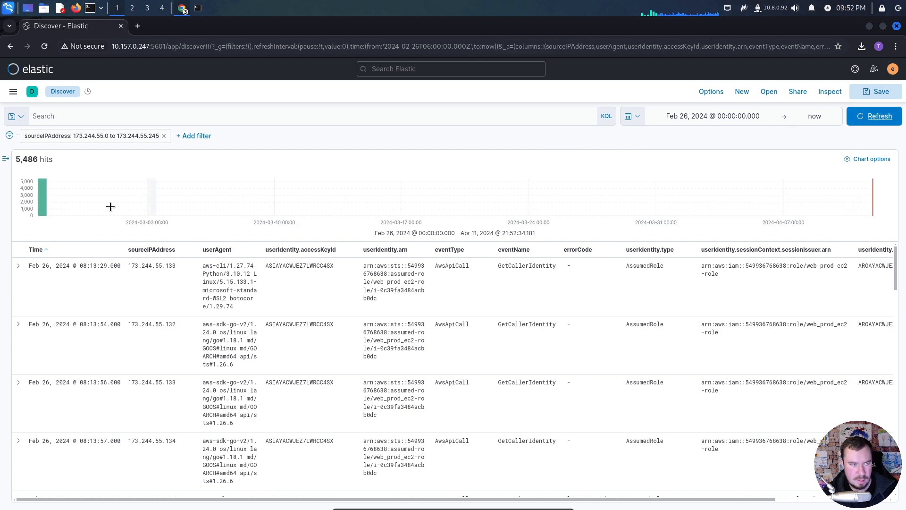
- Narrow the histogram to the Feb 26, 2024 bar and its 08:10 interval, and look through the events between 08:10 and 08:20
{"action": "left_click", "coordinate": [45, 203]}
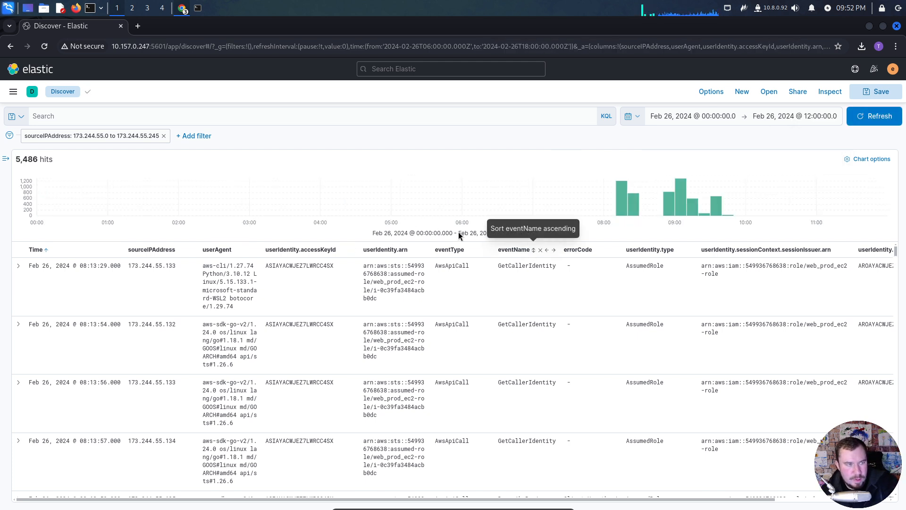
{"action": "mouse_move", "coordinate": [633, 207]}
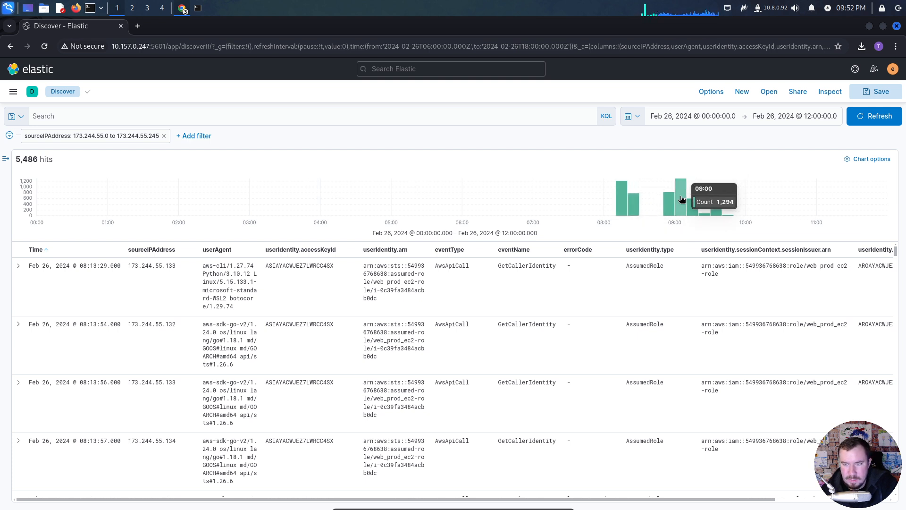
{"action": "mouse_move", "coordinate": [670, 206]}
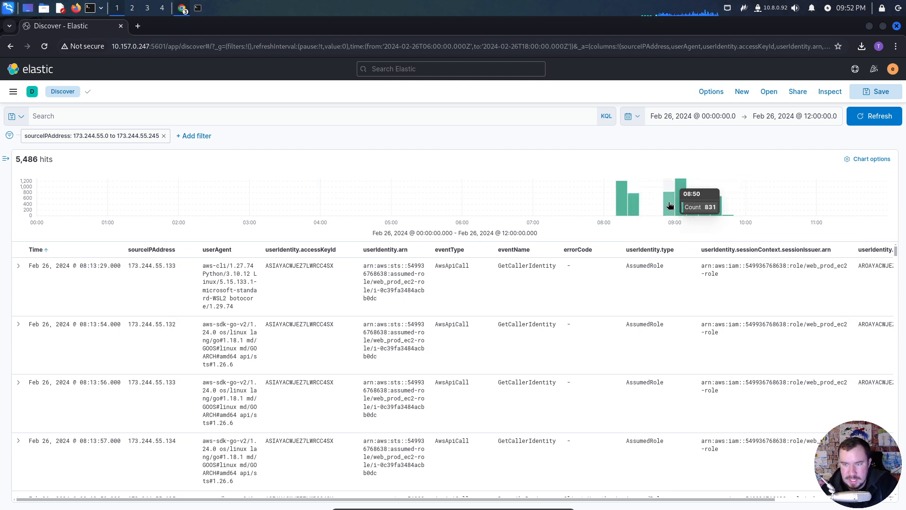
{"action": "left_click", "coordinate": [622, 206]}
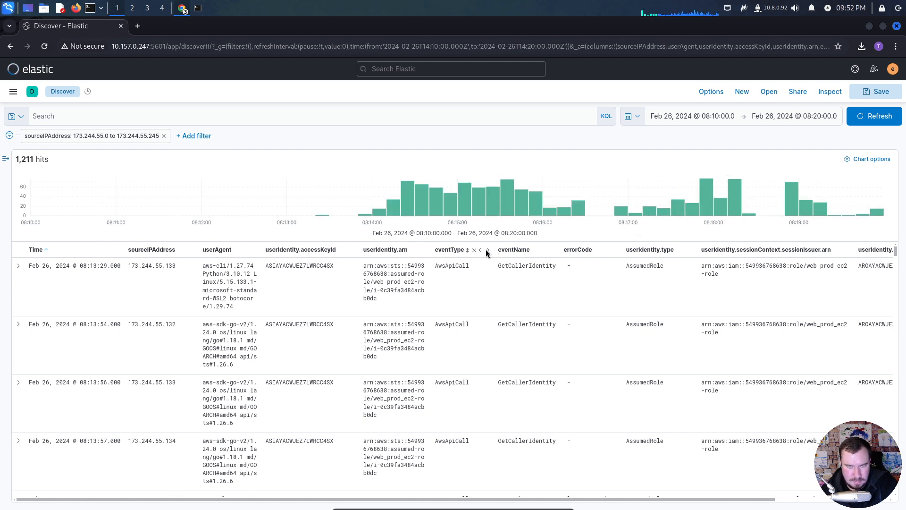
{"action": "scroll", "coordinate": [282, 342], "scroll_direction": "down", "scroll_amount": 5}
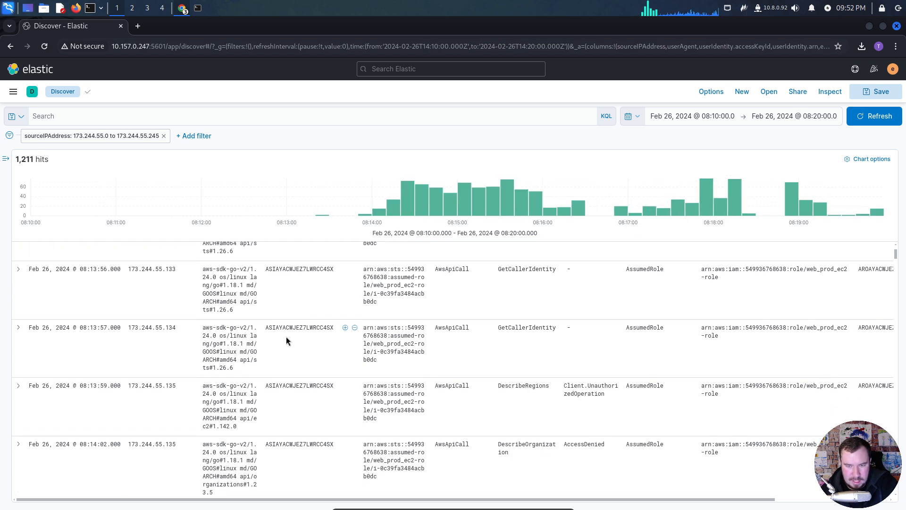
{"action": "scroll", "coordinate": [290, 333], "scroll_direction": "down", "scroll_amount": 5}
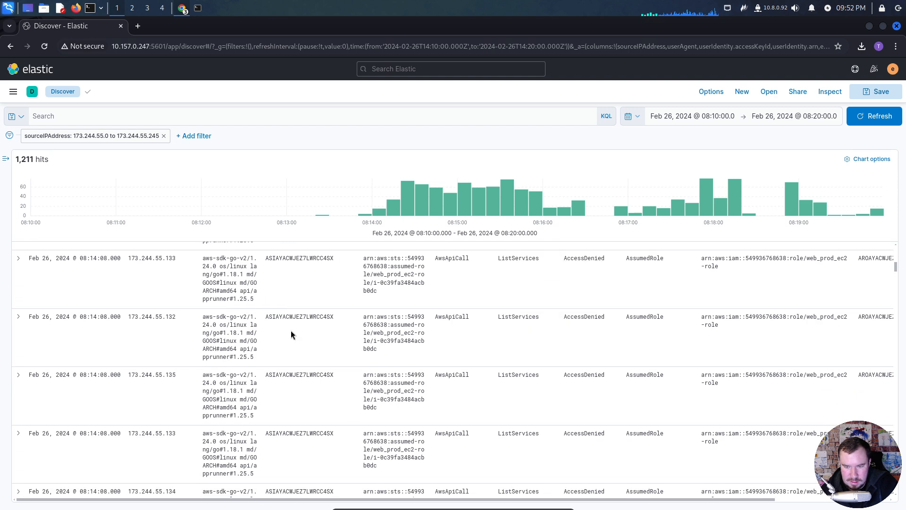
- Examine the event names and error codes of the range-filtered events from 08:14:08 onward
{"action": "scroll", "coordinate": [293, 325], "scroll_direction": "down", "scroll_amount": 5}
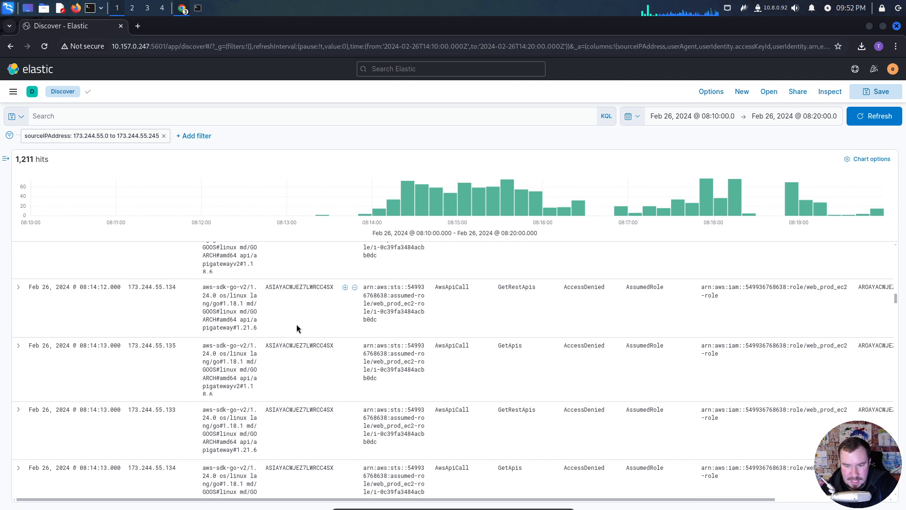
{"action": "scroll", "coordinate": [299, 327], "scroll_direction": "down", "scroll_amount": 5}
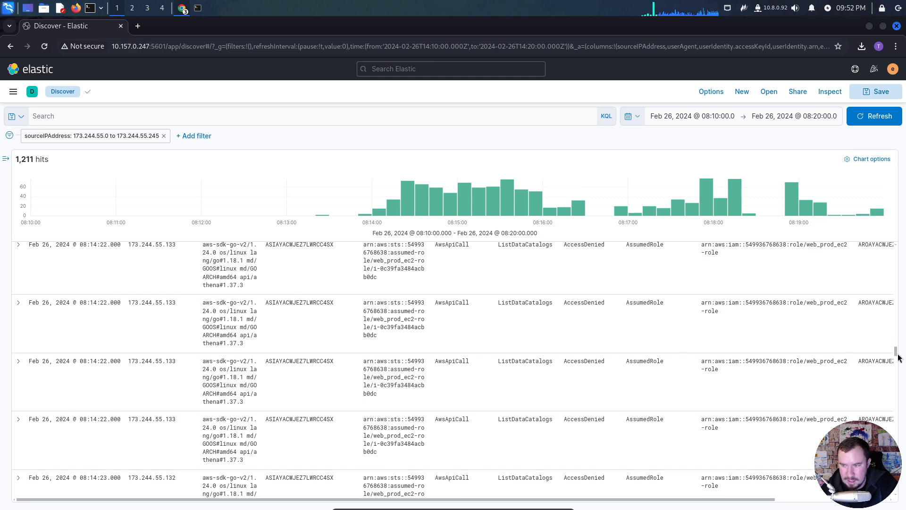
{"action": "left_click_drag", "start_coordinate": [896, 358], "coordinate": [890, 472]}
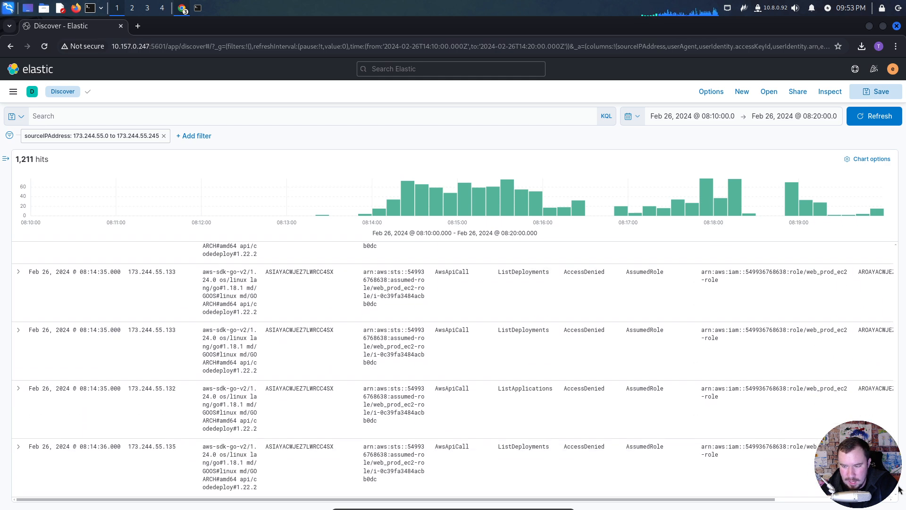
{"action": "scroll", "coordinate": [899, 490], "scroll_direction": "up", "scroll_amount": 3}
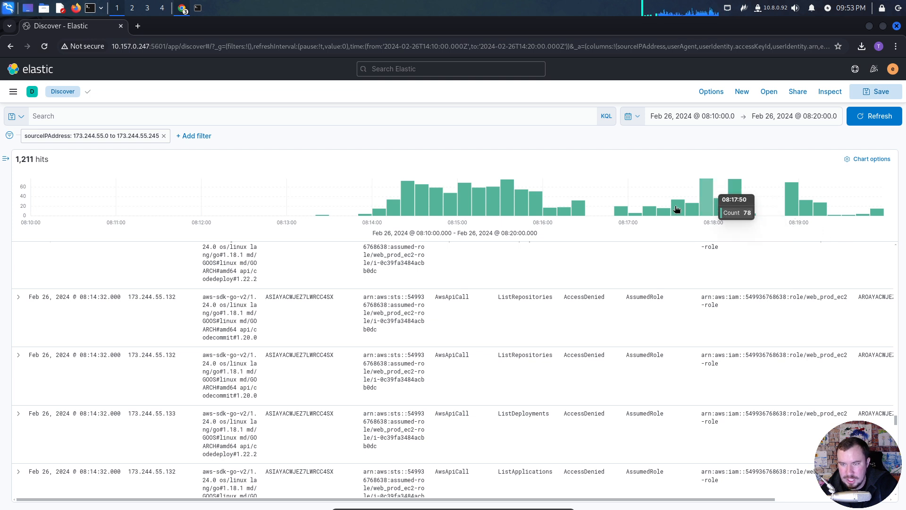
- Inspect the events within the 08:16:20 histogram bar, and return to the 08:10 to 08:20 time range
{"action": "left_click", "coordinate": [578, 211]}
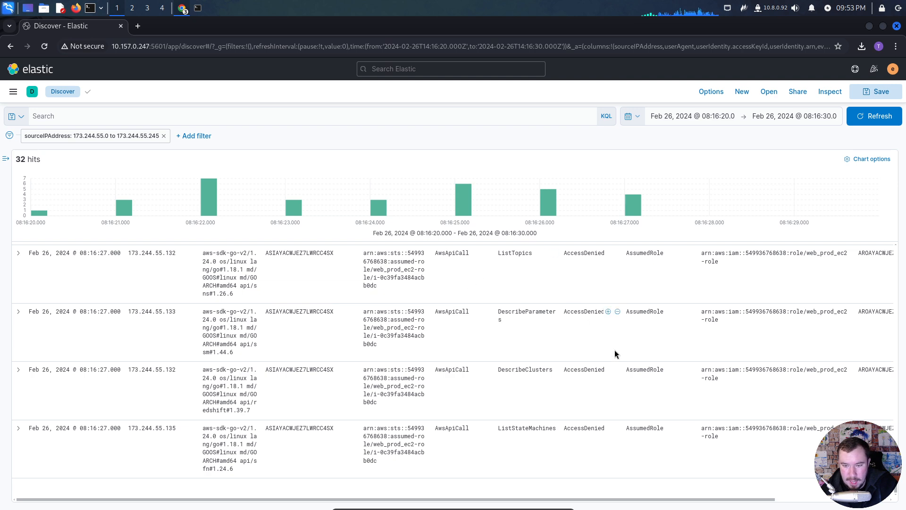
{"action": "scroll", "coordinate": [597, 382], "scroll_direction": "up", "scroll_amount": 15}
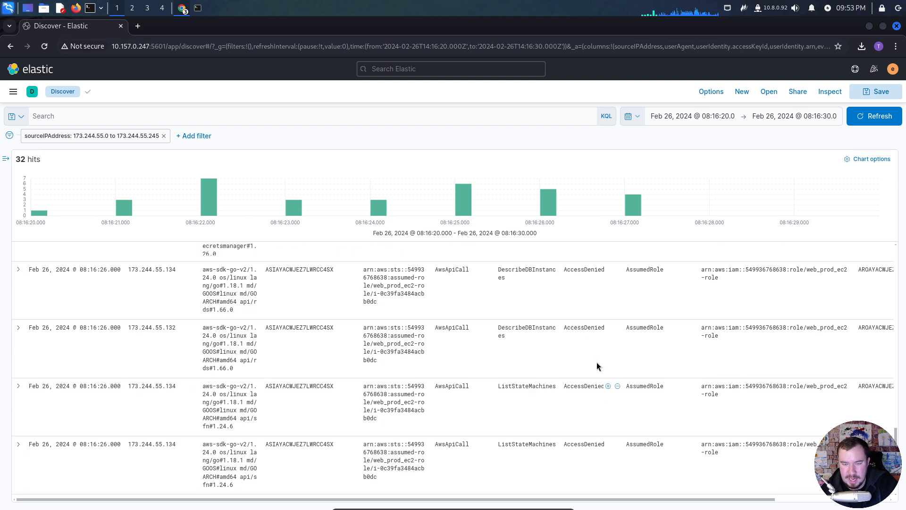
{"action": "scroll", "coordinate": [593, 347], "scroll_direction": "up", "scroll_amount": 10}
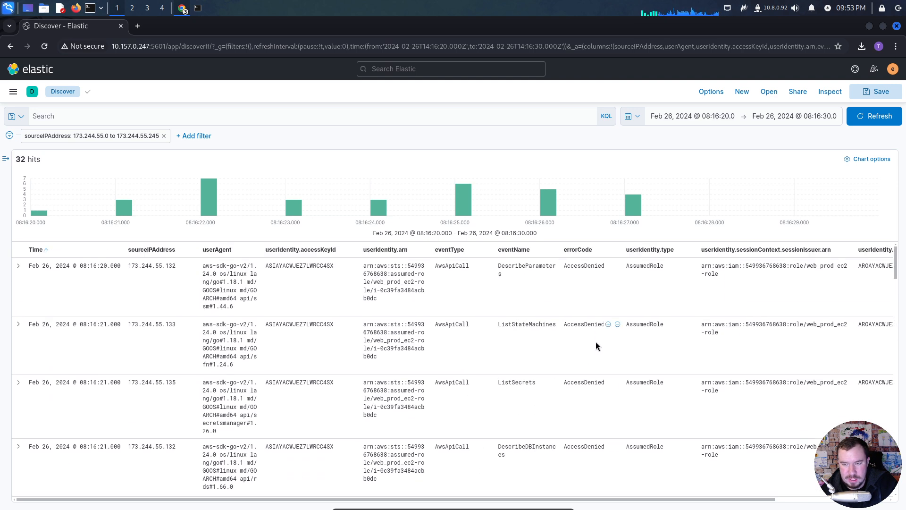
{"action": "left_click", "coordinate": [11, 45]}
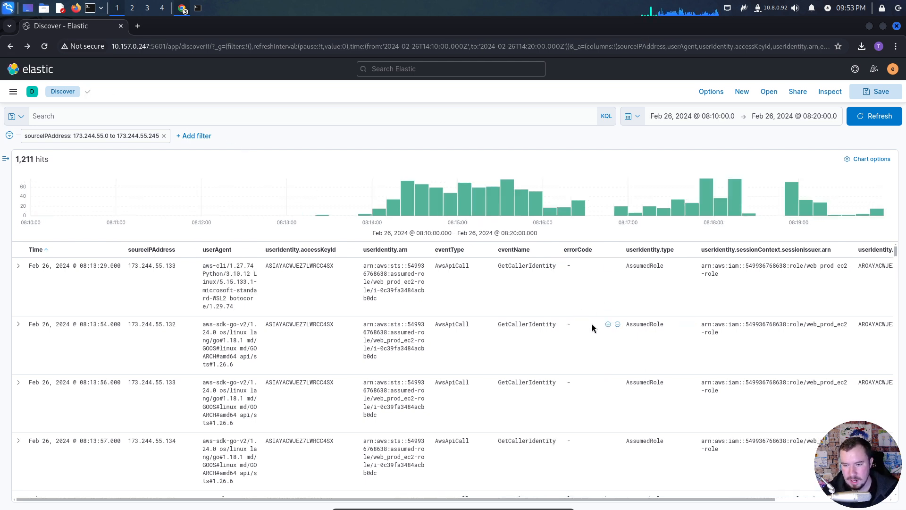
- Filter out the events whose errorCode is AccessDenied
{"action": "scroll", "coordinate": [592, 325], "scroll_direction": "down", "scroll_amount": 2}
{"action": "scroll", "coordinate": [593, 326], "scroll_direction": "down", "scroll_amount": 2}
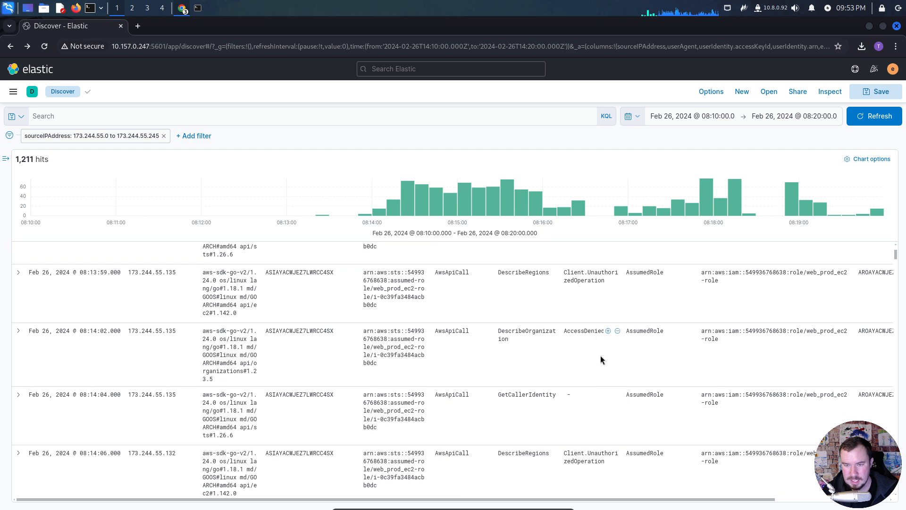
{"action": "left_click", "coordinate": [618, 331]}
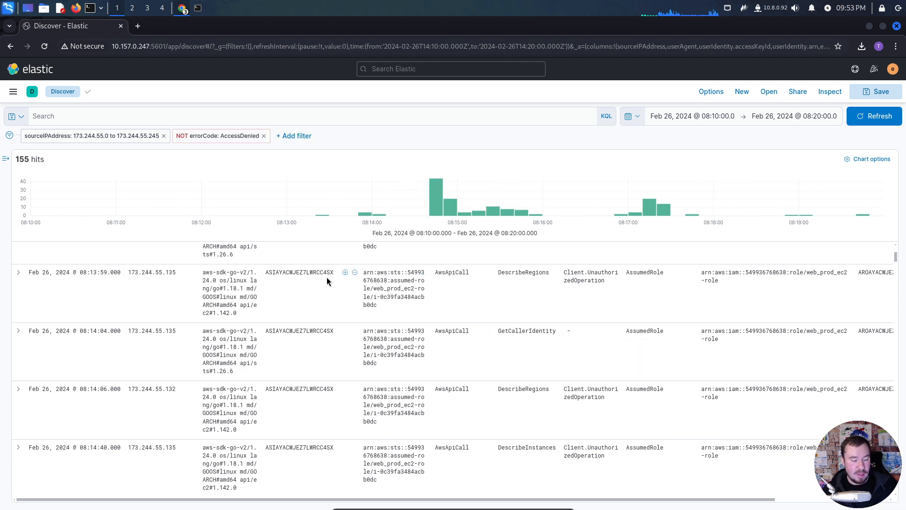
{"action": "scroll", "coordinate": [444, 360], "scroll_direction": "up", "scroll_amount": 5}
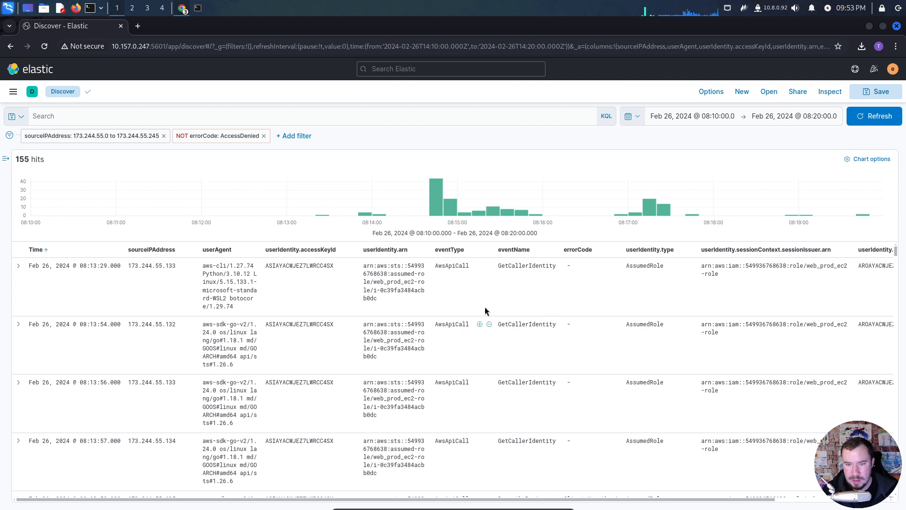
- Switch to the terminal, clear it and run aws sts get-caller-identity --profile hacksmarter
{"action": "left_click", "coordinate": [203, 8]}
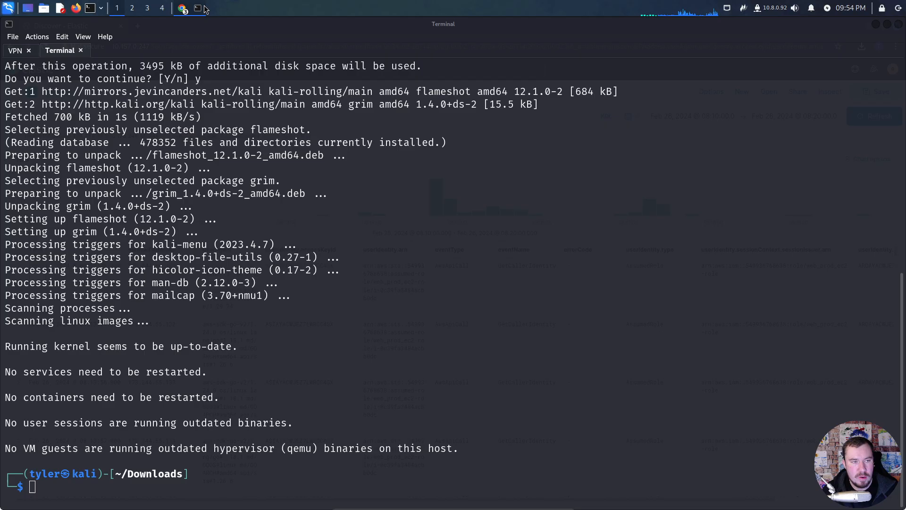
{"action": "type", "text": "clear"}
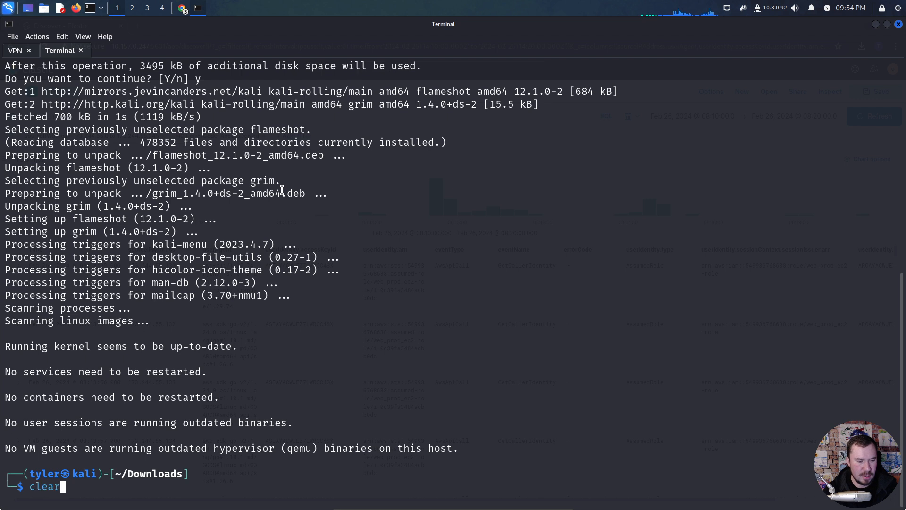
{"action": "key", "text": "Return"}
{"action": "type", "text": "aws sts get"}
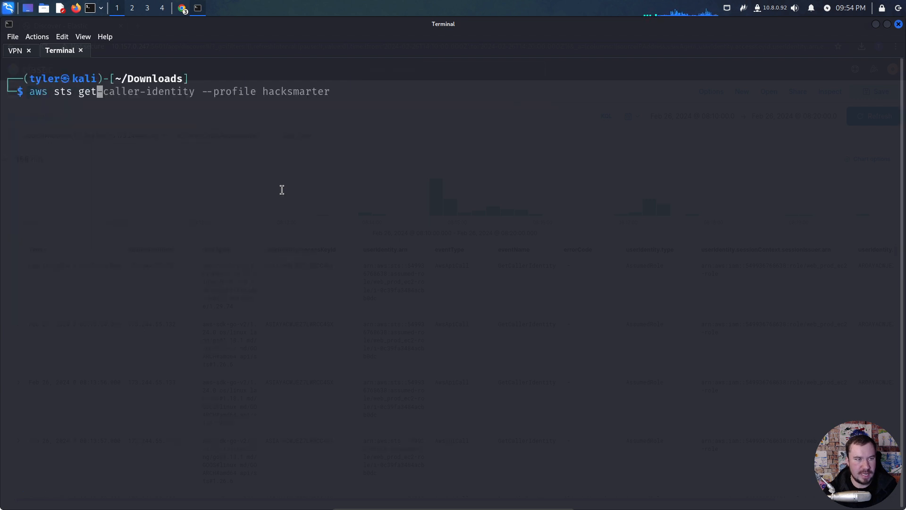
{"action": "type", "text": "-caller-identity --profile hacksmarter"}
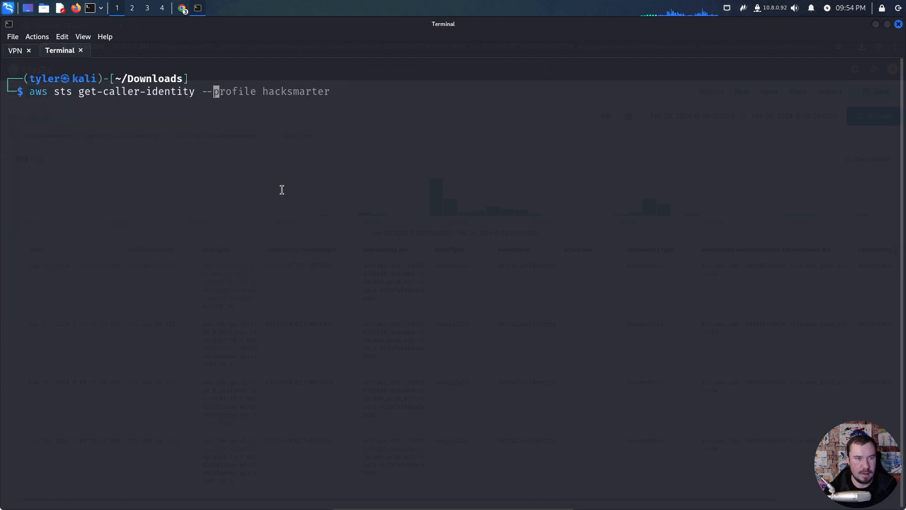
{"action": "key", "text": "Return"}
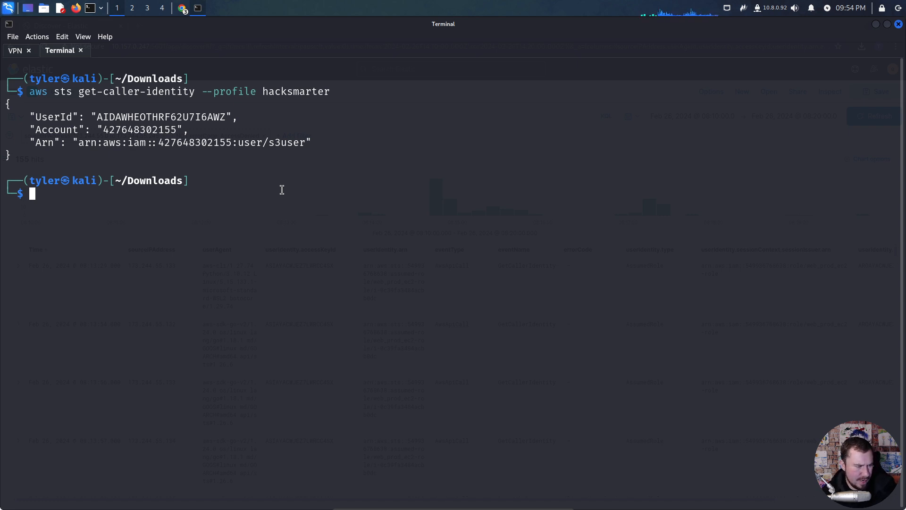
- Return to Elastic in the browser and filter out the events whose errorCode is Client.UnauthorizedOperation
{"action": "key", "text": "alt+Tab"}
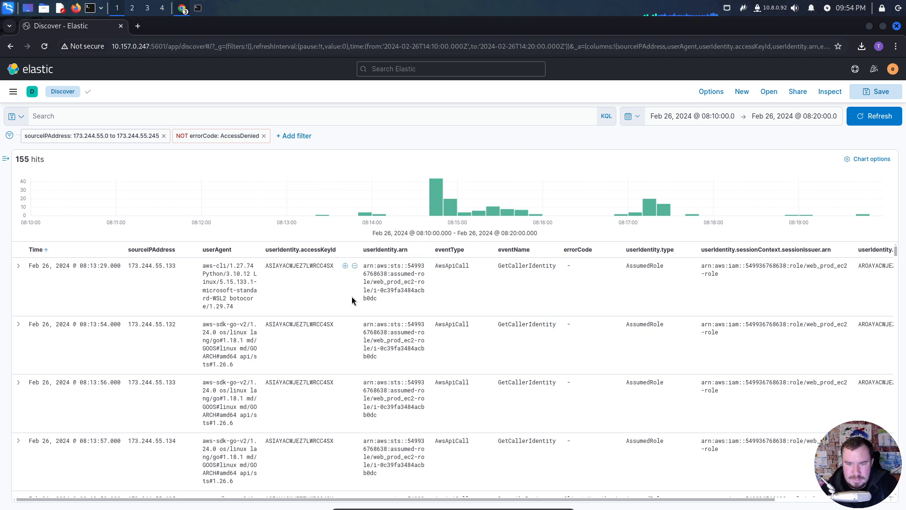
{"action": "scroll", "coordinate": [358, 296], "scroll_direction": "down", "scroll_amount": 3}
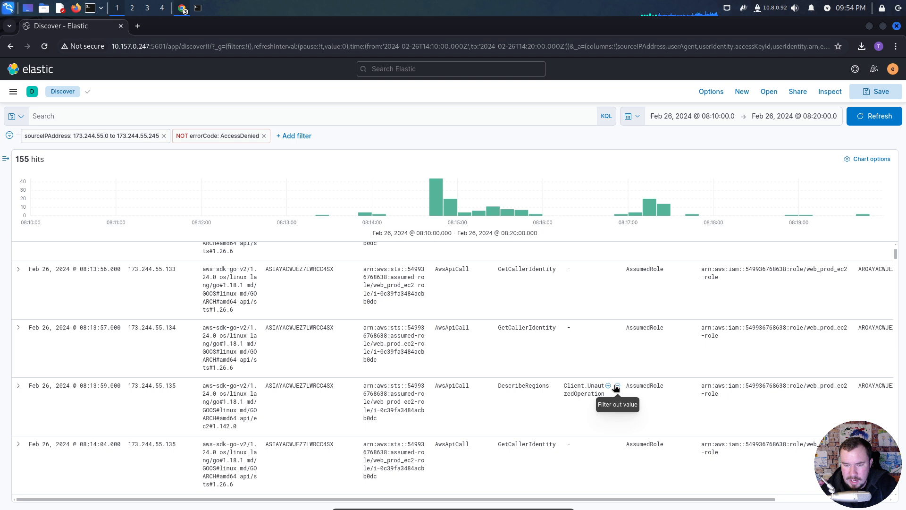
{"action": "left_click", "coordinate": [618, 386]}
{"action": "scroll", "coordinate": [534, 373], "scroll_direction": "down", "scroll_amount": 2}
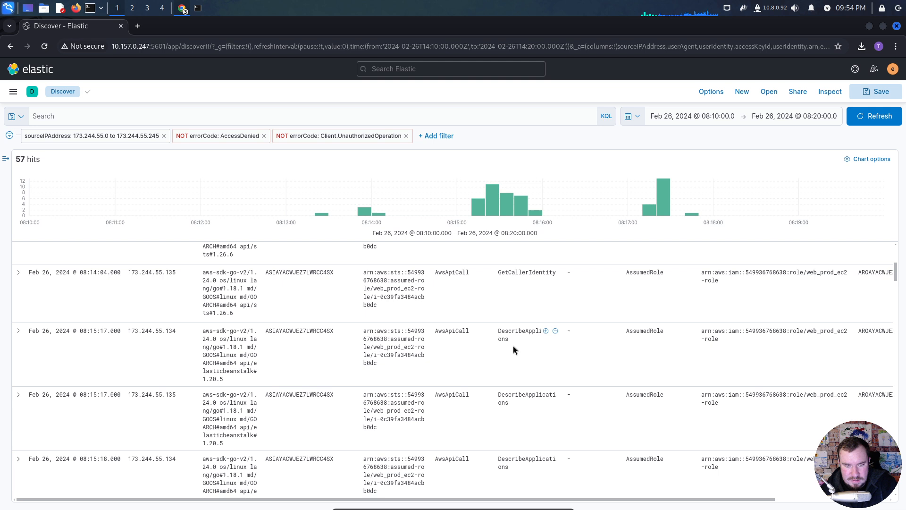
{"action": "left_click_drag", "start_coordinate": [533, 499], "coordinate": [615, 506]}
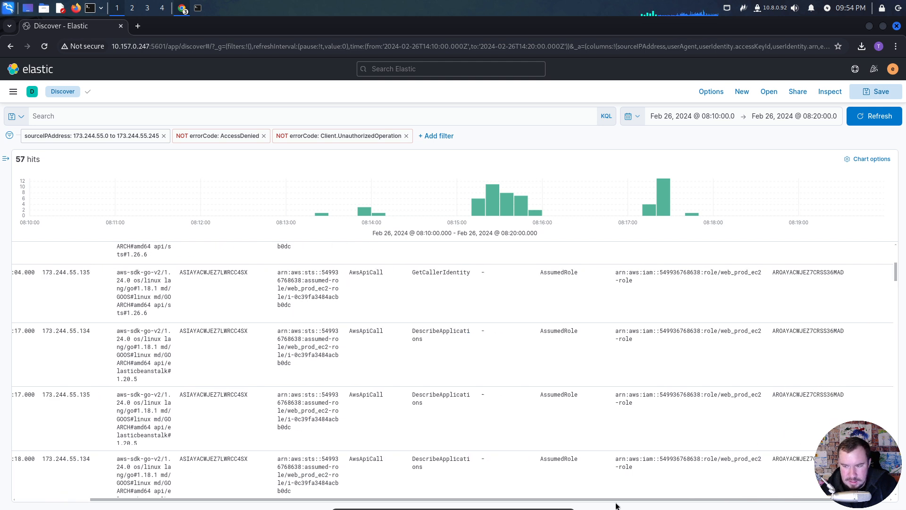
{"action": "left_click_drag", "start_coordinate": [508, 497], "coordinate": [432, 498]}
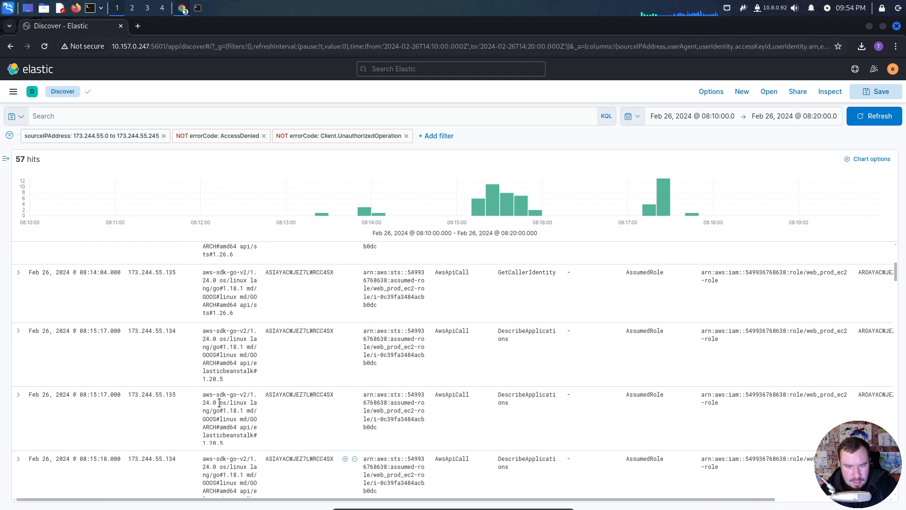
- Expand the first DescribeApplications event at 08:15:17, read through its JSON document and collapse it again
{"action": "left_click", "coordinate": [18, 330]}
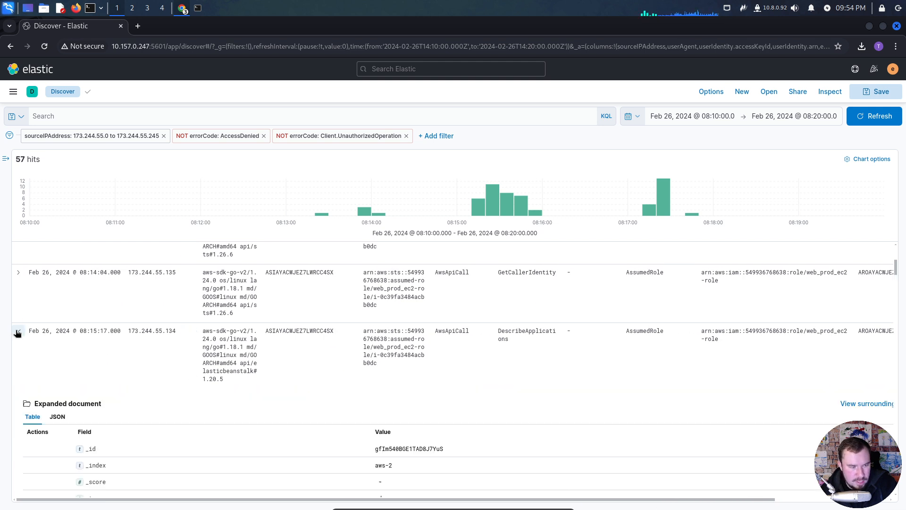
{"action": "left_click", "coordinate": [57, 417]}
{"action": "scroll", "coordinate": [178, 397], "scroll_direction": "down", "scroll_amount": 3}
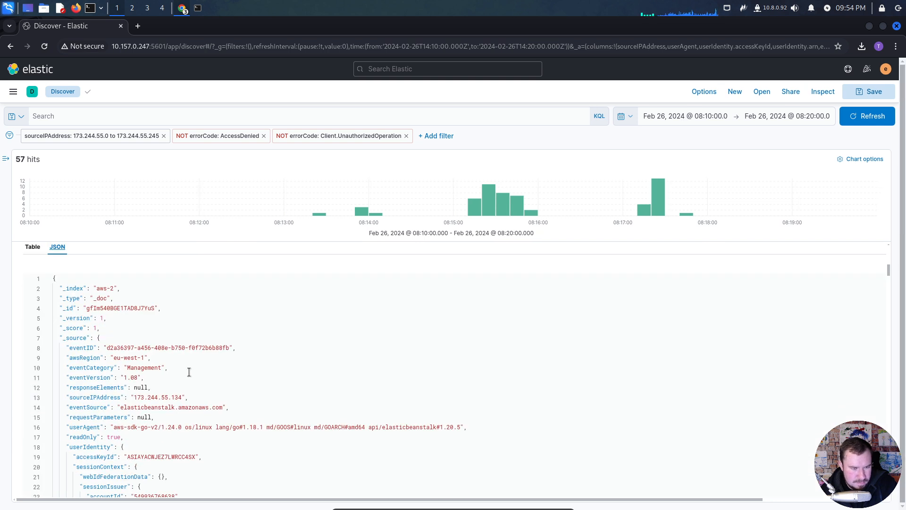
{"action": "scroll", "coordinate": [185, 368], "scroll_direction": "down", "scroll_amount": 1}
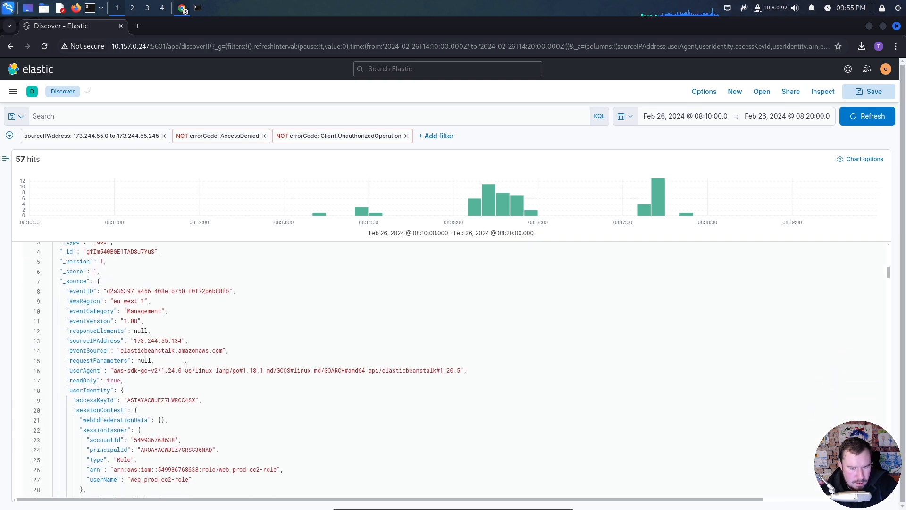
{"action": "scroll", "coordinate": [172, 362], "scroll_direction": "down", "scroll_amount": 1}
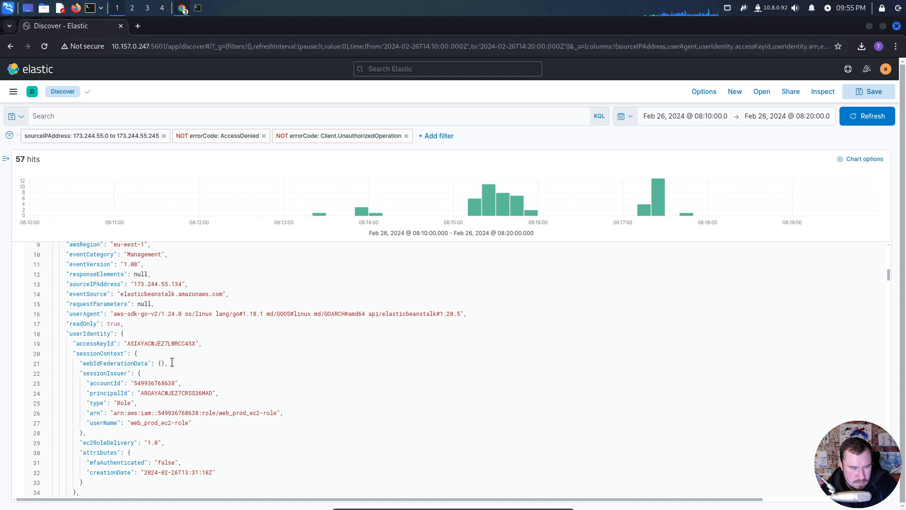
{"action": "scroll", "coordinate": [172, 362], "scroll_direction": "down", "scroll_amount": 2}
{"action": "scroll", "coordinate": [172, 362], "scroll_direction": "down", "scroll_amount": 2}
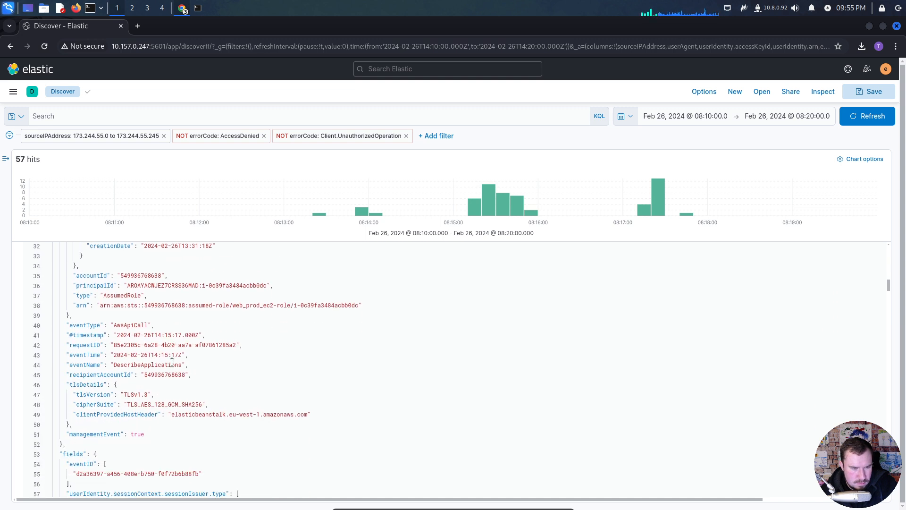
{"action": "scroll", "coordinate": [172, 359], "scroll_direction": "down", "scroll_amount": 2}
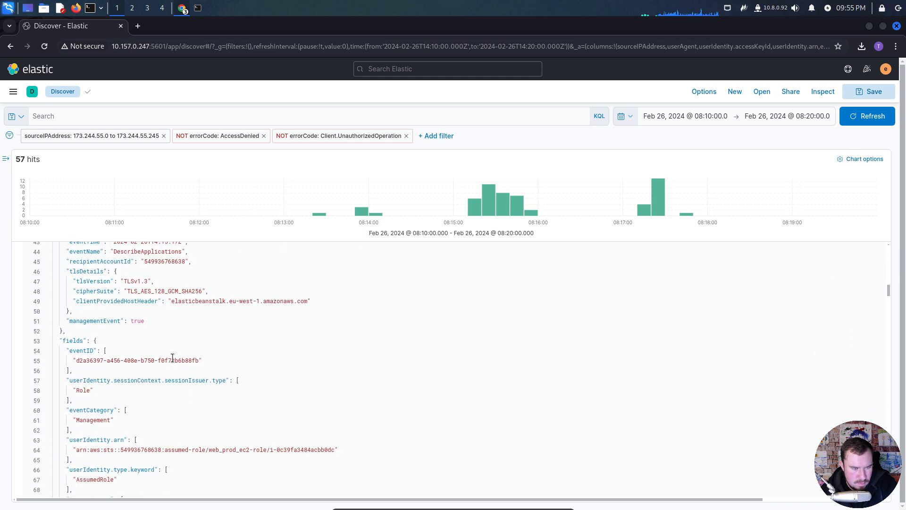
{"action": "scroll", "coordinate": [173, 358], "scroll_direction": "down", "scroll_amount": 2}
{"action": "scroll", "coordinate": [173, 358], "scroll_direction": "down", "scroll_amount": 4}
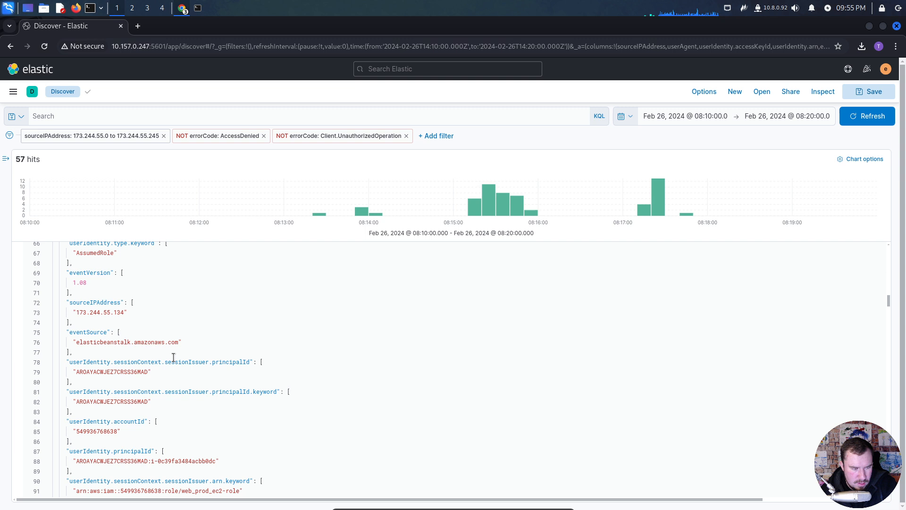
{"action": "scroll", "coordinate": [173, 357], "scroll_direction": "down", "scroll_amount": 5}
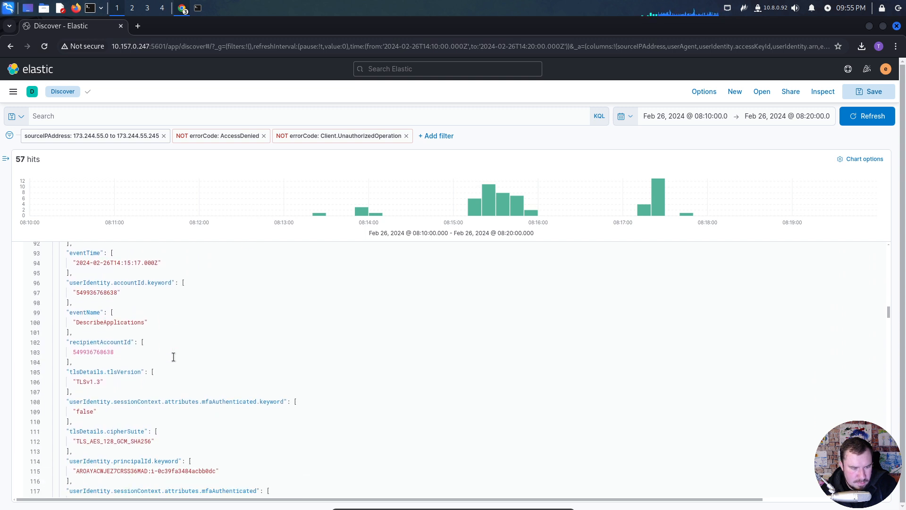
{"action": "scroll", "coordinate": [174, 357], "scroll_direction": "down", "scroll_amount": 8}
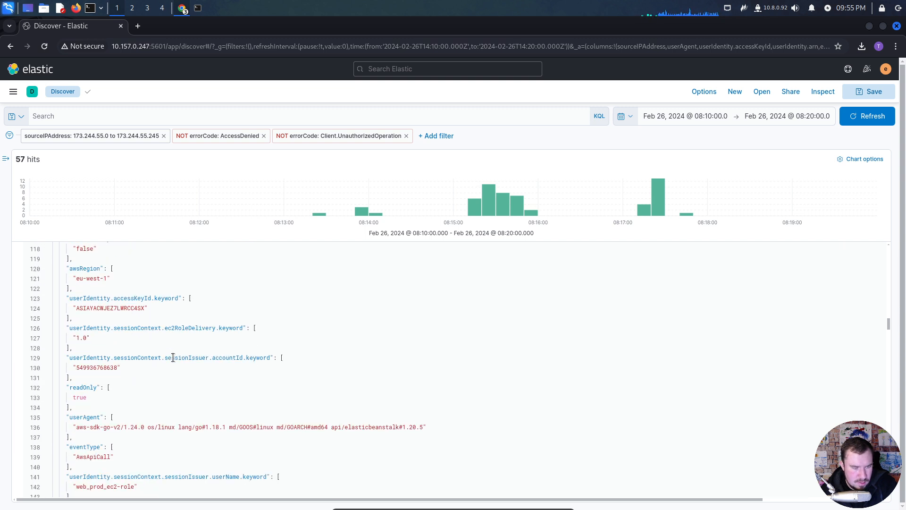
{"action": "scroll", "coordinate": [173, 358], "scroll_direction": "down", "scroll_amount": 6}
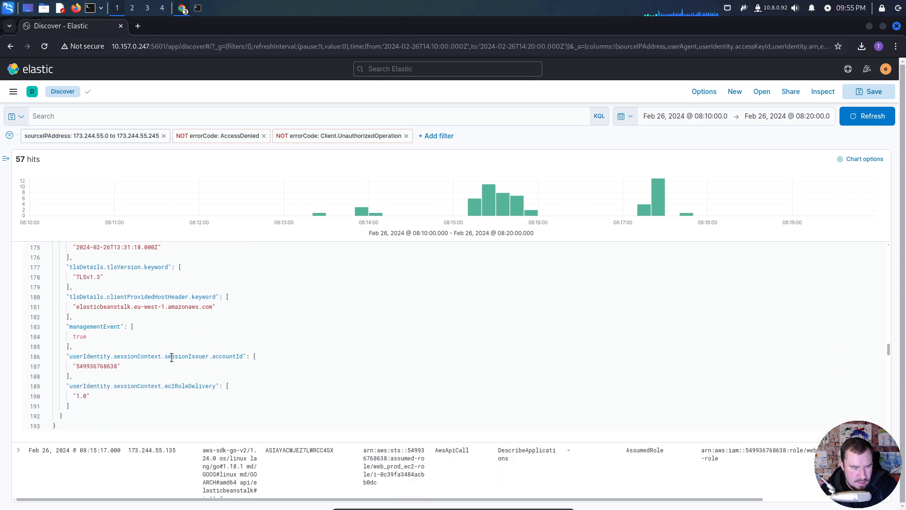
{"action": "scroll", "coordinate": [161, 336], "scroll_direction": "up", "scroll_amount": 8}
{"action": "scroll", "coordinate": [161, 336], "scroll_direction": "up", "scroll_amount": 15}
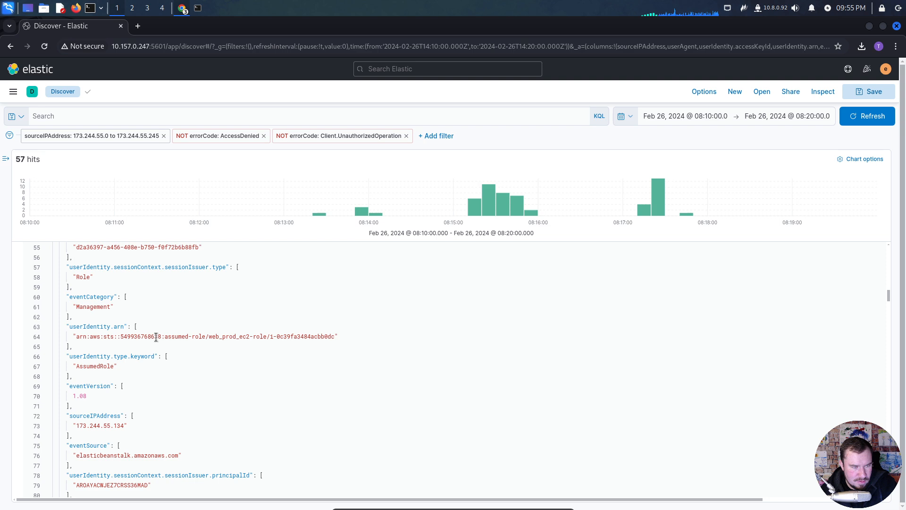
{"action": "scroll", "coordinate": [161, 334], "scroll_direction": "up", "scroll_amount": 9}
{"action": "scroll", "coordinate": [161, 331], "scroll_direction": "up", "scroll_amount": 8}
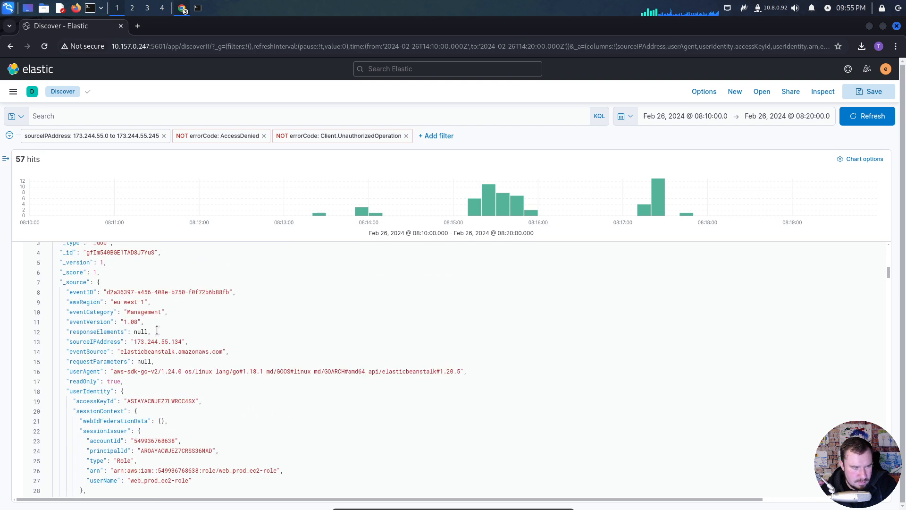
{"action": "left_click", "coordinate": [20, 276]}
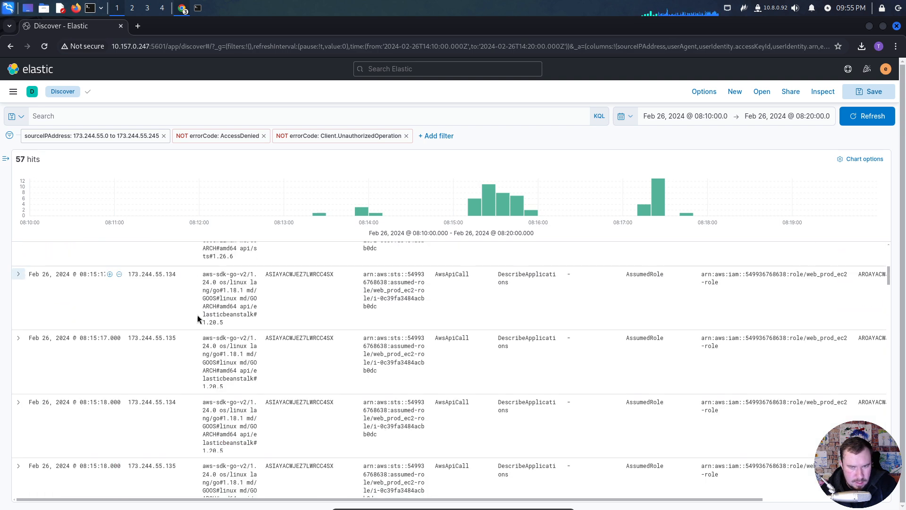
- Look through the event names of the attacker's successful API calls from 08:15:17 onward
{"action": "scroll", "coordinate": [496, 385], "scroll_direction": "down", "scroll_amount": 1}
{"action": "scroll", "coordinate": [498, 377], "scroll_direction": "down", "scroll_amount": 5}
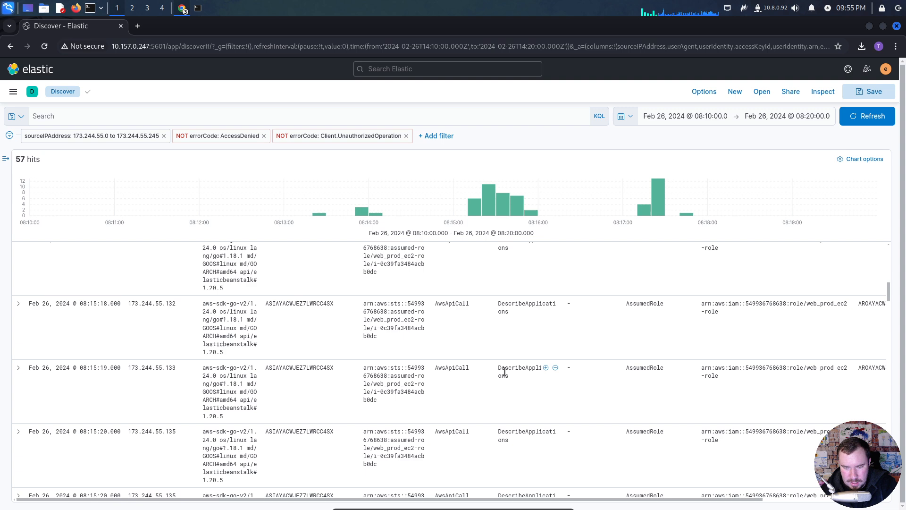
{"action": "scroll", "coordinate": [505, 368], "scroll_direction": "down", "scroll_amount": 10}
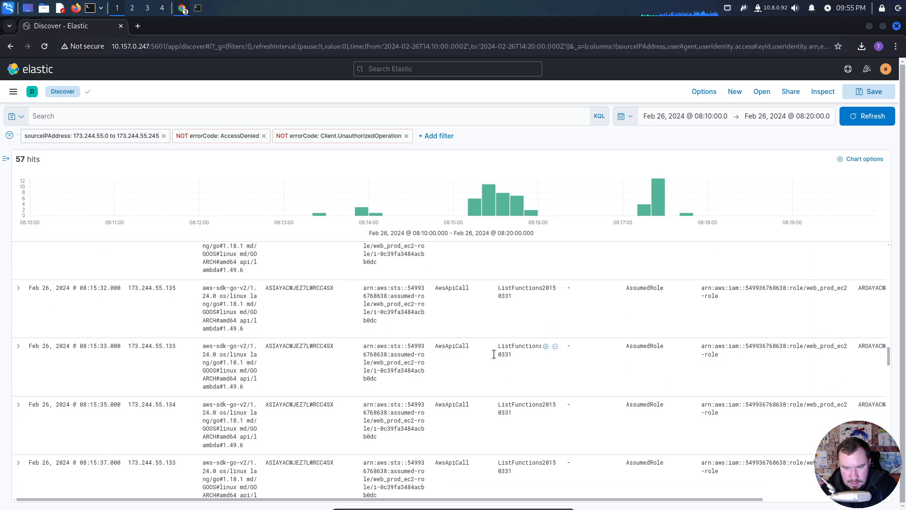
{"action": "scroll", "coordinate": [463, 386], "scroll_direction": "up", "scroll_amount": 10}
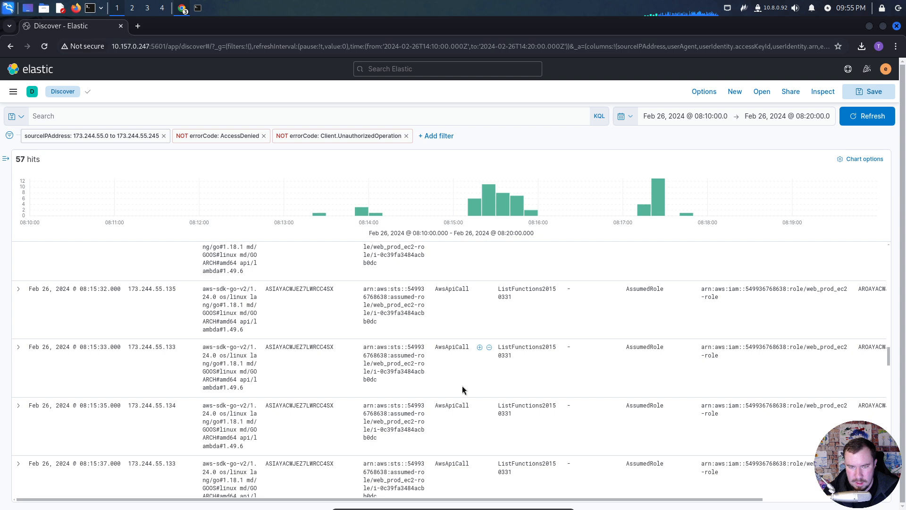
{"action": "scroll", "coordinate": [462, 385], "scroll_direction": "down", "scroll_amount": 5}
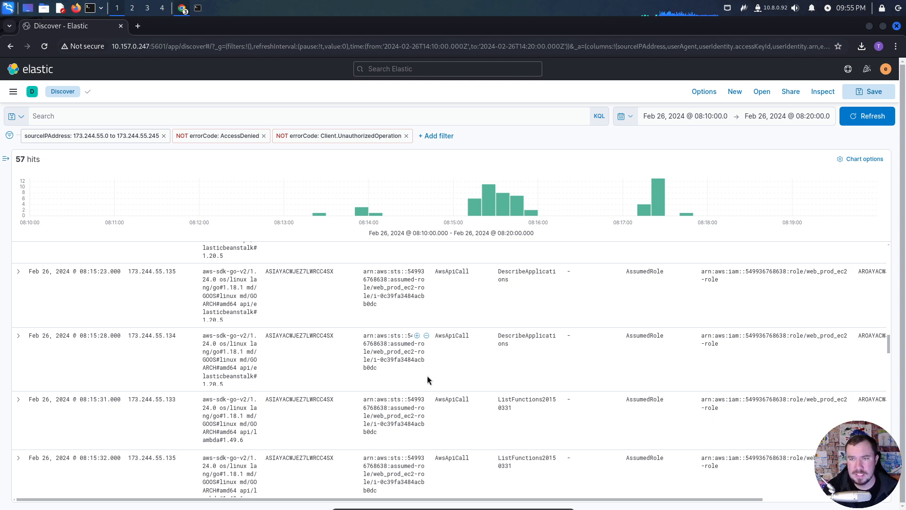
- Search Google in a new browser tab for "cloudfox wiki env lambda" and open the BishopFox/cloudfox wiki's AWS Commands page
{"action": "left_click", "coordinate": [137, 26]}
{"action": "type", "text": "cloud"}
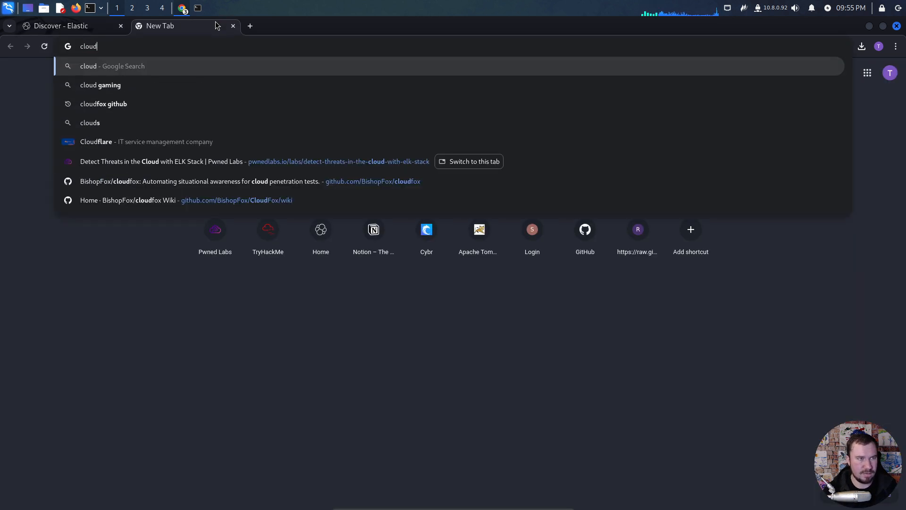
{"action": "type", "text": "fox wiki env "}
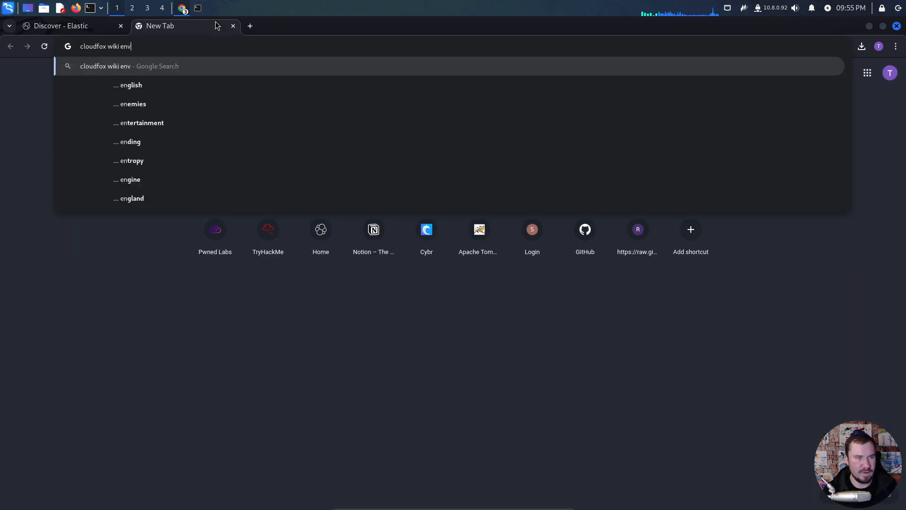
{"action": "type", "text": "lambda"}
{"action": "key", "text": "Return"}
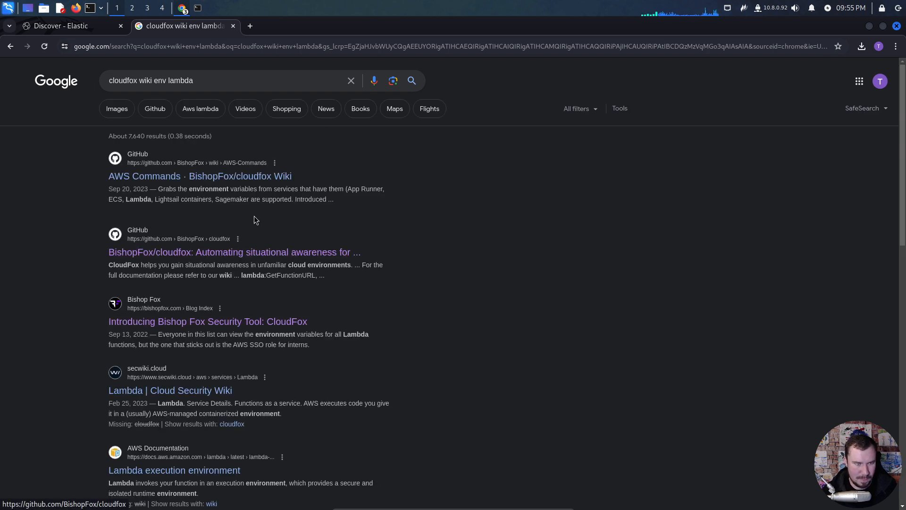
{"action": "left_click", "coordinate": [260, 181]}
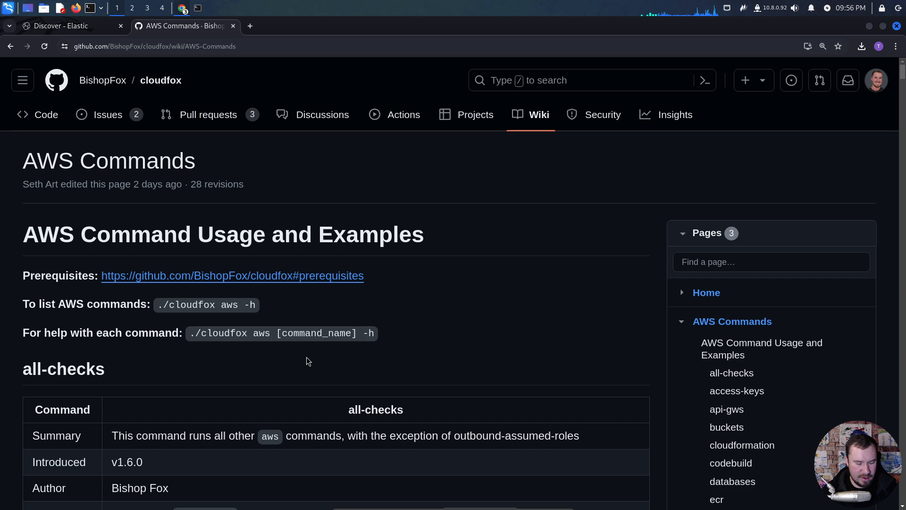
- Search the AWS Commands wiki page for "env", go through the first matches, and refine the search to "env_var"
{"action": "key", "text": "ctrl+f"}
{"action": "type", "text": "env"}
{"action": "key", "text": "Return"}
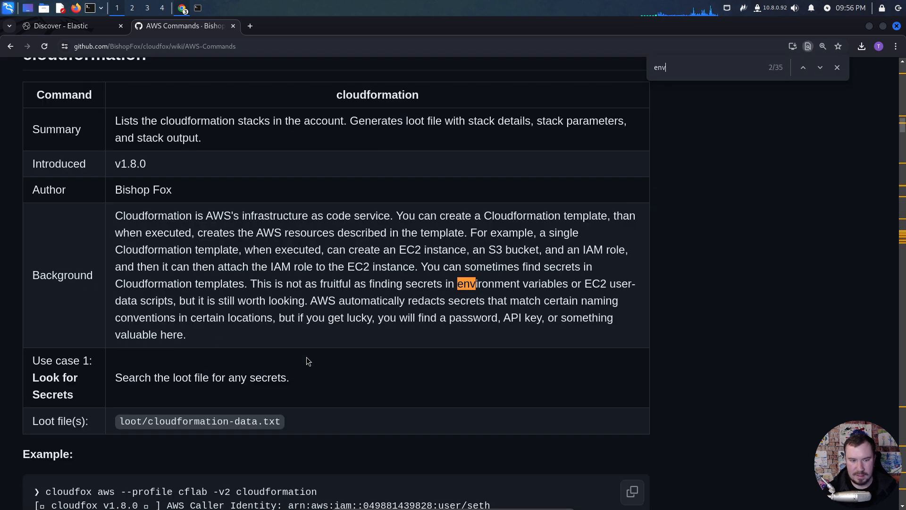
{"action": "key", "text": "Return"}
{"action": "type", "text": "_var"}
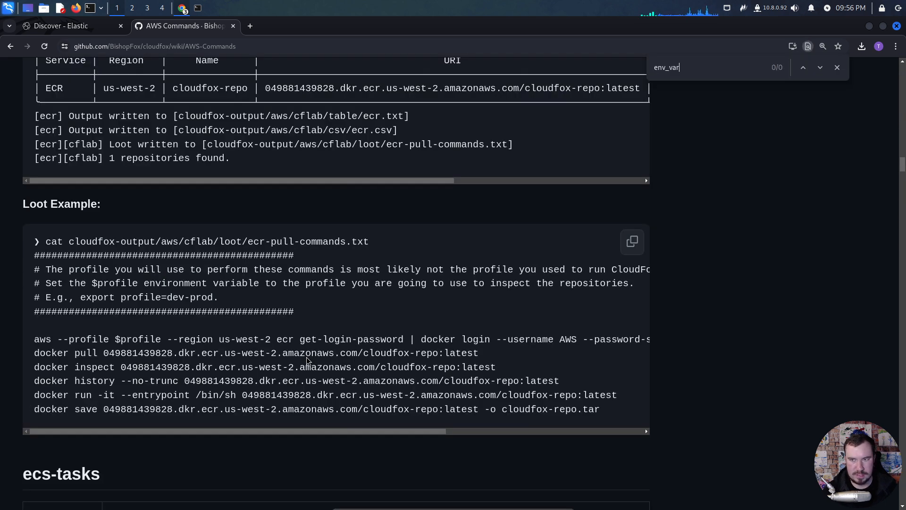
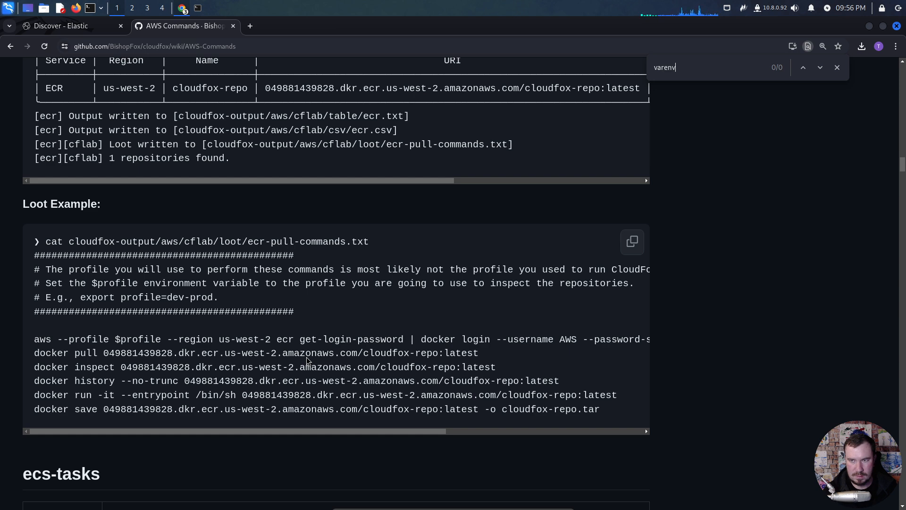
- Shorten the wiki page search to "var", go through the matches to the env-vars command, and close the page search
{"action": "key", "text": "BackSpace"}
{"action": "key", "text": "BackSpace"}
{"action": "key", "text": "Return"}
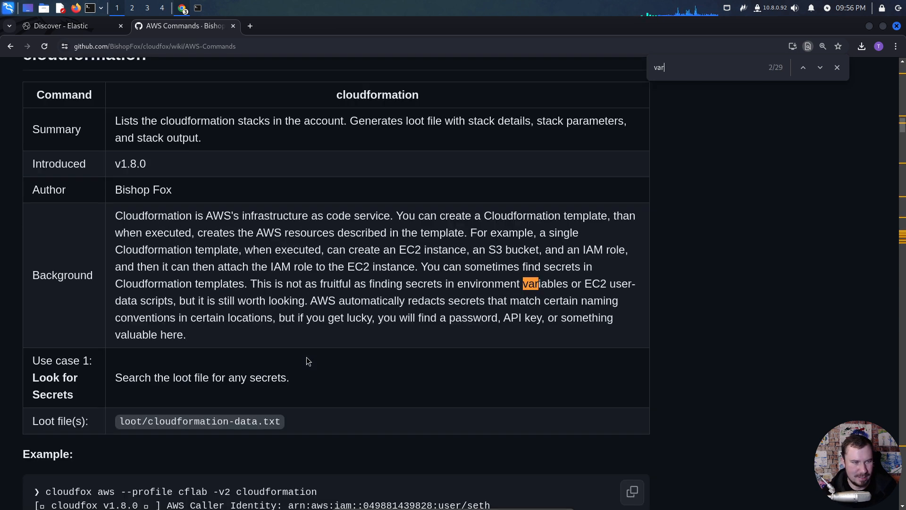
{"action": "key", "text": "Return"}
{"action": "key", "text": "Return"}
{"action": "key", "text": "Return"}
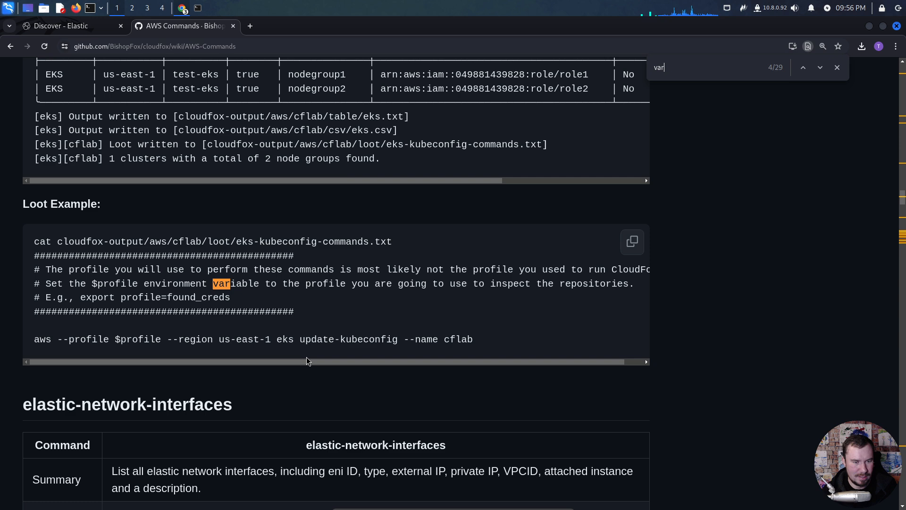
{"action": "key", "text": "Return"}
{"action": "key", "text": "Return"}
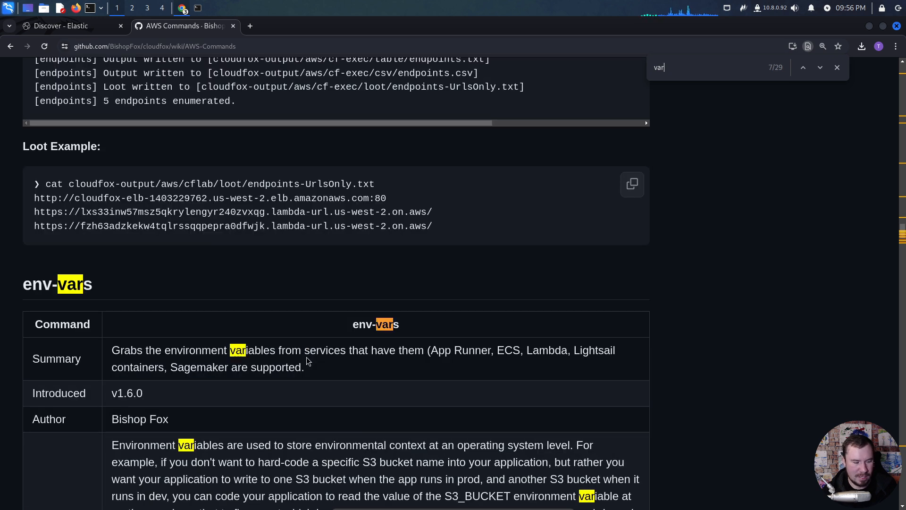
{"action": "scroll", "coordinate": [308, 362], "scroll_direction": "down", "scroll_amount": 3}
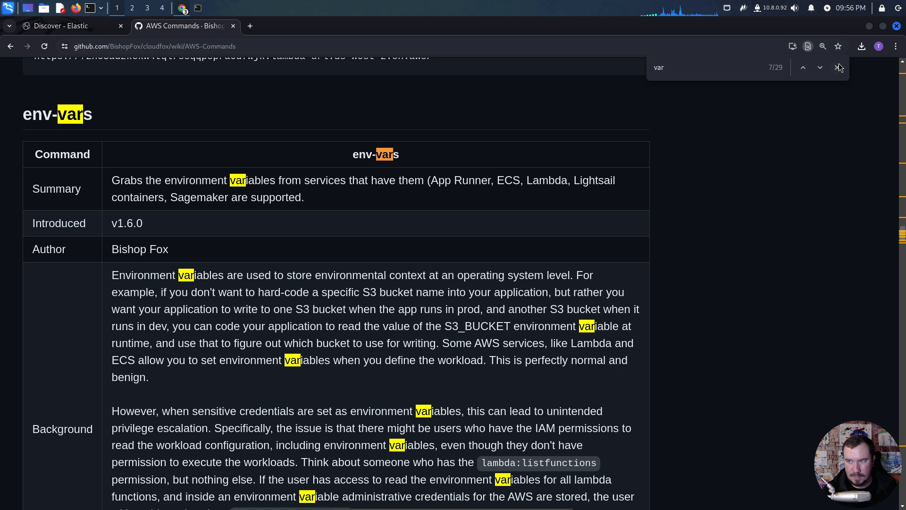
{"action": "left_click", "coordinate": [837, 67]}
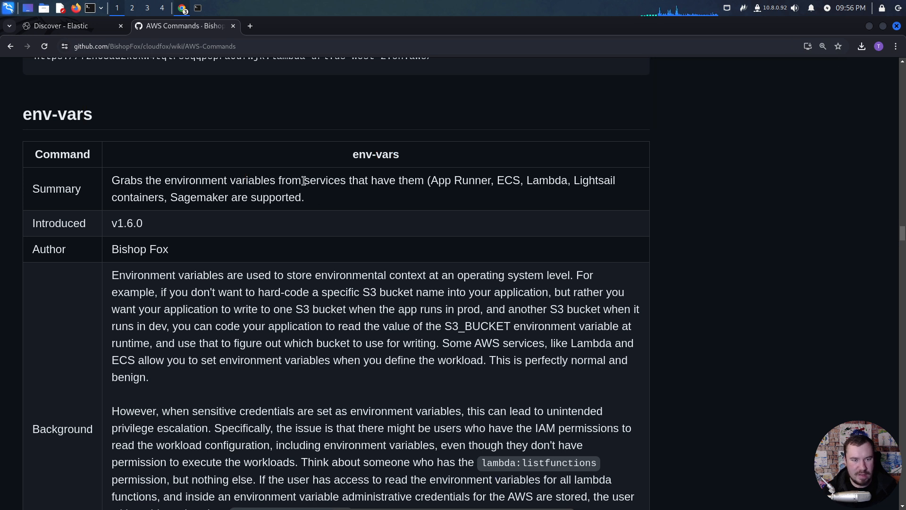
- Read the env-vars command's summary of supported services and its background description
{"action": "left_click_drag", "start_coordinate": [491, 184], "coordinate": [444, 183]}
{"action": "left_click_drag", "start_coordinate": [527, 183], "coordinate": [517, 177]}
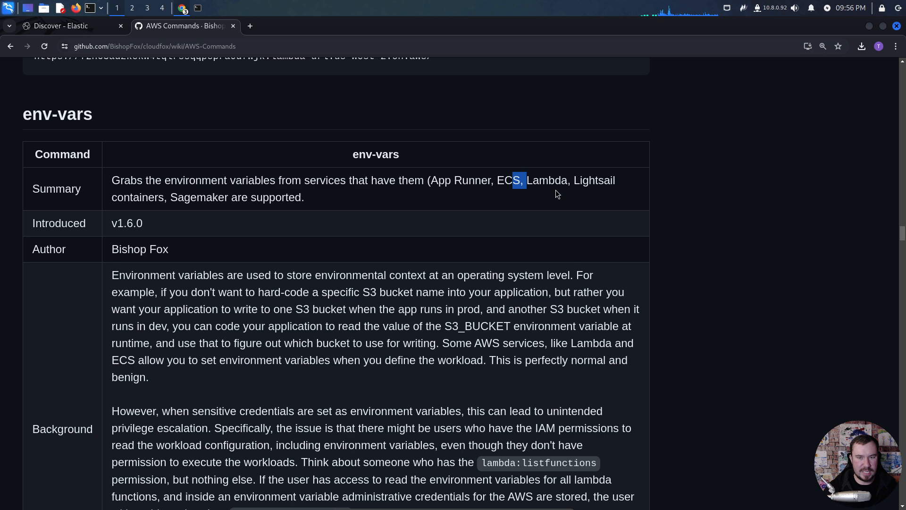
{"action": "scroll", "coordinate": [229, 258], "scroll_direction": "down", "scroll_amount": 3}
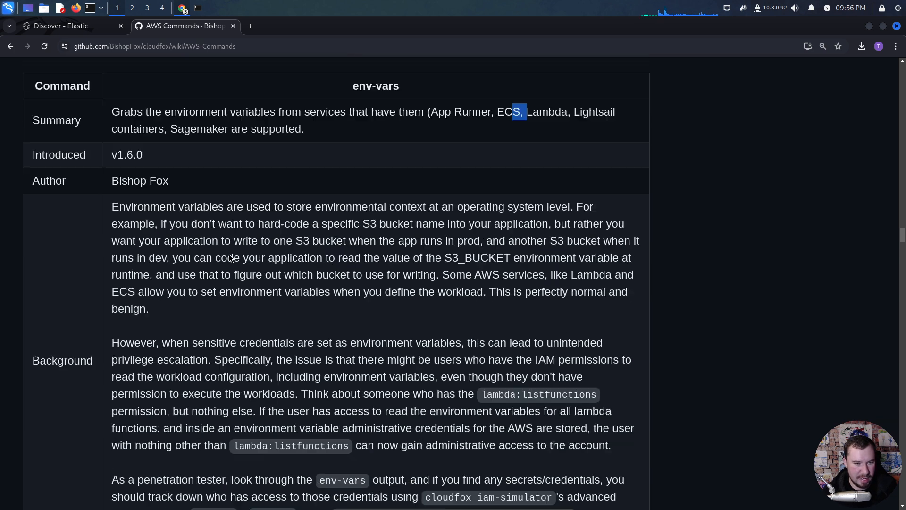
{"action": "scroll", "coordinate": [232, 257], "scroll_direction": "down", "scroll_amount": 2}
{"action": "scroll", "coordinate": [245, 251], "scroll_direction": "up", "scroll_amount": 5}
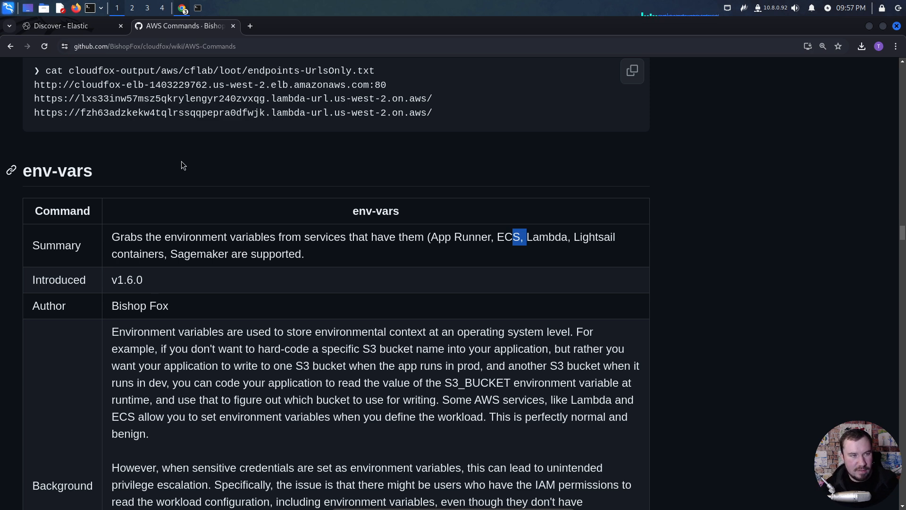
- Switch back to Elastic Discover, expand the ListFunctions20150331 event at 08:15:31, read through its fields and collapse it again
{"action": "left_click", "coordinate": [78, 26]}
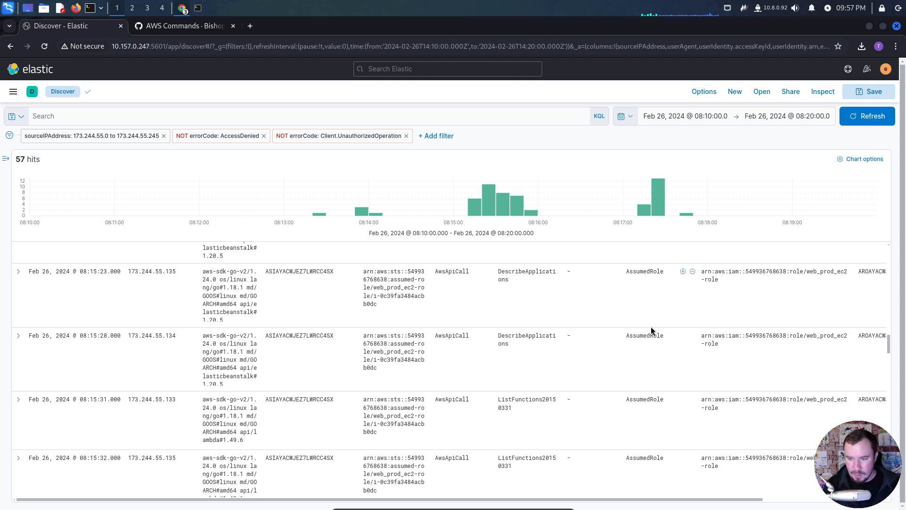
{"action": "scroll", "coordinate": [609, 364], "scroll_direction": "down", "scroll_amount": 2}
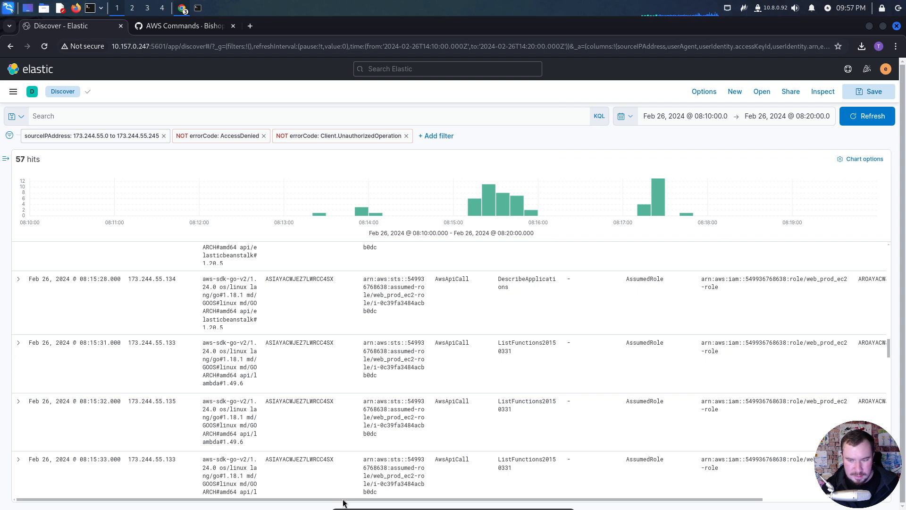
{"action": "left_click_drag", "start_coordinate": [340, 499], "coordinate": [290, 500]}
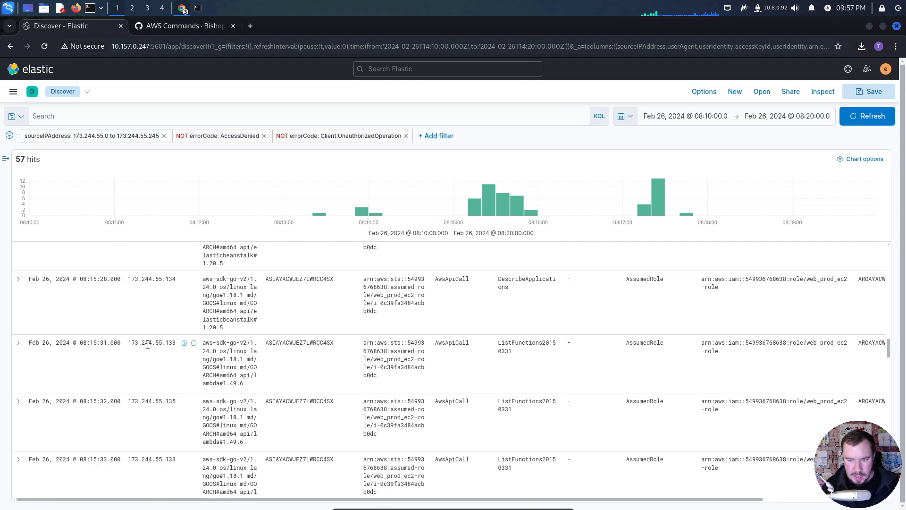
{"action": "left_click", "coordinate": [18, 342]}
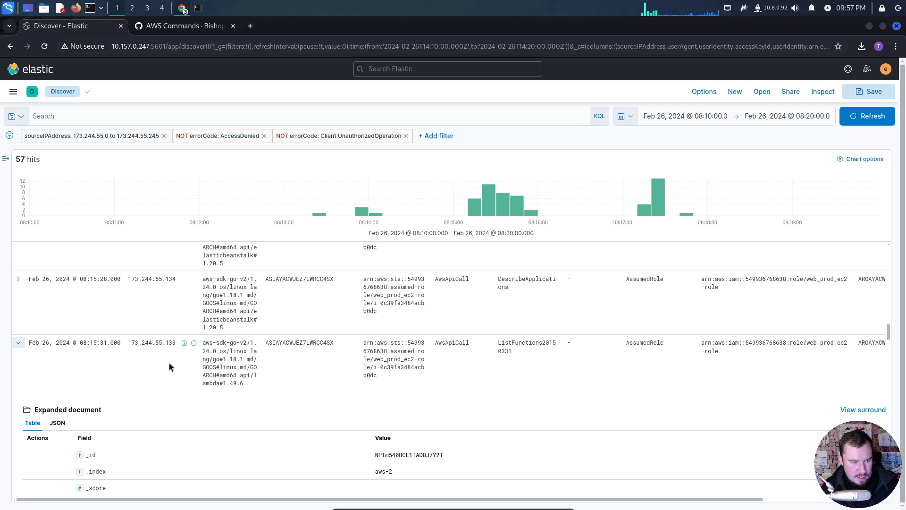
{"action": "scroll", "coordinate": [170, 366], "scroll_direction": "down", "scroll_amount": 3}
{"action": "scroll", "coordinate": [172, 370], "scroll_direction": "down", "scroll_amount": 5}
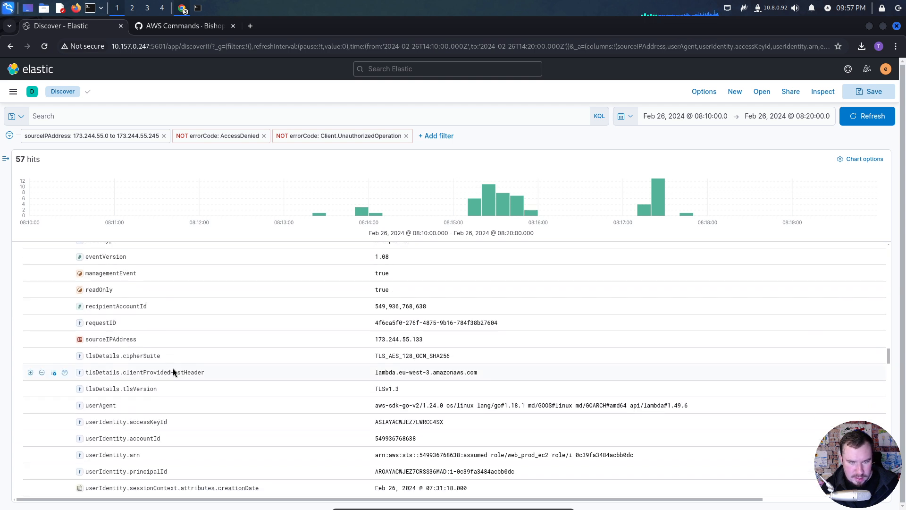
{"action": "scroll", "coordinate": [173, 373], "scroll_direction": "down", "scroll_amount": 5}
{"action": "scroll", "coordinate": [172, 372], "scroll_direction": "up", "scroll_amount": 4}
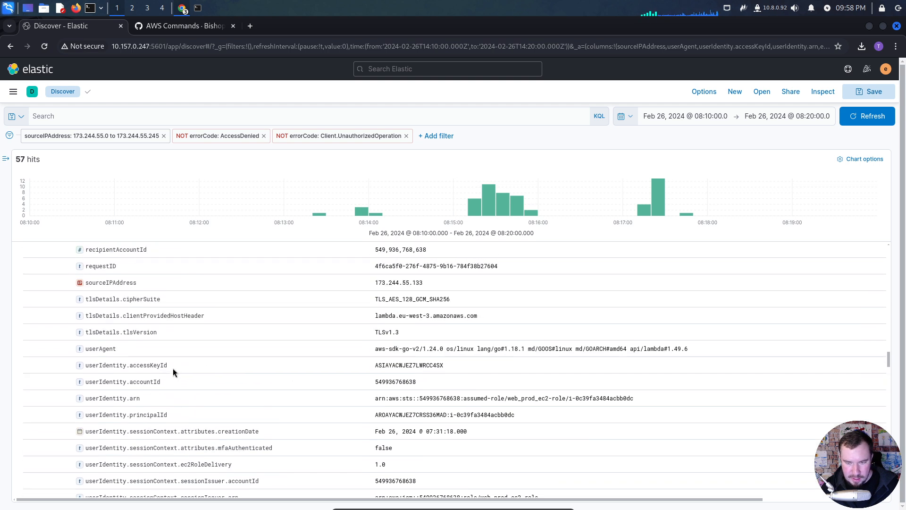
{"action": "scroll", "coordinate": [173, 372], "scroll_direction": "down", "scroll_amount": 1}
{"action": "scroll", "coordinate": [173, 372], "scroll_direction": "down", "scroll_amount": 1}
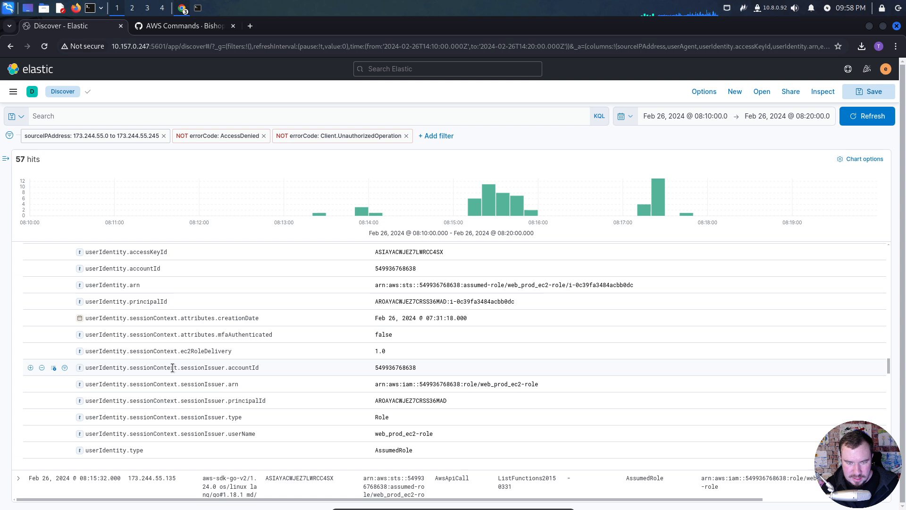
{"action": "scroll", "coordinate": [172, 369], "scroll_direction": "up", "scroll_amount": 3}
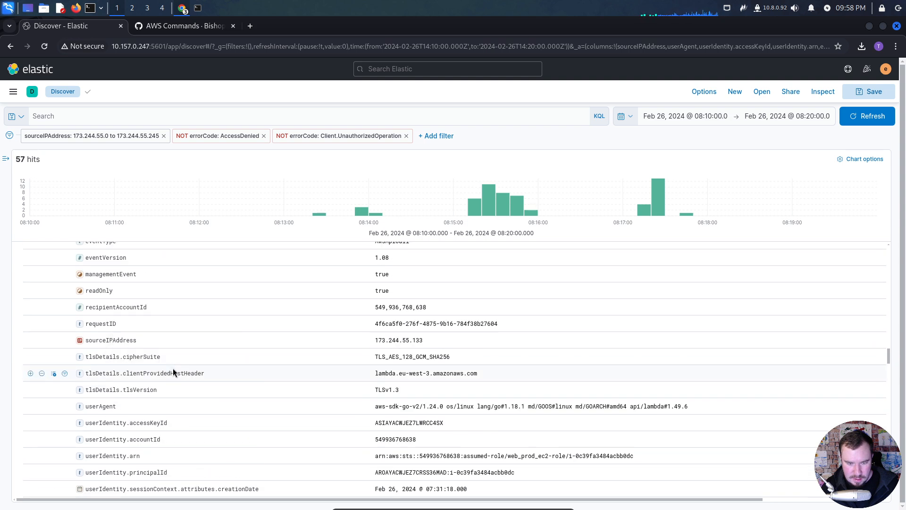
{"action": "scroll", "coordinate": [136, 342], "scroll_direction": "up", "scroll_amount": 8}
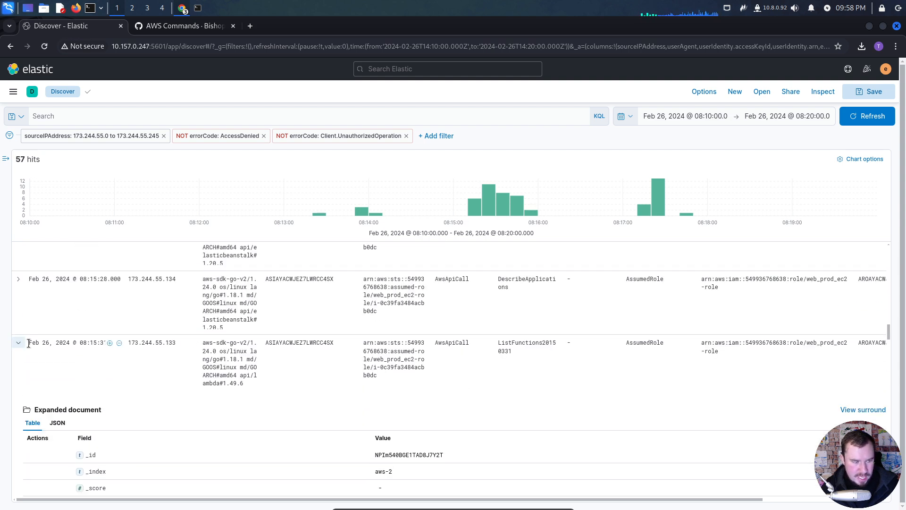
{"action": "left_click", "coordinate": [18, 342]}
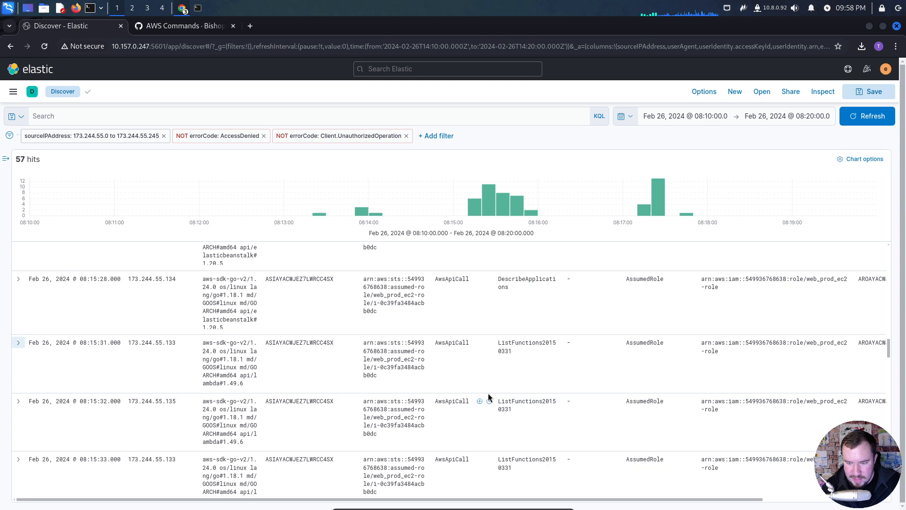
- Look through the remaining API call events after 08:15:31 up to the end of the event list
{"action": "scroll", "coordinate": [489, 398], "scroll_direction": "down", "scroll_amount": 5}
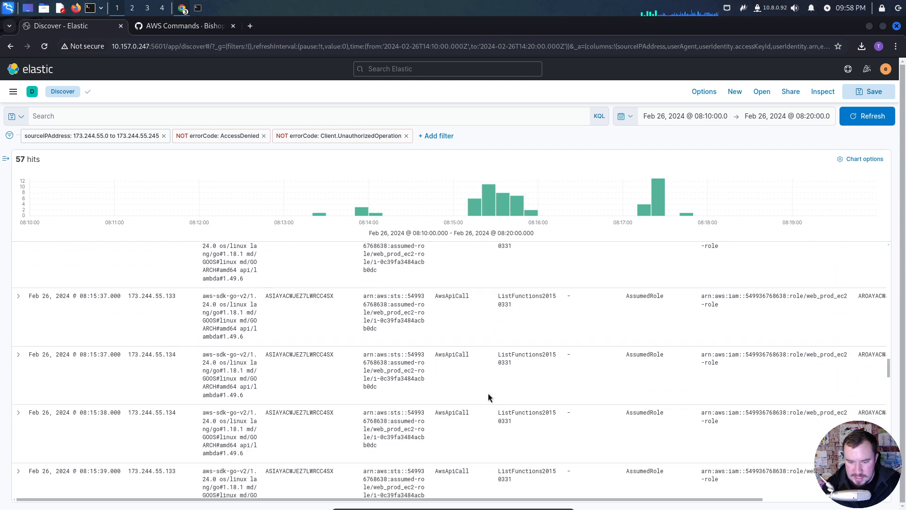
{"action": "scroll", "coordinate": [489, 398], "scroll_direction": "down", "scroll_amount": 3}
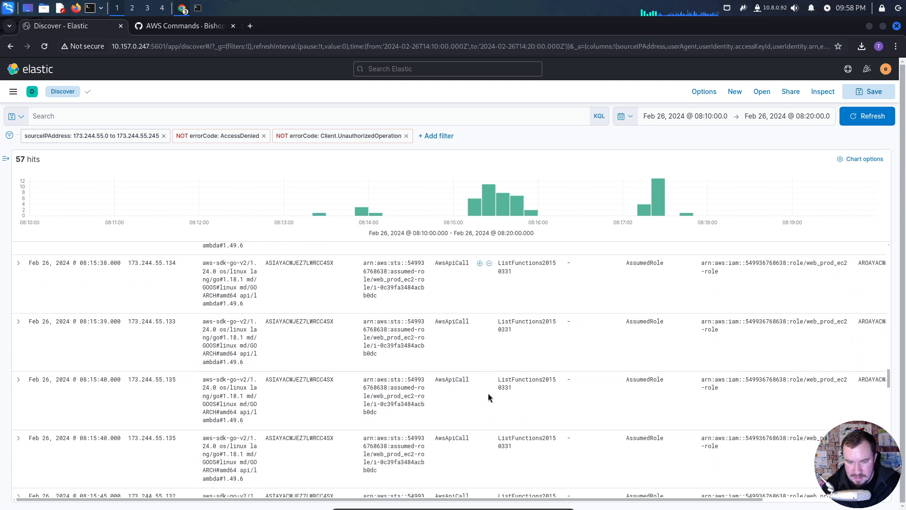
{"action": "scroll", "coordinate": [488, 396], "scroll_direction": "down", "scroll_amount": 8}
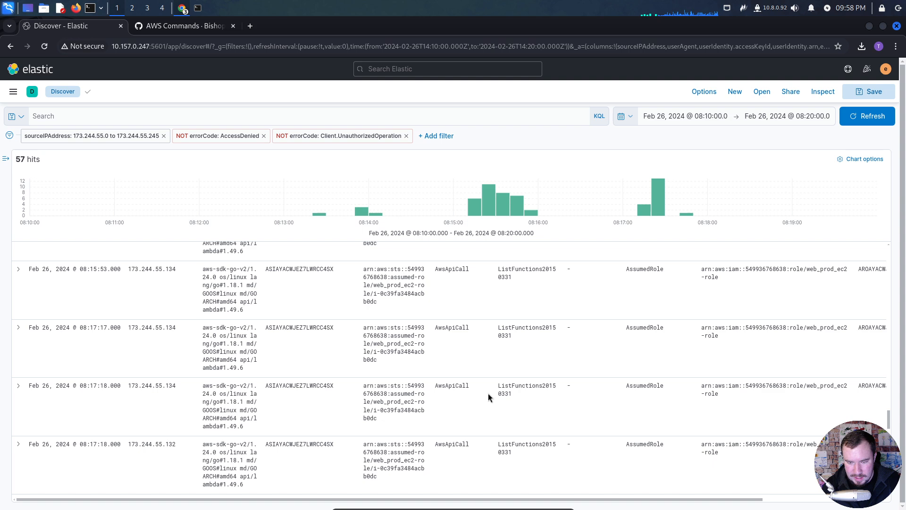
{"action": "scroll", "coordinate": [488, 397], "scroll_direction": "down", "scroll_amount": 8}
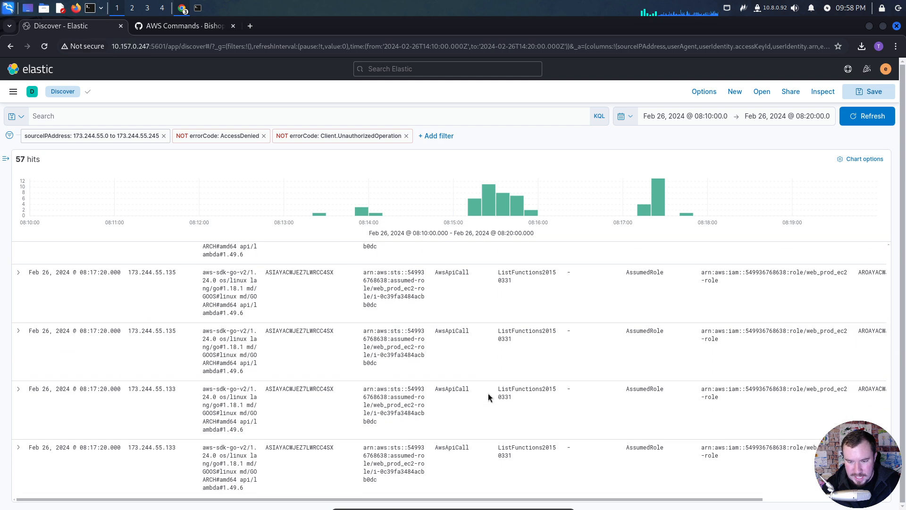
{"action": "scroll", "coordinate": [488, 393], "scroll_direction": "down", "scroll_amount": 4}
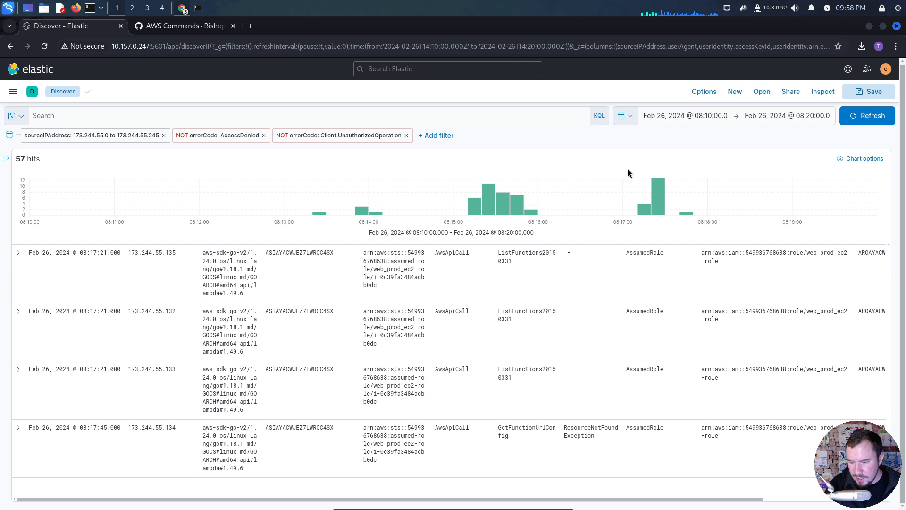
- Set the time range to start at Feb 26, 2024 @ 00:00:00.000 and end at now, and apply it
{"action": "left_click", "coordinate": [695, 116]}
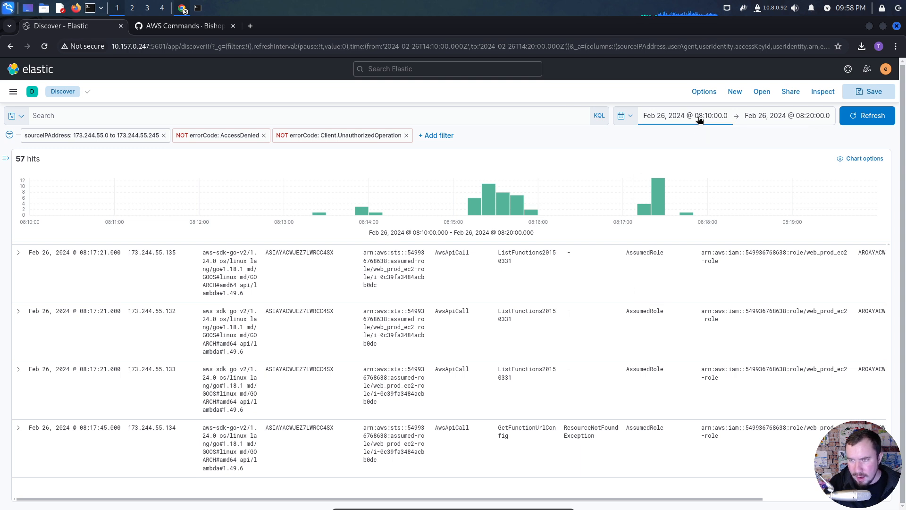
{"action": "left_click", "coordinate": [774, 278]}
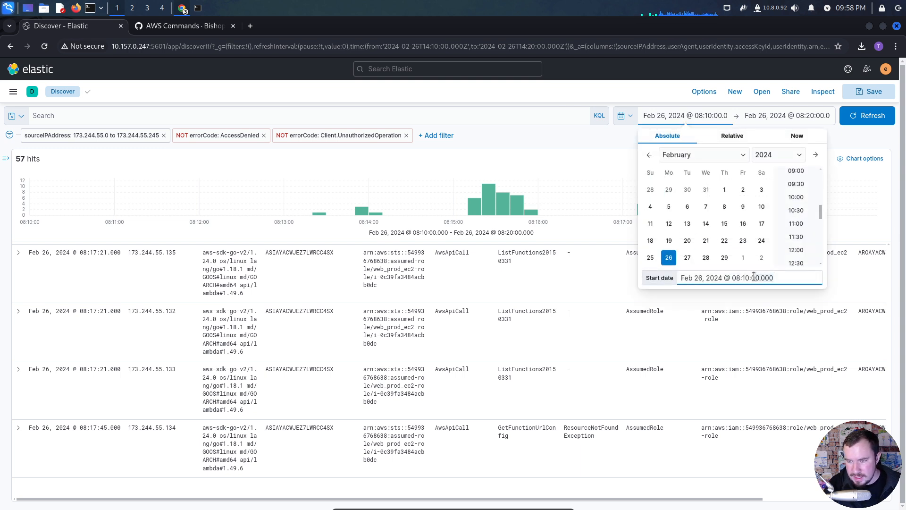
{"action": "left_click", "coordinate": [739, 278]}
{"action": "key", "text": "BackSpace"}
{"action": "type", "text": "0"}
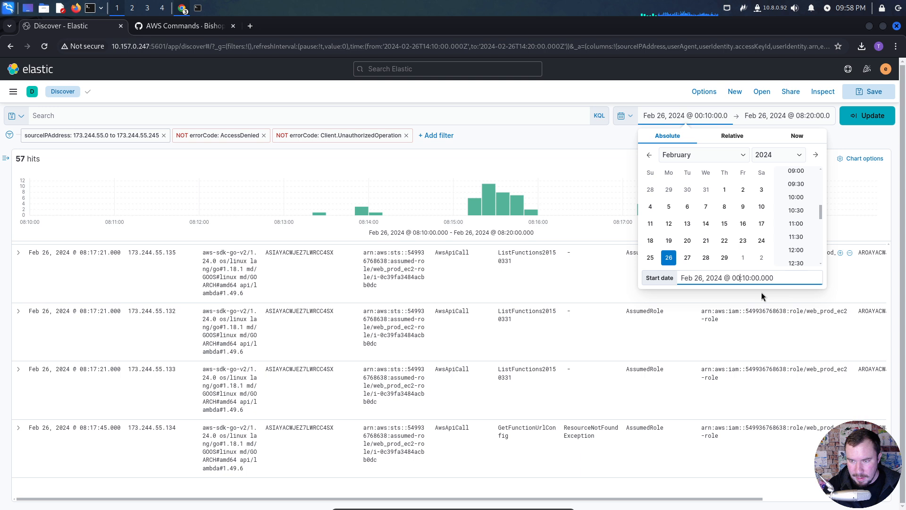
{"action": "key", "text": "BackSpace"}
{"action": "type", "text": "0"}
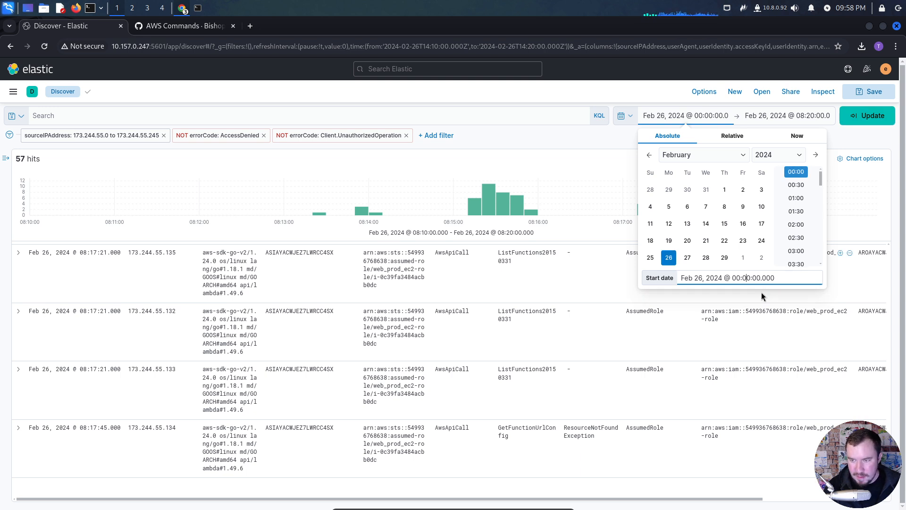
{"action": "left_click", "coordinate": [779, 116]}
{"action": "left_click", "coordinate": [806, 136]}
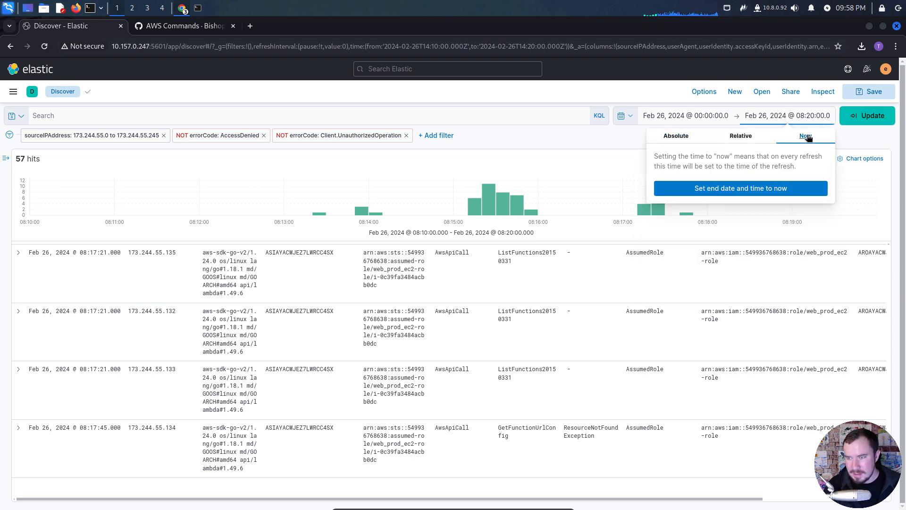
{"action": "left_click", "coordinate": [806, 183]}
{"action": "left_click", "coordinate": [867, 115]}
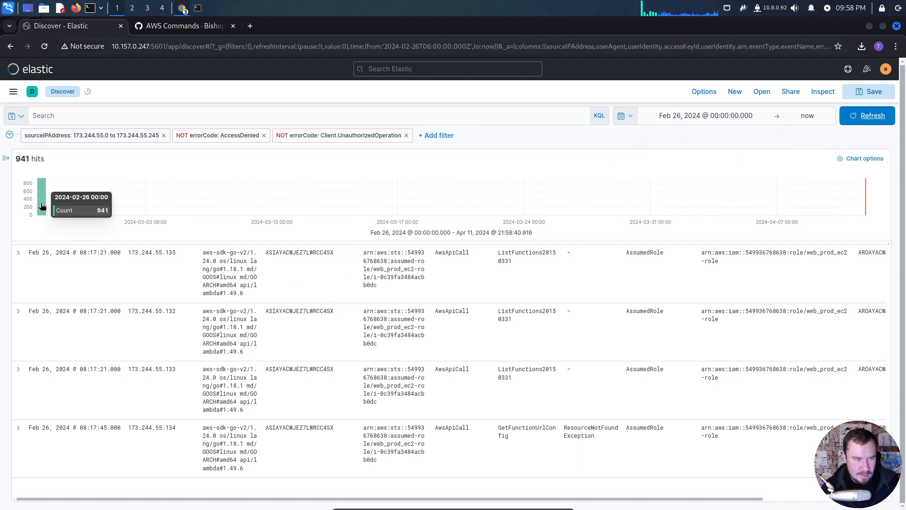
- Narrow the histogram to the Feb 26 bar, drill into its 09:30 to 09:40 peak, and go back to the earliest events there
{"action": "left_click", "coordinate": [42, 198]}
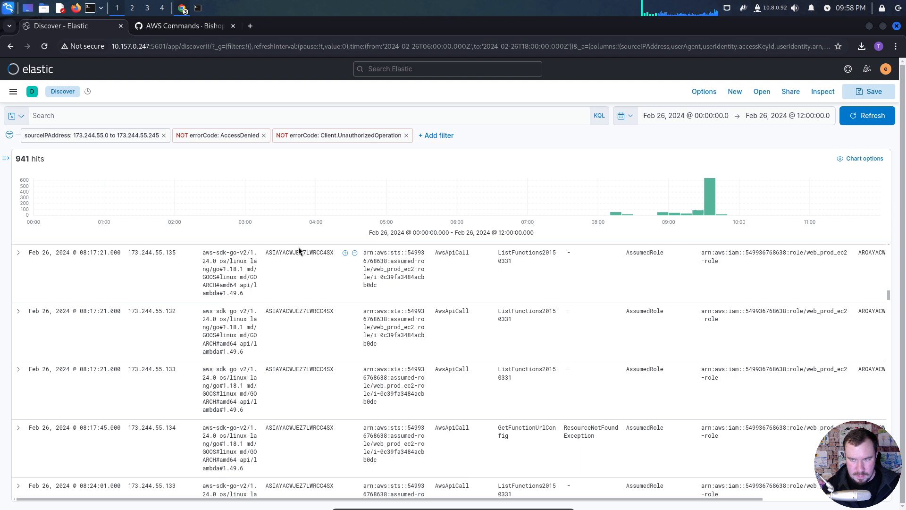
{"action": "mouse_move", "coordinate": [710, 207]}
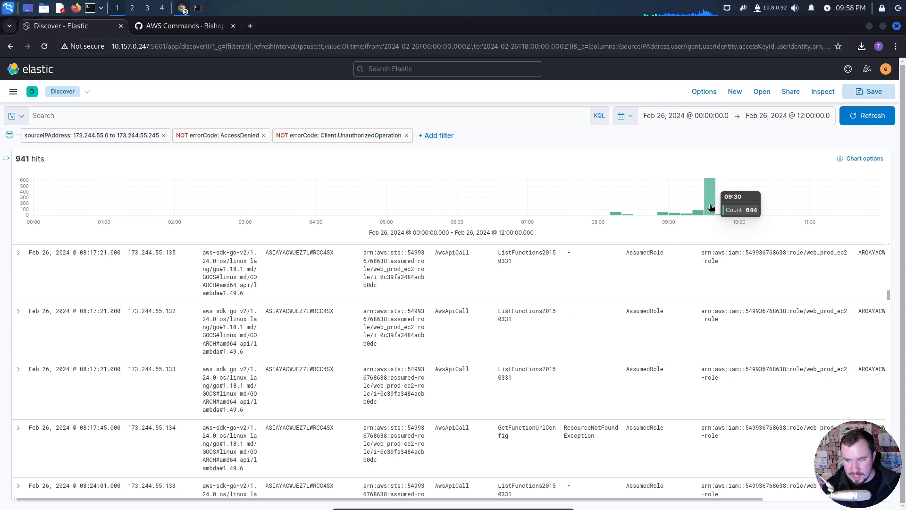
{"action": "left_click", "coordinate": [711, 206]}
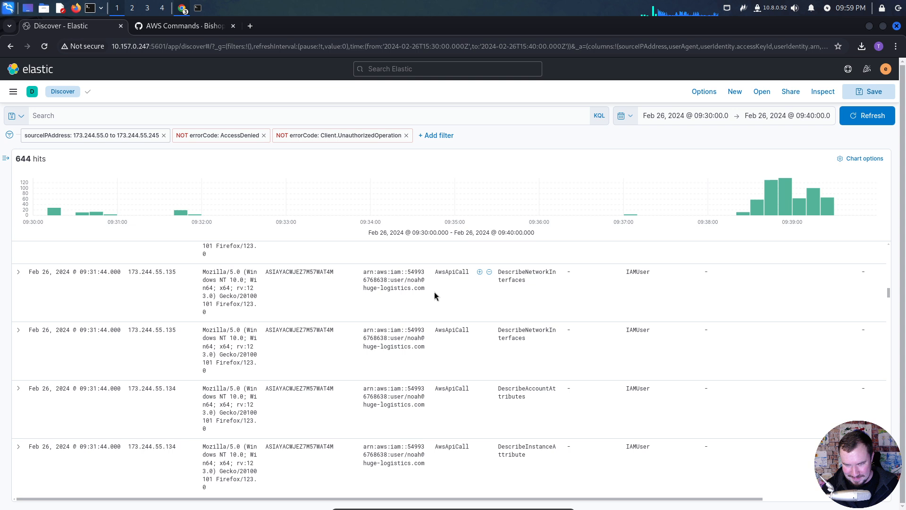
{"action": "scroll", "coordinate": [137, 278], "scroll_direction": "up", "scroll_amount": 10}
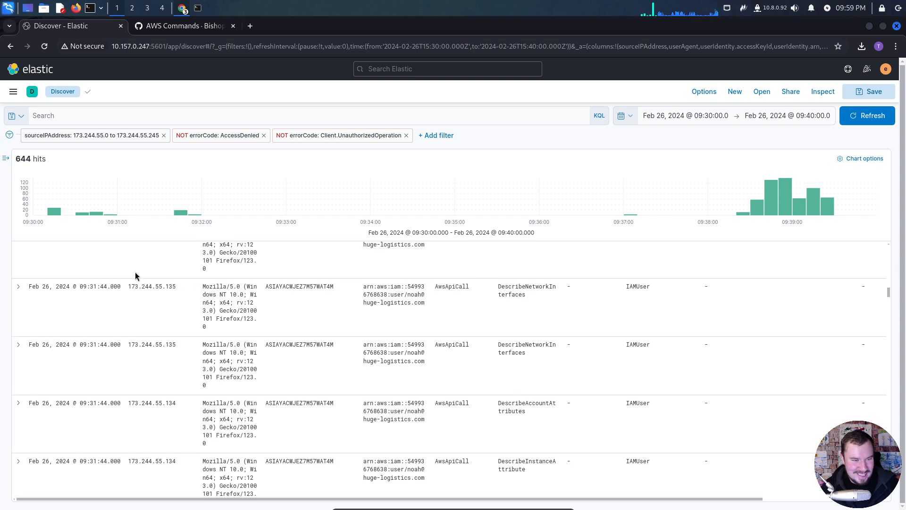
{"action": "scroll", "coordinate": [138, 279], "scroll_direction": "up", "scroll_amount": 10}
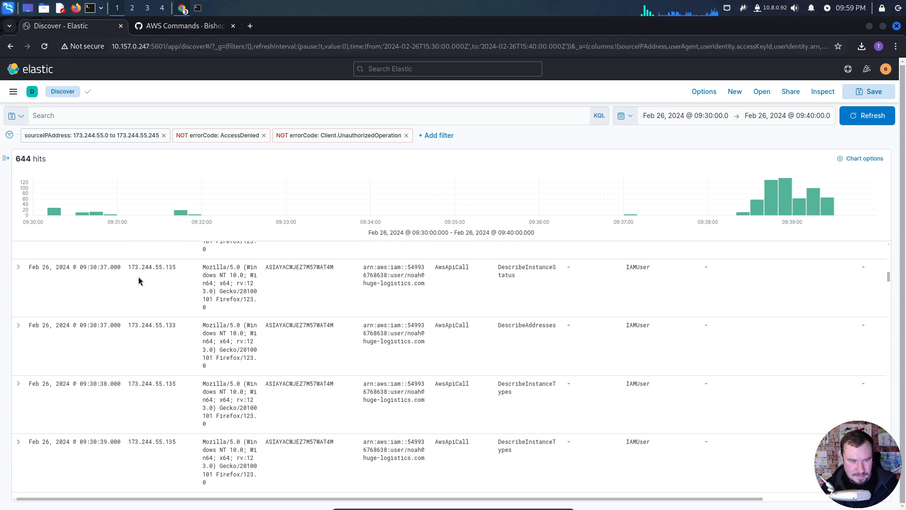
{"action": "scroll", "coordinate": [139, 281], "scroll_direction": "up", "scroll_amount": 5}
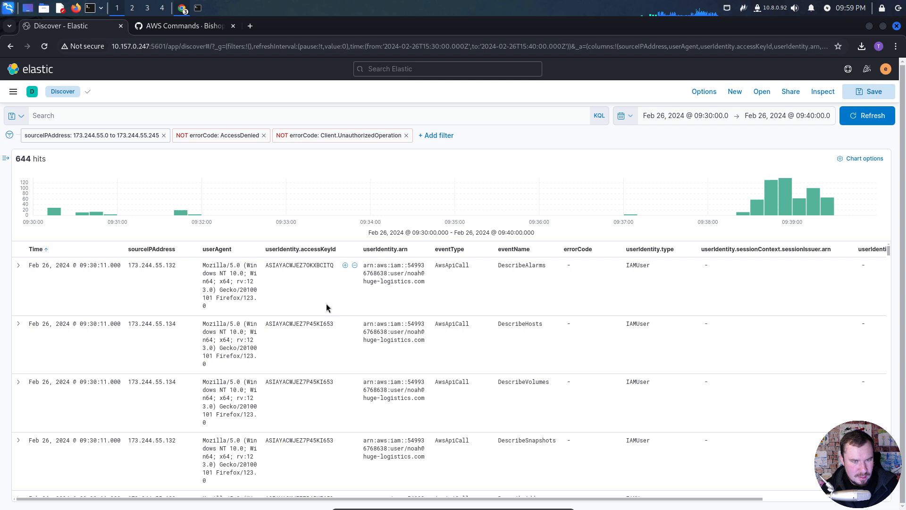
- Examine the user ARN of the first event at 09:30:11 and the surrounding bars in the histogram
{"action": "left_click_drag", "start_coordinate": [402, 281], "coordinate": [392, 273]}
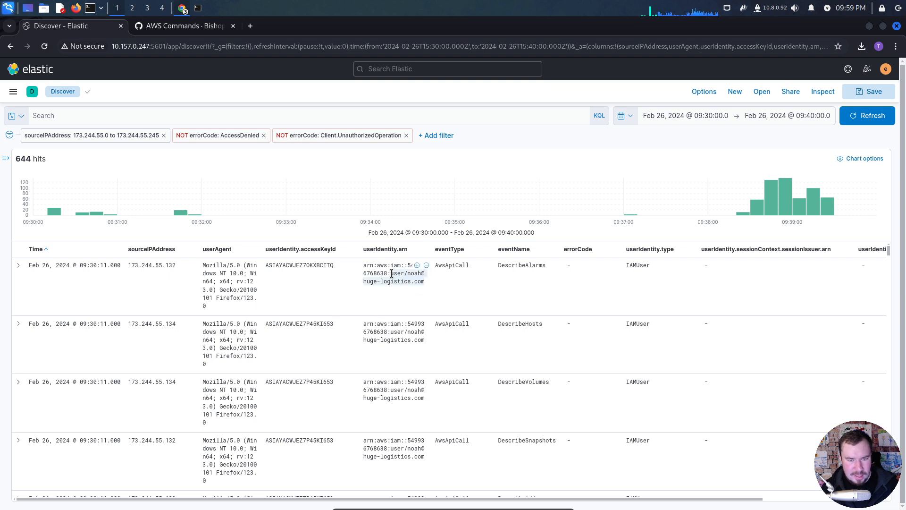
{"action": "left_click", "coordinate": [395, 287]}
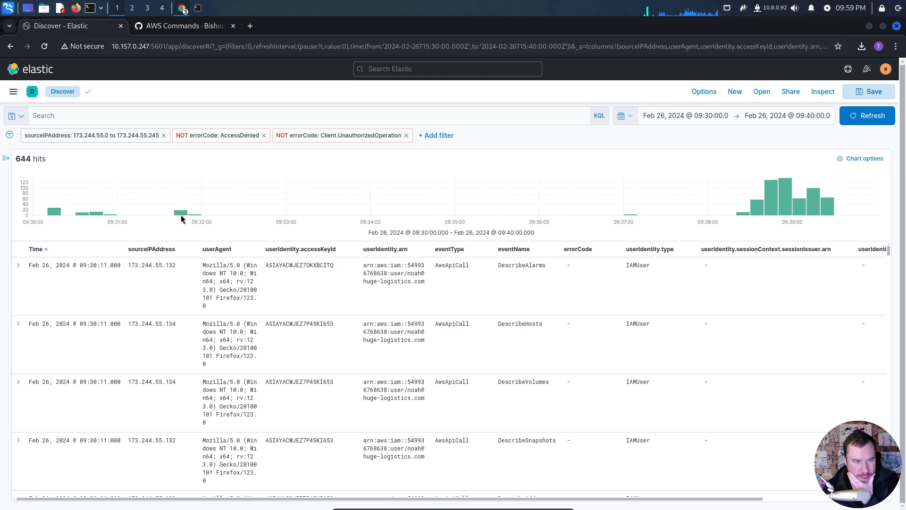
{"action": "mouse_move", "coordinate": [183, 216]}
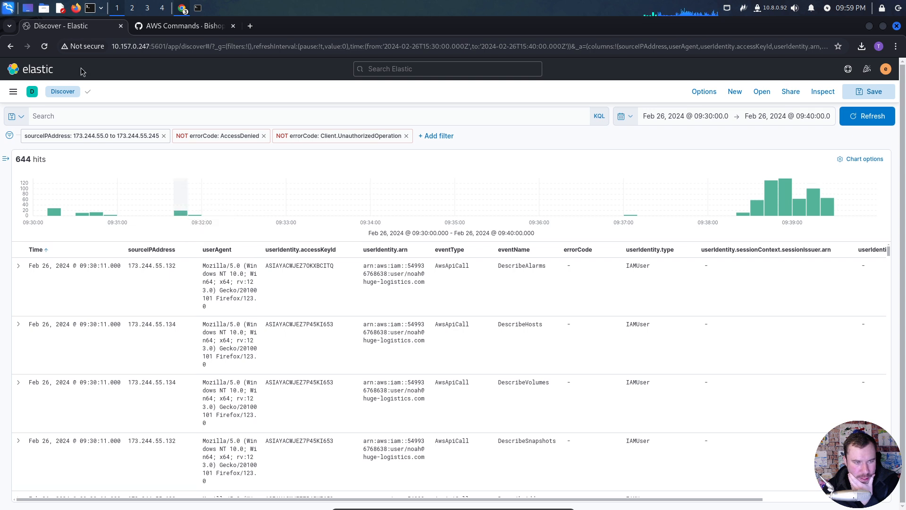
- Return to the 00:00 to 12:00 range, drill into the 09:20 to 09:30 bar and look through its ConsoleLogin events
{"action": "left_click", "coordinate": [10, 47]}
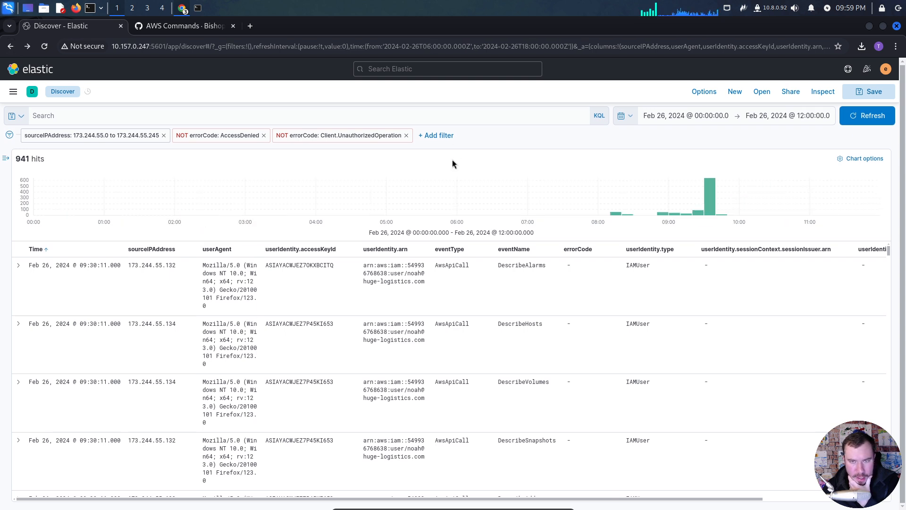
{"action": "left_click", "coordinate": [696, 214]}
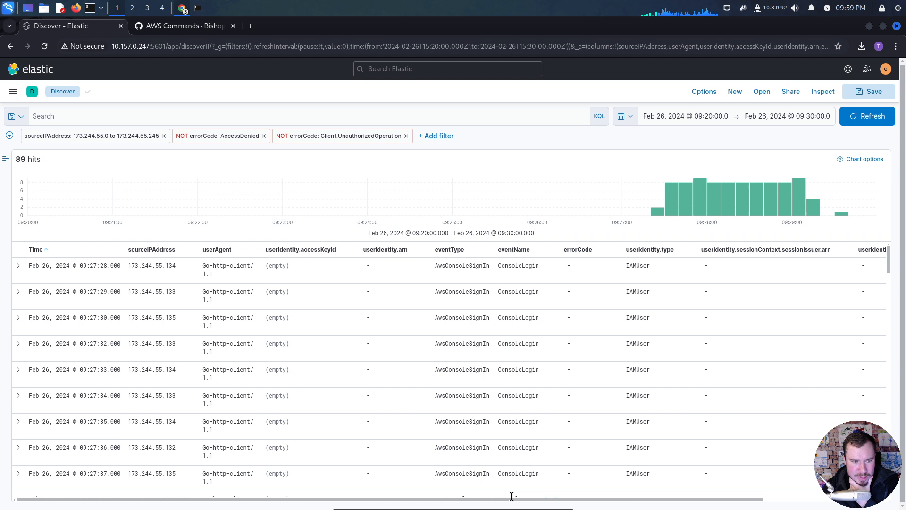
{"action": "left_click_drag", "start_coordinate": [553, 499], "coordinate": [366, 486]}
{"action": "scroll", "coordinate": [583, 361], "scroll_direction": "down", "scroll_amount": 15}
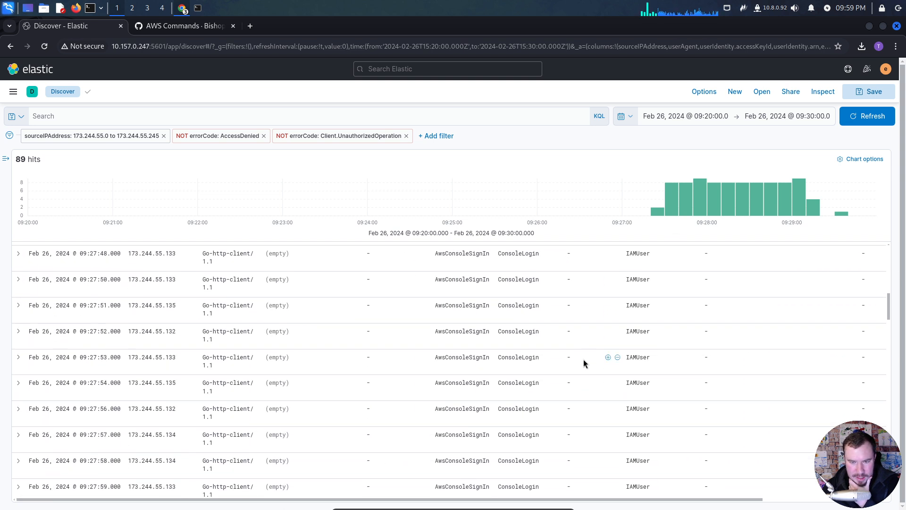
{"action": "scroll", "coordinate": [583, 357], "scroll_direction": "down", "scroll_amount": 7}
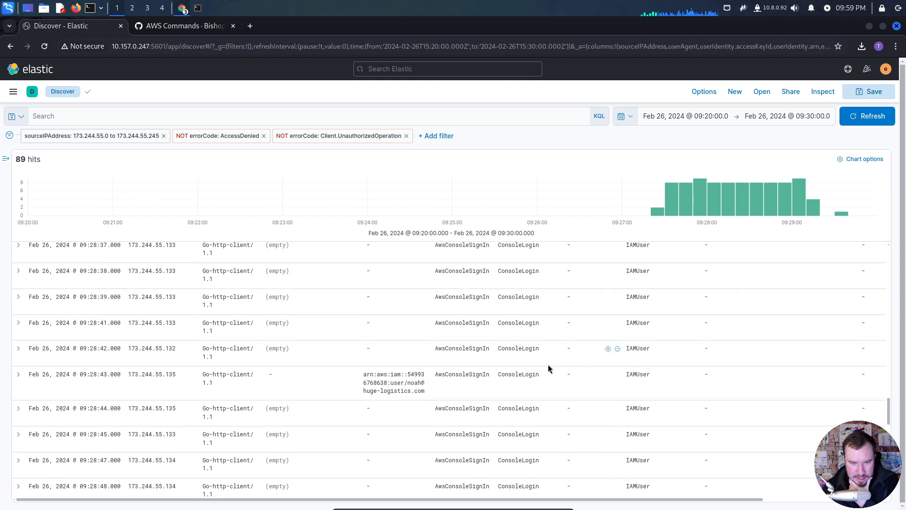
{"action": "scroll", "coordinate": [402, 371], "scroll_direction": "up", "scroll_amount": 5}
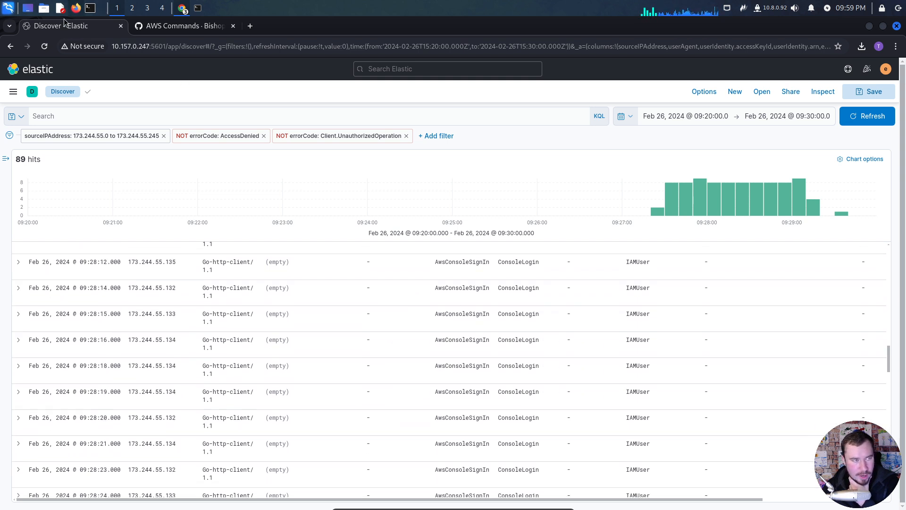
- Restore the Feb 26, 2024 00:00 to 12:00 time range and go back to its earliest events
{"action": "left_click", "coordinate": [11, 47]}
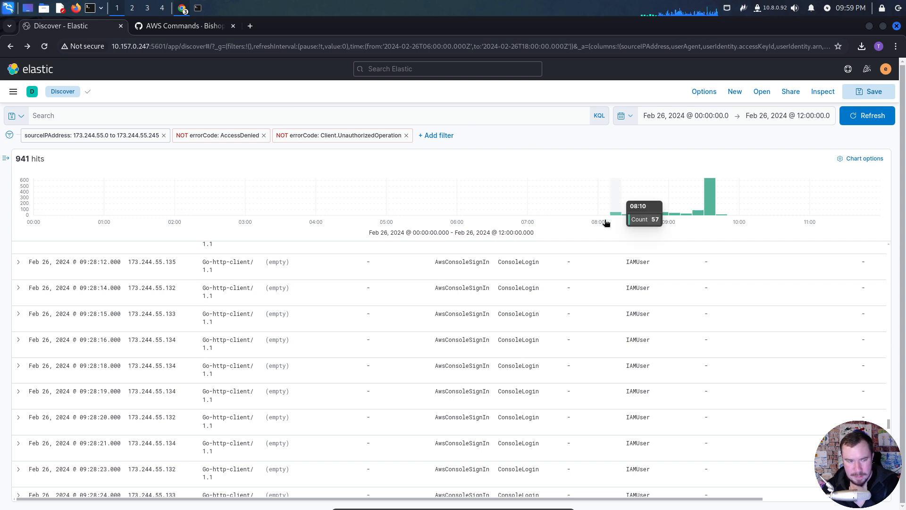
{"action": "scroll", "coordinate": [487, 399], "scroll_direction": "up", "scroll_amount": 8}
{"action": "scroll", "coordinate": [491, 395], "scroll_direction": "up", "scroll_amount": 5}
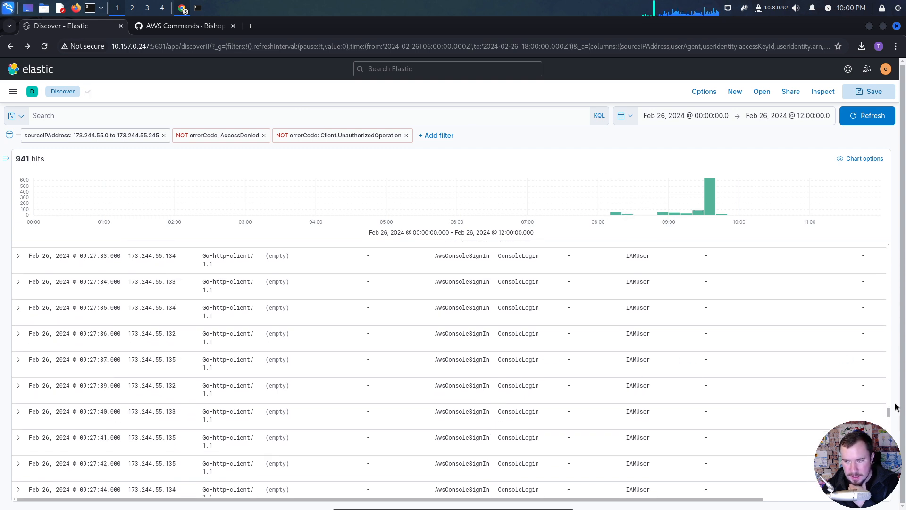
{"action": "scroll", "coordinate": [874, 356], "scroll_direction": "up", "scroll_amount": 15}
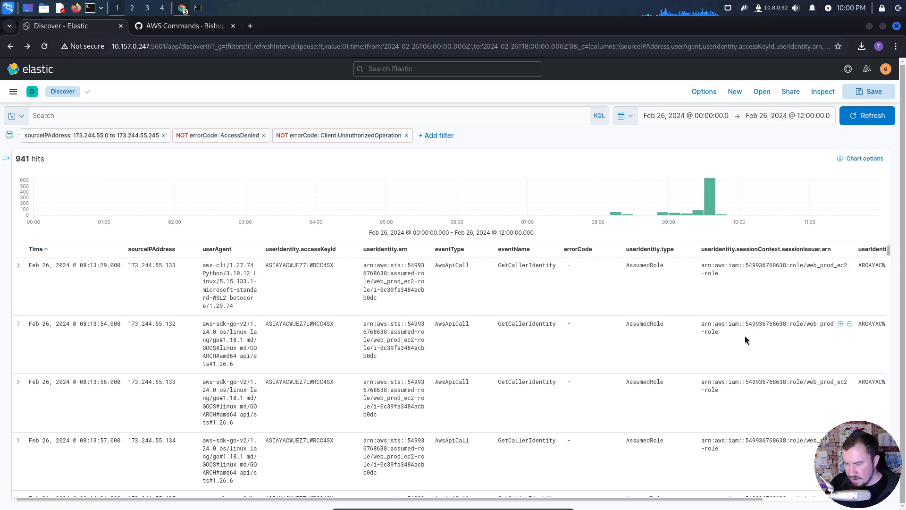
- Look through the web_prod_ec2-role API calls from 08:13:29 up to the events around 09:09
{"action": "scroll", "coordinate": [745, 335], "scroll_direction": "down", "scroll_amount": 5}
{"action": "scroll", "coordinate": [745, 336], "scroll_direction": "down", "scroll_amount": 6}
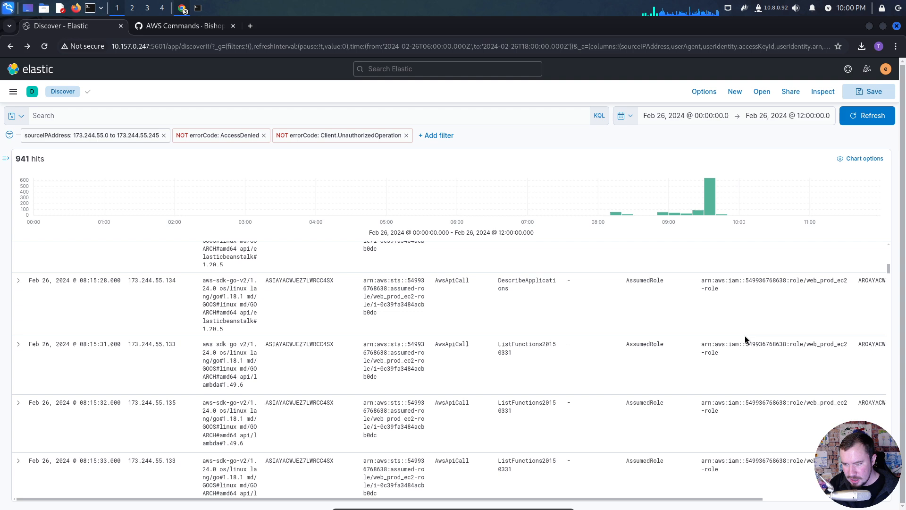
{"action": "scroll", "coordinate": [745, 335], "scroll_direction": "down", "scroll_amount": 8}
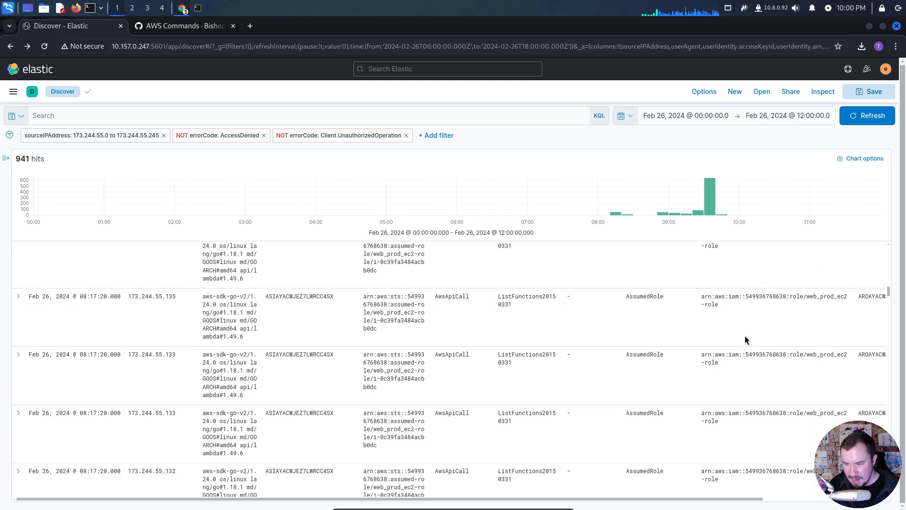
{"action": "scroll", "coordinate": [745, 339], "scroll_direction": "down", "scroll_amount": 8}
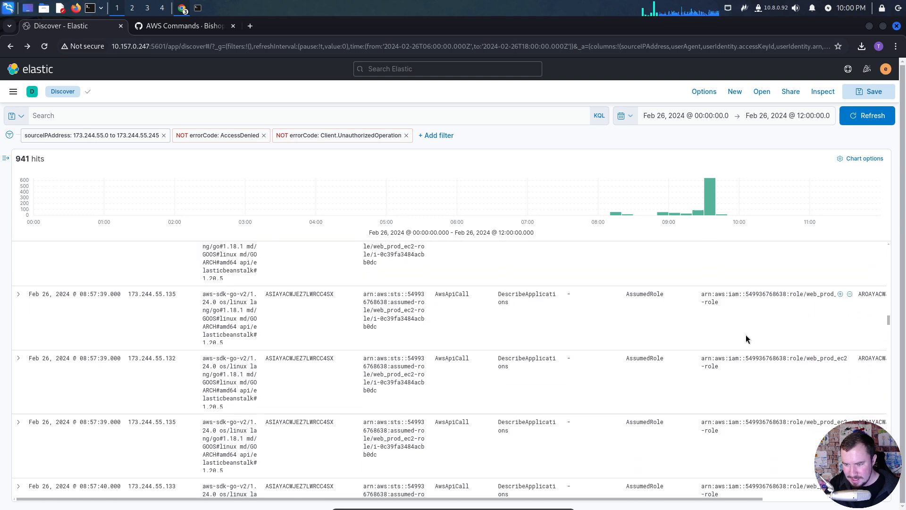
{"action": "scroll", "coordinate": [752, 329], "scroll_direction": "down", "scroll_amount": 8}
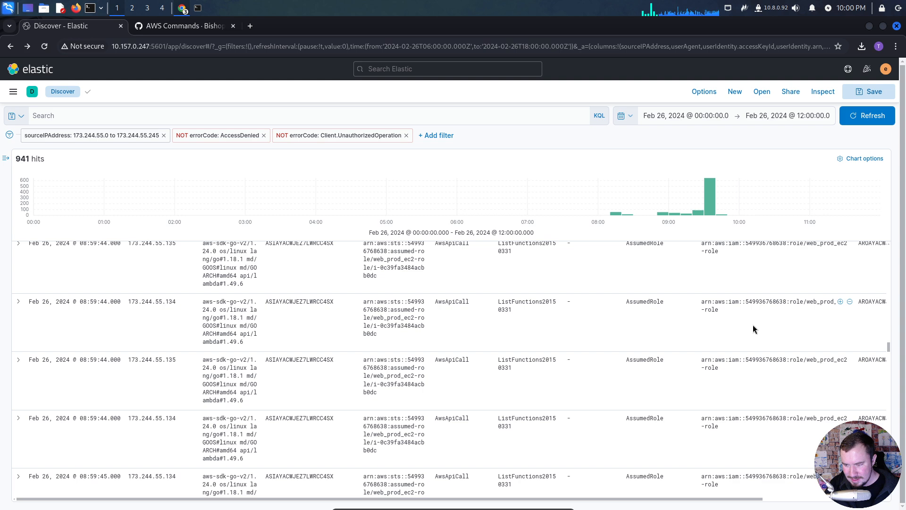
{"action": "scroll", "coordinate": [752, 328], "scroll_direction": "down", "scroll_amount": 8}
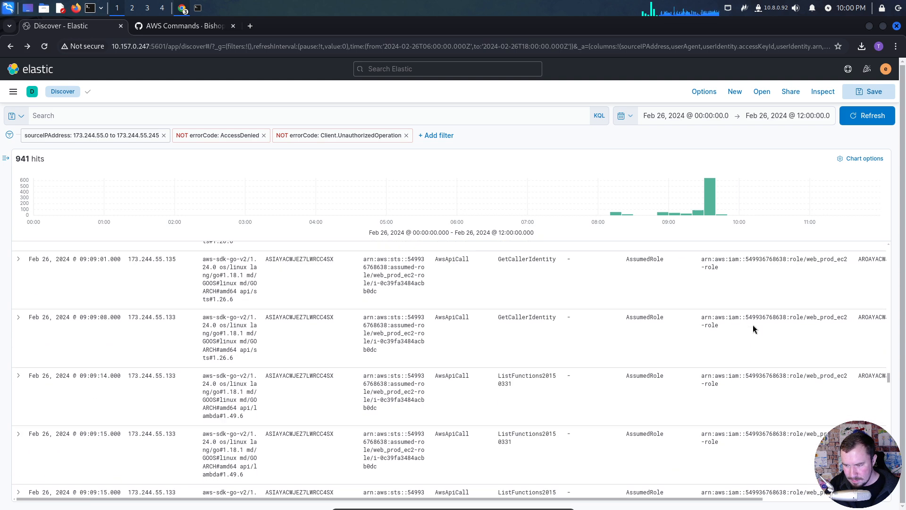
- Compare the access key, ARN and identity type of the events around 09:09:41 and 09:10:53, where the calling identity changes
{"action": "scroll", "coordinate": [752, 327], "scroll_direction": "up", "scroll_amount": 5}
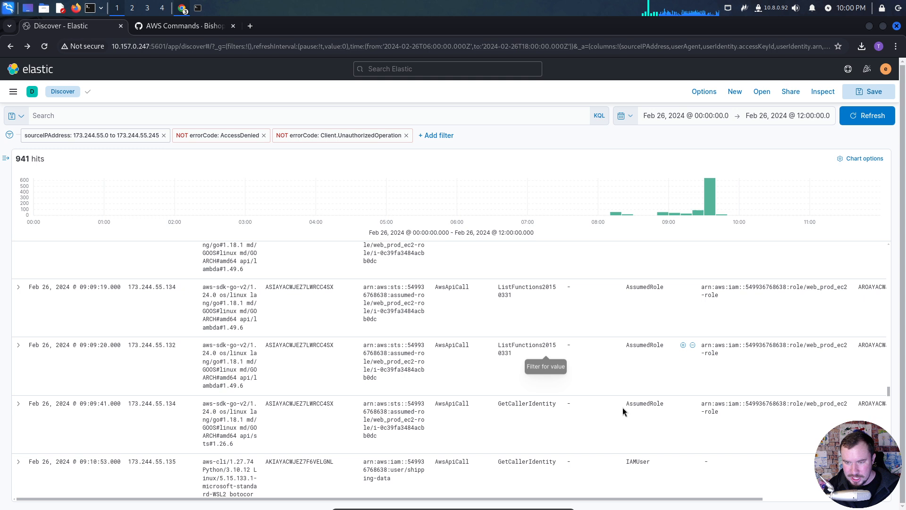
{"action": "scroll", "coordinate": [656, 500], "scroll_direction": "down", "scroll_amount": 4}
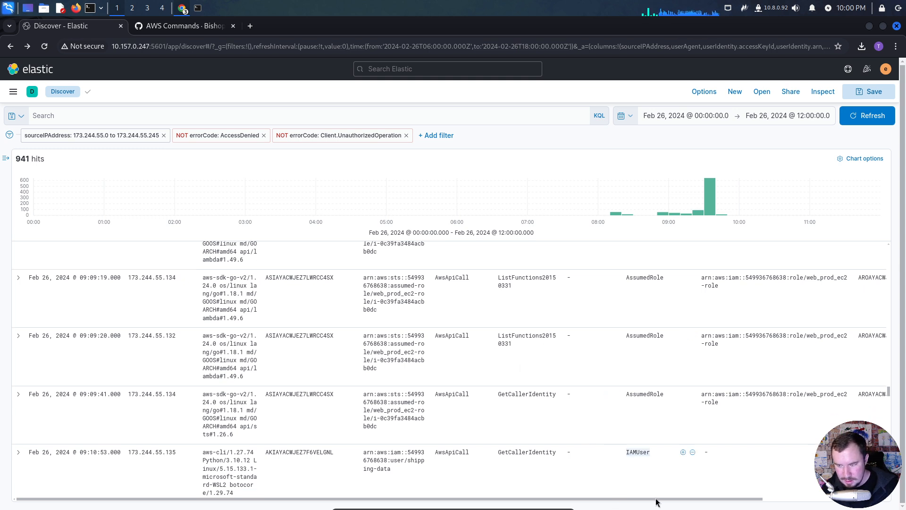
{"action": "scroll", "coordinate": [655, 452], "scroll_direction": "up", "scroll_amount": 7}
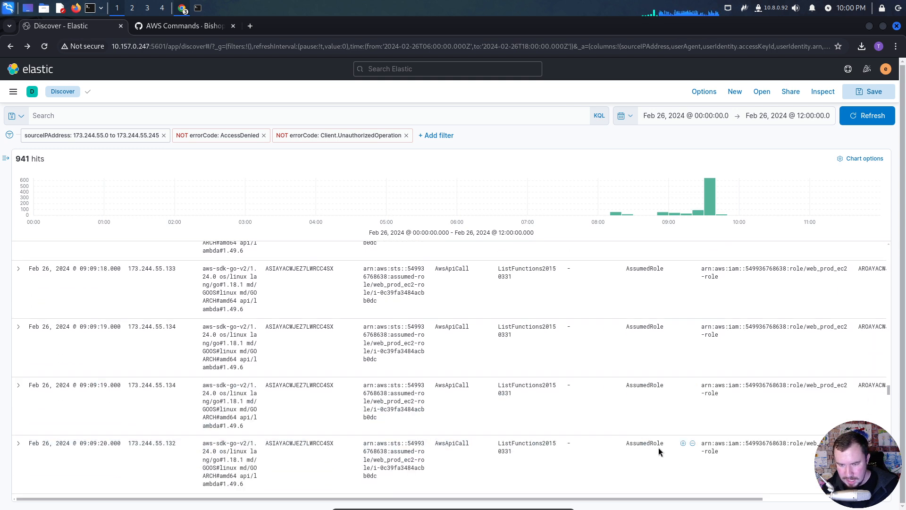
{"action": "scroll", "coordinate": [655, 465], "scroll_direction": "down", "scroll_amount": 1}
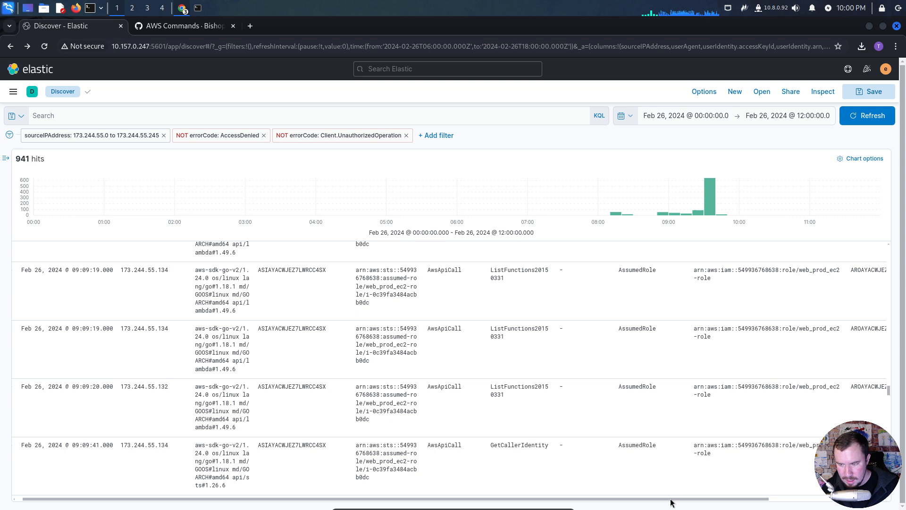
{"action": "left_click_drag", "start_coordinate": [671, 502], "coordinate": [387, 503]}
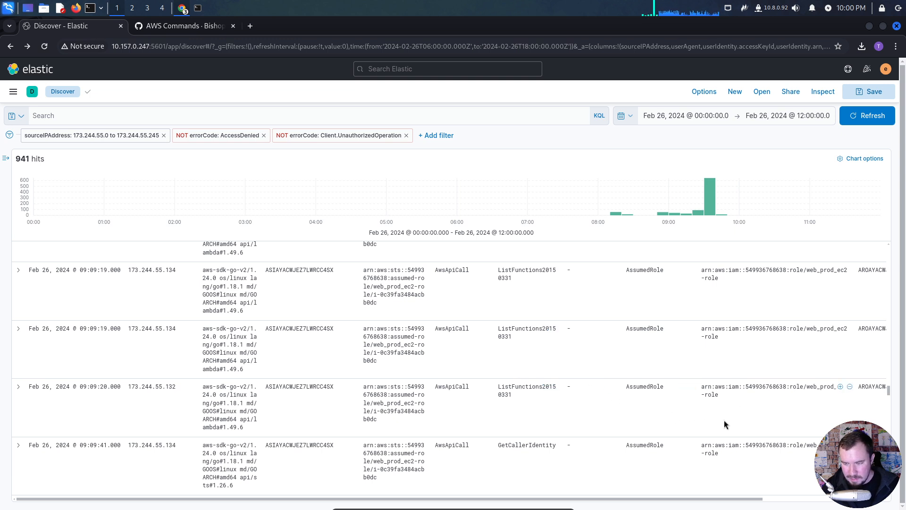
{"action": "scroll", "coordinate": [675, 416], "scroll_direction": "down", "scroll_amount": 1}
{"action": "scroll", "coordinate": [675, 412], "scroll_direction": "down", "scroll_amount": 3}
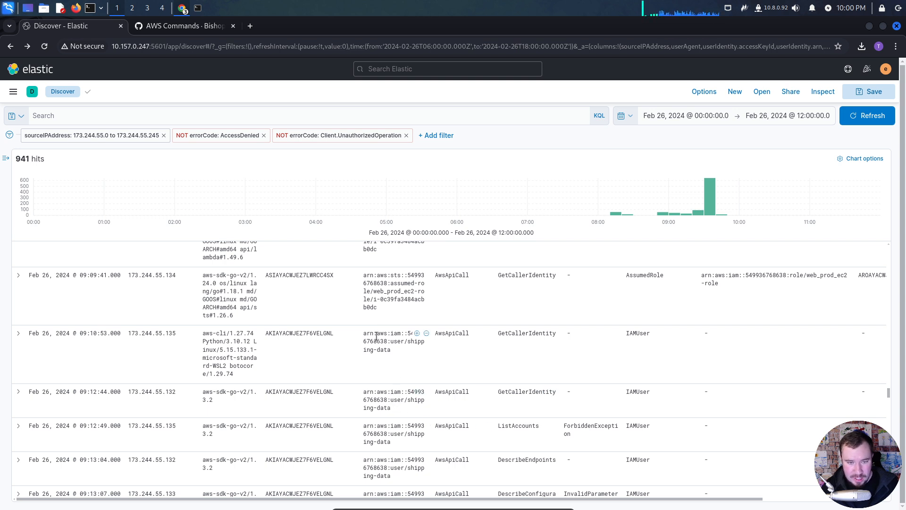
{"action": "scroll", "coordinate": [376, 342], "scroll_direction": "up", "scroll_amount": 2}
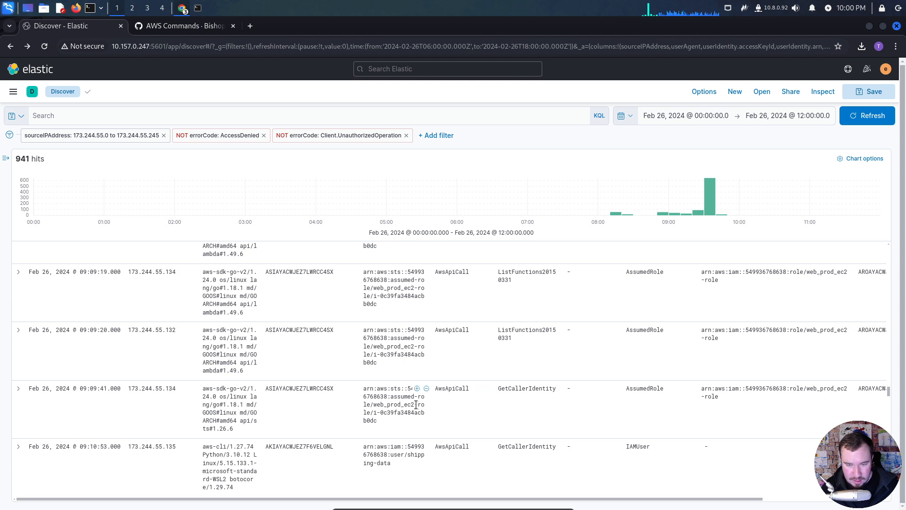
{"action": "scroll", "coordinate": [400, 418], "scroll_direction": "down", "scroll_amount": 2}
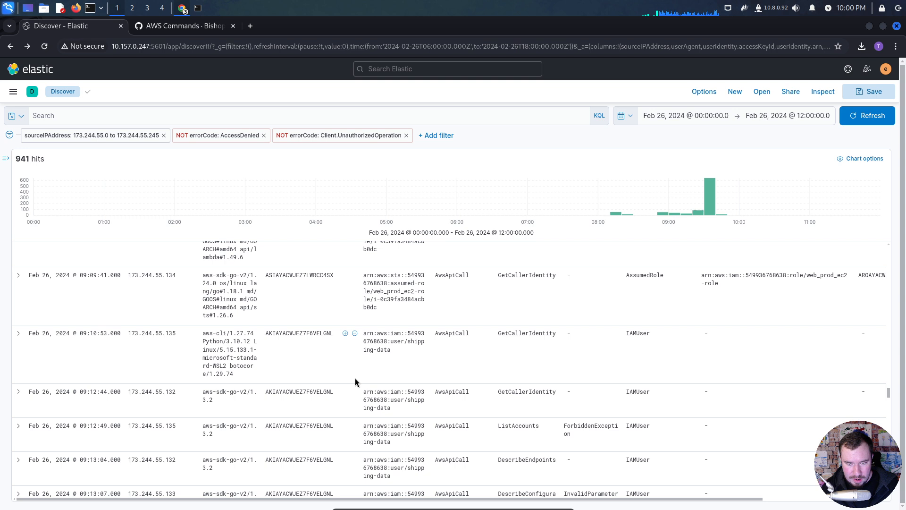
{"action": "scroll", "coordinate": [356, 378], "scroll_direction": "up", "scroll_amount": 2}
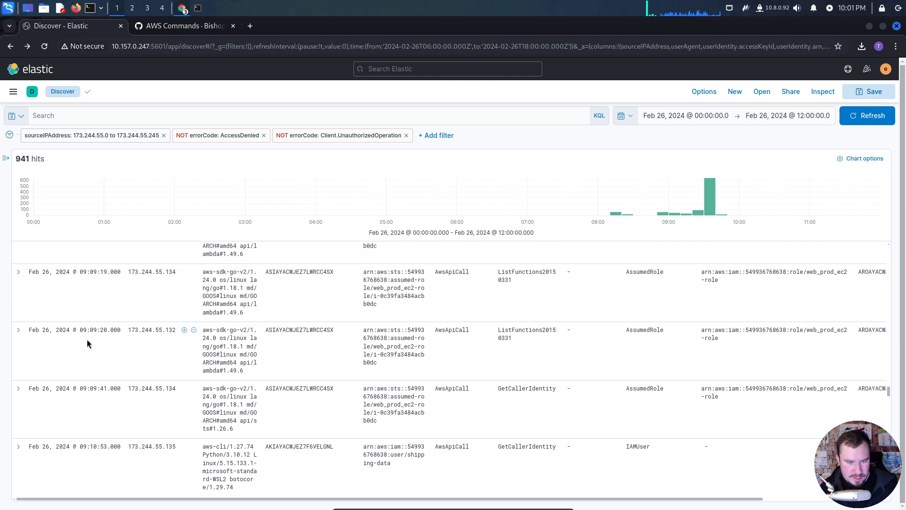
- Expand the ListFunctions20150331 event at 09:09:20 and read through its JSON for request and response details
{"action": "left_click", "coordinate": [19, 330]}
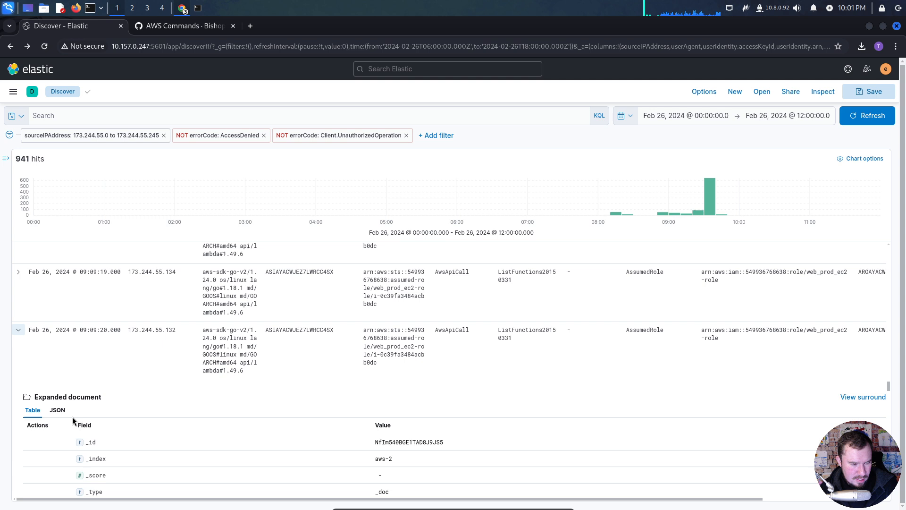
{"action": "left_click", "coordinate": [58, 410]}
{"action": "scroll", "coordinate": [208, 398], "scroll_direction": "down", "scroll_amount": 3}
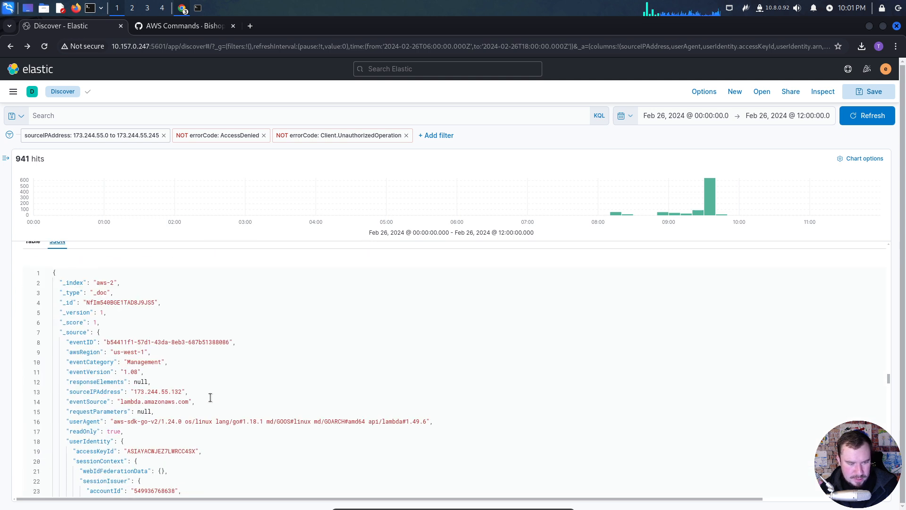
{"action": "scroll", "coordinate": [210, 399], "scroll_direction": "down", "scroll_amount": 3}
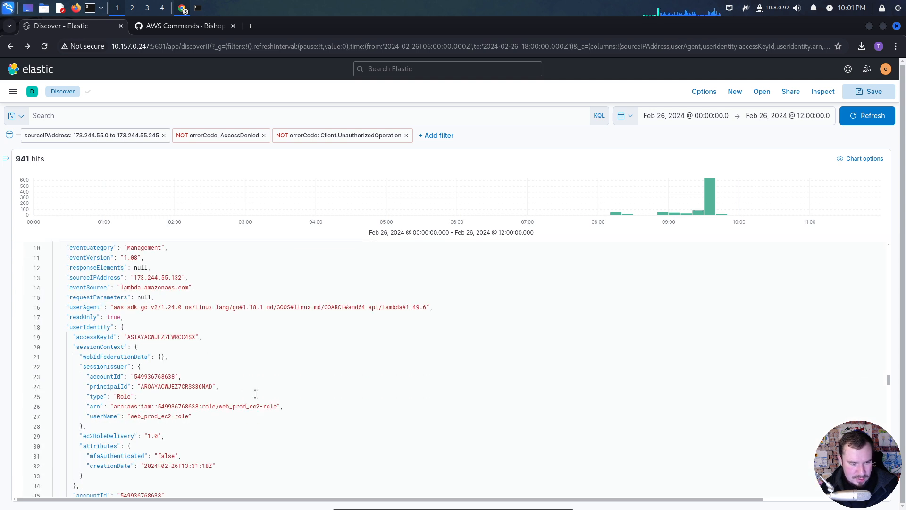
{"action": "scroll", "coordinate": [279, 408], "scroll_direction": "down", "scroll_amount": 6}
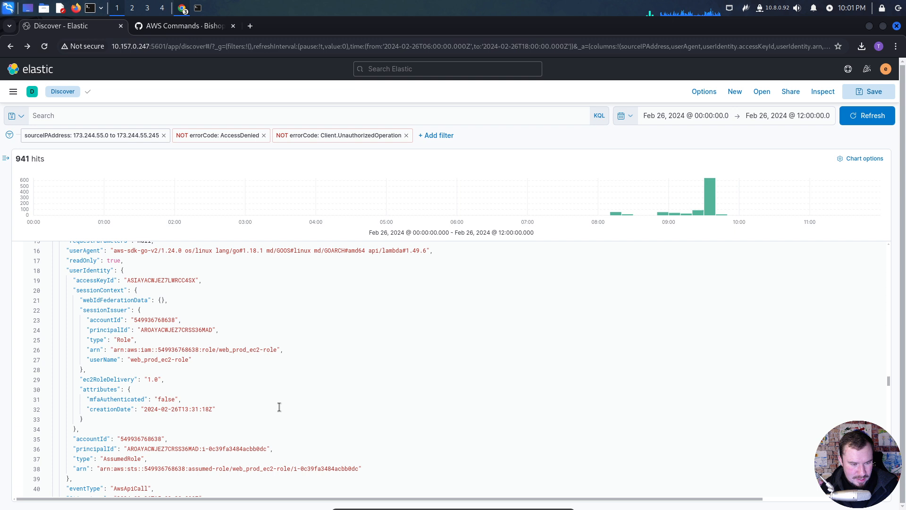
{"action": "scroll", "coordinate": [279, 407], "scroll_direction": "down", "scroll_amount": 8}
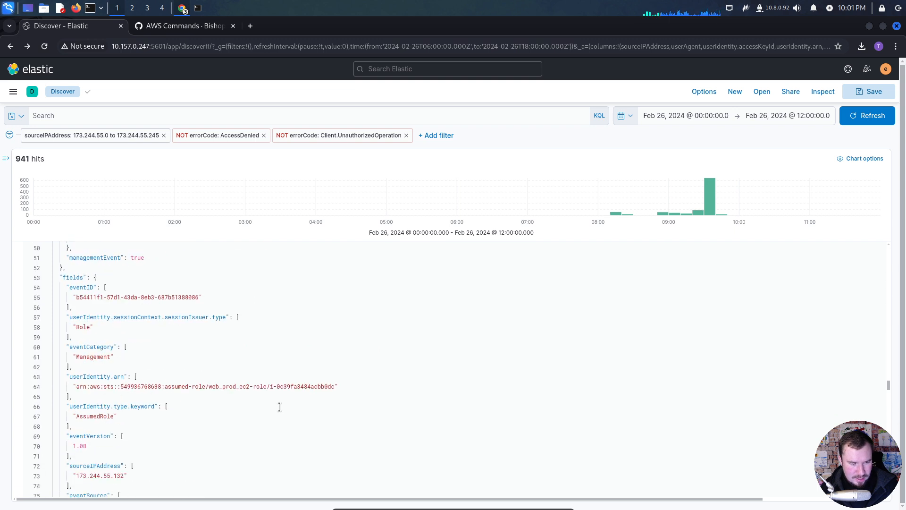
{"action": "scroll", "coordinate": [305, 404], "scroll_direction": "down", "scroll_amount": 14}
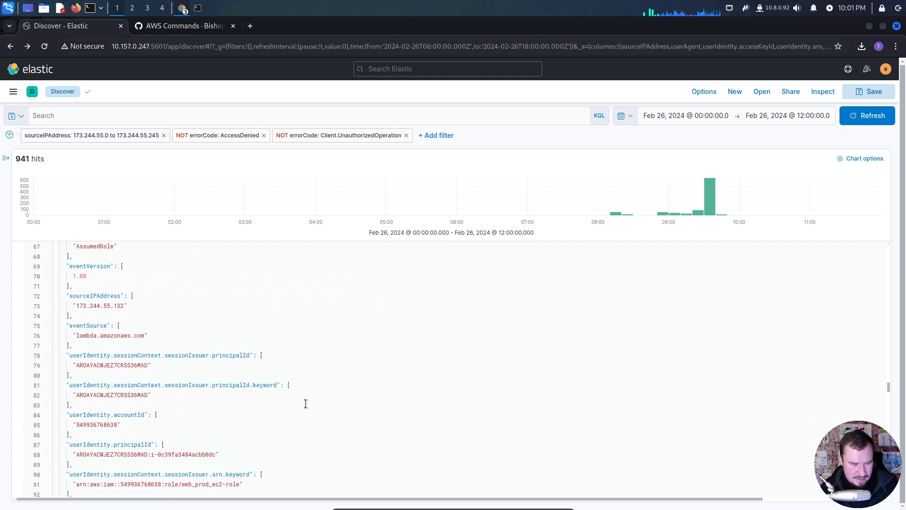
{"action": "scroll", "coordinate": [305, 403], "scroll_direction": "down", "scroll_amount": 14}
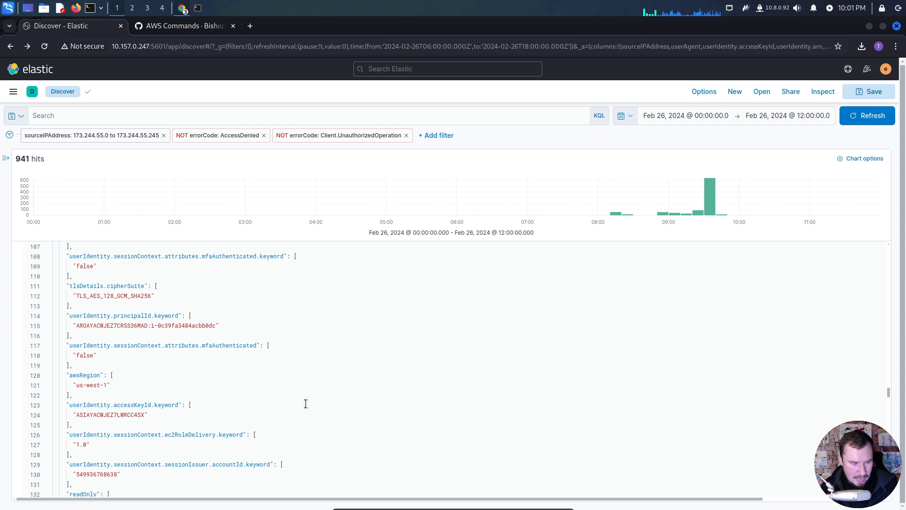
{"action": "scroll", "coordinate": [306, 403], "scroll_direction": "down", "scroll_amount": 6}
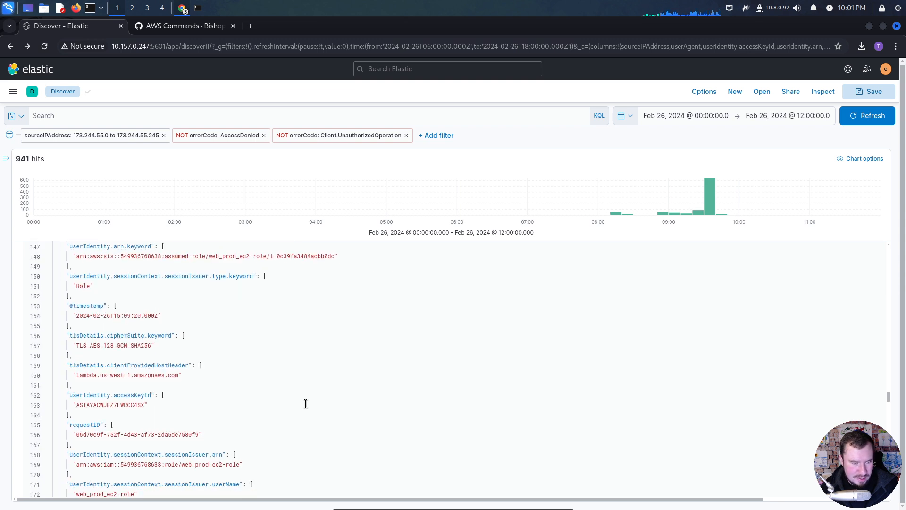
{"action": "scroll", "coordinate": [305, 404], "scroll_direction": "down", "scroll_amount": 10}
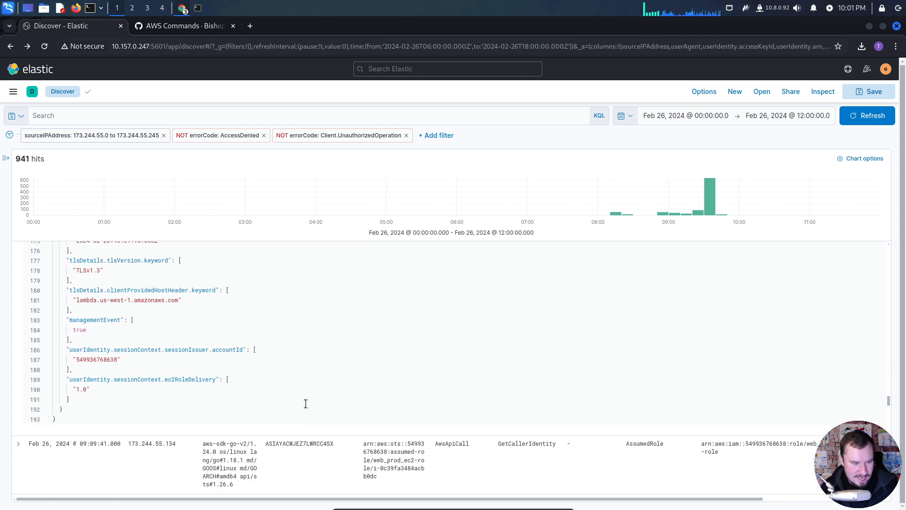
{"action": "scroll", "coordinate": [291, 401], "scroll_direction": "up", "scroll_amount": 20}
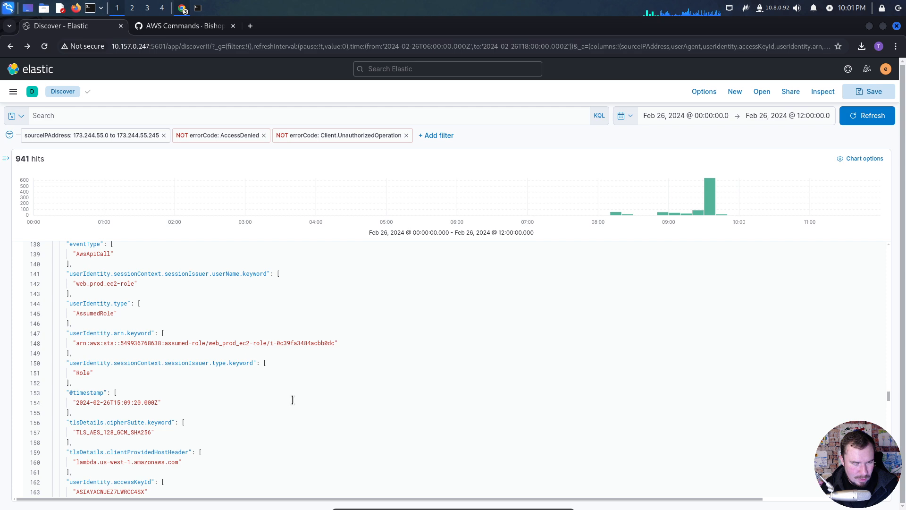
- Collapse the 09:09:20 ListFunctions20150331 event and review the API calls from 09:09:15 through 09:13:07 around the switch to the shipping-data user
{"action": "scroll", "coordinate": [293, 398], "scroll_direction": "up", "scroll_amount": 20}
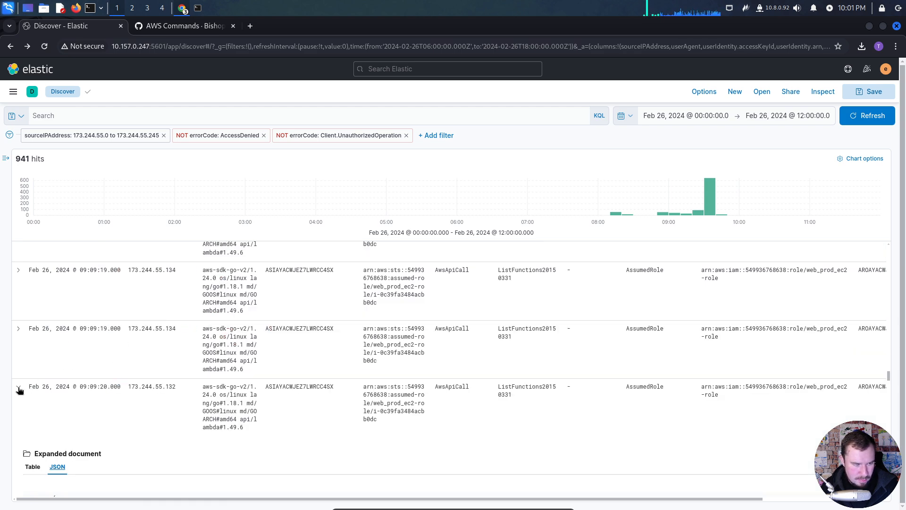
{"action": "left_click", "coordinate": [19, 389]}
{"action": "scroll", "coordinate": [532, 408], "scroll_direction": "up", "scroll_amount": 2}
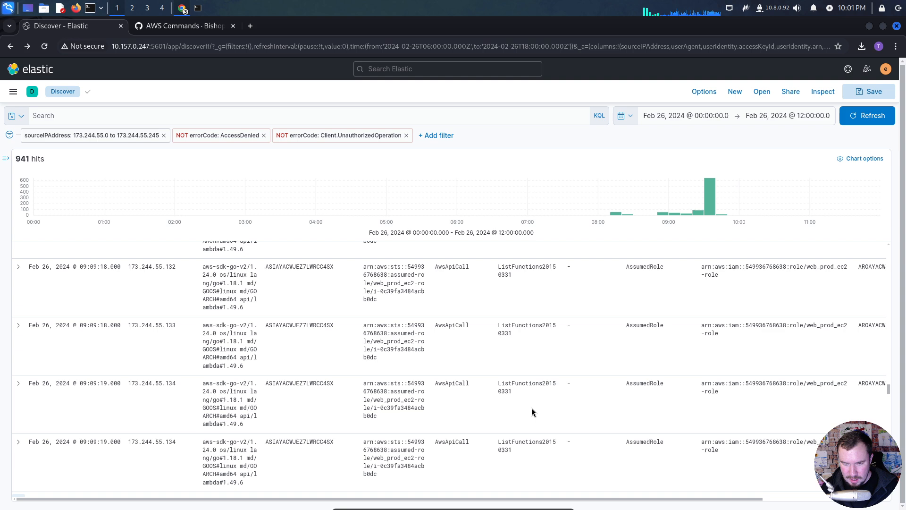
{"action": "scroll", "coordinate": [532, 412], "scroll_direction": "up", "scroll_amount": 5}
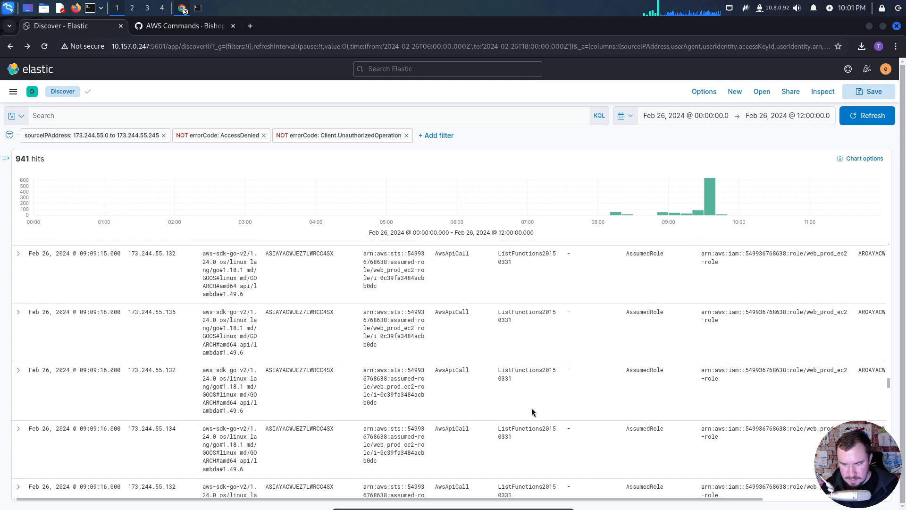
{"action": "scroll", "coordinate": [532, 408], "scroll_direction": "down", "scroll_amount": 4}
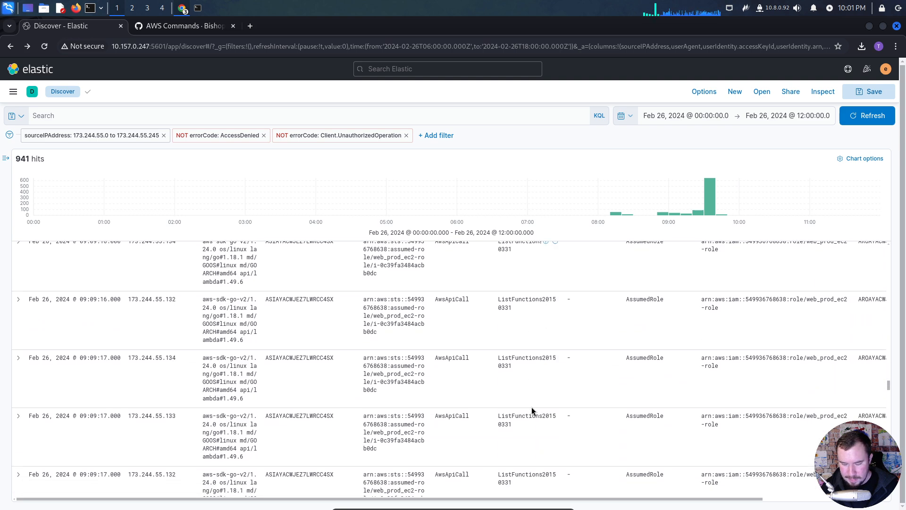
{"action": "scroll", "coordinate": [532, 407], "scroll_direction": "down", "scroll_amount": 5}
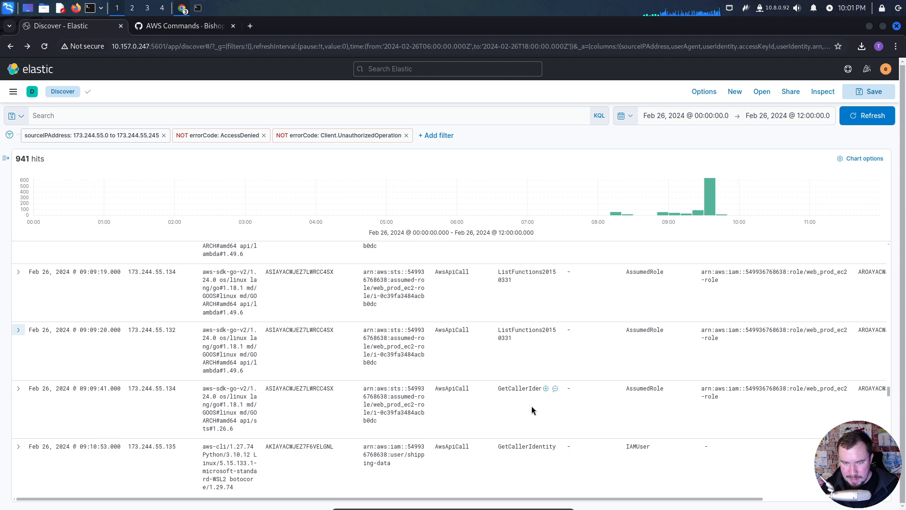
{"action": "scroll", "coordinate": [549, 419], "scroll_direction": "down", "scroll_amount": 3}
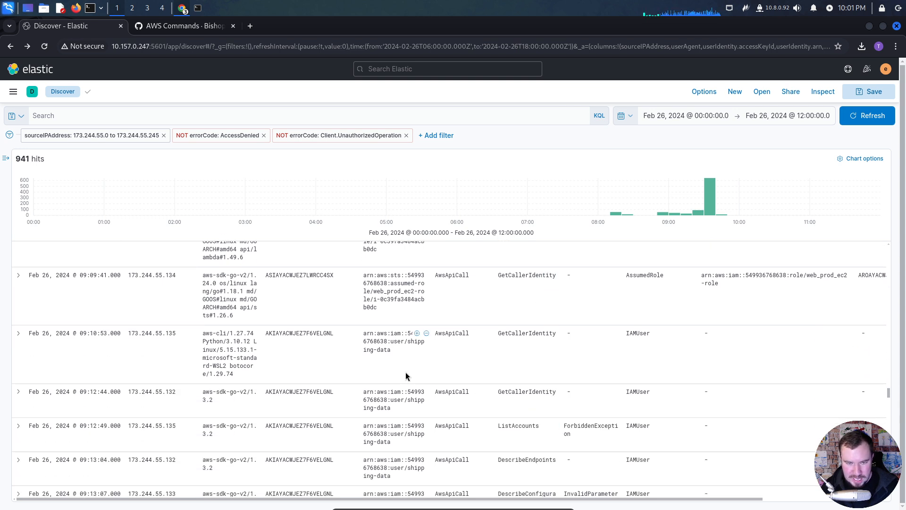
{"action": "scroll", "coordinate": [406, 372], "scroll_direction": "up", "scroll_amount": 2}
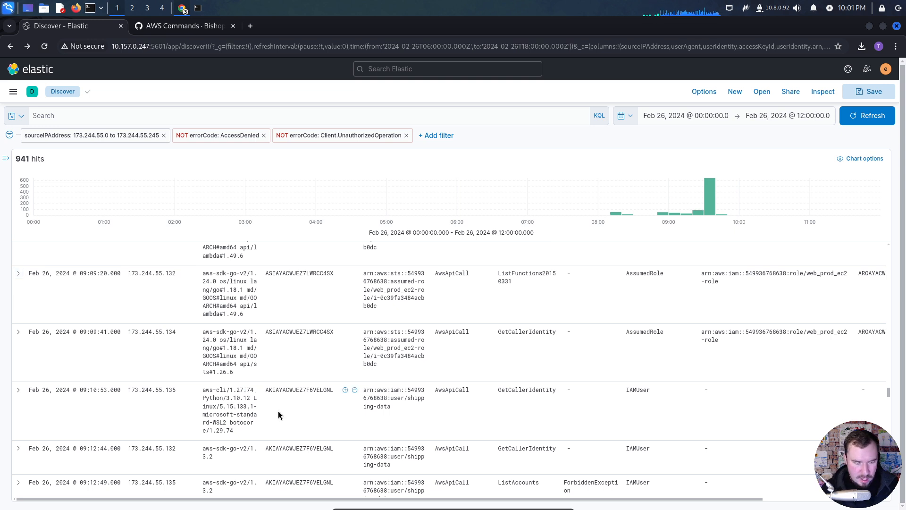
{"action": "key", "text": "Print"}
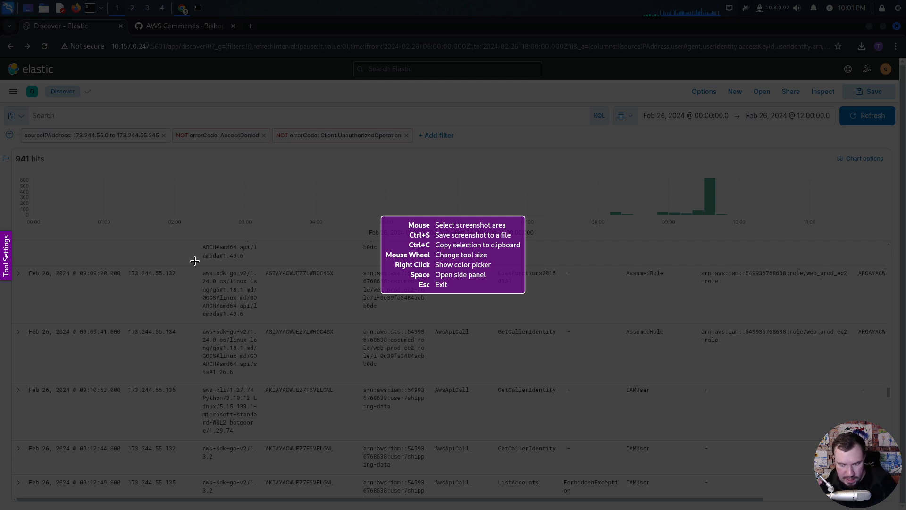
{"action": "left_click_drag", "start_coordinate": [195, 261], "coordinate": [841, 441]}
{"action": "left_click", "coordinate": [359, 454]}
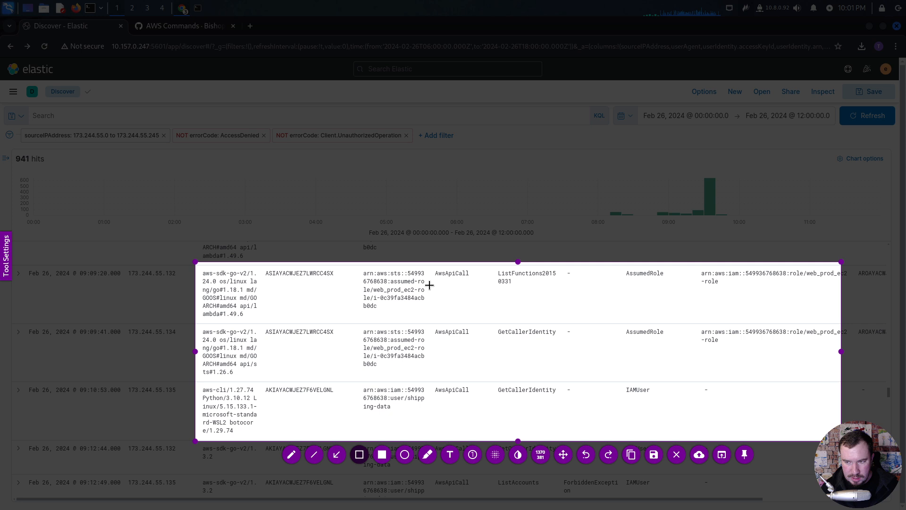
{"action": "left_click_drag", "start_coordinate": [358, 267], "coordinate": [557, 309]}
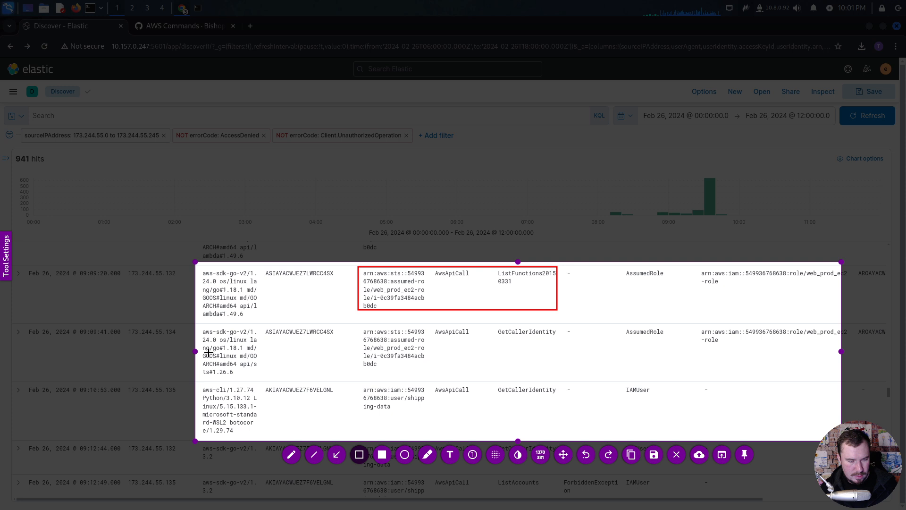
{"action": "key", "text": "ctrl+z"}
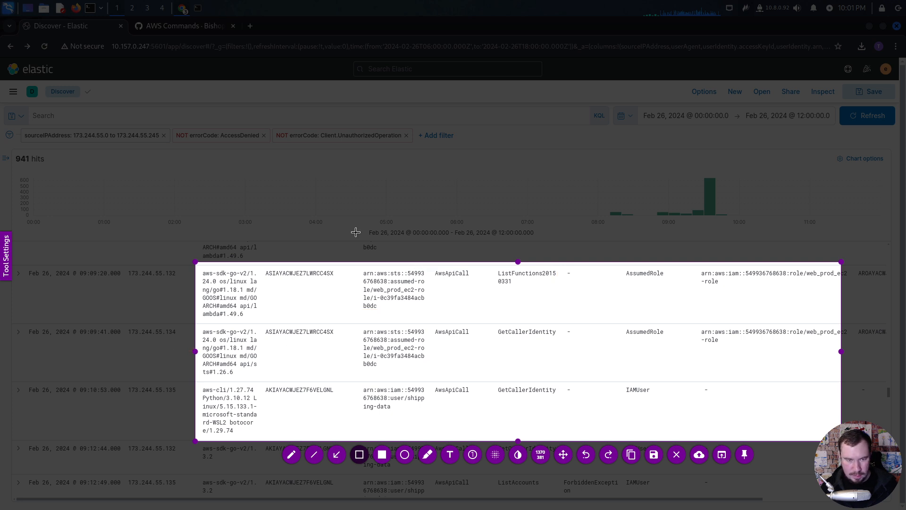
{"action": "key", "text": "ctrl+c"}
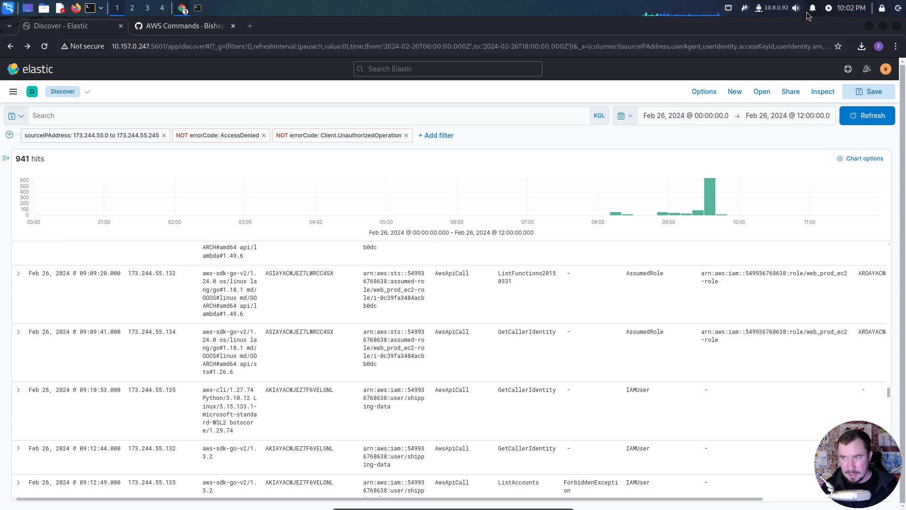
- Capture the three events from 09:09:20 to 09:10:53, box the ListFunctions20150331 call and the shipping-data GetCallerIdentity call, and copy the image
{"action": "left_click", "coordinate": [746, 8]}
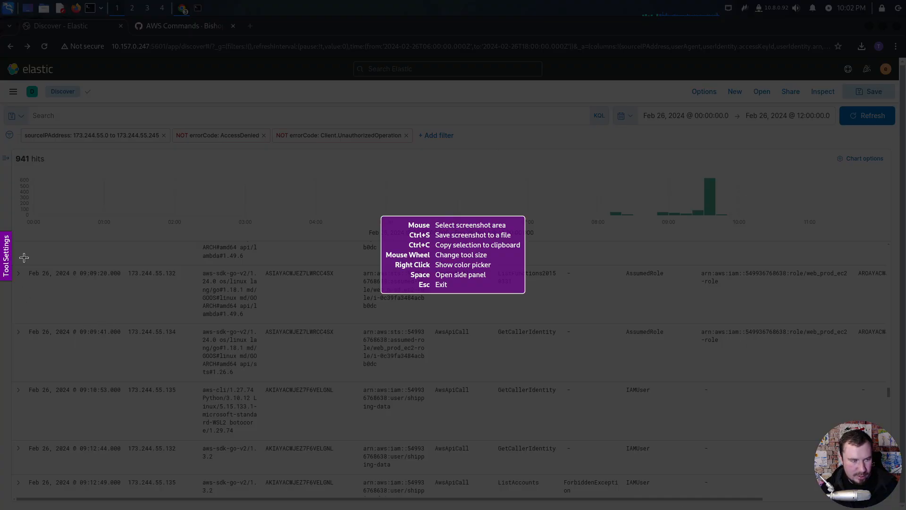
{"action": "left_click_drag", "start_coordinate": [24, 266], "coordinate": [689, 441]}
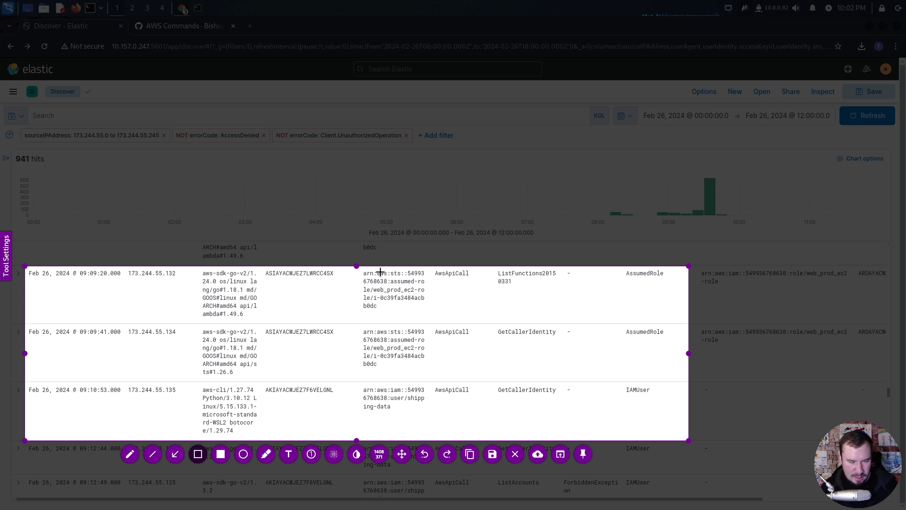
{"action": "mouse_move", "coordinate": [356, 269]}
{"action": "left_mouse_down"}
{"action": "mouse_move", "coordinate": [496, 315]}
{"action": "mouse_move", "coordinate": [558, 313]}
{"action": "left_mouse_up"}
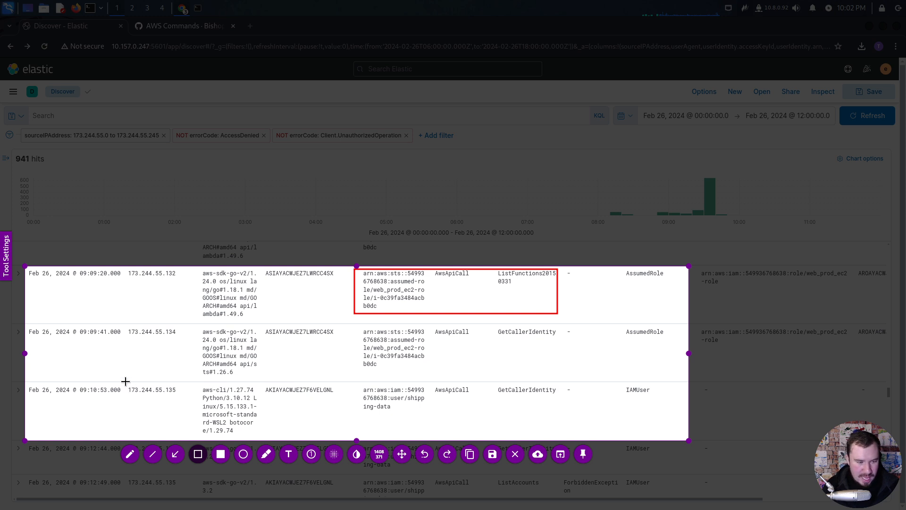
{"action": "mouse_move", "coordinate": [126, 381]}
{"action": "left_mouse_down"}
{"action": "mouse_move", "coordinate": [289, 429]}
{"action": "mouse_move", "coordinate": [562, 436]}
{"action": "left_mouse_up"}
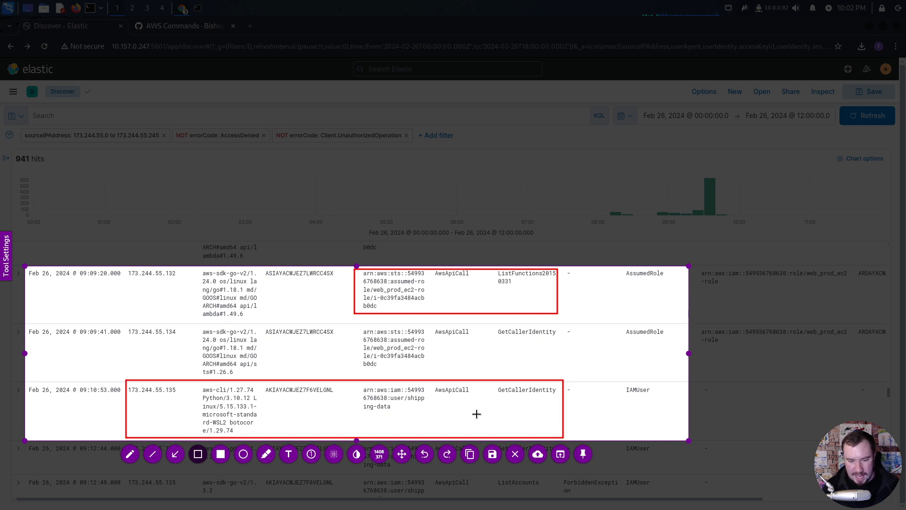
{"action": "key", "text": "ctrl+c"}
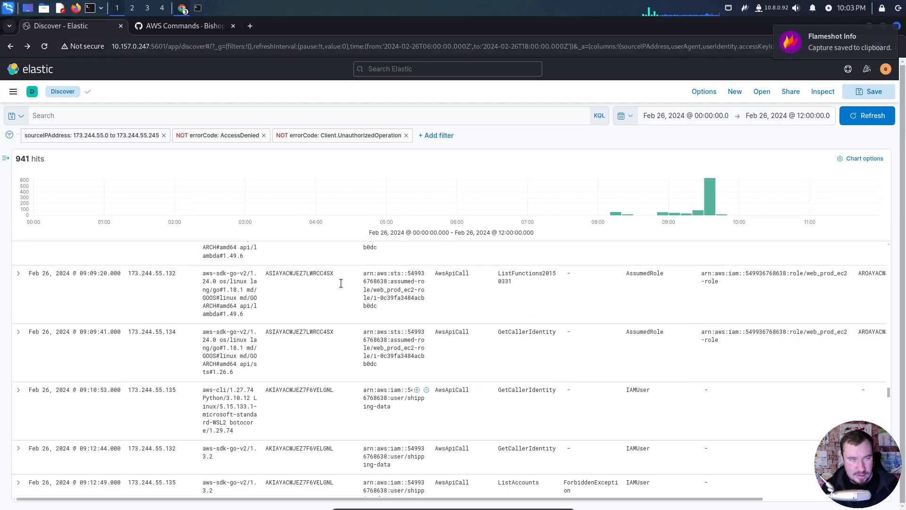
- Switch to the Notion lab notes and add the Heading 1 "Movement from EC2 to Shipping Data User via Lambda Variables" below the Suspicious IP image
{"action": "key", "text": "alt+Tab"}
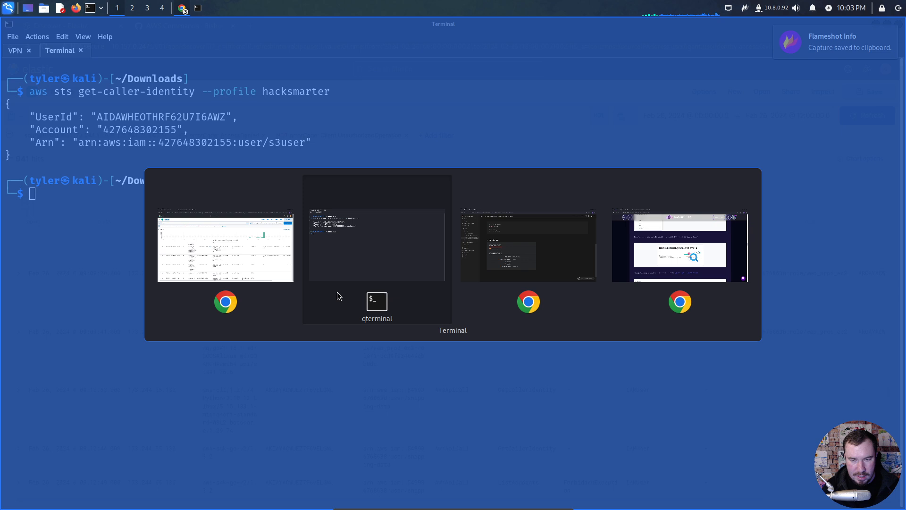
{"action": "key", "text": "alt+Tab"}
{"action": "left_click", "coordinate": [255, 437]}
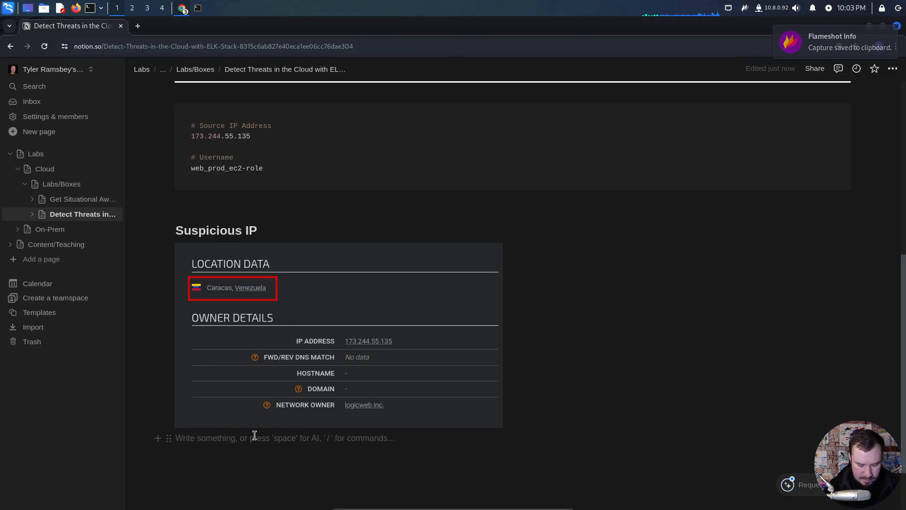
{"action": "key", "text": "Return"}
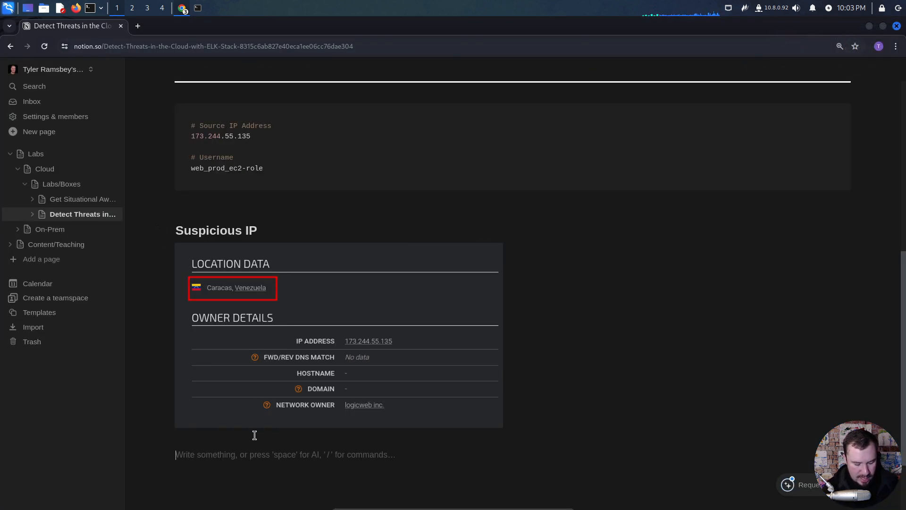
{"action": "type", "text": "/h1"}
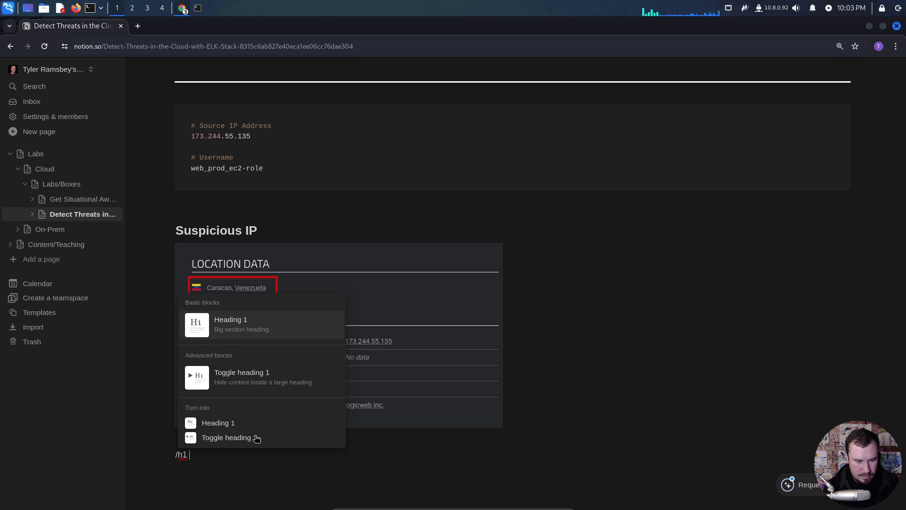
{"action": "key", "text": "Return"}
{"action": "type", "text": "Movemen"}
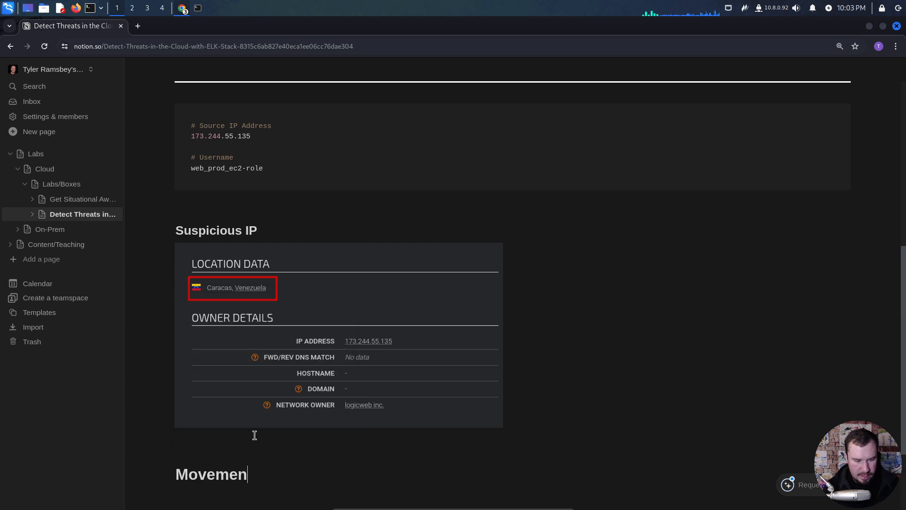
{"action": "type", "text": "t from EC2 to "}
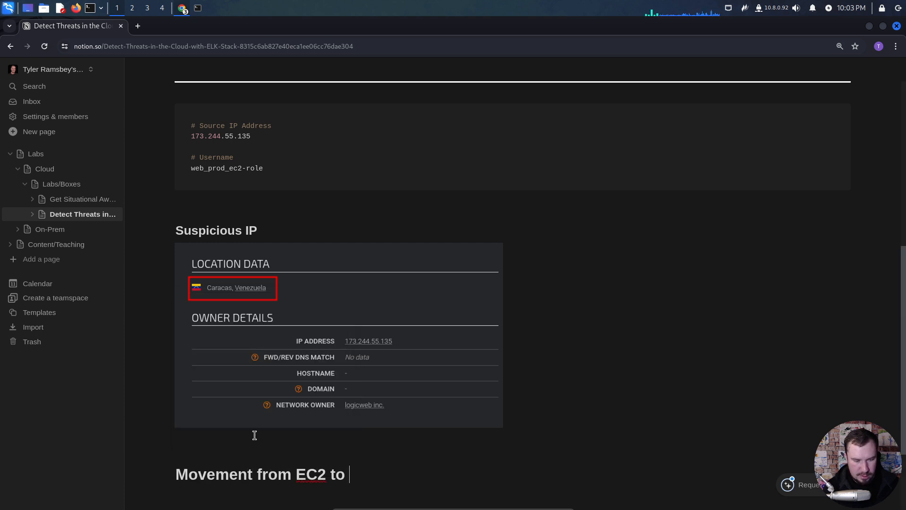
{"action": "type", "text": "Shipping Data Us"}
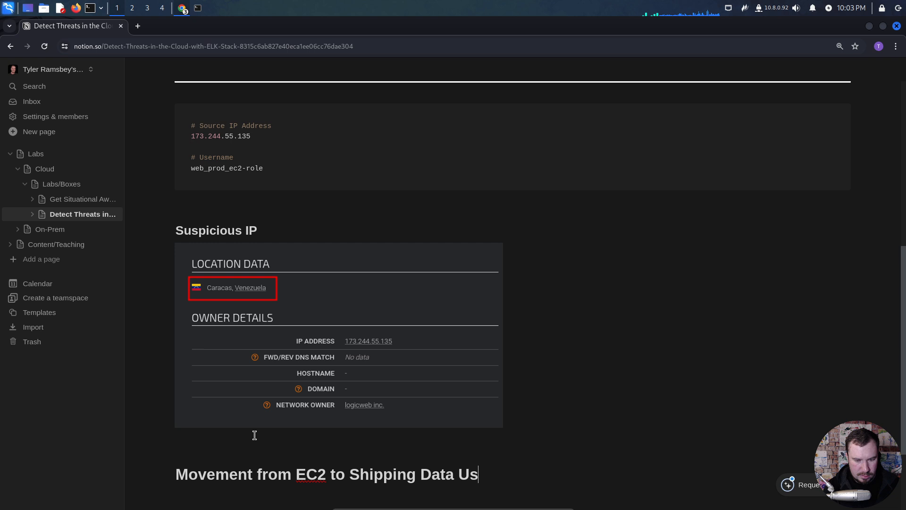
{"action": "type", "text": "er via Lambda"}
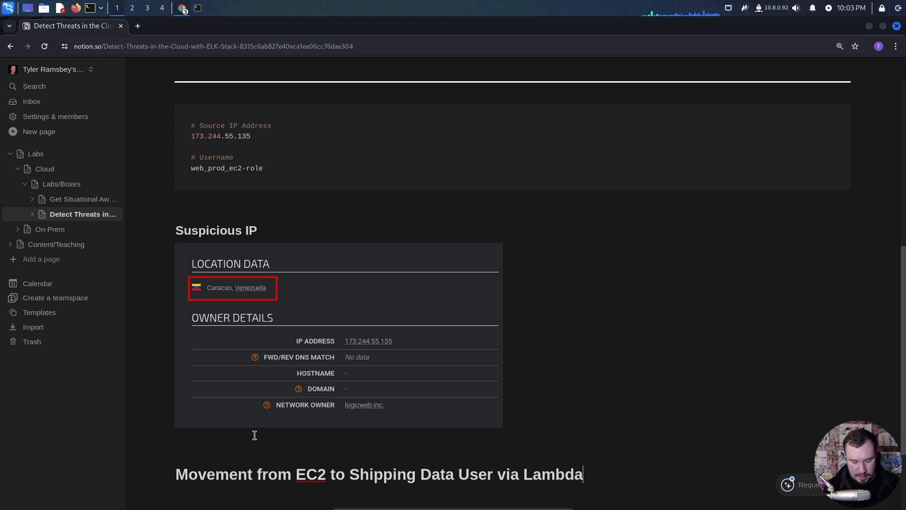
{"action": "type", "text": " Variables"}
{"action": "key", "text": "Return"}
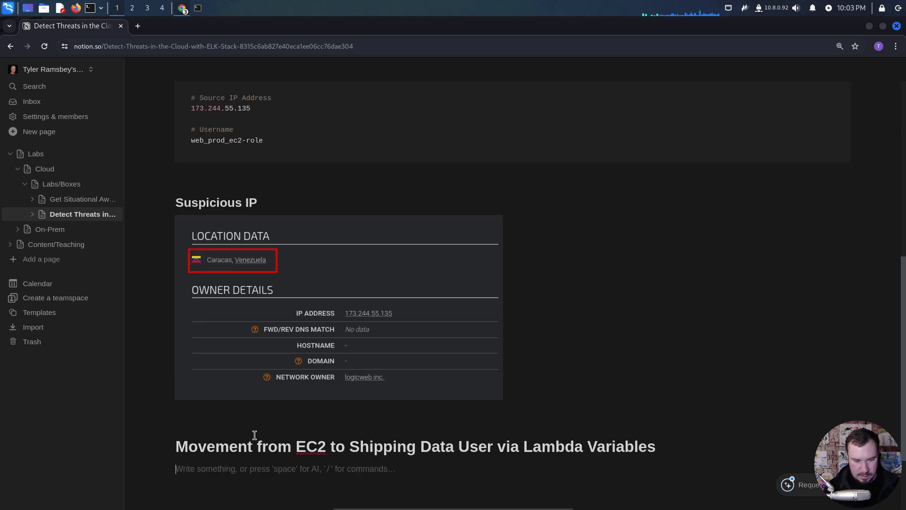
- Paste the annotated event capture under the new Notion heading and place the cursor on the empty line below it
{"action": "key", "text": "ctrl+v"}
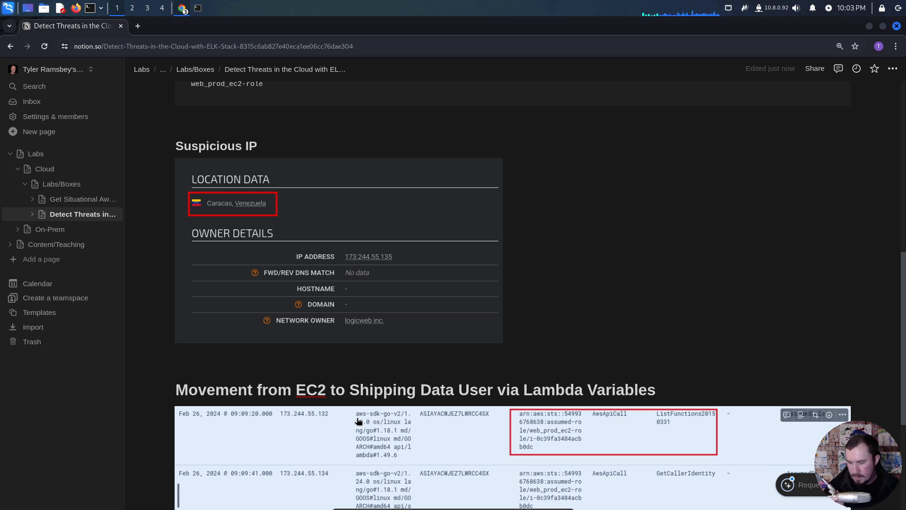
{"action": "scroll", "coordinate": [428, 345], "scroll_direction": "down", "scroll_amount": 1}
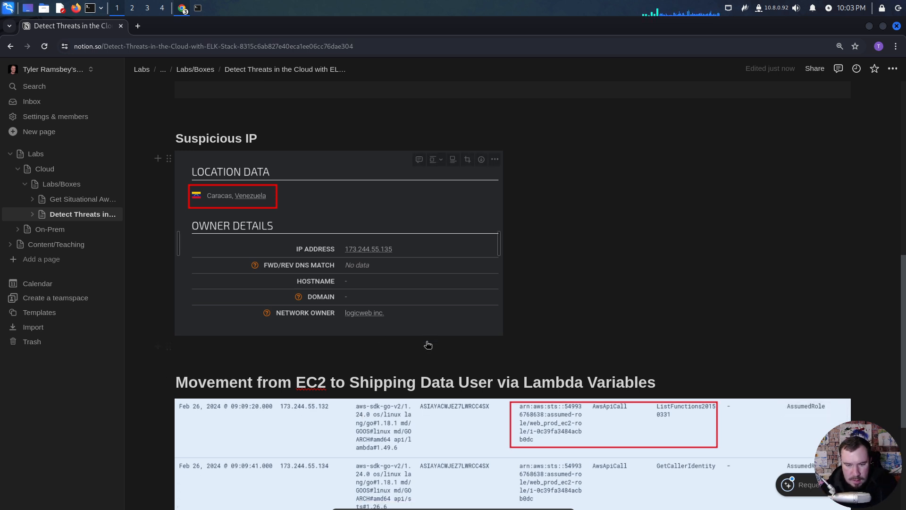
{"action": "scroll", "coordinate": [428, 345], "scroll_direction": "down", "scroll_amount": 4}
{"action": "left_click", "coordinate": [372, 384]}
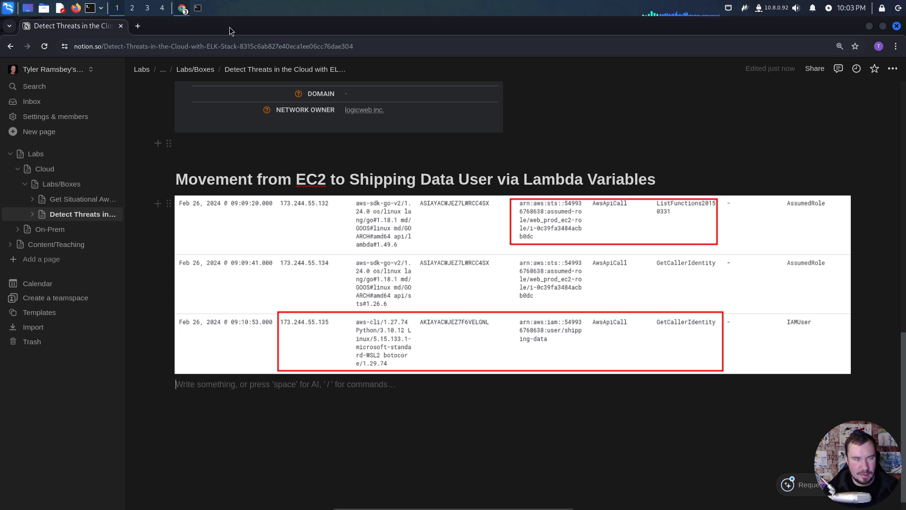
- Search the web in a new tab for "burp extension ip rotate" and read PortSwigger's IP Rotate description, highlighting its mention of API Gateways
{"action": "left_click", "coordinate": [137, 26]}
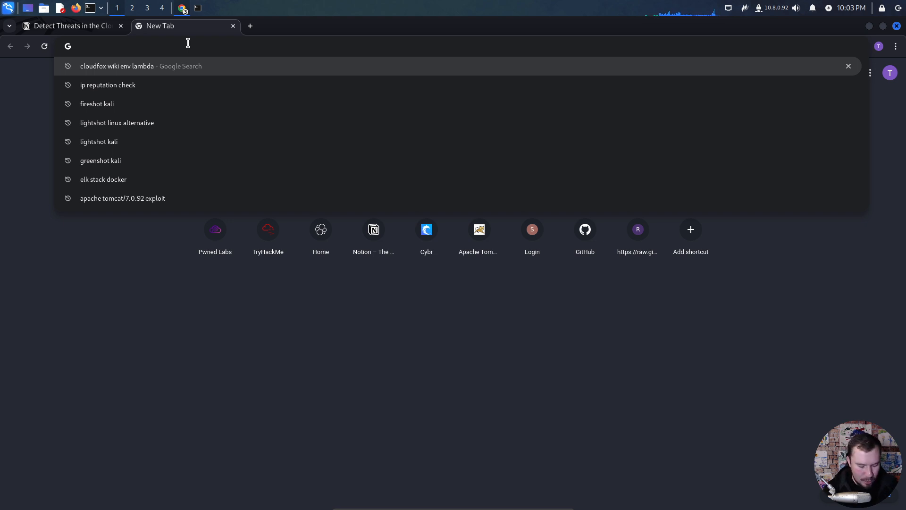
{"action": "type", "text": "bu"}
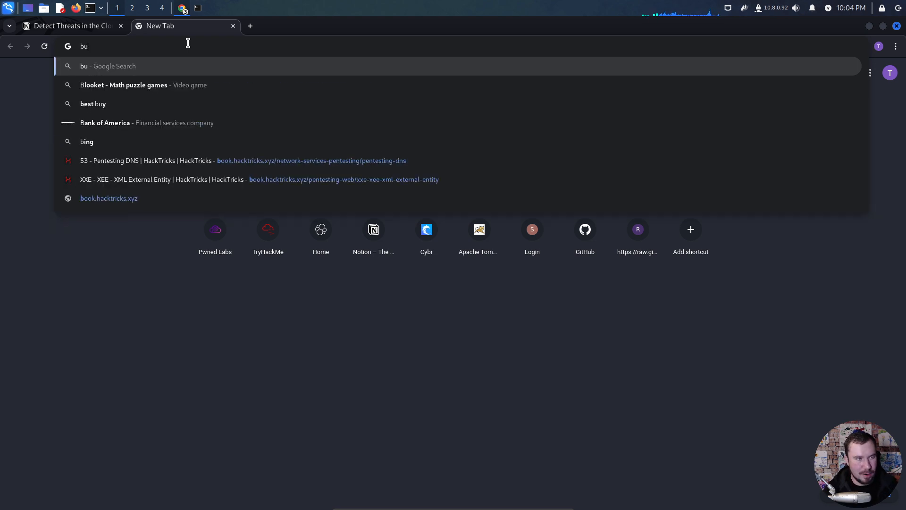
{"action": "type", "text": "rp extension ip rotate"}
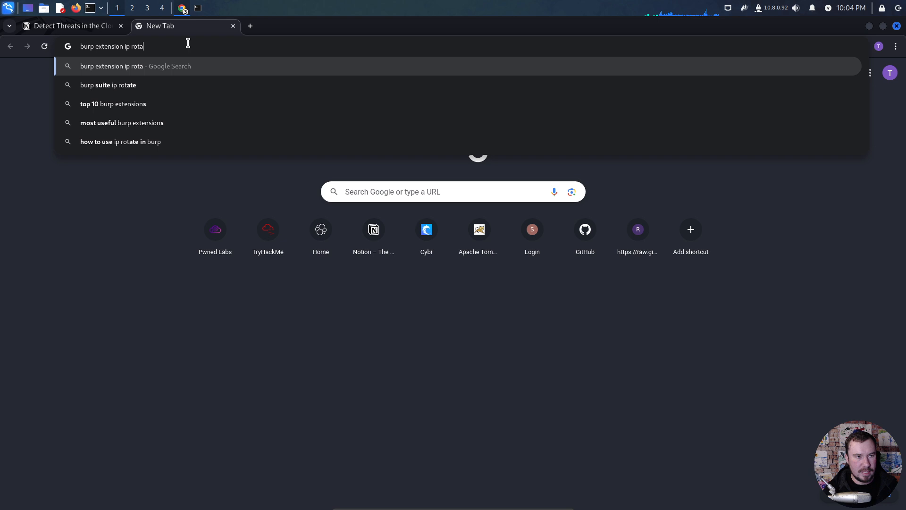
{"action": "key", "text": "Return"}
{"action": "left_click", "coordinate": [135, 176]}
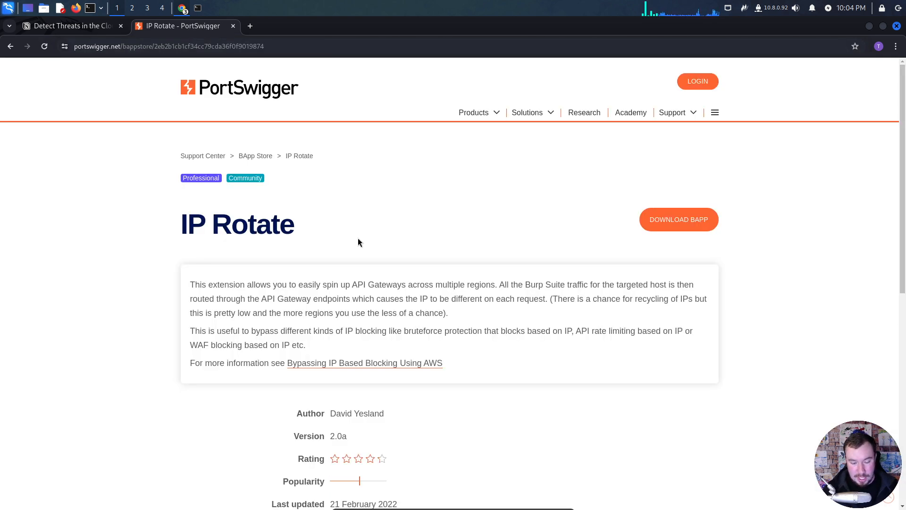
{"action": "scroll", "coordinate": [341, 271], "scroll_direction": "down", "scroll_amount": 2}
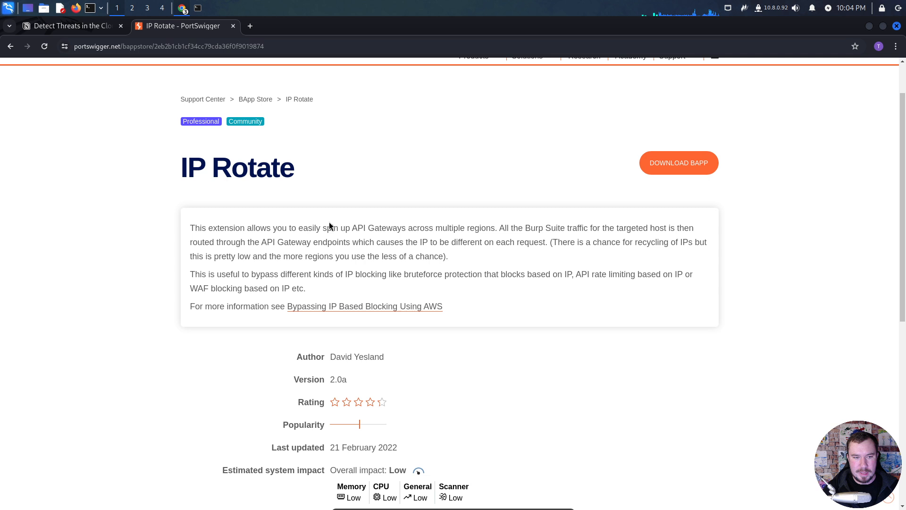
{"action": "left_click_drag", "start_coordinate": [352, 228], "coordinate": [398, 228]}
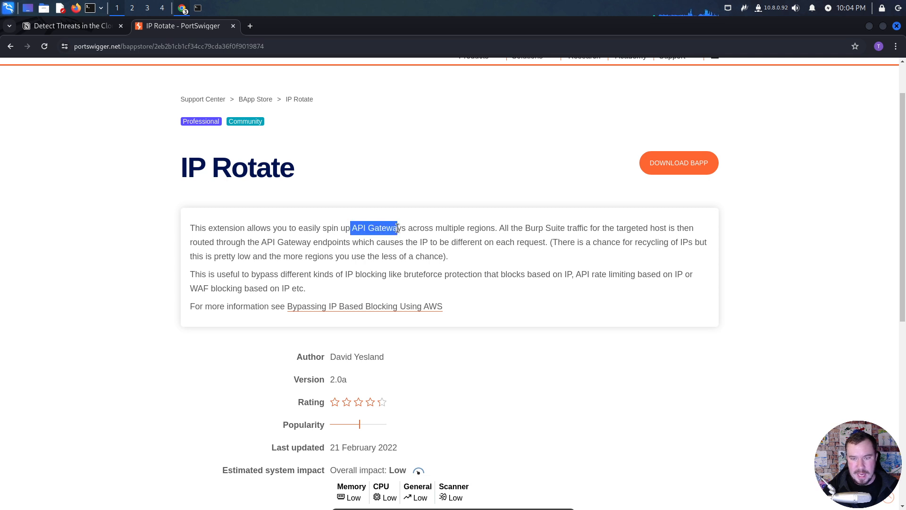
- Read the rest of PortSwigger's IP Rotate page, highlight both description paragraphs, and close the page to return to the Notion notes
{"action": "left_click", "coordinate": [448, 238]}
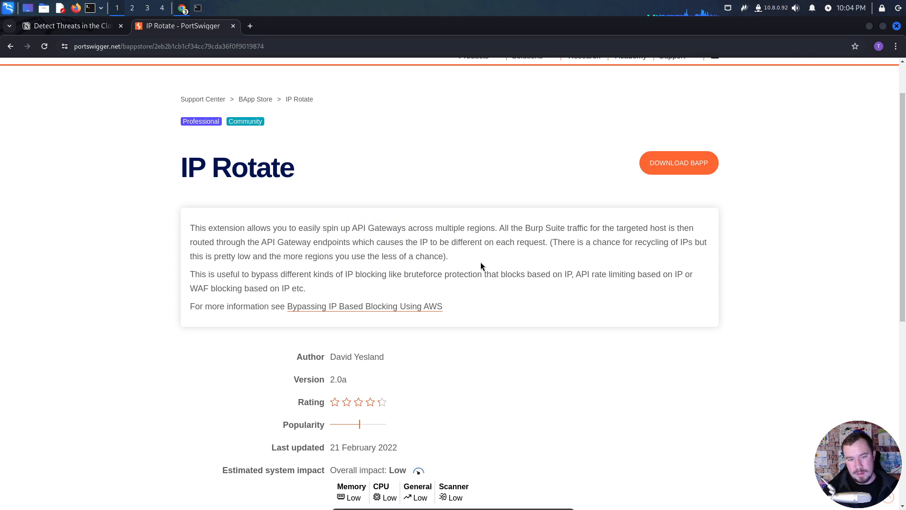
{"action": "scroll", "coordinate": [480, 266], "scroll_direction": "down", "scroll_amount": 2}
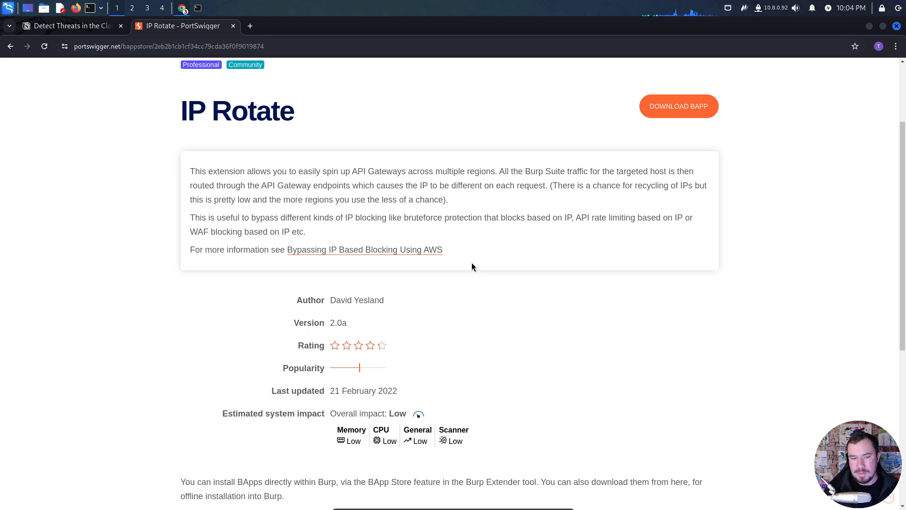
{"action": "left_click_drag", "start_coordinate": [309, 232], "coordinate": [191, 175]}
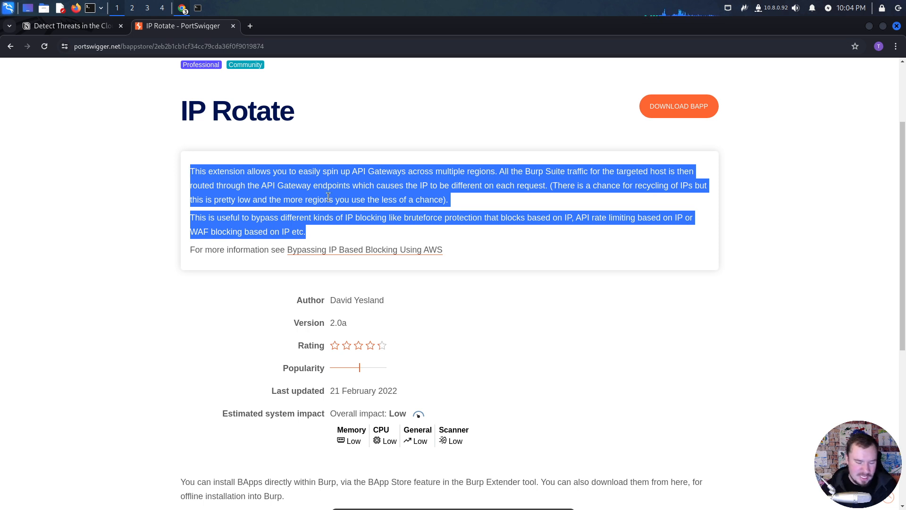
{"action": "scroll", "coordinate": [285, 254], "scroll_direction": "down", "scroll_amount": 4}
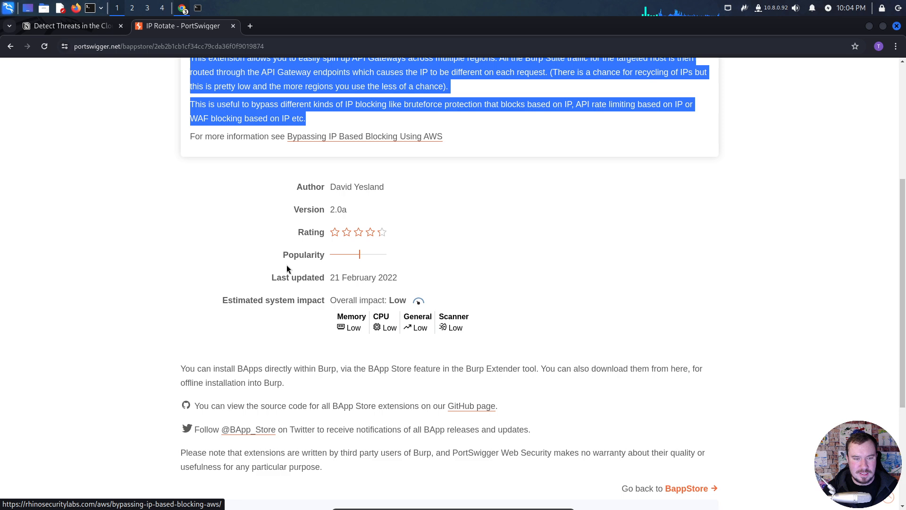
{"action": "scroll", "coordinate": [239, 269], "scroll_direction": "up", "scroll_amount": 5}
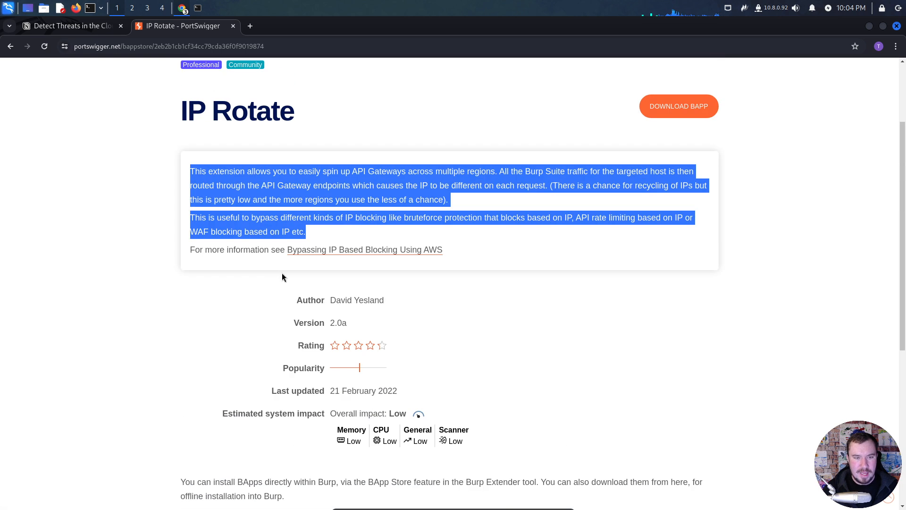
{"action": "left_click", "coordinate": [294, 216]}
{"action": "left_click_drag", "start_coordinate": [314, 230], "coordinate": [191, 173]}
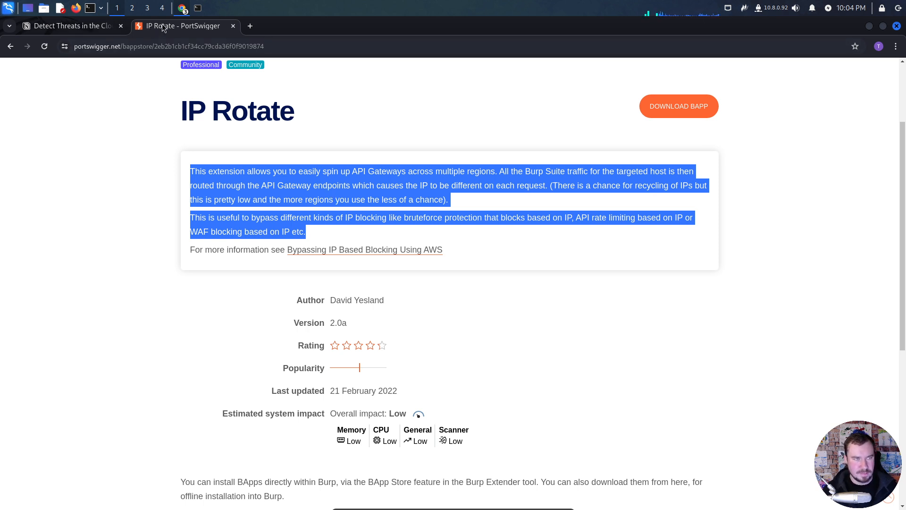
{"action": "left_click", "coordinate": [232, 26]}
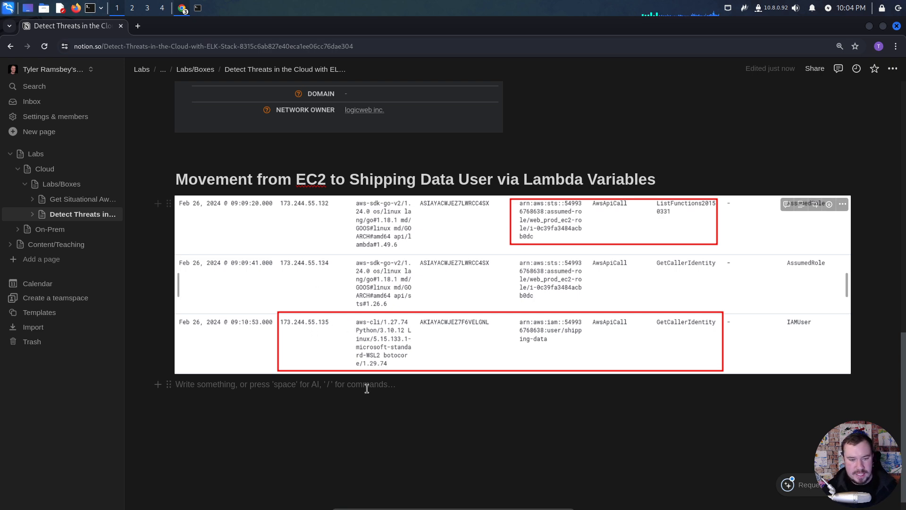
- Switch to Elastic Discover and skim the events around and after the shipping-data GetCallerIdentity call at 09:10:53
{"action": "key", "text": "alt+Tab"}
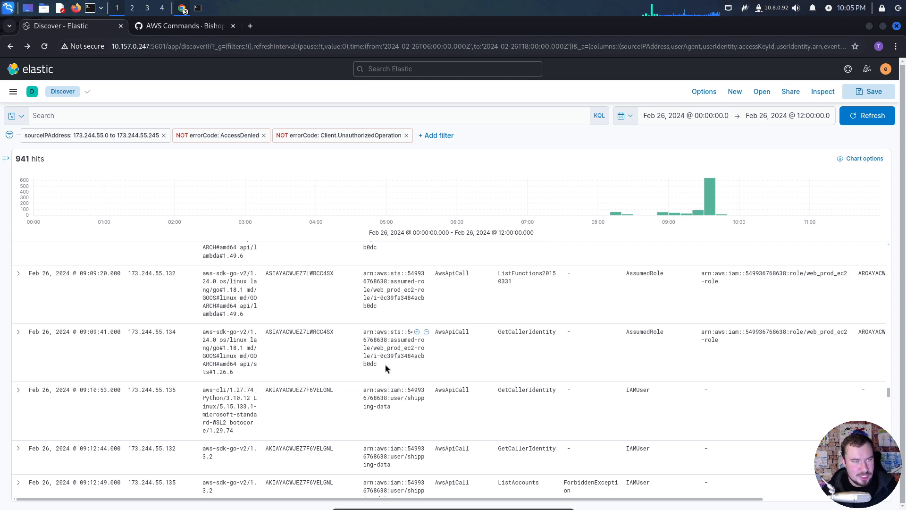
{"action": "key", "text": "alt+Tab"}
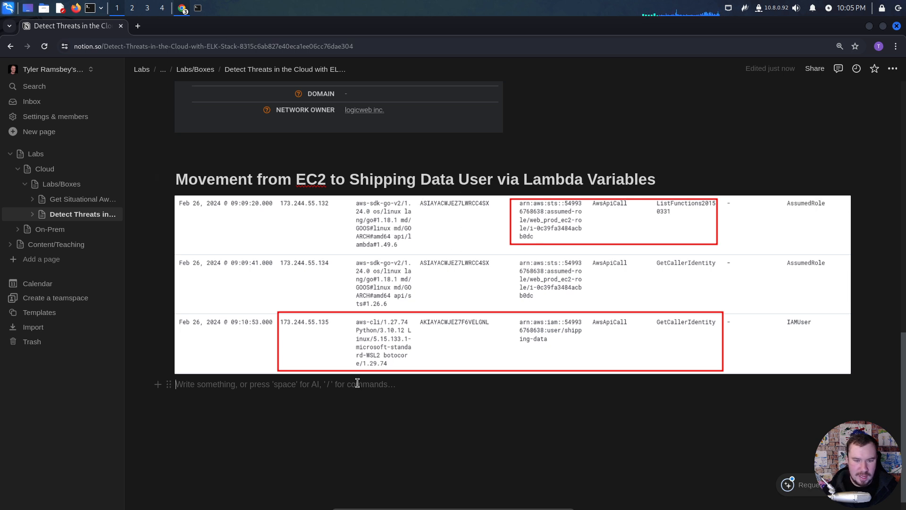
{"action": "key", "text": "alt+Tab"}
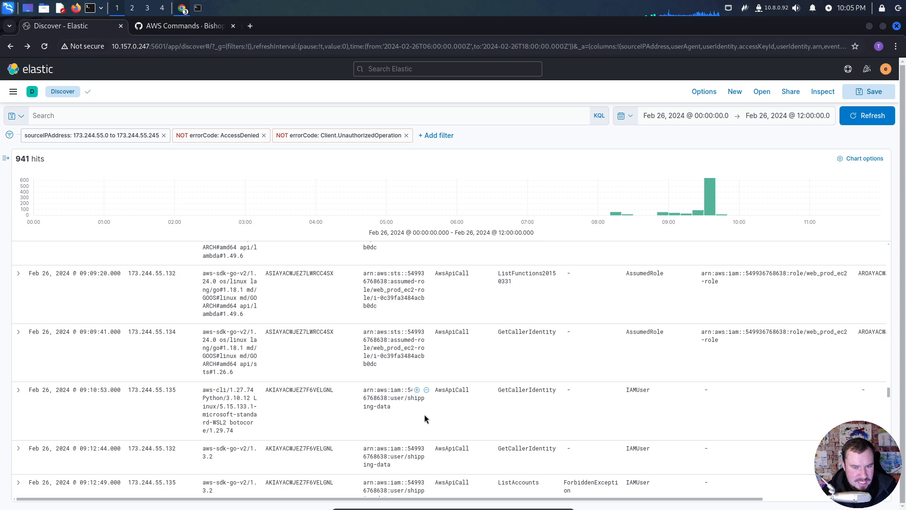
{"action": "scroll", "coordinate": [408, 420], "scroll_direction": "down", "scroll_amount": 3}
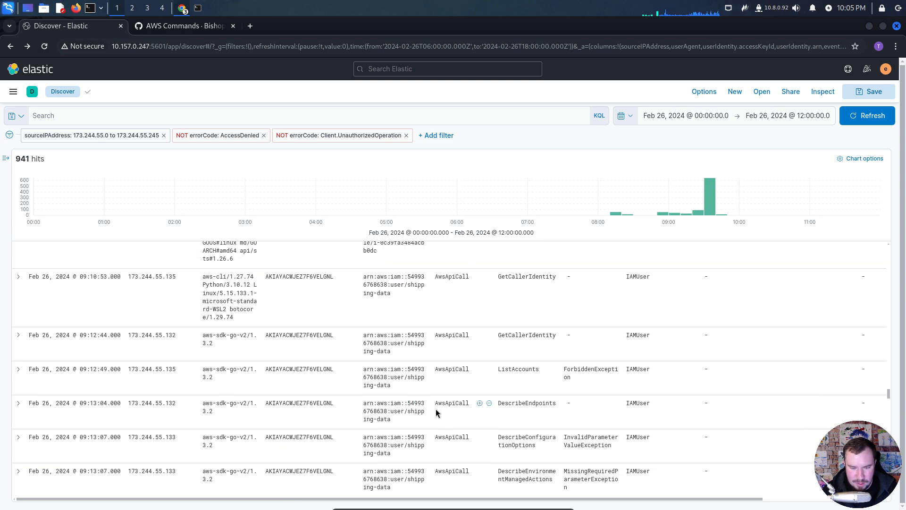
{"action": "scroll", "coordinate": [435, 409], "scroll_direction": "down", "scroll_amount": 8}
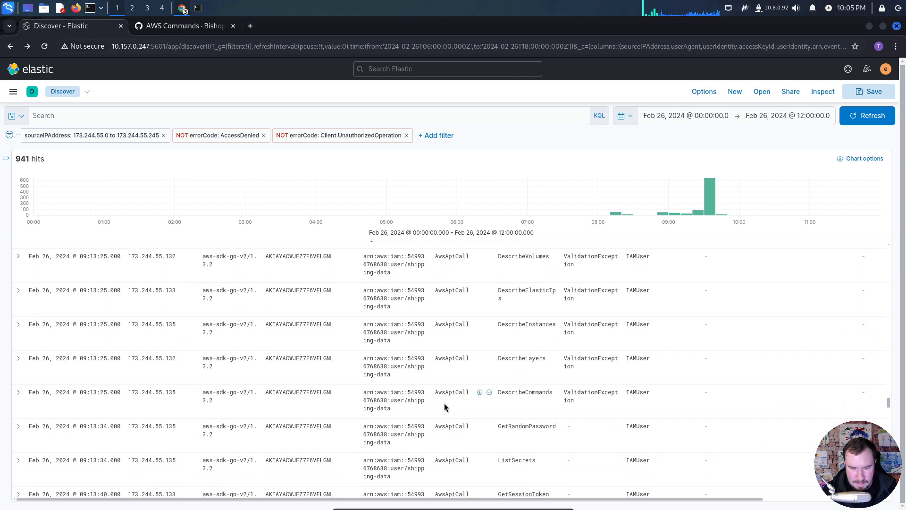
{"action": "scroll", "coordinate": [444, 403], "scroll_direction": "down", "scroll_amount": 4}
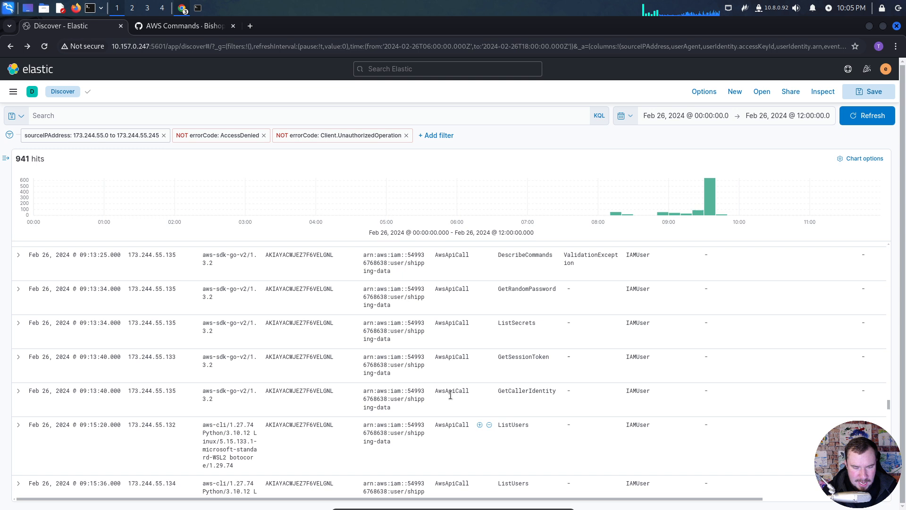
{"action": "scroll", "coordinate": [450, 395], "scroll_direction": "up", "scroll_amount": 6}
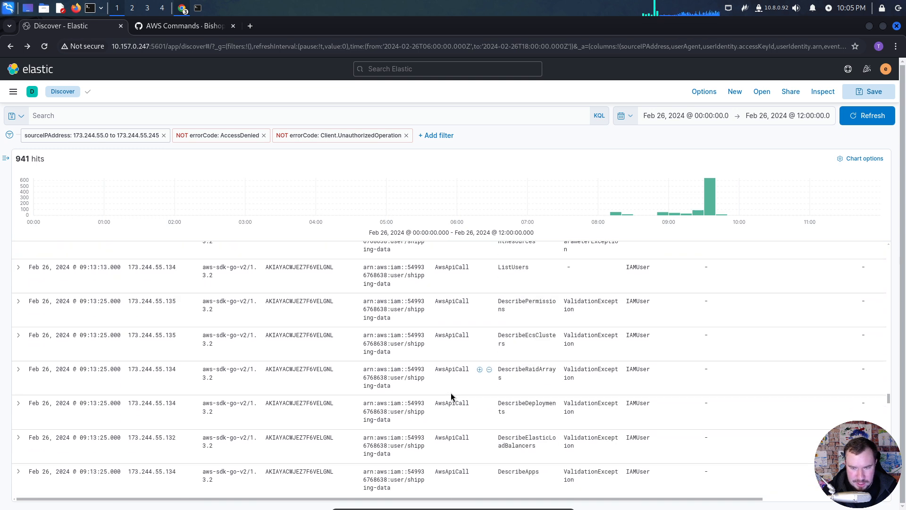
{"action": "scroll", "coordinate": [451, 396], "scroll_direction": "up", "scroll_amount": 6}
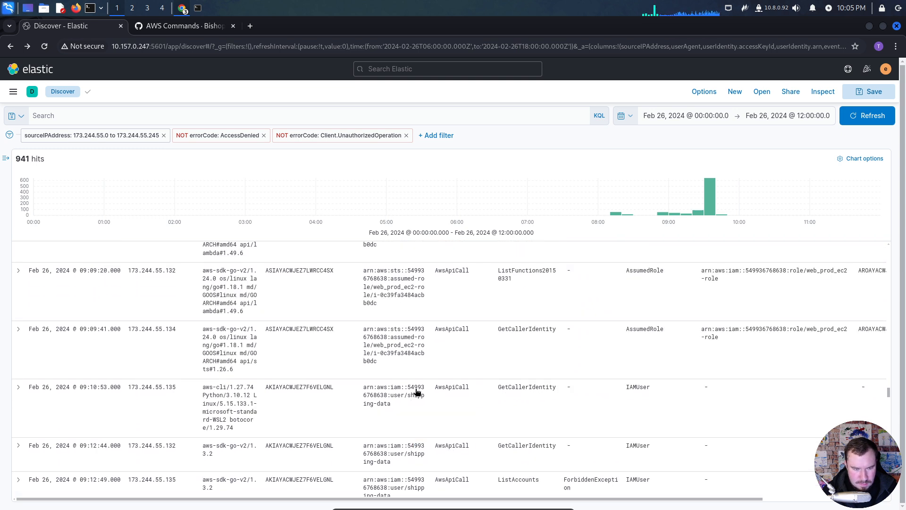
{"action": "scroll", "coordinate": [416, 391], "scroll_direction": "up", "scroll_amount": 2}
- Examine the event names and error codes of the shipping-data user's calls from 09:12:44 to 09:13:40
{"action": "scroll", "coordinate": [415, 388], "scroll_direction": "down", "scroll_amount": 5}
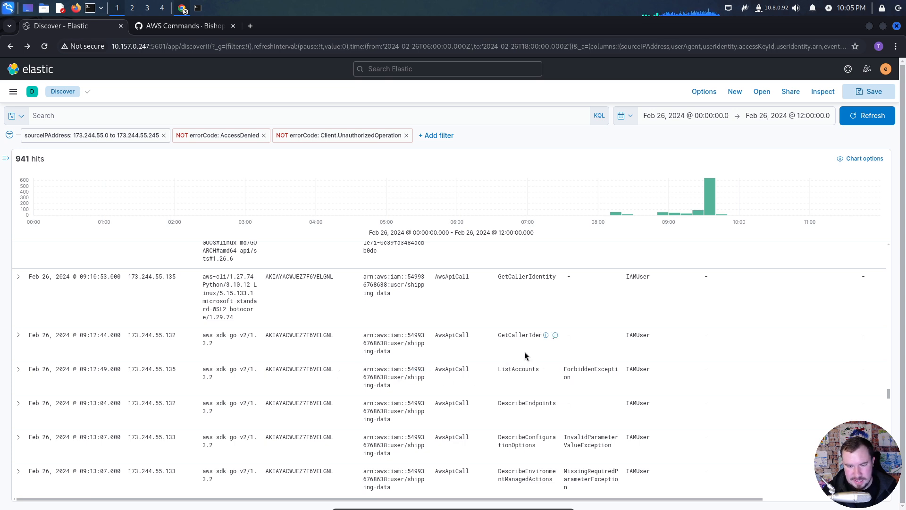
{"action": "scroll", "coordinate": [501, 384], "scroll_direction": "down", "scroll_amount": 5}
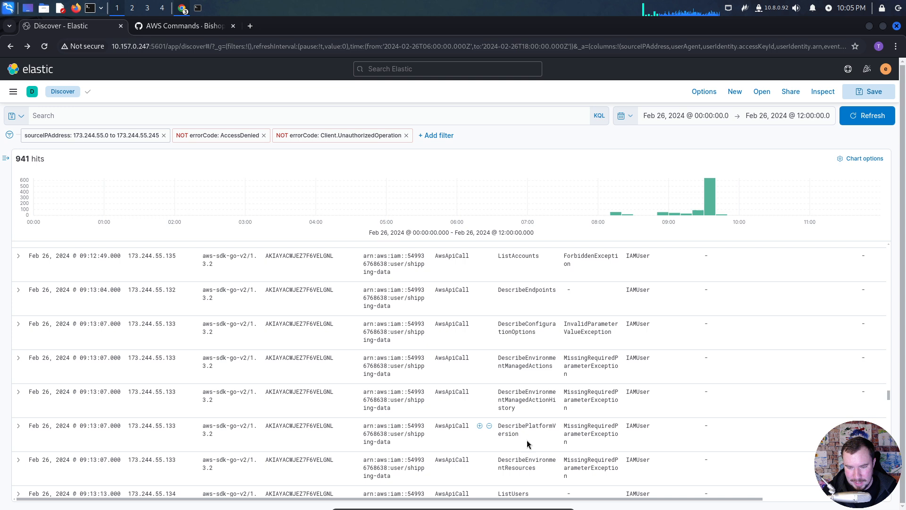
{"action": "scroll", "coordinate": [535, 445], "scroll_direction": "down", "scroll_amount": 1}
{"action": "scroll", "coordinate": [535, 445], "scroll_direction": "down", "scroll_amount": 4}
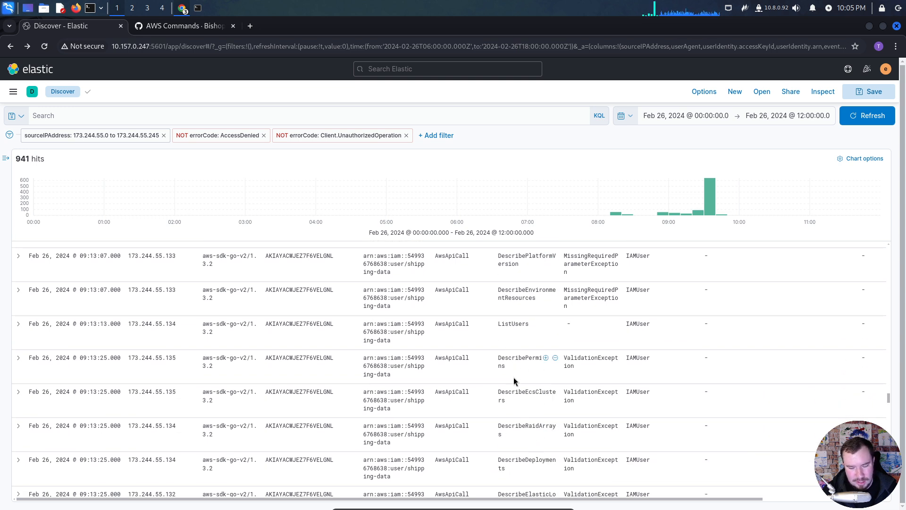
{"action": "scroll", "coordinate": [519, 376], "scroll_direction": "down", "scroll_amount": 3}
{"action": "scroll", "coordinate": [521, 373], "scroll_direction": "down", "scroll_amount": 5}
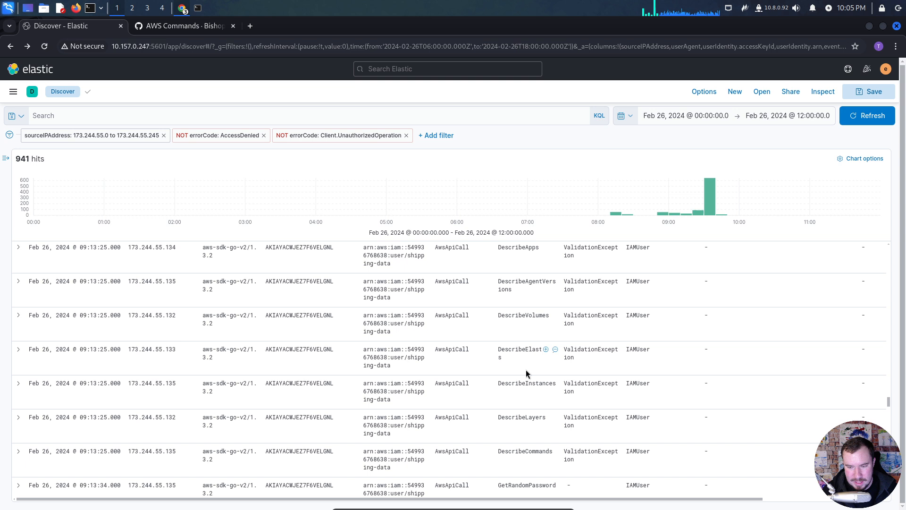
{"action": "scroll", "coordinate": [534, 363], "scroll_direction": "up", "scroll_amount": 2}
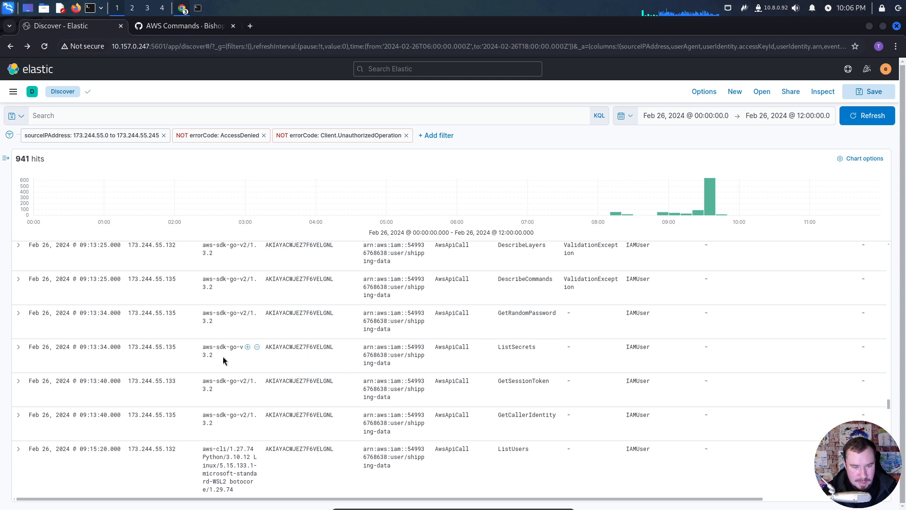
- Expand the 09:13:34 ListSecrets event, highlight the clientProvidedHostHeader value in its JSON, and collapse the event
{"action": "left_click", "coordinate": [19, 348]}
{"action": "scroll", "coordinate": [219, 394], "scroll_direction": "down", "scroll_amount": 4}
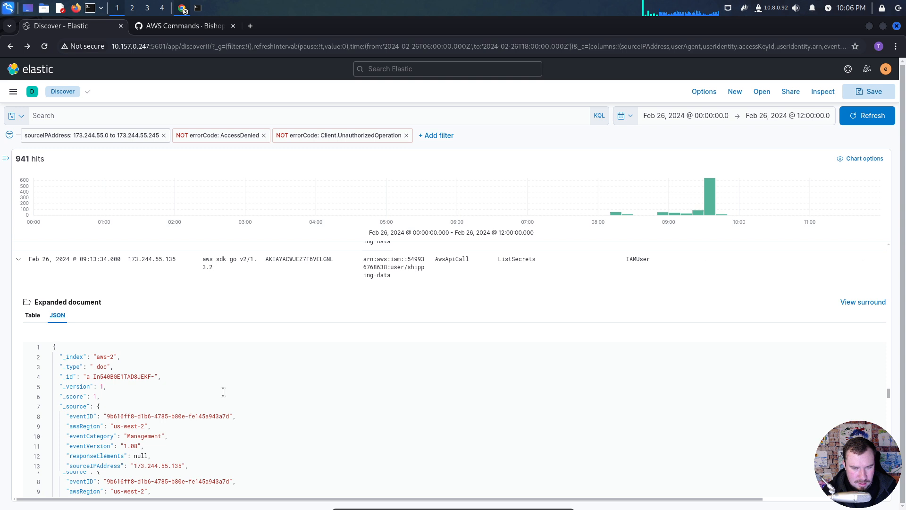
{"action": "scroll", "coordinate": [224, 380], "scroll_direction": "down", "scroll_amount": 5}
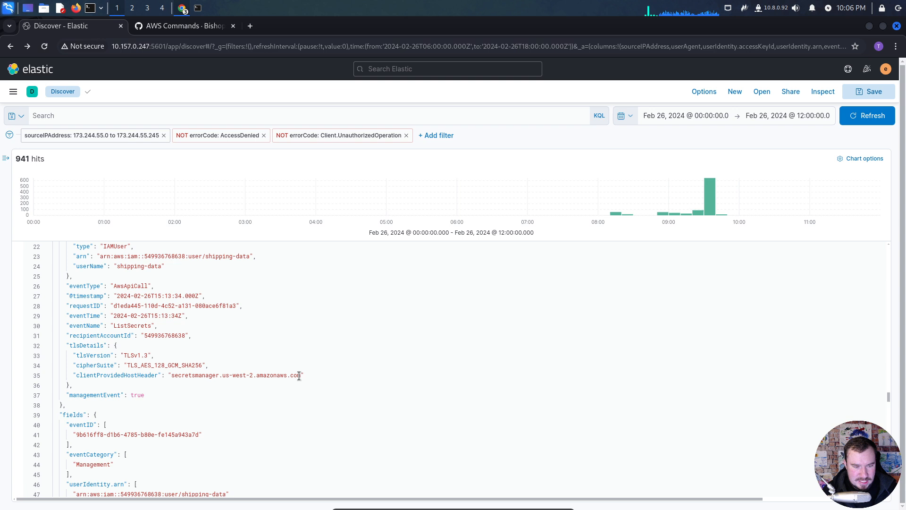
{"action": "left_click_drag", "start_coordinate": [300, 375], "coordinate": [172, 375]}
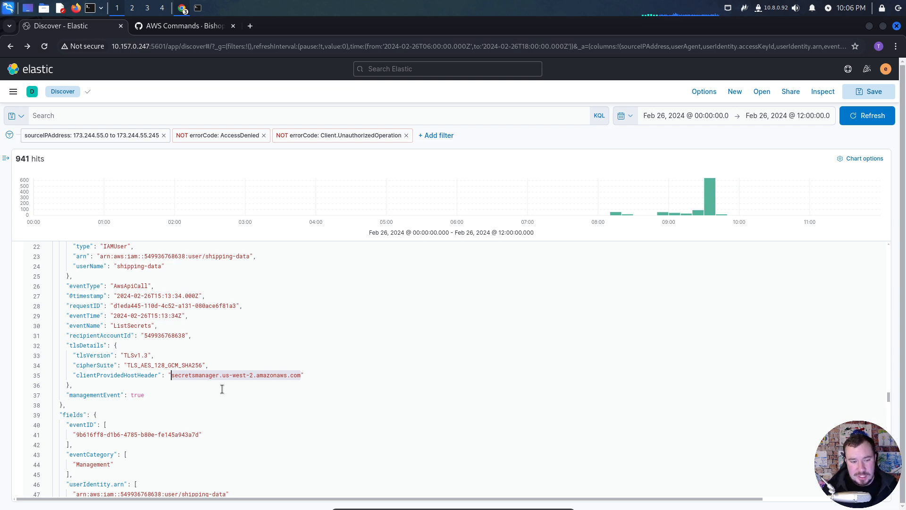
{"action": "left_click", "coordinate": [211, 345]}
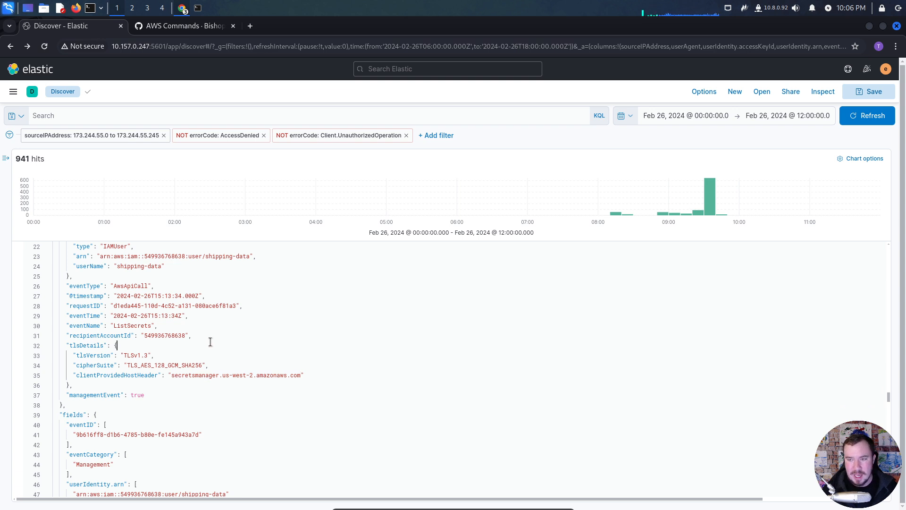
{"action": "scroll", "coordinate": [176, 308], "scroll_direction": "up", "scroll_amount": 10}
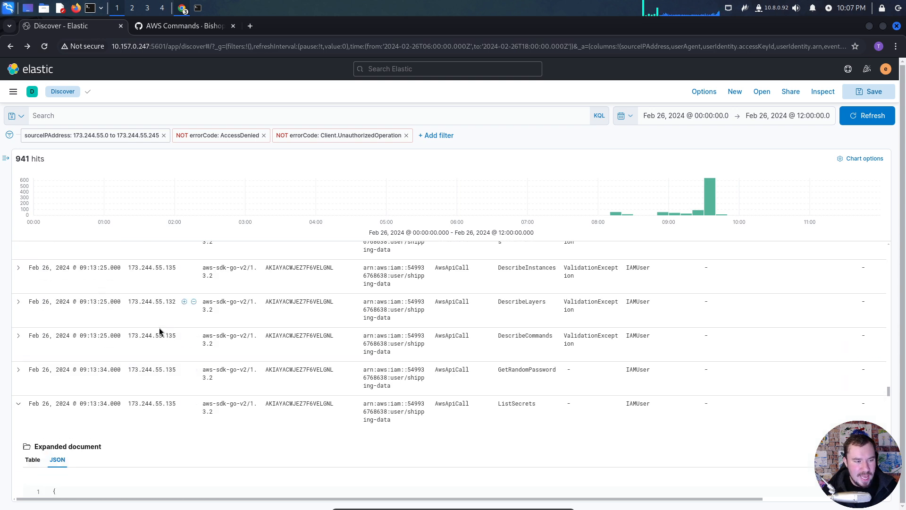
{"action": "left_click", "coordinate": [18, 403]}
- Examine the shipping-data user's calls following the 09:13:34 ListSecrets event, up to the GetSecretValue call at 09:17:29
{"action": "scroll", "coordinate": [468, 391], "scroll_direction": "down", "scroll_amount": 2}
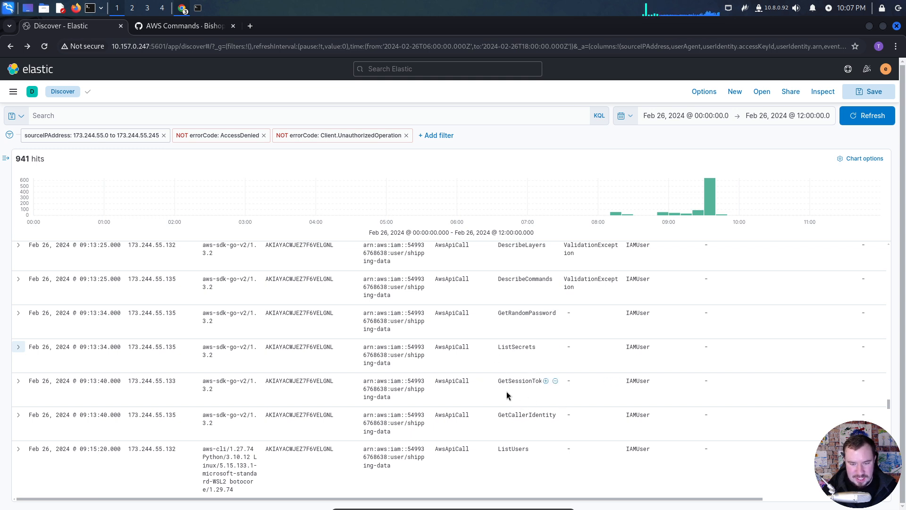
{"action": "scroll", "coordinate": [507, 395], "scroll_direction": "down", "scroll_amount": 2}
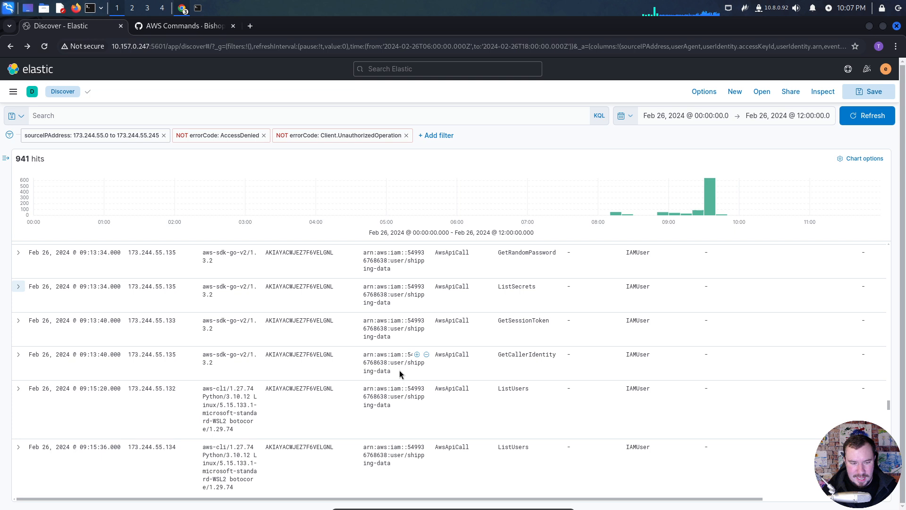
{"action": "scroll", "coordinate": [399, 370], "scroll_direction": "down", "scroll_amount": 2}
{"action": "scroll", "coordinate": [350, 361], "scroll_direction": "down", "scroll_amount": 4}
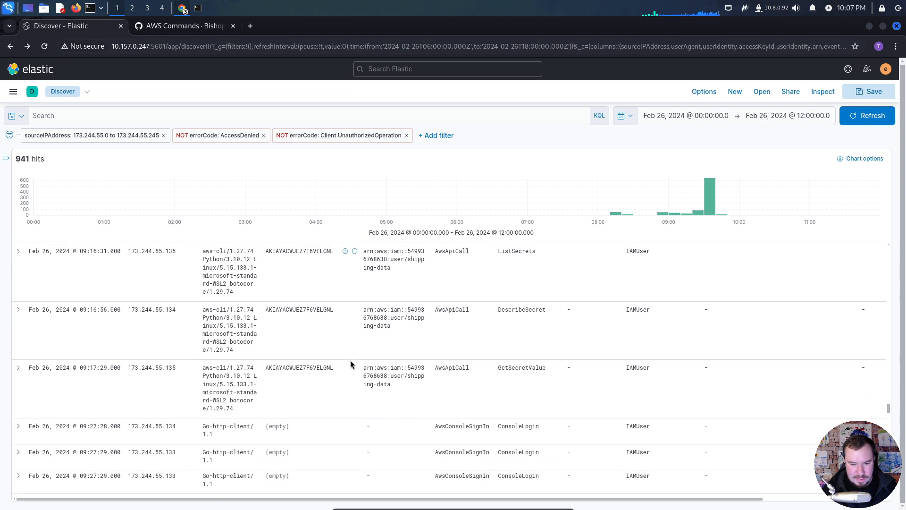
{"action": "scroll", "coordinate": [350, 360], "scroll_direction": "down", "scroll_amount": 1}
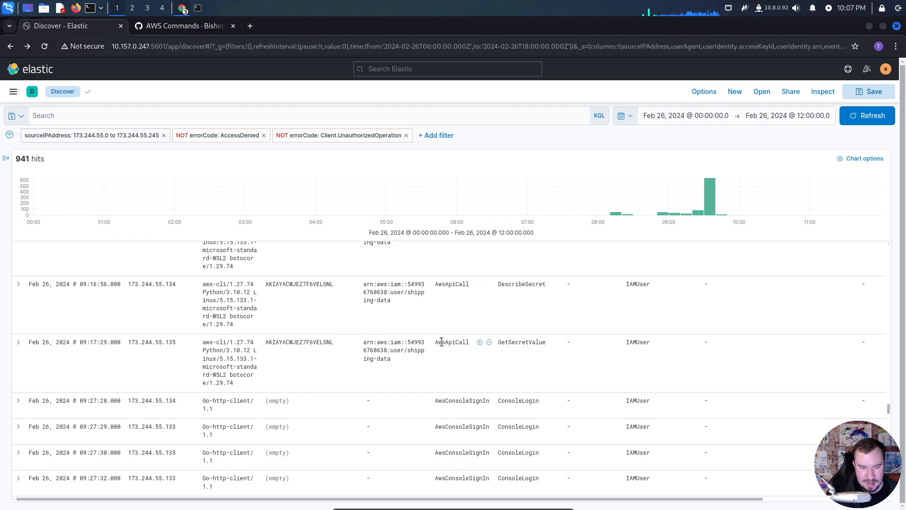
- Examine the ConsoleLogin events from 09:27:28 onward for their user ARNs and return to the preceding shipping-data AWS CLI calls
{"action": "scroll", "coordinate": [447, 341], "scroll_direction": "down", "scroll_amount": 9}
{"action": "scroll", "coordinate": [441, 342], "scroll_direction": "down", "scroll_amount": 8}
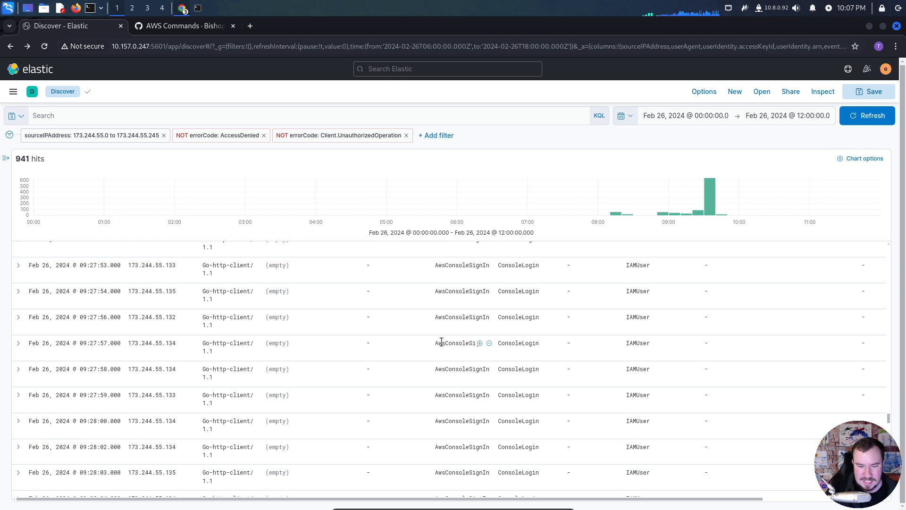
{"action": "scroll", "coordinate": [441, 342], "scroll_direction": "down", "scroll_amount": 15}
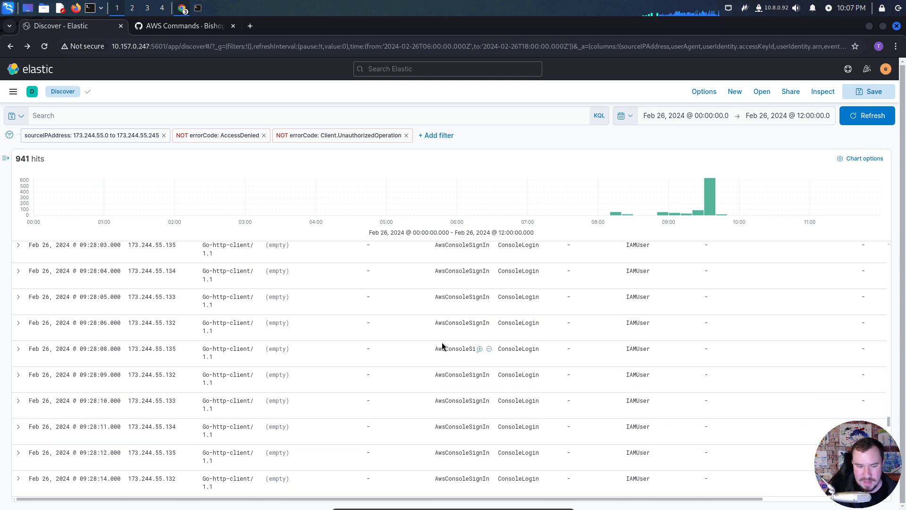
{"action": "scroll", "coordinate": [442, 346], "scroll_direction": "down", "scroll_amount": 6}
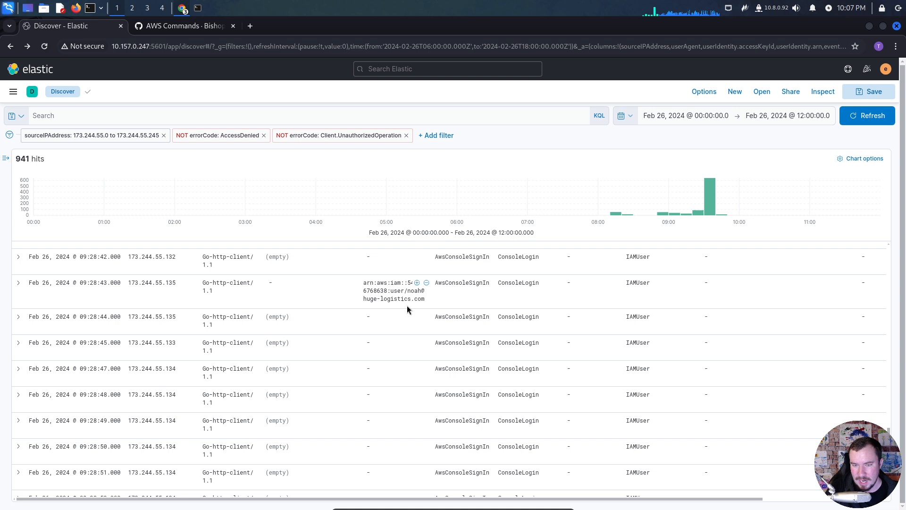
{"action": "scroll", "coordinate": [384, 309], "scroll_direction": "up", "scroll_amount": 15}
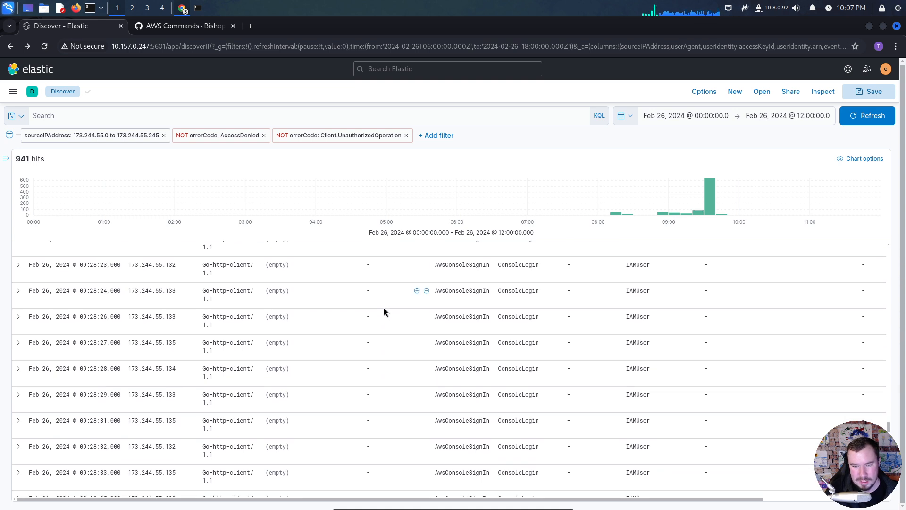
{"action": "scroll", "coordinate": [392, 302], "scroll_direction": "up", "scroll_amount": 20}
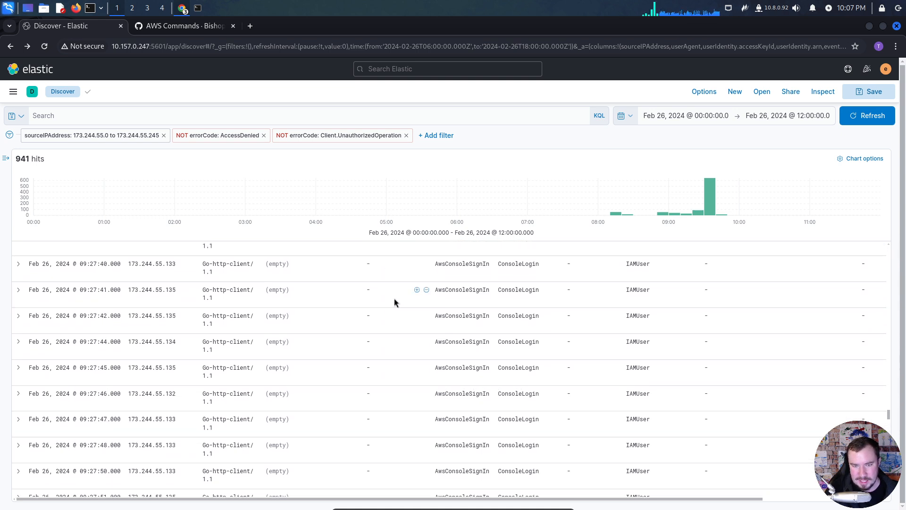
{"action": "scroll", "coordinate": [395, 298], "scroll_direction": "down", "scroll_amount": 3}
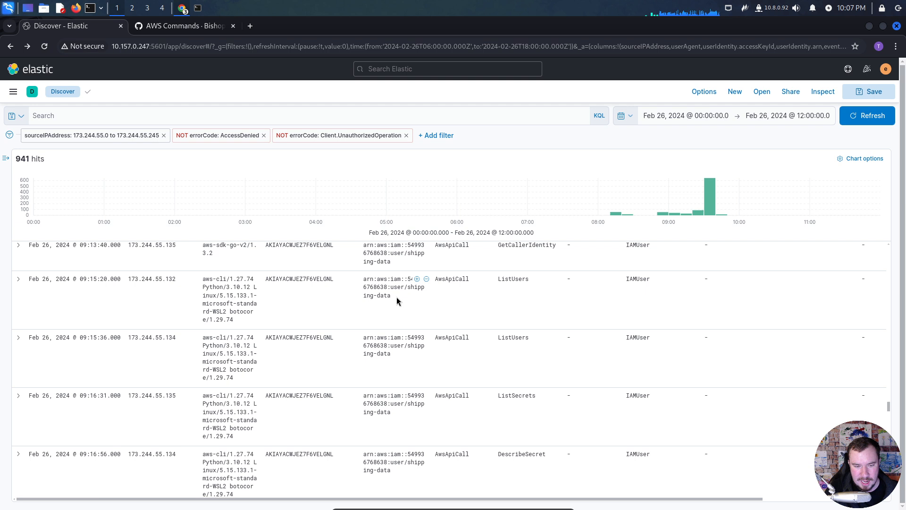
- Capture the shipping-data user's four event rows from 09:15:36 to 09:17:29 as a screenshot and copy it to the clipboard
{"action": "scroll", "coordinate": [402, 299], "scroll_direction": "down", "scroll_amount": 3}
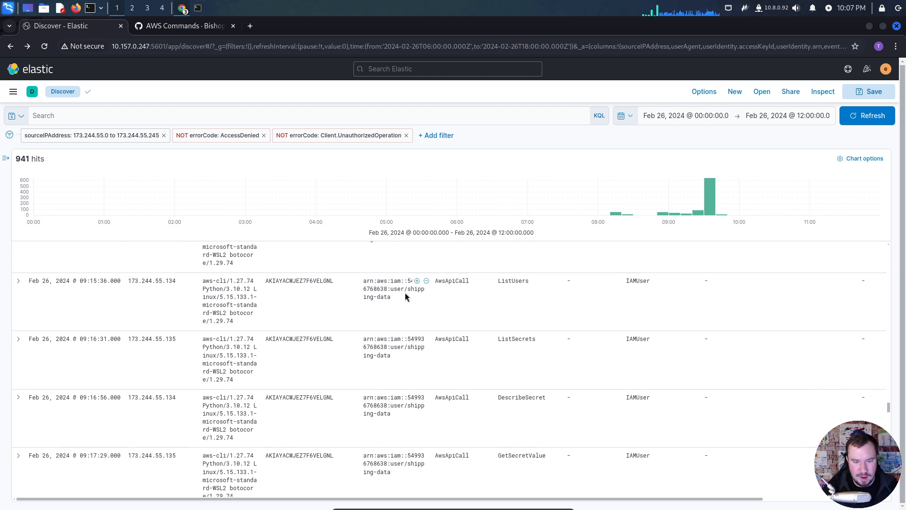
{"action": "scroll", "coordinate": [402, 302], "scroll_direction": "down", "scroll_amount": 3}
{"action": "scroll", "coordinate": [402, 302], "scroll_direction": "up", "scroll_amount": 3}
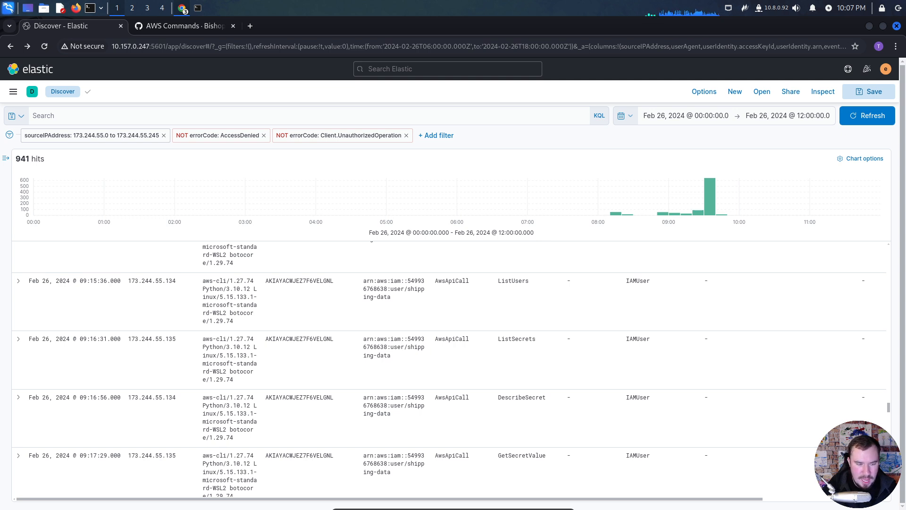
{"action": "left_click", "coordinate": [742, 8]}
{"action": "left_click_drag", "start_coordinate": [27, 271], "coordinate": [616, 499]}
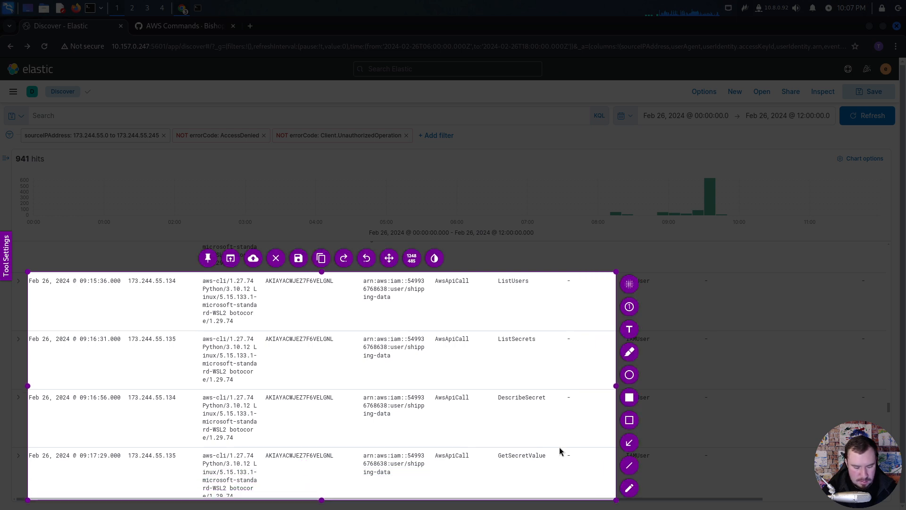
{"action": "key", "text": "ctrl+c"}
- In the Notion notes, add a line on movement from Shipping User to the compromised IAM user via SecretsManager and paste the capture below it
{"action": "key", "text": "alt+Tab"}
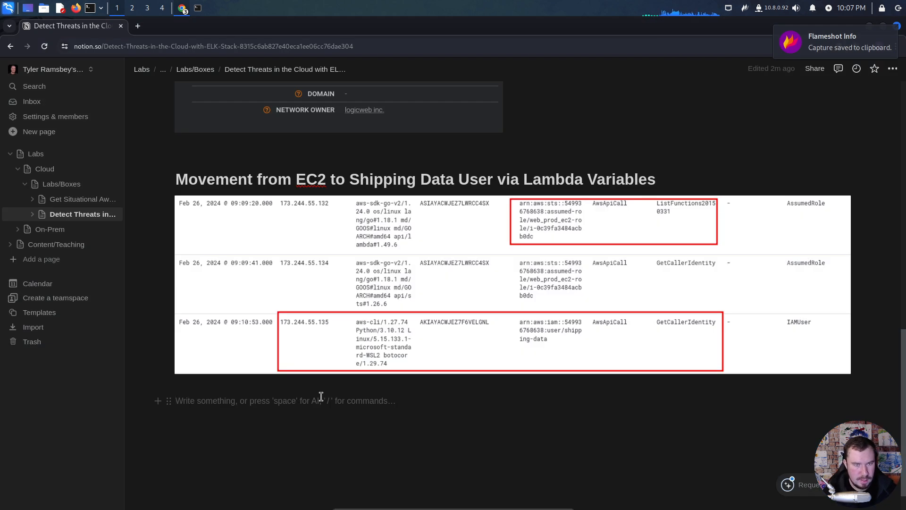
{"action": "type", "text": "Movement from Shipping "}
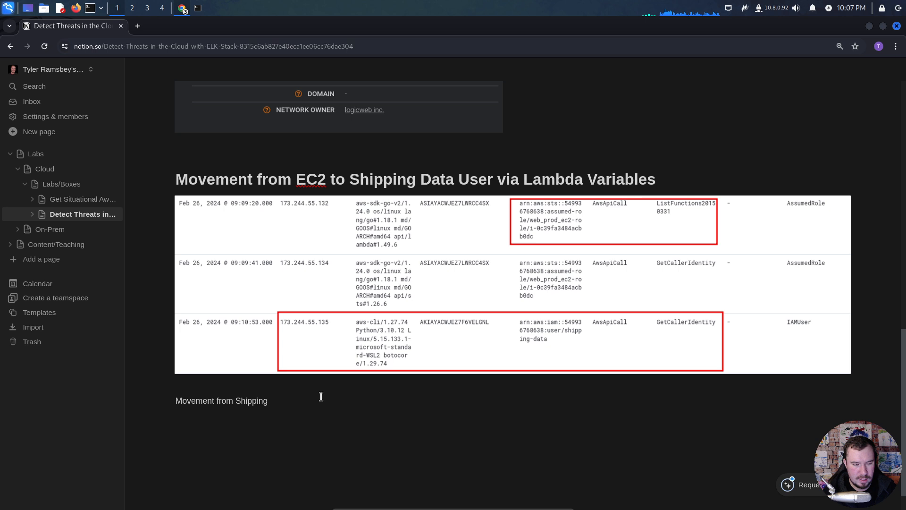
{"action": "type", "text": "User to Noah via"}
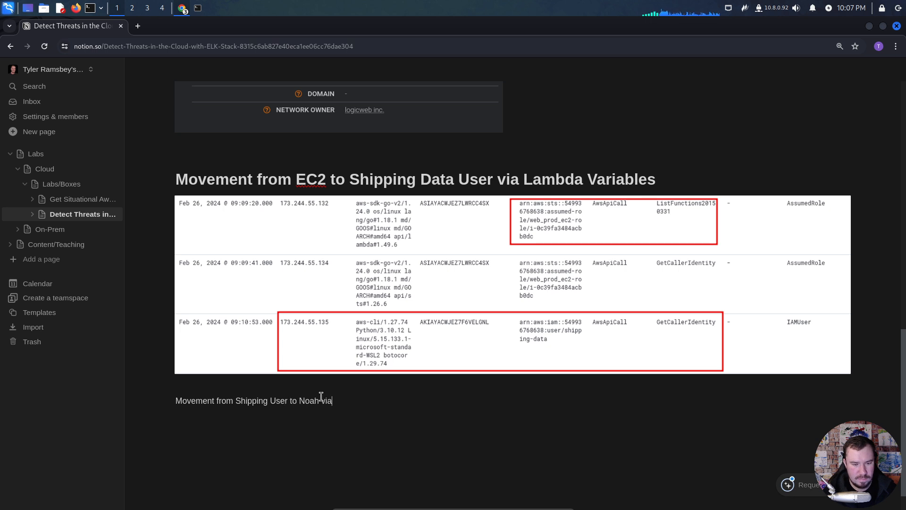
{"action": "type", "text": " SecretsManager"}
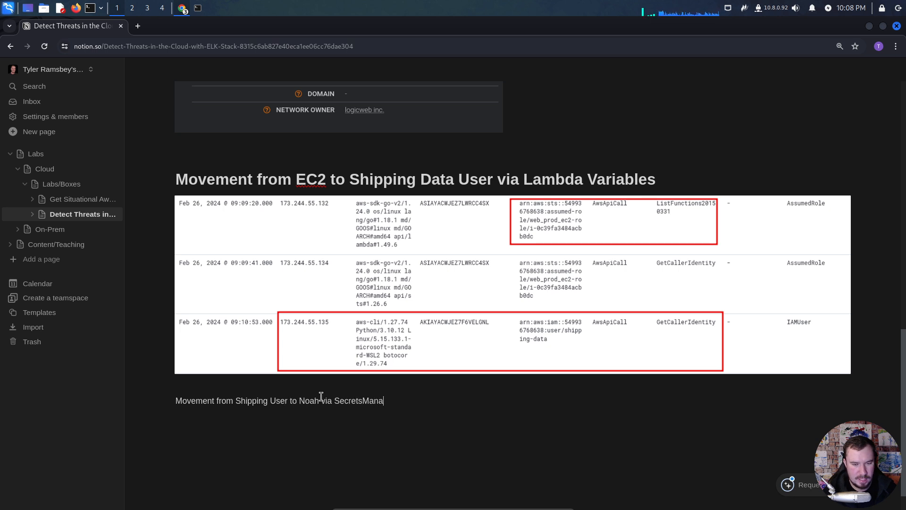
{"action": "key", "text": "Return"}
{"action": "key", "text": "ctrl+v"}
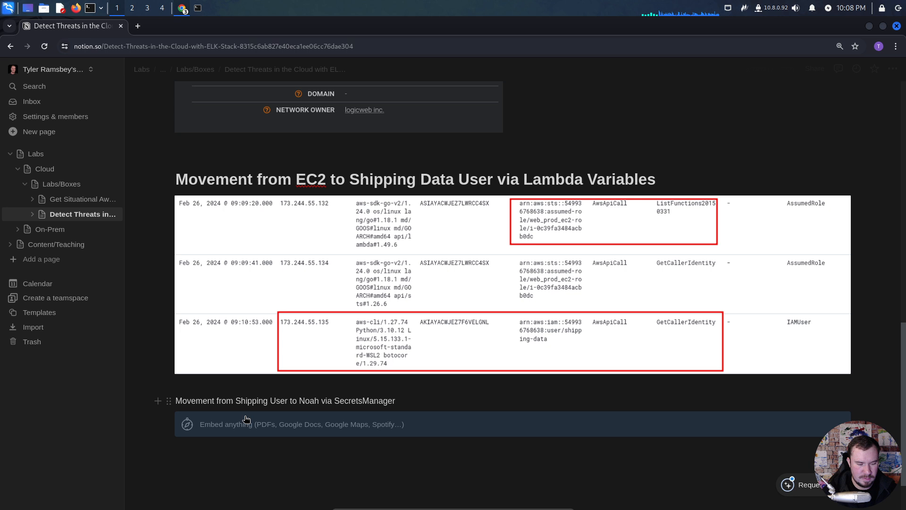
- Format the SecretsManager movement line as Heading 1 and place the cursor on the empty line below the pasted screenshot
{"action": "triple_click", "coordinate": [242, 400]}
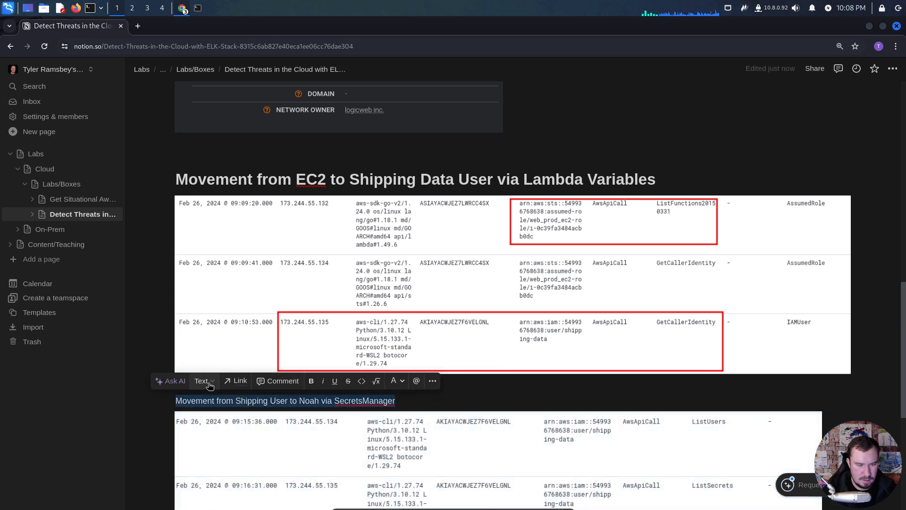
{"action": "left_click", "coordinate": [202, 381]}
{"action": "left_click", "coordinate": [204, 242]}
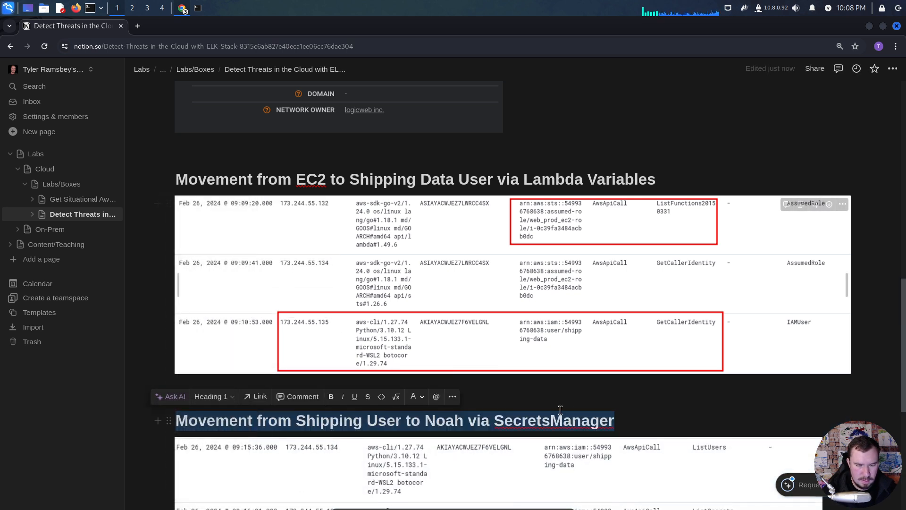
{"action": "left_click", "coordinate": [573, 416]}
{"action": "scroll", "coordinate": [578, 411], "scroll_direction": "down", "scroll_amount": 5}
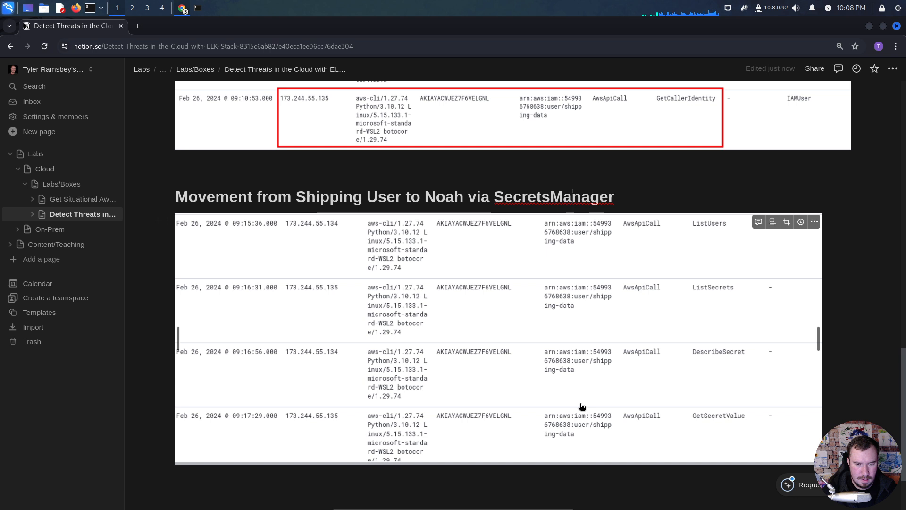
{"action": "left_click", "coordinate": [365, 485]}
{"action": "scroll", "coordinate": [367, 479], "scroll_direction": "down", "scroll_amount": 1}
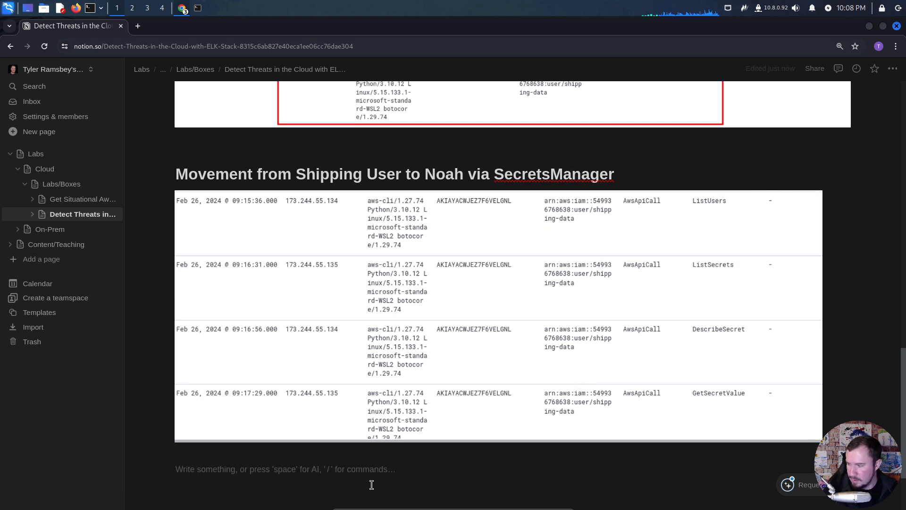
{"action": "scroll", "coordinate": [352, 427], "scroll_direction": "down", "scroll_amount": 2}
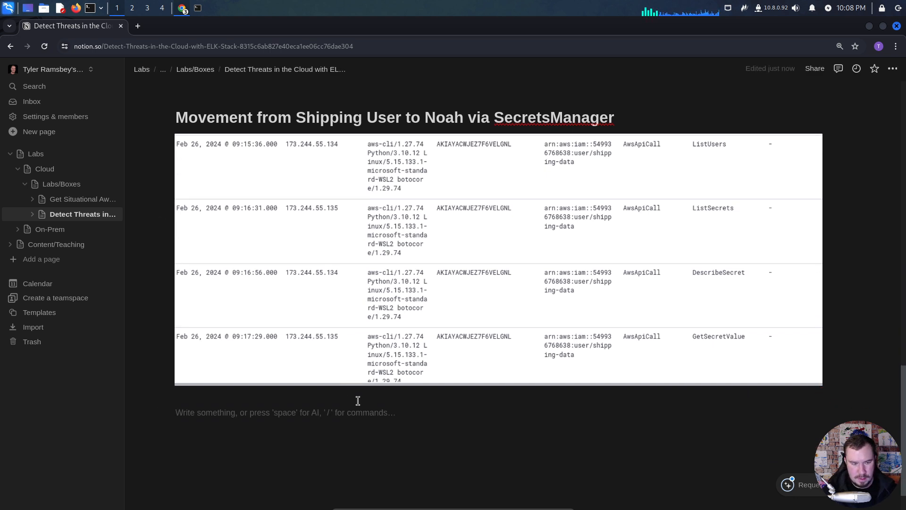
- Return to Elastic, locate the 09:28:43 ConsoleLogin event that carries a user ARN, and copy a screenshot of that row
{"action": "key", "text": "alt+Tab"}
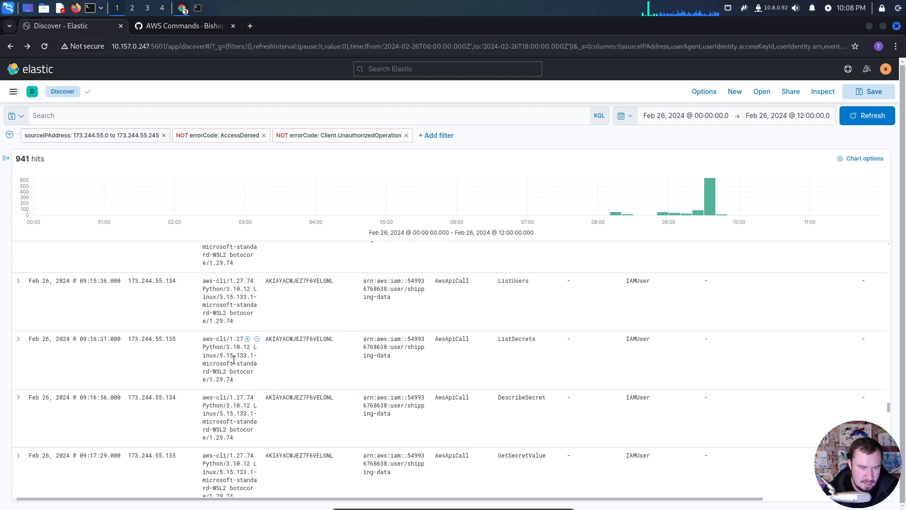
{"action": "left_click_drag", "start_coordinate": [217, 368], "coordinate": [290, 385]}
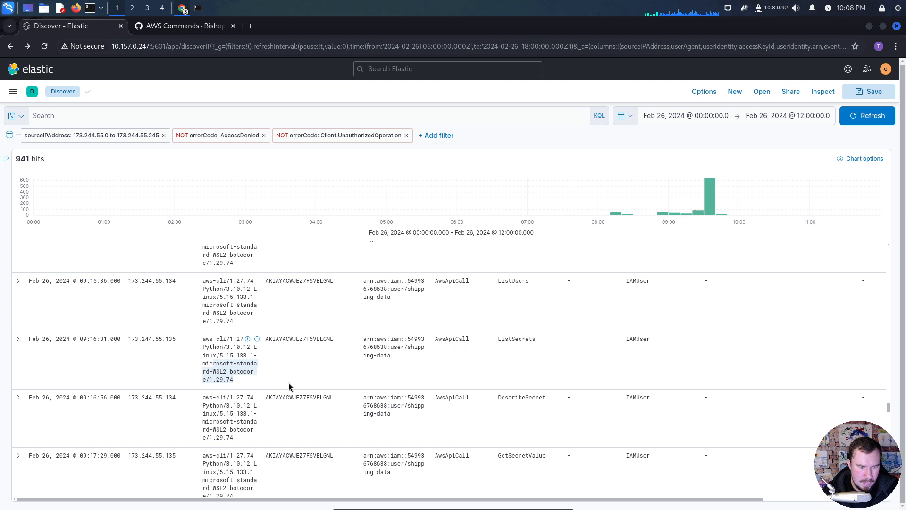
{"action": "left_click", "coordinate": [290, 376]}
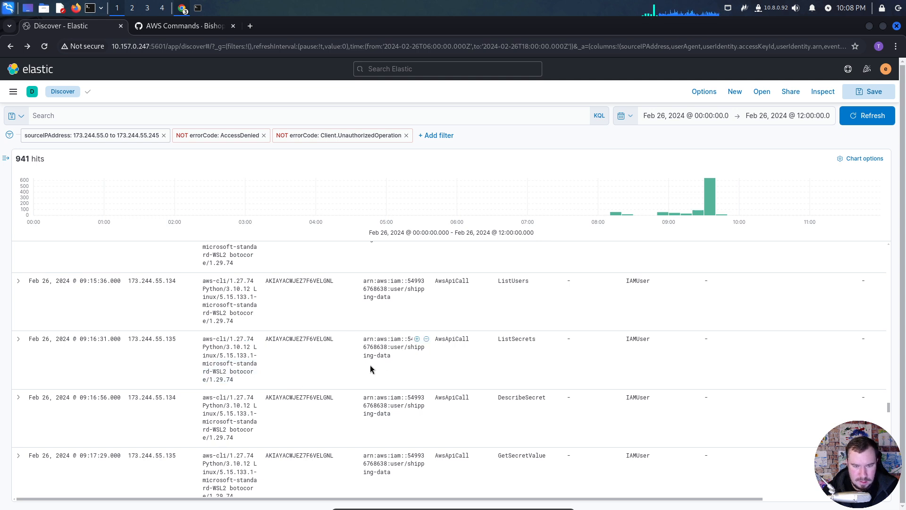
{"action": "scroll", "coordinate": [370, 369], "scroll_direction": "down", "scroll_amount": 15}
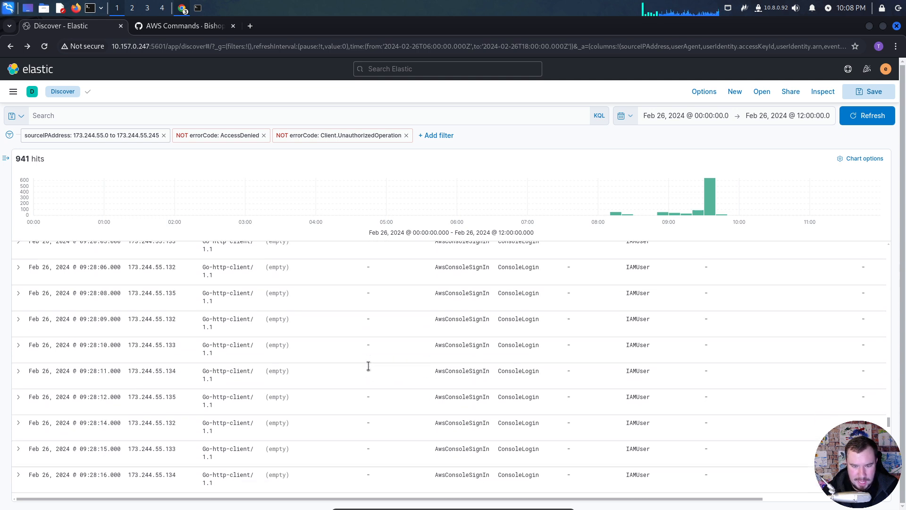
{"action": "scroll", "coordinate": [368, 366], "scroll_direction": "down", "scroll_amount": 10}
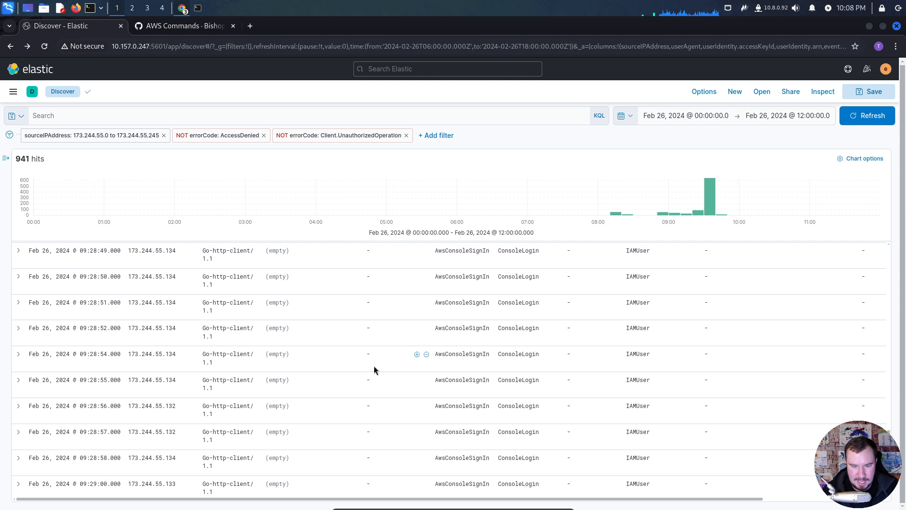
{"action": "scroll", "coordinate": [373, 366], "scroll_direction": "up", "scroll_amount": 5}
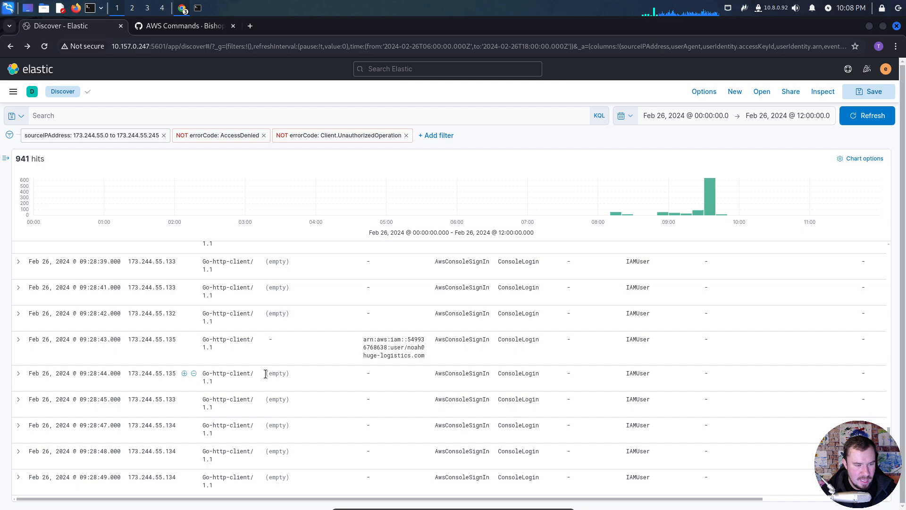
{"action": "left_click", "coordinate": [750, 14]}
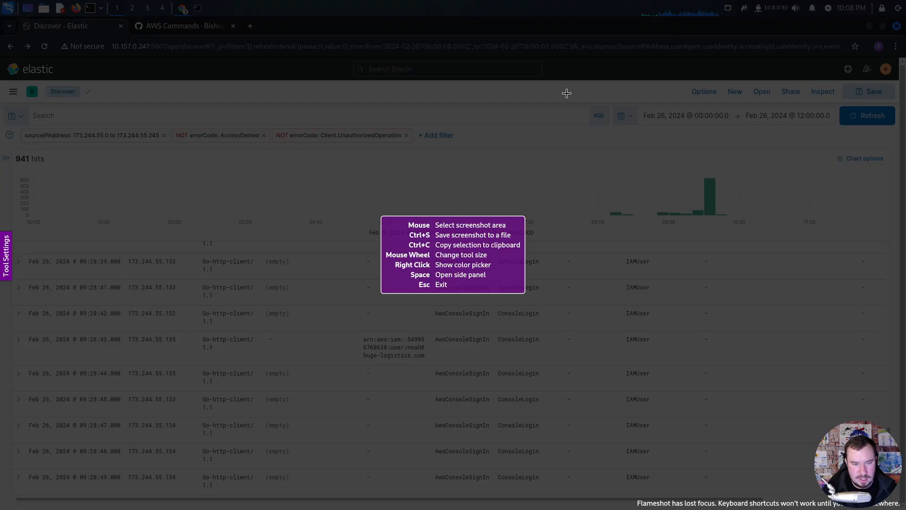
{"action": "left_click_drag", "start_coordinate": [17, 325], "coordinate": [558, 367]}
{"action": "key", "text": "ctrl+c"}
- Paste the ConsoleLogin capture into the Notion notes below the secrets screenshot and start a new line beneath it
{"action": "key", "text": "alt+Tab"}
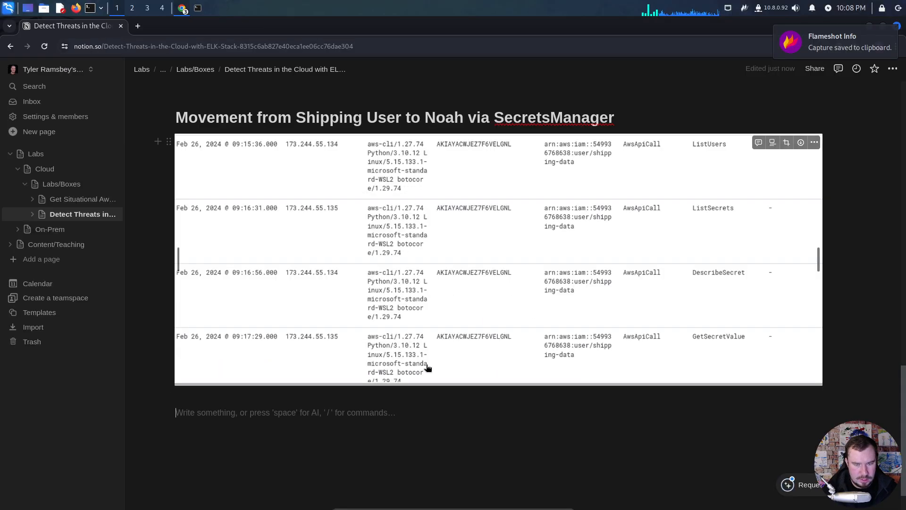
{"action": "key", "text": "ctrl+v"}
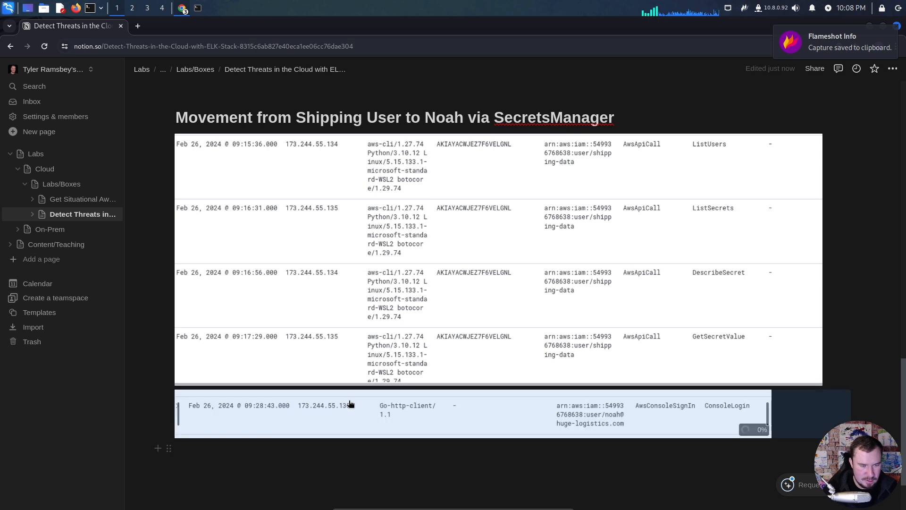
{"action": "key", "text": "Return"}
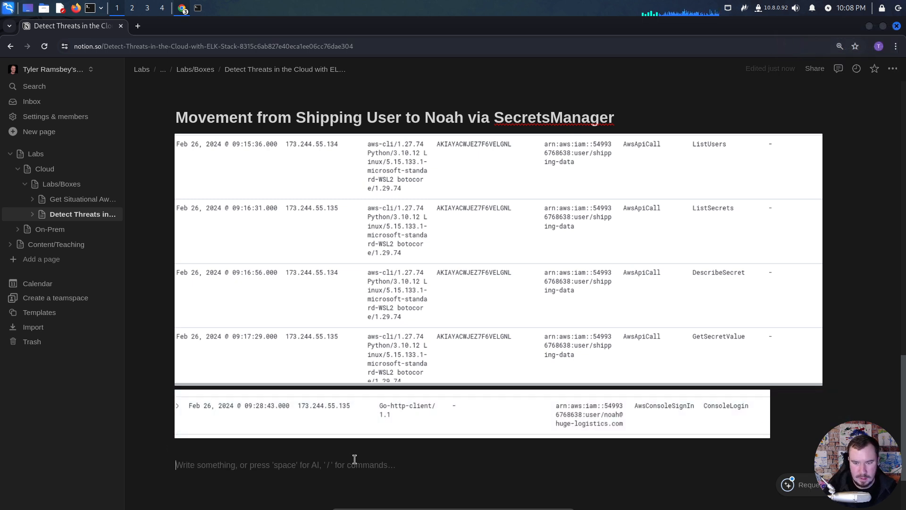
- Back in Elastic, examine the ConsoleLogin events following 09:28:43 through the 09:29:39 Firefox sign-in, checking user agents and user ARNs
{"action": "key", "text": "alt+Tab"}
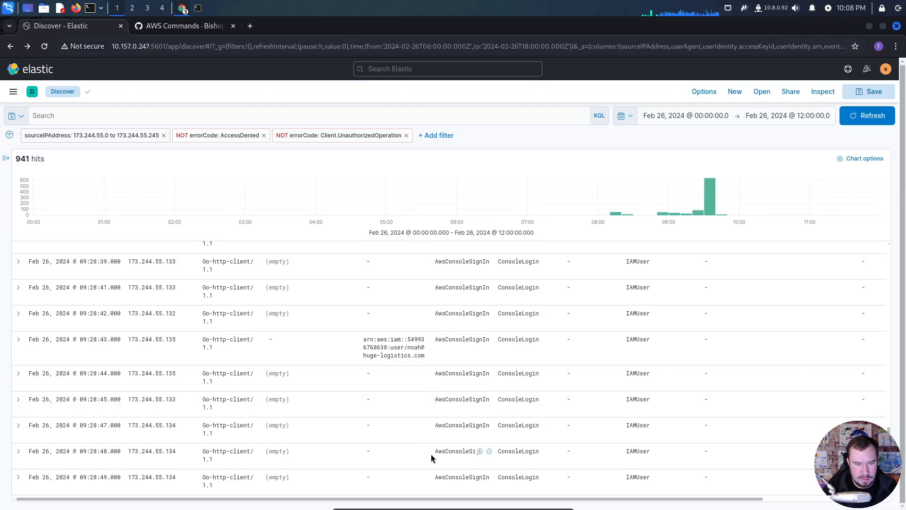
{"action": "scroll", "coordinate": [363, 378], "scroll_direction": "down", "scroll_amount": 2}
{"action": "scroll", "coordinate": [364, 380], "scroll_direction": "down", "scroll_amount": 6}
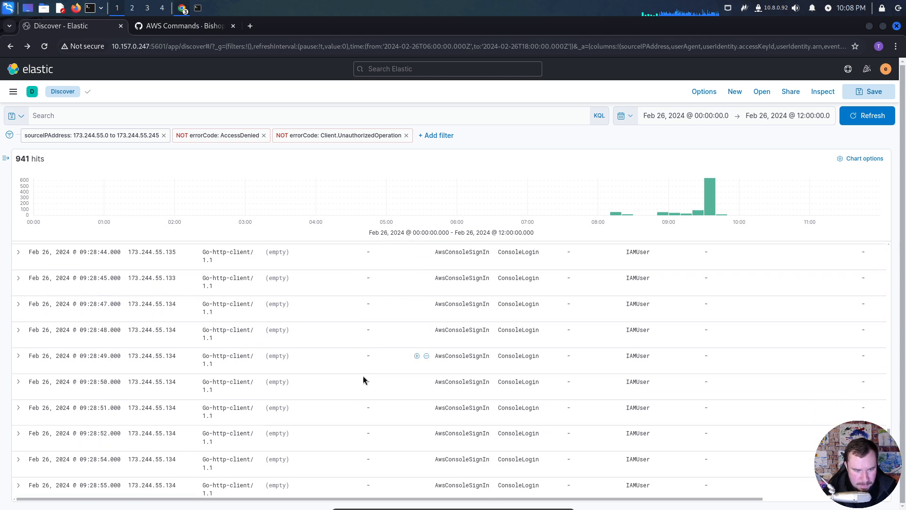
{"action": "scroll", "coordinate": [363, 376], "scroll_direction": "down", "scroll_amount": 5}
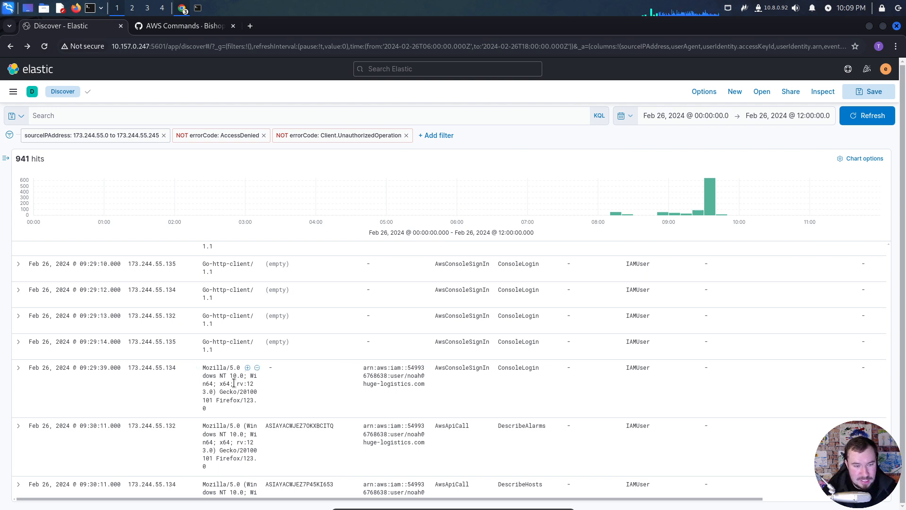
{"action": "scroll", "coordinate": [270, 395], "scroll_direction": "down", "scroll_amount": 2}
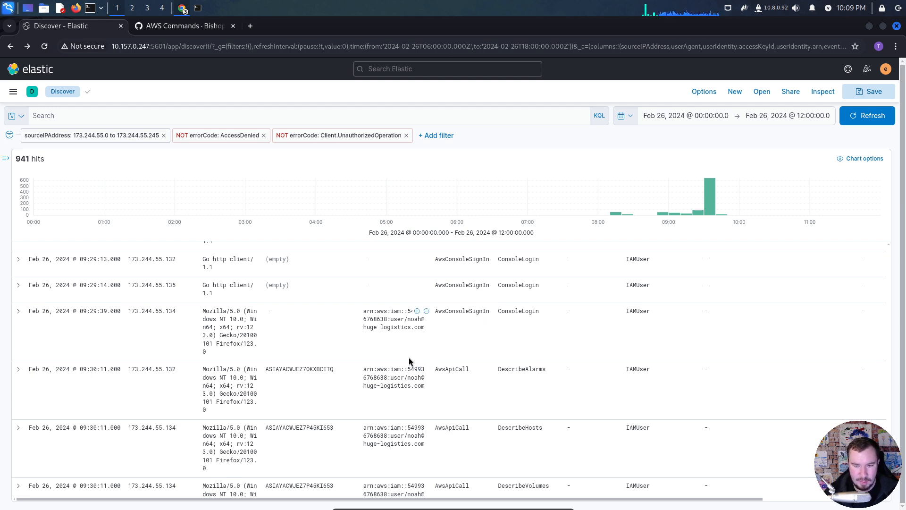
{"action": "scroll", "coordinate": [409, 361], "scroll_direction": "down", "scroll_amount": 2}
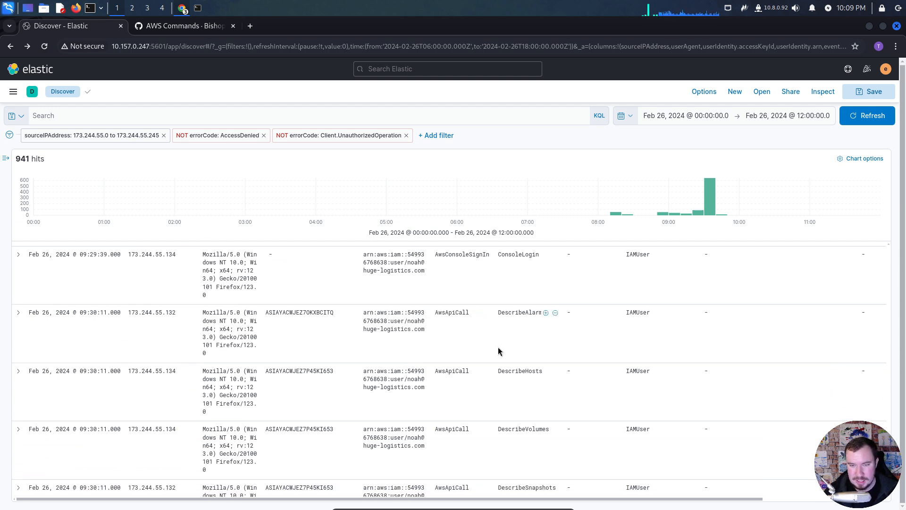
{"action": "scroll", "coordinate": [498, 349], "scroll_direction": "up", "scroll_amount": 2}
{"action": "scroll", "coordinate": [497, 347], "scroll_direction": "down", "scroll_amount": 2}
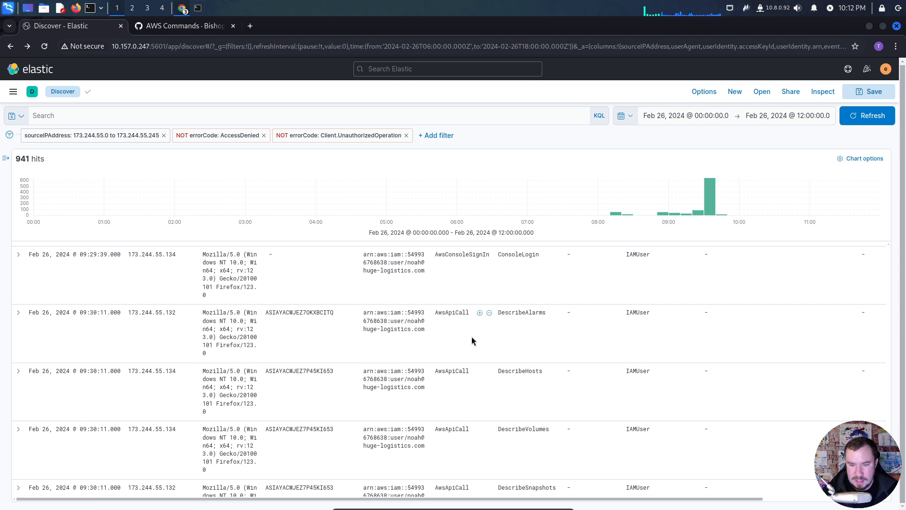
- Examine the event names of the signed-in IAM user's browser-based API calls from 09:30:11 to 09:30:16
{"action": "scroll", "coordinate": [471, 342], "scroll_direction": "down", "scroll_amount": 2}
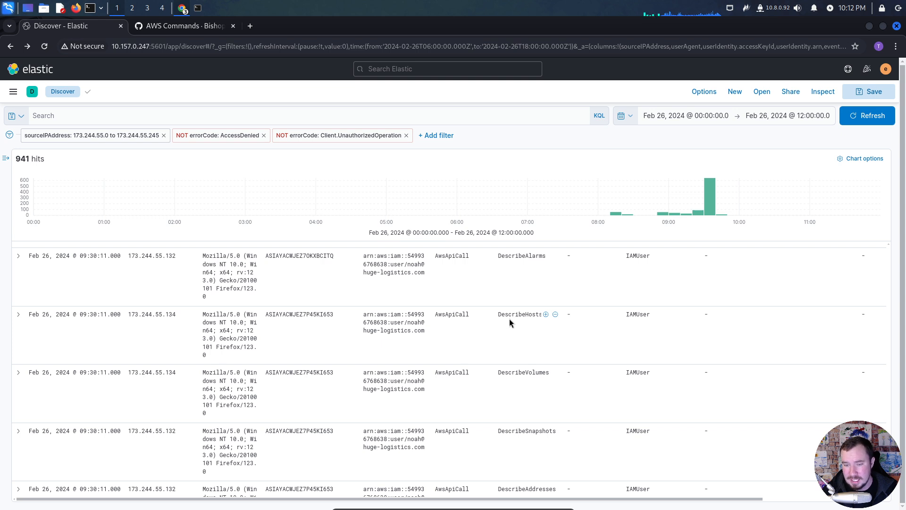
{"action": "scroll", "coordinate": [520, 361], "scroll_direction": "down", "scroll_amount": 5}
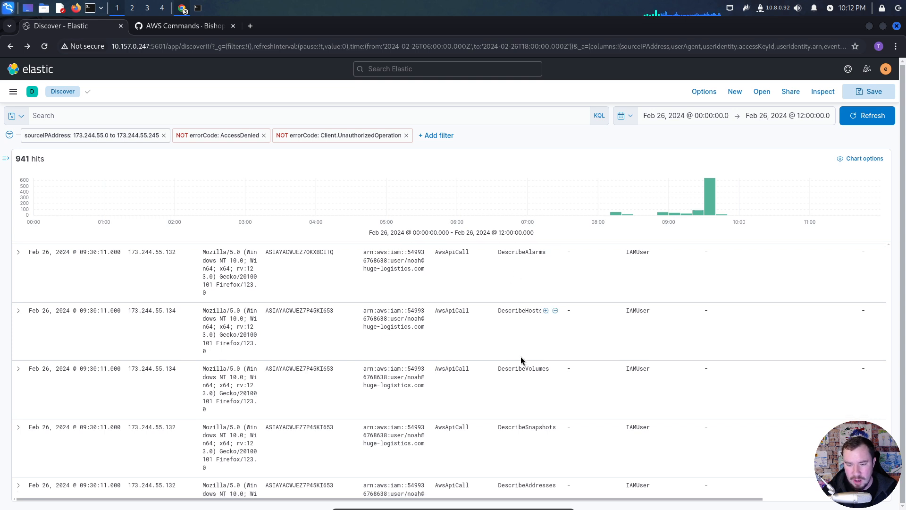
{"action": "scroll", "coordinate": [520, 361], "scroll_direction": "down", "scroll_amount": 1}
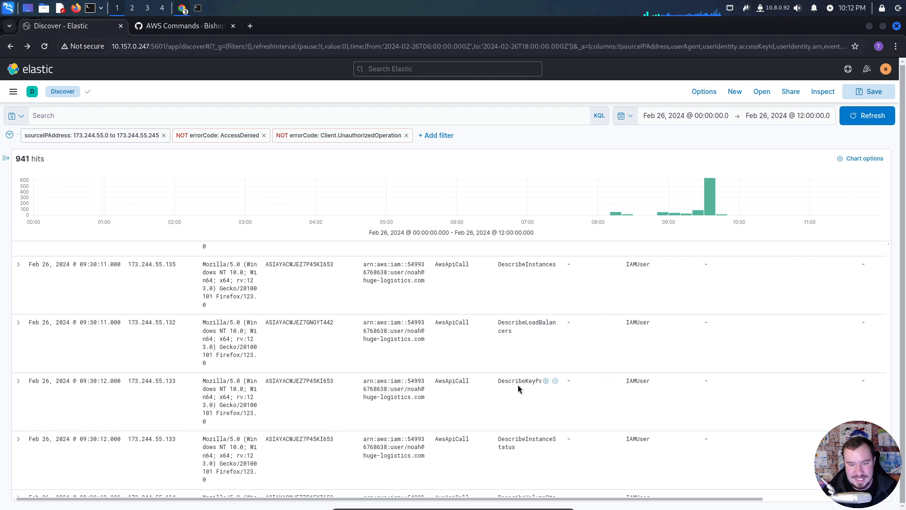
{"action": "scroll", "coordinate": [518, 384], "scroll_direction": "down", "scroll_amount": 2}
{"action": "scroll", "coordinate": [521, 381], "scroll_direction": "down", "scroll_amount": 2}
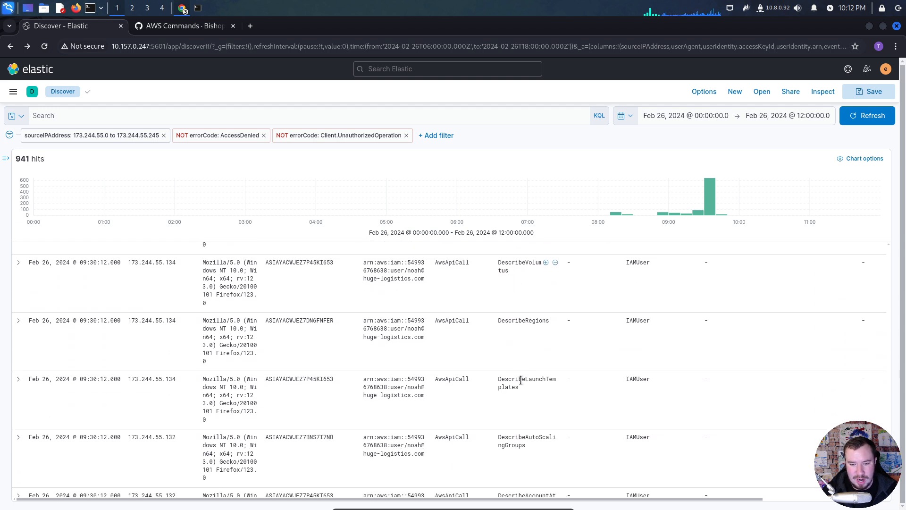
{"action": "scroll", "coordinate": [521, 380], "scroll_direction": "down", "scroll_amount": 2}
{"action": "scroll", "coordinate": [524, 378], "scroll_direction": "down", "scroll_amount": 5}
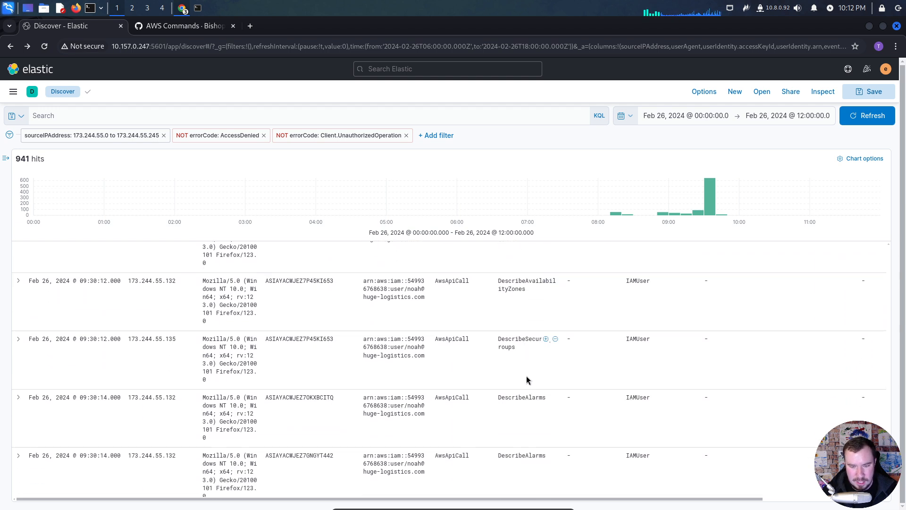
{"action": "scroll", "coordinate": [529, 375], "scroll_direction": "down", "scroll_amount": 5}
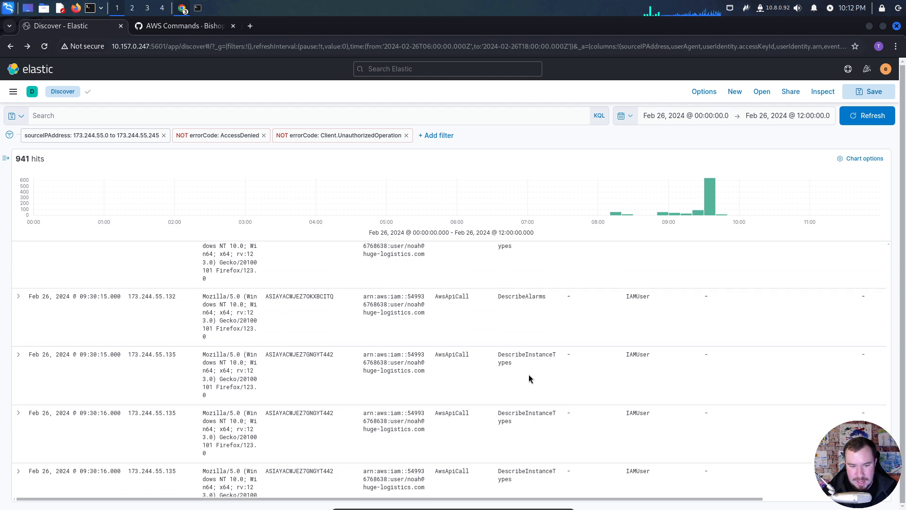
- Examine the event names and user ARNs from 09:30:16 through 09:38:29, focusing on where the activity switches from IAMUser to AssumedRole
{"action": "scroll", "coordinate": [528, 373], "scroll_direction": "down", "scroll_amount": 6}
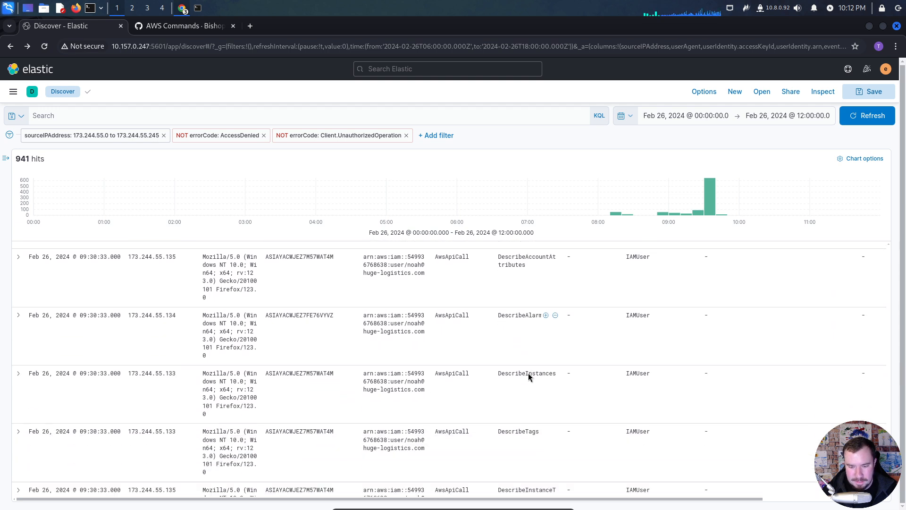
{"action": "scroll", "coordinate": [529, 373], "scroll_direction": "down", "scroll_amount": 6}
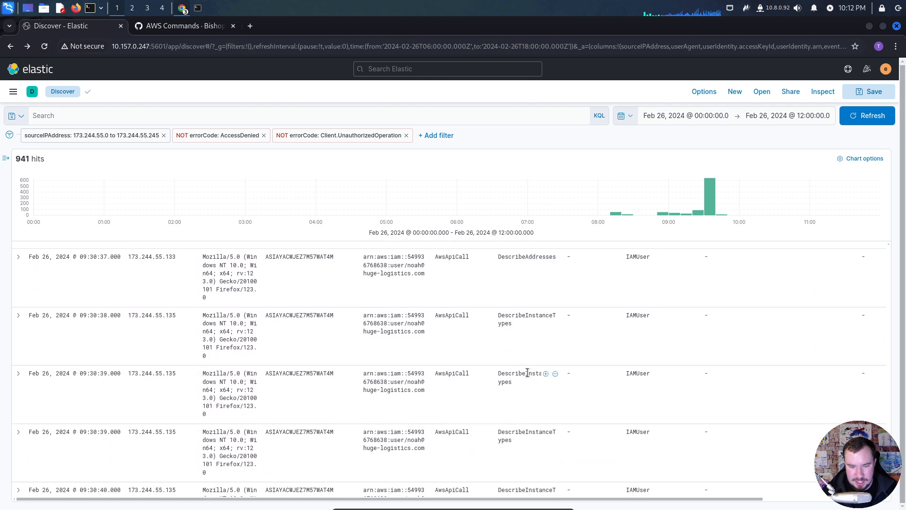
{"action": "scroll", "coordinate": [528, 378], "scroll_direction": "down", "scroll_amount": 8}
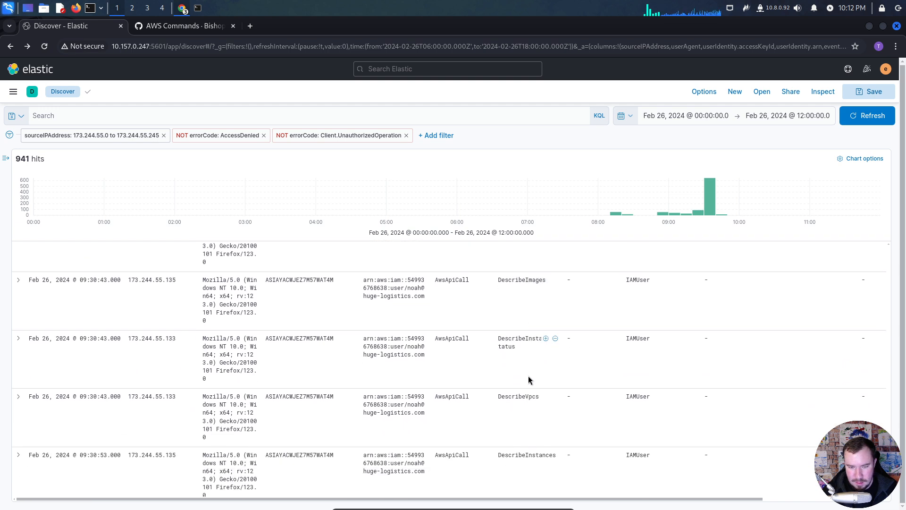
{"action": "scroll", "coordinate": [527, 374], "scroll_direction": "down", "scroll_amount": 6}
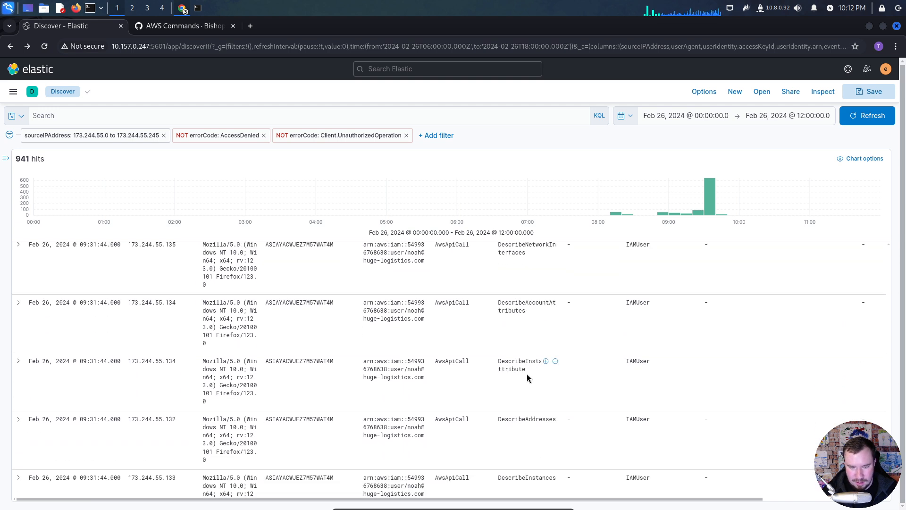
{"action": "scroll", "coordinate": [528, 375], "scroll_direction": "down", "scroll_amount": 5}
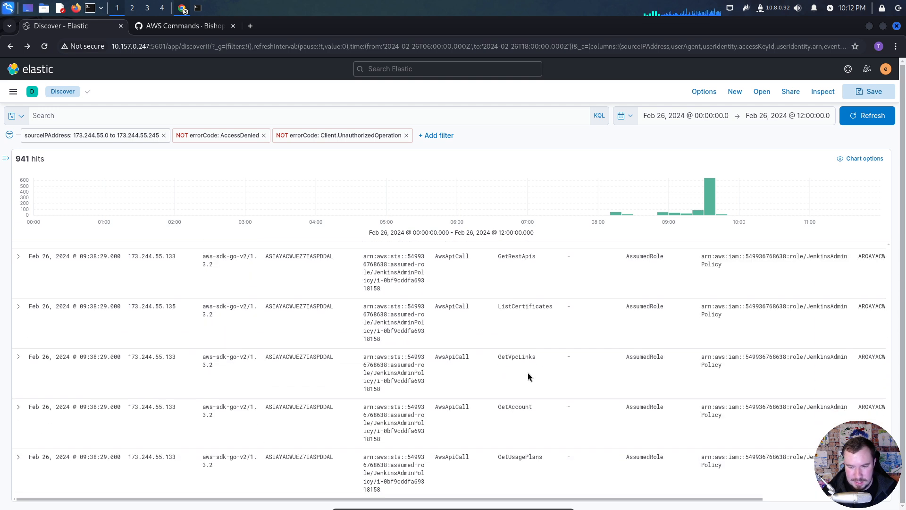
{"action": "scroll", "coordinate": [530, 376], "scroll_direction": "up", "scroll_amount": 3}
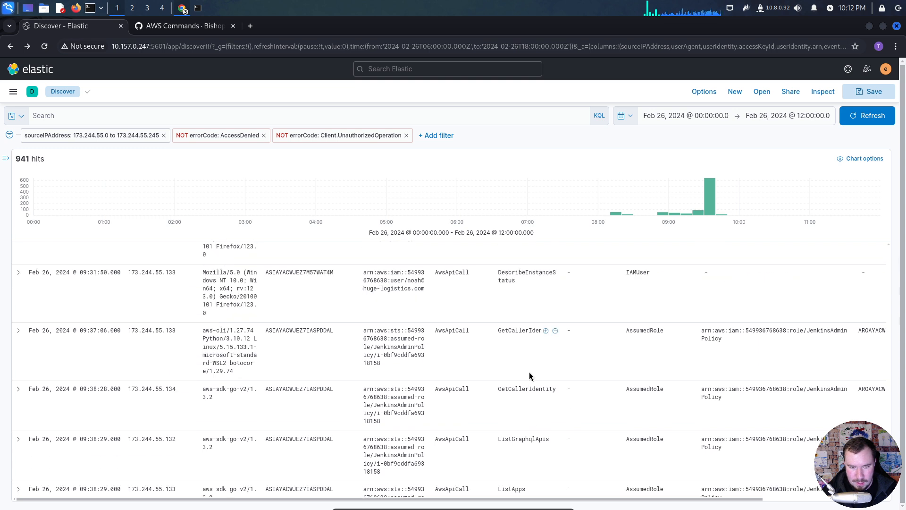
{"action": "scroll", "coordinate": [519, 374], "scroll_direction": "up", "scroll_amount": 1}
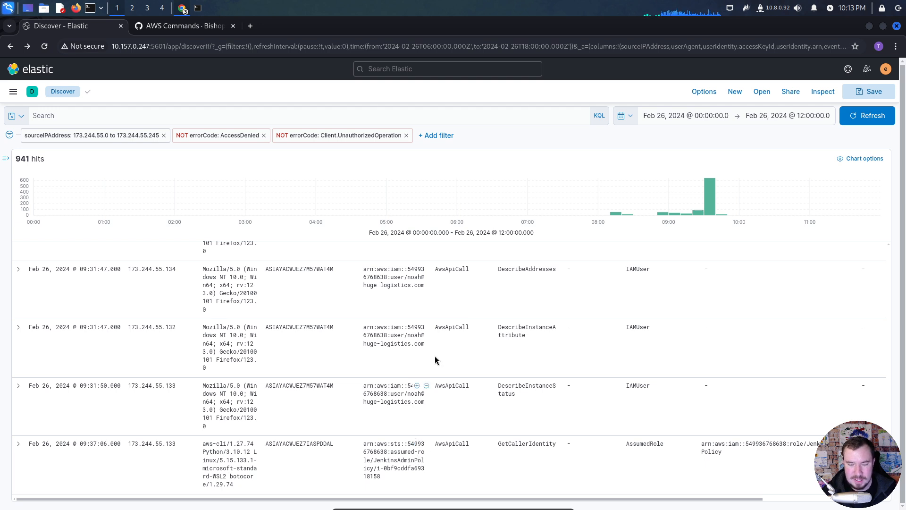
- Search Google for "aws ec2 user data" in a new browser tab
{"action": "left_click", "coordinate": [250, 25]}
{"action": "type", "text": "aws e"}
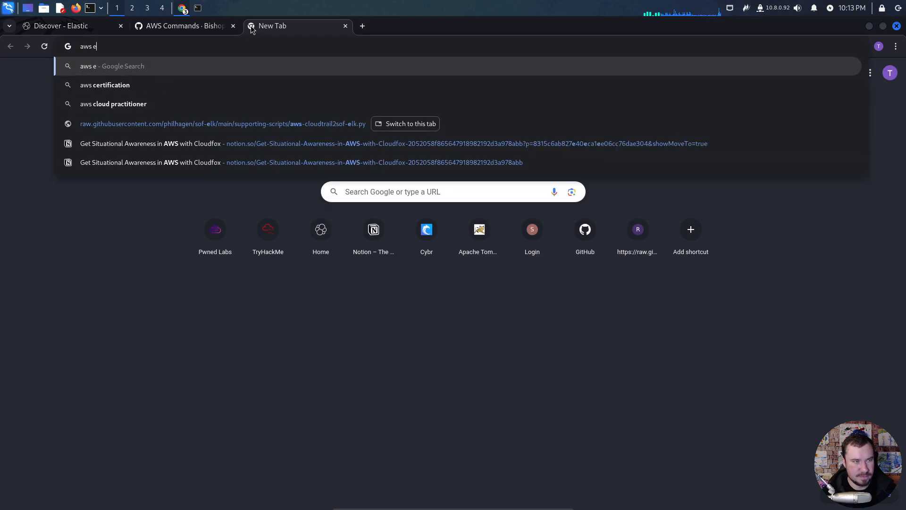
{"action": "type", "text": "c2 user data"}
{"action": "key", "text": "Return"}
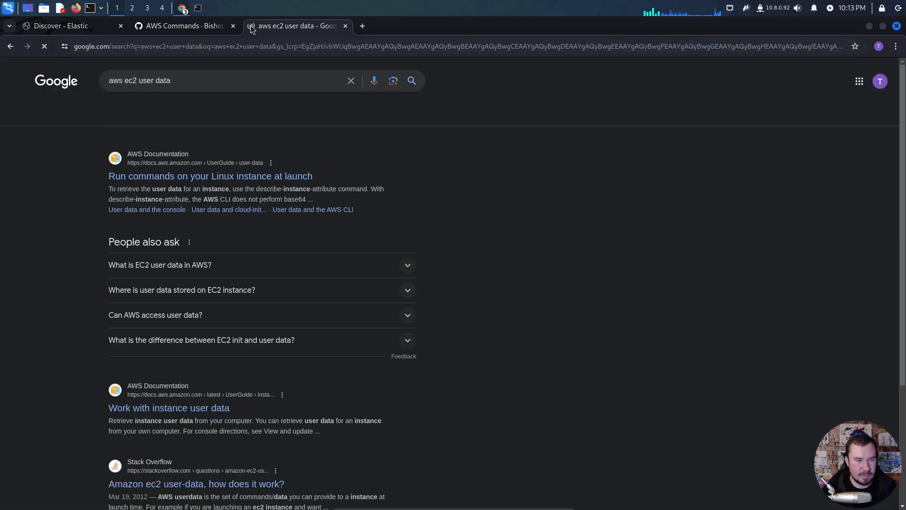
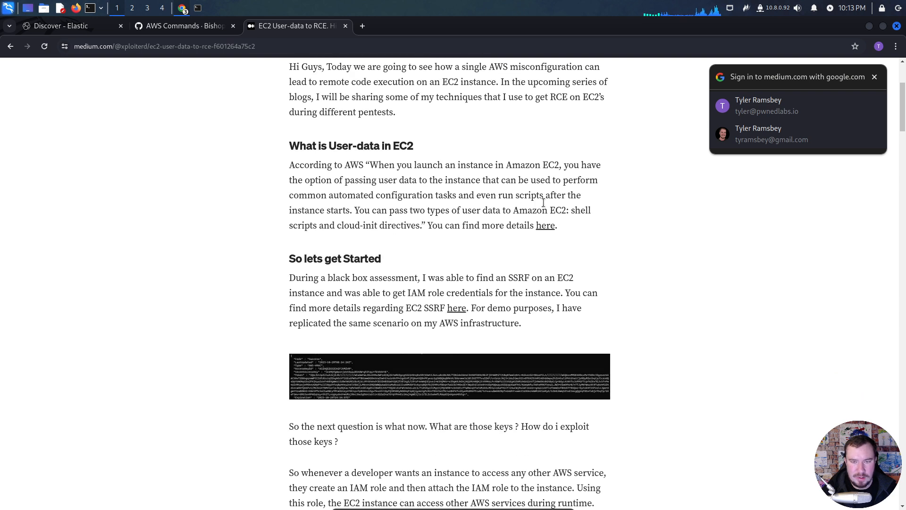
- Dismiss the Google account sign-in prompt covering the Medium article on EC2 user data to RCE
{"action": "left_click", "coordinate": [874, 76]}
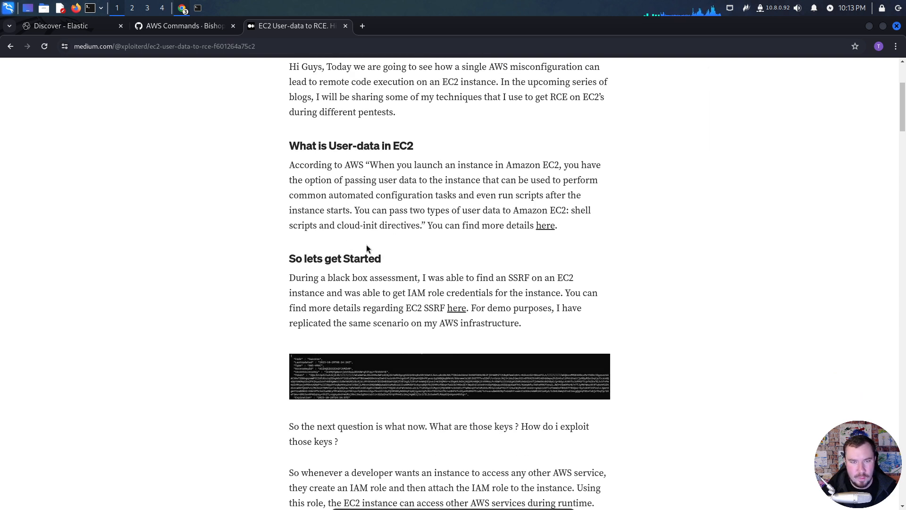
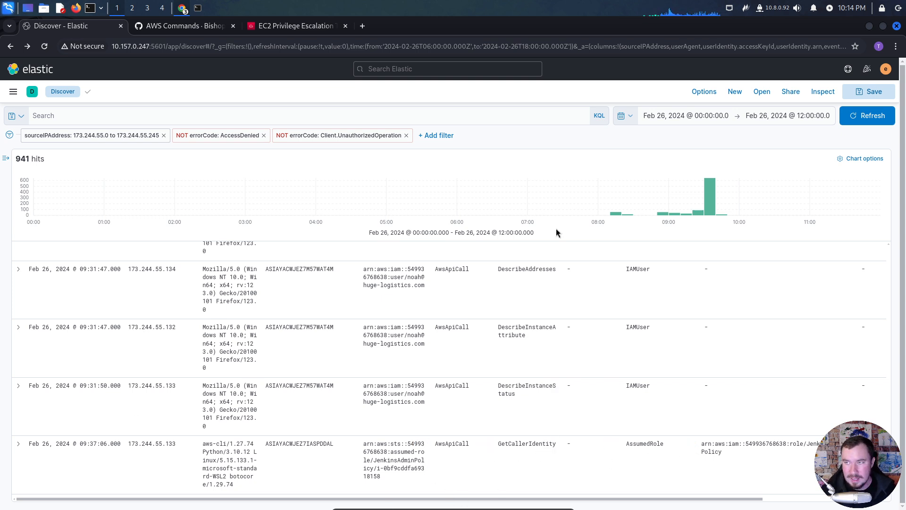
- Copy a screenshot of the log rows from DescribeInstanceAttribute at 09:31:47 through GetCallerIdentity at 09:37:06 to the clipboard
{"action": "left_click", "coordinate": [746, 8]}
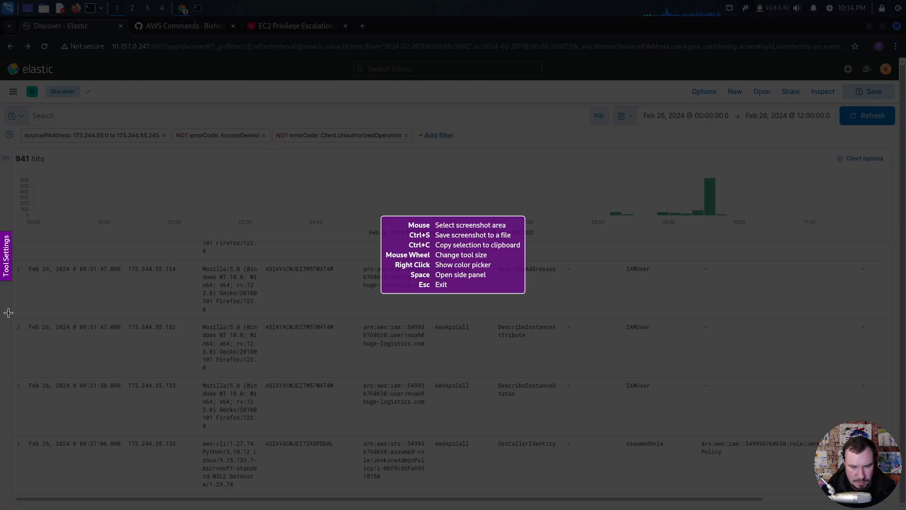
{"action": "left_click_drag", "start_coordinate": [9, 313], "coordinate": [686, 494]}
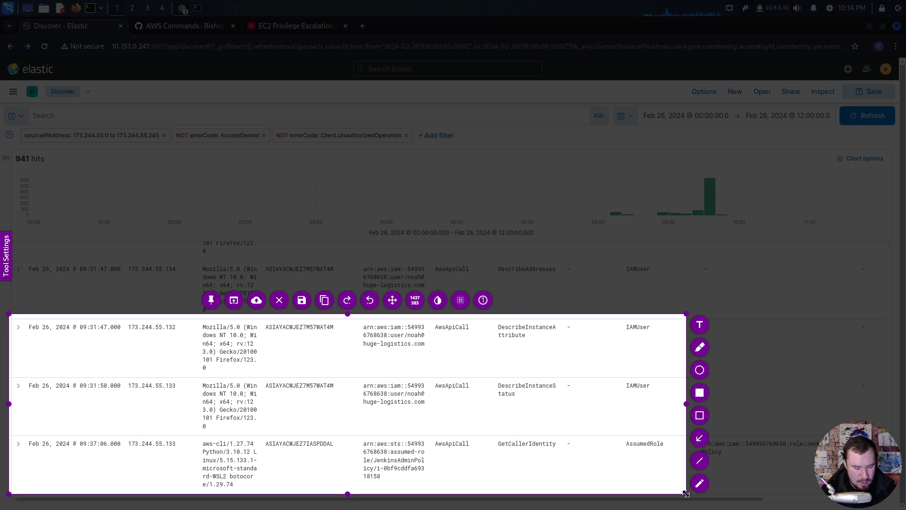
{"action": "key", "text": "ctrl+c"}
- In the Notion notes, add a "From … to Jenkins Admin (Gameover?)" line naming the compromised user, and paste the screenshot below it
{"action": "key", "text": "alt+Tab"}
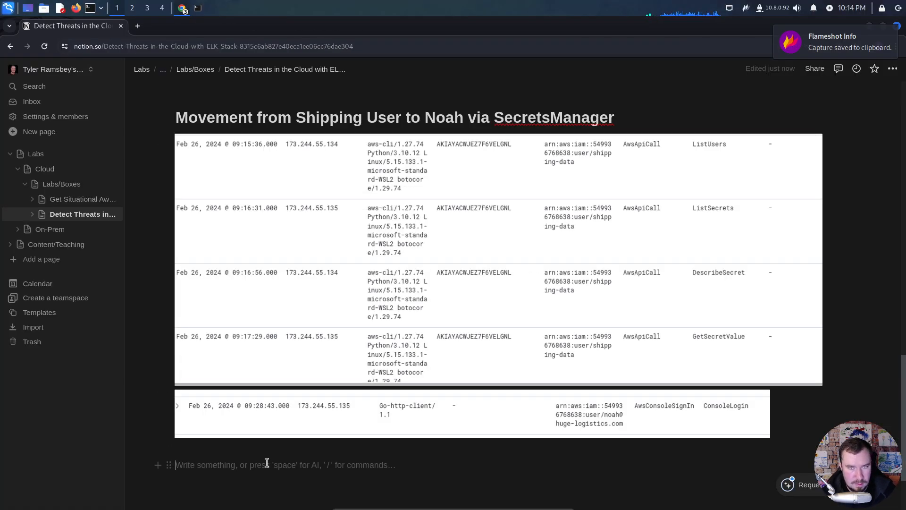
{"action": "type", "text": "From Noah to J"}
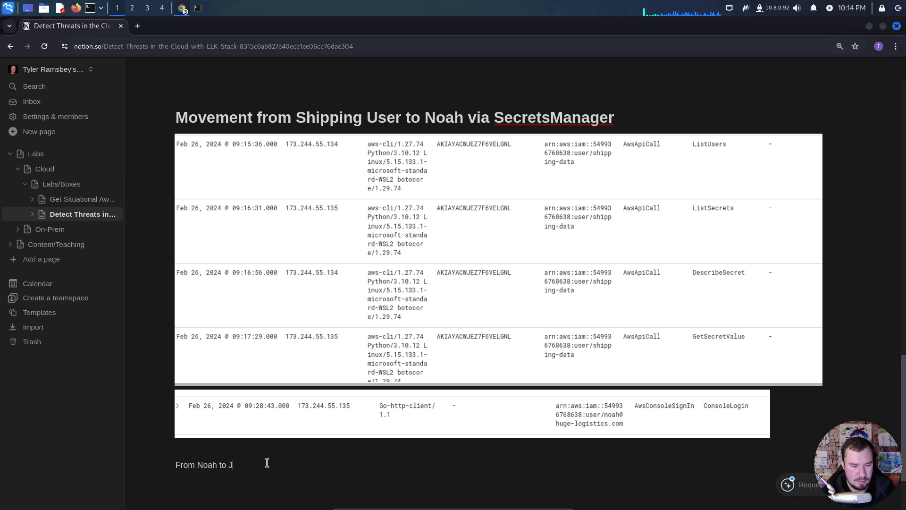
{"action": "type", "text": "enkins Admin (Ga"}
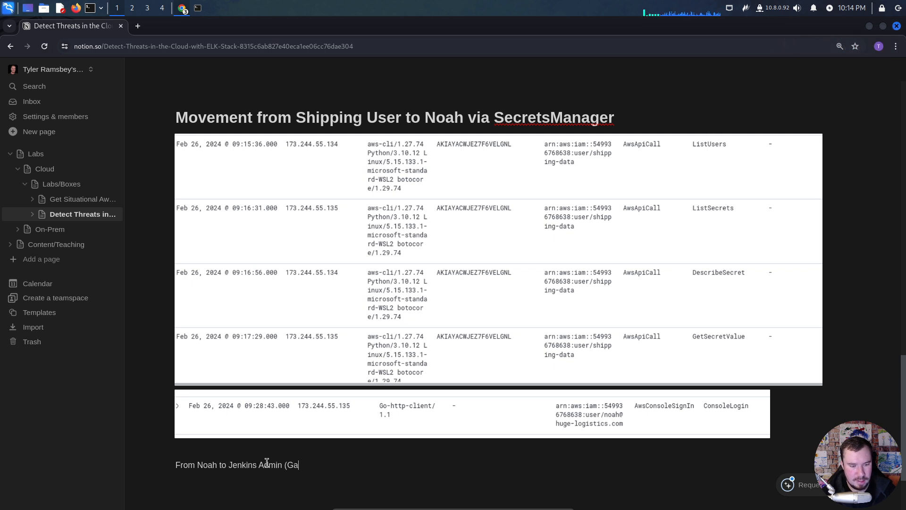
{"action": "type", "text": "meover?)"}
{"action": "key", "text": "Return"}
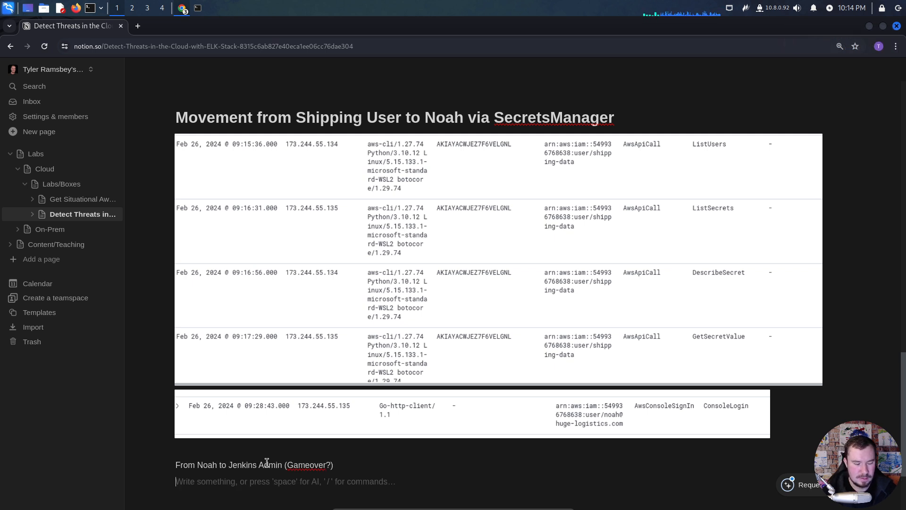
{"action": "key", "text": "ctrl+v"}
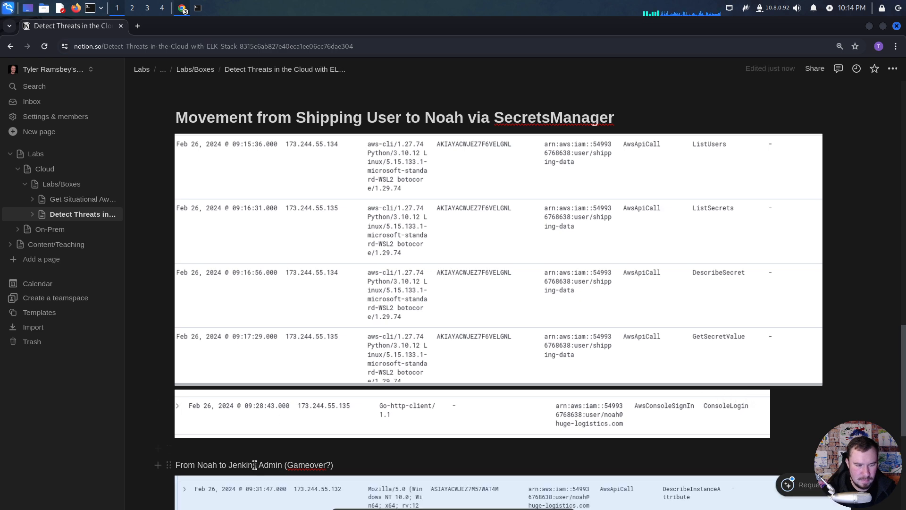
- Turn the Jenkins Admin (Gameover?) line into a Heading 1 and place the cursor on the blank line above it
{"action": "triple_click", "coordinate": [255, 465]}
{"action": "left_click", "coordinate": [206, 445]}
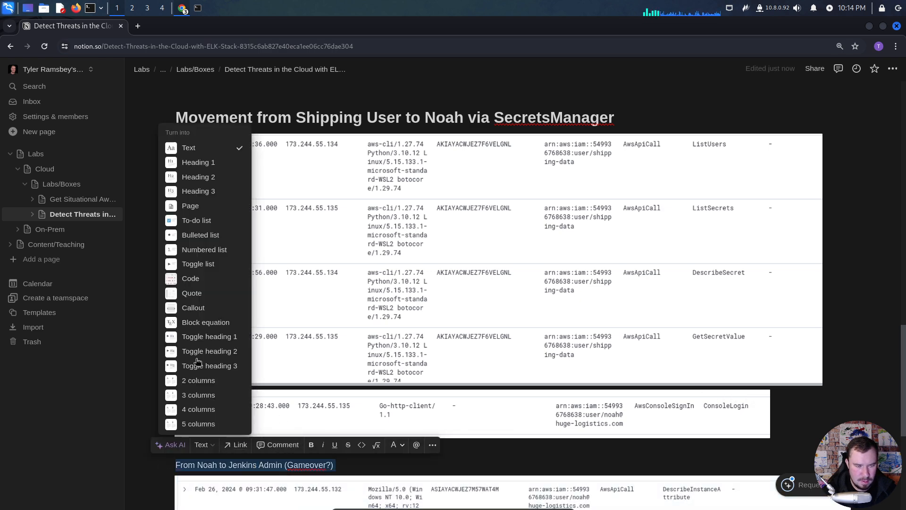
{"action": "left_click", "coordinate": [198, 162]}
{"action": "left_click", "coordinate": [505, 446]}
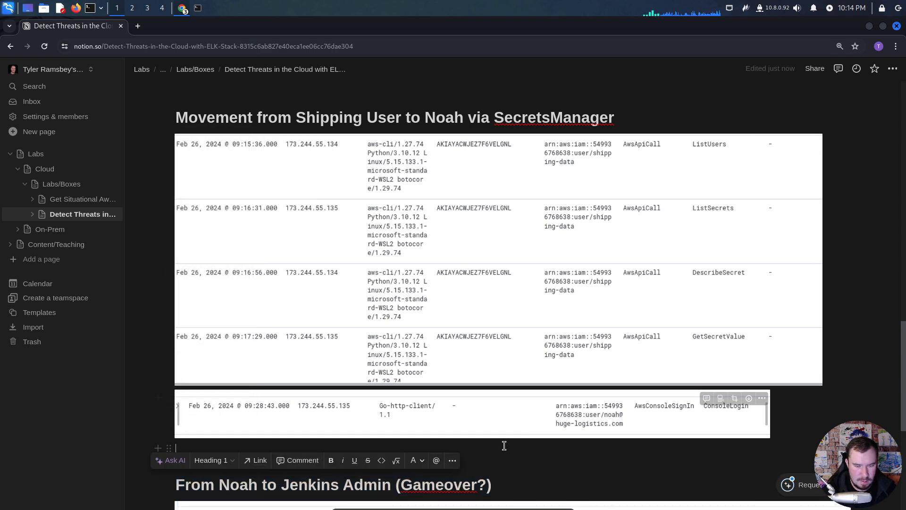
{"action": "scroll", "coordinate": [504, 442], "scroll_direction": "down", "scroll_amount": 5}
- Switch to Elastic and examine the API calls made under the JenkinsAdminPolicy role from 09:37:06 onward
{"action": "key", "text": "alt+Tab"}
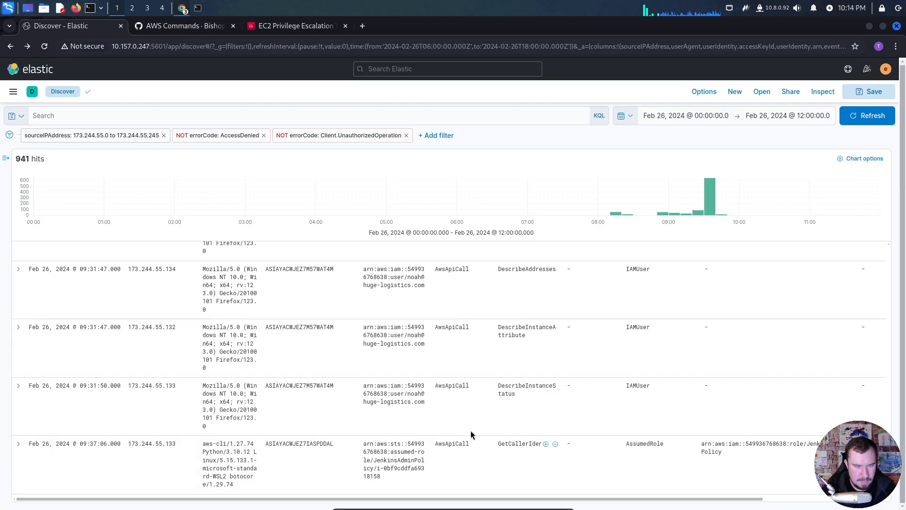
{"action": "scroll", "coordinate": [386, 408], "scroll_direction": "down", "scroll_amount": 1}
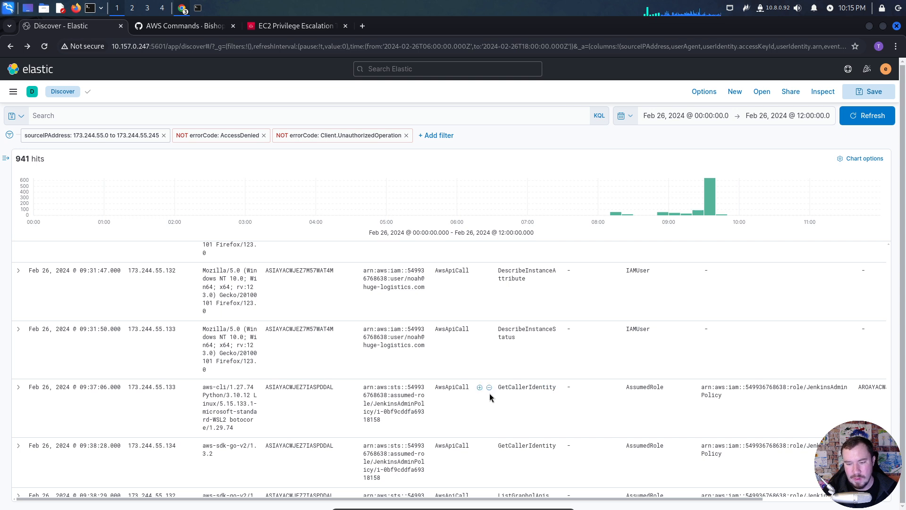
{"action": "scroll", "coordinate": [489, 393], "scroll_direction": "up", "scroll_amount": 1}
{"action": "scroll", "coordinate": [486, 396], "scroll_direction": "down", "scroll_amount": 1}
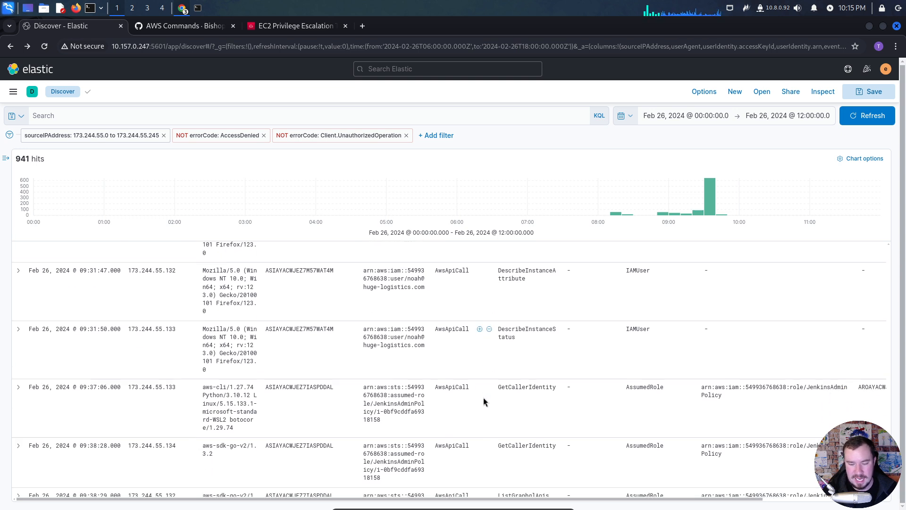
{"action": "scroll", "coordinate": [486, 396], "scroll_direction": "down", "scroll_amount": 1}
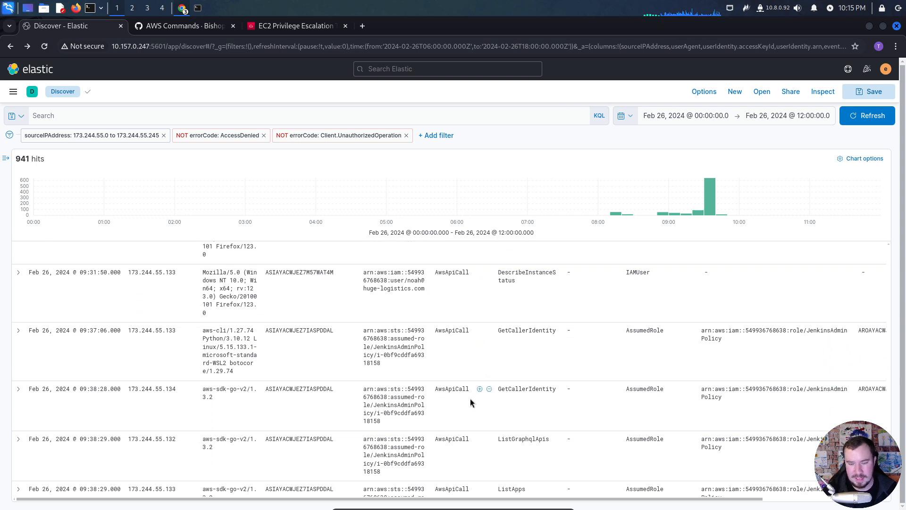
{"action": "scroll", "coordinate": [470, 398], "scroll_direction": "down", "scroll_amount": 2}
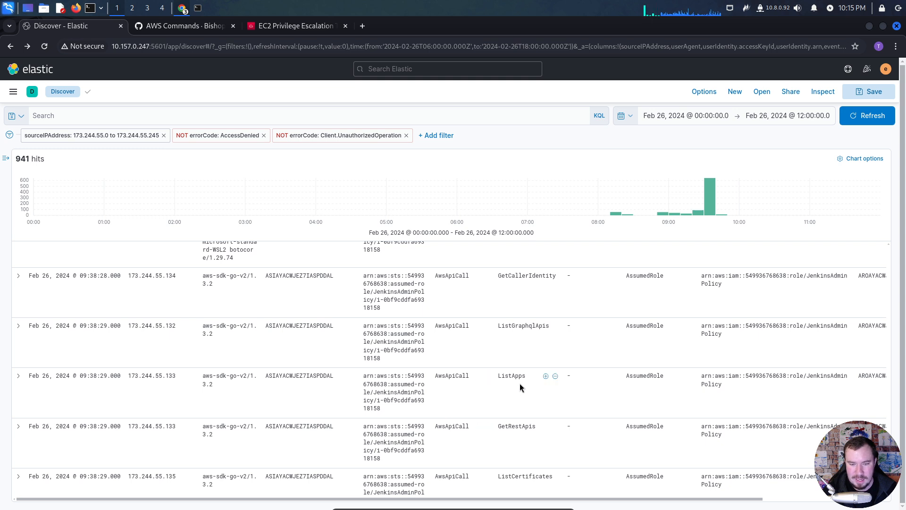
{"action": "scroll", "coordinate": [520, 384], "scroll_direction": "down", "scroll_amount": 4}
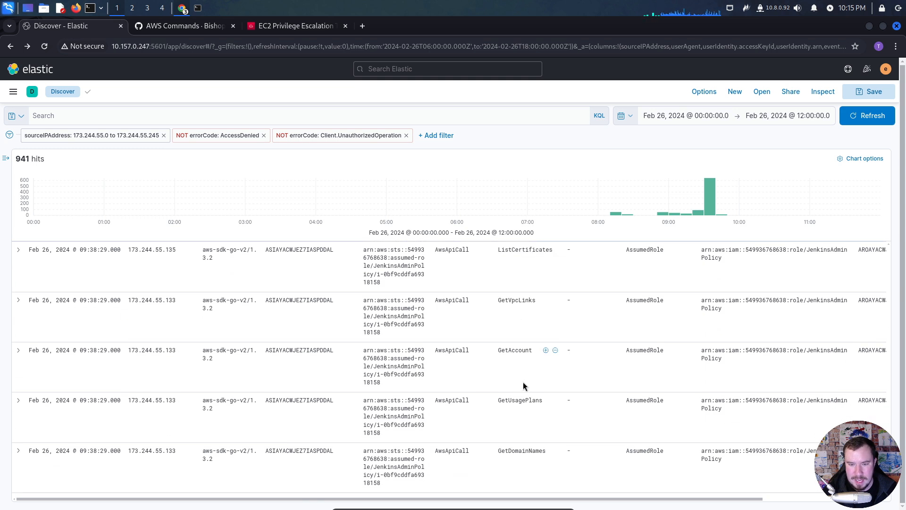
{"action": "scroll", "coordinate": [527, 372], "scroll_direction": "down", "scroll_amount": 2}
{"action": "scroll", "coordinate": [524, 373], "scroll_direction": "down", "scroll_amount": 1}
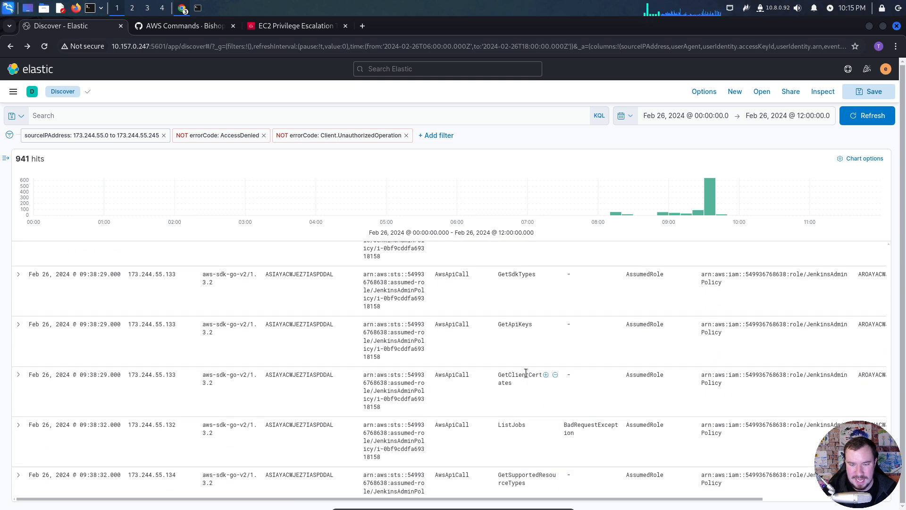
{"action": "scroll", "coordinate": [525, 373], "scroll_direction": "down", "scroll_amount": 2}
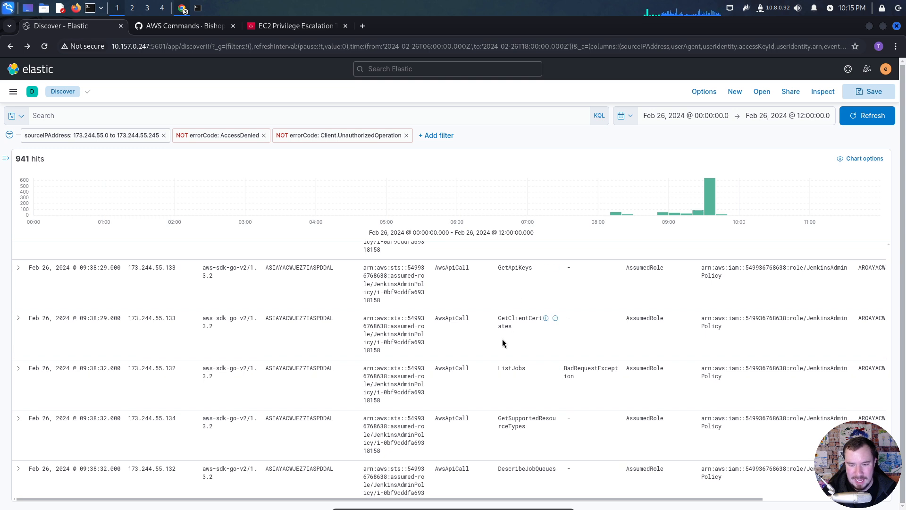
{"action": "scroll", "coordinate": [515, 333], "scroll_direction": "down", "scroll_amount": 3}
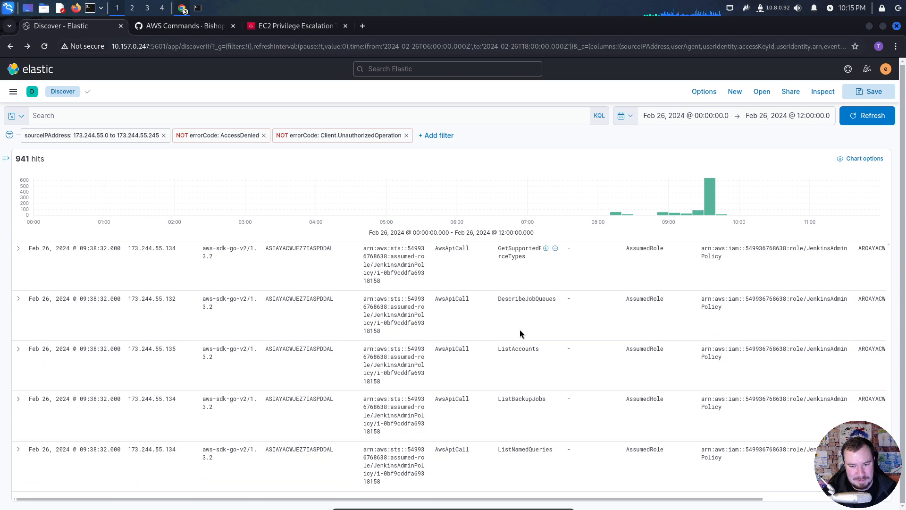
{"action": "scroll", "coordinate": [523, 327], "scroll_direction": "down", "scroll_amount": 3}
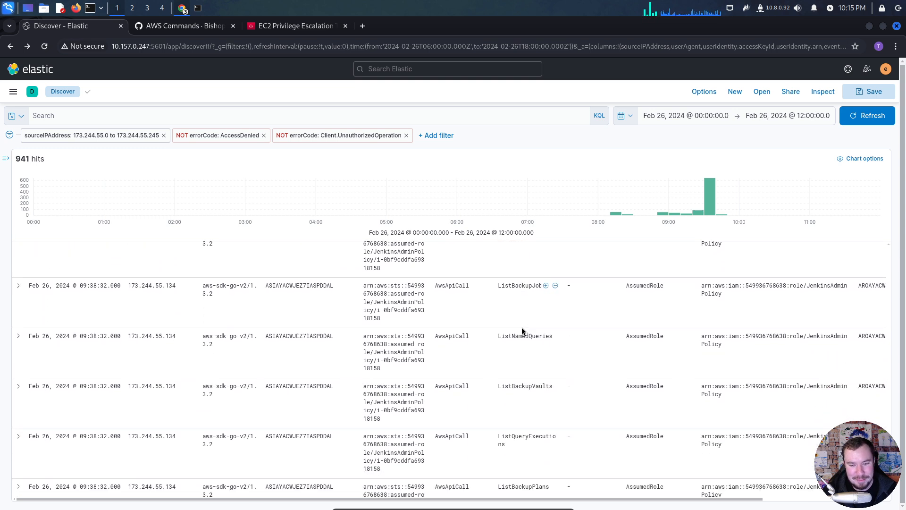
{"action": "scroll", "coordinate": [521, 328], "scroll_direction": "down", "scroll_amount": 5}
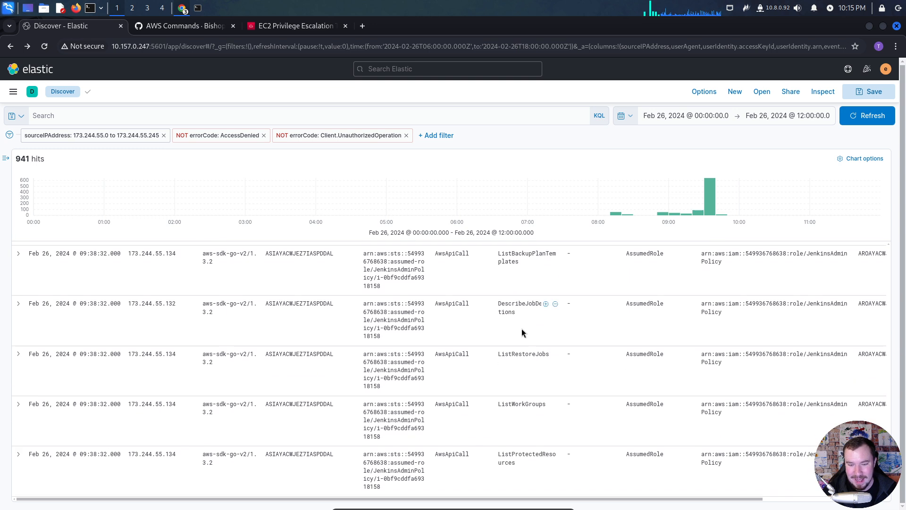
{"action": "scroll", "coordinate": [523, 331], "scroll_direction": "down", "scroll_amount": 4}
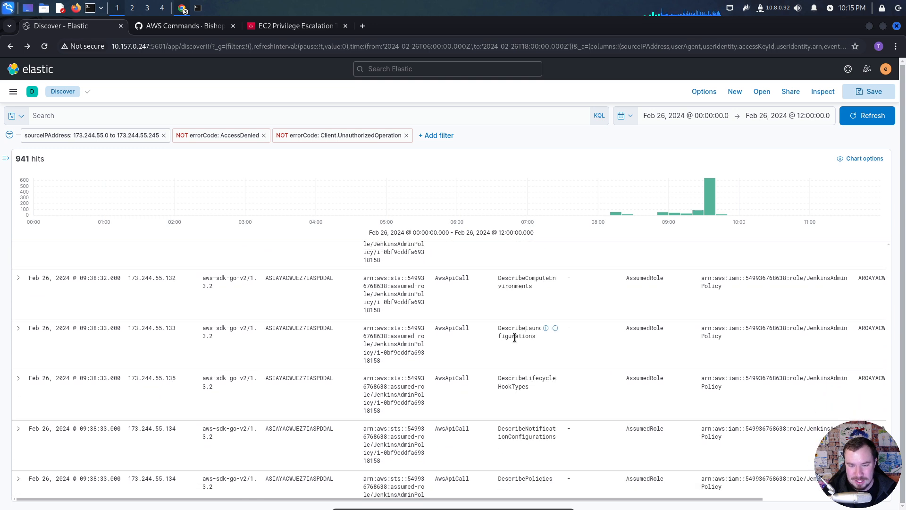
{"action": "scroll", "coordinate": [542, 373], "scroll_direction": "down", "scroll_amount": 5}
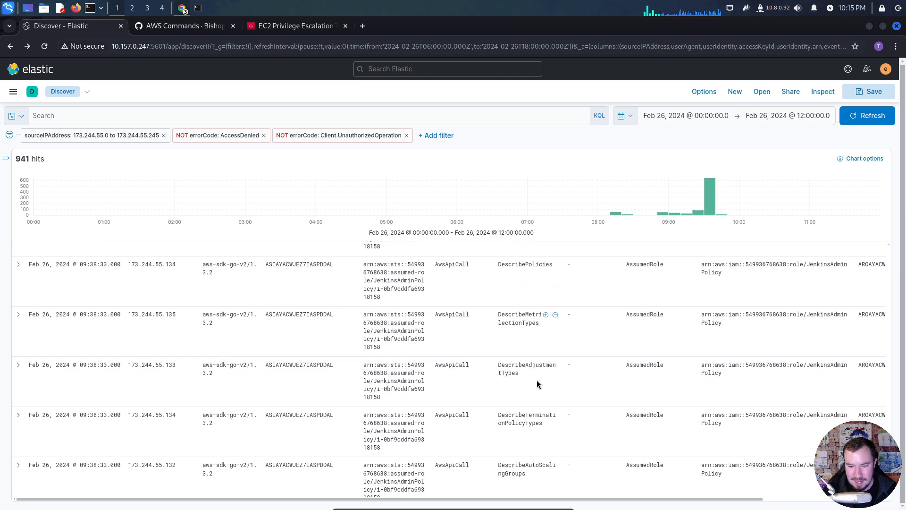
{"action": "scroll", "coordinate": [541, 381], "scroll_direction": "down", "scroll_amount": 5}
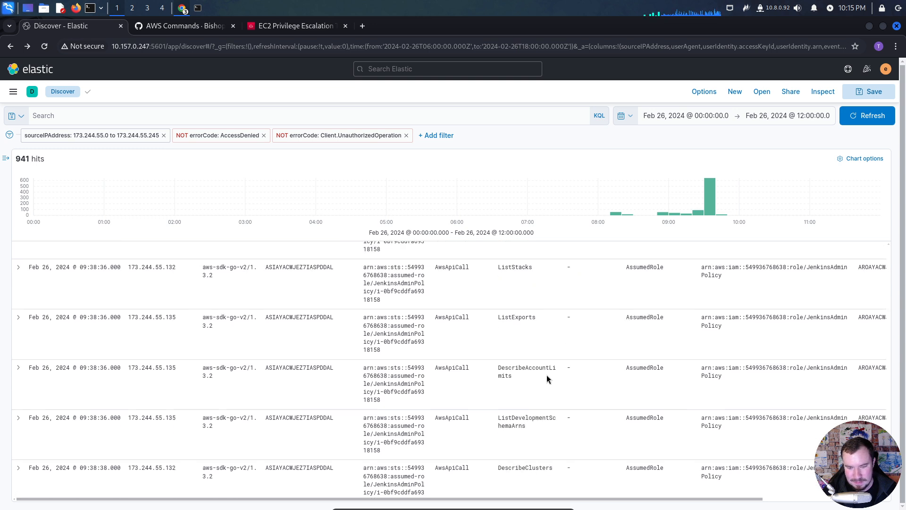
{"action": "scroll", "coordinate": [548, 381], "scroll_direction": "down", "scroll_amount": 5}
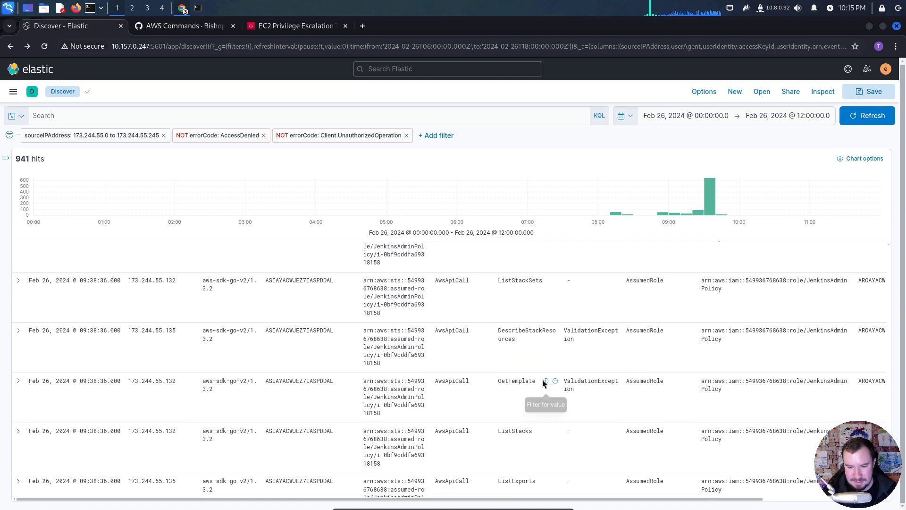
{"action": "scroll", "coordinate": [538, 380], "scroll_direction": "down", "scroll_amount": 5}
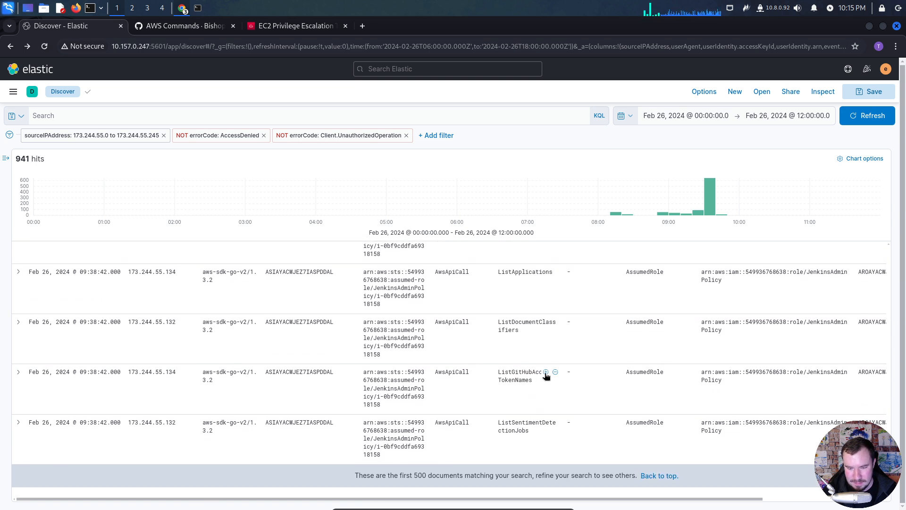
{"action": "scroll", "coordinate": [514, 391], "scroll_direction": "down", "scroll_amount": 5}
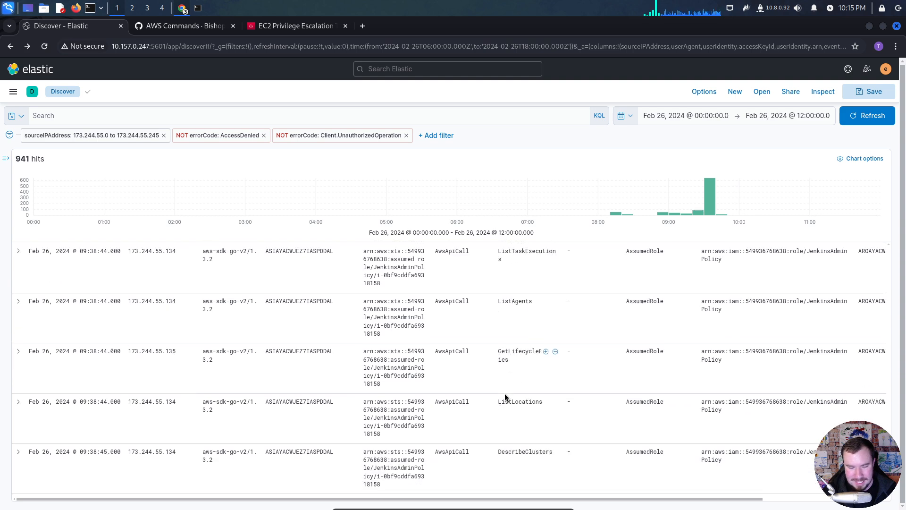
{"action": "scroll", "coordinate": [517, 389], "scroll_direction": "down", "scroll_amount": 5}
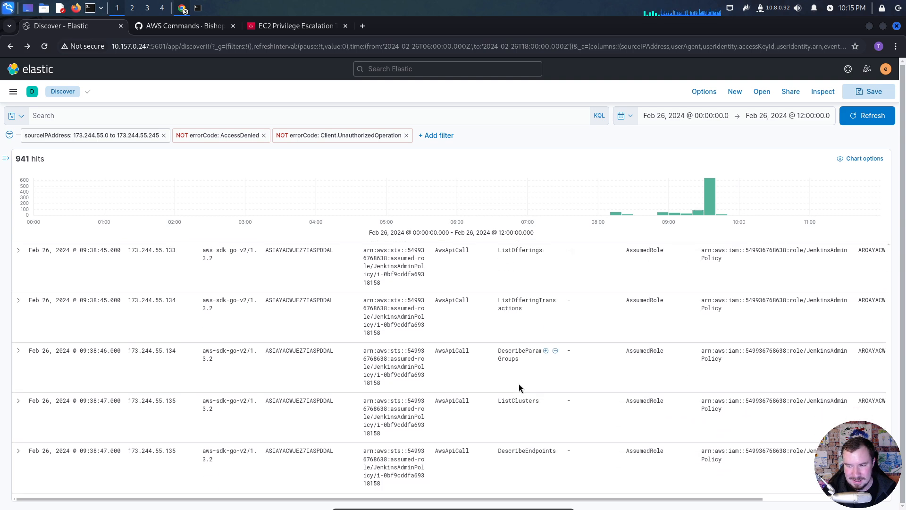
{"action": "scroll", "coordinate": [519, 383], "scroll_direction": "down", "scroll_amount": 2}
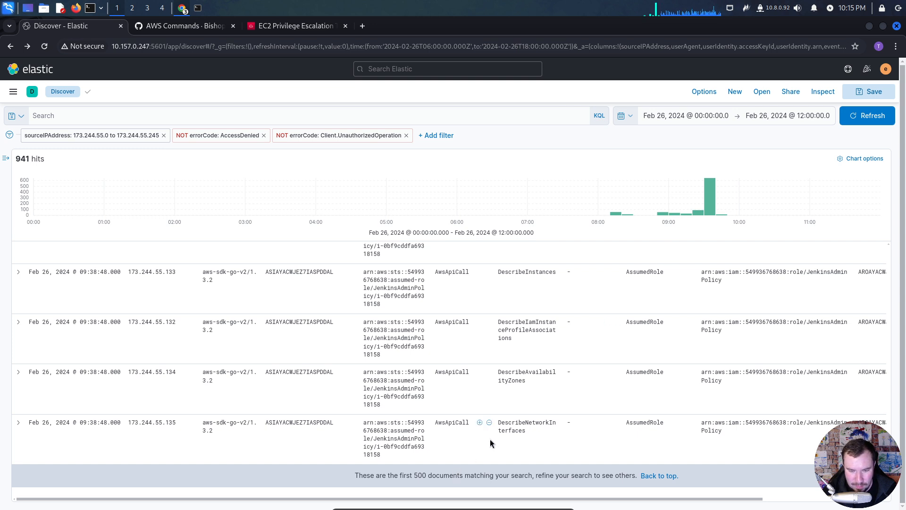
- Narrow the time range to Feb 26, 2024 09:40–09:50 from the histogram and highlight the StopLogging event name
{"action": "left_click", "coordinate": [721, 215]}
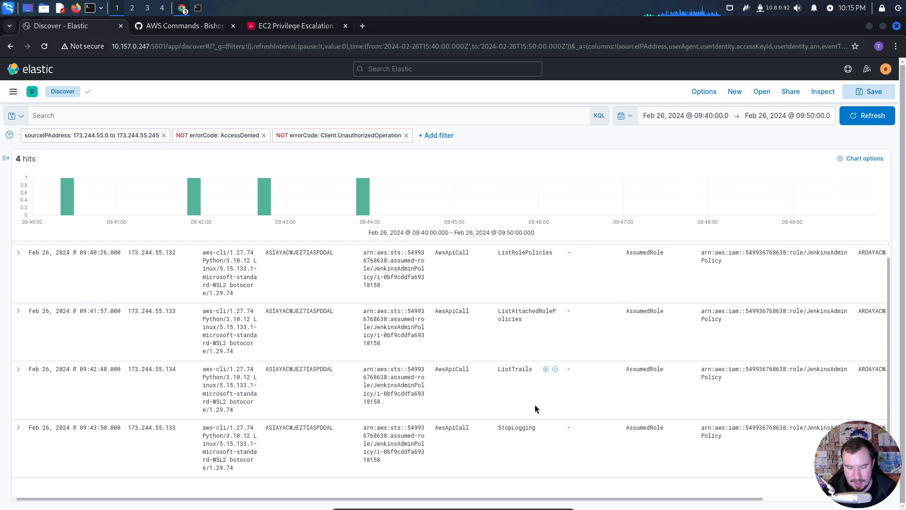
{"action": "scroll", "coordinate": [539, 421], "scroll_direction": "up", "scroll_amount": 1}
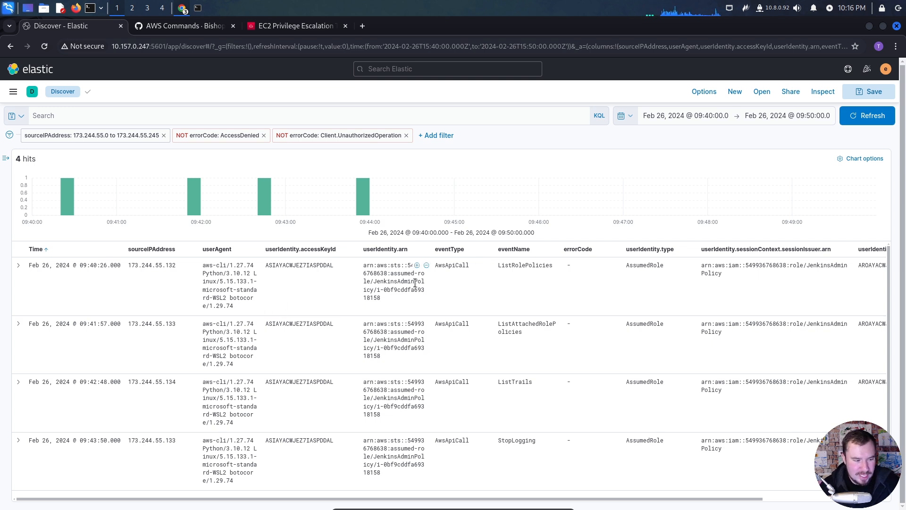
{"action": "left_click_drag", "start_coordinate": [540, 442], "coordinate": [495, 442]}
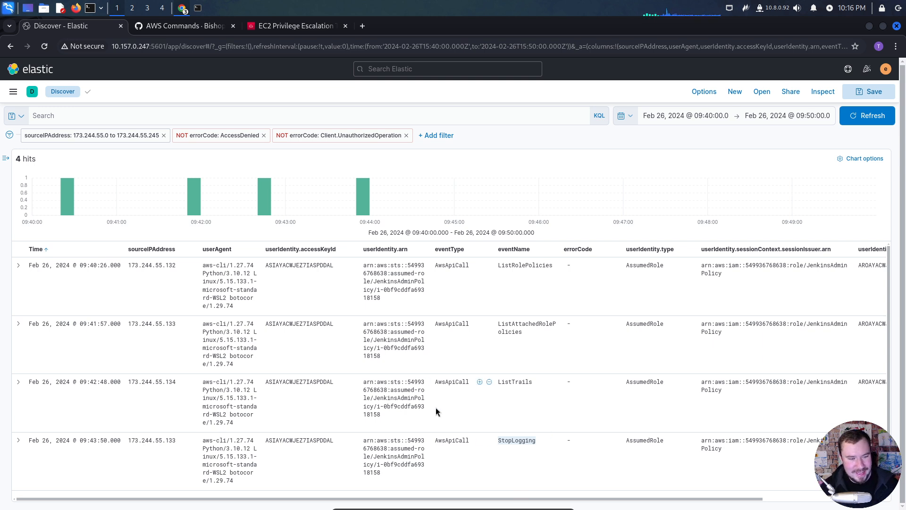
- Switch to the Notion notes and reread the Scenario paragraph about high CPU usage on an EC2 instance
{"action": "key", "text": "alt+Tab"}
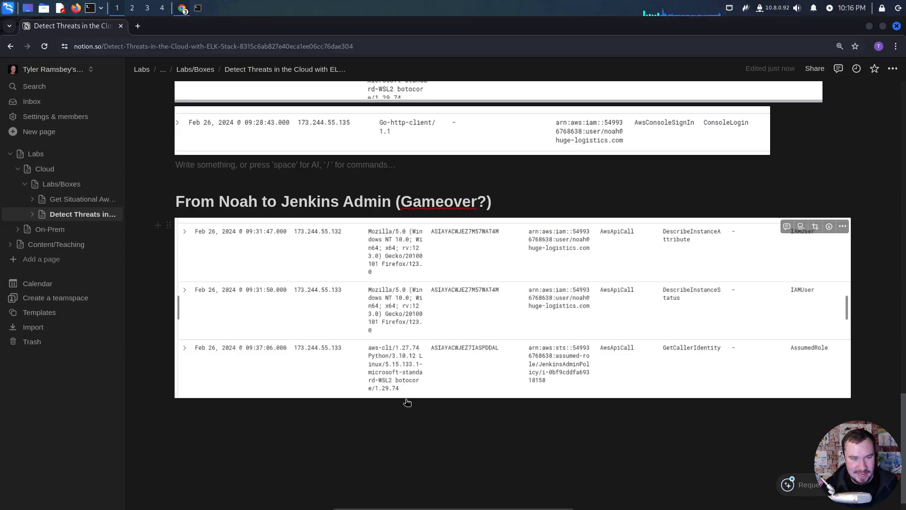
{"action": "scroll", "coordinate": [406, 402], "scroll_direction": "up", "scroll_amount": 20}
{"action": "scroll", "coordinate": [403, 397], "scroll_direction": "up", "scroll_amount": 8}
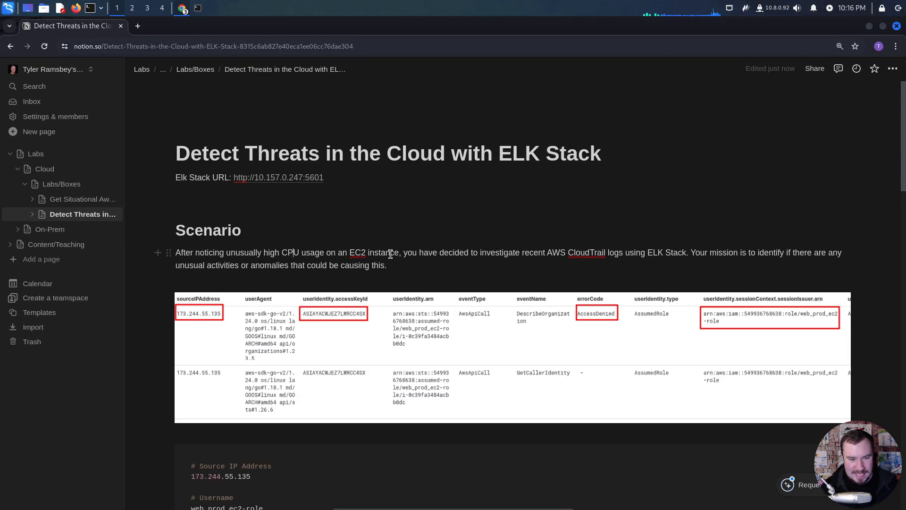
{"action": "left_click_drag", "start_coordinate": [395, 254], "coordinate": [349, 253]}
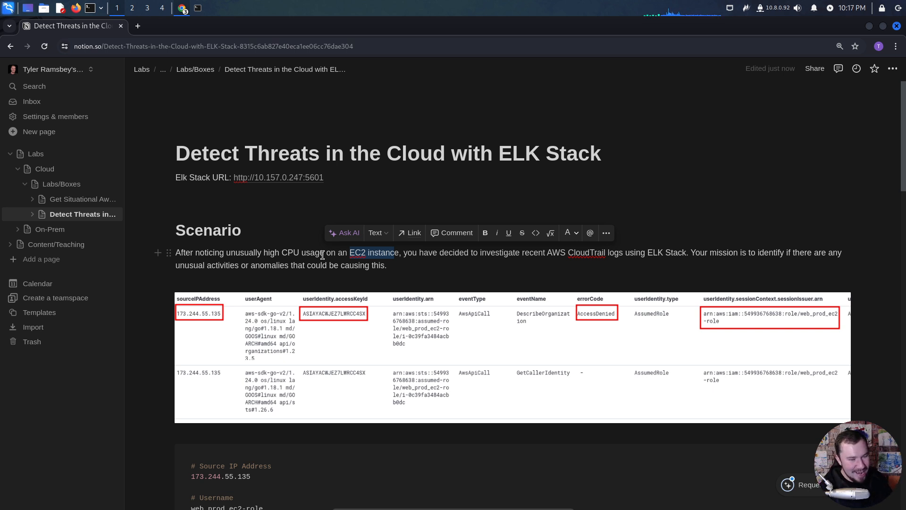
{"action": "left_click", "coordinate": [446, 271]}
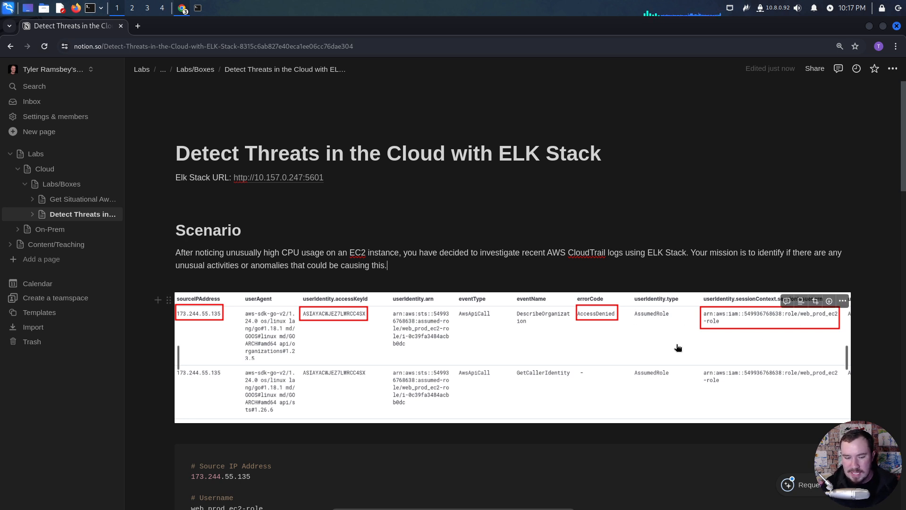
- Review the notes on the suspicious IP and the movement from EC2 to the shipping data user via Lambda variables
{"action": "scroll", "coordinate": [487, 268], "scroll_direction": "down", "scroll_amount": 8}
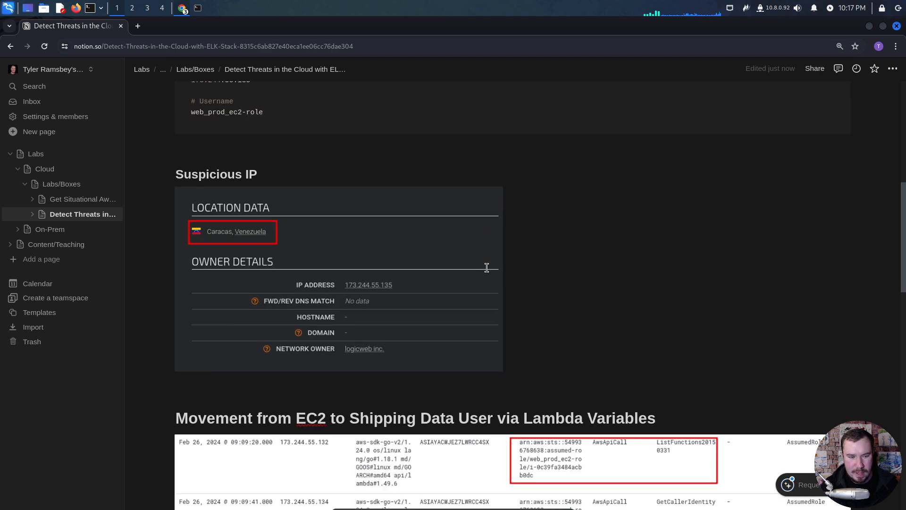
{"action": "scroll", "coordinate": [561, 266], "scroll_direction": "down", "scroll_amount": 2}
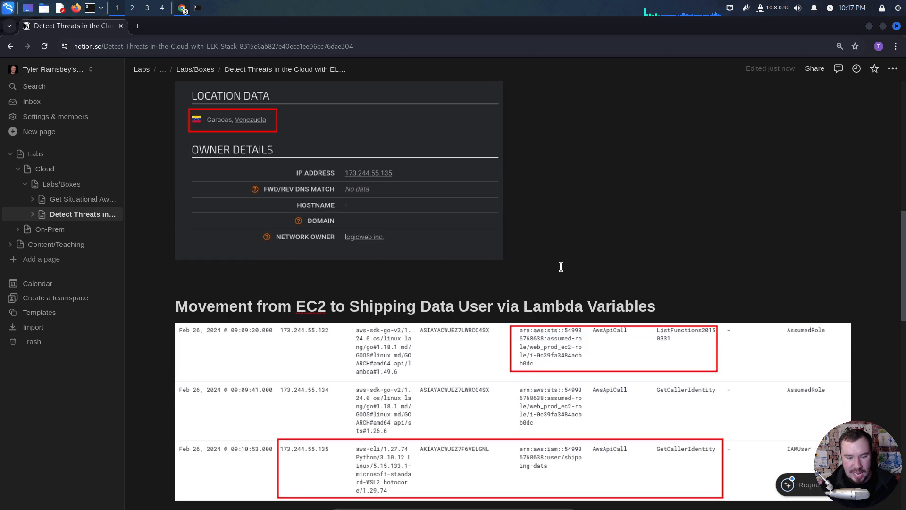
{"action": "scroll", "coordinate": [561, 267], "scroll_direction": "down", "scroll_amount": 1}
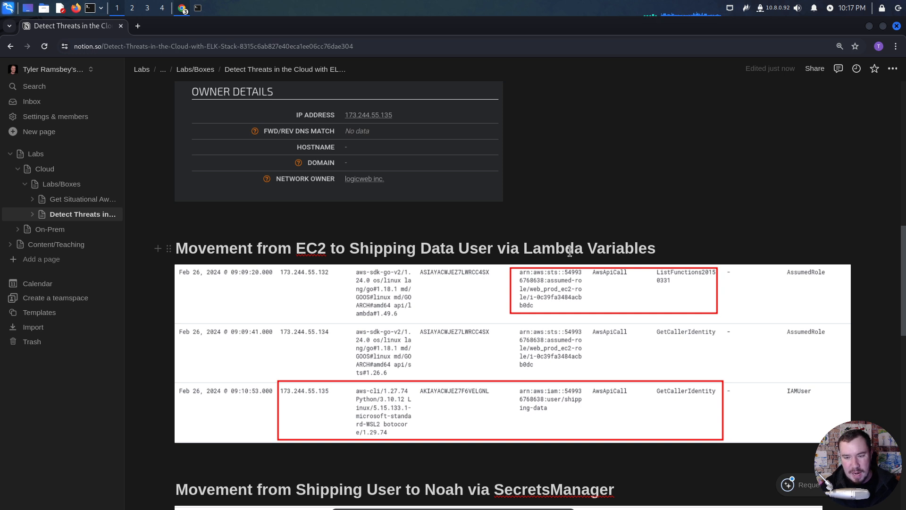
{"action": "left_click_drag", "start_coordinate": [326, 249], "coordinate": [296, 249]}
{"action": "left_click", "coordinate": [385, 249]}
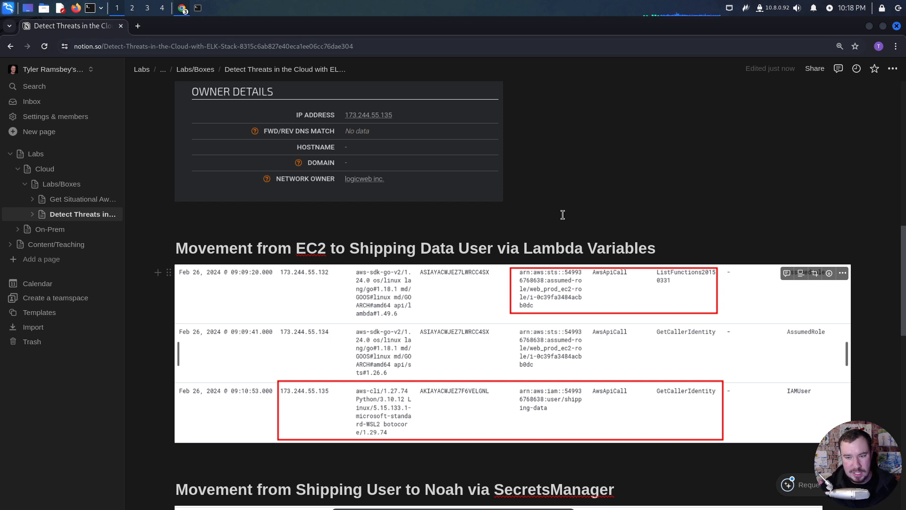
- Review the SecretsManager section of the notes, from the shipping user's ListUsers call to the ConsoleLogin event
{"action": "scroll", "coordinate": [565, 275], "scroll_direction": "down", "scroll_amount": 1}
{"action": "scroll", "coordinate": [565, 275], "scroll_direction": "down", "scroll_amount": 2}
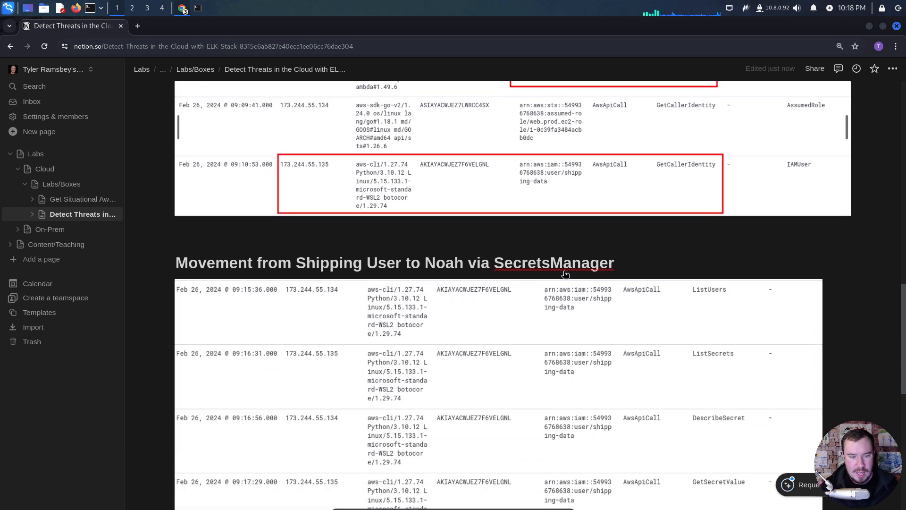
{"action": "scroll", "coordinate": [561, 269], "scroll_direction": "down", "scroll_amount": 1}
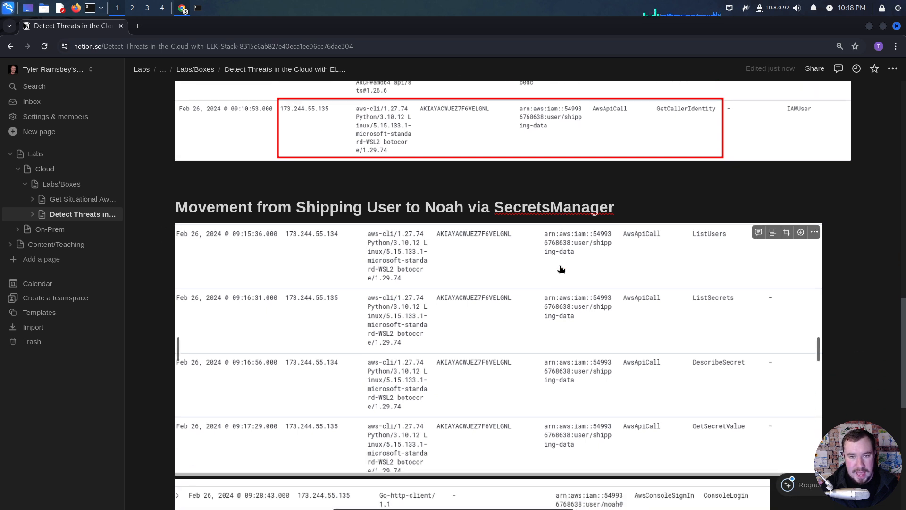
{"action": "scroll", "coordinate": [560, 269], "scroll_direction": "up", "scroll_amount": 2}
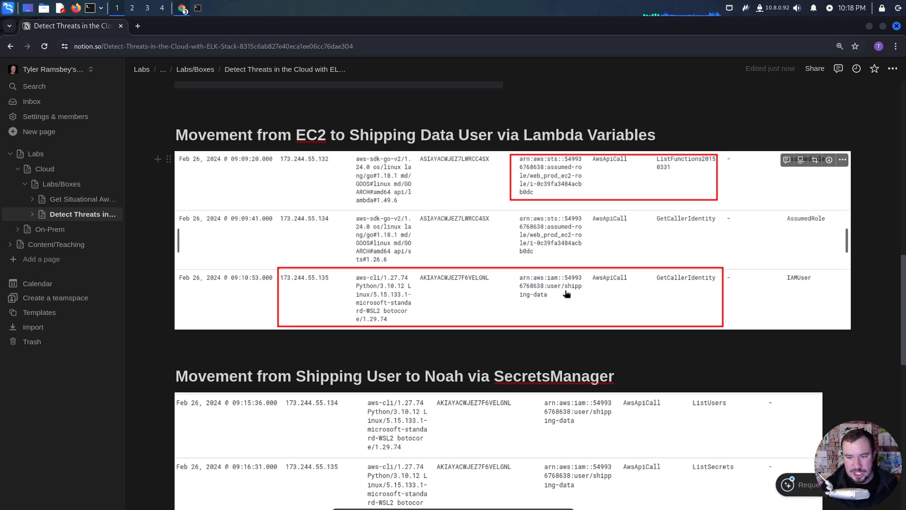
{"action": "scroll", "coordinate": [538, 336], "scroll_direction": "down", "scroll_amount": 2}
{"action": "scroll", "coordinate": [538, 336], "scroll_direction": "down", "scroll_amount": 1}
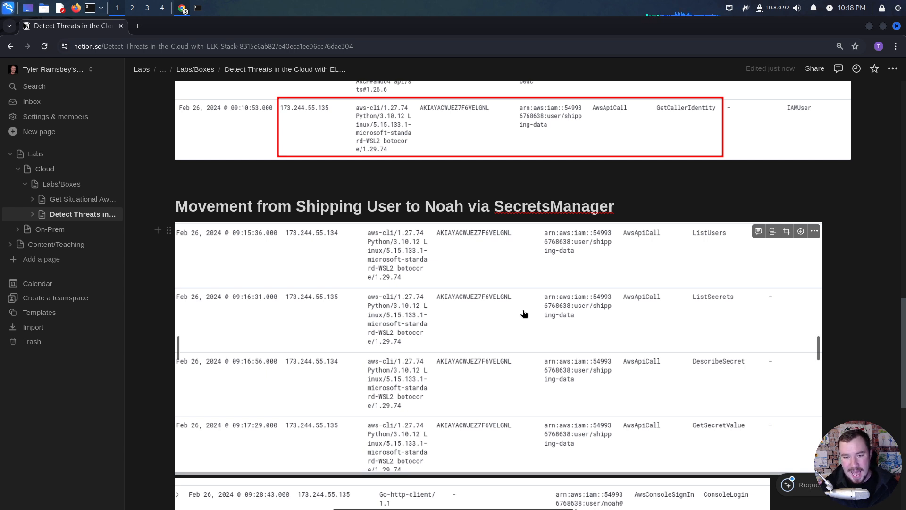
{"action": "scroll", "coordinate": [524, 313], "scroll_direction": "down", "scroll_amount": 3}
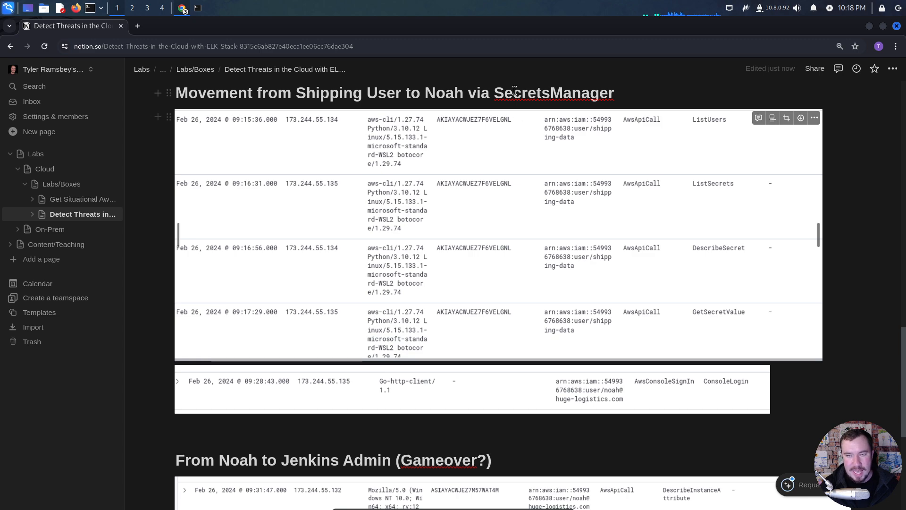
{"action": "left_click_drag", "start_coordinate": [495, 92], "coordinate": [596, 90]}
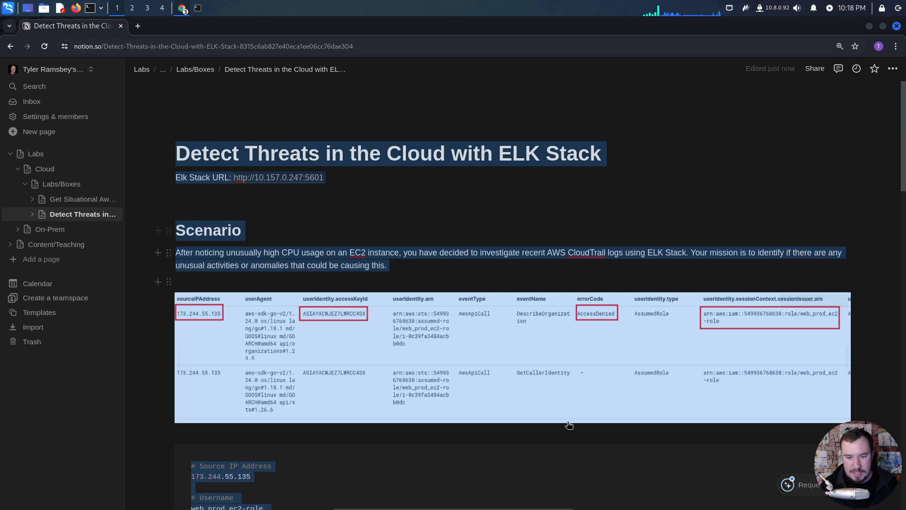
{"action": "left_click", "coordinate": [558, 458]}
{"action": "scroll", "coordinate": [557, 457], "scroll_direction": "down", "scroll_amount": 20}
{"action": "scroll", "coordinate": [558, 457], "scroll_direction": "down", "scroll_amount": 5}
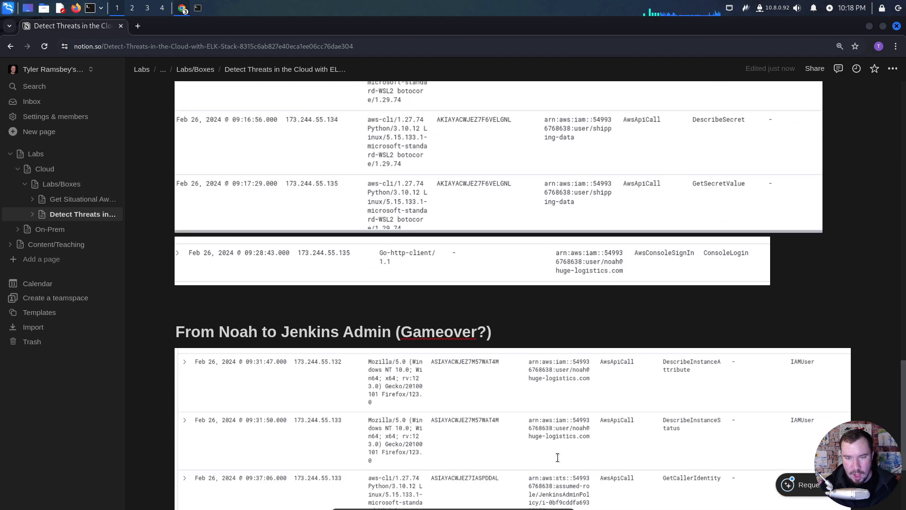
{"action": "scroll", "coordinate": [558, 457], "scroll_direction": "up", "scroll_amount": 5}
{"action": "scroll", "coordinate": [558, 457], "scroll_direction": "down", "scroll_amount": 4}
{"action": "scroll", "coordinate": [557, 457], "scroll_direction": "up", "scroll_amount": 3}
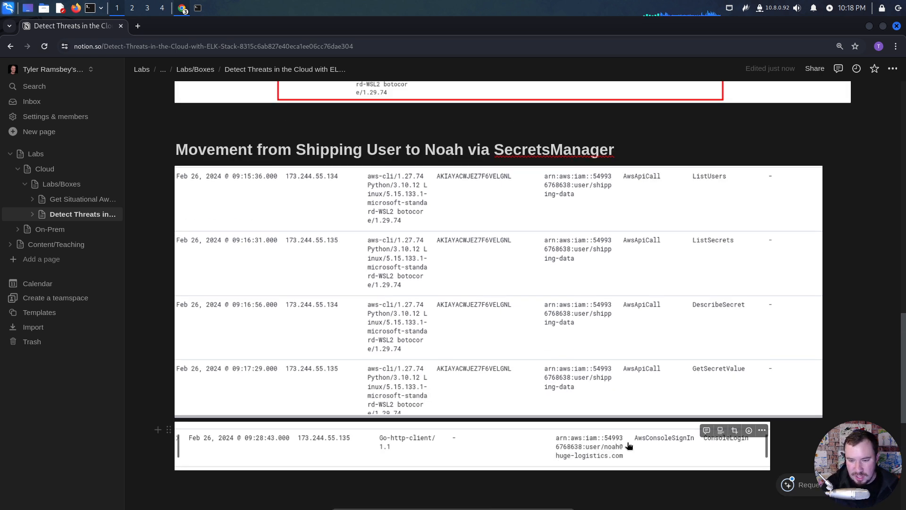
- Review the Jenkins Admin (Gameover?) section and place the cursor on the blank line below its screenshot
{"action": "scroll", "coordinate": [605, 444], "scroll_direction": "down", "scroll_amount": 2}
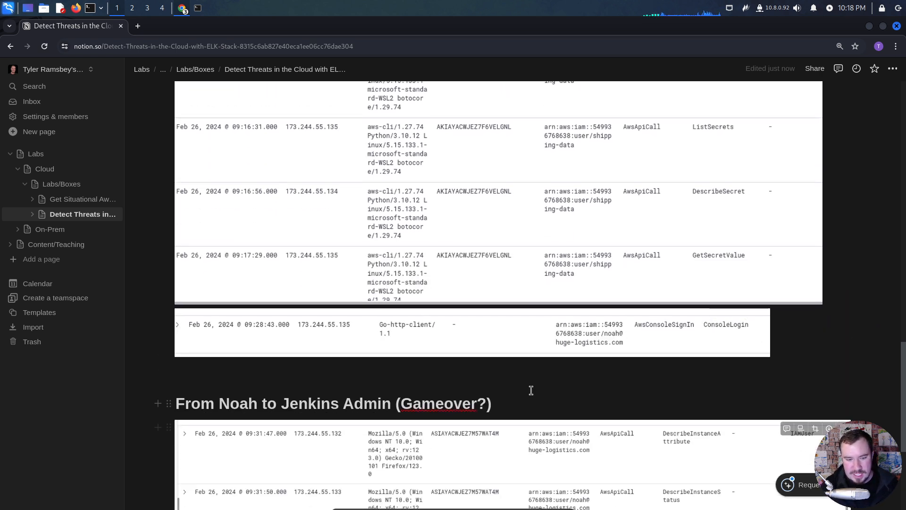
{"action": "scroll", "coordinate": [531, 391], "scroll_direction": "down", "scroll_amount": 1}
{"action": "scroll", "coordinate": [531, 391], "scroll_direction": "down", "scroll_amount": 1}
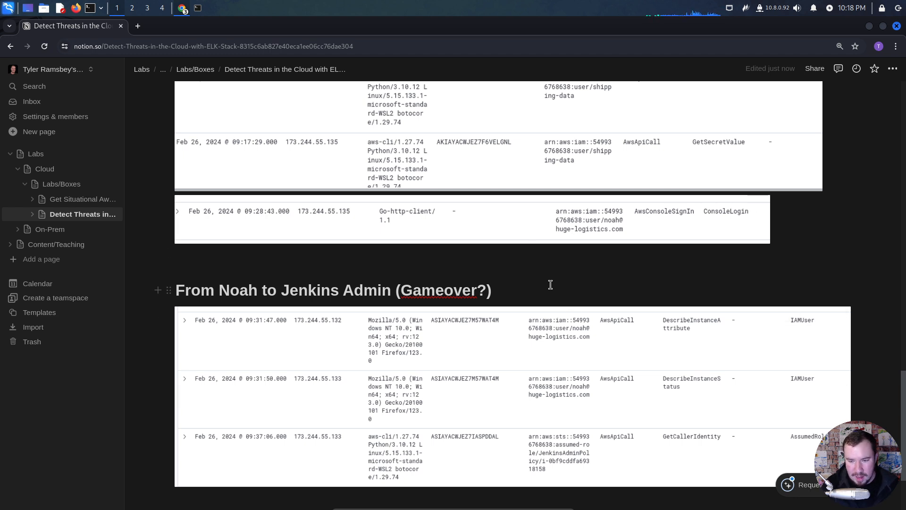
{"action": "scroll", "coordinate": [536, 285], "scroll_direction": "down", "scroll_amount": 2}
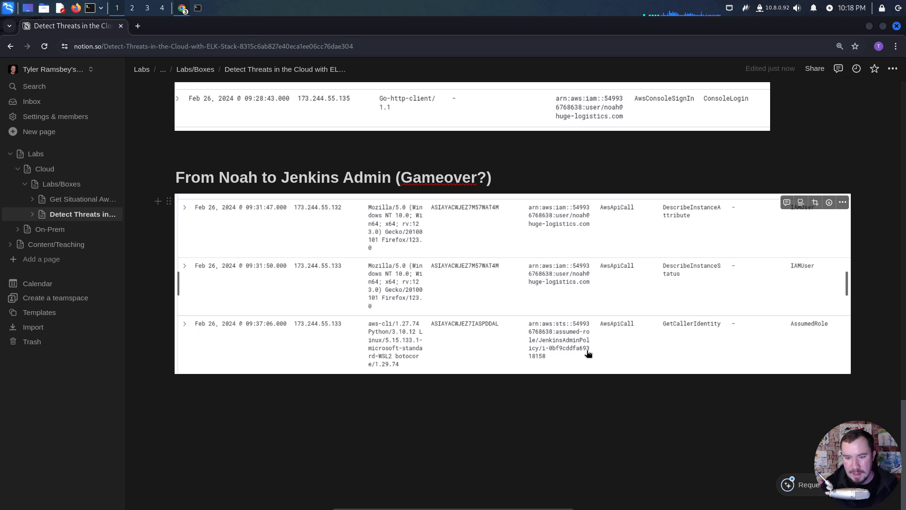
{"action": "left_click", "coordinate": [566, 382]}
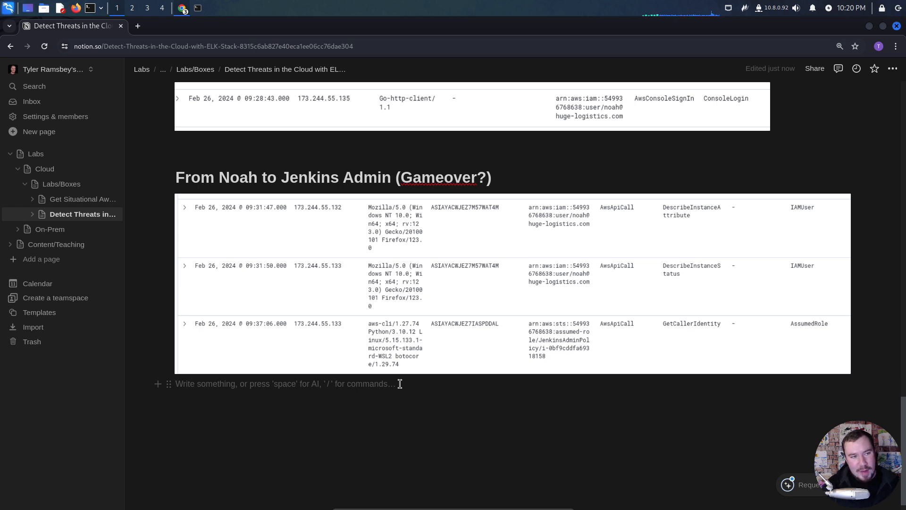
- Switch to the Pwned Labs walkthrough and read the instructions on setting the time range and inspecting the histogram
{"action": "left_click", "coordinate": [262, 162]}
{"action": "key", "text": "alt+Tab"}
{"action": "key", "text": "alt+Tab"}
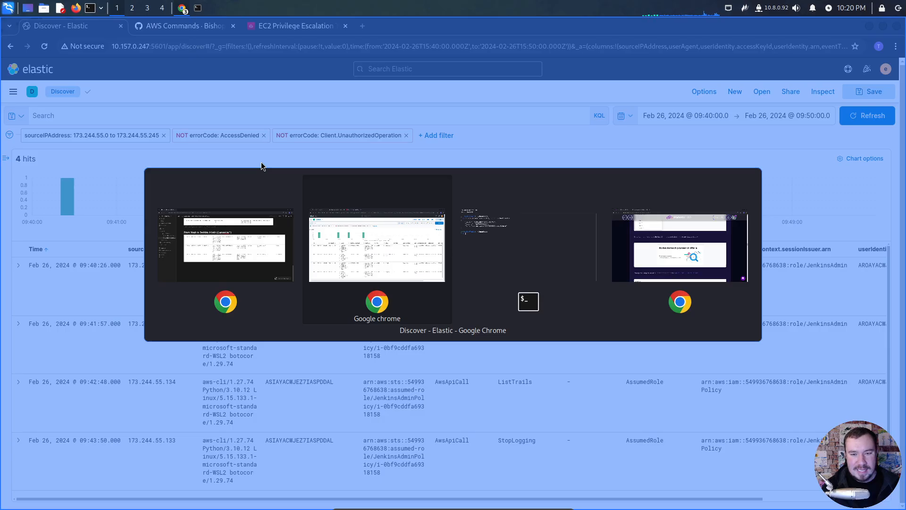
{"action": "key", "text": "alt+Tab"}
{"action": "key", "text": "alt+Tab"}
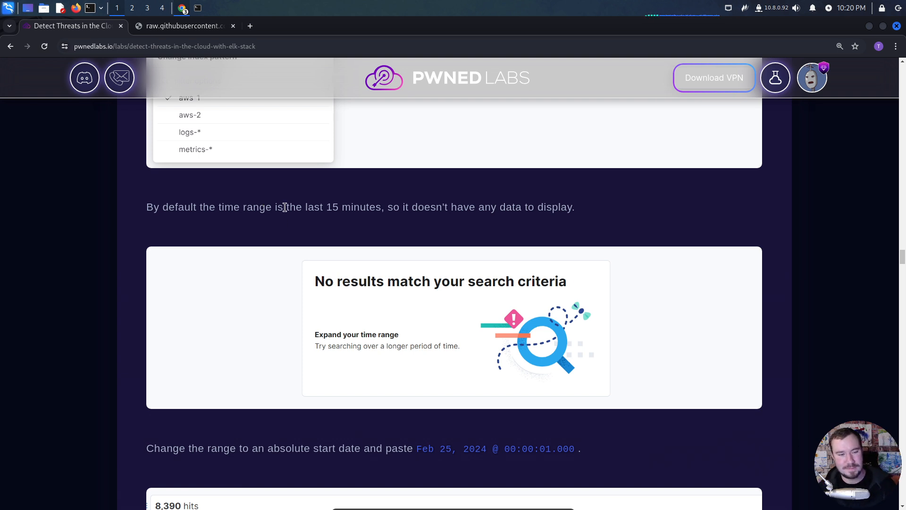
{"action": "scroll", "coordinate": [257, 258], "scroll_direction": "down", "scroll_amount": 4}
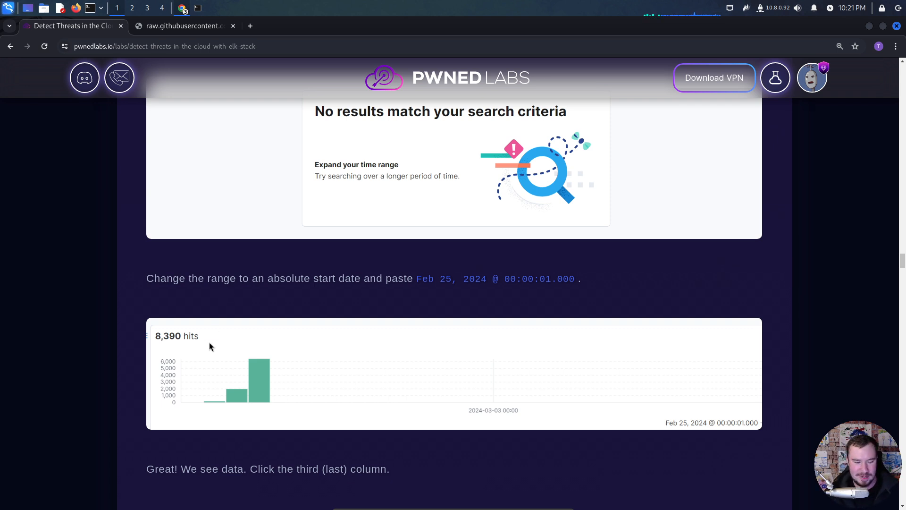
{"action": "scroll", "coordinate": [210, 357], "scroll_direction": "down", "scroll_amount": 4}
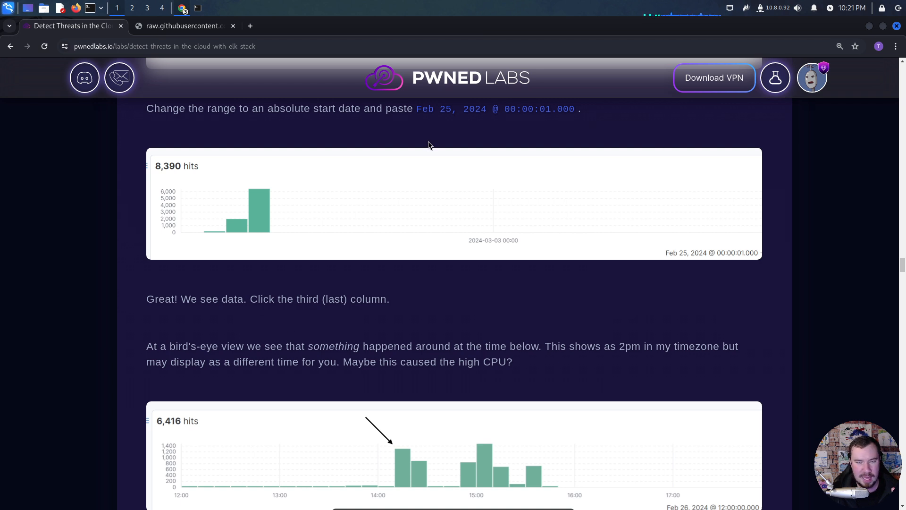
- Open the Pwned Labs dashboard in a new tab and glance over its lab list
{"action": "middle_click", "coordinate": [461, 86]}
{"action": "left_click", "coordinate": [189, 27]}
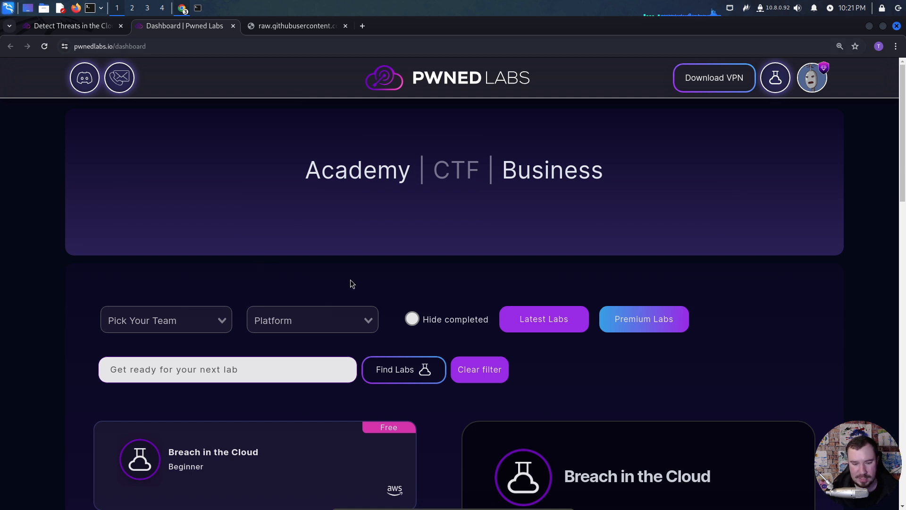
{"action": "scroll", "coordinate": [377, 265], "scroll_direction": "down", "scroll_amount": 3}
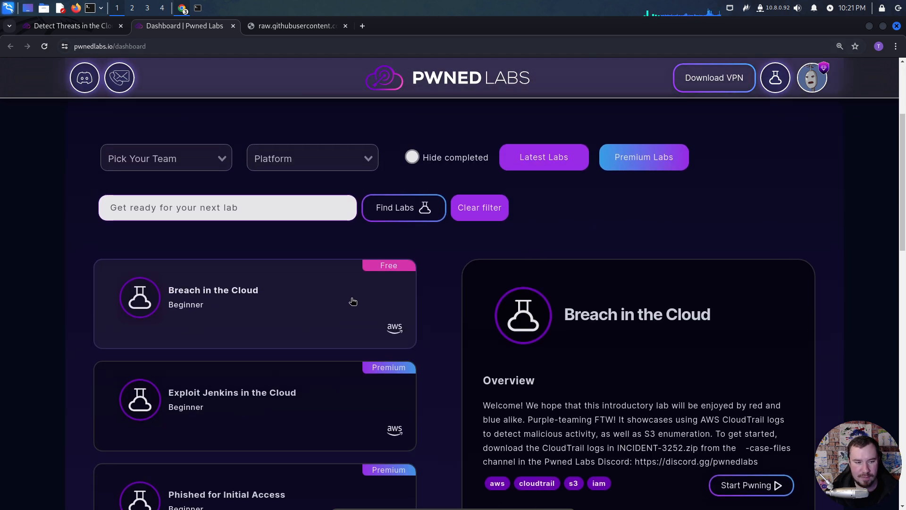
{"action": "scroll", "coordinate": [353, 301], "scroll_direction": "up", "scroll_amount": 3}
- Check the platform and team filter options, filter the labs by Azure and browse the matching list
{"action": "left_click", "coordinate": [309, 315]}
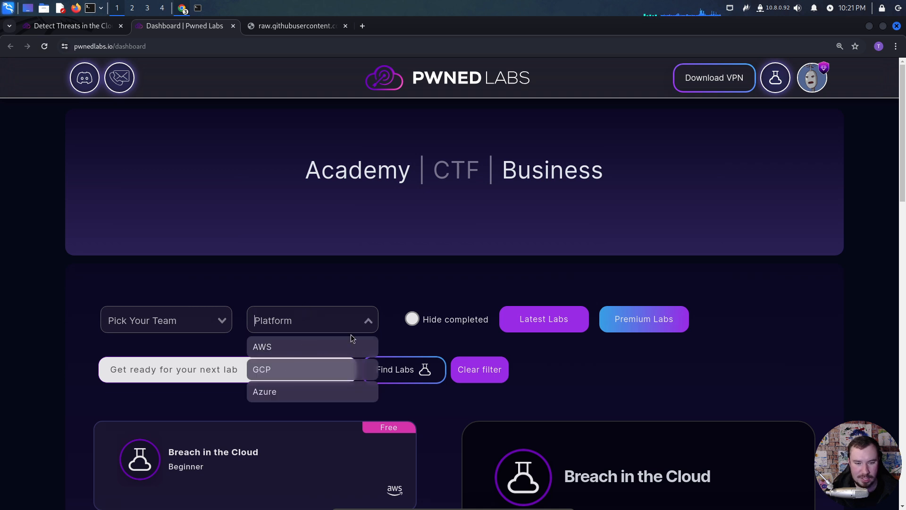
{"action": "left_click", "coordinate": [391, 340]}
{"action": "left_click", "coordinate": [199, 321]}
{"action": "left_click", "coordinate": [231, 300]}
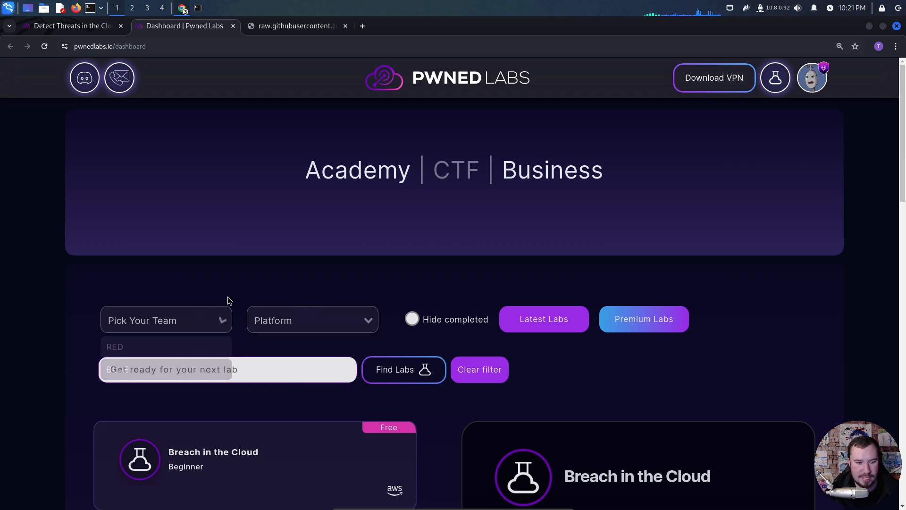
{"action": "left_click", "coordinate": [277, 327]}
{"action": "left_click", "coordinate": [268, 392]}
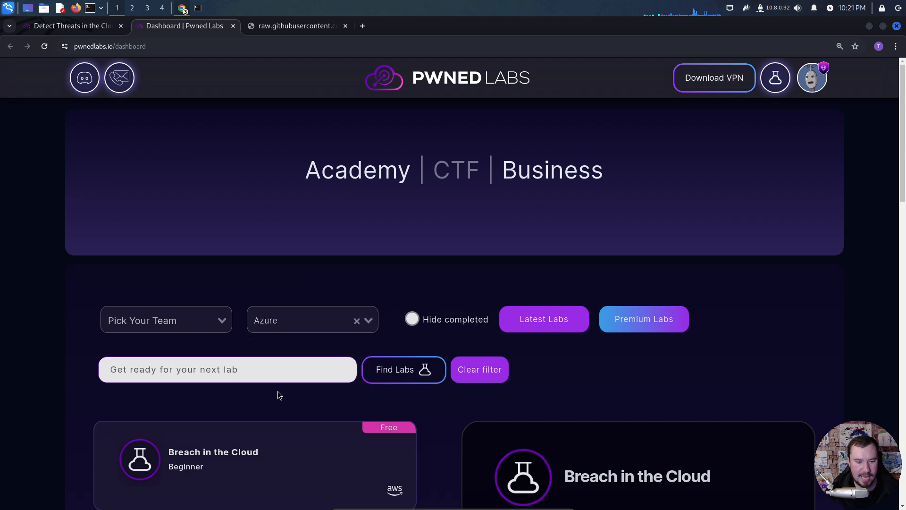
{"action": "scroll", "coordinate": [305, 348], "scroll_direction": "down", "scroll_amount": 1}
{"action": "scroll", "coordinate": [305, 348], "scroll_direction": "down", "scroll_amount": 15}
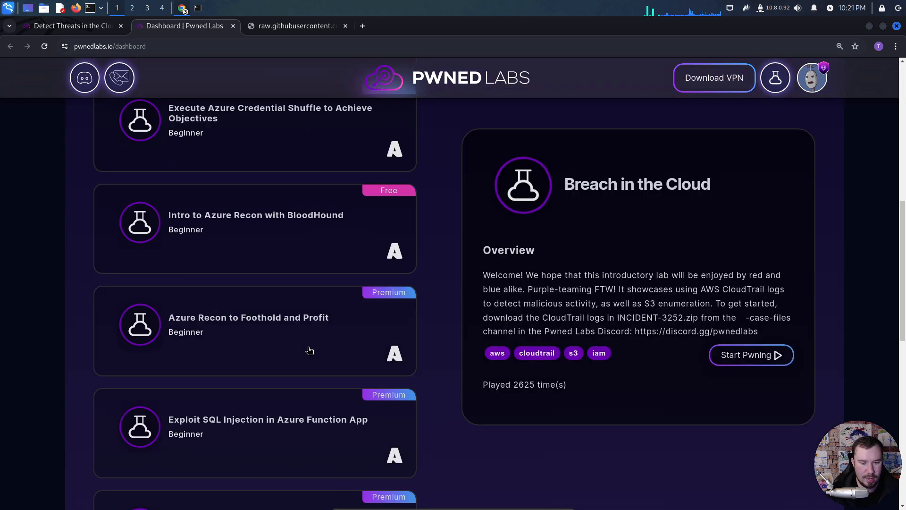
{"action": "scroll", "coordinate": [312, 333], "scroll_direction": "up", "scroll_amount": 15}
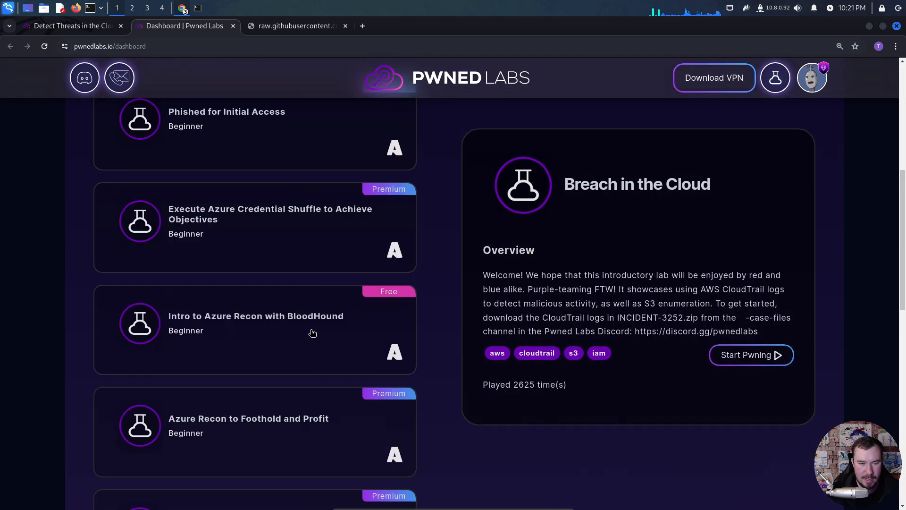
- Change the platform filter to AWS, load more labs and browse the AWS lab list
{"action": "left_click", "coordinate": [316, 325]}
{"action": "left_click", "coordinate": [294, 350]}
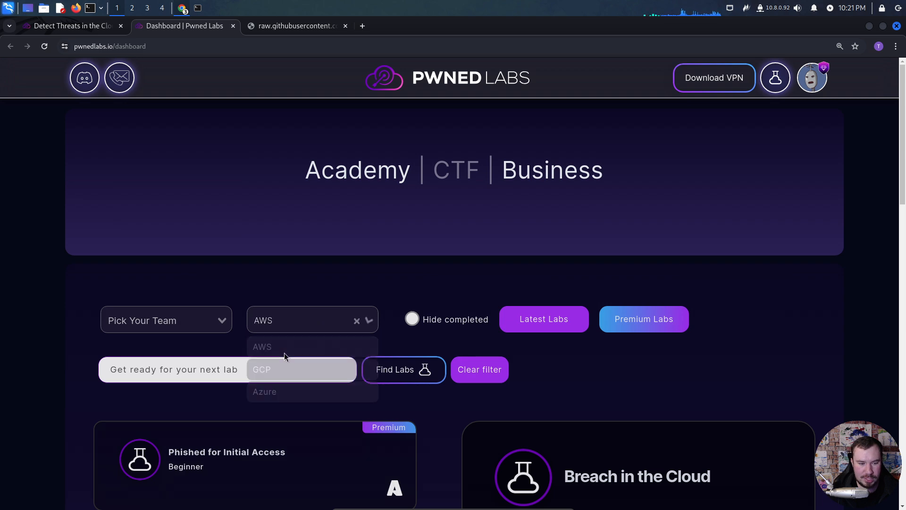
{"action": "scroll", "coordinate": [328, 358], "scroll_direction": "down", "scroll_amount": 6}
{"action": "scroll", "coordinate": [326, 349], "scroll_direction": "down", "scroll_amount": 10}
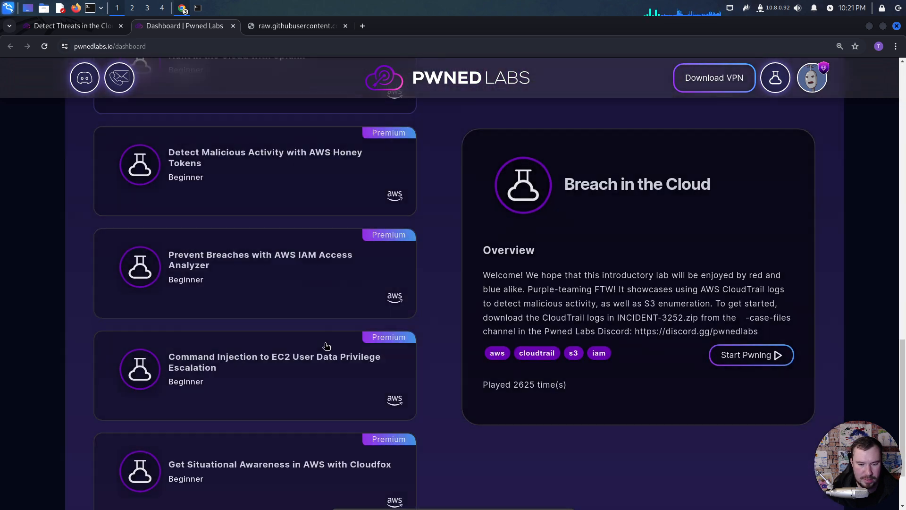
{"action": "scroll", "coordinate": [331, 359], "scroll_direction": "down", "scroll_amount": 15}
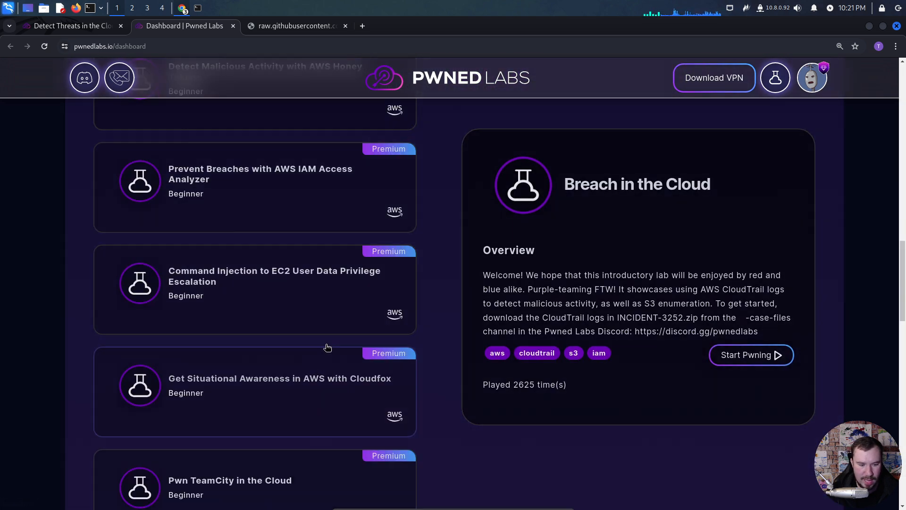
{"action": "scroll", "coordinate": [348, 314], "scroll_direction": "down", "scroll_amount": 3}
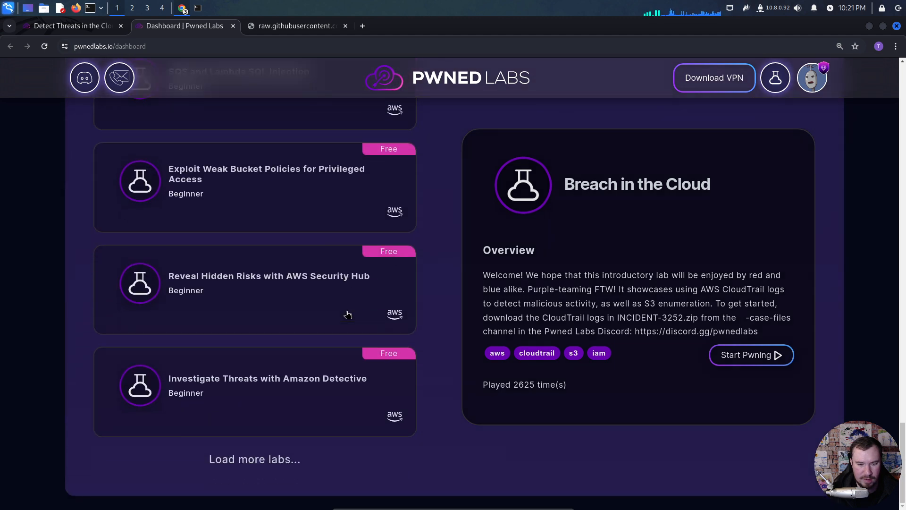
{"action": "left_click", "coordinate": [239, 457]}
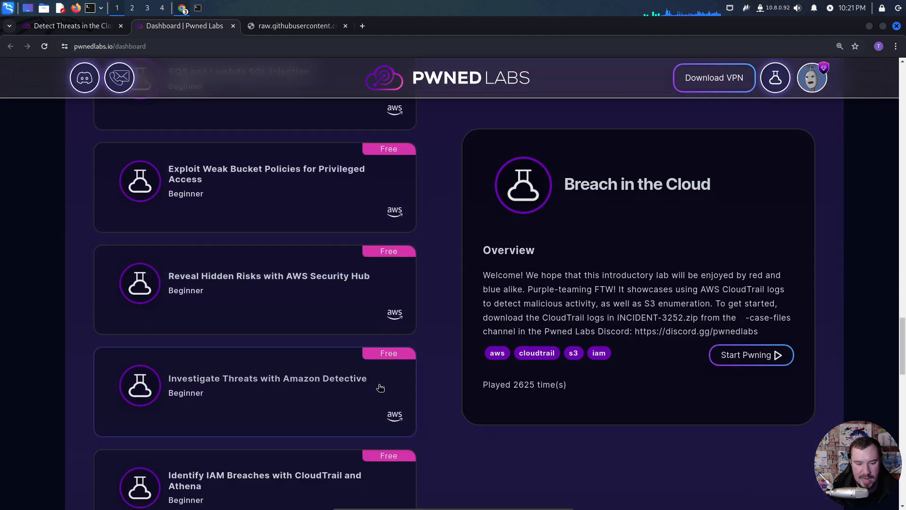
{"action": "scroll", "coordinate": [377, 392], "scroll_direction": "down", "scroll_amount": 13}
{"action": "scroll", "coordinate": [387, 373], "scroll_direction": "down", "scroll_amount": 9}
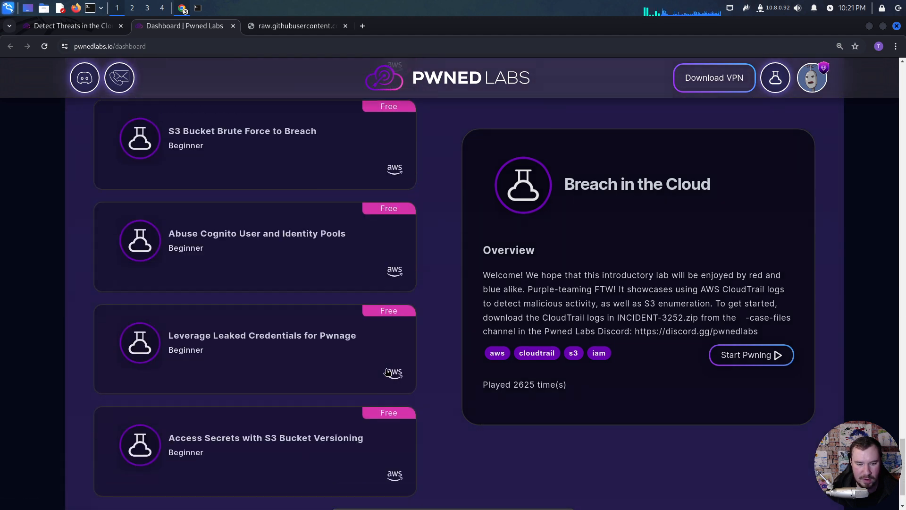
{"action": "scroll", "coordinate": [409, 400], "scroll_direction": "up", "scroll_amount": 20}
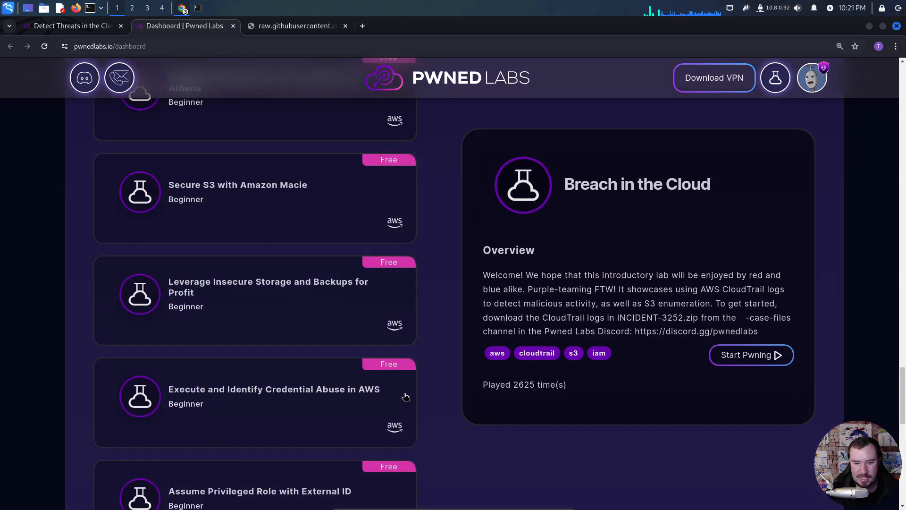
{"action": "scroll", "coordinate": [409, 387], "scroll_direction": "up", "scroll_amount": 20}
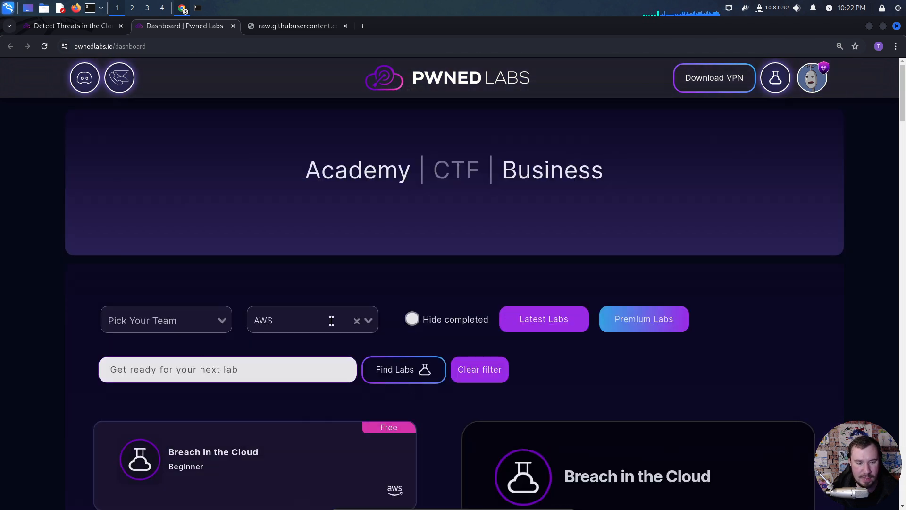
- Change the platform filter to GCP, glance over the matching labs and reopen the platform options
{"action": "left_click", "coordinate": [331, 321]}
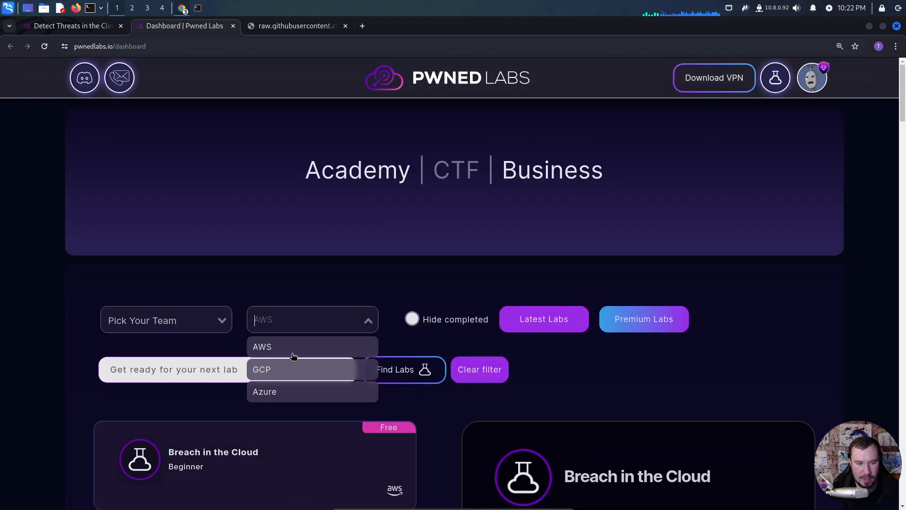
{"action": "left_click", "coordinate": [271, 373]}
{"action": "scroll", "coordinate": [397, 392], "scroll_direction": "down", "scroll_amount": 10}
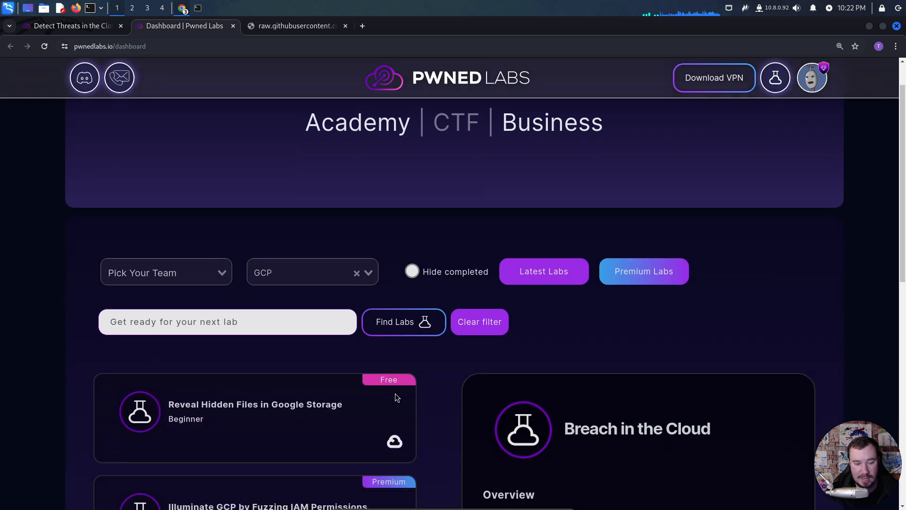
{"action": "scroll", "coordinate": [406, 381], "scroll_direction": "up", "scroll_amount": 10}
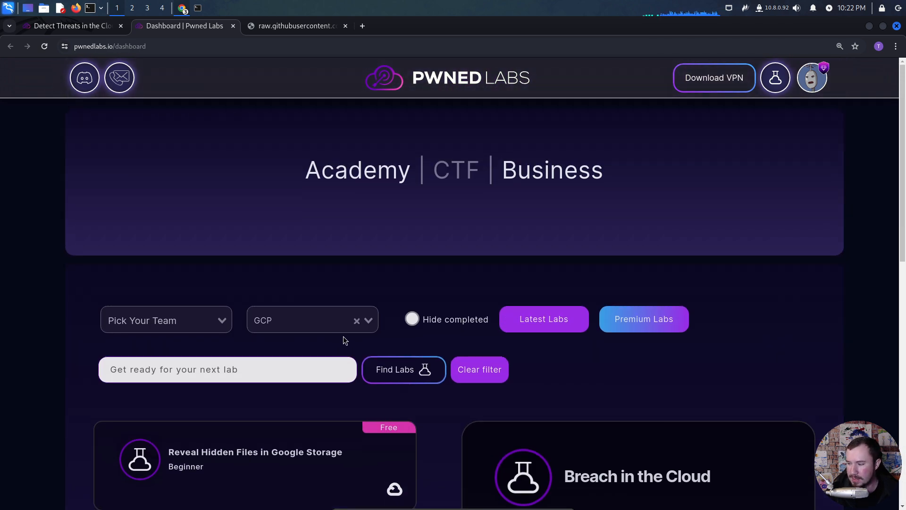
{"action": "left_click", "coordinate": [325, 321]}
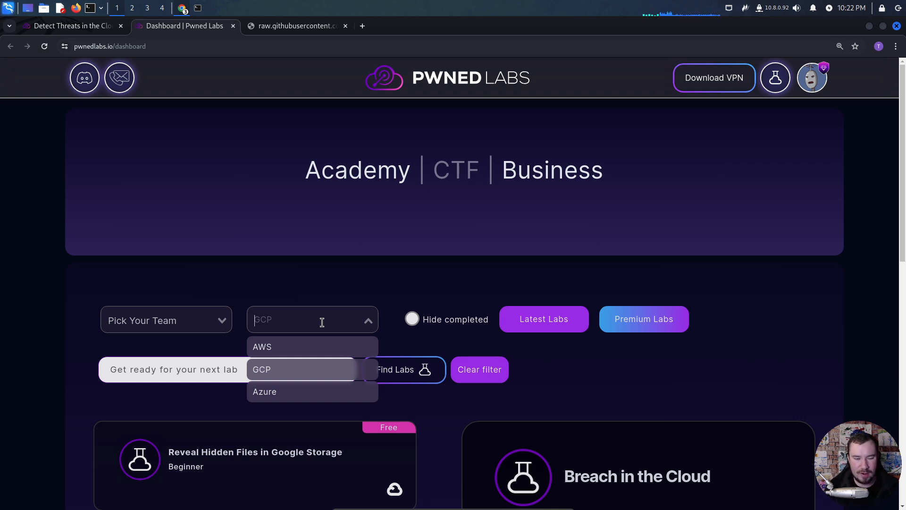
- Return to the ELK Stack lab walkthrough, read the histogram and activity spike section, and dismiss the Windows Security notification
{"action": "left_click", "coordinate": [84, 28]}
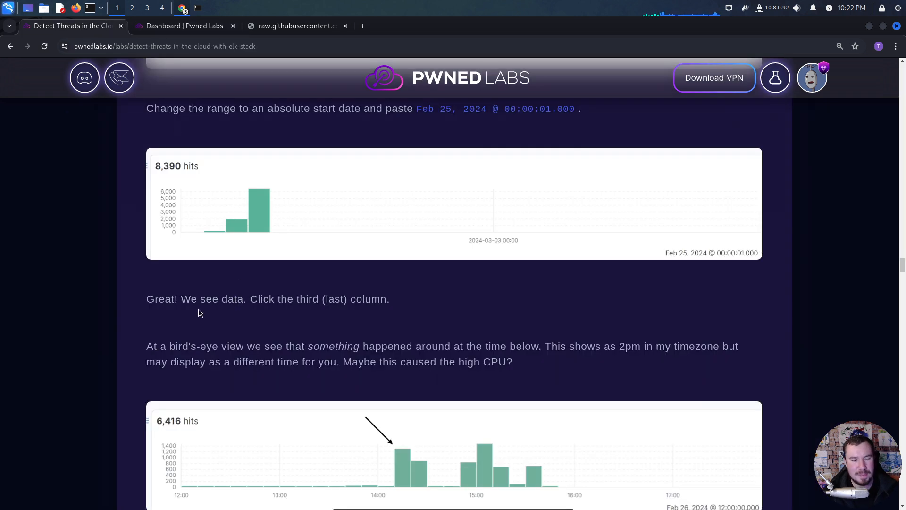
{"action": "scroll", "coordinate": [184, 321], "scroll_direction": "down", "scroll_amount": 1}
{"action": "scroll", "coordinate": [186, 319], "scroll_direction": "down", "scroll_amount": 1}
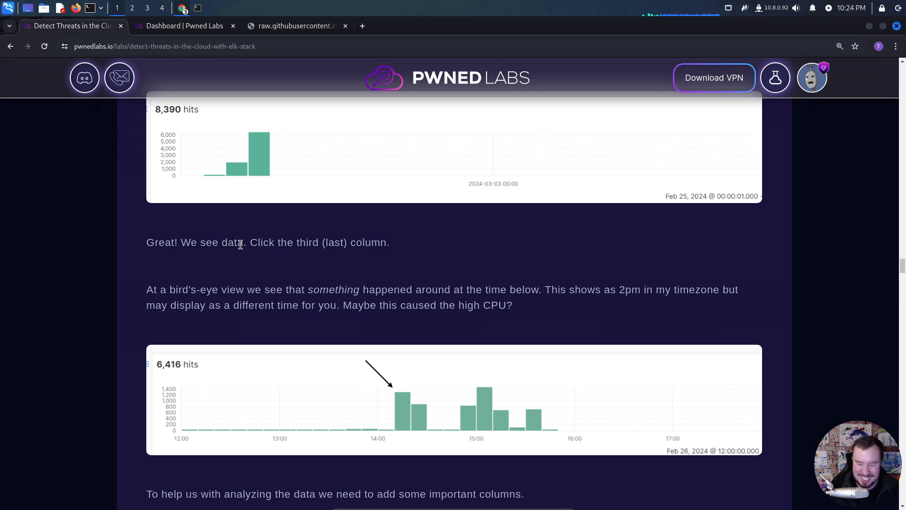
{"action": "scroll", "coordinate": [340, 282], "scroll_direction": "up", "scroll_amount": 2}
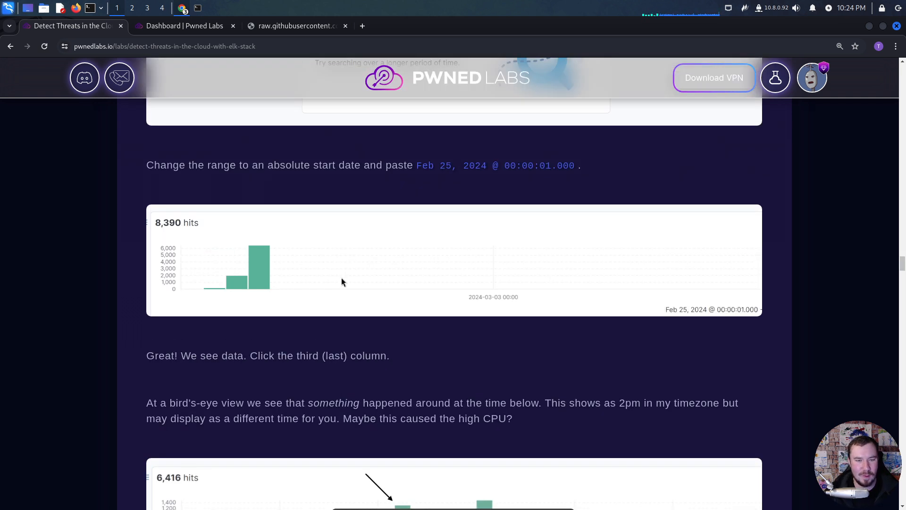
{"action": "scroll", "coordinate": [341, 281], "scroll_direction": "down", "scroll_amount": 1}
{"action": "scroll", "coordinate": [341, 281], "scroll_direction": "down", "scroll_amount": 1}
{"action": "scroll", "coordinate": [342, 282], "scroll_direction": "down", "scroll_amount": 3}
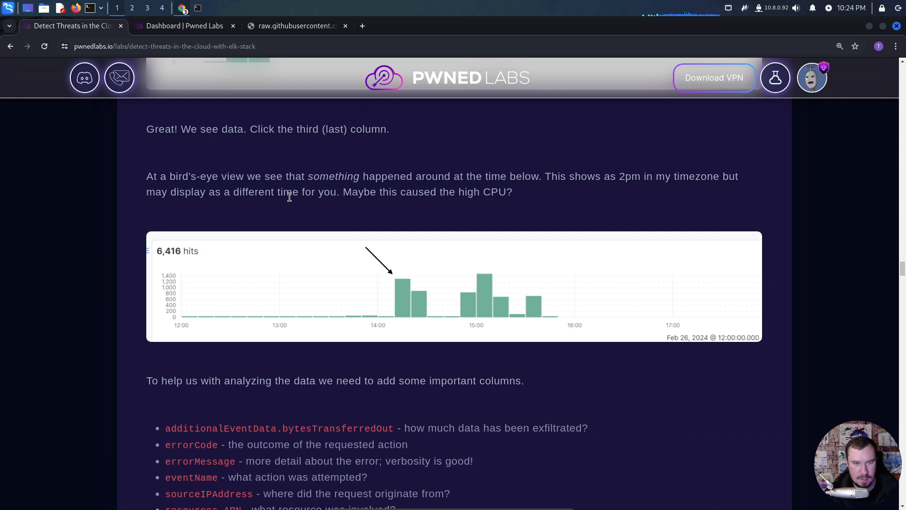
{"action": "scroll", "coordinate": [290, 197], "scroll_direction": "down", "scroll_amount": 2}
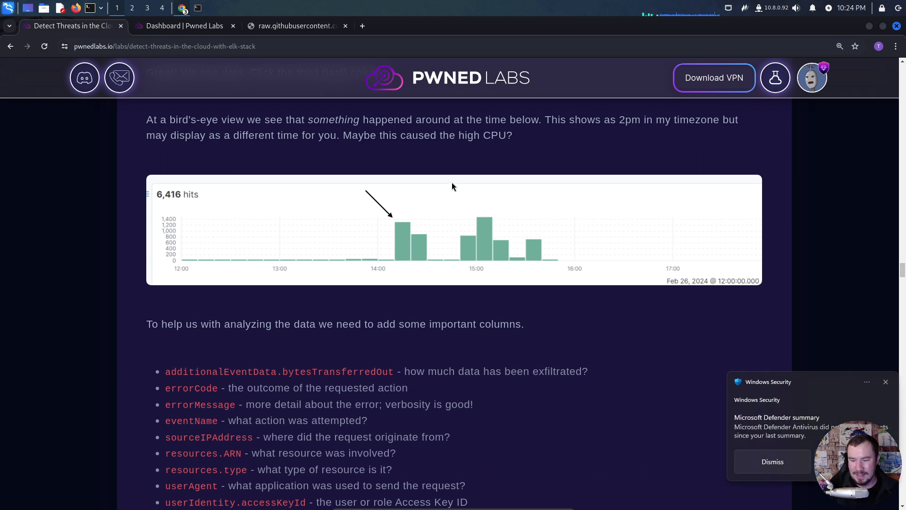
{"action": "left_click", "coordinate": [886, 381]}
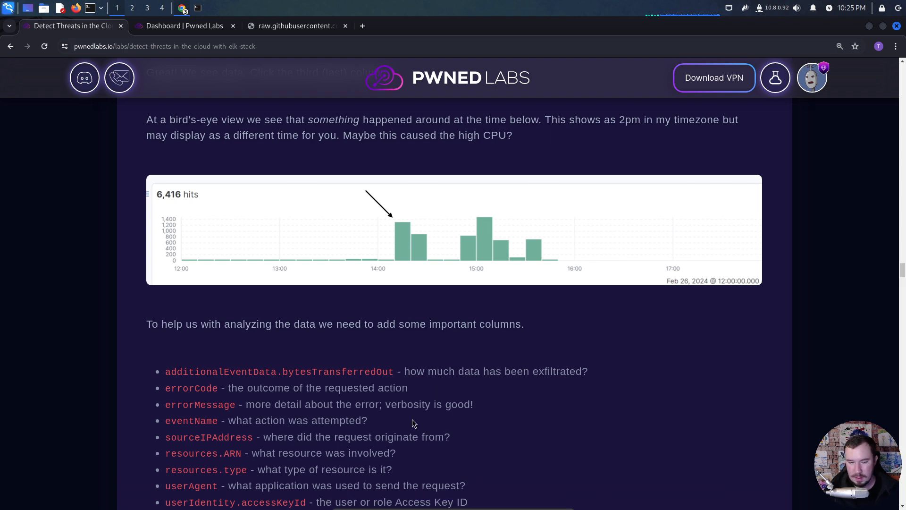
- Read the walkthrough's list of important columns to add, from additionalEventData.bytesTransferredOut to userIdentity.arn
{"action": "scroll", "coordinate": [348, 418], "scroll_direction": "down", "scroll_amount": 2}
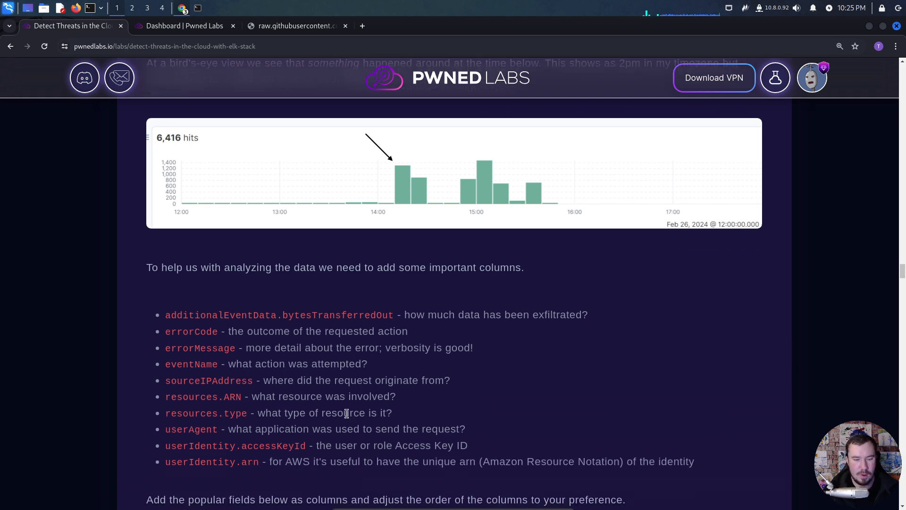
{"action": "scroll", "coordinate": [318, 330], "scroll_direction": "down", "scroll_amount": 2}
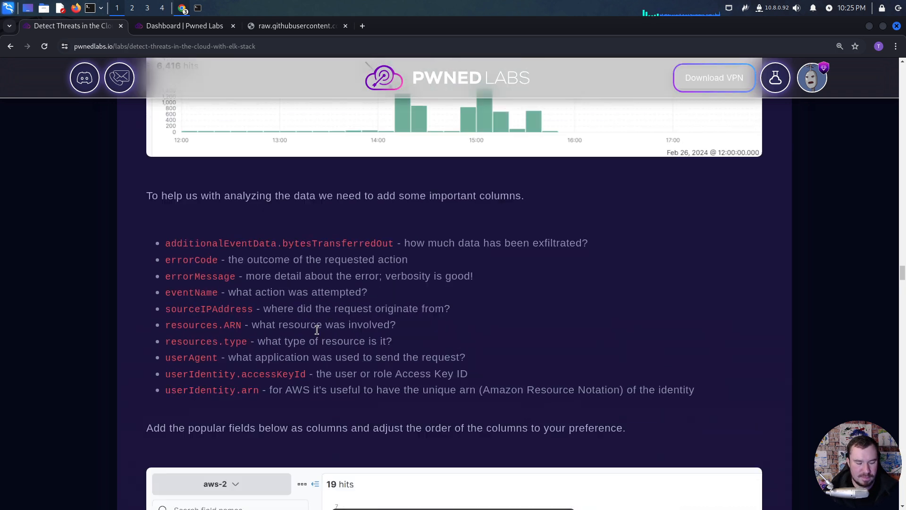
{"action": "scroll", "coordinate": [320, 329], "scroll_direction": "up", "scroll_amount": 4}
{"action": "scroll", "coordinate": [321, 328], "scroll_direction": "down", "scroll_amount": 5}
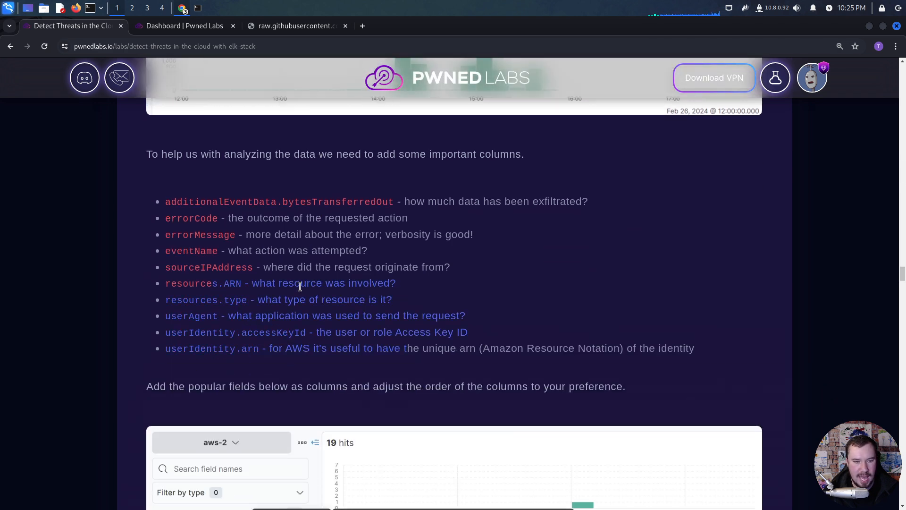
{"action": "scroll", "coordinate": [315, 329], "scroll_direction": "down", "scroll_amount": 2}
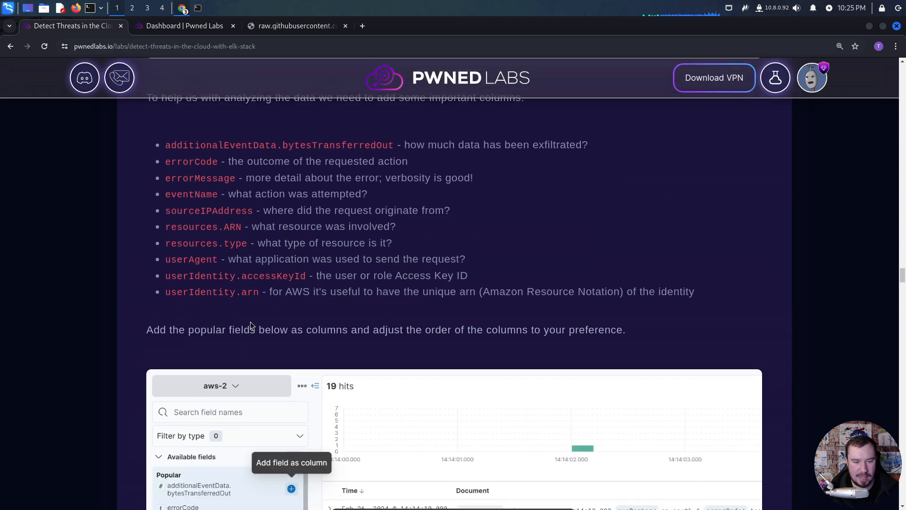
- Read the walkthrough on narrowing the timeline to 14:13, sorting events by timestamp and spotting GetCallerIdentity calls
{"action": "scroll", "coordinate": [251, 324], "scroll_direction": "down", "scroll_amount": 10}
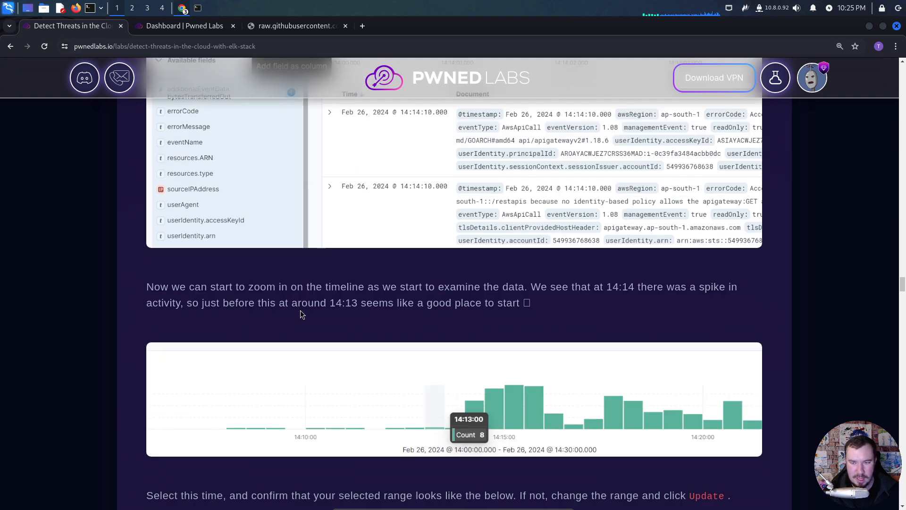
{"action": "scroll", "coordinate": [315, 311], "scroll_direction": "down", "scroll_amount": 9}
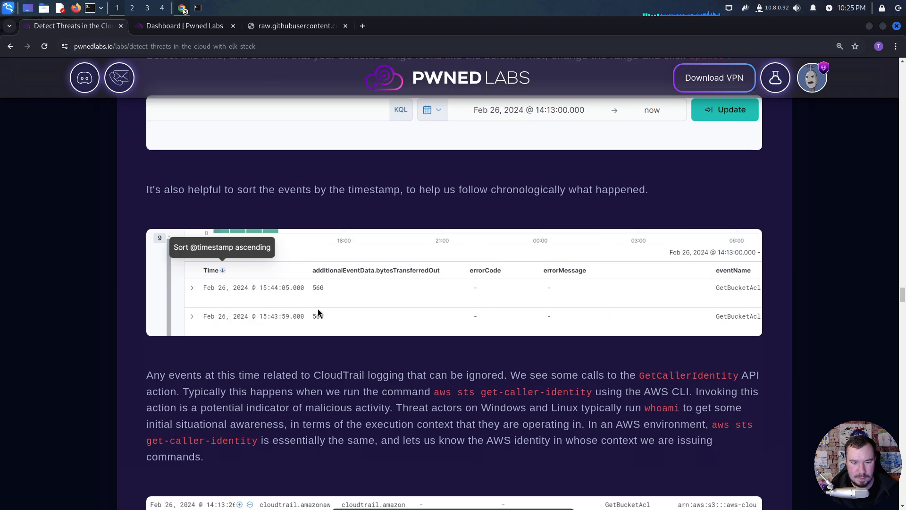
{"action": "scroll", "coordinate": [312, 309], "scroll_direction": "down", "scroll_amount": 2}
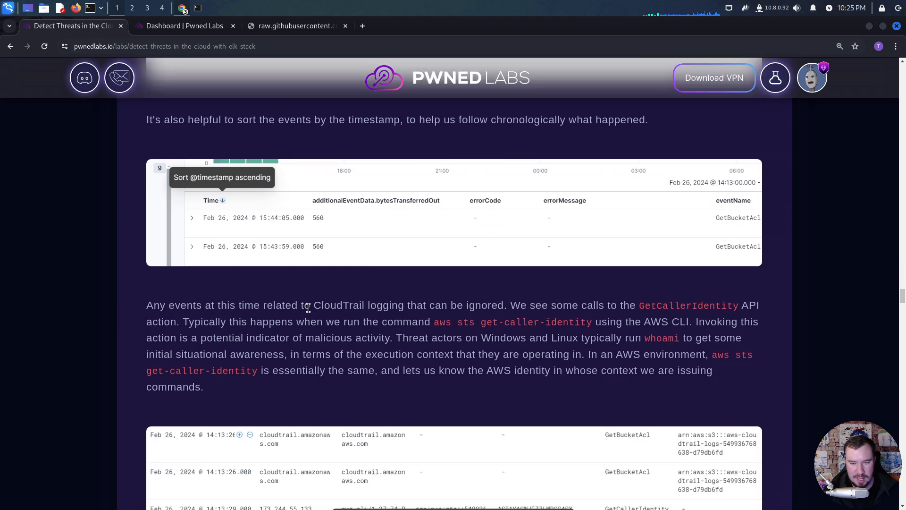
{"action": "scroll", "coordinate": [309, 307], "scroll_direction": "down", "scroll_amount": 5}
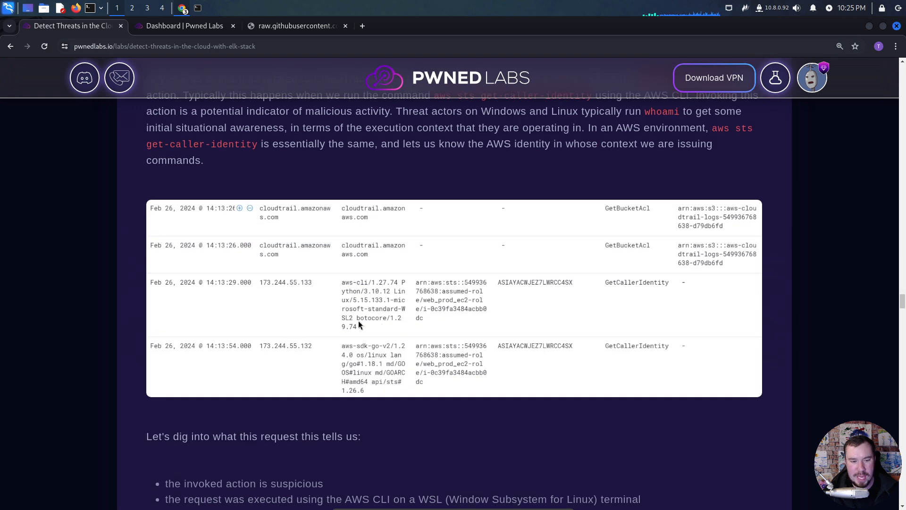
{"action": "scroll", "coordinate": [381, 364], "scroll_direction": "up", "scroll_amount": 10}
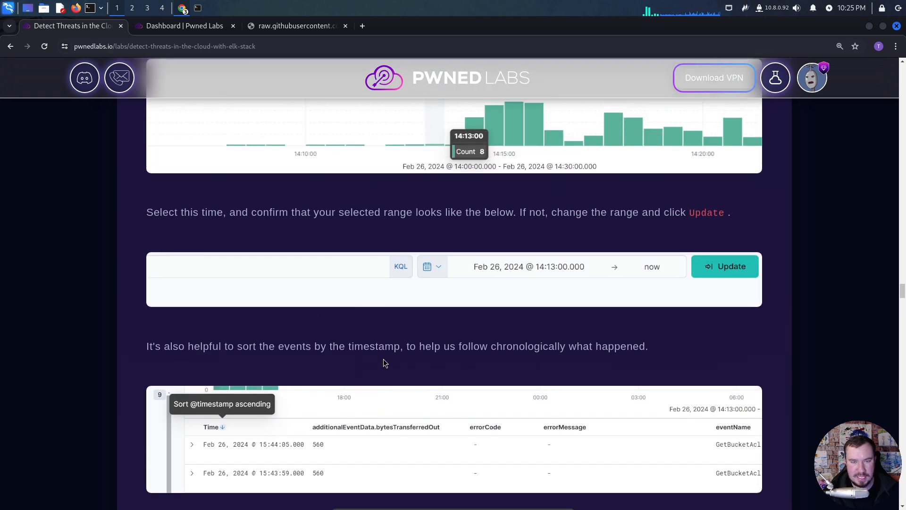
{"action": "scroll", "coordinate": [384, 355], "scroll_direction": "up", "scroll_amount": 2}
{"action": "scroll", "coordinate": [384, 355], "scroll_direction": "down", "scroll_amount": 11}
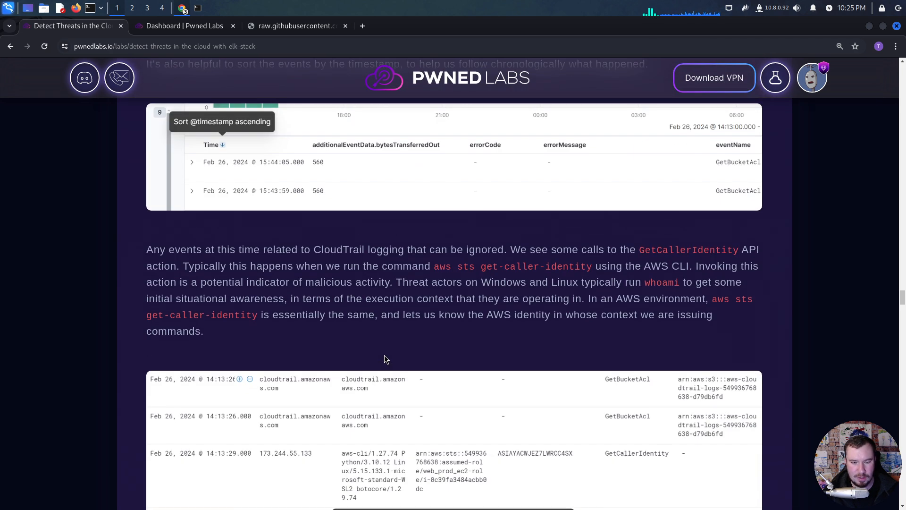
- Examine the breakdown of the suspicious request, including the WSL terminal, the assumed web_prod_ec2-role and the ipinfo.io lookup
{"action": "scroll", "coordinate": [384, 355], "scroll_direction": "down", "scroll_amount": 5}
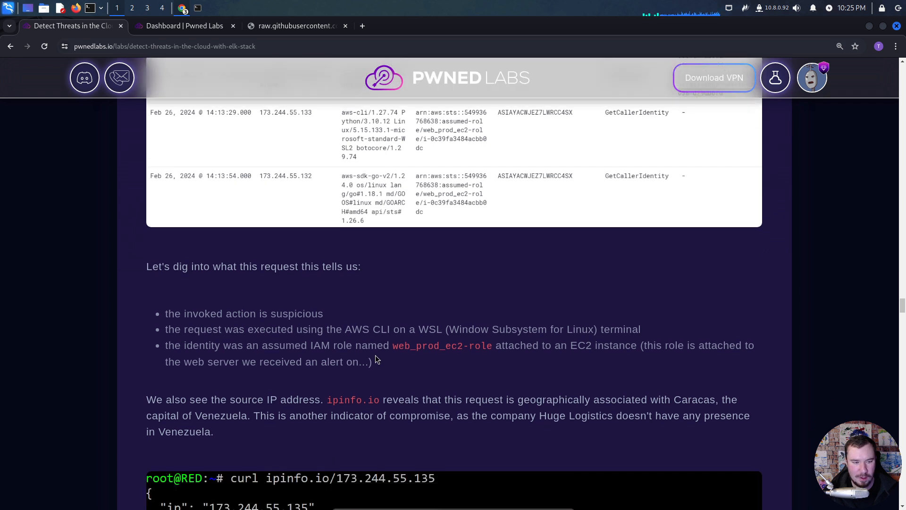
{"action": "scroll", "coordinate": [356, 352], "scroll_direction": "down", "scroll_amount": 1}
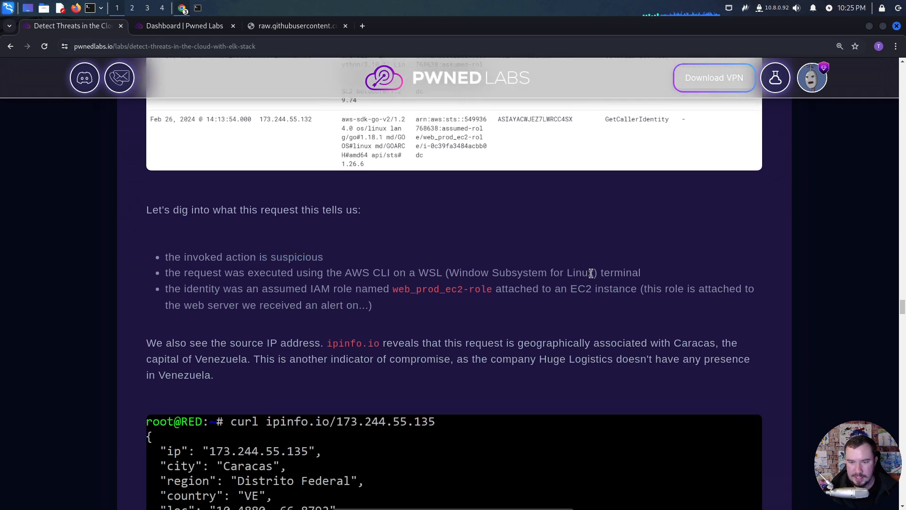
{"action": "left_click_drag", "start_coordinate": [591, 274], "coordinate": [449, 274]}
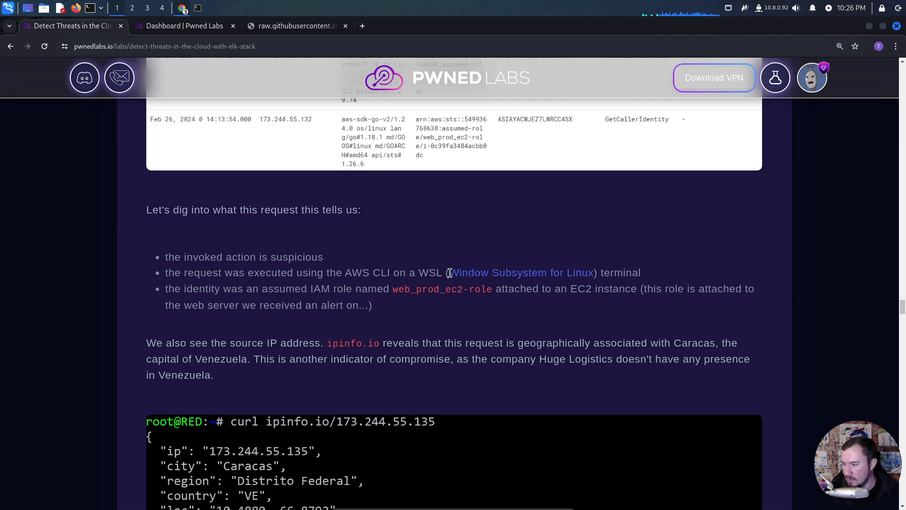
{"action": "left_click_drag", "start_coordinate": [250, 281], "coordinate": [255, 281]}
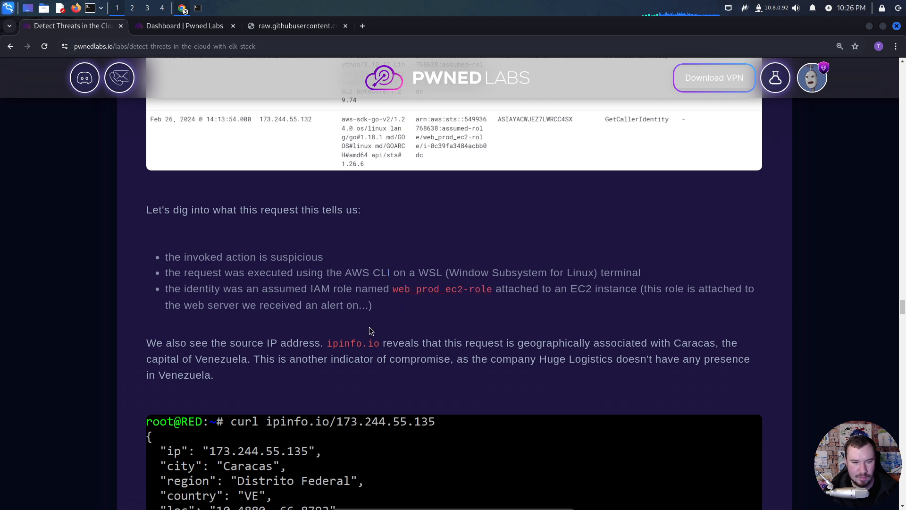
{"action": "scroll", "coordinate": [373, 328], "scroll_direction": "down", "scroll_amount": 3}
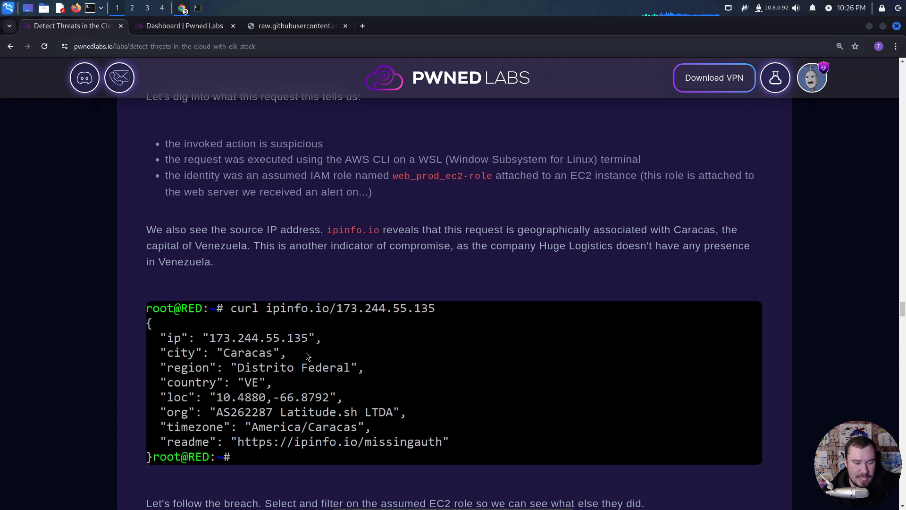
{"action": "scroll", "coordinate": [306, 353], "scroll_direction": "down", "scroll_amount": 3}
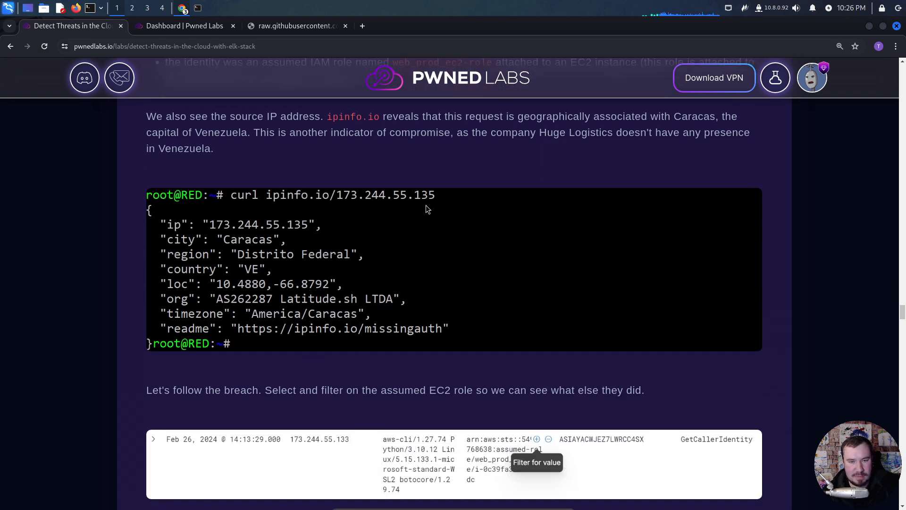
- Read about filtering on the assumed EC2 role and the brute-force evidence in the denied ListServices calls
{"action": "scroll", "coordinate": [293, 380], "scroll_direction": "down", "scroll_amount": 6}
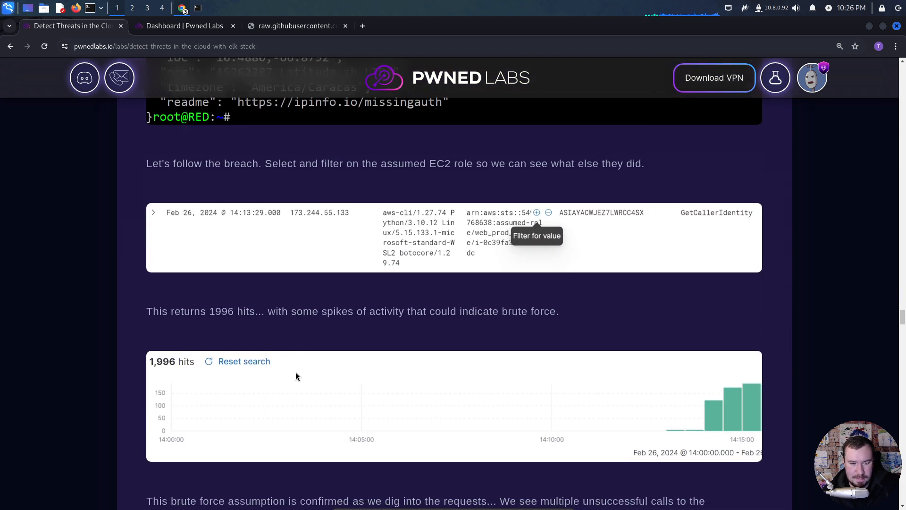
{"action": "scroll", "coordinate": [296, 372], "scroll_direction": "down", "scroll_amount": 6}
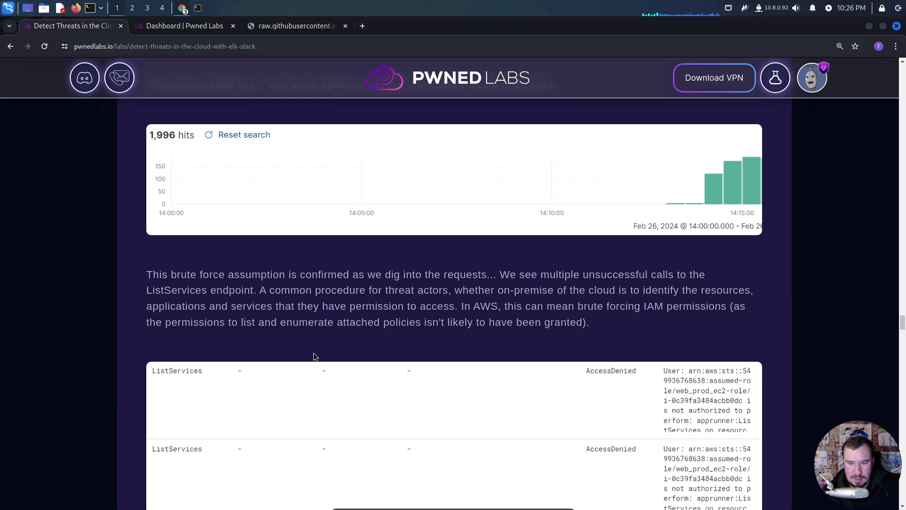
{"action": "scroll", "coordinate": [313, 354], "scroll_direction": "down", "scroll_amount": 1}
{"action": "left_click_drag", "start_coordinate": [286, 218], "coordinate": [216, 217]}
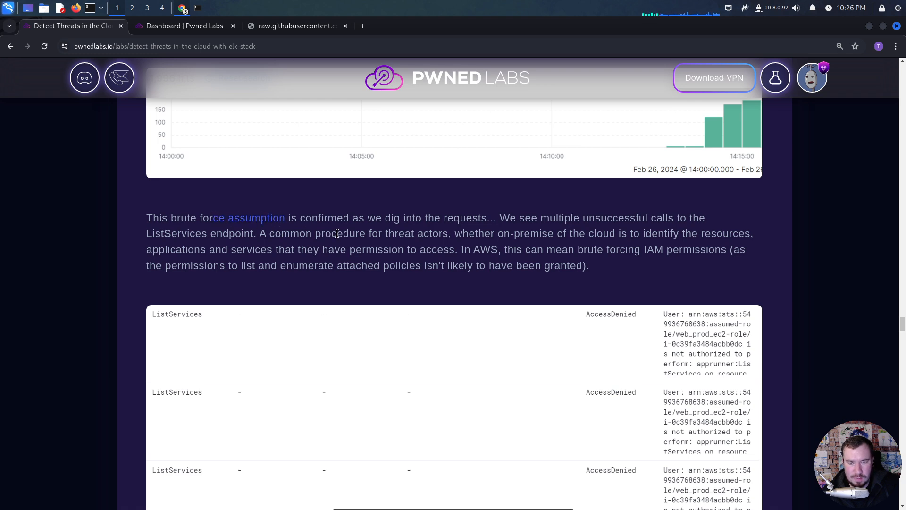
{"action": "left_click", "coordinate": [381, 249]}
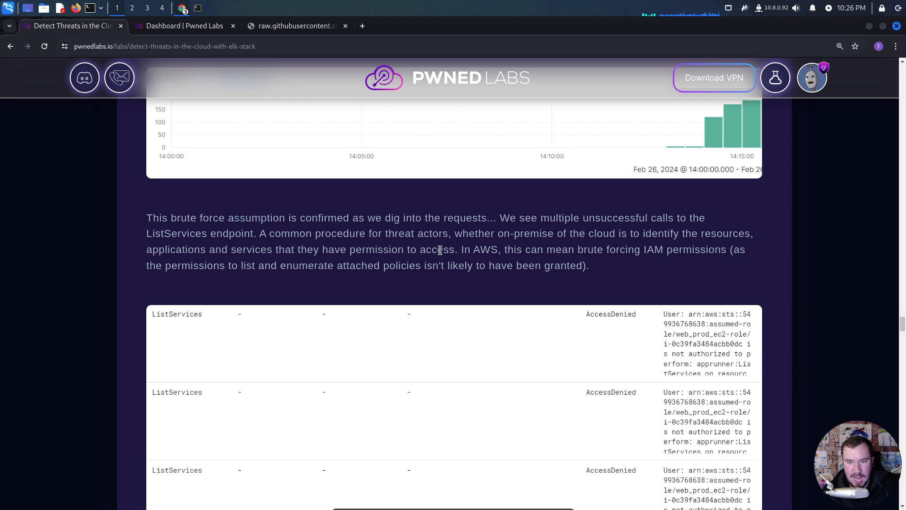
- Read about the cloudfox user agent and its GetFunctionUrlConfig request for the shippingData Lambda function
{"action": "scroll", "coordinate": [440, 252], "scroll_direction": "down", "scroll_amount": 5}
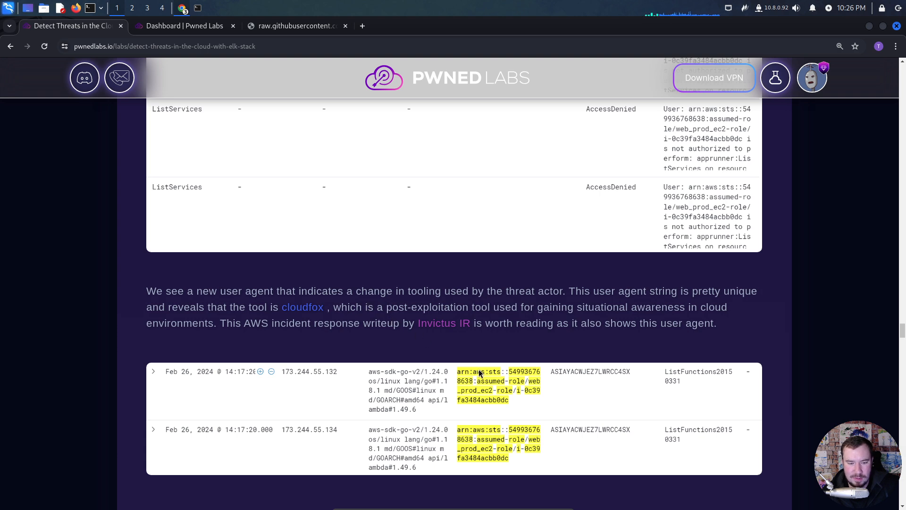
{"action": "scroll", "coordinate": [366, 339], "scroll_direction": "down", "scroll_amount": 5}
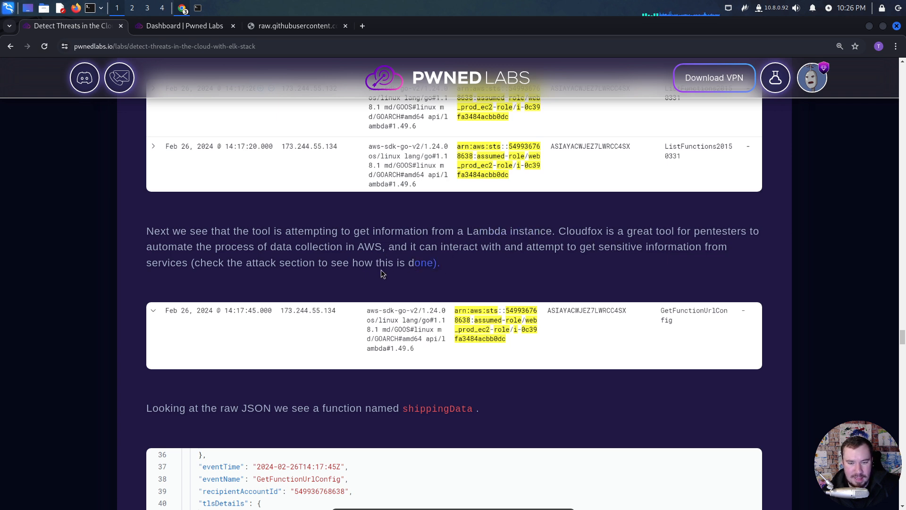
{"action": "scroll", "coordinate": [367, 273], "scroll_direction": "down", "scroll_amount": 3}
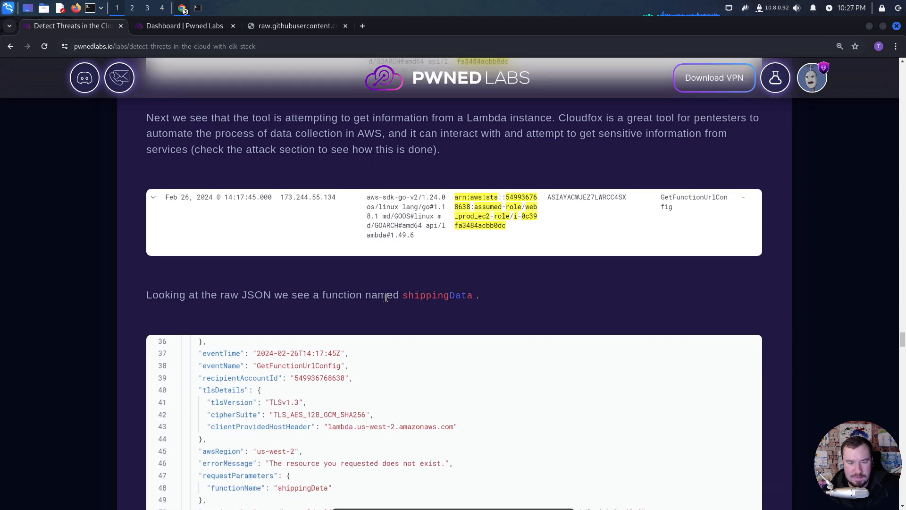
{"action": "scroll", "coordinate": [373, 300], "scroll_direction": "down", "scroll_amount": 5}
{"action": "scroll", "coordinate": [375, 297], "scroll_direction": "down", "scroll_amount": 3}
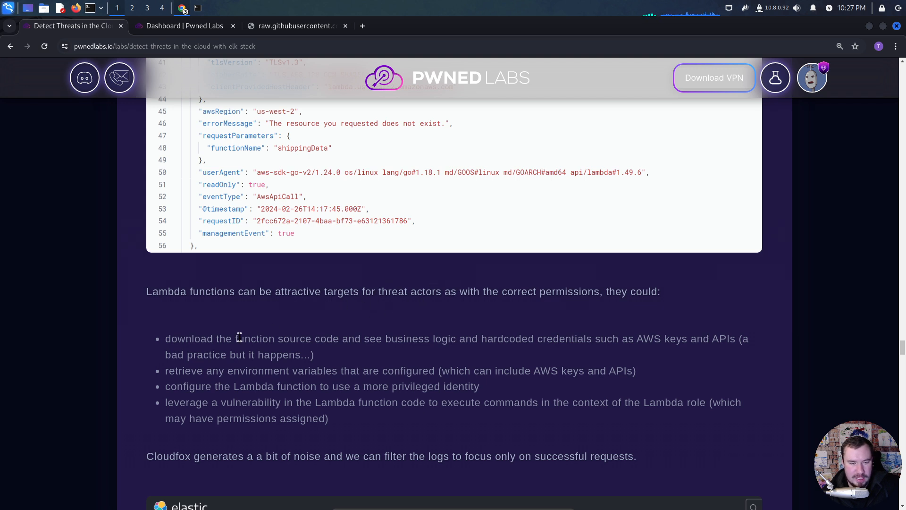
- Read the list of ways attackers can abuse Lambda functions, highlighting the source code, hardcoded credentials and environment variable points
{"action": "left_click_drag", "start_coordinate": [237, 339], "coordinate": [332, 338]}
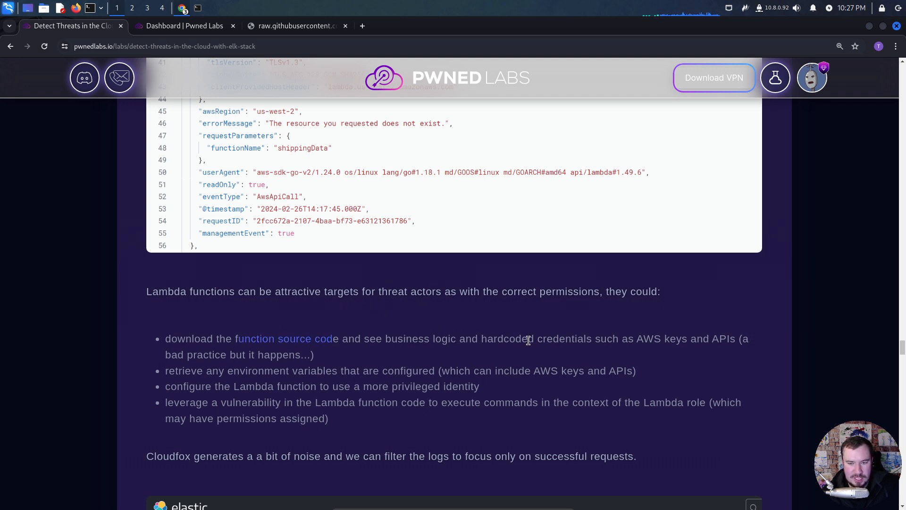
{"action": "left_click_drag", "start_coordinate": [521, 340], "coordinate": [661, 341]}
{"action": "left_click", "coordinate": [430, 349]}
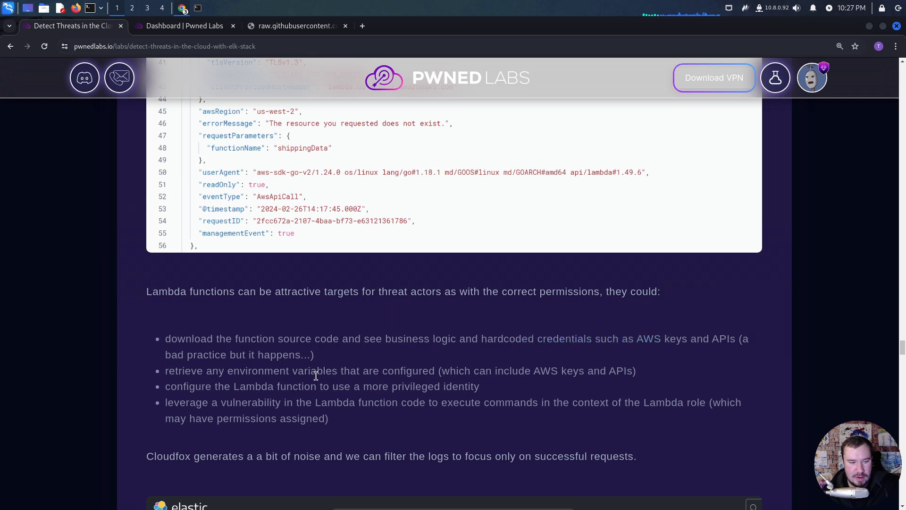
{"action": "left_click_drag", "start_coordinate": [310, 373], "coordinate": [439, 372]}
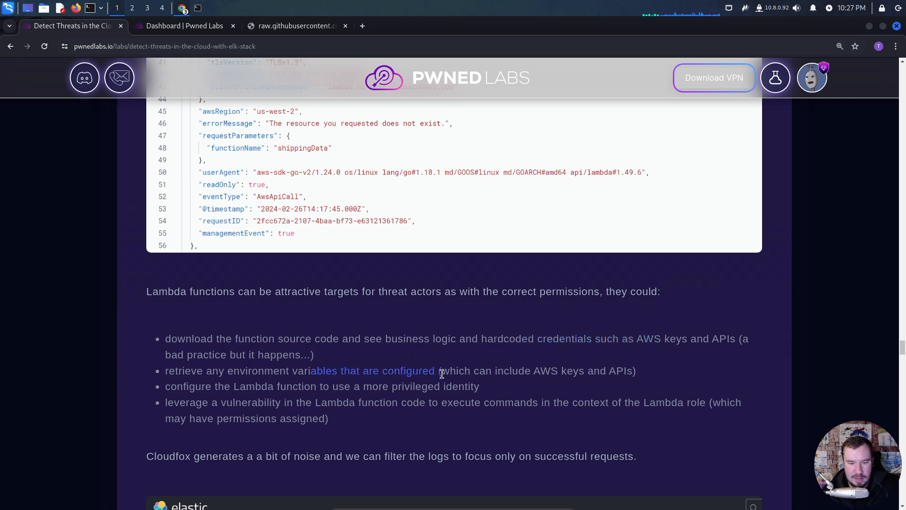
{"action": "left_click", "coordinate": [457, 385]}
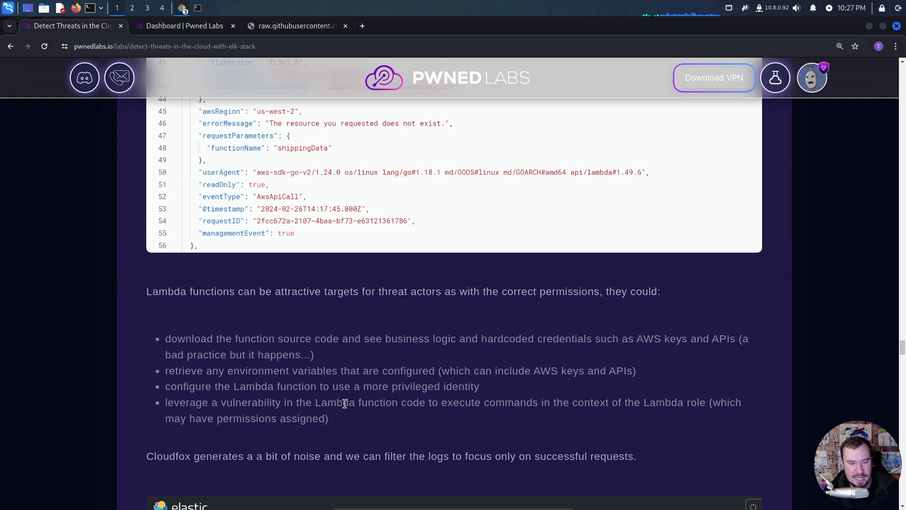
{"action": "scroll", "coordinate": [333, 397], "scroll_direction": "down", "scroll_amount": 3}
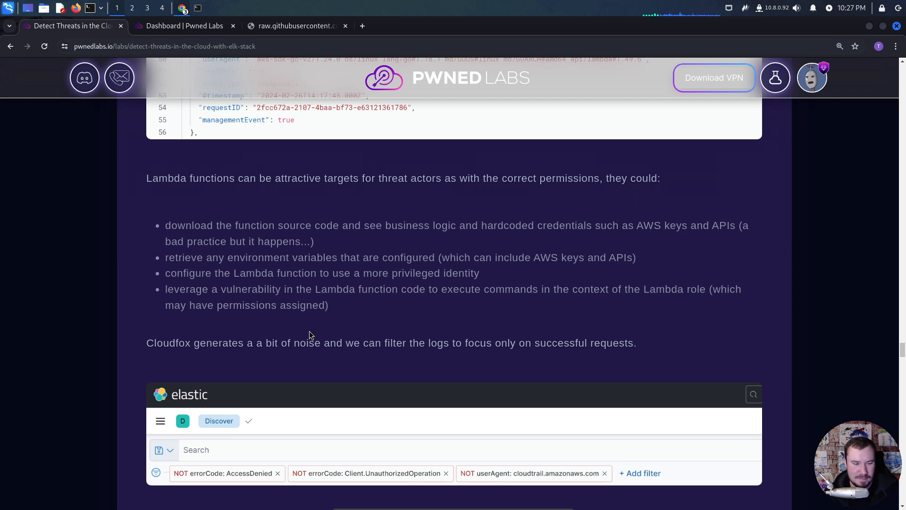
- Read the walkthrough's filters for successful requests and check the Notion notes on movement from EC2 to the shipping data user
{"action": "scroll", "coordinate": [300, 333], "scroll_direction": "down", "scroll_amount": 5}
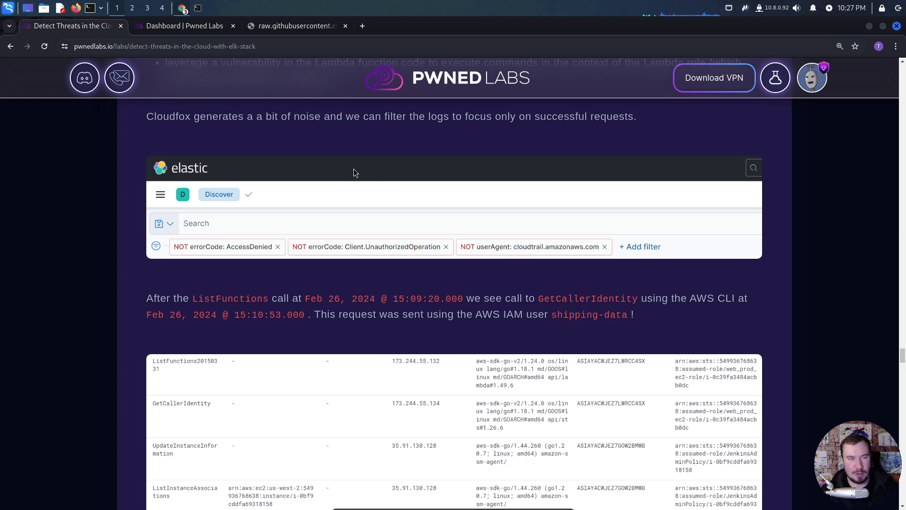
{"action": "key", "text": "alt+Tab"}
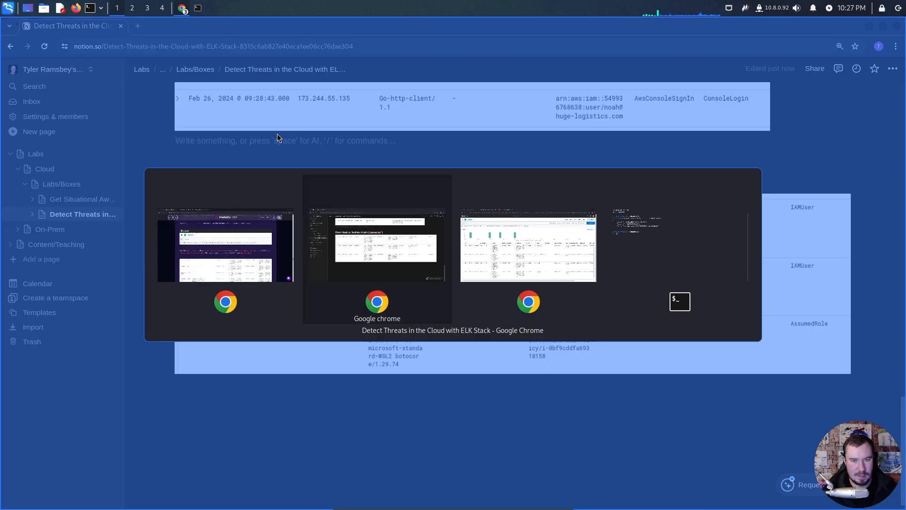
{"action": "scroll", "coordinate": [322, 257], "scroll_direction": "up", "scroll_amount": 15}
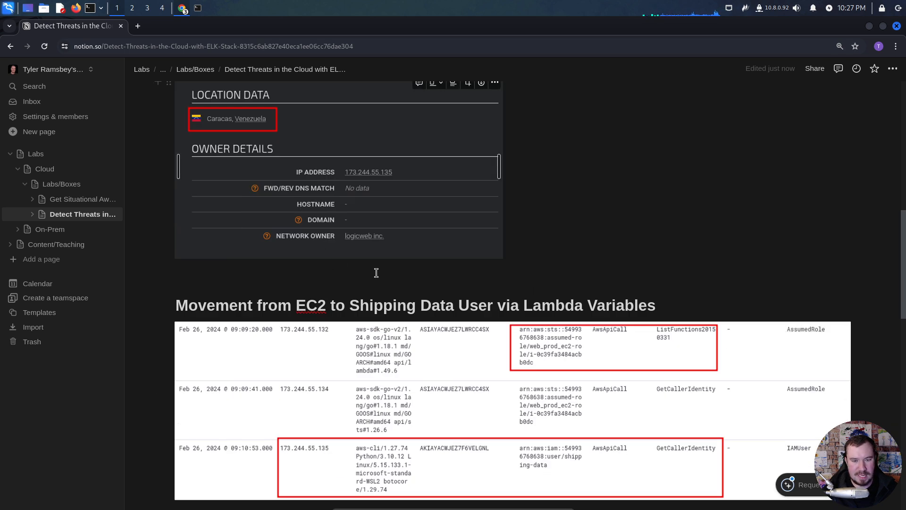
{"action": "scroll", "coordinate": [405, 297], "scroll_direction": "down", "scroll_amount": 1}
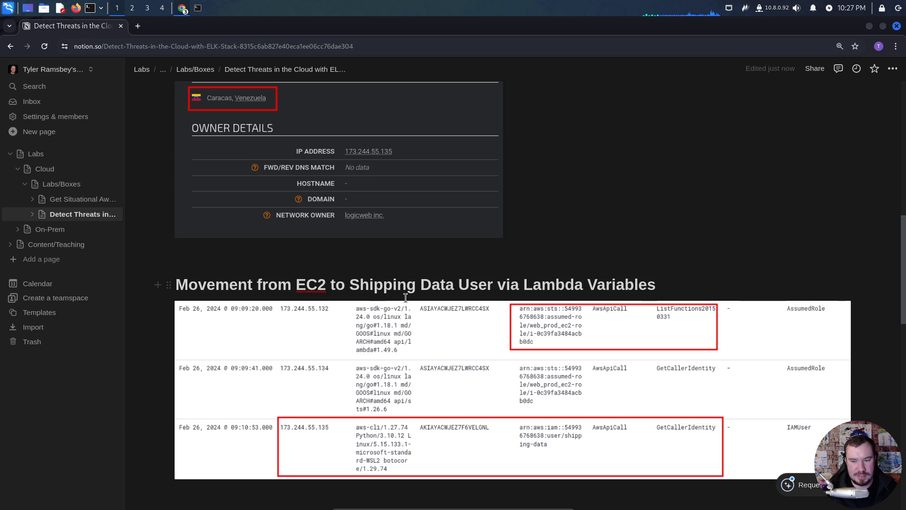
{"action": "key", "text": "alt+Tab"}
- Read about the shipping-data GetCallerIdentity call and the aws-enumerator ListUsers request, highlighting the mention of IAM permissions
{"action": "scroll", "coordinate": [386, 290], "scroll_direction": "down", "scroll_amount": 2}
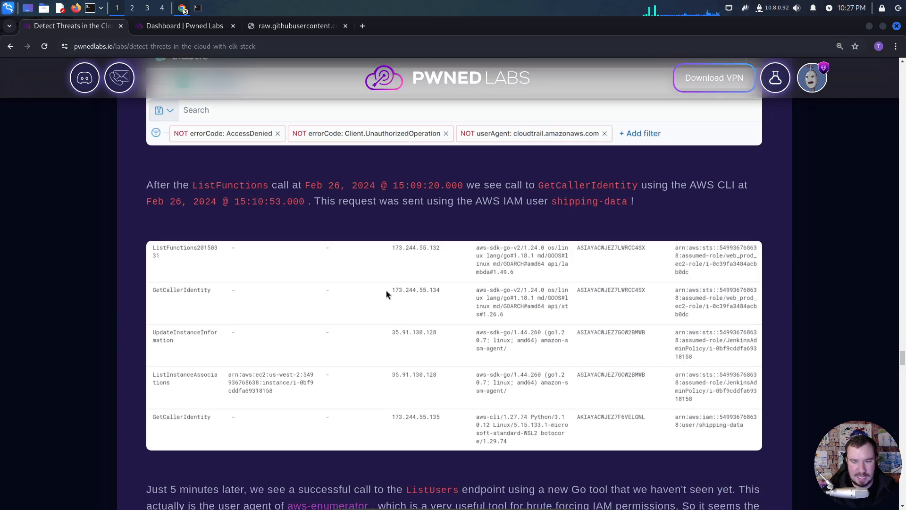
{"action": "scroll", "coordinate": [386, 290], "scroll_direction": "down", "scroll_amount": 2}
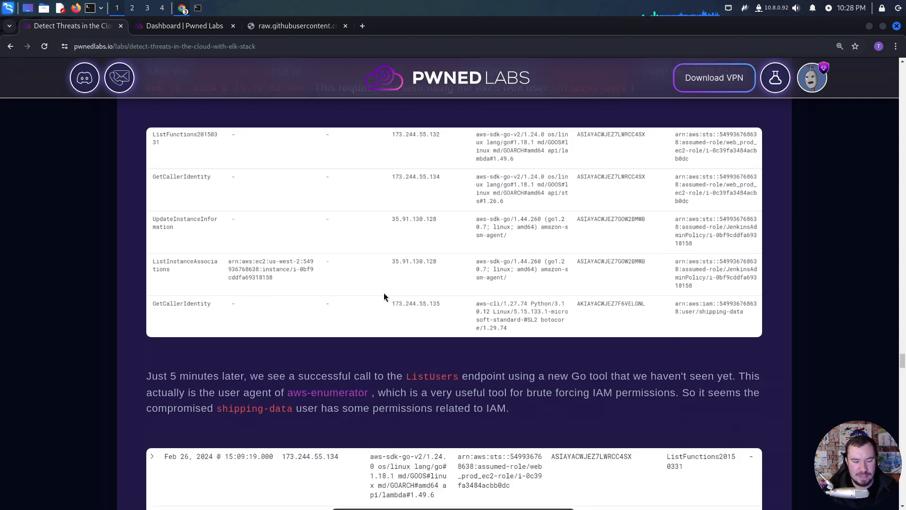
{"action": "scroll", "coordinate": [384, 297], "scroll_direction": "down", "scroll_amount": 1}
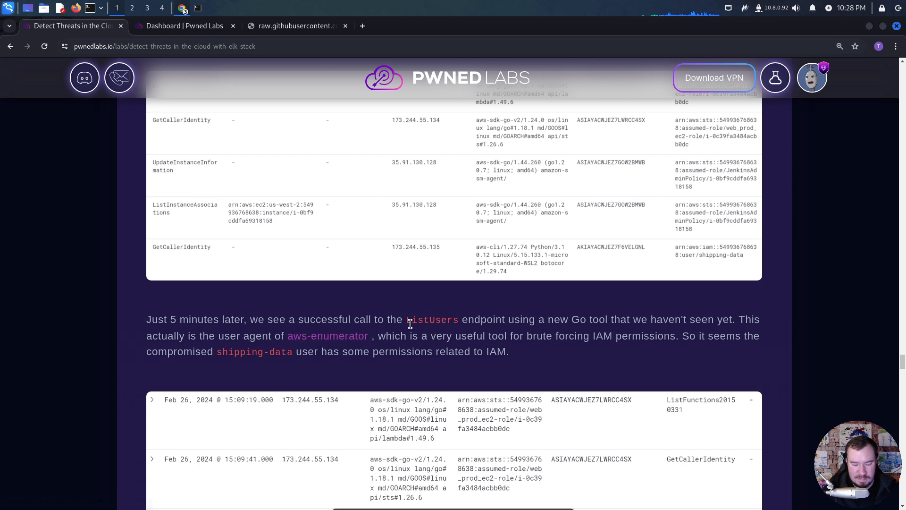
{"action": "scroll", "coordinate": [410, 323], "scroll_direction": "down", "scroll_amount": 1}
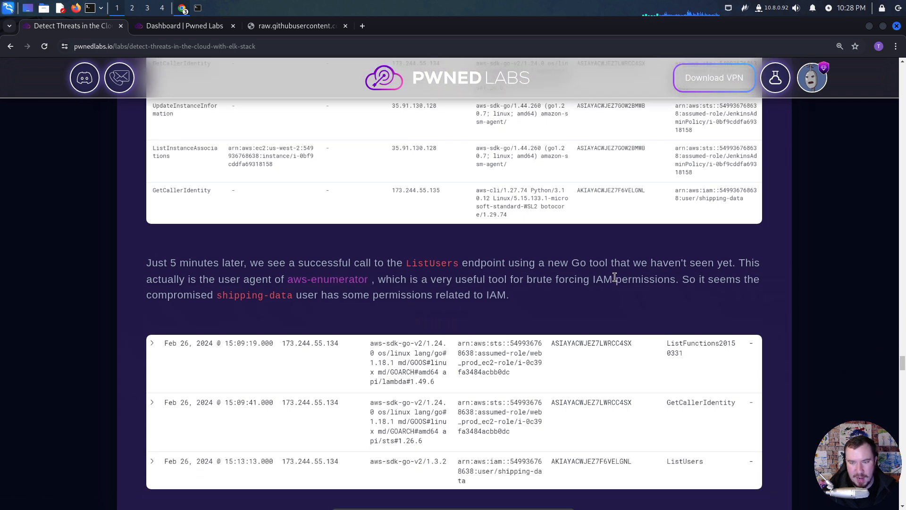
{"action": "left_click_drag", "start_coordinate": [612, 279], "coordinate": [592, 279]}
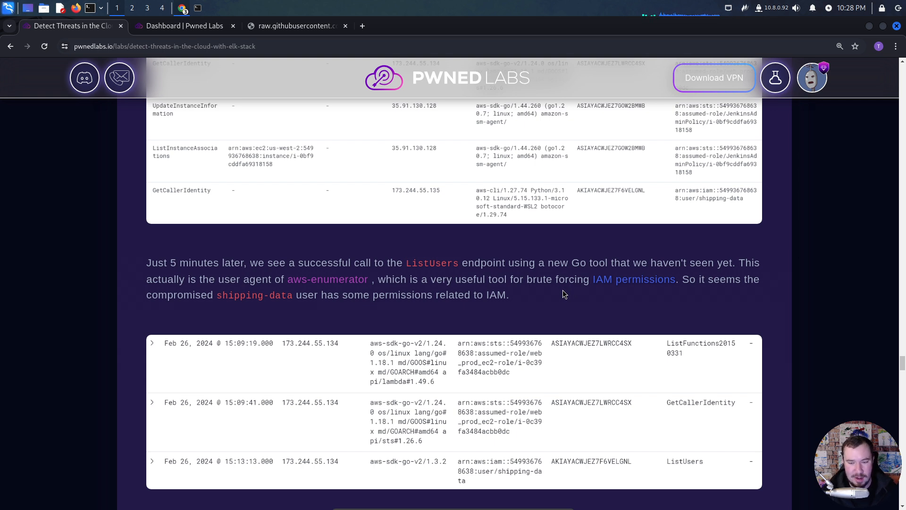
{"action": "scroll", "coordinate": [426, 282], "scroll_direction": "down", "scroll_amount": 3}
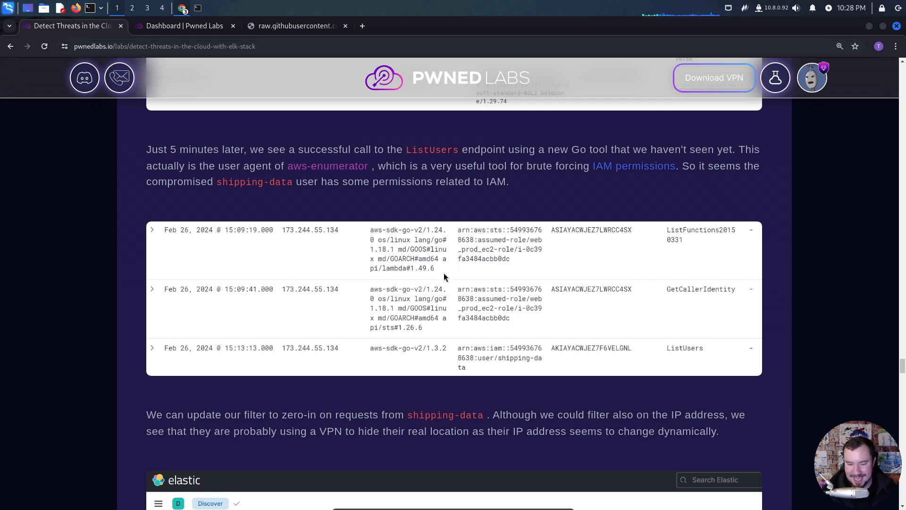
- Read about filtering on shipping-data and the attacker's probable VPN use, highlighting the phrase on the dynamically changing IP address
{"action": "scroll", "coordinate": [431, 279], "scroll_direction": "down", "scroll_amount": 3}
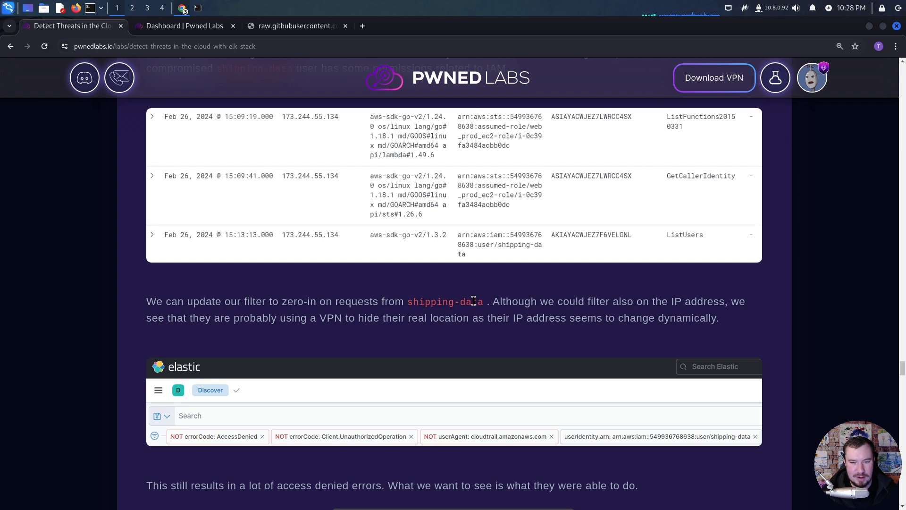
{"action": "left_click_drag", "start_coordinate": [481, 304], "coordinate": [408, 300]}
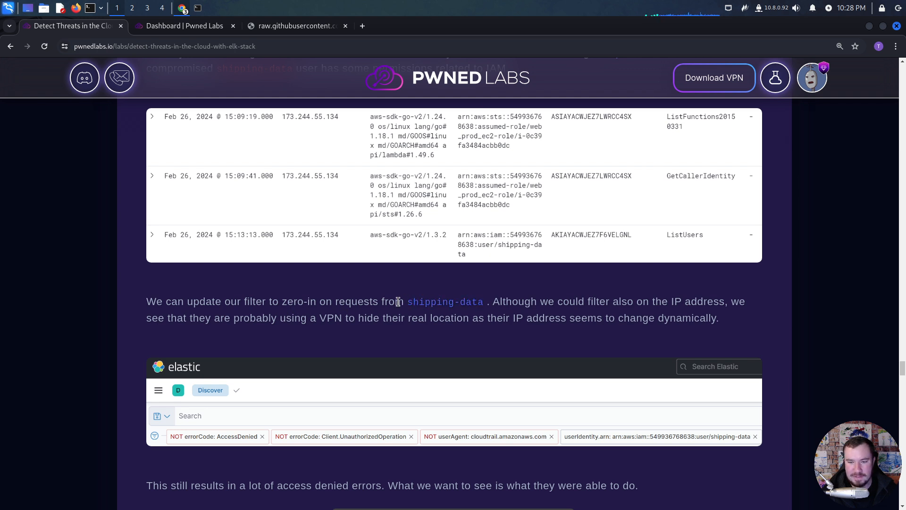
{"action": "left_click", "coordinate": [372, 306]}
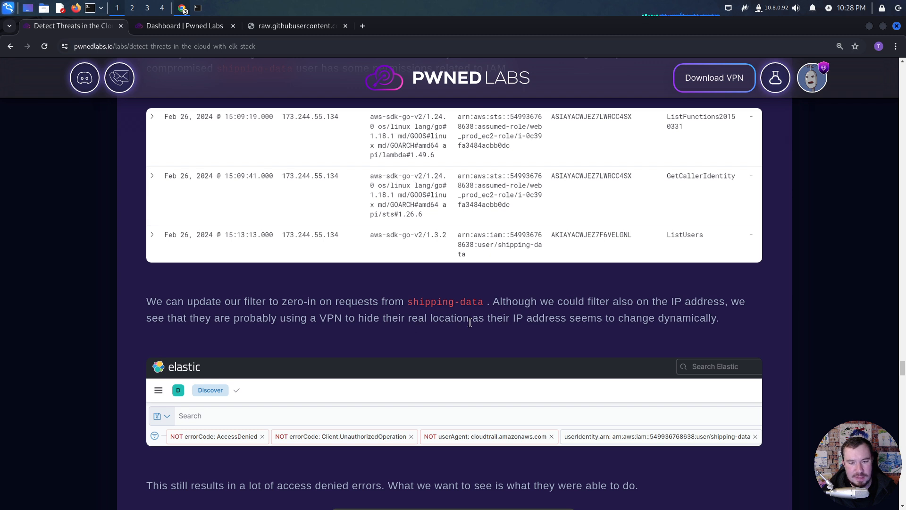
{"action": "left_click_drag", "start_coordinate": [718, 318], "coordinate": [513, 316]}
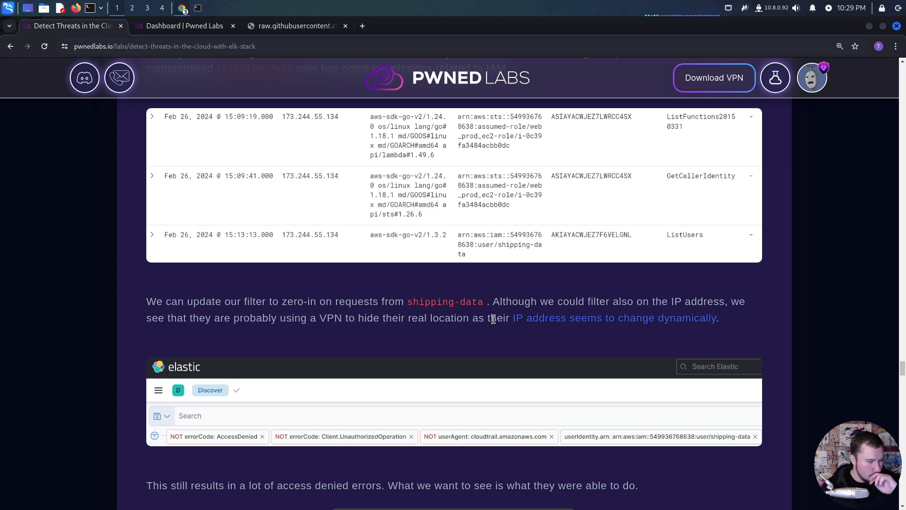
- Examine the remaining access denied events and the KQL query combining sourceIPAddress with excluded error codes
{"action": "scroll", "coordinate": [411, 349], "scroll_direction": "down", "scroll_amount": 5}
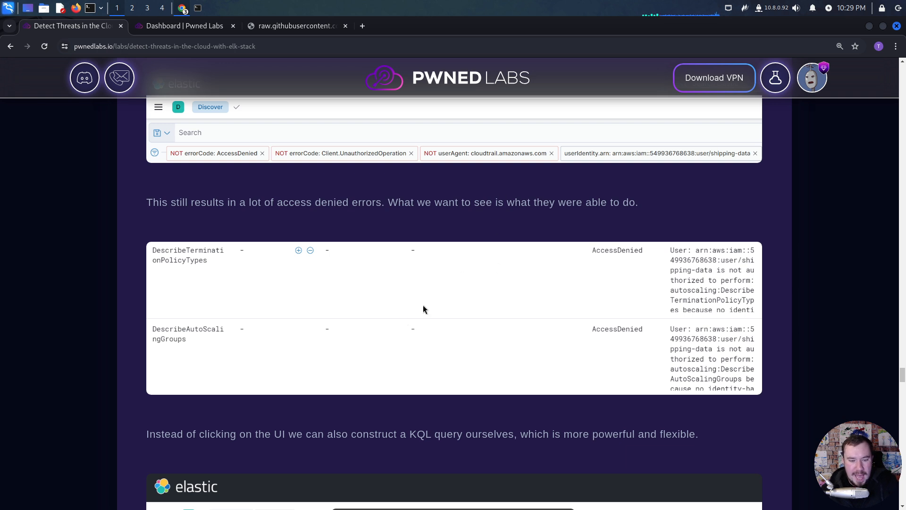
{"action": "scroll", "coordinate": [423, 310], "scroll_direction": "down", "scroll_amount": 4}
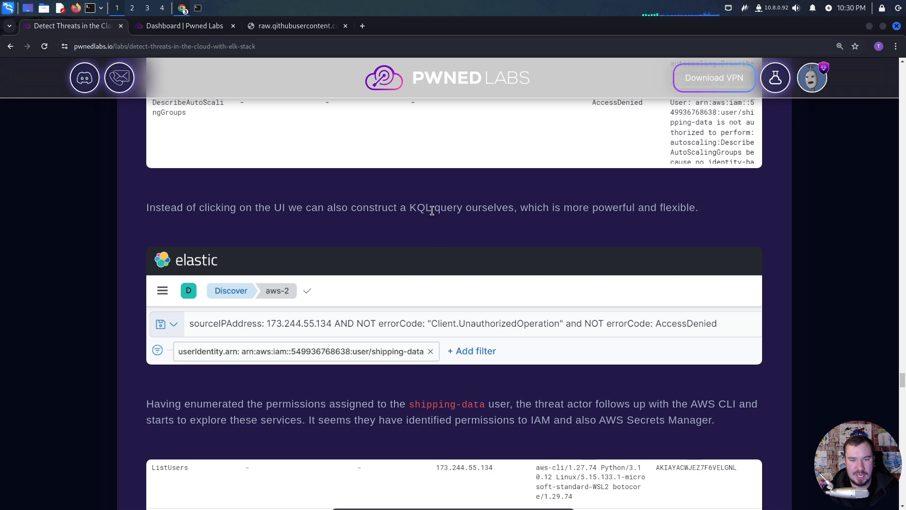
{"action": "scroll", "coordinate": [458, 230], "scroll_direction": "down", "scroll_amount": 3}
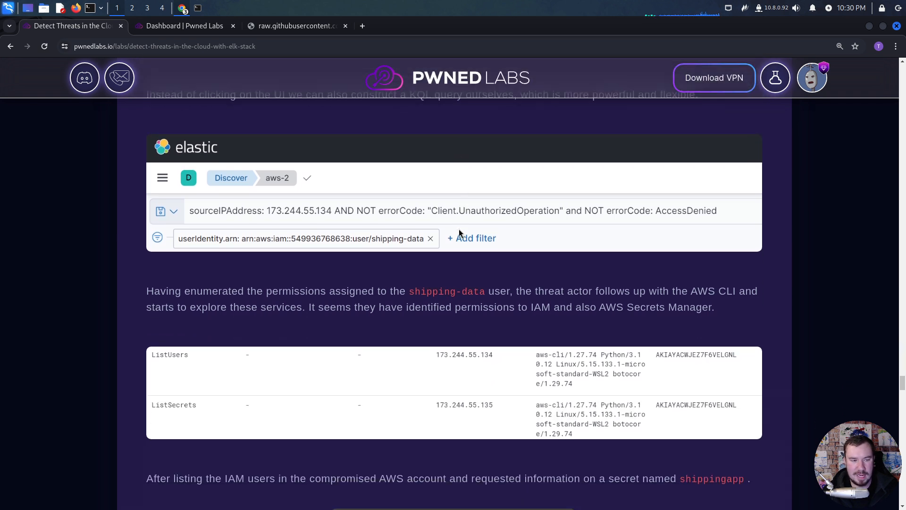
- Read how the attacker explored IAM and Secrets Manager with the AWS CLI and requested the shippingapp secret
{"action": "scroll", "coordinate": [459, 231], "scroll_direction": "down", "scroll_amount": 1}
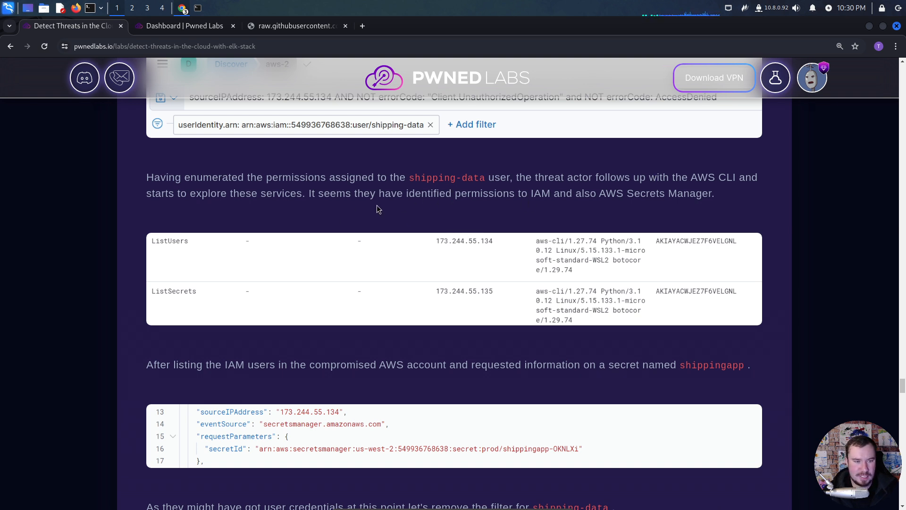
{"action": "scroll", "coordinate": [377, 209], "scroll_direction": "down", "scroll_amount": 2}
{"action": "scroll", "coordinate": [377, 208], "scroll_direction": "down", "scroll_amount": 1}
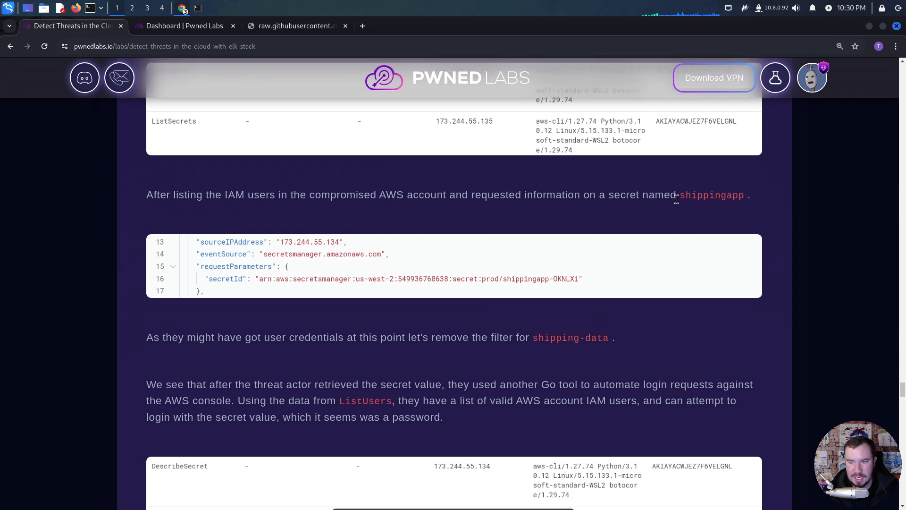
{"action": "scroll", "coordinate": [385, 323], "scroll_direction": "down", "scroll_amount": 1}
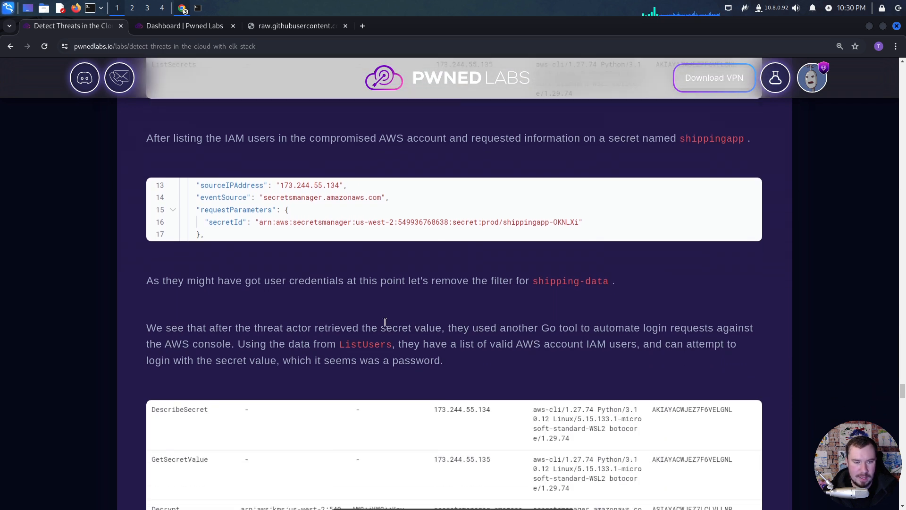
- Read about removing the shipping-data filter, the automated ConsoleLogin attempts and filtering out failed authentications to find the successful login
{"action": "scroll", "coordinate": [385, 322], "scroll_direction": "down", "scroll_amount": 1}
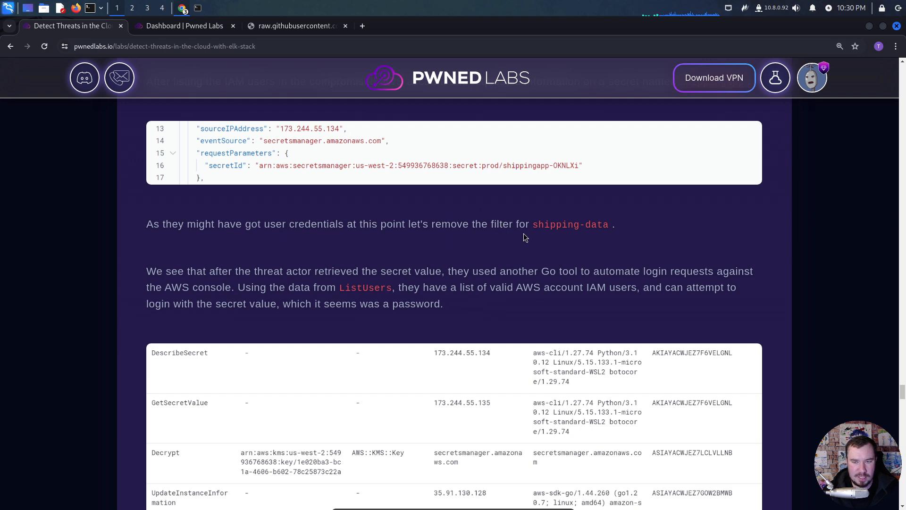
{"action": "scroll", "coordinate": [524, 236], "scroll_direction": "down", "scroll_amount": 1}
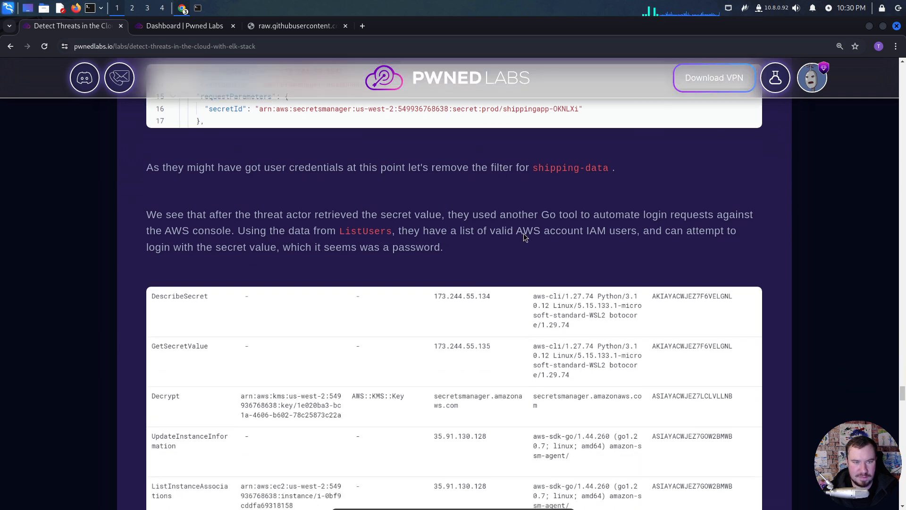
{"action": "scroll", "coordinate": [392, 188], "scroll_direction": "up", "scroll_amount": 1}
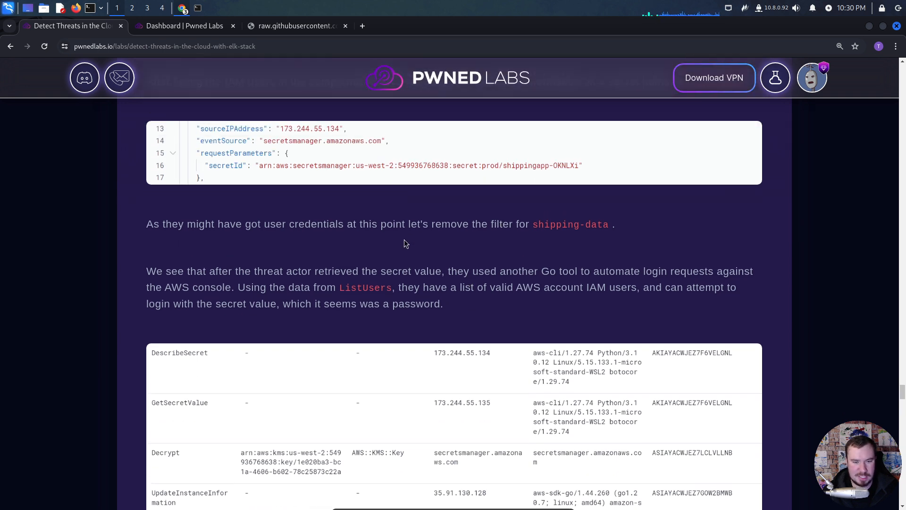
{"action": "scroll", "coordinate": [404, 239], "scroll_direction": "down", "scroll_amount": 1}
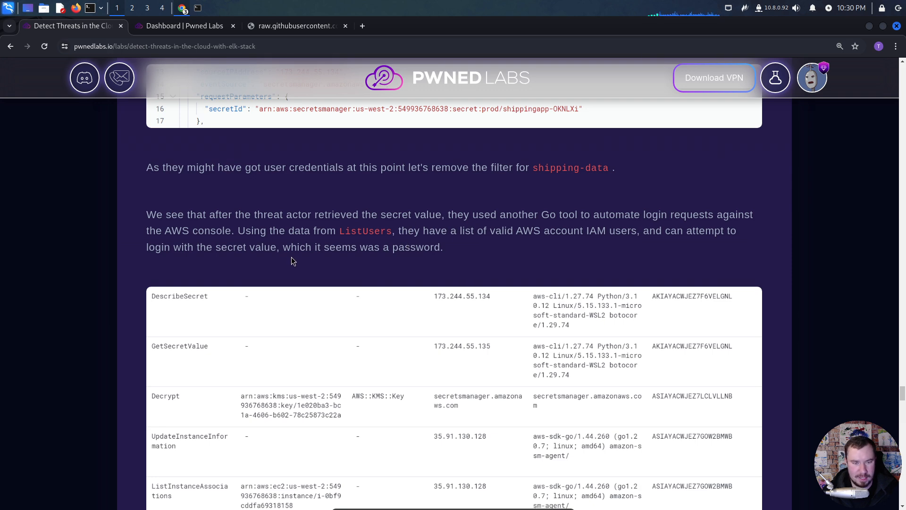
{"action": "scroll", "coordinate": [292, 256], "scroll_direction": "down", "scroll_amount": 7}
{"action": "scroll", "coordinate": [293, 260], "scroll_direction": "down", "scroll_amount": 5}
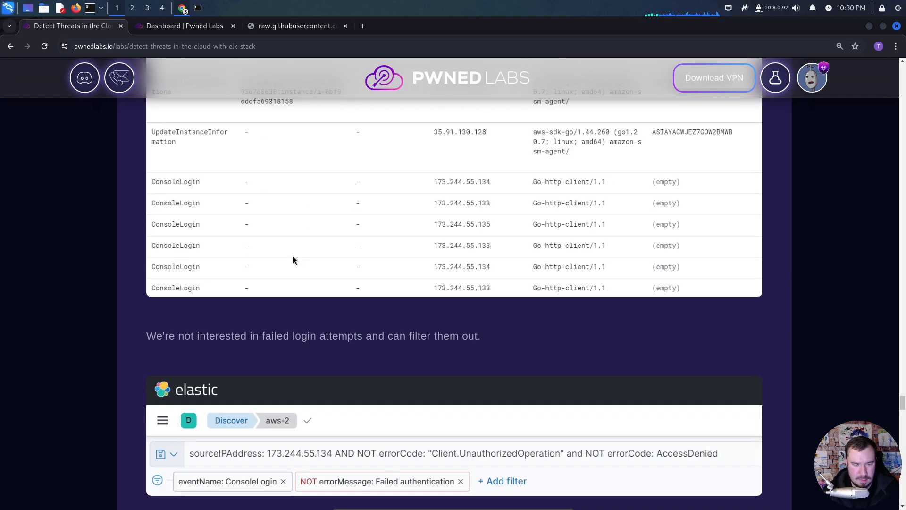
{"action": "scroll", "coordinate": [293, 260], "scroll_direction": "down", "scroll_amount": 1}
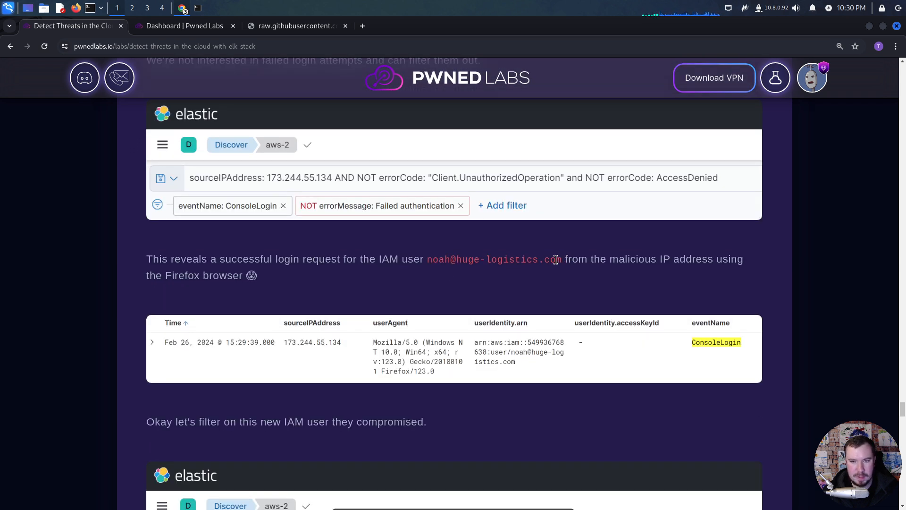
- Read about the compromised IAM user's successful console login, the userIdentity.arn filter on that user and the EC2 service access
{"action": "left_click_drag", "start_coordinate": [561, 259], "coordinate": [424, 261]}
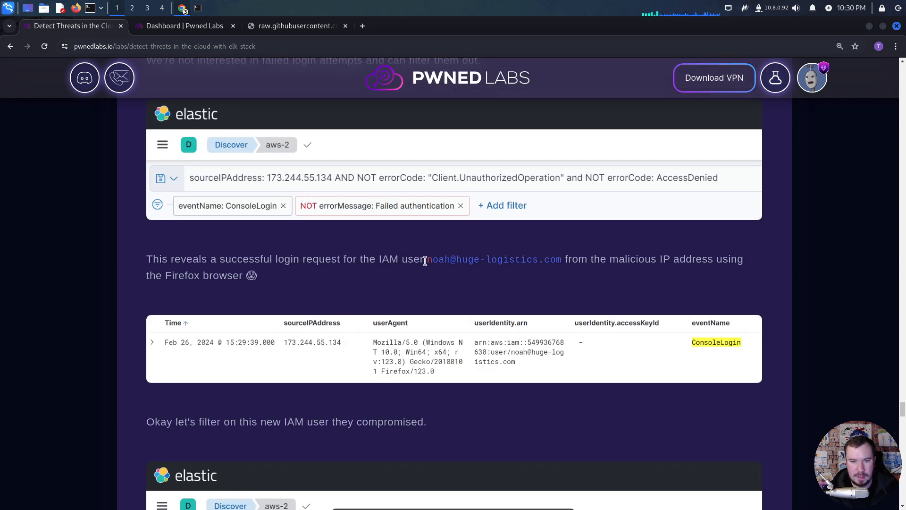
{"action": "left_click", "coordinate": [396, 260]}
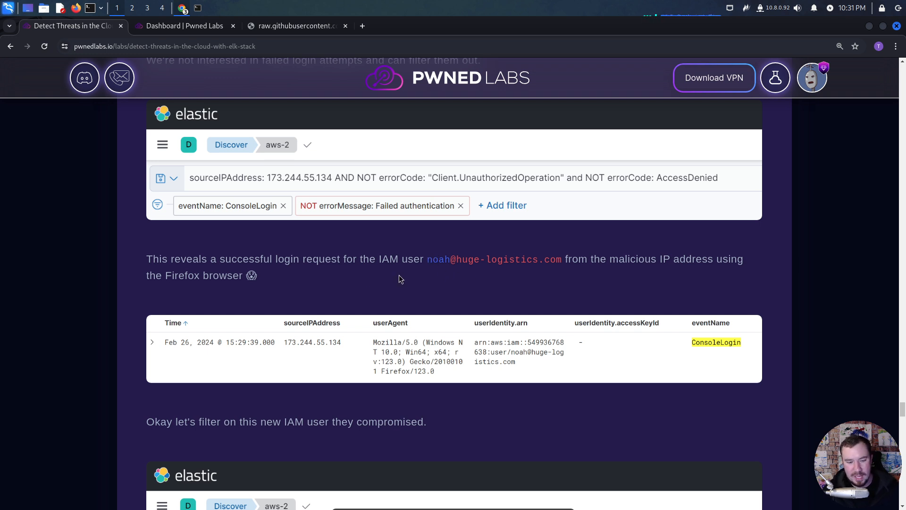
{"action": "scroll", "coordinate": [359, 297], "scroll_direction": "down", "scroll_amount": 2}
{"action": "scroll", "coordinate": [373, 284], "scroll_direction": "down", "scroll_amount": 1}
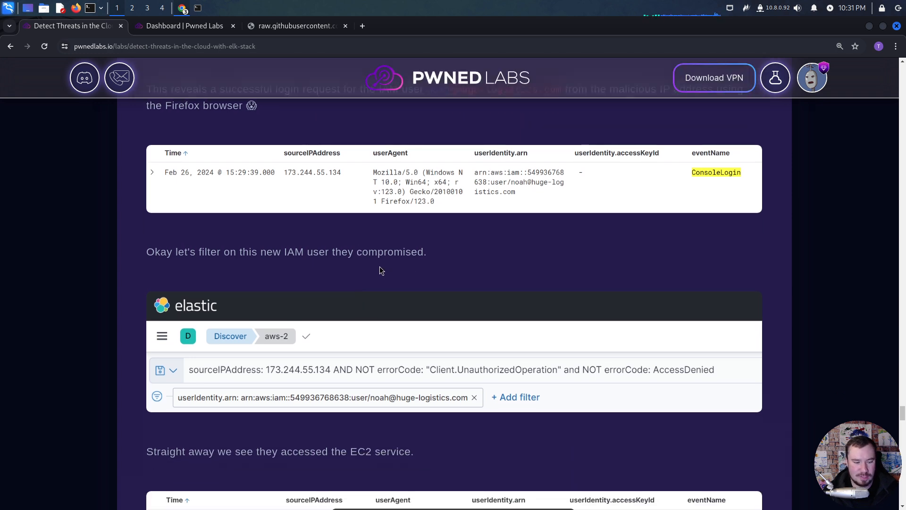
{"action": "scroll", "coordinate": [381, 271], "scroll_direction": "down", "scroll_amount": 3}
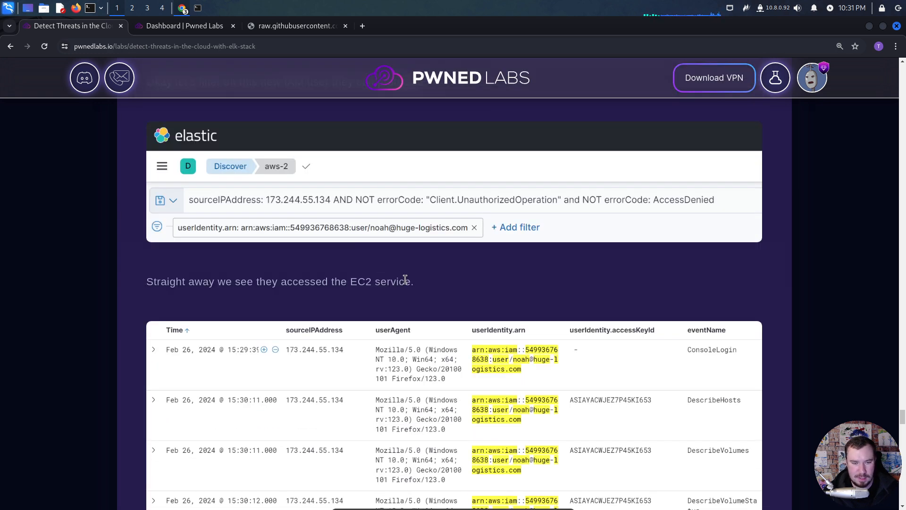
{"action": "scroll", "coordinate": [405, 280], "scroll_direction": "down", "scroll_amount": 5}
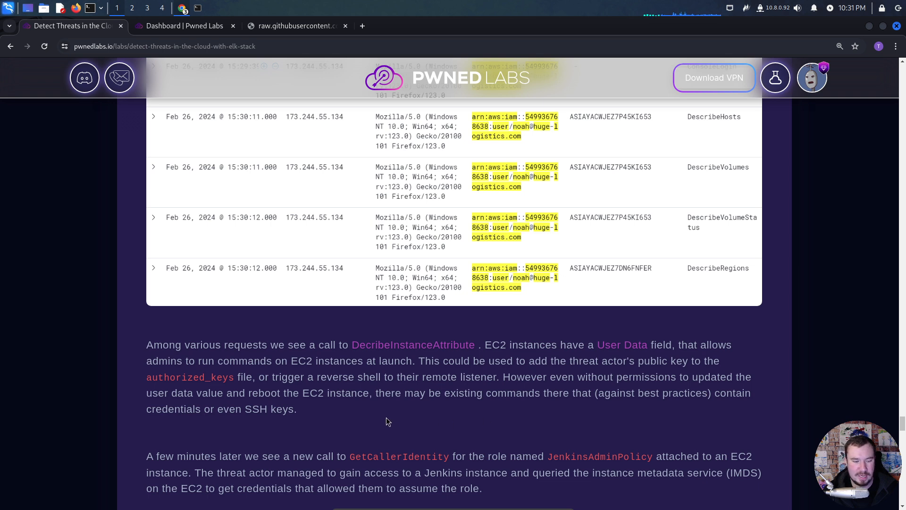
- Read about the DescribeInstanceAttribute call and EC2 User Data, highlighting the phrase on existing commands containing credentials or SSH keys
{"action": "scroll", "coordinate": [404, 420], "scroll_direction": "down", "scroll_amount": 2}
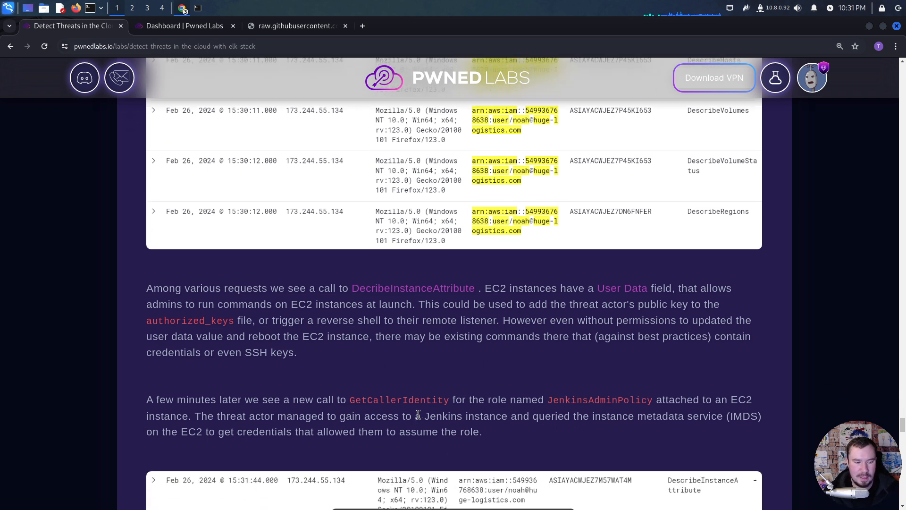
{"action": "left_click_drag", "start_coordinate": [310, 354], "coordinate": [372, 336]}
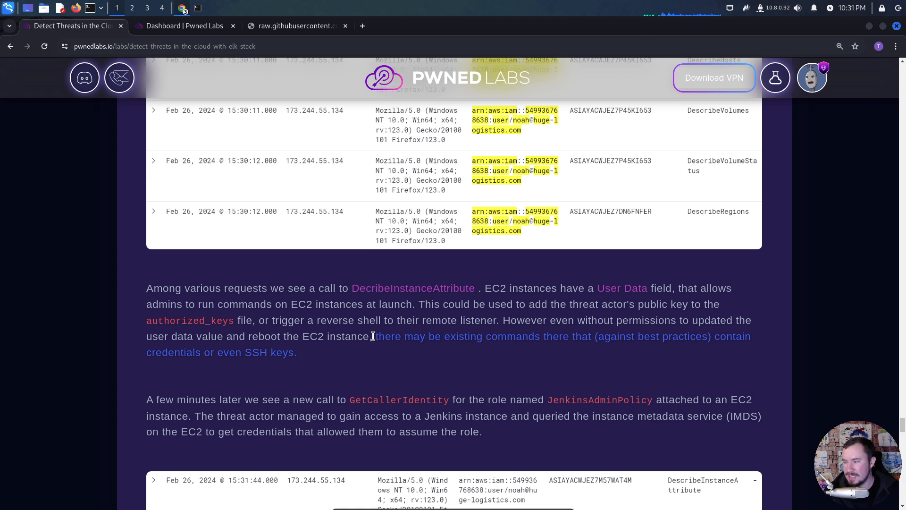
{"action": "left_click", "coordinate": [336, 347]}
{"action": "scroll", "coordinate": [333, 349], "scroll_direction": "down", "scroll_amount": 3}
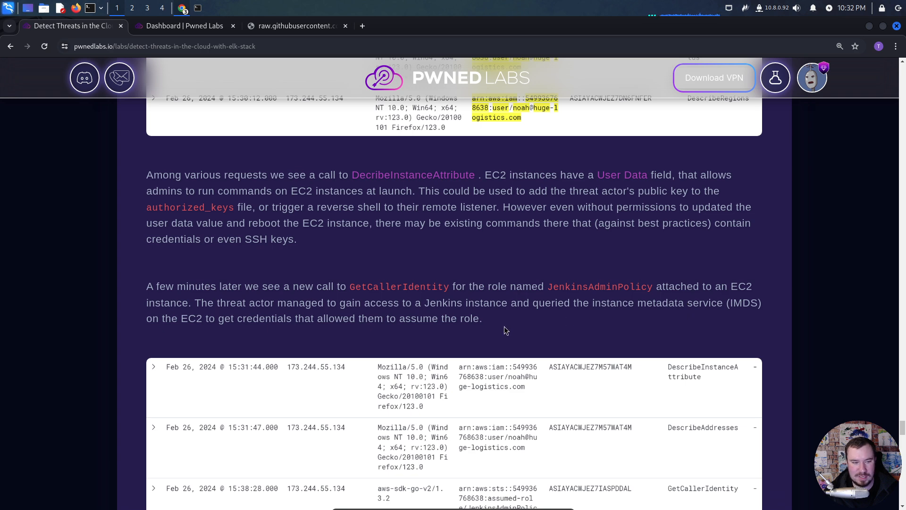
- Examine the JenkinsAdminPolicy role events, the brute force of IAM permissions, the ListTrails and StopLogging calls and the flag description
{"action": "scroll", "coordinate": [367, 321], "scroll_direction": "down", "scroll_amount": 3}
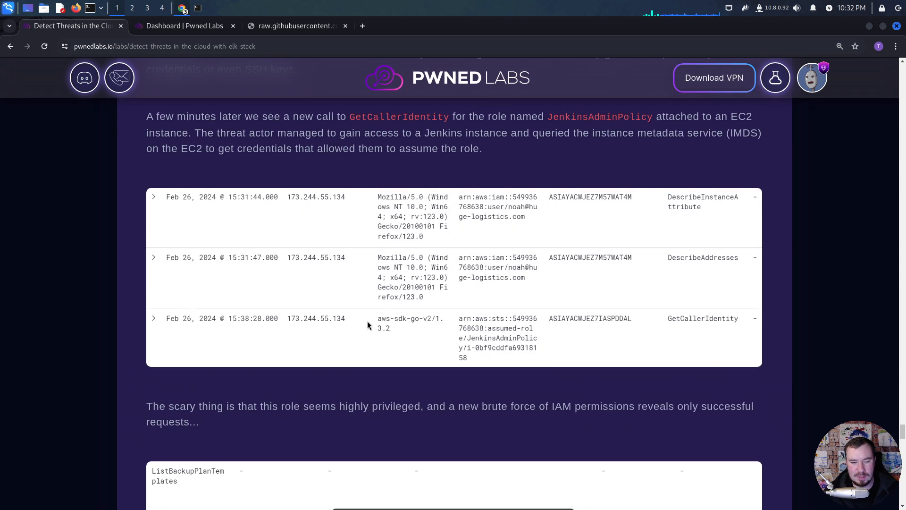
{"action": "scroll", "coordinate": [368, 321], "scroll_direction": "down", "scroll_amount": 2}
{"action": "scroll", "coordinate": [356, 310], "scroll_direction": "down", "scroll_amount": 7}
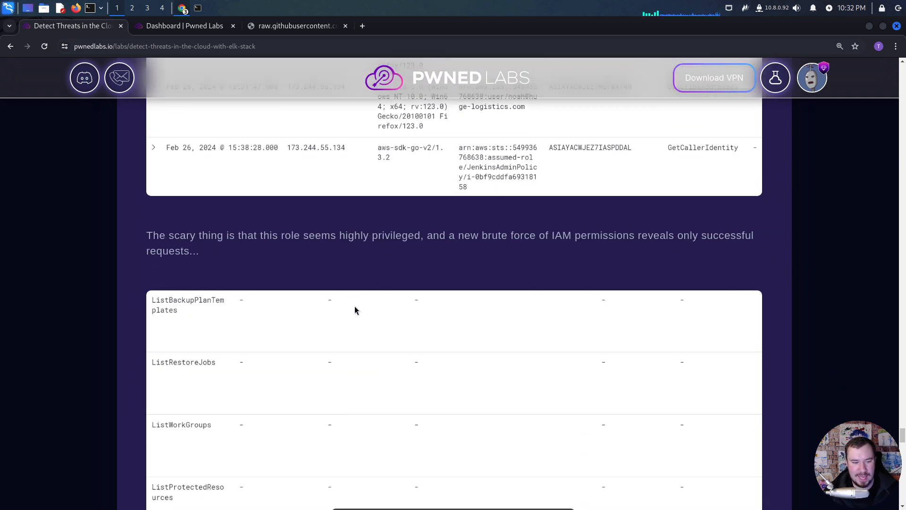
{"action": "scroll", "coordinate": [355, 309], "scroll_direction": "down", "scroll_amount": 2}
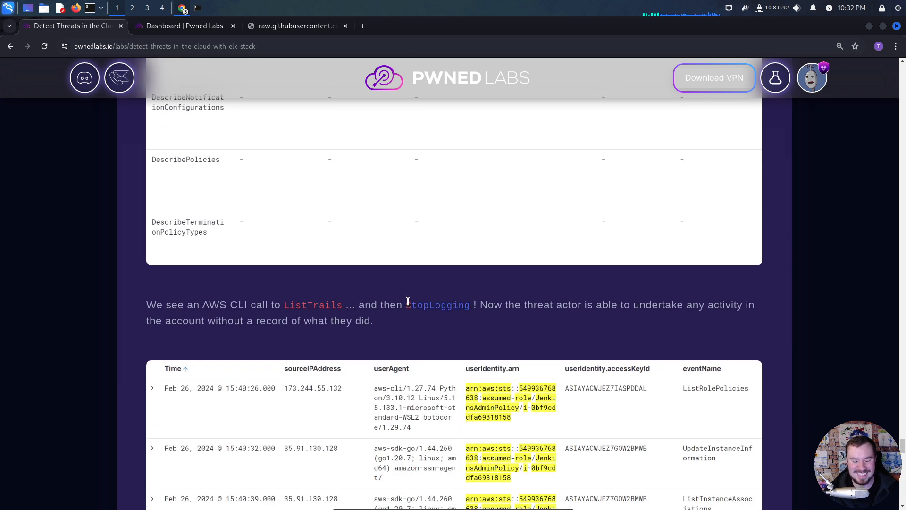
{"action": "scroll", "coordinate": [364, 313], "scroll_direction": "down", "scroll_amount": 5}
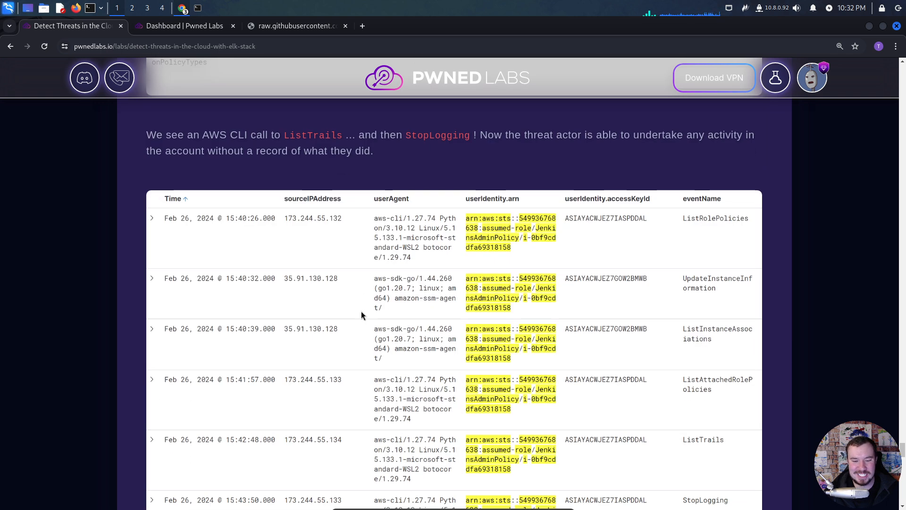
{"action": "scroll", "coordinate": [361, 311], "scroll_direction": "down", "scroll_amount": 2}
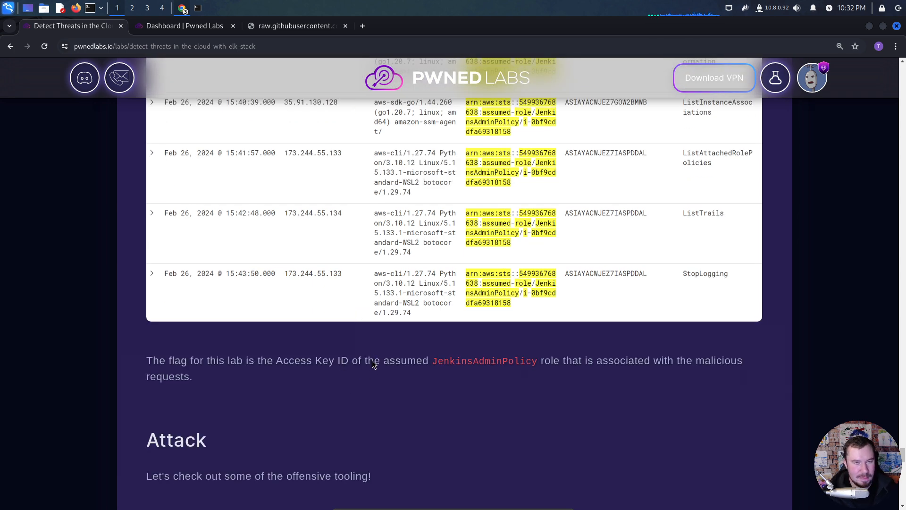
- Switch to the Elastic Discover window and copy the userIdentity.accessKeyId value of the StopLogging event
{"action": "key", "text": "alt+Tab"}
{"action": "key", "text": "alt+Tab"}
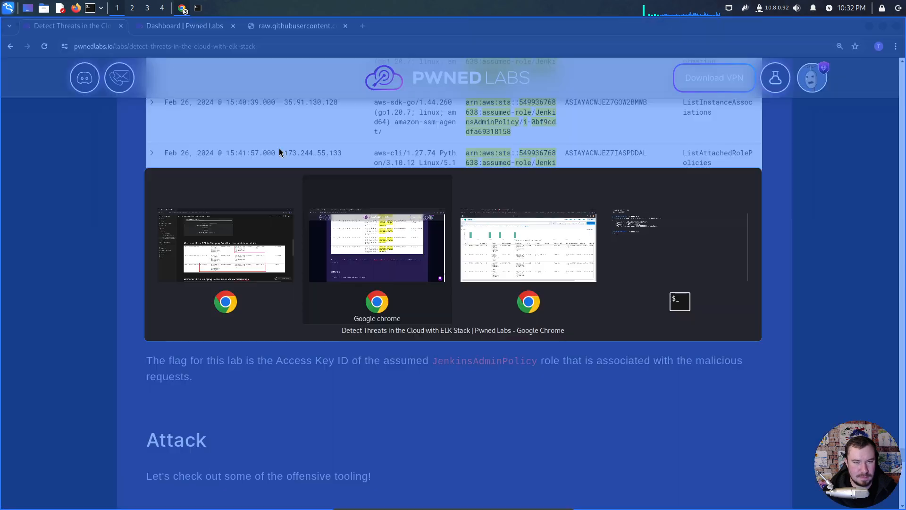
{"action": "key", "text": "alt+Tab"}
{"action": "key", "text": "alt+Tab"}
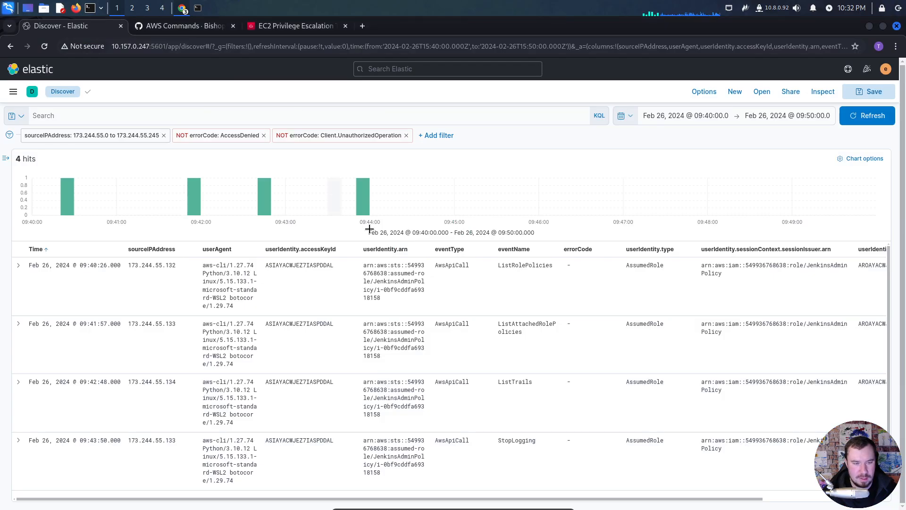
{"action": "left_click_drag", "start_coordinate": [313, 439], "coordinate": [272, 439]}
{"action": "key", "text": "ctrl+c"}
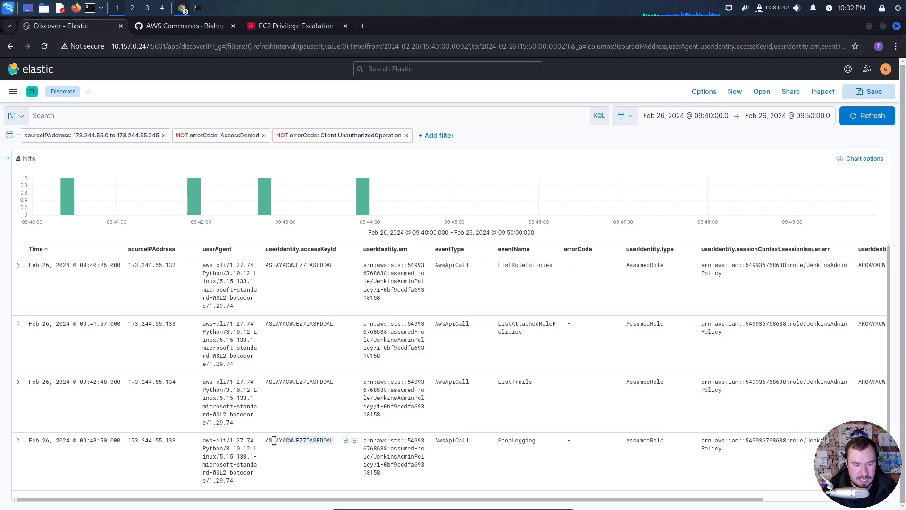
- Return to the Pwned Labs lab page and submit the copied access key ID in the Submit Flag field
{"action": "key", "text": "alt+Tab"}
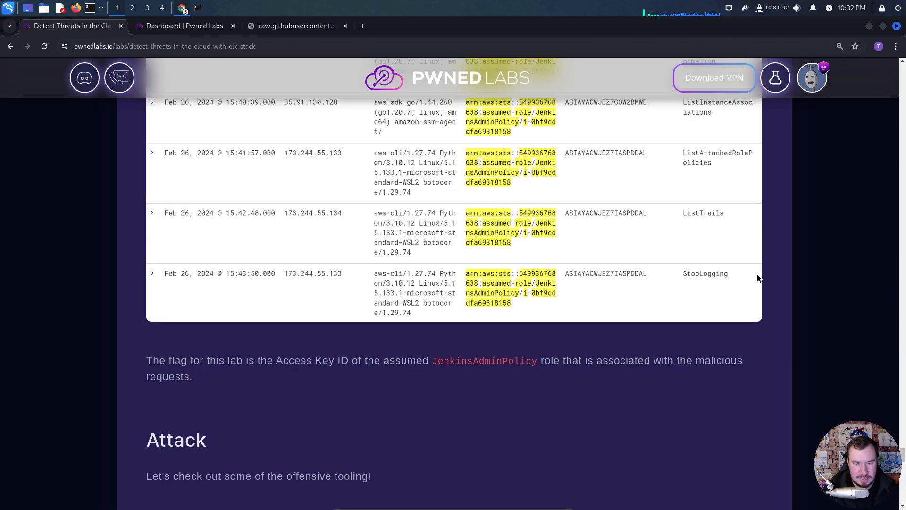
{"action": "left_click_drag", "start_coordinate": [901, 393], "coordinate": [901, 66]}
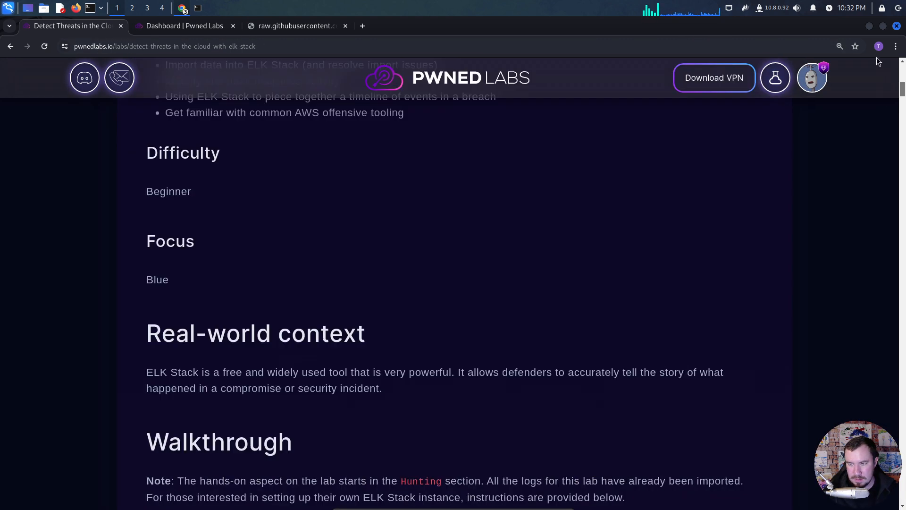
{"action": "left_click", "coordinate": [564, 401]}
{"action": "key", "text": "ctrl+v"}
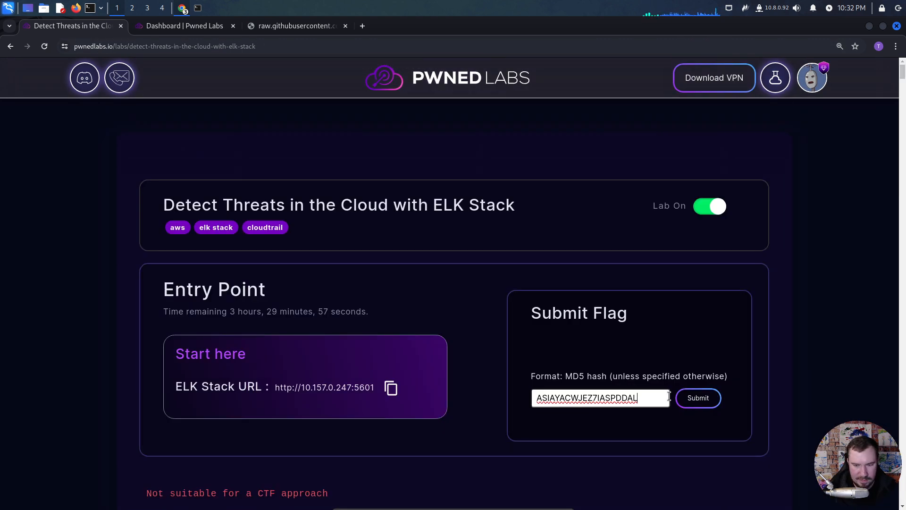
{"action": "key", "text": "Return"}
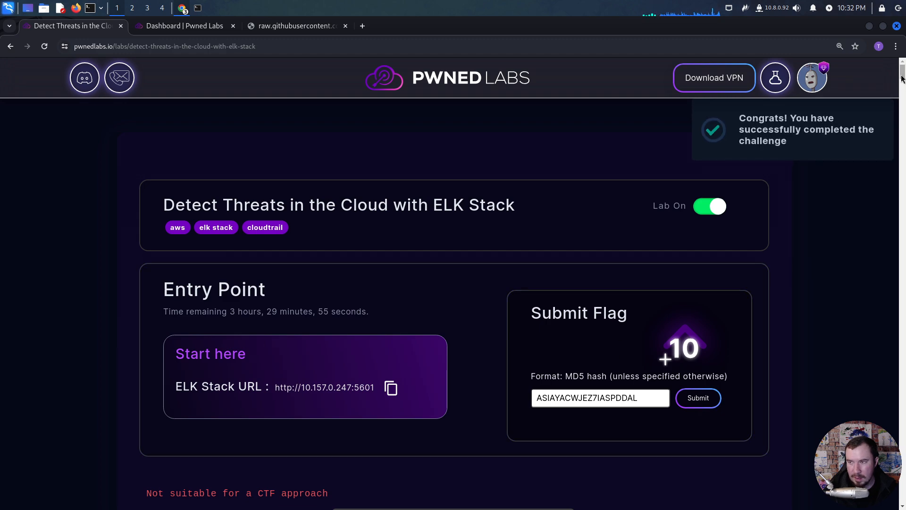
- Read the walkthrough's Attack section on the compromised external web server and web_prod_ec2_role, highlighting "external web server"
{"action": "left_click_drag", "start_coordinate": [902, 76], "coordinate": [828, 460]}
{"action": "scroll", "coordinate": [411, 416], "scroll_direction": "down", "scroll_amount": 1}
{"action": "scroll", "coordinate": [349, 394], "scroll_direction": "down", "scroll_amount": 2}
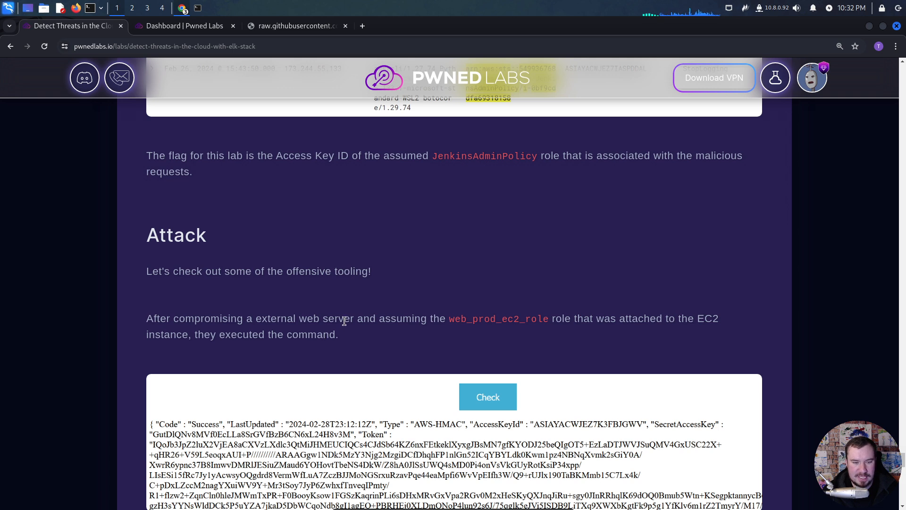
{"action": "left_click_drag", "start_coordinate": [354, 319], "coordinate": [256, 325]}
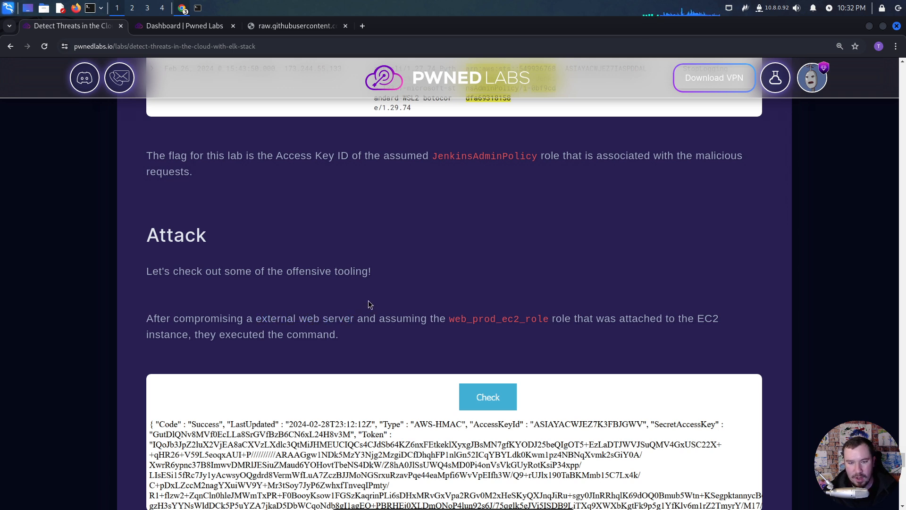
{"action": "scroll", "coordinate": [369, 302], "scroll_direction": "down", "scroll_amount": 3}
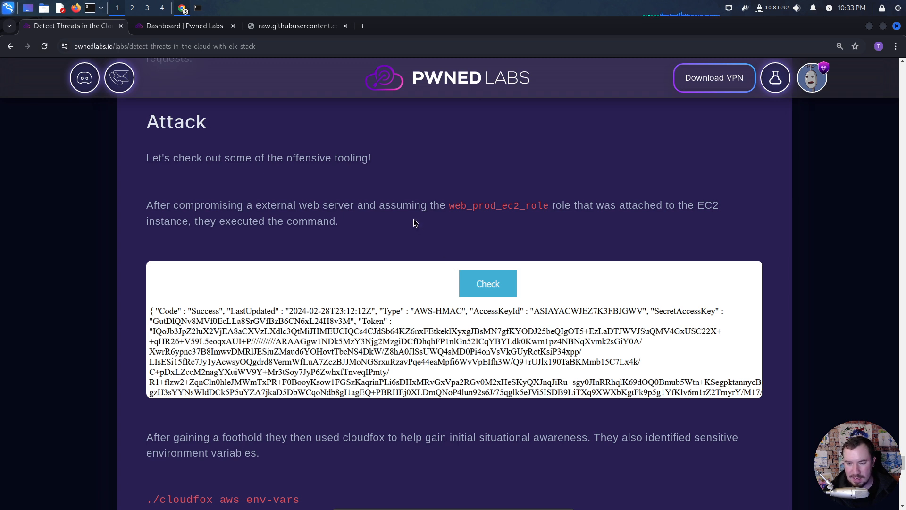
{"action": "scroll", "coordinate": [412, 219], "scroll_direction": "down", "scroll_amount": 2}
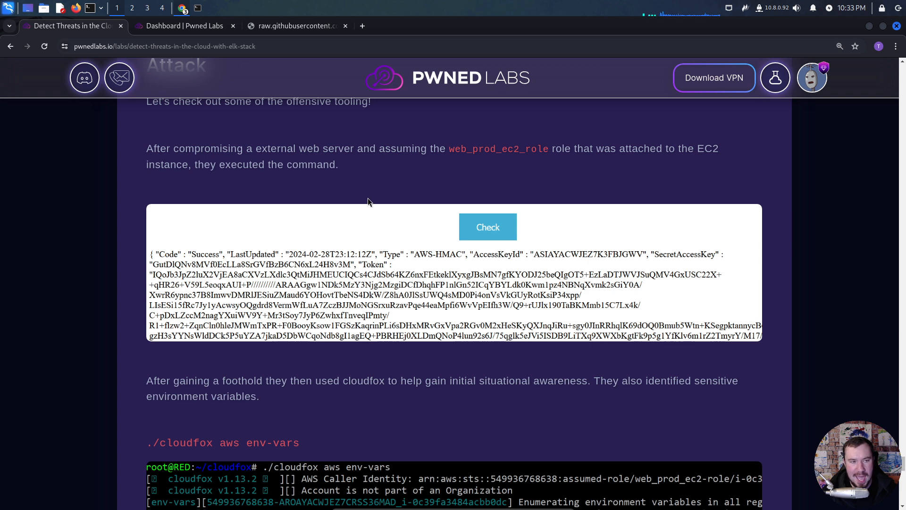
- Search Google for "ec2 ssrf aws" in a new tab and open Hacking The Cloud's "Steal EC2 Metadata Credentials via SSRF" article
{"action": "left_click", "coordinate": [361, 27]}
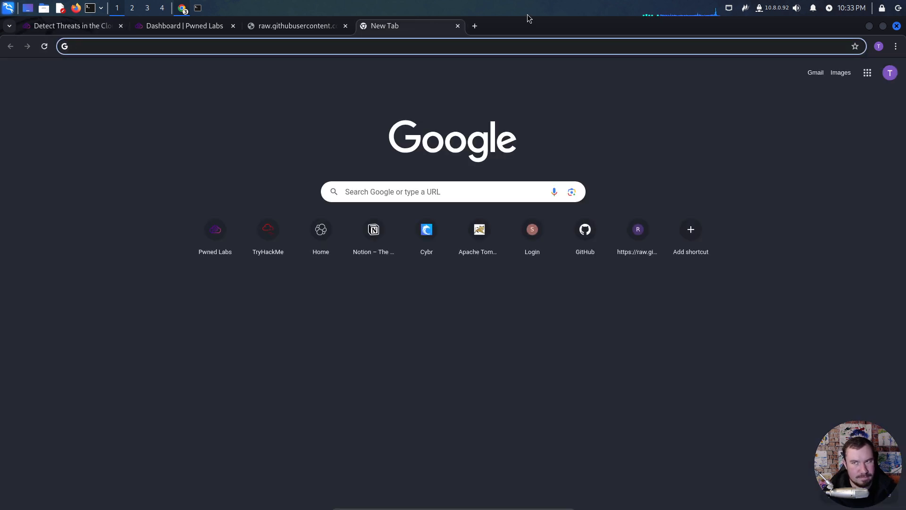
{"action": "type", "text": "ec2 ssrf aws"}
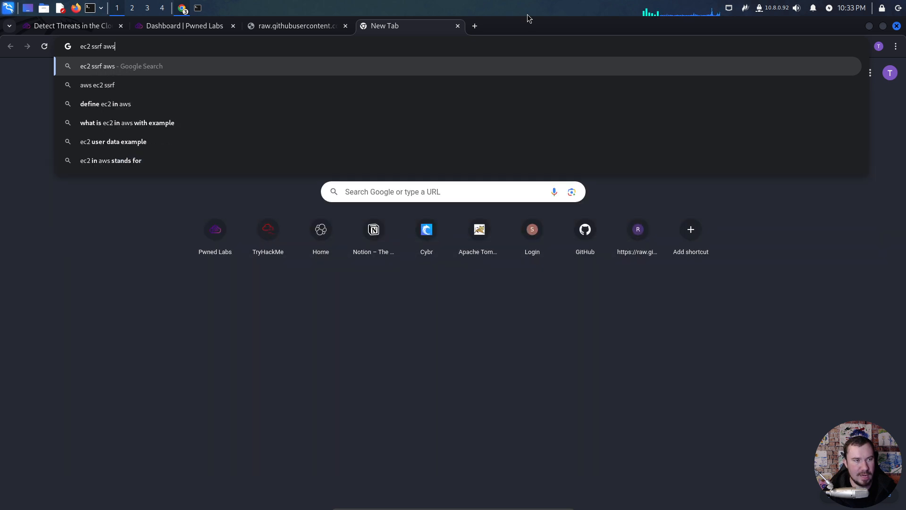
{"action": "key", "text": "Return"}
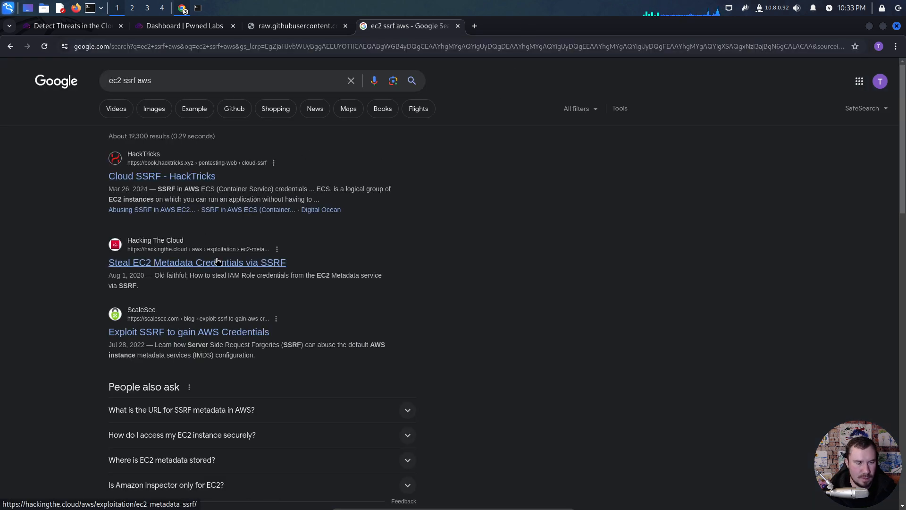
{"action": "left_click", "coordinate": [217, 262]}
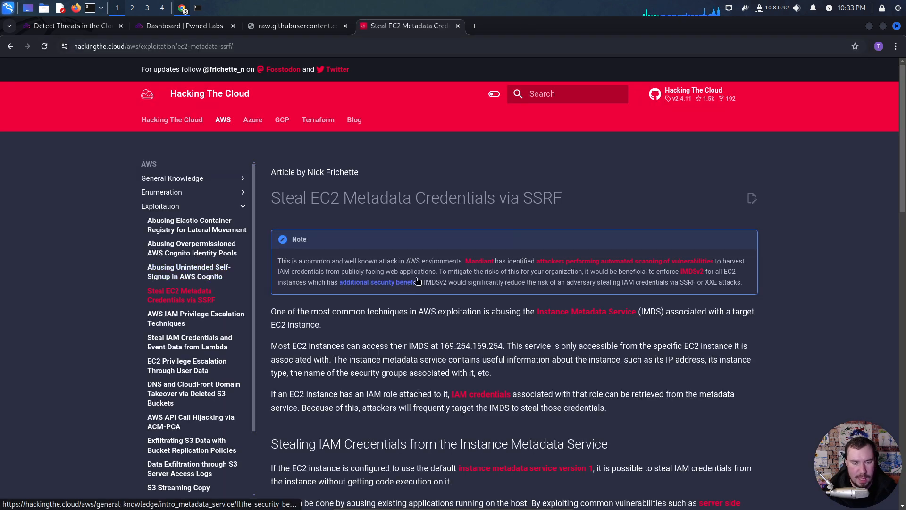
- Read the article's explanation of stealing IAM credentials from the instance metadata service, highlighting the IMDS address 169.254.169.254
{"action": "left_click_drag", "start_coordinate": [339, 198], "coordinate": [313, 199]}
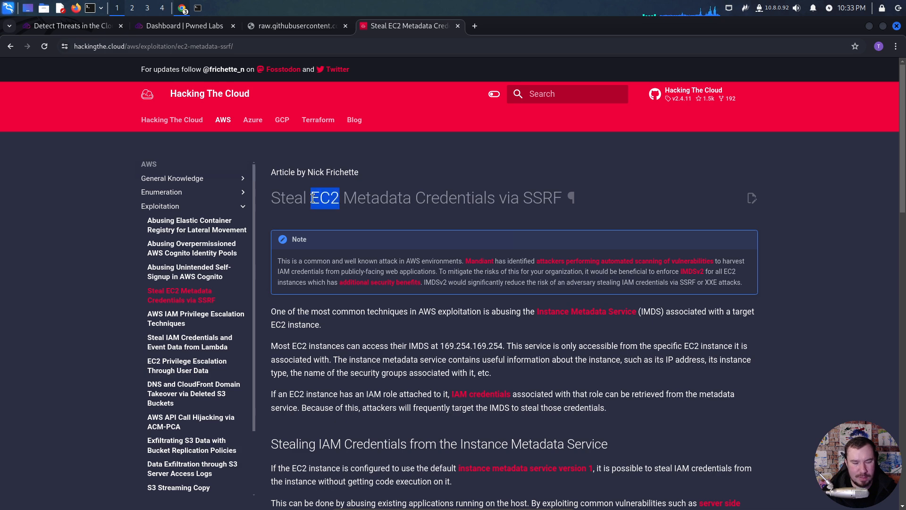
{"action": "left_click", "coordinate": [386, 347]}
{"action": "scroll", "coordinate": [390, 346], "scroll_direction": "down", "scroll_amount": 3}
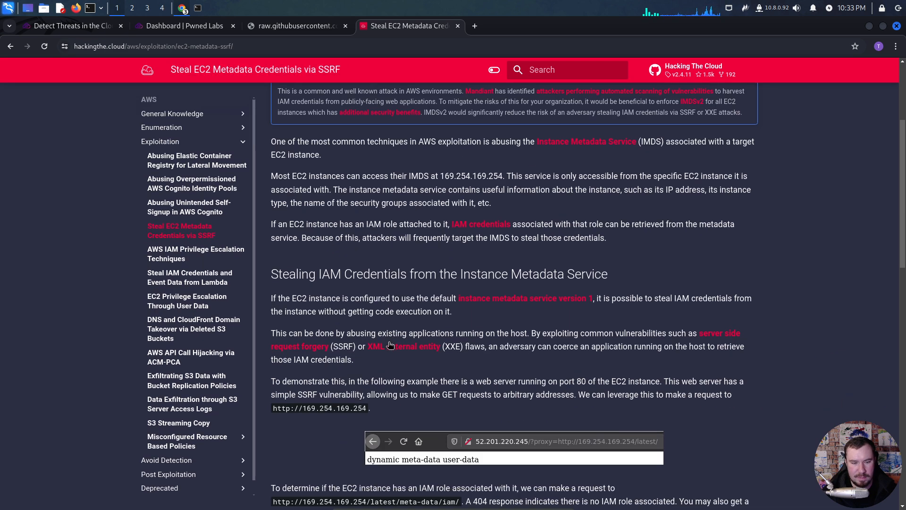
{"action": "left_click_drag", "start_coordinate": [503, 176], "coordinate": [440, 176]}
{"action": "left_click", "coordinate": [427, 178]}
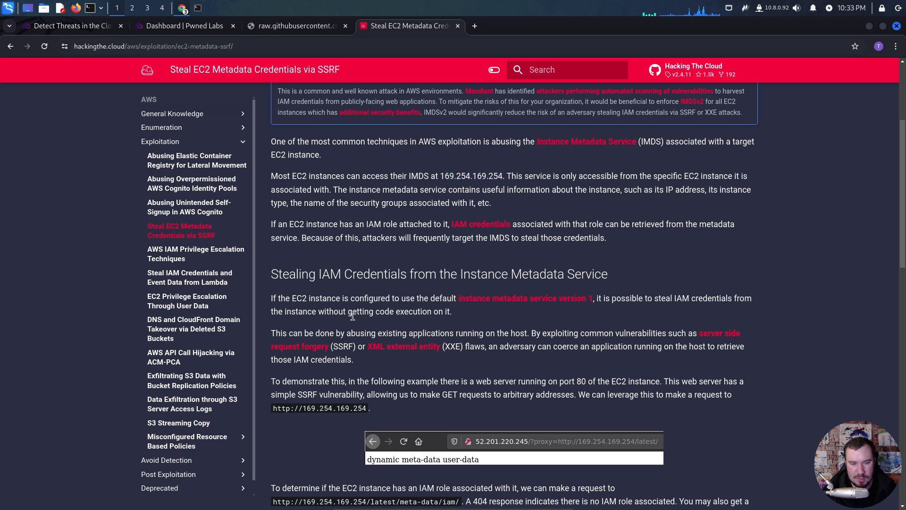
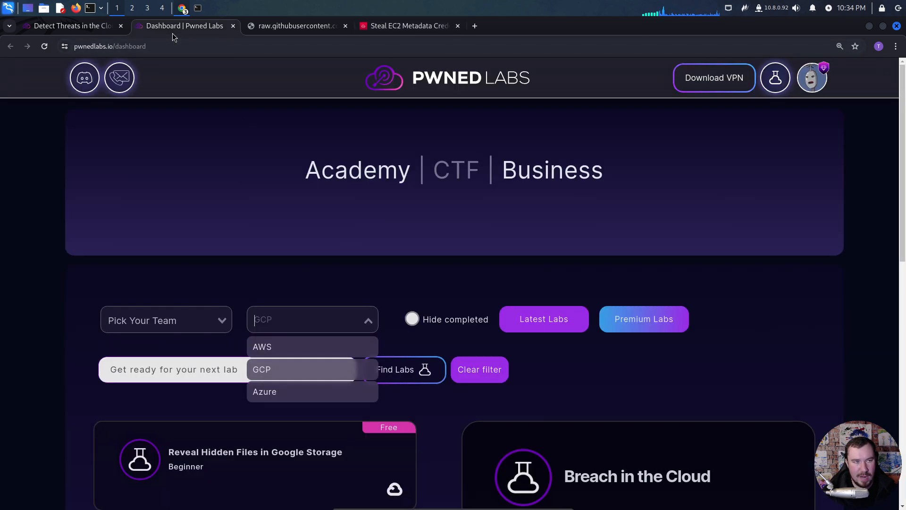
- Compare the Pwned Labs walkthrough's EC2 credential output in the Attack section with the Hacking The Cloud article on stealing metadata credentials via SSRF
{"action": "left_click", "coordinate": [175, 26]}
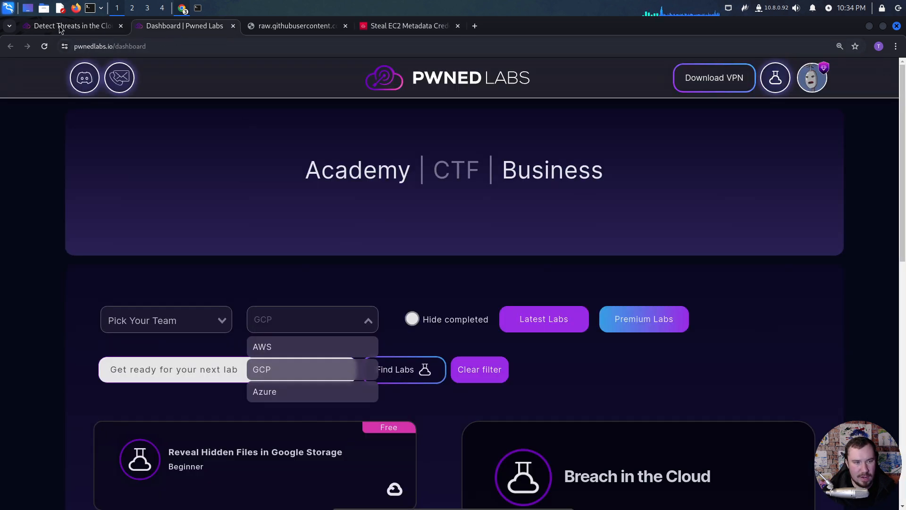
{"action": "left_click", "coordinate": [59, 27]}
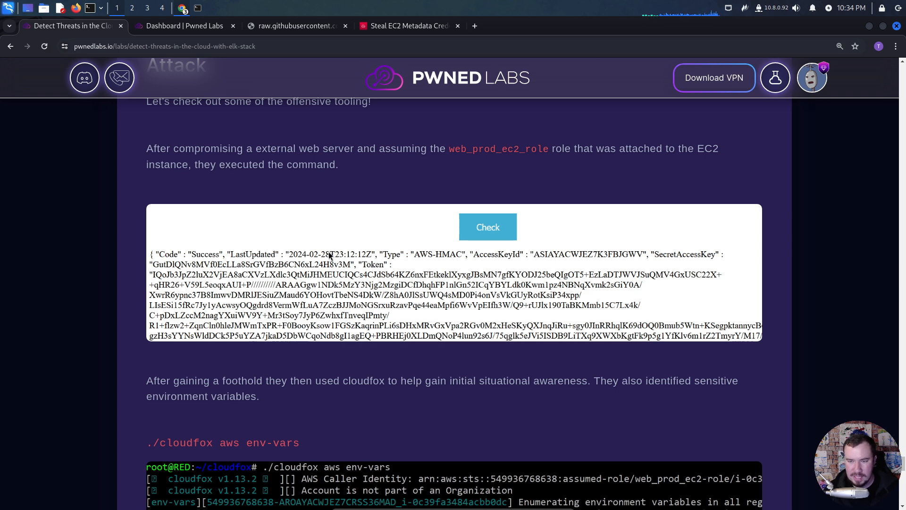
{"action": "left_click", "coordinate": [400, 26]}
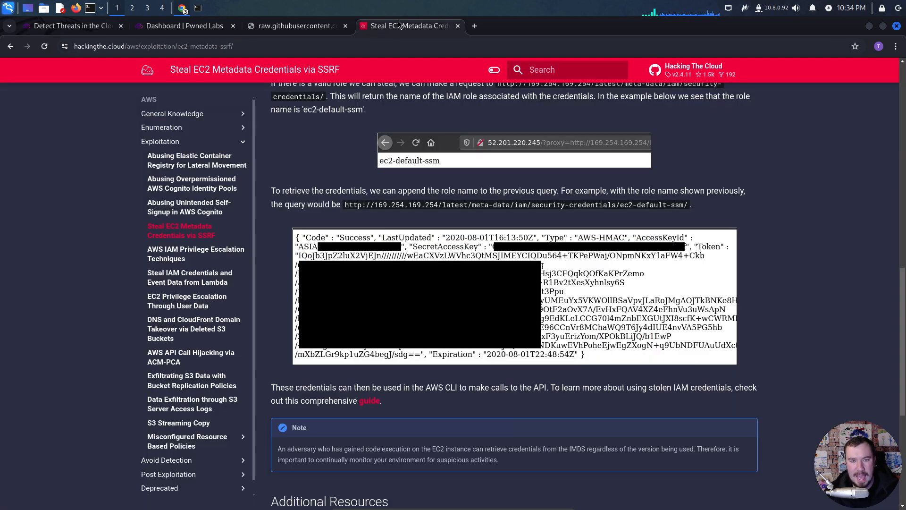
{"action": "left_click", "coordinate": [75, 29]}
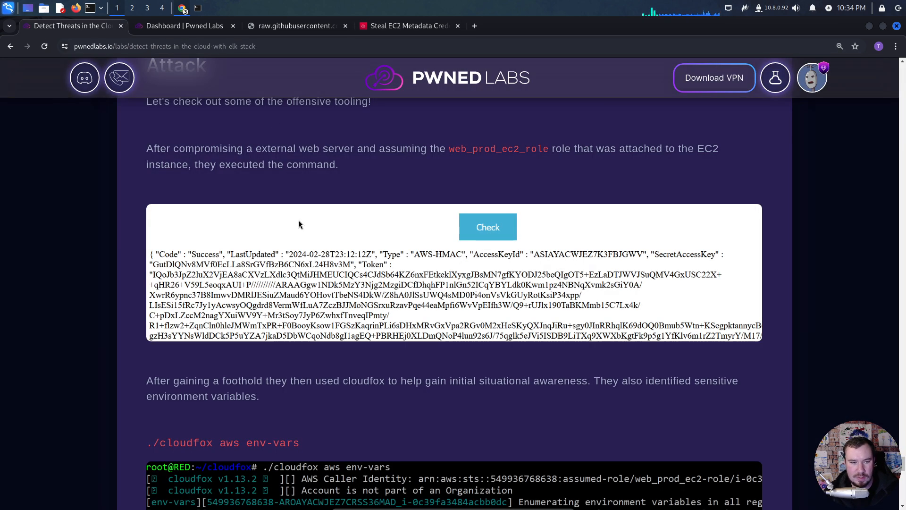
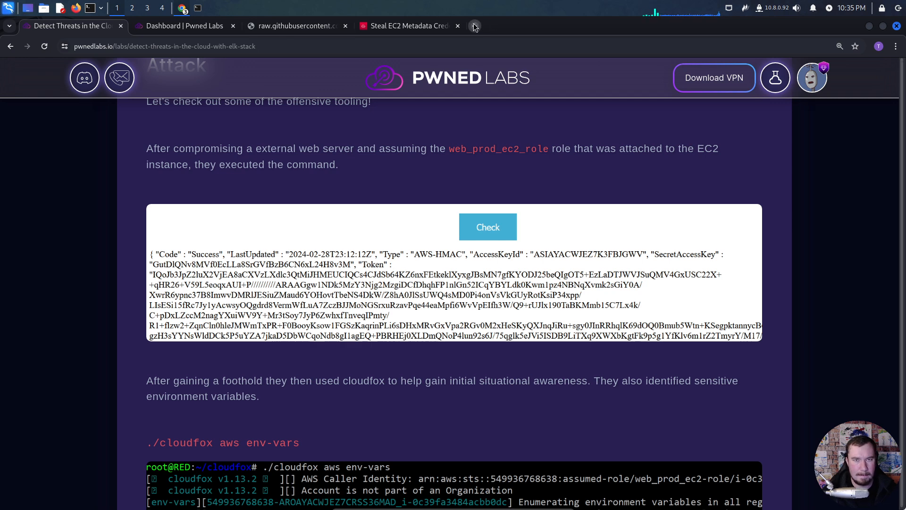
- Look up "aws configure set" on the web in a new browser tab, keeping the lab walkthrough open
{"action": "left_click", "coordinate": [475, 26]}
{"action": "type", "text": "aws configure set"}
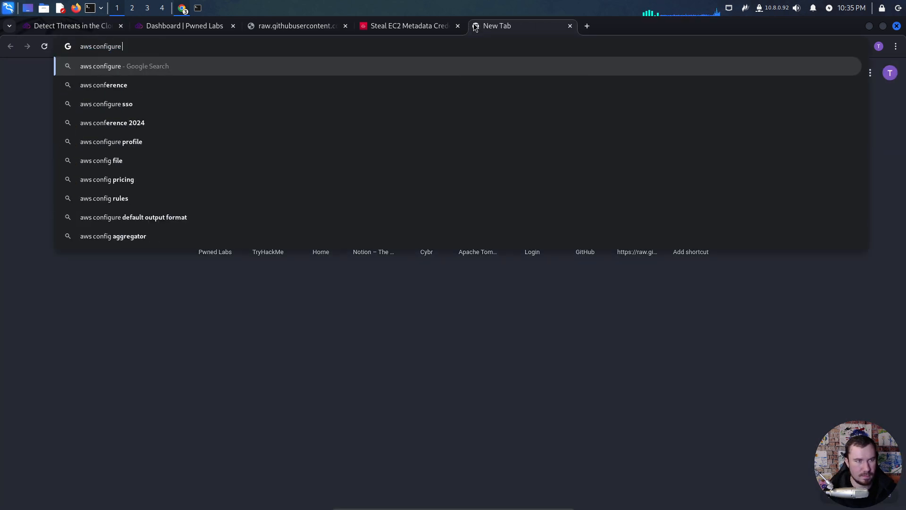
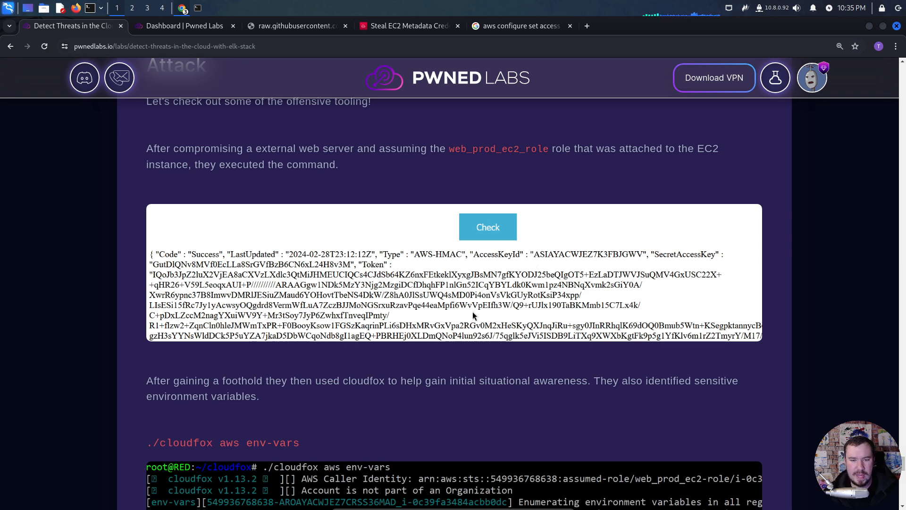
- Examine the lab's attack walkthrough on running "./cloudfox aws env-vars" to identify sensitive environment variables
{"action": "scroll", "coordinate": [257, 304], "scroll_direction": "down", "scroll_amount": 4}
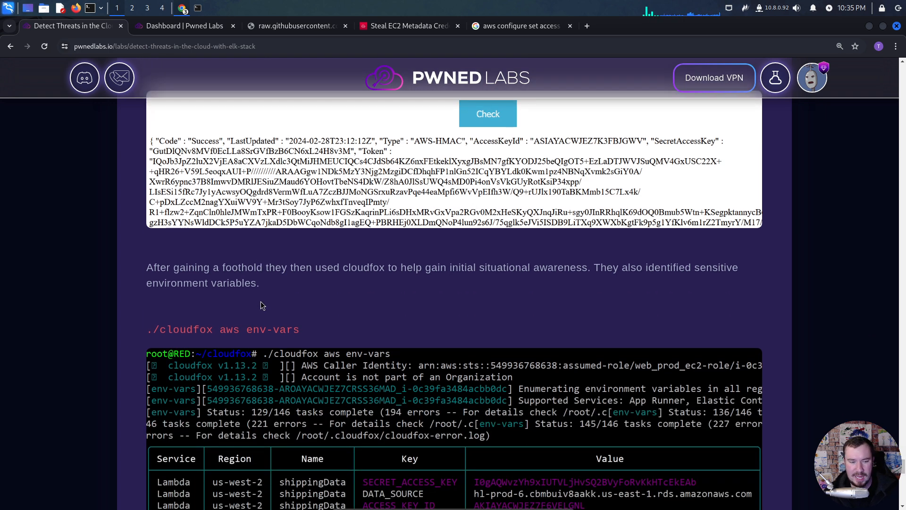
{"action": "scroll", "coordinate": [258, 267], "scroll_direction": "down", "scroll_amount": 2}
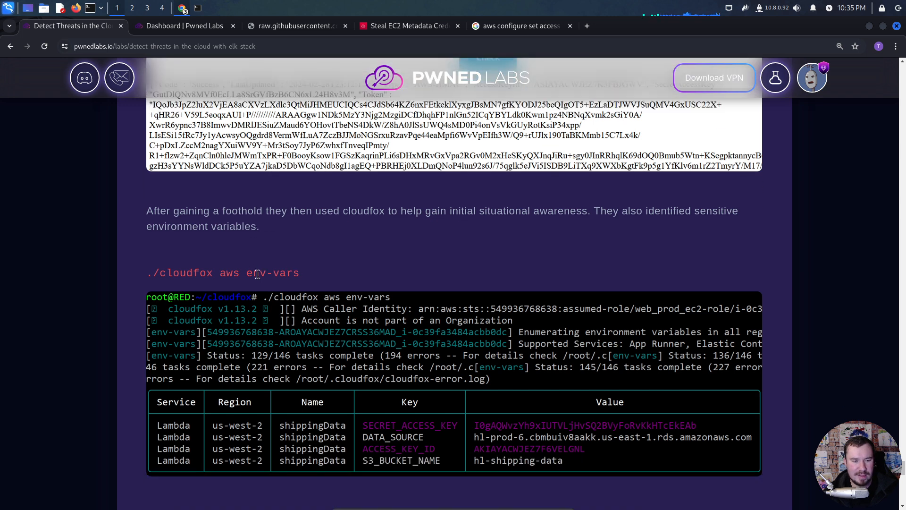
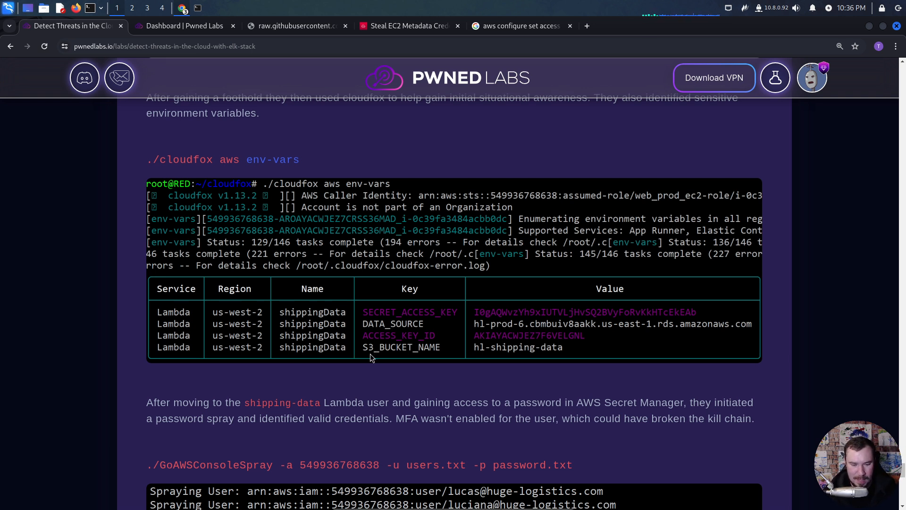
- Read the attack walkthrough's passage on moving to the shipping-data Lambda user and password spraying with GoAWSConsoleSpray
{"action": "scroll", "coordinate": [379, 350], "scroll_direction": "down", "scroll_amount": 2}
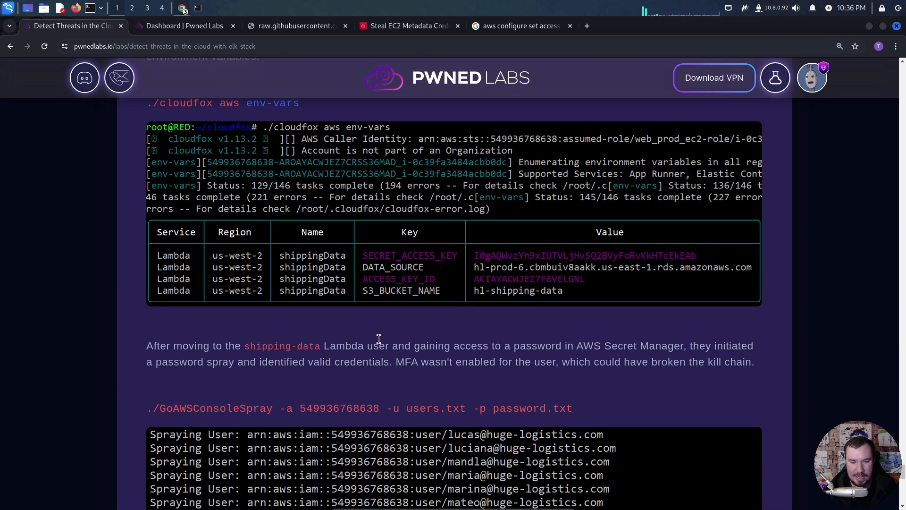
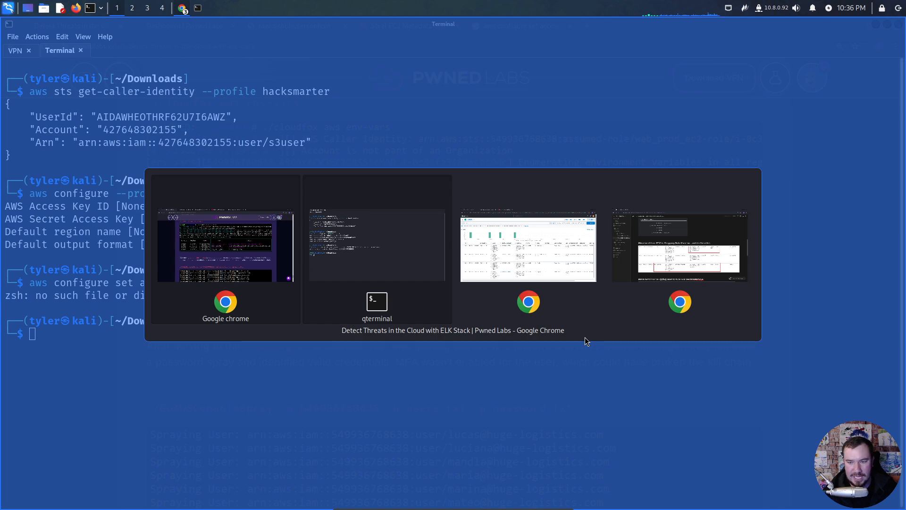
- Switch to the Notion notes and examine the log evidence for the shipping user's lateral movement via SecretsManager
{"action": "key", "text": "alt+Tab"}
{"action": "scroll", "coordinate": [430, 331], "scroll_direction": "down", "scroll_amount": 3}
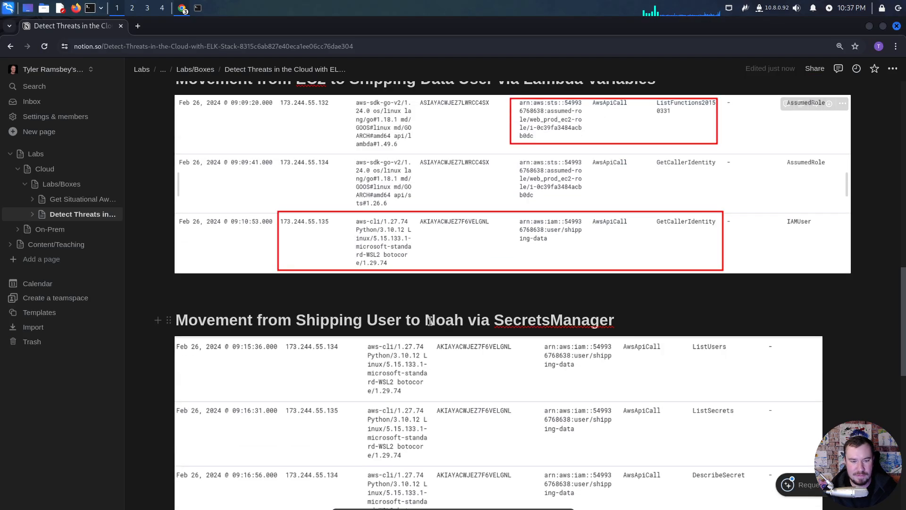
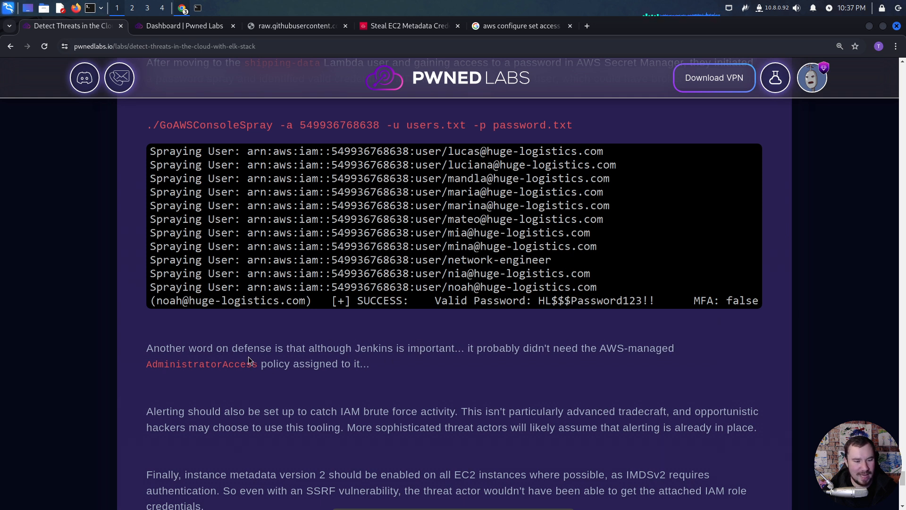
- Read the defense advice on Jenkins' AdministratorAccess policy and on alerting for IAM brute force activity, highlighting the key terms
{"action": "left_click_drag", "start_coordinate": [255, 362], "coordinate": [146, 363]}
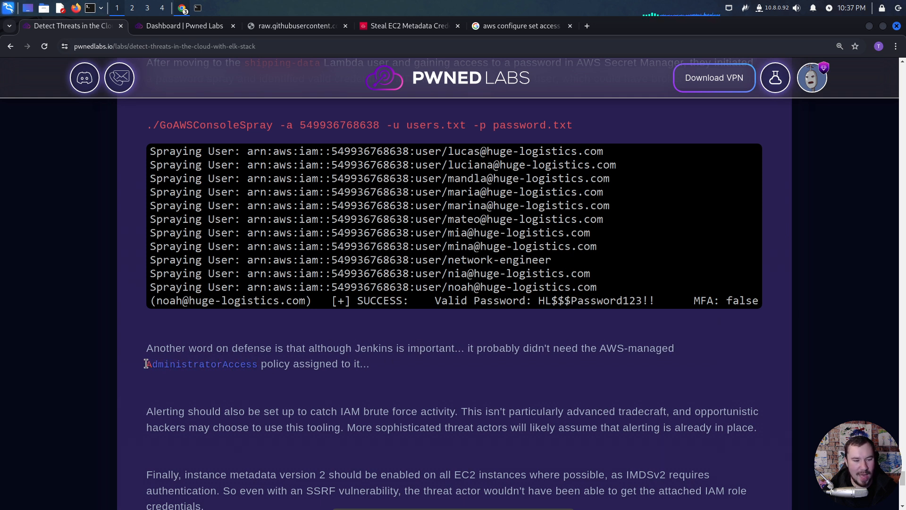
{"action": "left_click", "coordinate": [322, 378]}
{"action": "scroll", "coordinate": [325, 377], "scroll_direction": "down", "scroll_amount": 3}
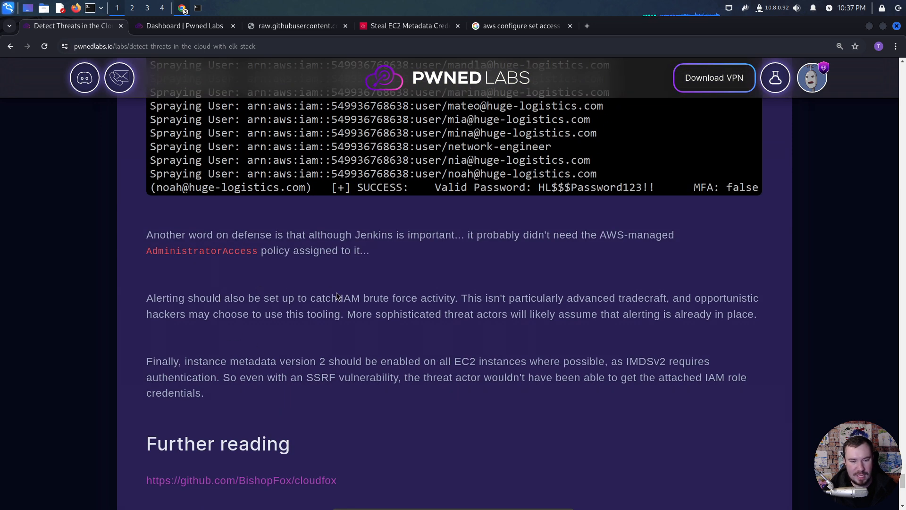
{"action": "left_click_drag", "start_coordinate": [455, 298], "coordinate": [340, 299]}
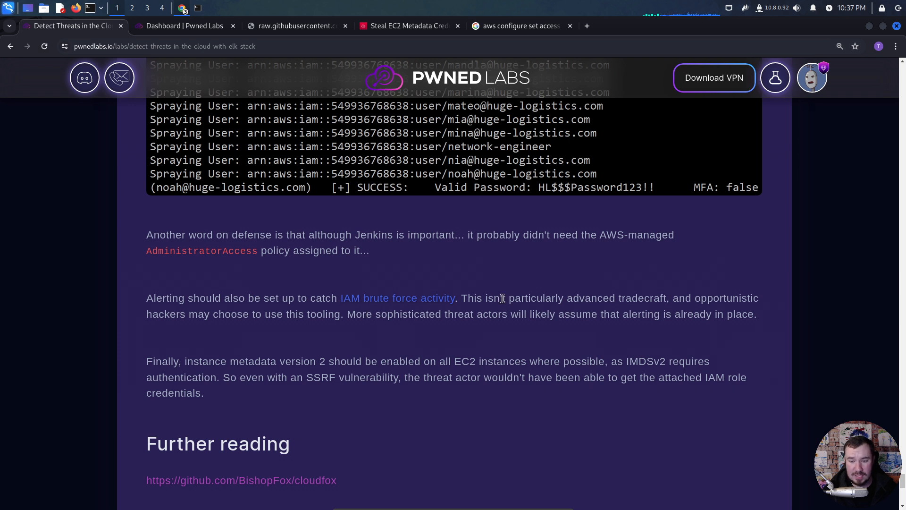
{"action": "left_click", "coordinate": [584, 307]}
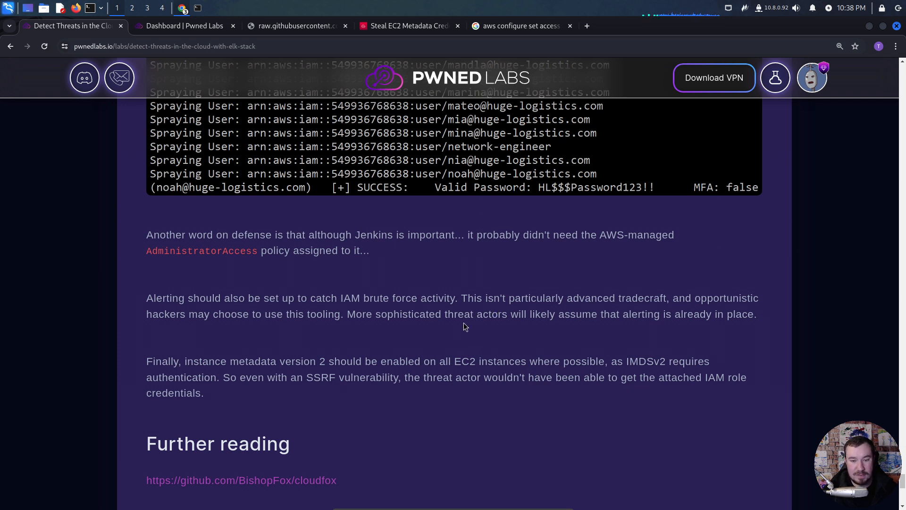
{"action": "left_click_drag", "start_coordinate": [476, 318], "coordinate": [520, 317]}
{"action": "left_click", "coordinate": [562, 319]}
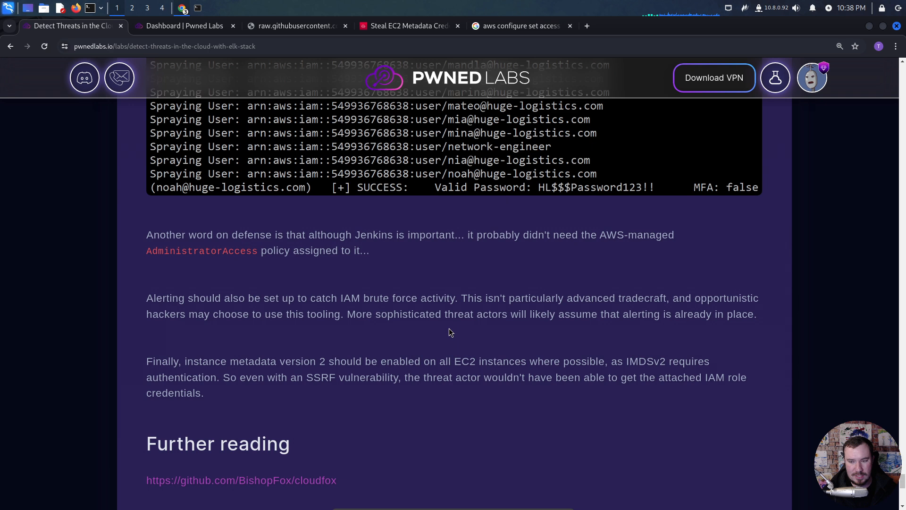
- Read the recommendation on instance metadata version 2 against SSRF vulnerabilities and look over the Further reading links
{"action": "scroll", "coordinate": [385, 348], "scroll_direction": "down", "scroll_amount": 1}
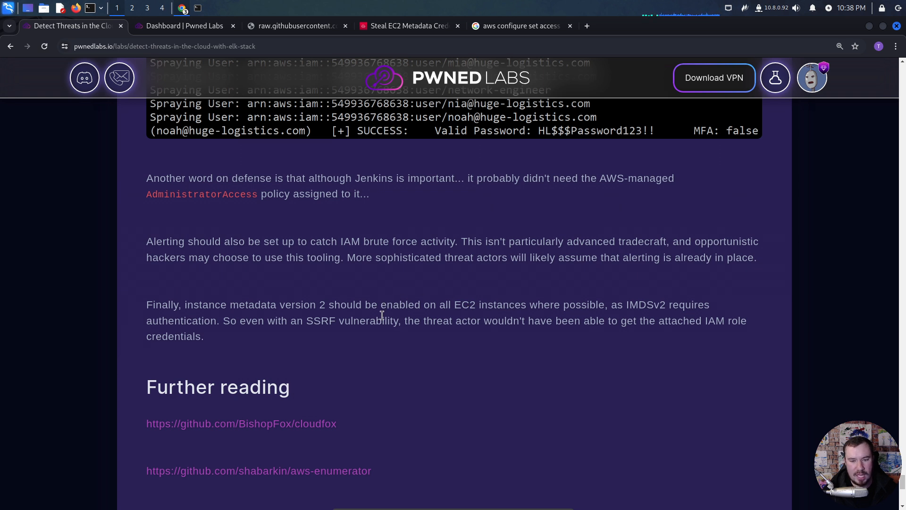
{"action": "left_click_drag", "start_coordinate": [400, 320], "coordinate": [311, 322]}
{"action": "left_click", "coordinate": [328, 321]}
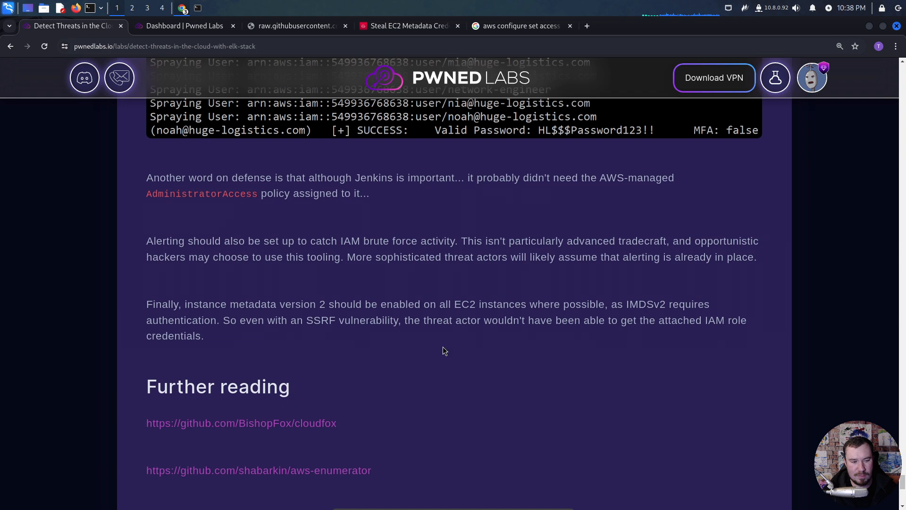
{"action": "scroll", "coordinate": [440, 348], "scroll_direction": "down", "scroll_amount": 2}
{"action": "scroll", "coordinate": [429, 342], "scroll_direction": "down", "scroll_amount": 2}
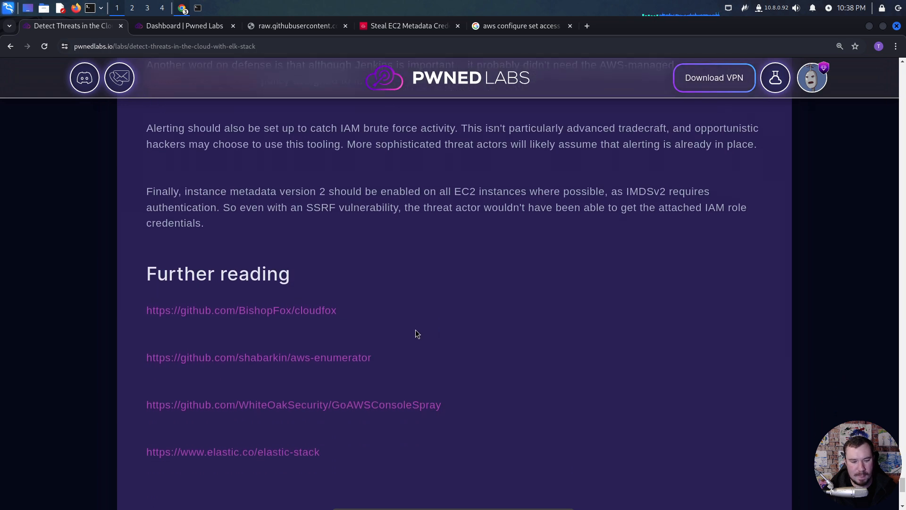
{"action": "scroll", "coordinate": [398, 328], "scroll_direction": "up", "scroll_amount": 5}
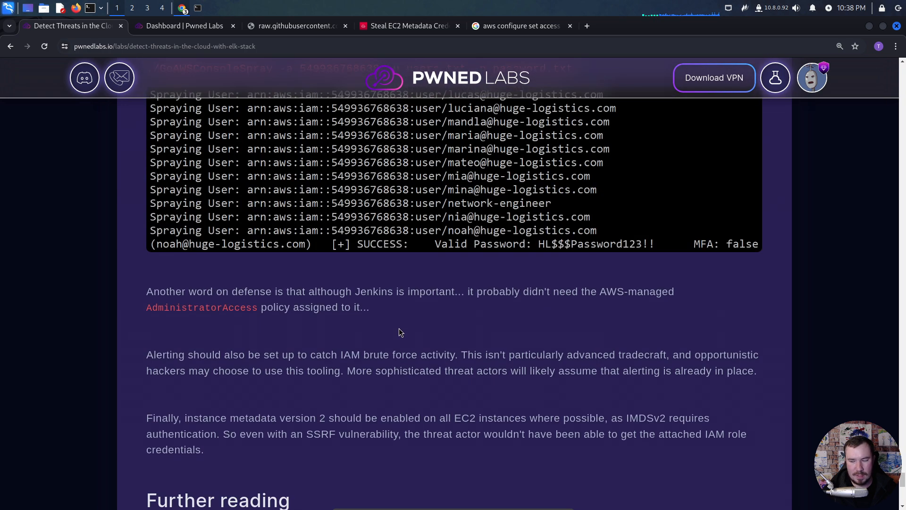